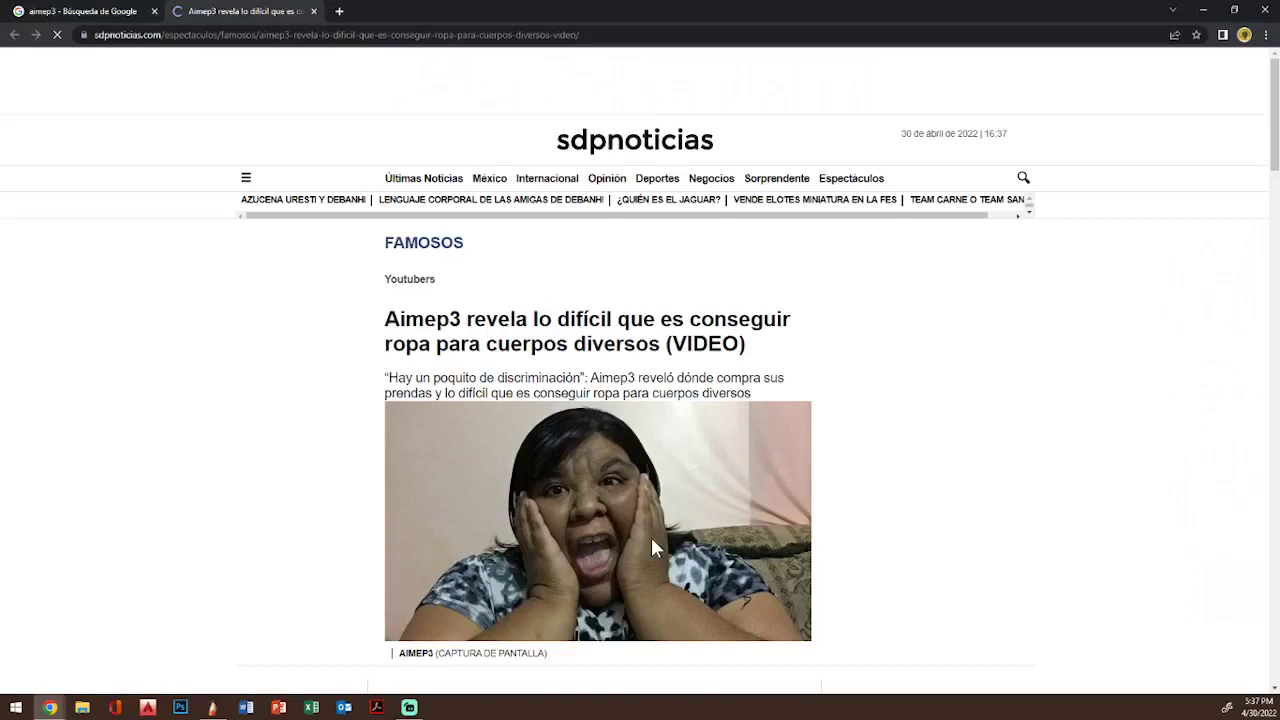
- Save the image of the woman holding her cheeks from the search results as a JPEG in Pictures and close both browser tabs
{"action": "left_click", "coordinate": [143, 15]}
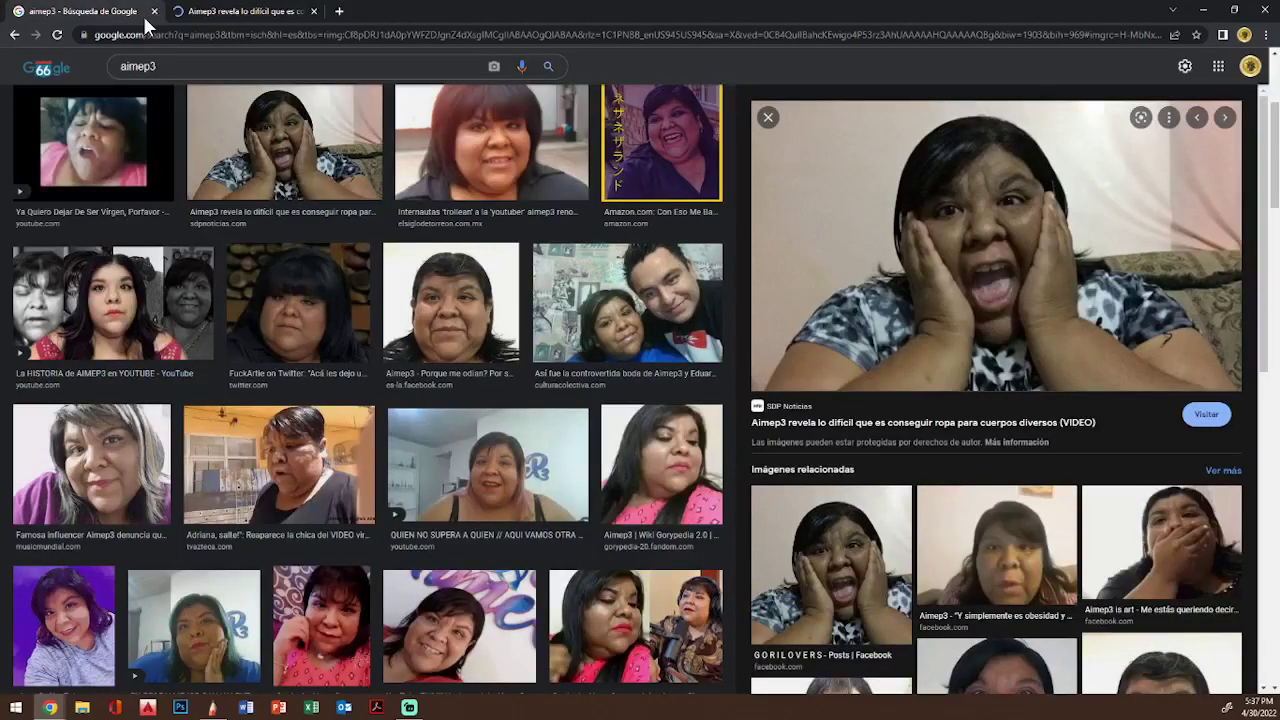
{"action": "right_click", "coordinate": [1017, 224]}
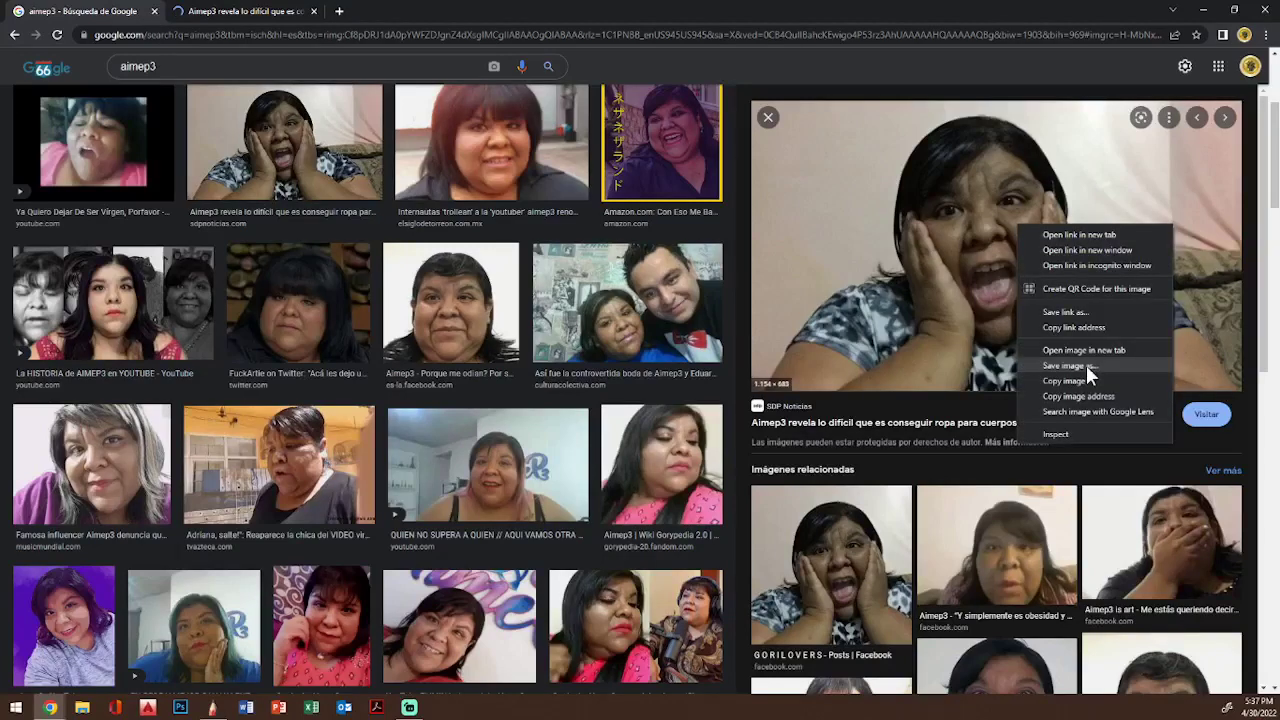
{"action": "left_click", "coordinate": [1086, 365]}
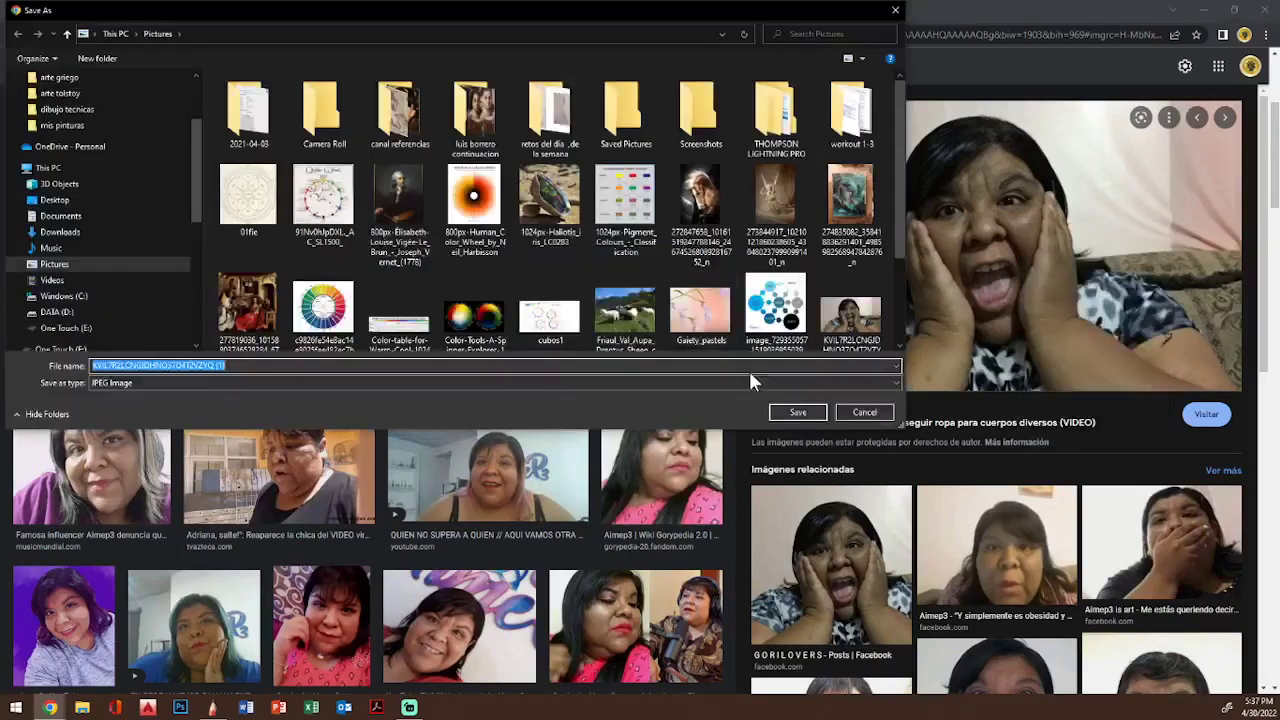
{"action": "left_click", "coordinate": [795, 411]}
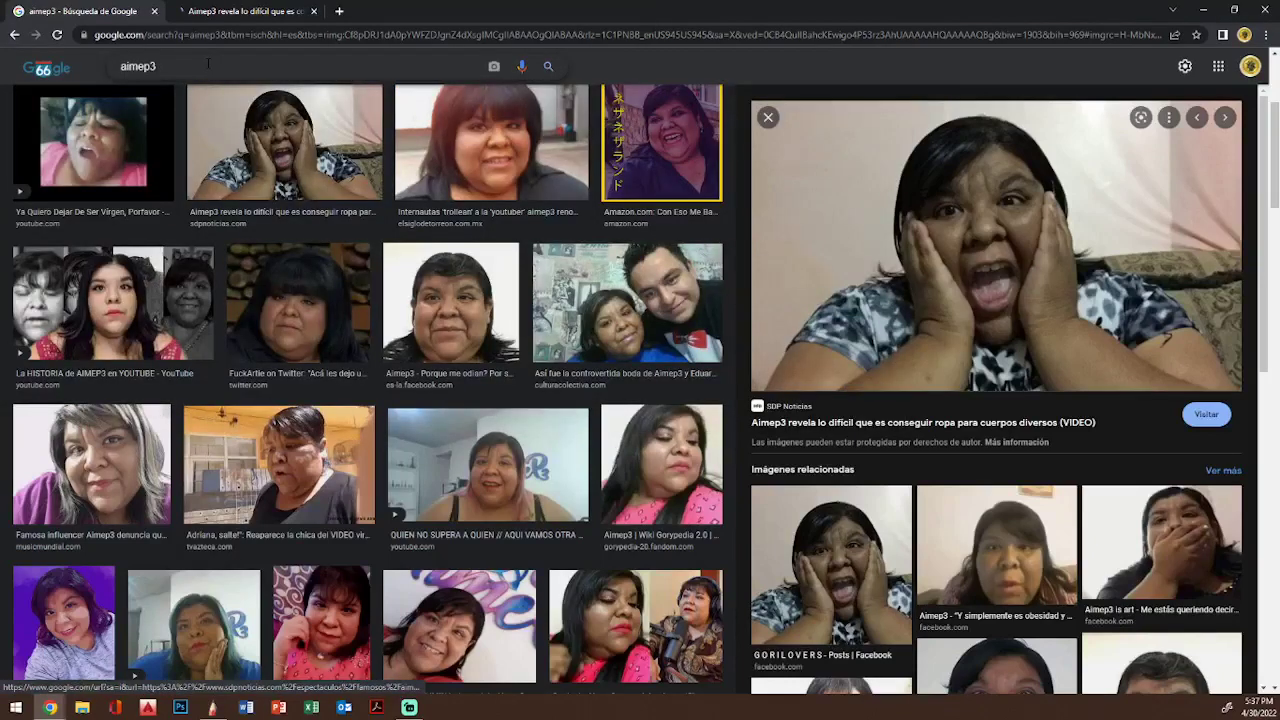
{"action": "left_click", "coordinate": [154, 12]}
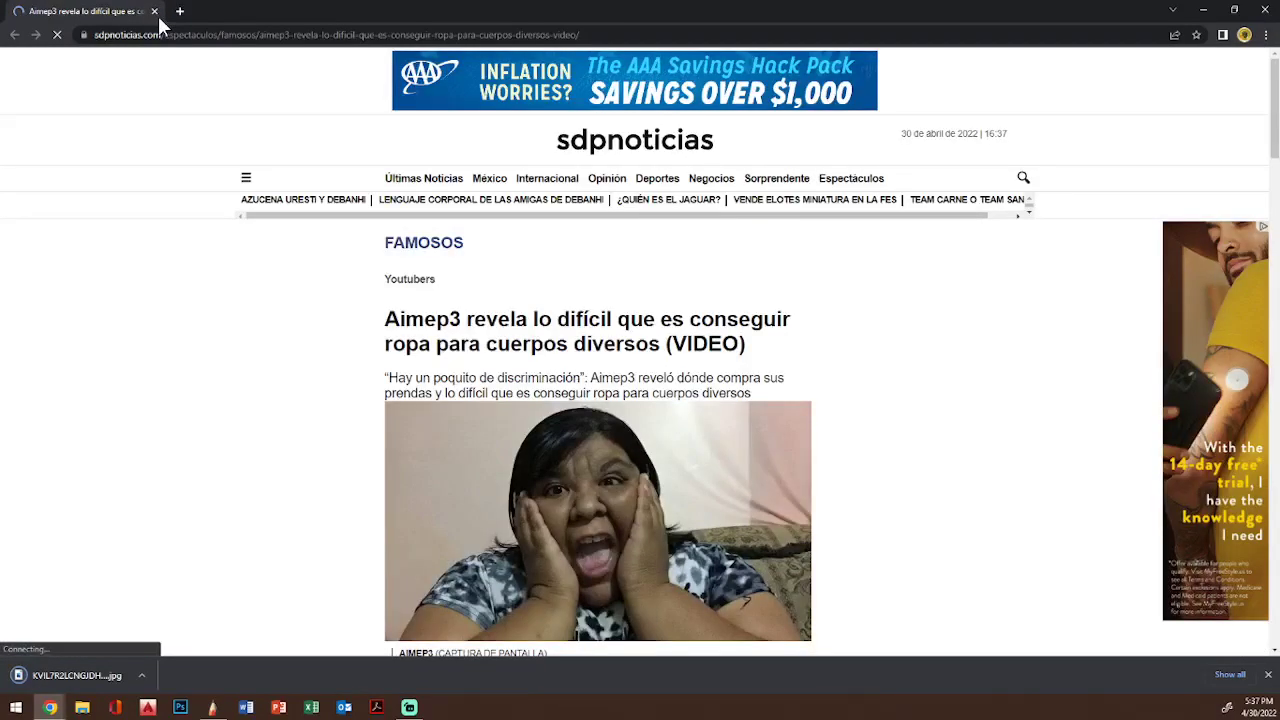
{"action": "left_click", "coordinate": [154, 12]}
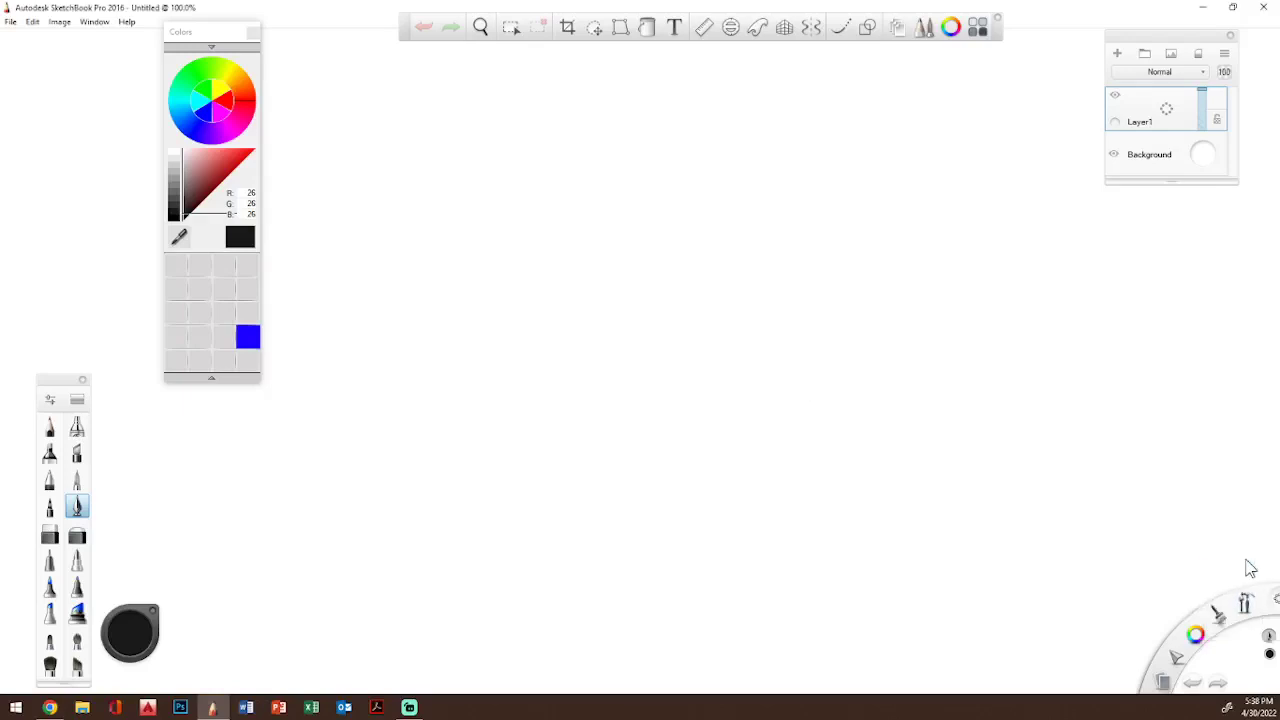
- In SketchBook Pro, fit the blank canvas in view and move the Colors palette off it, directly above the brush palette
{"action": "left_click", "coordinate": [1245, 565]}
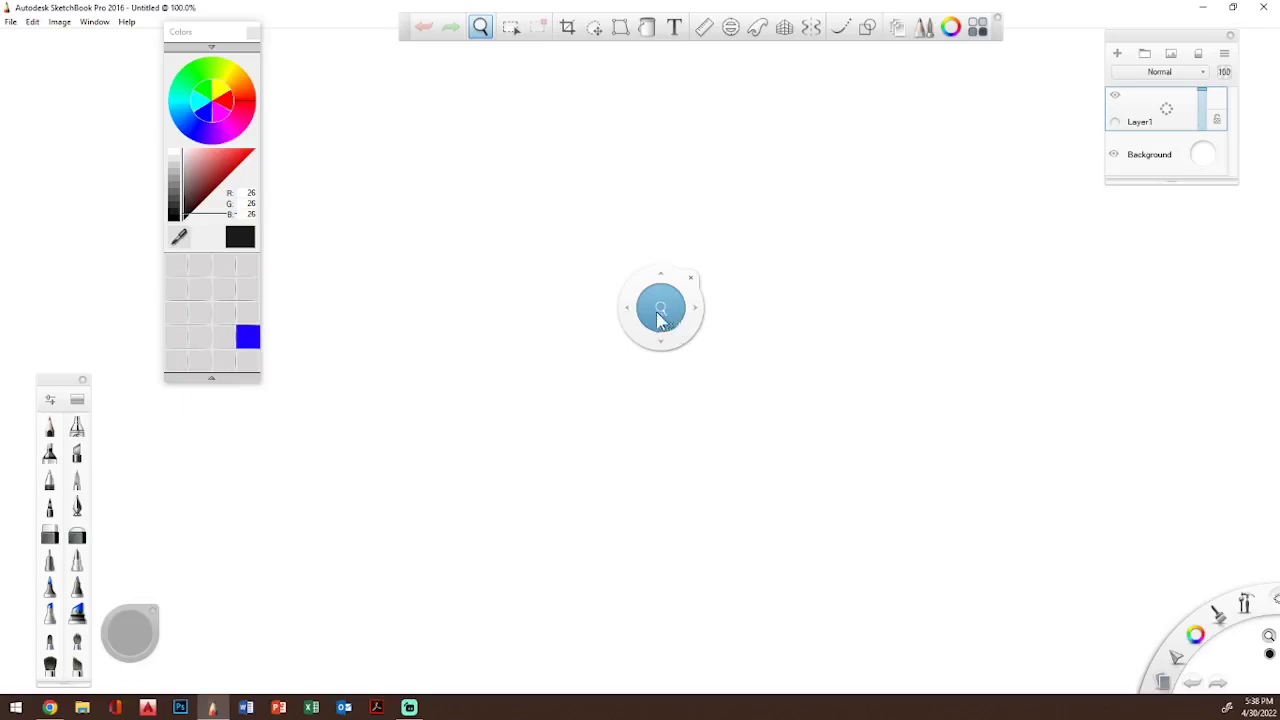
{"action": "left_click_drag", "start_coordinate": [660, 323], "coordinate": [333, 137]}
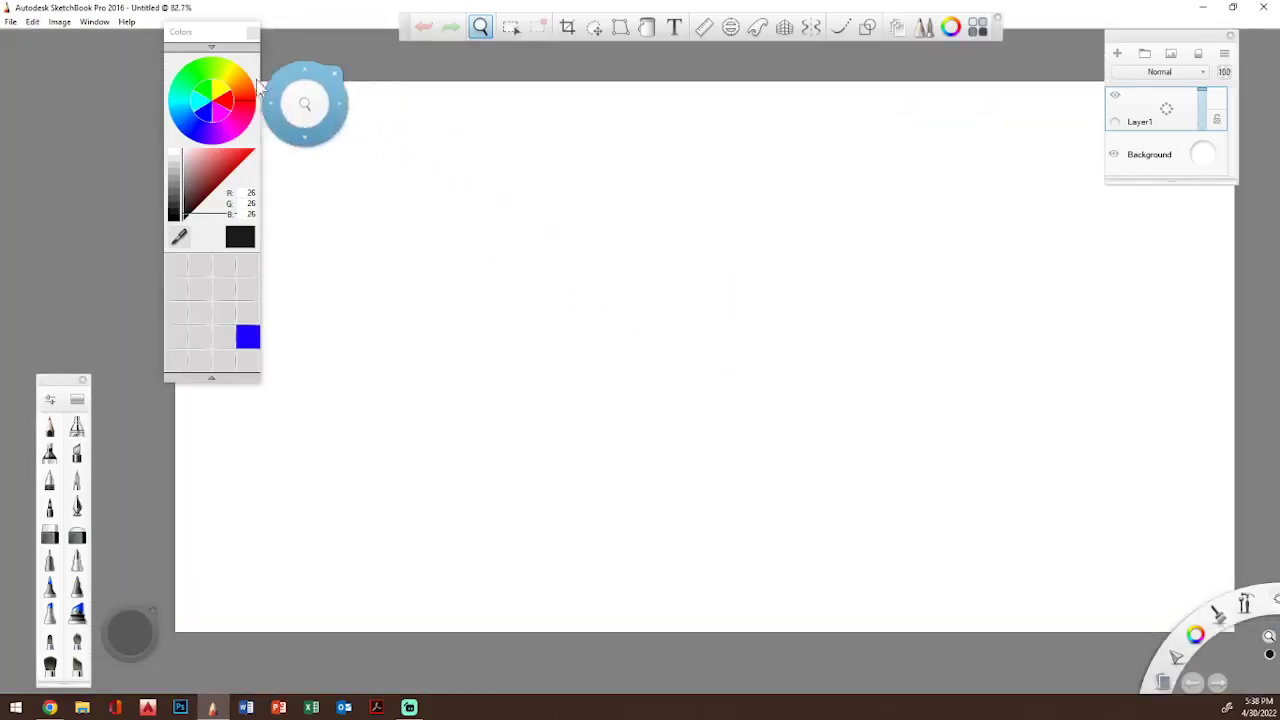
{"action": "left_click_drag", "start_coordinate": [232, 38], "coordinate": [86, 40]}
{"action": "left_click_drag", "start_coordinate": [350, 131], "coordinate": [317, 143]}
{"action": "mouse_move", "coordinate": [462, 215]}
{"action": "left_mouse_down"}
{"action": "mouse_move", "coordinate": [423, 201]}
{"action": "mouse_move", "coordinate": [444, 193]}
{"action": "left_mouse_up"}
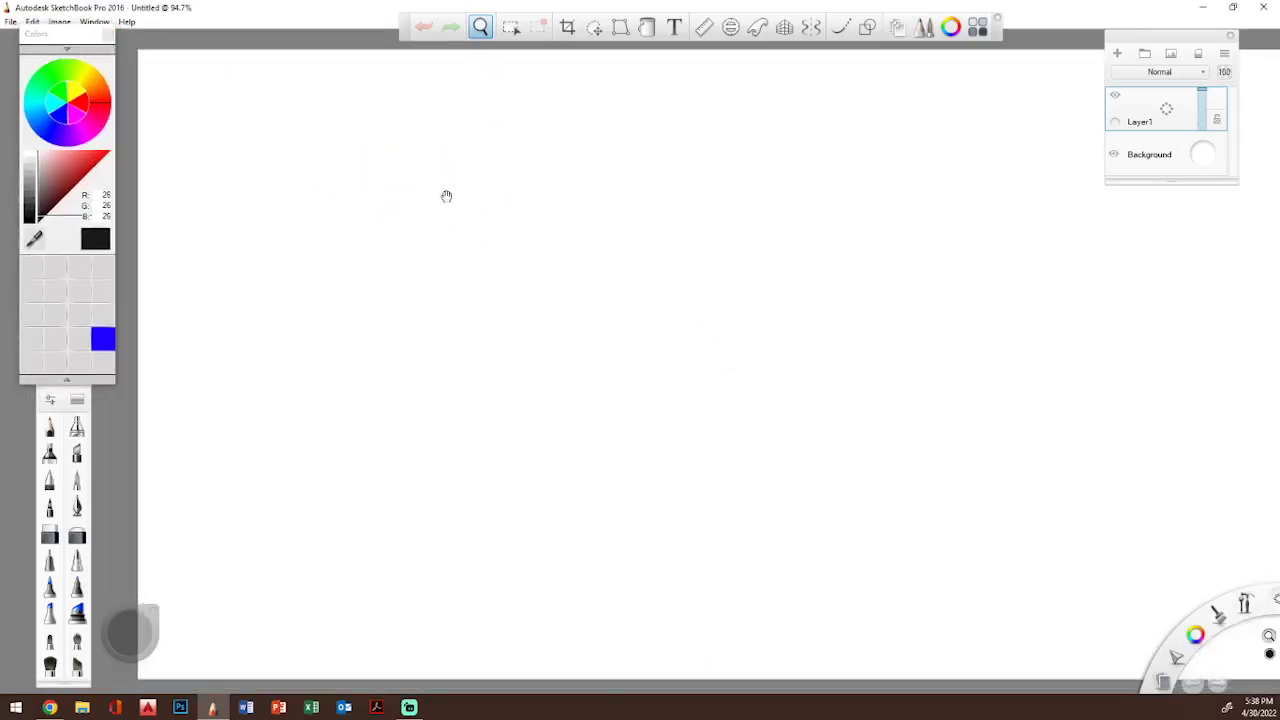
{"action": "left_click", "coordinate": [450, 144]}
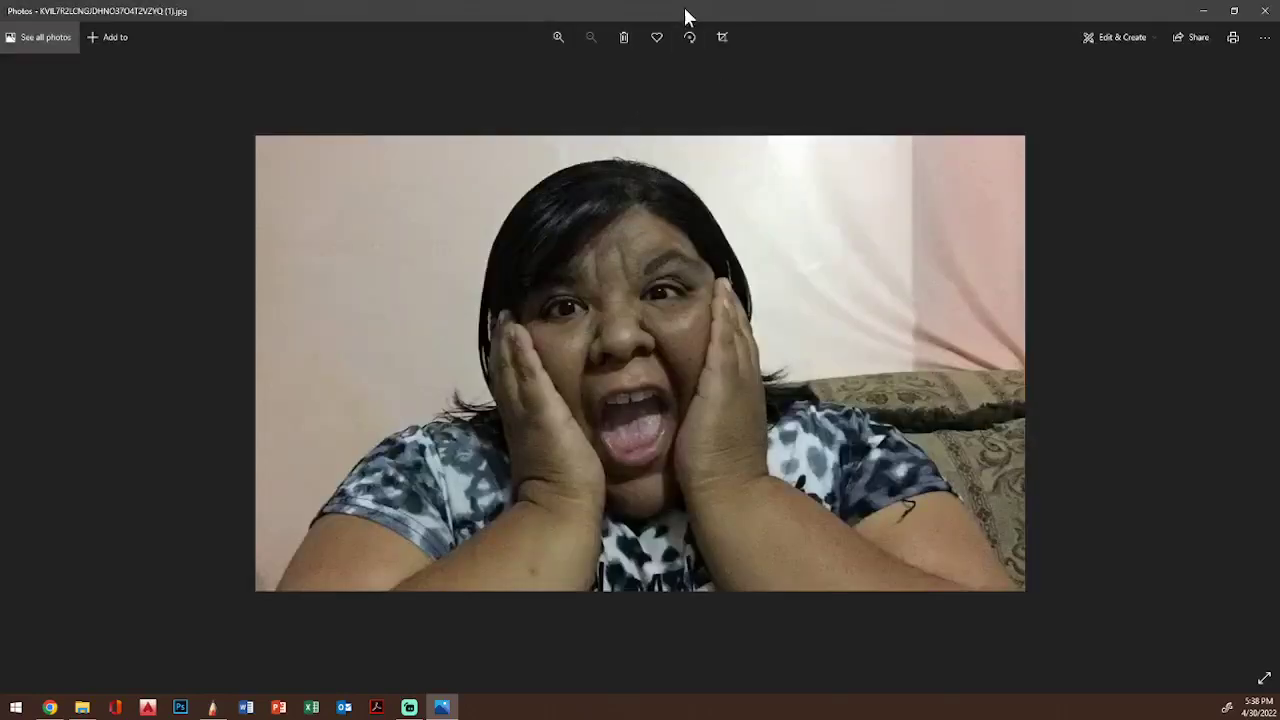
- Move the reference photo's window onto the other monitor and return to the SketchBook Pro canvas
{"action": "mouse_move", "coordinate": [684, 9]}
{"action": "left_mouse_down"}
{"action": "mouse_move", "coordinate": [0, 262]}
{"action": "mouse_move", "coordinate": [0, 280]}
{"action": "left_mouse_up"}
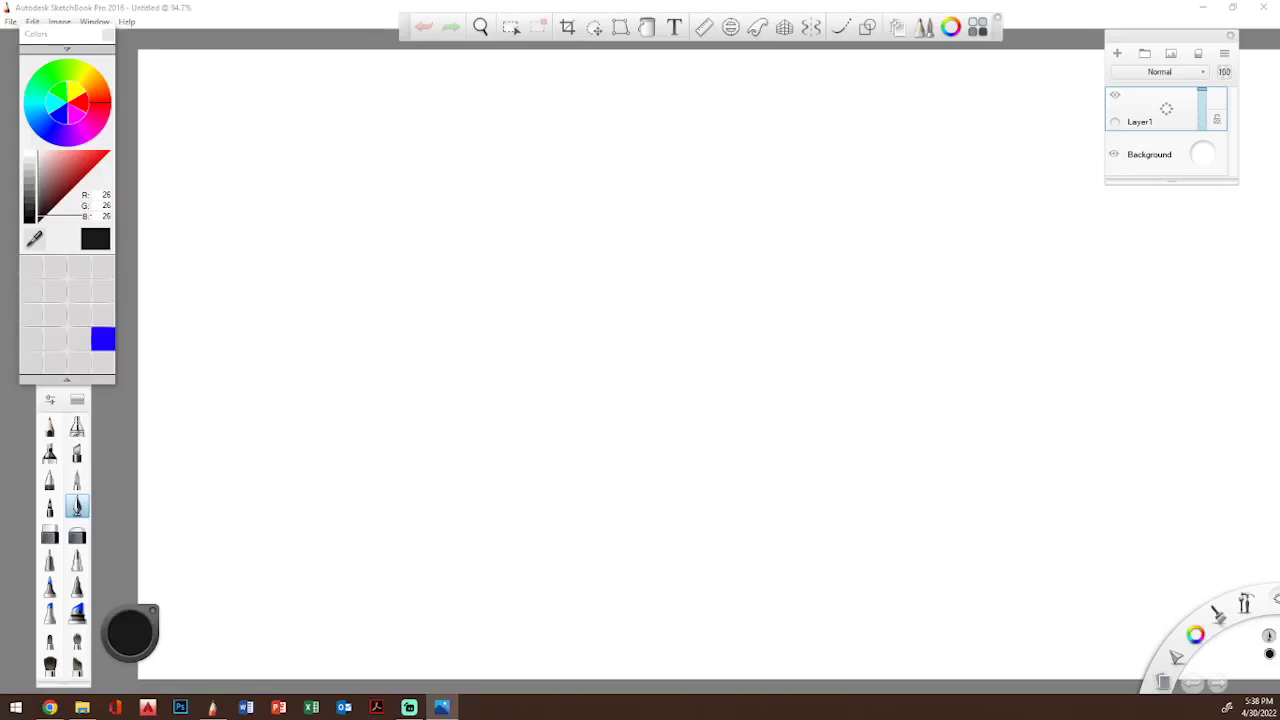
{"action": "key", "text": "alt+Tab"}
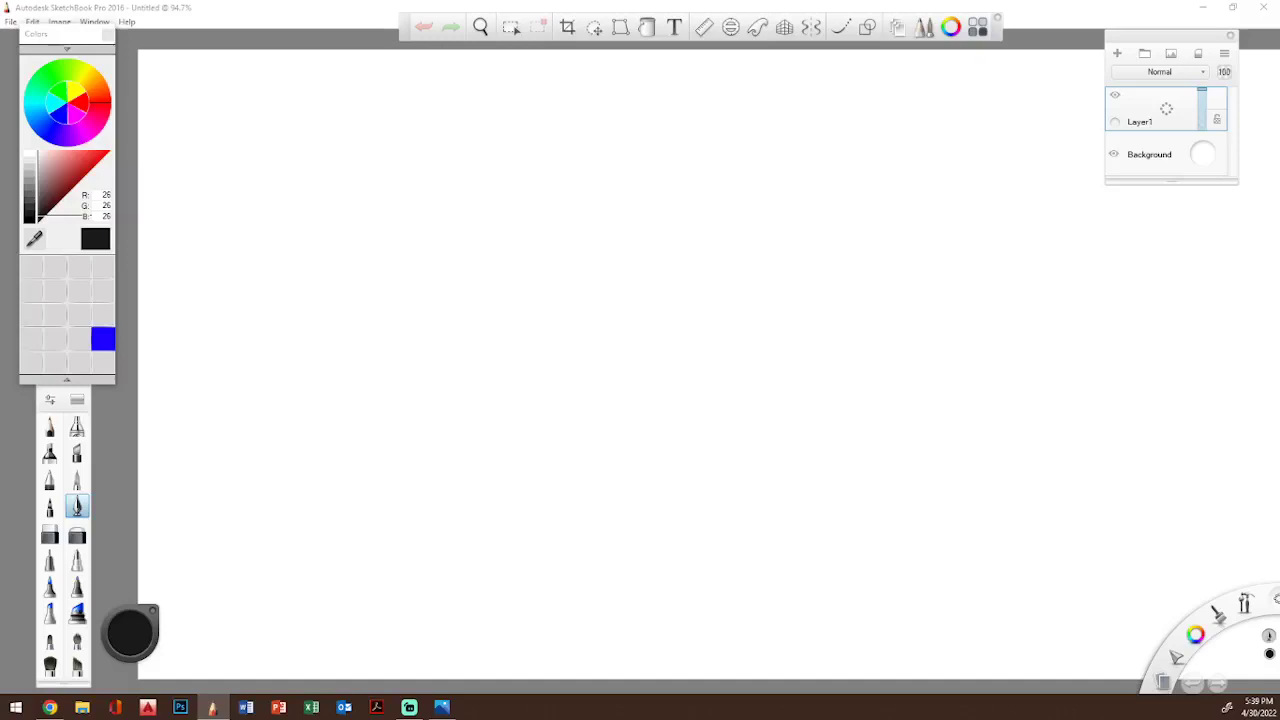
{"action": "key", "text": "alt+Tab"}
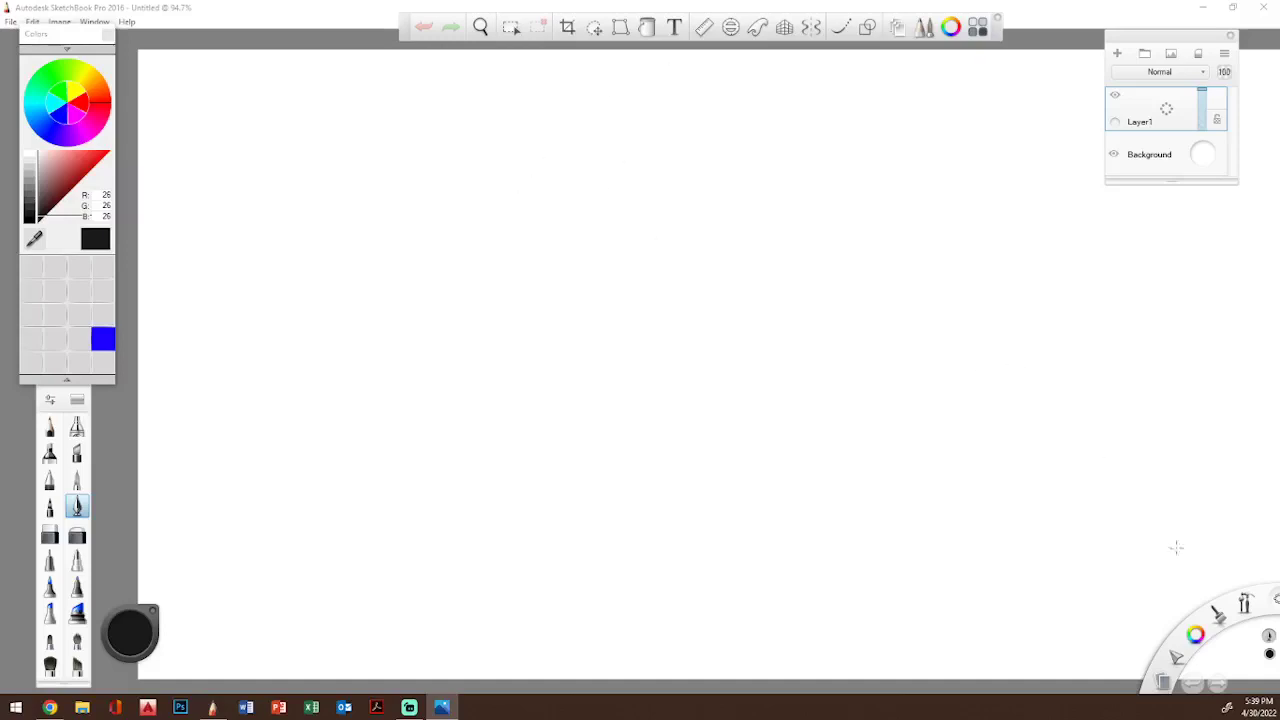
- Select the Paintbrush and pick a dark brownish grey of about RGB 109, 86, 86
{"action": "key", "text": "space"}
{"action": "mouse_move", "coordinate": [750, 231]}
{"action": "left_mouse_down"}
{"action": "mouse_move", "coordinate": [724, 231]}
{"action": "mouse_move", "coordinate": [766, 249]}
{"action": "mouse_move", "coordinate": [751, 237]}
{"action": "left_mouse_up"}
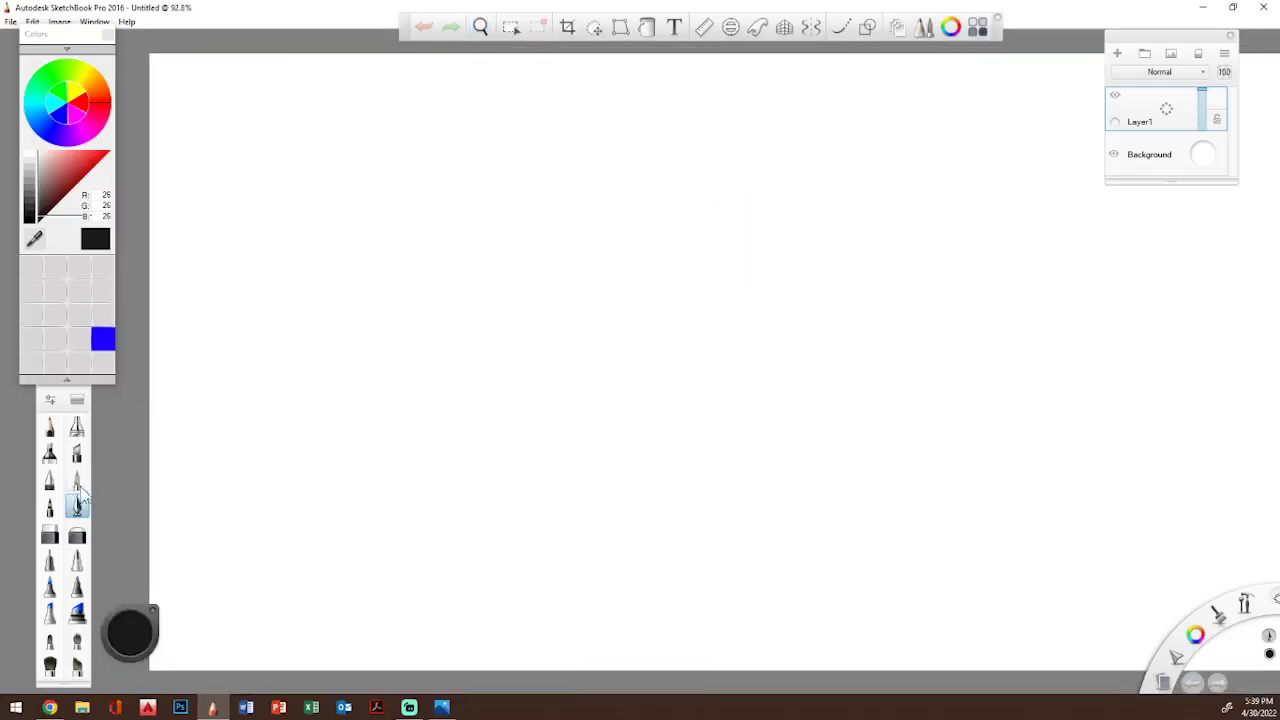
{"action": "left_click", "coordinate": [77, 482]}
{"action": "left_click", "coordinate": [44, 204]}
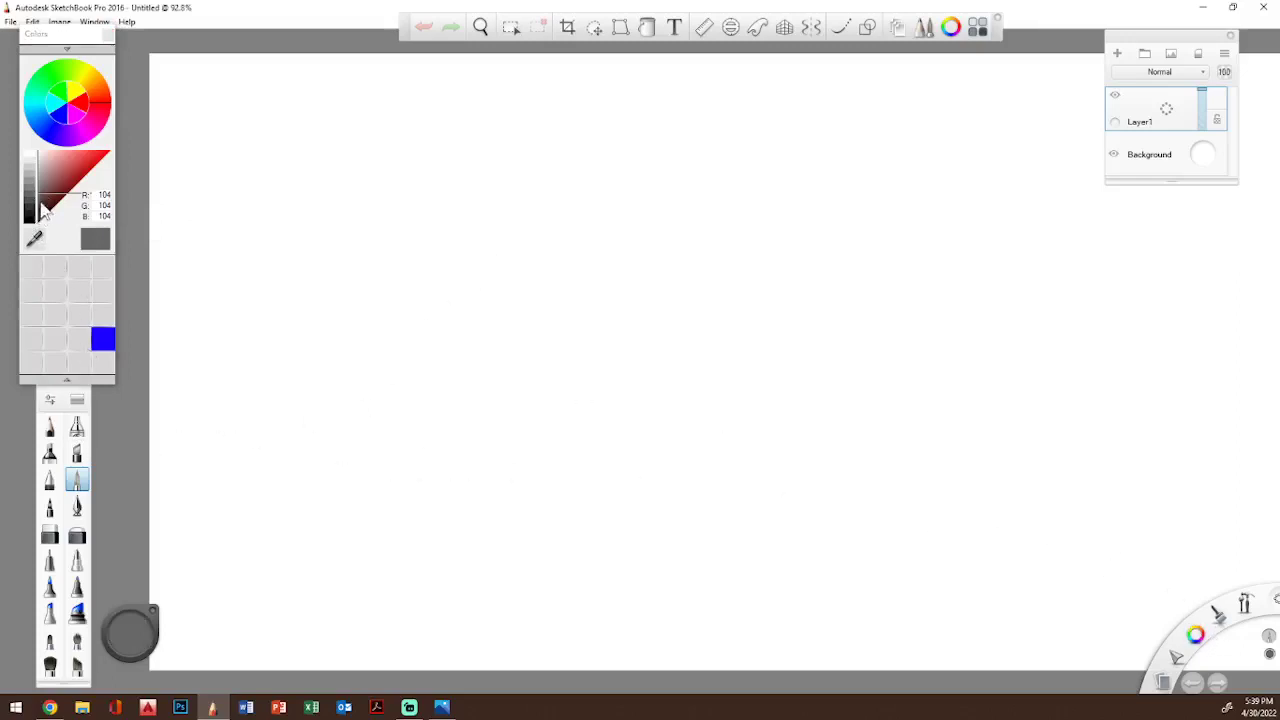
{"action": "left_click_drag", "start_coordinate": [41, 203], "coordinate": [43, 192]}
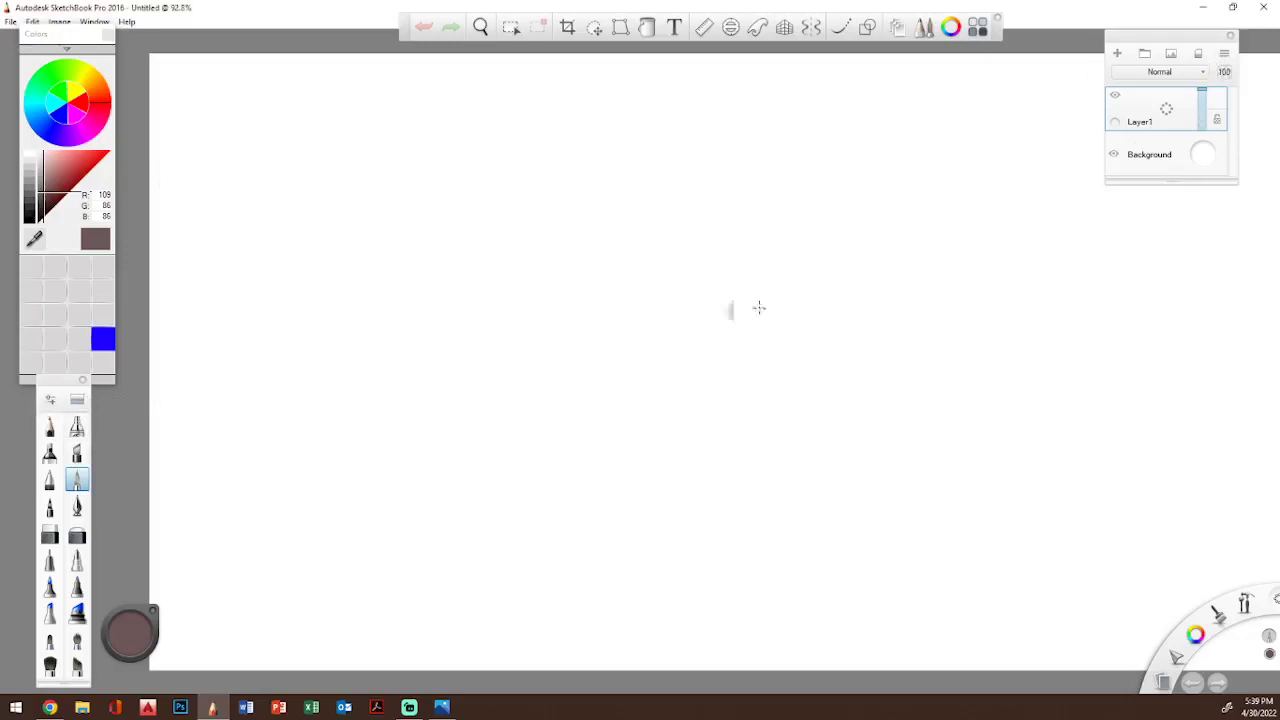
- Set the Paintbrush opacity to 27% and its size to about 9, and draw a rough arc for the top of the head
{"action": "left_click", "coordinate": [50, 399]}
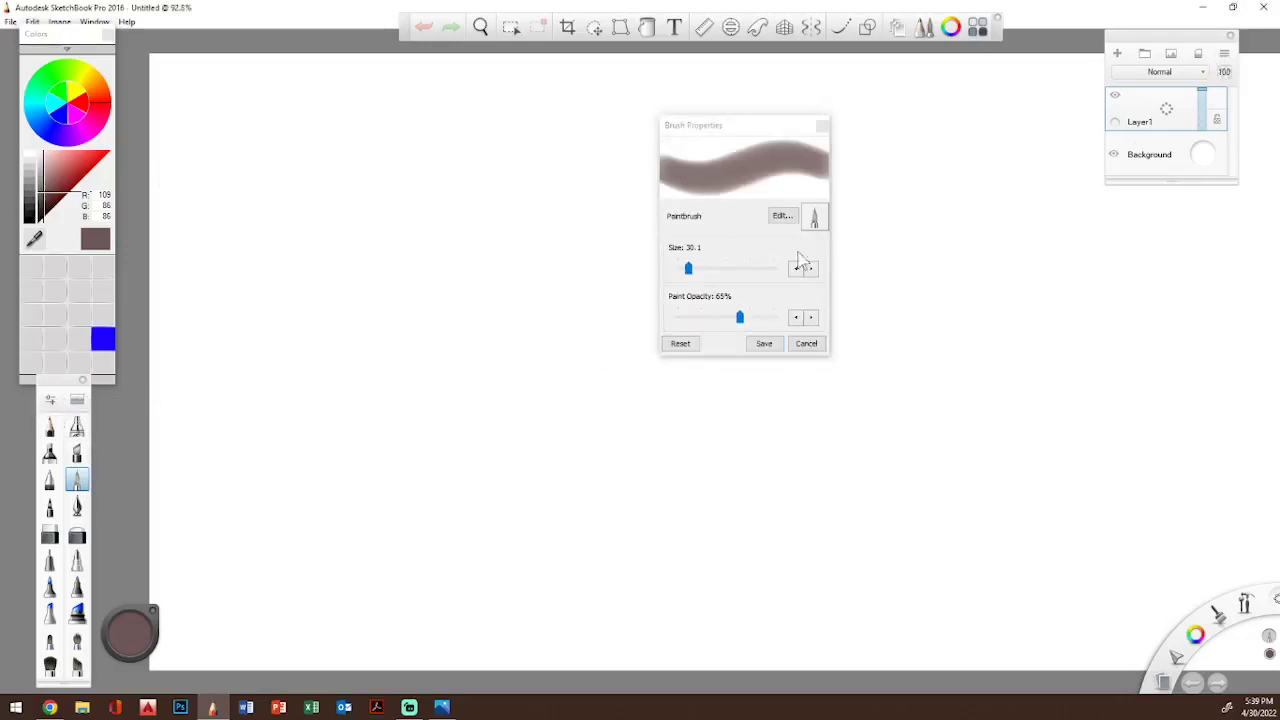
{"action": "left_click_drag", "start_coordinate": [740, 317], "coordinate": [703, 317]}
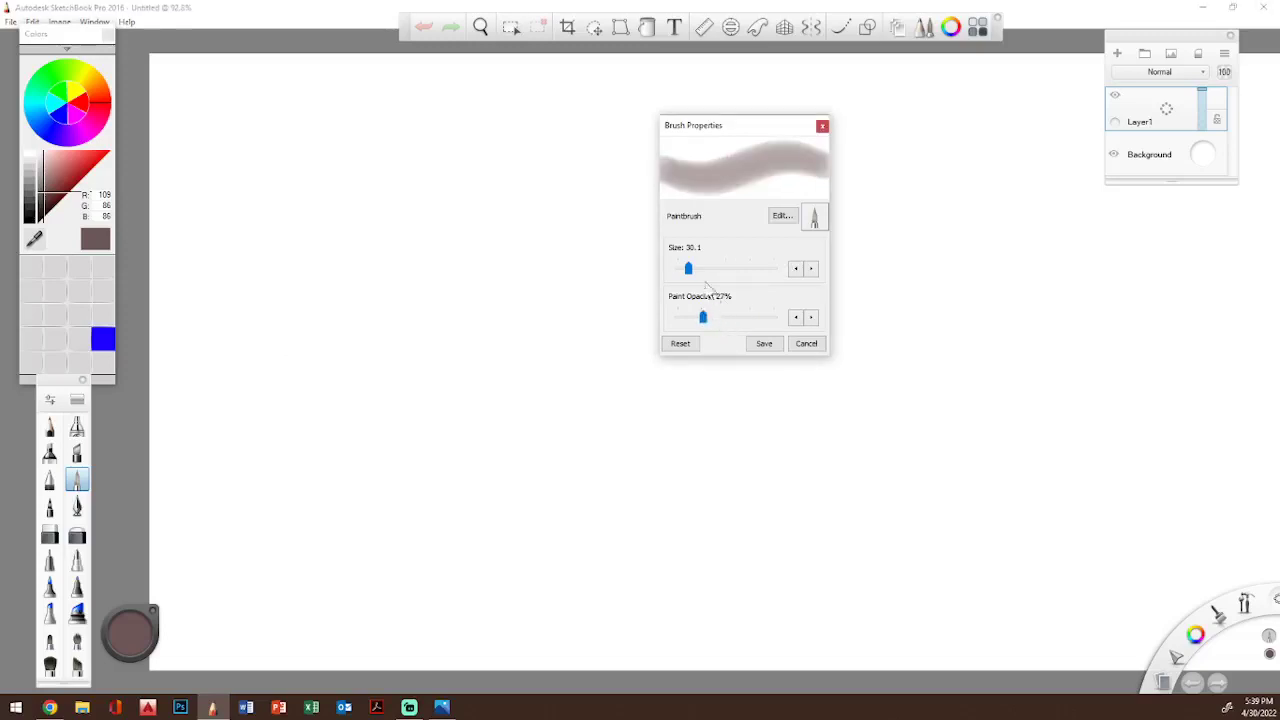
{"action": "left_click_drag", "start_coordinate": [688, 268], "coordinate": [681, 279]}
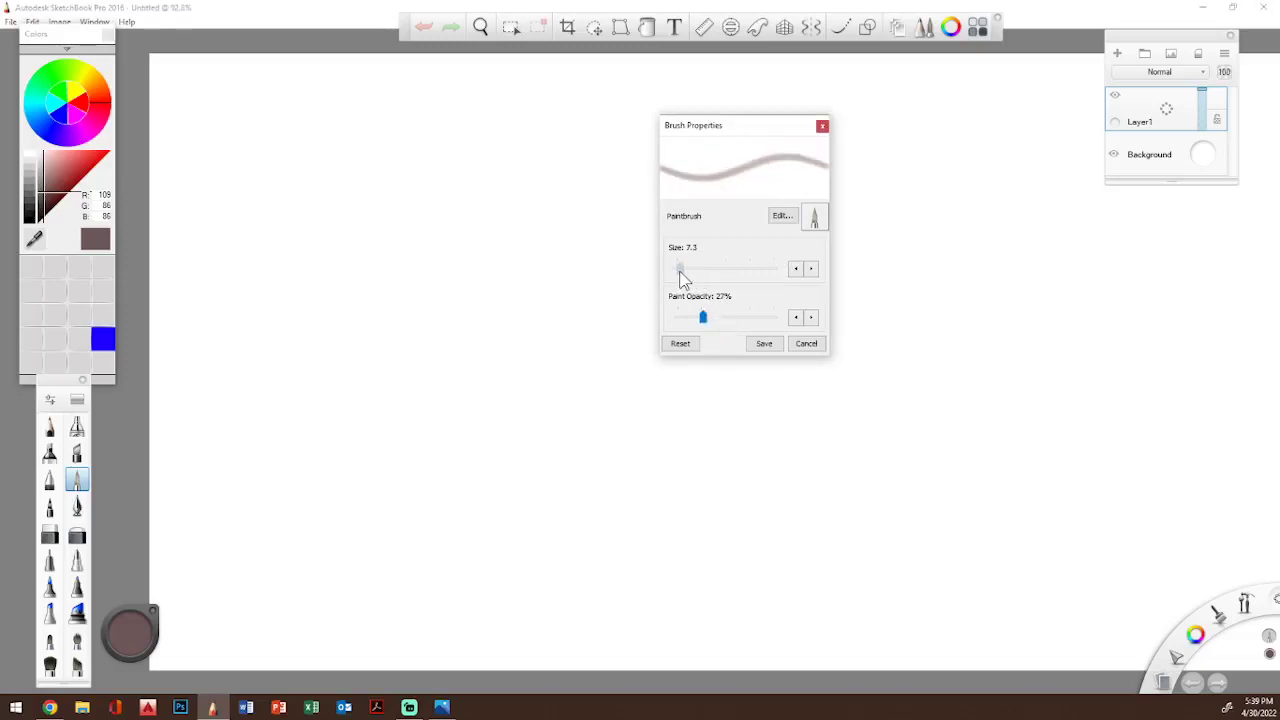
{"action": "left_click", "coordinate": [762, 344]}
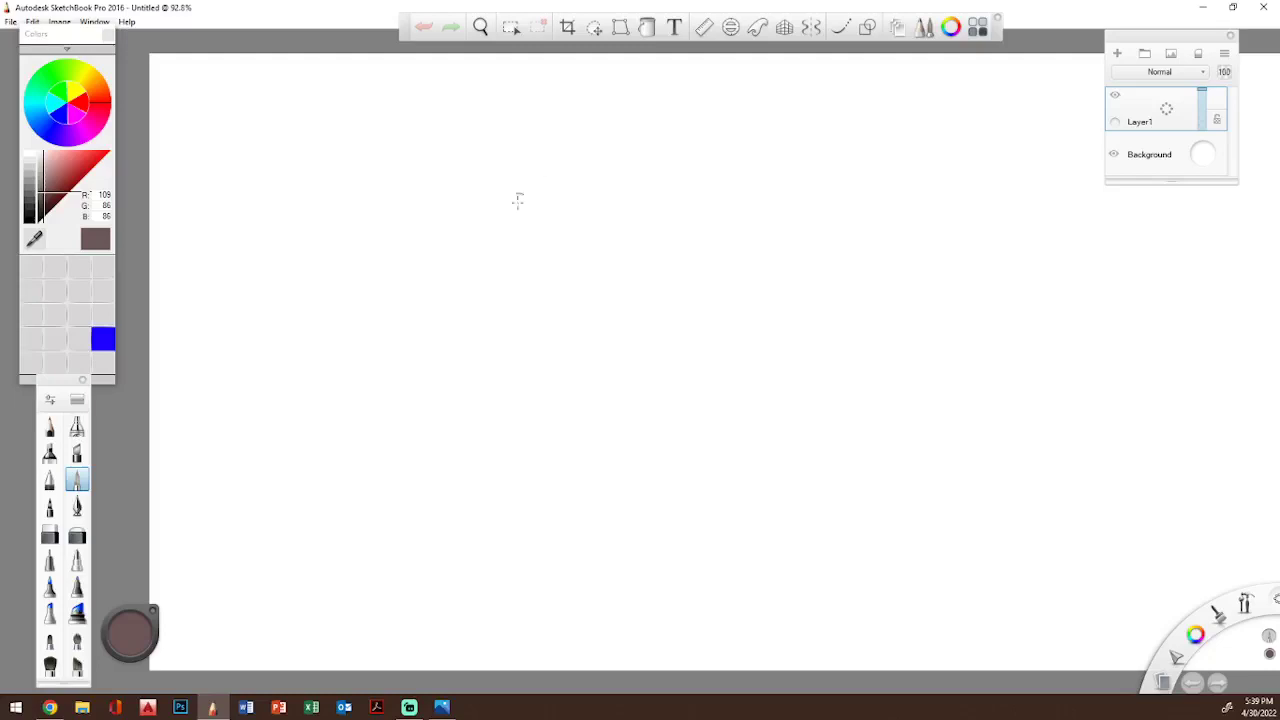
{"action": "mouse_move", "coordinate": [474, 258]}
{"action": "left_mouse_down"}
{"action": "mouse_move", "coordinate": [520, 151]}
{"action": "mouse_move", "coordinate": [642, 126]}
{"action": "mouse_move", "coordinate": [707, 184]}
{"action": "left_mouse_up"}
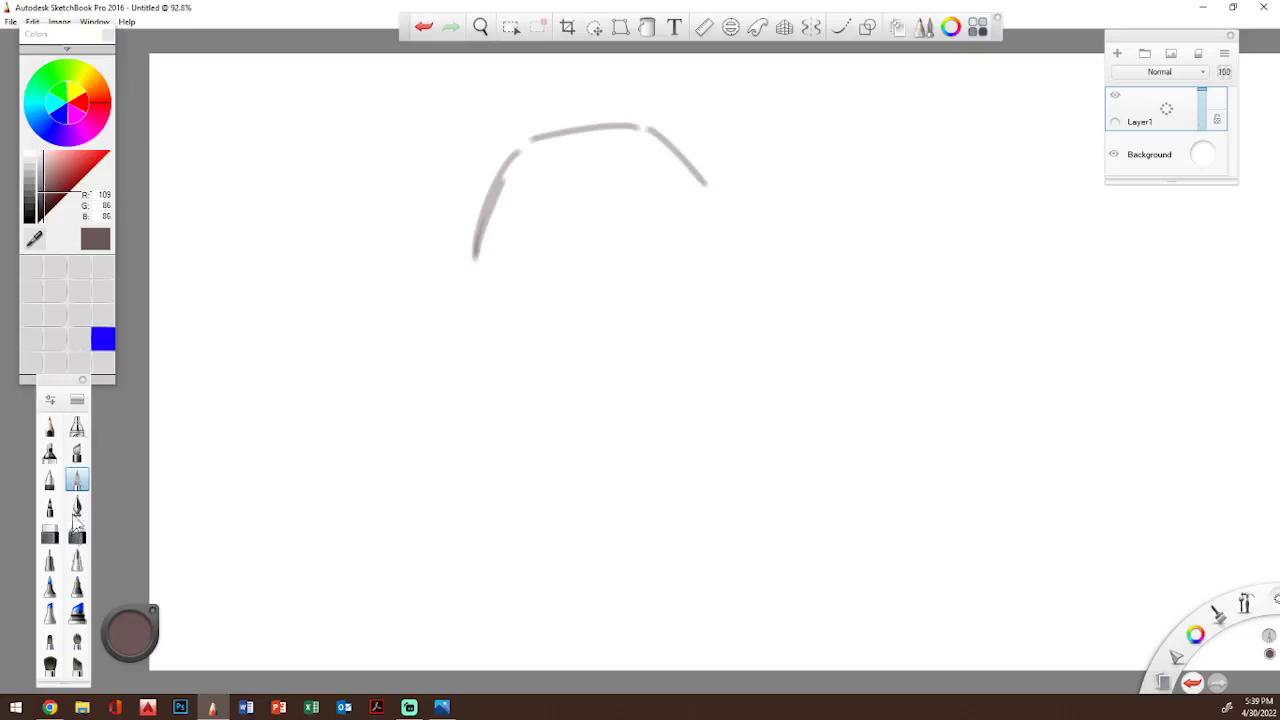
- With the thin inking pen, sketch a small thumbnail of the head outline, hands on the cheeks, shoulders and bent arms beside the arc
{"action": "left_click", "coordinate": [77, 507]}
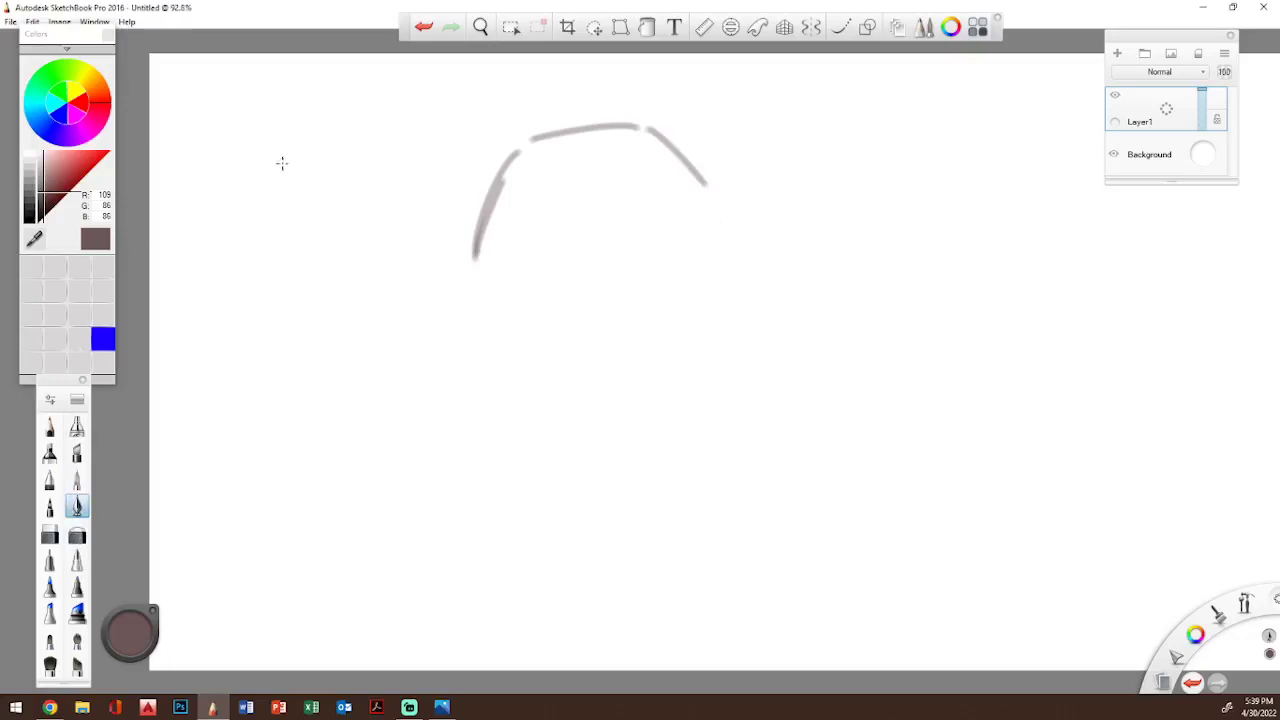
{"action": "mouse_move", "coordinate": [249, 147]}
{"action": "left_mouse_down"}
{"action": "mouse_move", "coordinate": [268, 106]}
{"action": "mouse_move", "coordinate": [302, 157]}
{"action": "left_mouse_up"}
{"action": "mouse_move", "coordinate": [252, 108]}
{"action": "left_mouse_down"}
{"action": "mouse_move", "coordinate": [252, 157]}
{"action": "mouse_move", "coordinate": [234, 151]}
{"action": "mouse_move", "coordinate": [264, 176]}
{"action": "mouse_move", "coordinate": [242, 152]}
{"action": "mouse_move", "coordinate": [262, 172]}
{"action": "mouse_move", "coordinate": [252, 149]}
{"action": "mouse_move", "coordinate": [260, 206]}
{"action": "left_mouse_up"}
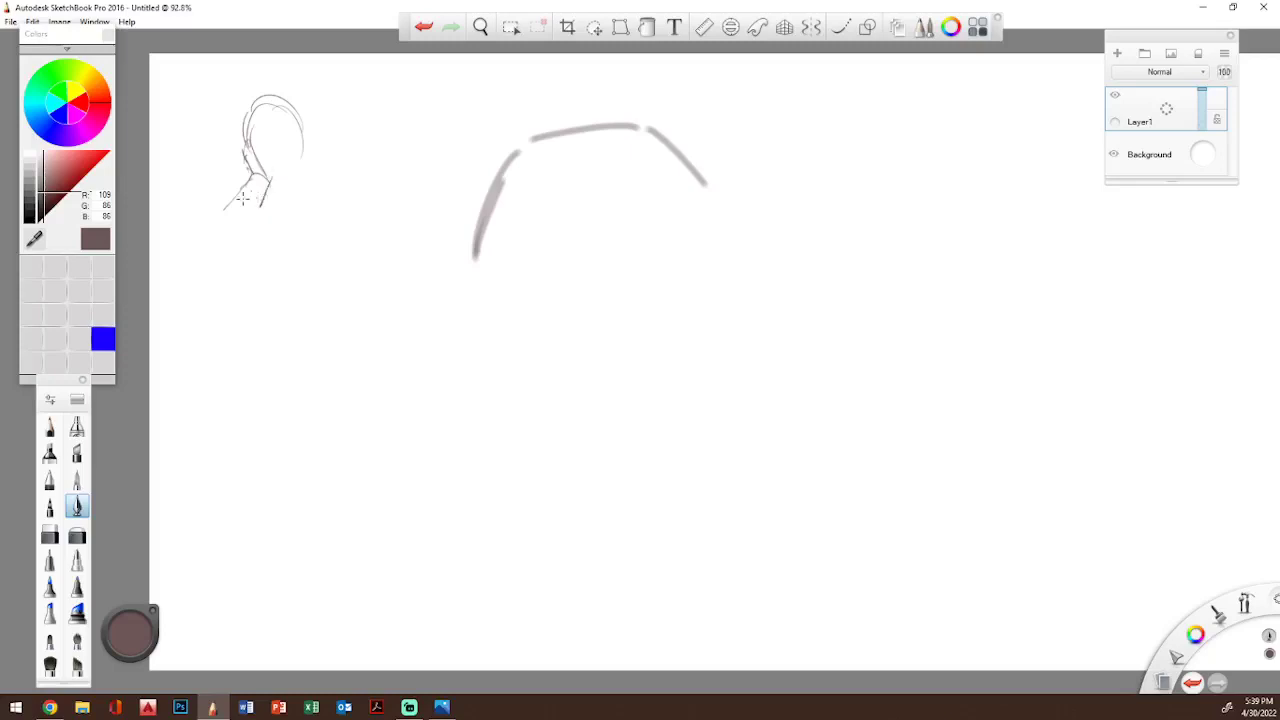
{"action": "mouse_move", "coordinate": [244, 158]}
{"action": "left_mouse_down"}
{"action": "mouse_move", "coordinate": [314, 149]}
{"action": "mouse_move", "coordinate": [228, 182]}
{"action": "mouse_move", "coordinate": [330, 163]}
{"action": "mouse_move", "coordinate": [258, 145]}
{"action": "mouse_move", "coordinate": [307, 177]}
{"action": "mouse_move", "coordinate": [316, 172]}
{"action": "mouse_move", "coordinate": [287, 165]}
{"action": "mouse_move", "coordinate": [298, 128]}
{"action": "mouse_move", "coordinate": [324, 173]}
{"action": "left_mouse_up"}
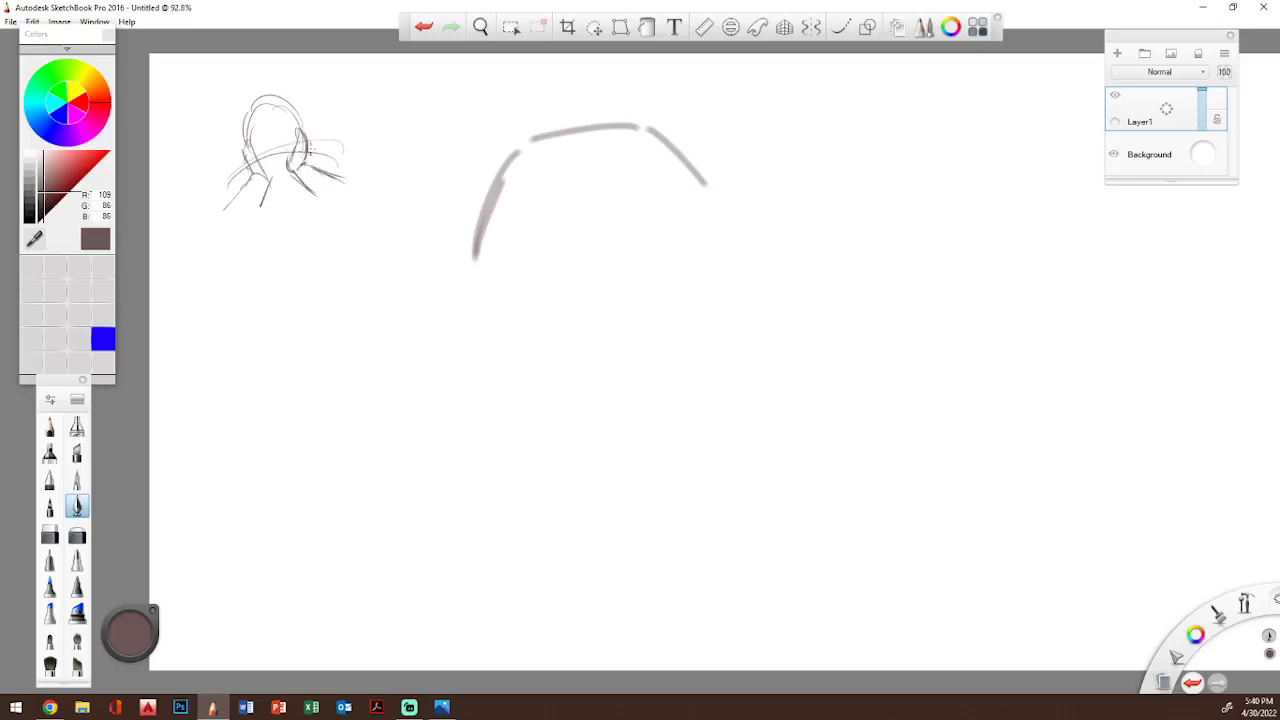
{"action": "mouse_move", "coordinate": [318, 150]}
{"action": "left_mouse_down"}
{"action": "mouse_move", "coordinate": [352, 157]}
{"action": "mouse_move", "coordinate": [334, 170]}
{"action": "mouse_move", "coordinate": [352, 160]}
{"action": "mouse_move", "coordinate": [358, 186]}
{"action": "left_mouse_up"}
{"action": "left_click_drag", "start_coordinate": [260, 166], "coordinate": [267, 190]}
{"action": "mouse_move", "coordinate": [247, 187]}
{"action": "left_mouse_down"}
{"action": "mouse_move", "coordinate": [229, 215]}
{"action": "mouse_move", "coordinate": [268, 203]}
{"action": "mouse_move", "coordinate": [241, 241]}
{"action": "mouse_move", "coordinate": [230, 218]}
{"action": "mouse_move", "coordinate": [227, 245]}
{"action": "mouse_move", "coordinate": [218, 201]}
{"action": "mouse_move", "coordinate": [228, 240]}
{"action": "left_mouse_up"}
{"action": "left_click_drag", "start_coordinate": [289, 205], "coordinate": [368, 200]}
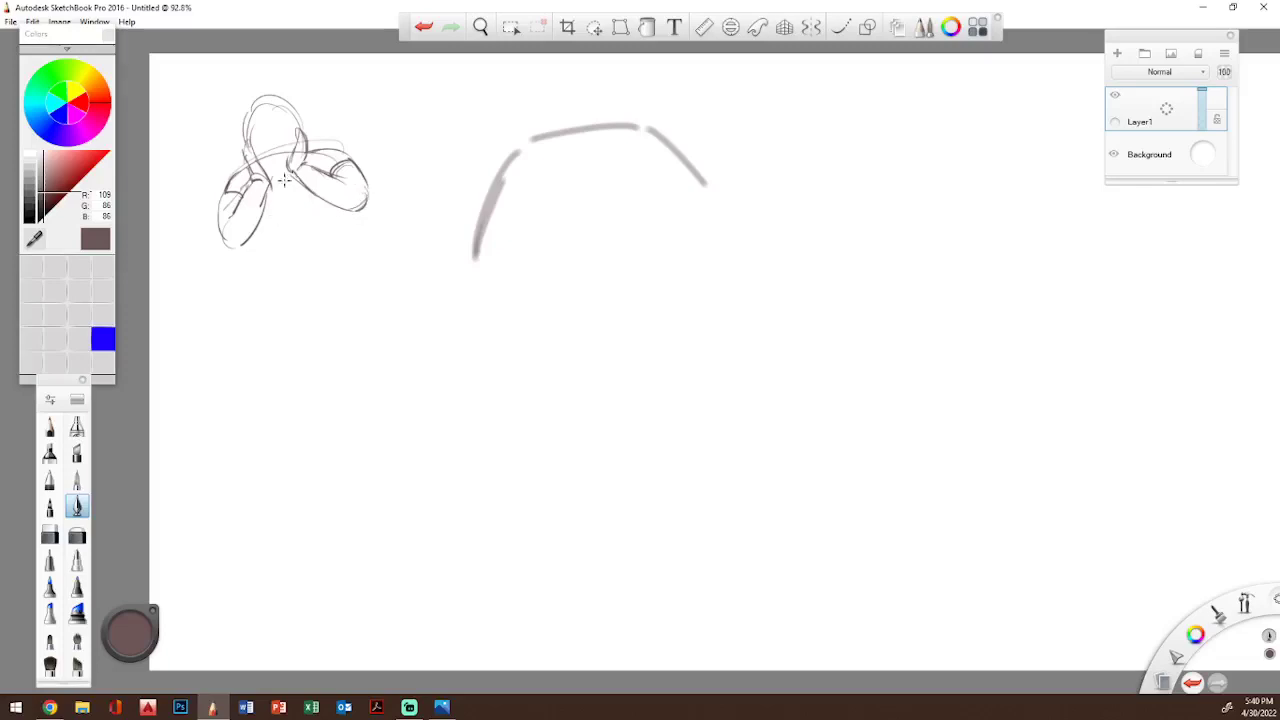
- Add the screaming face with eyes, nose and open mouth to the thumbnail, and shade in the hair
{"action": "mouse_move", "coordinate": [273, 176]}
{"action": "left_mouse_down"}
{"action": "mouse_move", "coordinate": [290, 176]}
{"action": "mouse_move", "coordinate": [269, 172]}
{"action": "mouse_move", "coordinate": [268, 141]}
{"action": "mouse_move", "coordinate": [280, 161]}
{"action": "left_mouse_up"}
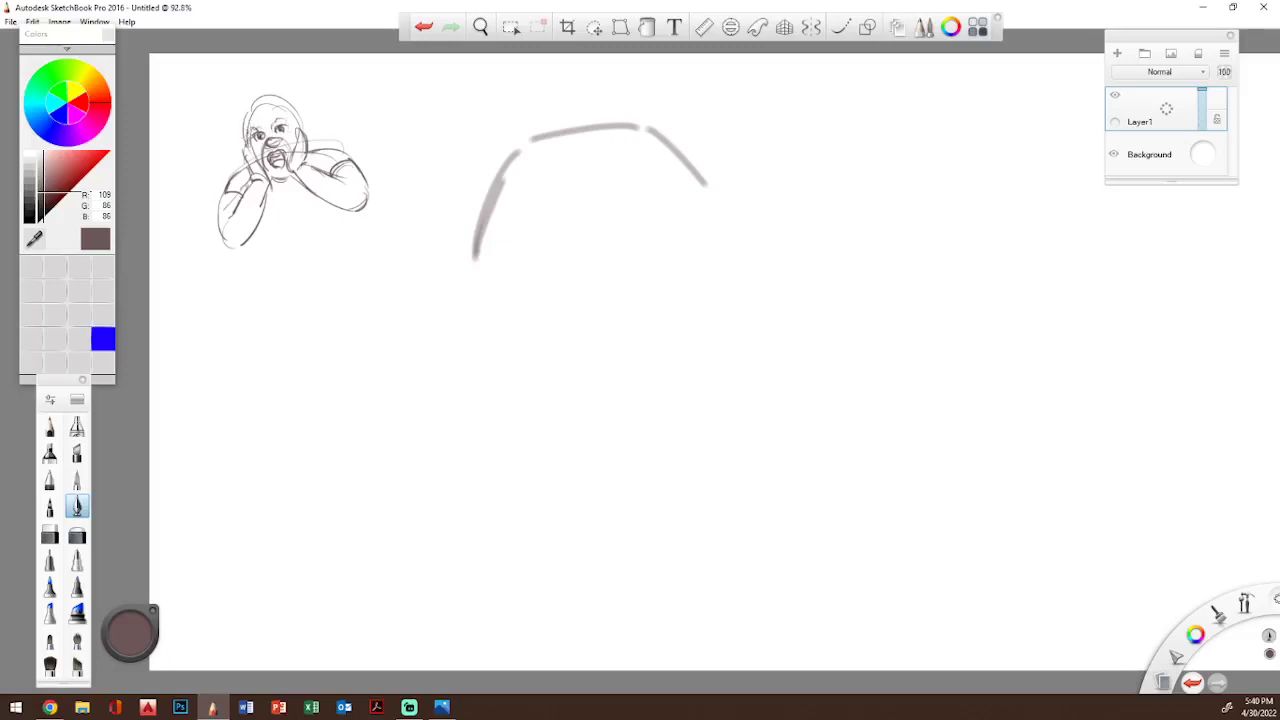
{"action": "mouse_move", "coordinate": [268, 98]}
{"action": "left_mouse_down"}
{"action": "mouse_move", "coordinate": [238, 128]}
{"action": "mouse_move", "coordinate": [276, 153]}
{"action": "mouse_move", "coordinate": [295, 118]}
{"action": "left_mouse_up"}
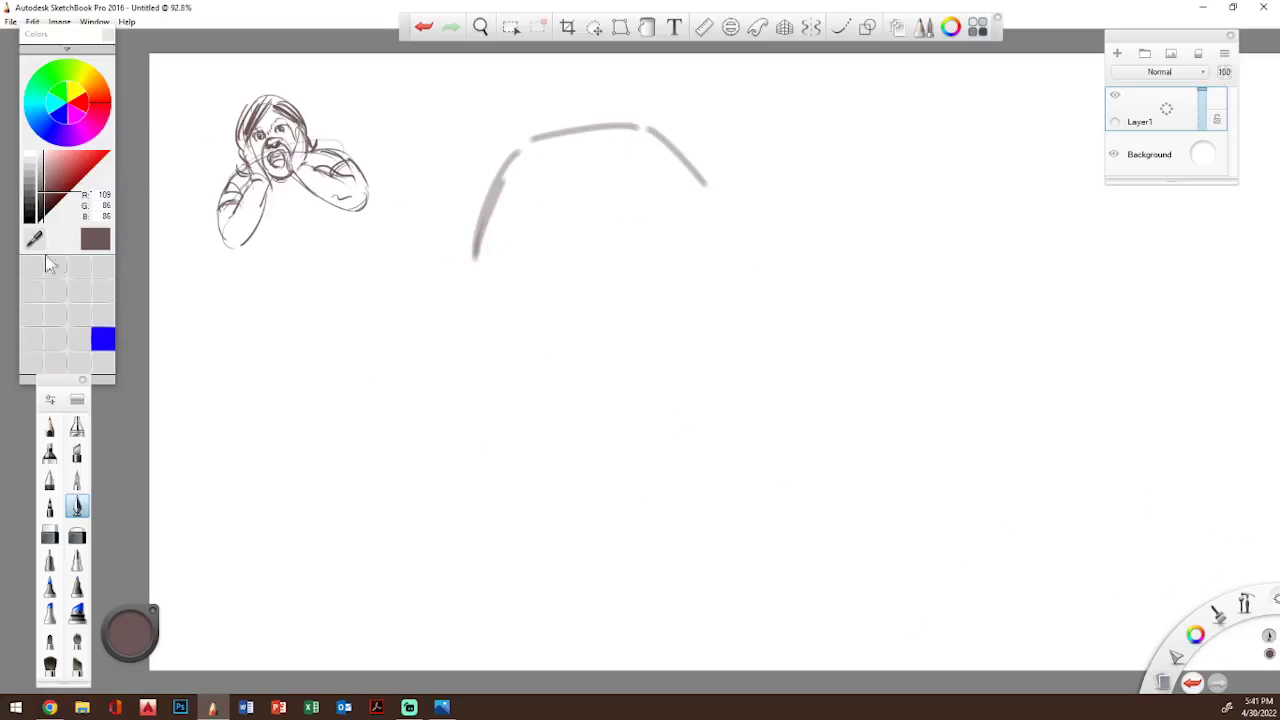
- Fade the rough head arc beside the thumbnail with the hard eraser
{"action": "left_click", "coordinate": [49, 535]}
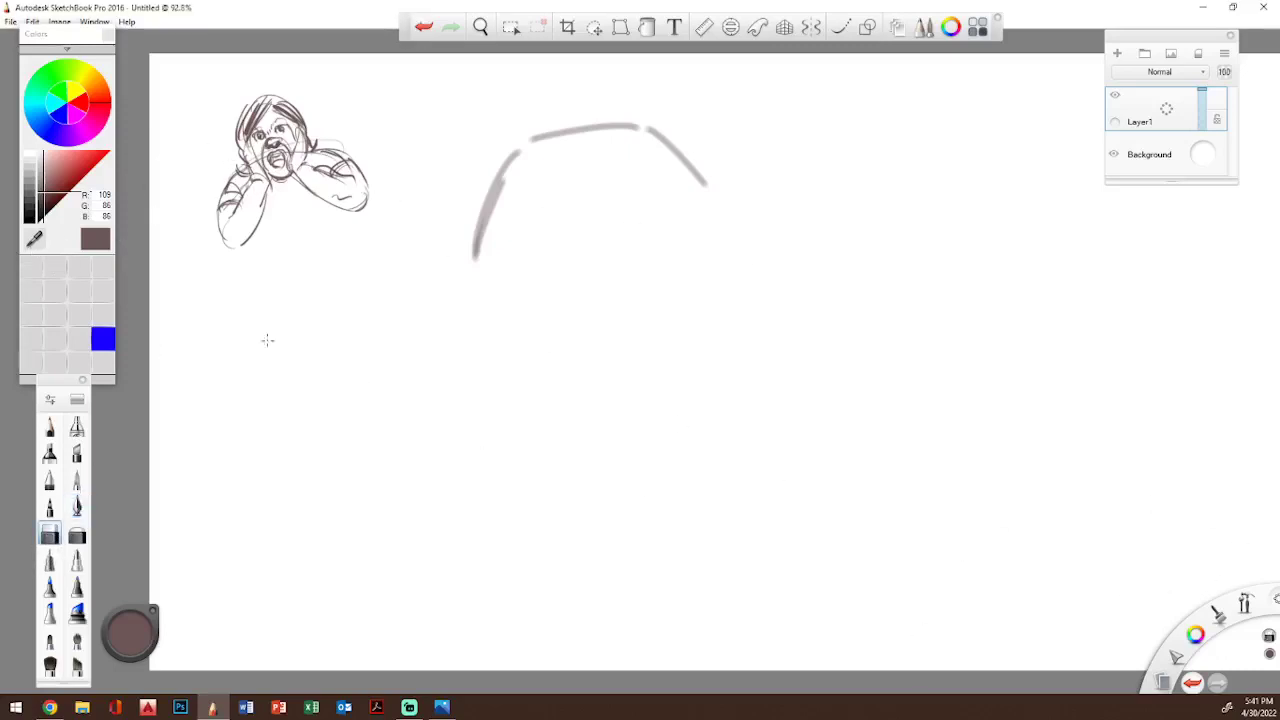
{"action": "mouse_move", "coordinate": [472, 243]}
{"action": "left_mouse_down"}
{"action": "mouse_move", "coordinate": [507, 171]}
{"action": "mouse_move", "coordinate": [472, 247]}
{"action": "mouse_move", "coordinate": [510, 158]}
{"action": "left_mouse_up"}
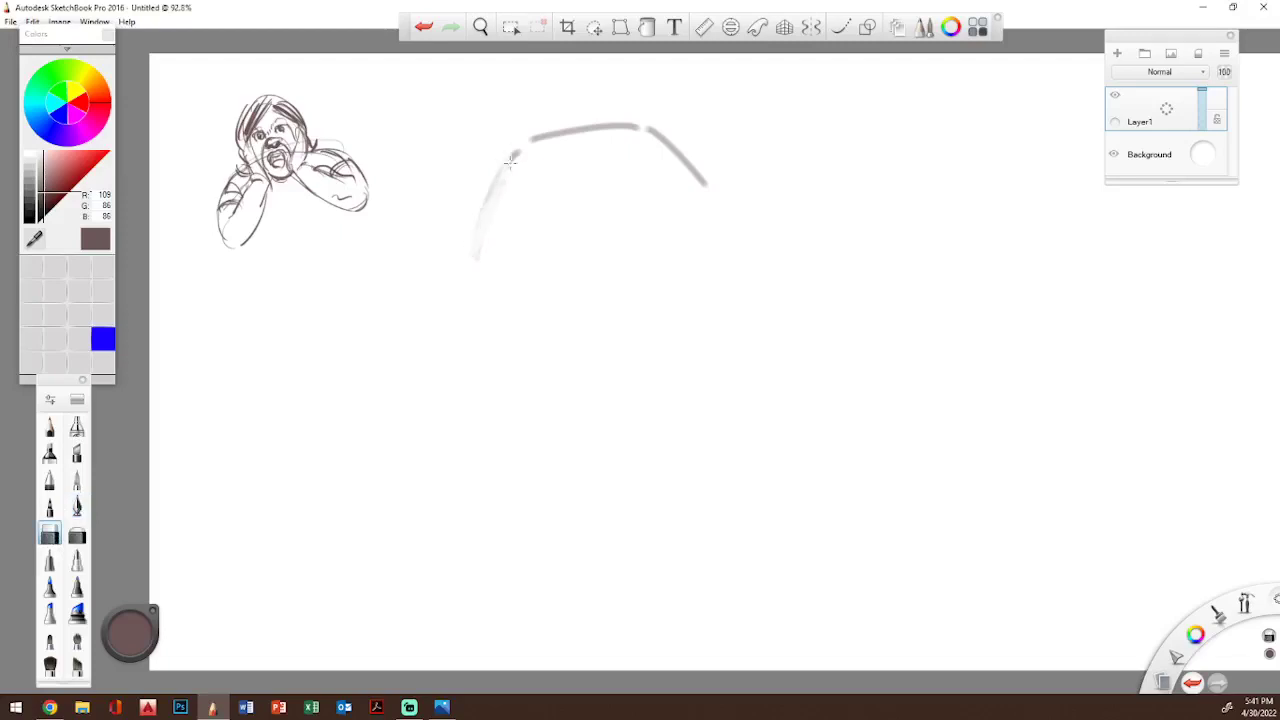
{"action": "mouse_move", "coordinate": [598, 128]}
{"action": "left_mouse_down"}
{"action": "mouse_move", "coordinate": [540, 141]}
{"action": "mouse_move", "coordinate": [651, 123]}
{"action": "mouse_move", "coordinate": [700, 180]}
{"action": "mouse_move", "coordinate": [674, 200]}
{"action": "left_mouse_up"}
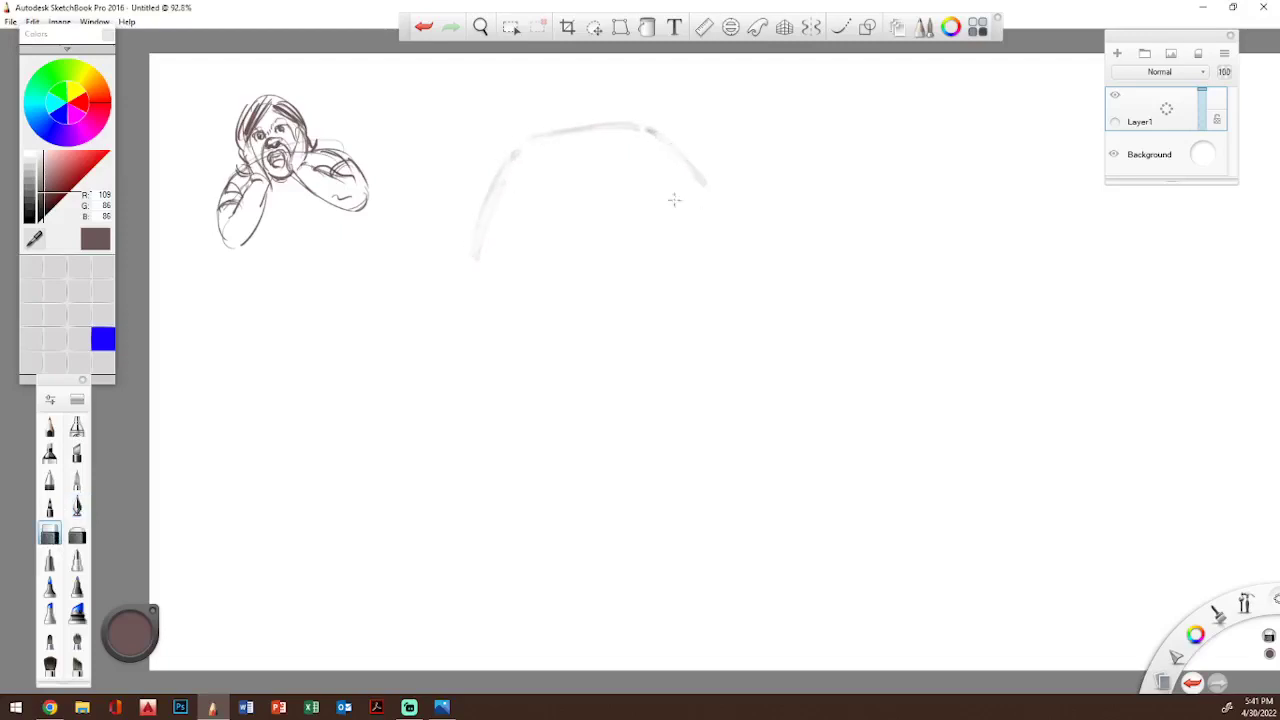
- Switch back to the Paintbrush and lower its paint opacity to about 11%
{"action": "left_click", "coordinate": [77, 480]}
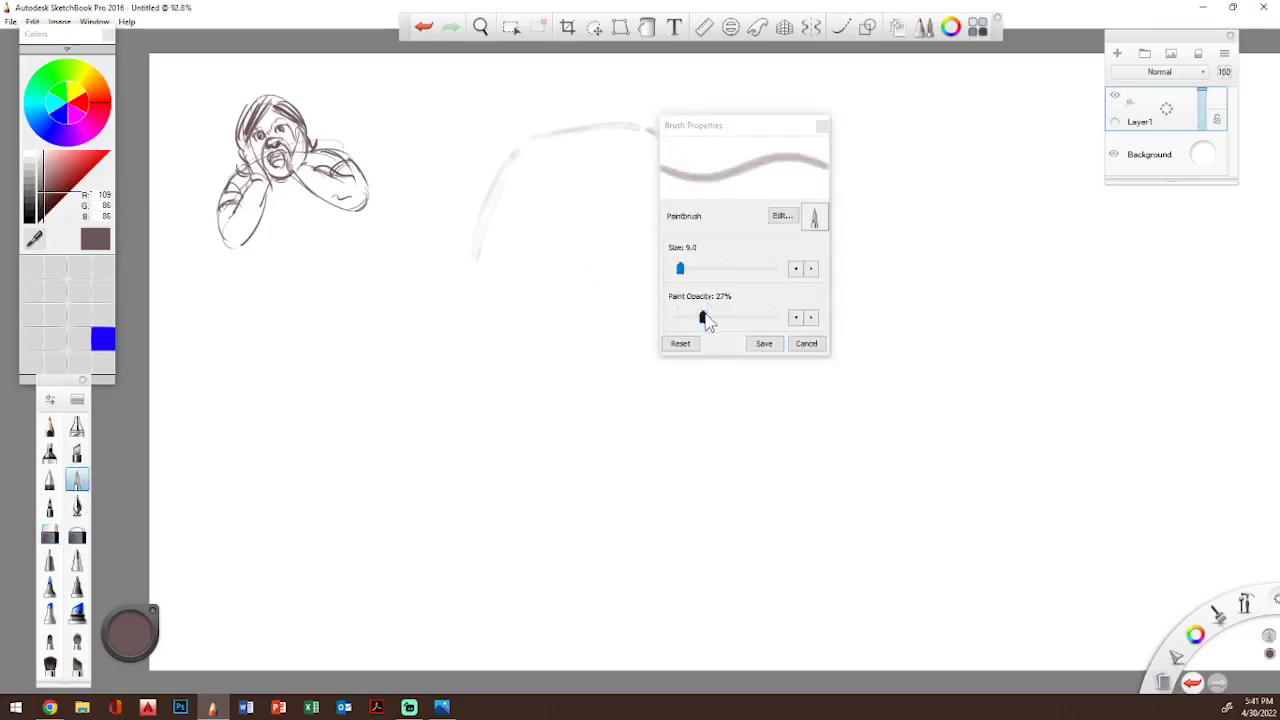
{"action": "left_click_drag", "start_coordinate": [703, 316], "coordinate": [686, 326]}
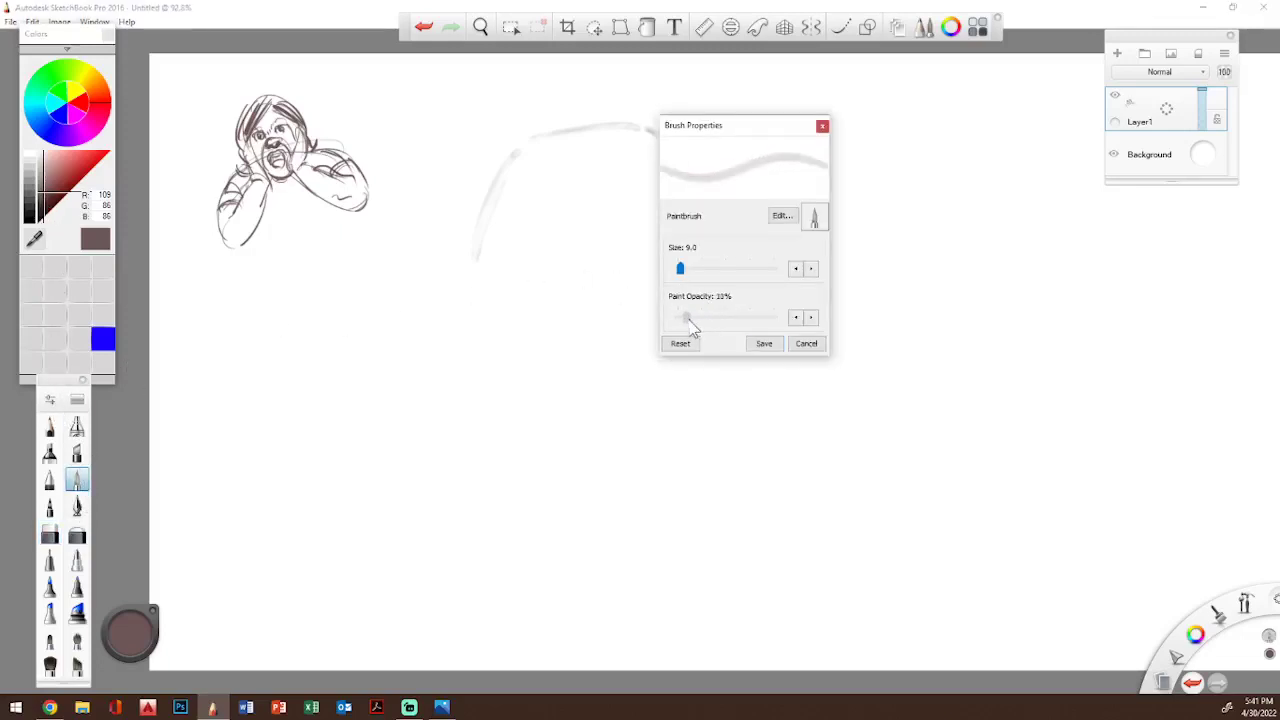
{"action": "left_click", "coordinate": [822, 125]}
- Draw the large head's outer contour with overlapping light strokes over the crown and down both sides, slightly inside the faded arc
{"action": "mouse_move", "coordinate": [529, 280]}
{"action": "left_mouse_down"}
{"action": "mouse_move", "coordinate": [572, 150]}
{"action": "mouse_move", "coordinate": [688, 130]}
{"action": "left_mouse_up"}
{"action": "mouse_move", "coordinate": [560, 178]}
{"action": "left_mouse_down"}
{"action": "mouse_move", "coordinate": [688, 134]}
{"action": "mouse_move", "coordinate": [745, 227]}
{"action": "left_mouse_up"}
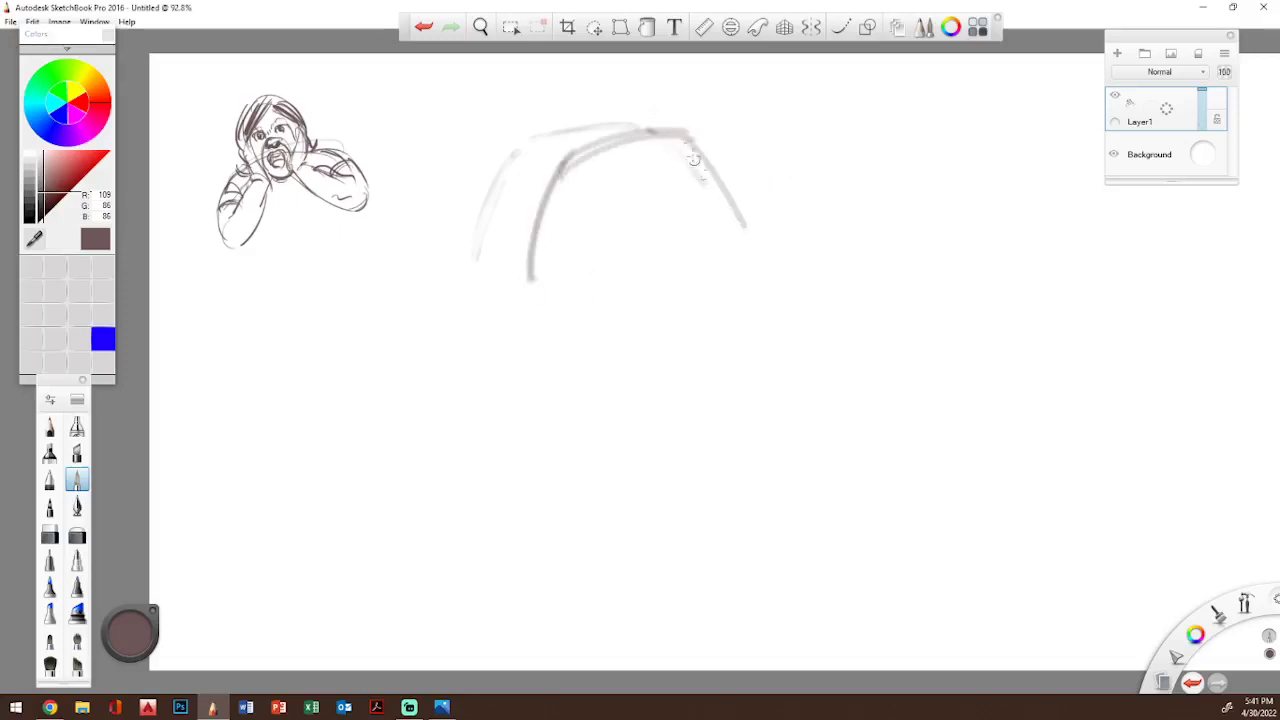
{"action": "left_click_drag", "start_coordinate": [690, 145], "coordinate": [746, 222]}
{"action": "left_click_drag", "start_coordinate": [704, 154], "coordinate": [768, 258]}
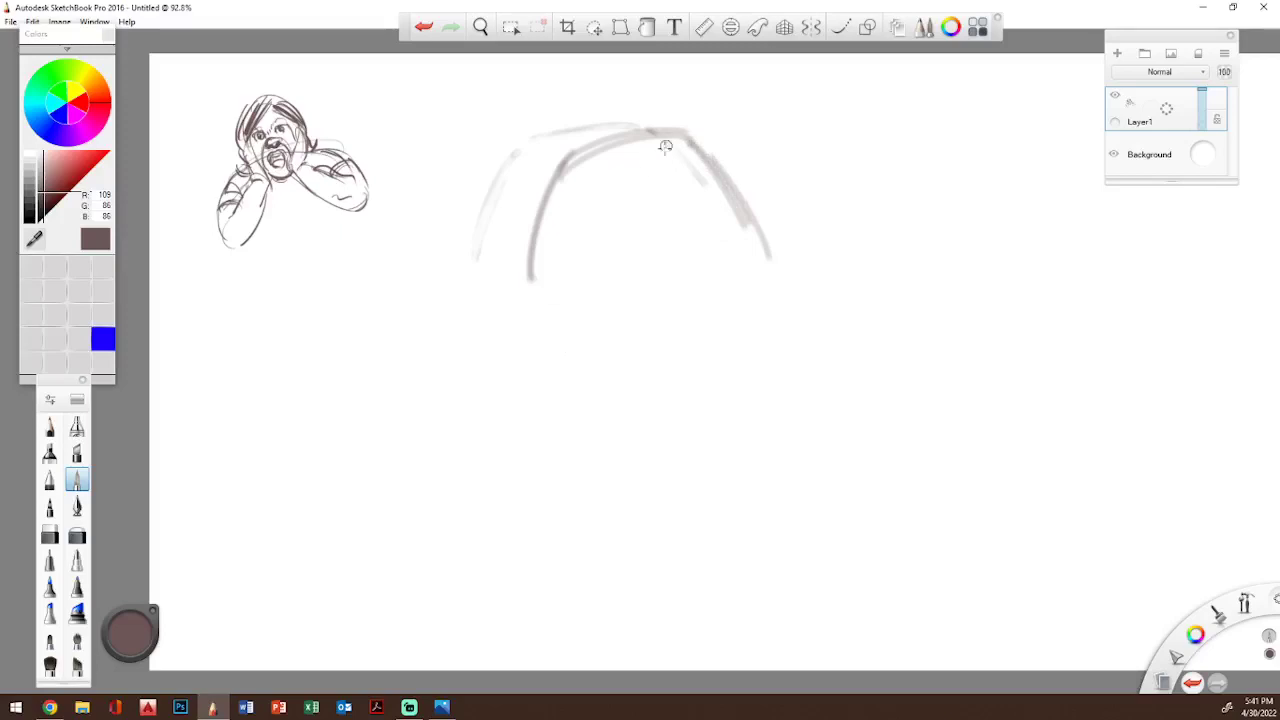
- Sketch the swooping hairline, short left temple strokes and a tilted double centre line running down the face to the chin
{"action": "left_click_drag", "start_coordinate": [663, 148], "coordinate": [550, 238]}
{"action": "left_click_drag", "start_coordinate": [582, 195], "coordinate": [562, 305]}
{"action": "left_click_drag", "start_coordinate": [668, 148], "coordinate": [710, 186]}
{"action": "mouse_move", "coordinate": [612, 186]}
{"action": "left_mouse_down"}
{"action": "mouse_move", "coordinate": [671, 369]}
{"action": "mouse_move", "coordinate": [686, 393]}
{"action": "mouse_move", "coordinate": [705, 376]}
{"action": "left_mouse_up"}
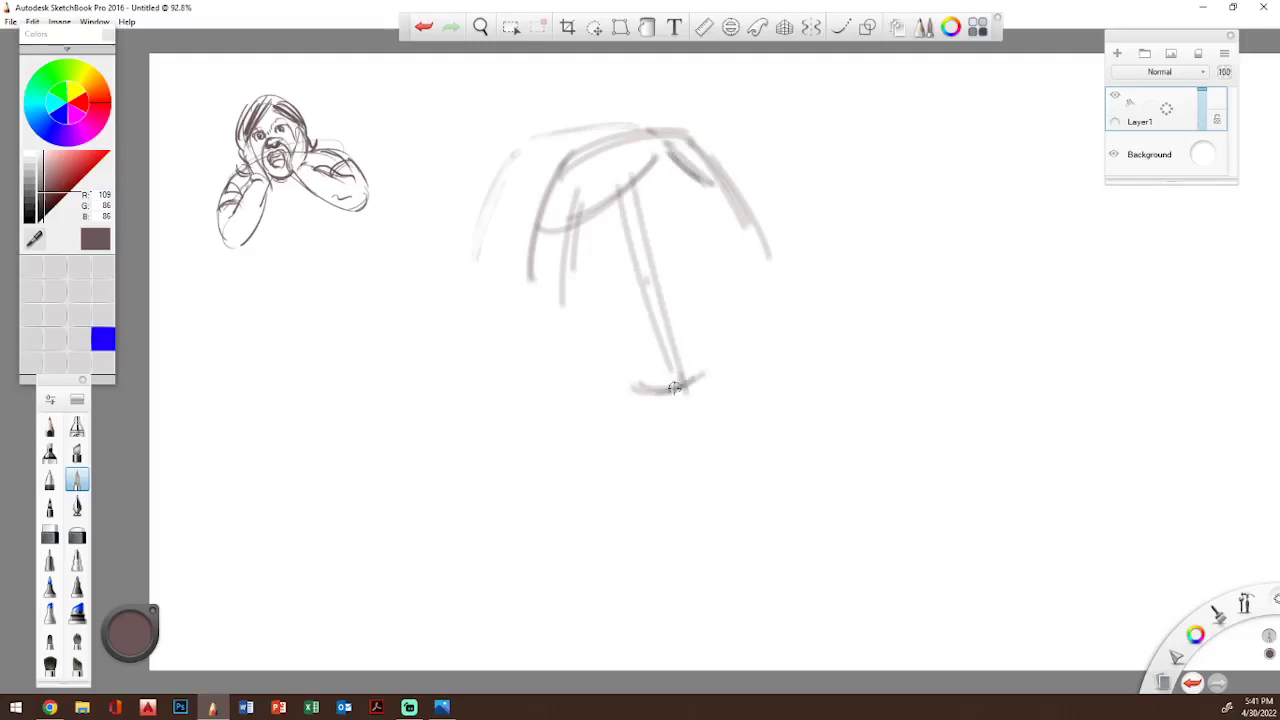
- Round out the face oval with light strokes along the jaw, the right cheek and the left side of the head
{"action": "mouse_move", "coordinate": [580, 335]}
{"action": "left_mouse_down"}
{"action": "mouse_move", "coordinate": [645, 388]}
{"action": "mouse_move", "coordinate": [690, 388]}
{"action": "mouse_move", "coordinate": [745, 297]}
{"action": "left_mouse_up"}
{"action": "left_click_drag", "start_coordinate": [732, 361], "coordinate": [748, 274]}
{"action": "left_click_drag", "start_coordinate": [667, 133], "coordinate": [752, 345]}
{"action": "mouse_move", "coordinate": [568, 186]}
{"action": "left_mouse_down"}
{"action": "mouse_move", "coordinate": [599, 355]}
{"action": "mouse_move", "coordinate": [552, 180]}
{"action": "left_mouse_up"}
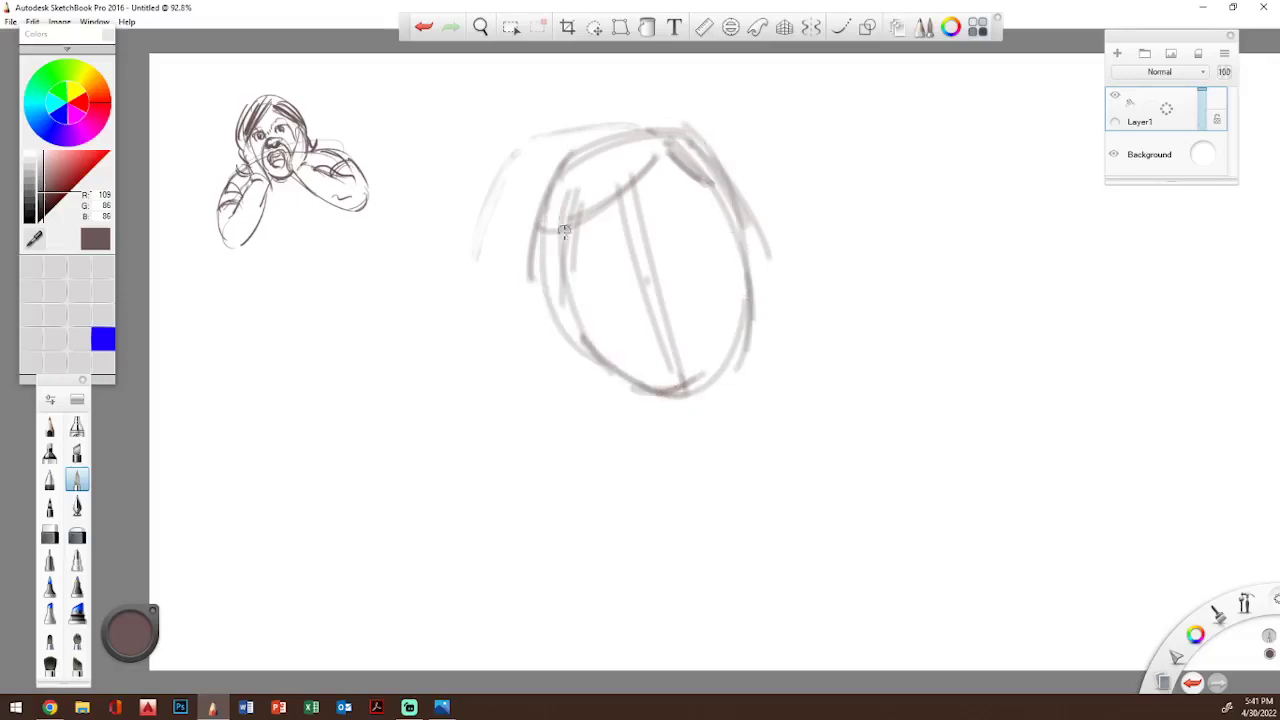
- Add hair strands sweeping from the parting down both sides of the forehead, and a line along the right cheek
{"action": "mouse_move", "coordinate": [575, 241]}
{"action": "left_mouse_down"}
{"action": "mouse_move", "coordinate": [522, 266]}
{"action": "mouse_move", "coordinate": [655, 112]}
{"action": "left_mouse_up"}
{"action": "mouse_move", "coordinate": [560, 240]}
{"action": "left_mouse_down"}
{"action": "mouse_move", "coordinate": [682, 110]}
{"action": "mouse_move", "coordinate": [745, 214]}
{"action": "left_mouse_up"}
{"action": "left_click_drag", "start_coordinate": [700, 140], "coordinate": [764, 246]}
{"action": "mouse_move", "coordinate": [716, 170]}
{"action": "left_mouse_down"}
{"action": "mouse_move", "coordinate": [750, 228]}
{"action": "mouse_move", "coordinate": [722, 366]}
{"action": "left_mouse_up"}
- Block in the hand against the right cheek with its wrist curve, inner forearm line and the underside of the upper arm
{"action": "mouse_move", "coordinate": [740, 226]}
{"action": "left_mouse_down"}
{"action": "mouse_move", "coordinate": [722, 385]}
{"action": "mouse_move", "coordinate": [776, 508]}
{"action": "left_mouse_up"}
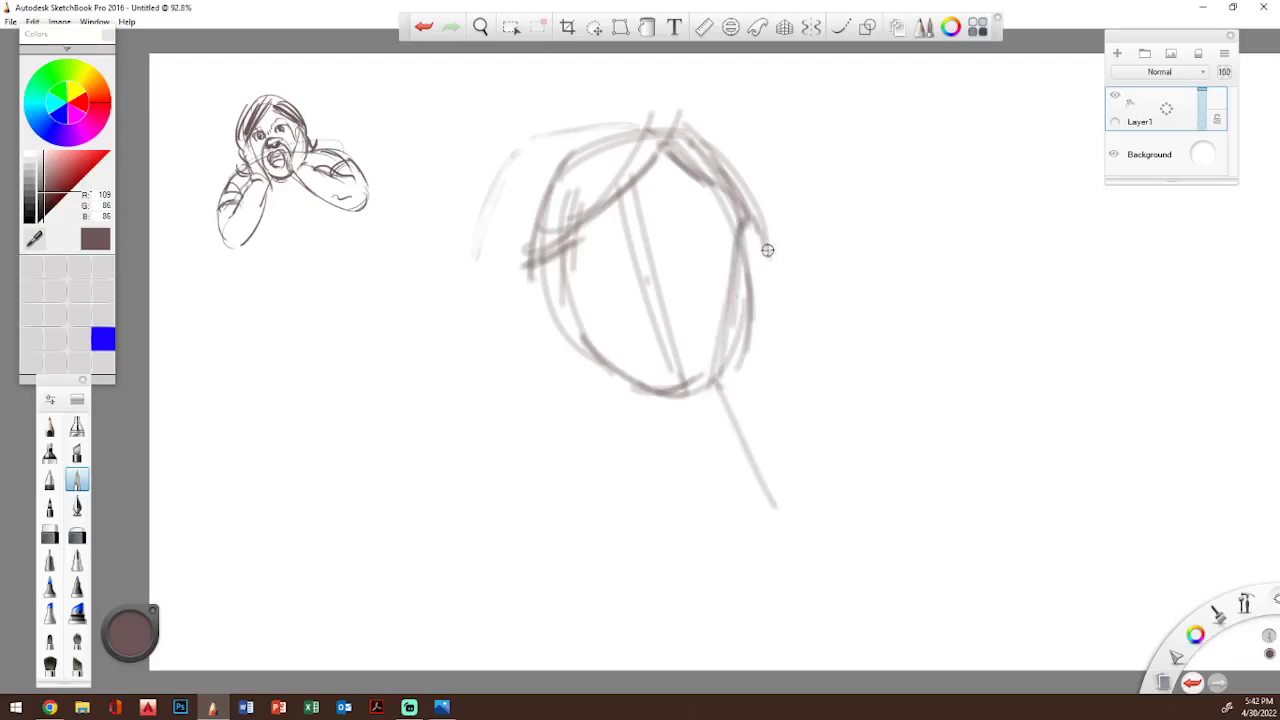
{"action": "left_click_drag", "start_coordinate": [766, 218], "coordinate": [786, 366]}
{"action": "mouse_move", "coordinate": [770, 240]}
{"action": "left_mouse_down"}
{"action": "mouse_move", "coordinate": [790, 368]}
{"action": "mouse_move", "coordinate": [790, 356]}
{"action": "mouse_move", "coordinate": [870, 425]}
{"action": "left_mouse_up"}
{"action": "left_click_drag", "start_coordinate": [800, 366], "coordinate": [926, 460]}
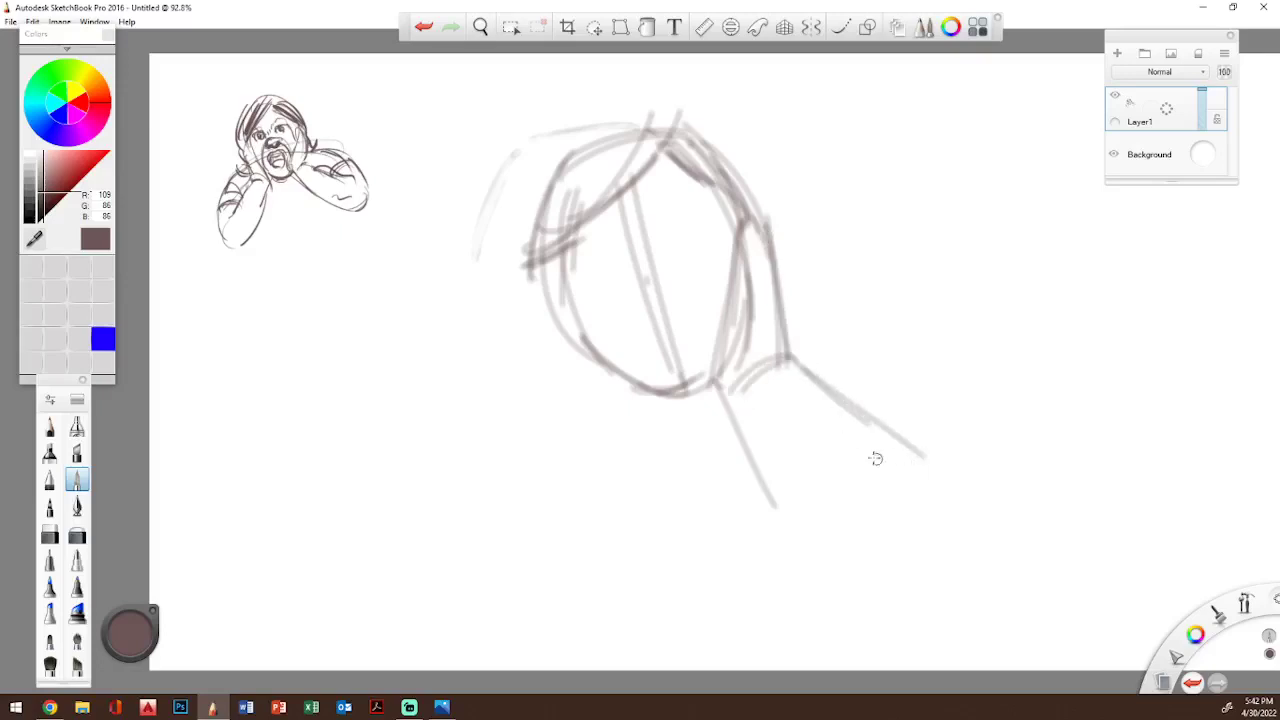
- Draw a slanted shoulder guideline across the lower face and rough in the right shoulder with its sleeve lines
{"action": "left_click_drag", "start_coordinate": [705, 294], "coordinate": [852, 282]}
{"action": "left_click_drag", "start_coordinate": [778, 282], "coordinate": [512, 368]}
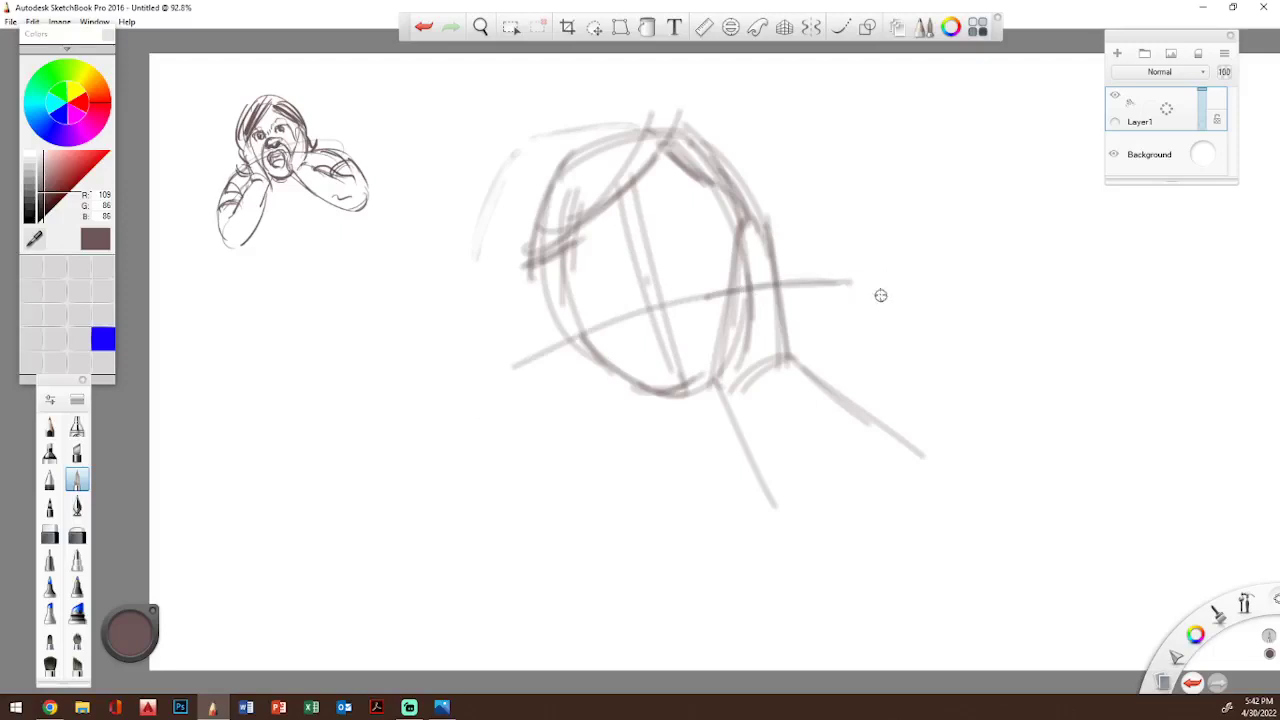
{"action": "left_click_drag", "start_coordinate": [874, 291], "coordinate": [950, 398]}
{"action": "mouse_move", "coordinate": [828, 286]}
{"action": "left_mouse_down"}
{"action": "mouse_move", "coordinate": [844, 364]}
{"action": "mouse_move", "coordinate": [892, 355]}
{"action": "left_mouse_up"}
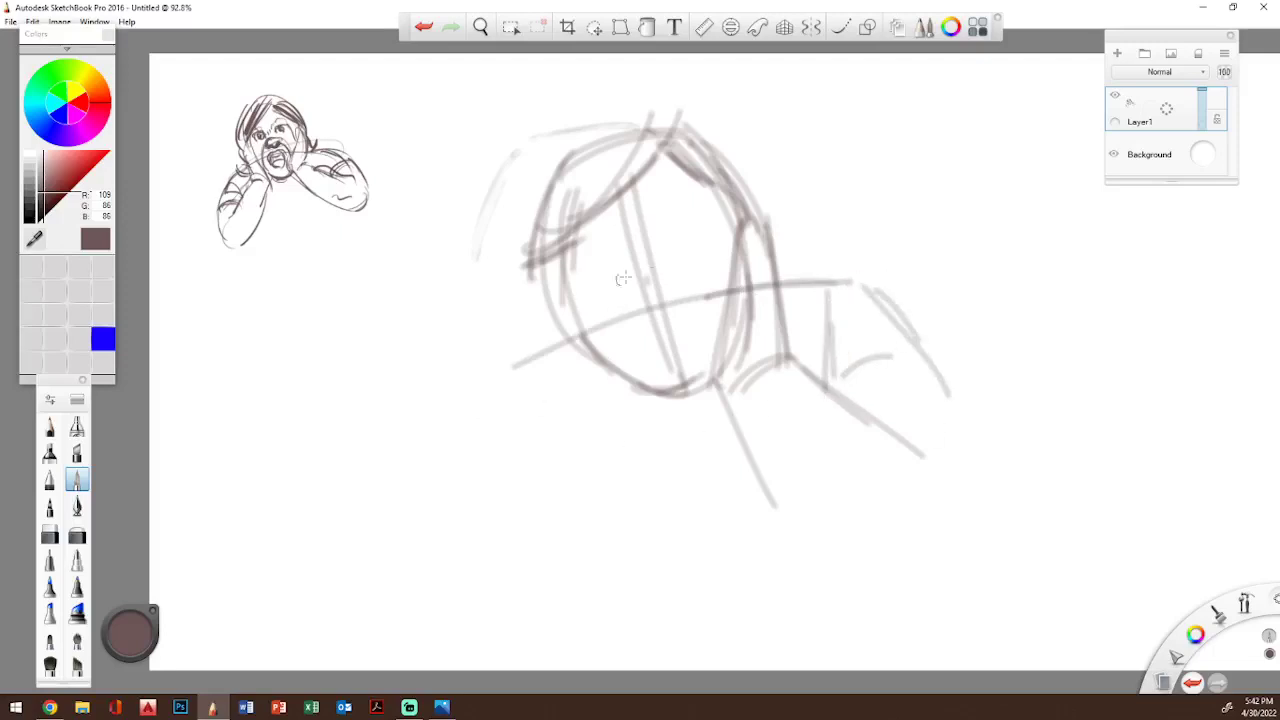
- Draw a slanted eye guideline across the face and block in the left hand and forearm below the cheek
{"action": "left_click_drag", "start_coordinate": [745, 220], "coordinate": [677, 244]}
{"action": "left_click_drag", "start_coordinate": [554, 286], "coordinate": [810, 204]}
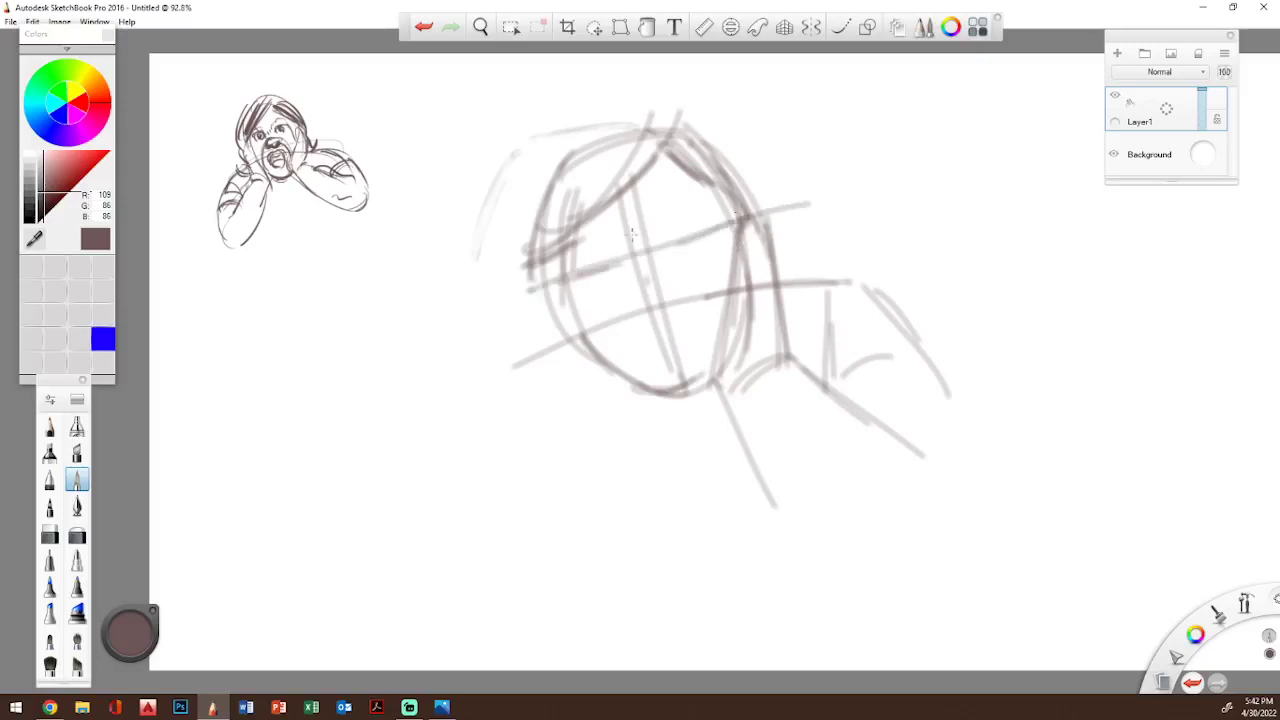
{"action": "left_click_drag", "start_coordinate": [563, 270], "coordinate": [650, 386]}
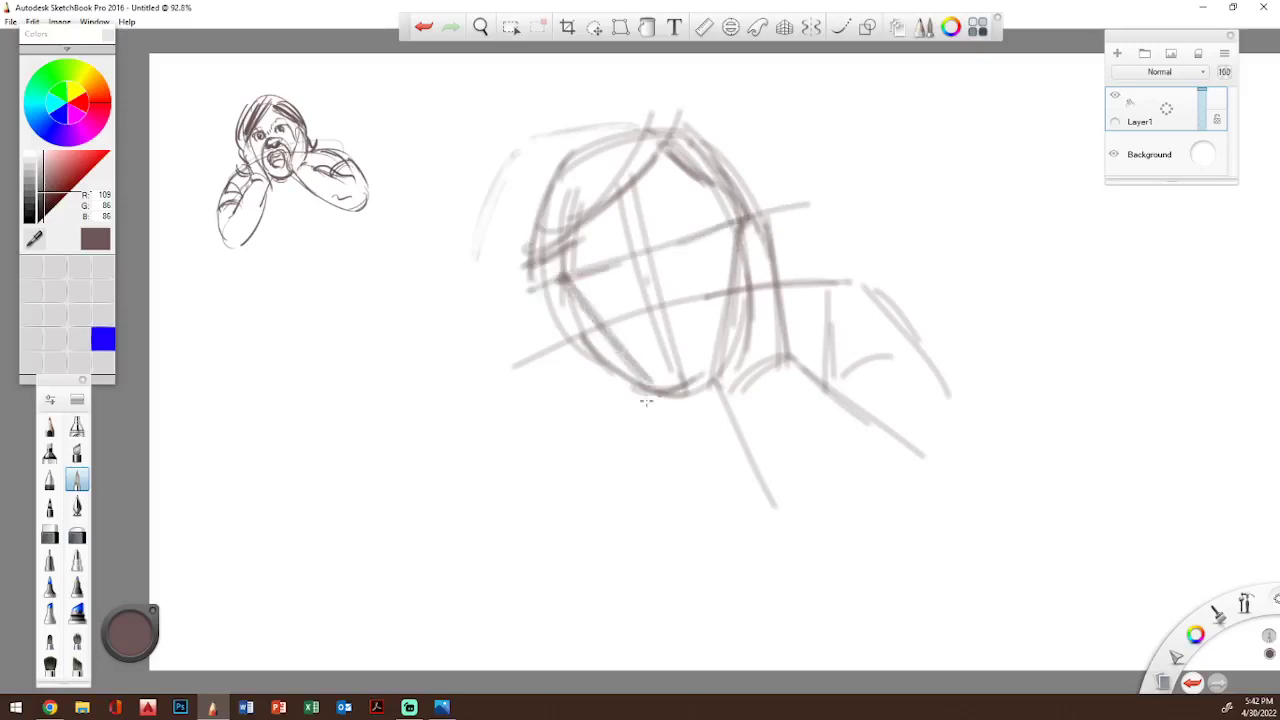
{"action": "mouse_move", "coordinate": [648, 474]}
{"action": "left_mouse_down"}
{"action": "mouse_move", "coordinate": [645, 392]}
{"action": "mouse_move", "coordinate": [630, 532]}
{"action": "left_mouse_up"}
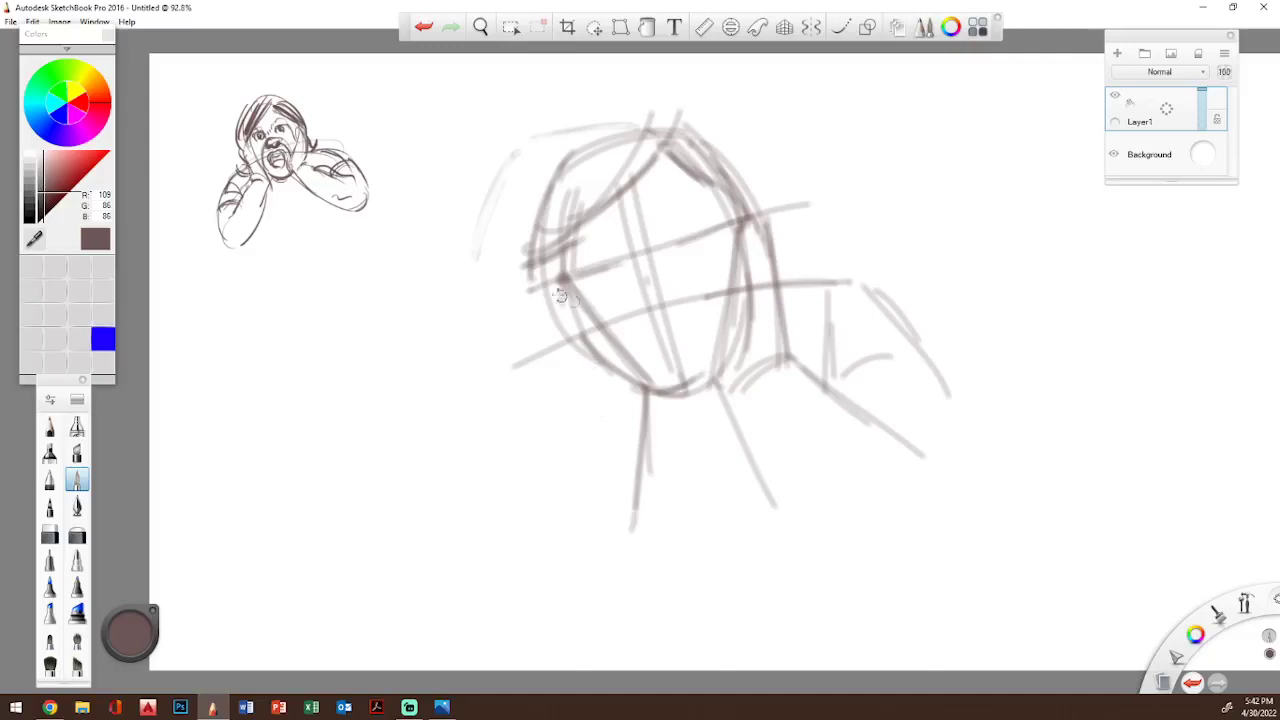
{"action": "mouse_move", "coordinate": [547, 286]}
{"action": "left_mouse_down"}
{"action": "mouse_move", "coordinate": [571, 414]}
{"action": "mouse_move", "coordinate": [625, 419]}
{"action": "mouse_move", "coordinate": [528, 500]}
{"action": "left_mouse_up"}
{"action": "left_click_drag", "start_coordinate": [574, 414], "coordinate": [505, 546]}
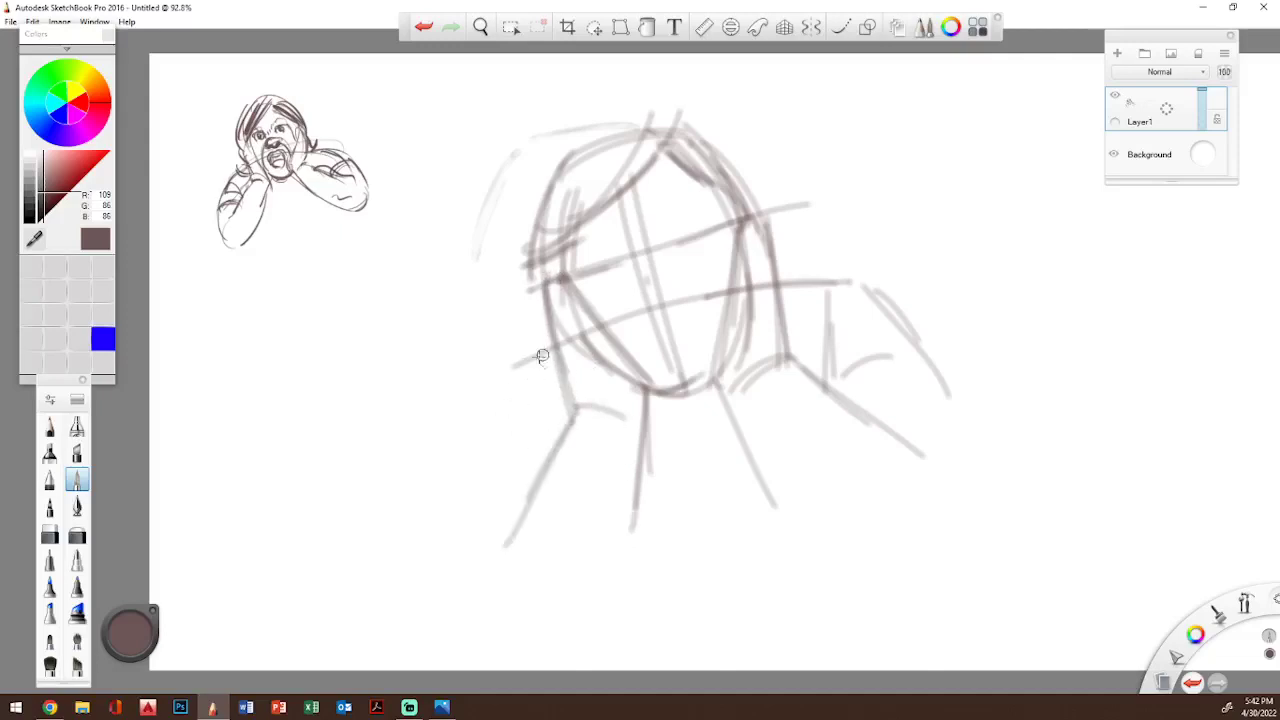
- Extend the shoulder guideline to the left and sketch the left upper arm with its curved sleeve hem
{"action": "mouse_move", "coordinate": [495, 369]}
{"action": "left_mouse_down"}
{"action": "mouse_move", "coordinate": [756, 284]}
{"action": "mouse_move", "coordinate": [868, 277]}
{"action": "left_mouse_up"}
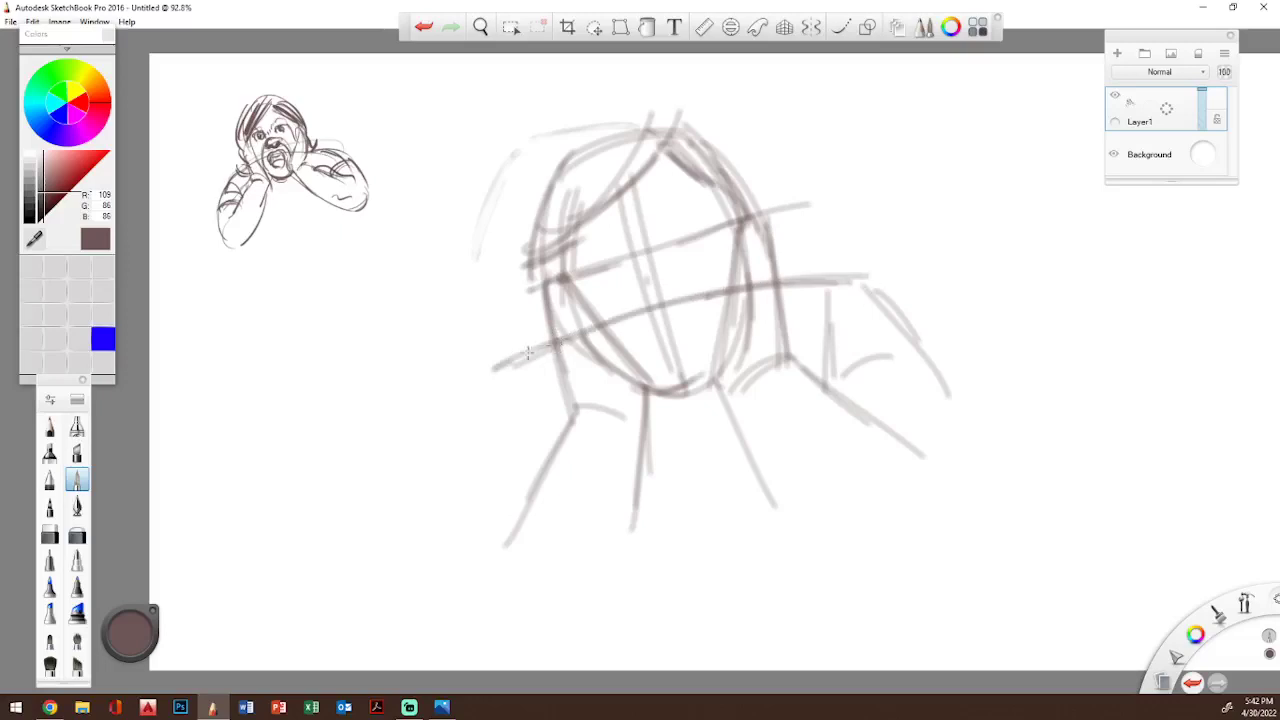
{"action": "mouse_move", "coordinate": [497, 372]}
{"action": "left_mouse_down"}
{"action": "mouse_move", "coordinate": [429, 514]}
{"action": "mouse_move", "coordinate": [432, 540]}
{"action": "left_mouse_up"}
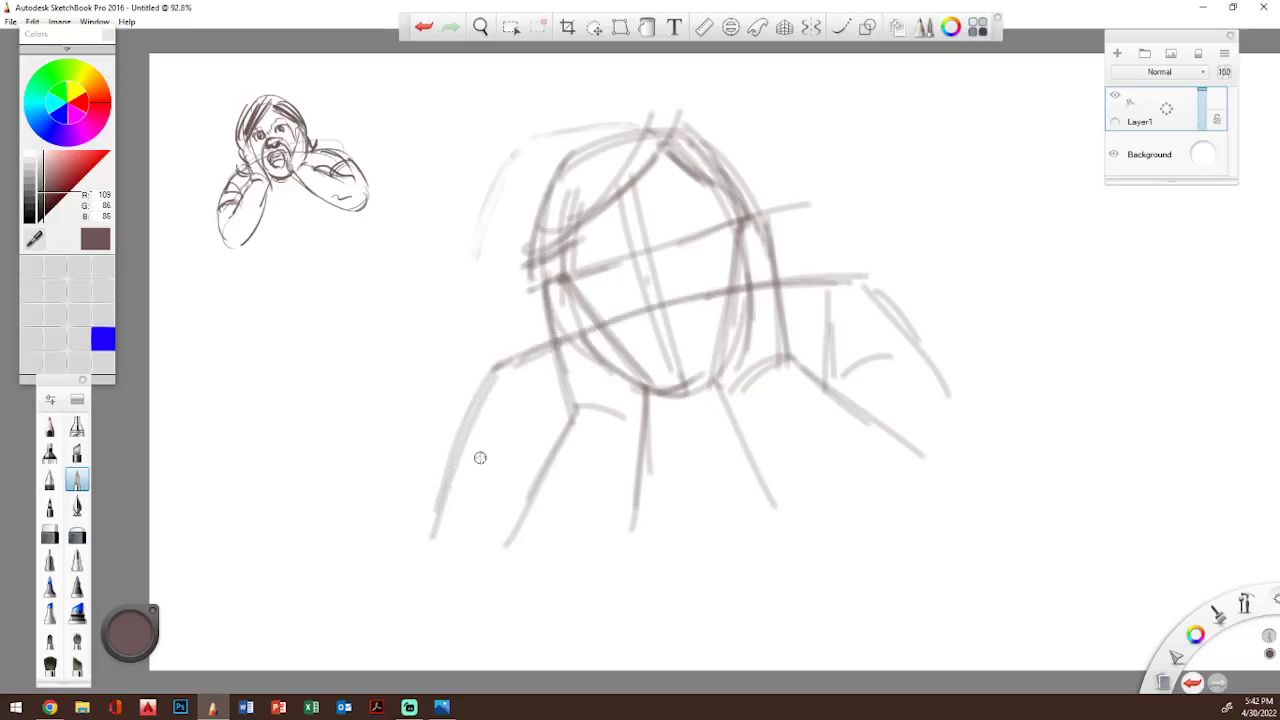
{"action": "left_click_drag", "start_coordinate": [458, 437], "coordinate": [545, 472]}
{"action": "left_click_drag", "start_coordinate": [450, 454], "coordinate": [543, 478]}
{"action": "mouse_move", "coordinate": [442, 466]}
{"action": "left_mouse_down"}
{"action": "mouse_move", "coordinate": [500, 462]}
{"action": "mouse_move", "coordinate": [558, 498]}
{"action": "left_mouse_up"}
{"action": "left_click_drag", "start_coordinate": [490, 480], "coordinate": [590, 491]}
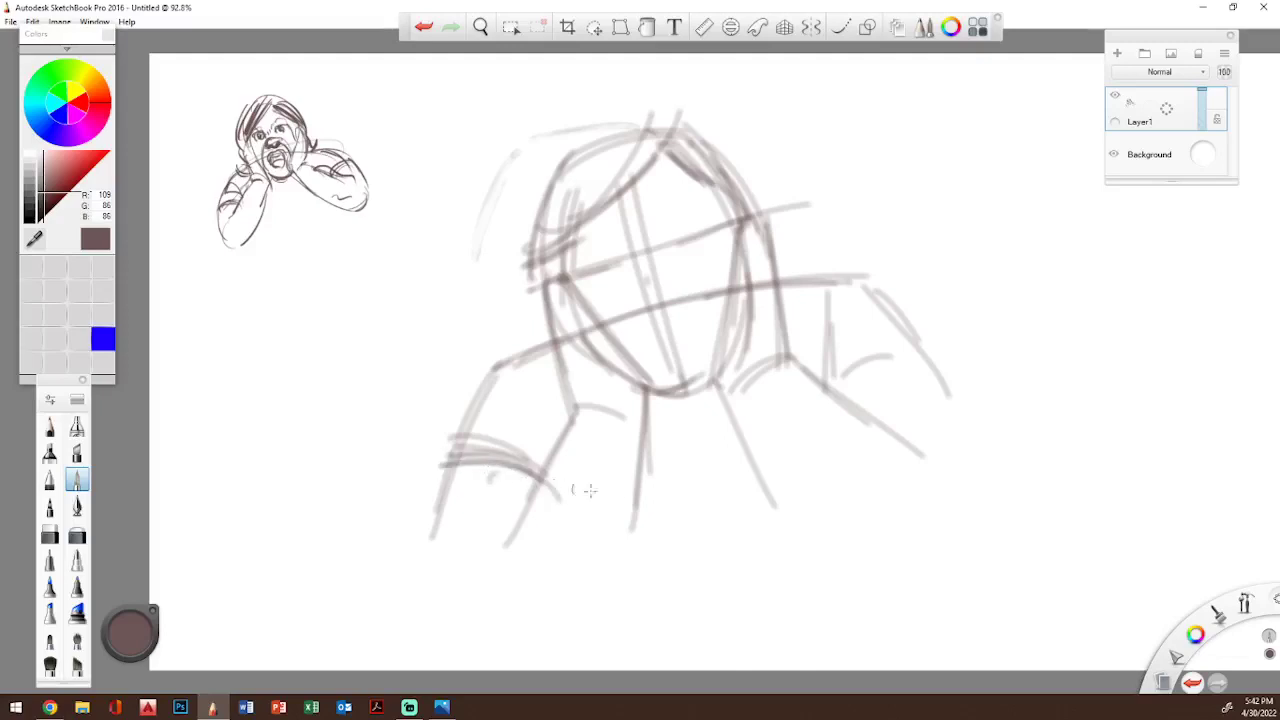
- Extend the face's centre line below a lowered chin curve and build up a second slanted guideline for the eyes
{"action": "left_click_drag", "start_coordinate": [624, 201], "coordinate": [690, 468]}
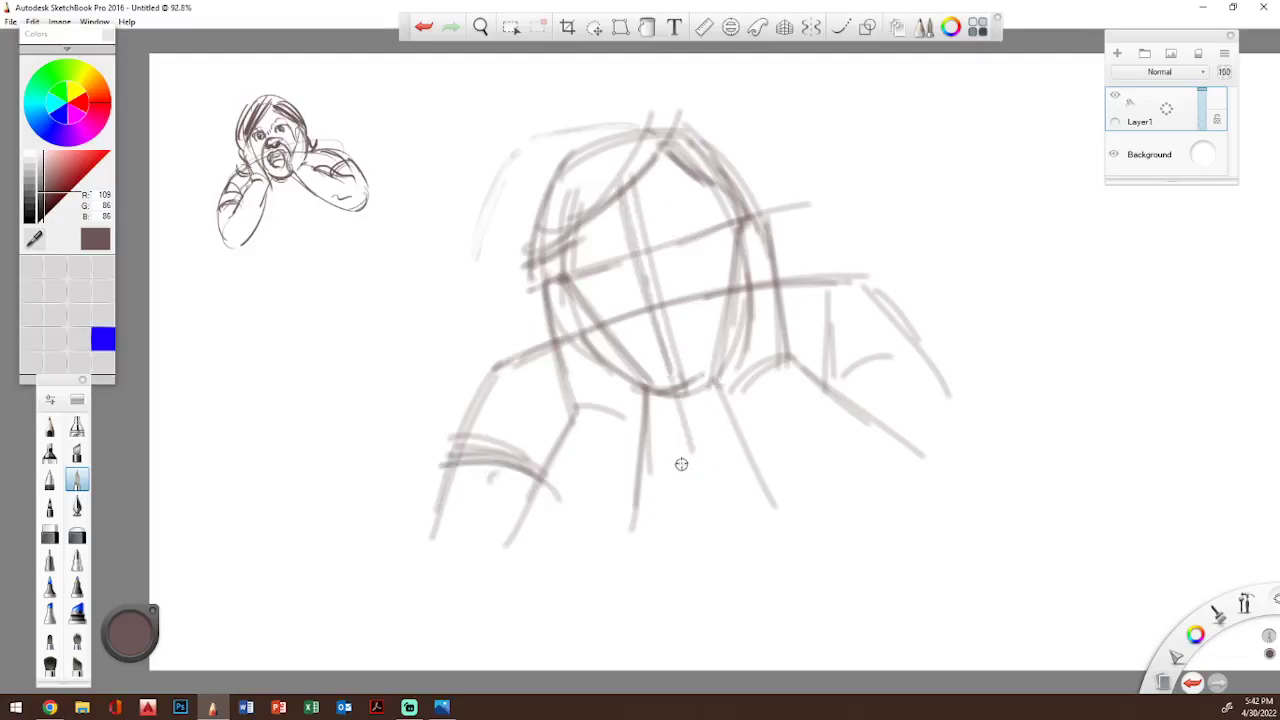
{"action": "mouse_move", "coordinate": [674, 384]}
{"action": "left_mouse_down"}
{"action": "mouse_move", "coordinate": [637, 371]}
{"action": "mouse_move", "coordinate": [648, 407]}
{"action": "left_mouse_up"}
{"action": "mouse_move", "coordinate": [627, 356]}
{"action": "left_mouse_down"}
{"action": "mouse_move", "coordinate": [643, 426]}
{"action": "mouse_move", "coordinate": [681, 411]}
{"action": "mouse_move", "coordinate": [655, 402]}
{"action": "mouse_move", "coordinate": [703, 383]}
{"action": "mouse_move", "coordinate": [664, 413]}
{"action": "mouse_move", "coordinate": [720, 385]}
{"action": "left_mouse_up"}
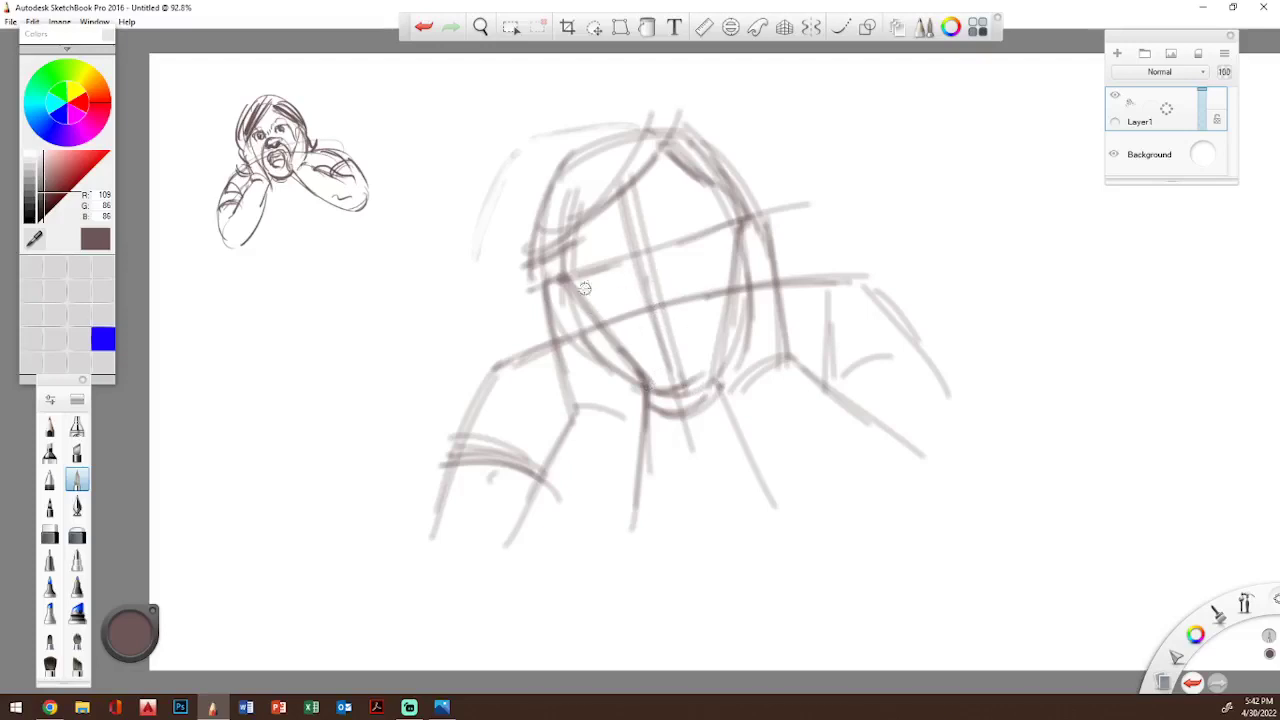
{"action": "left_click_drag", "start_coordinate": [584, 283], "coordinate": [778, 226]}
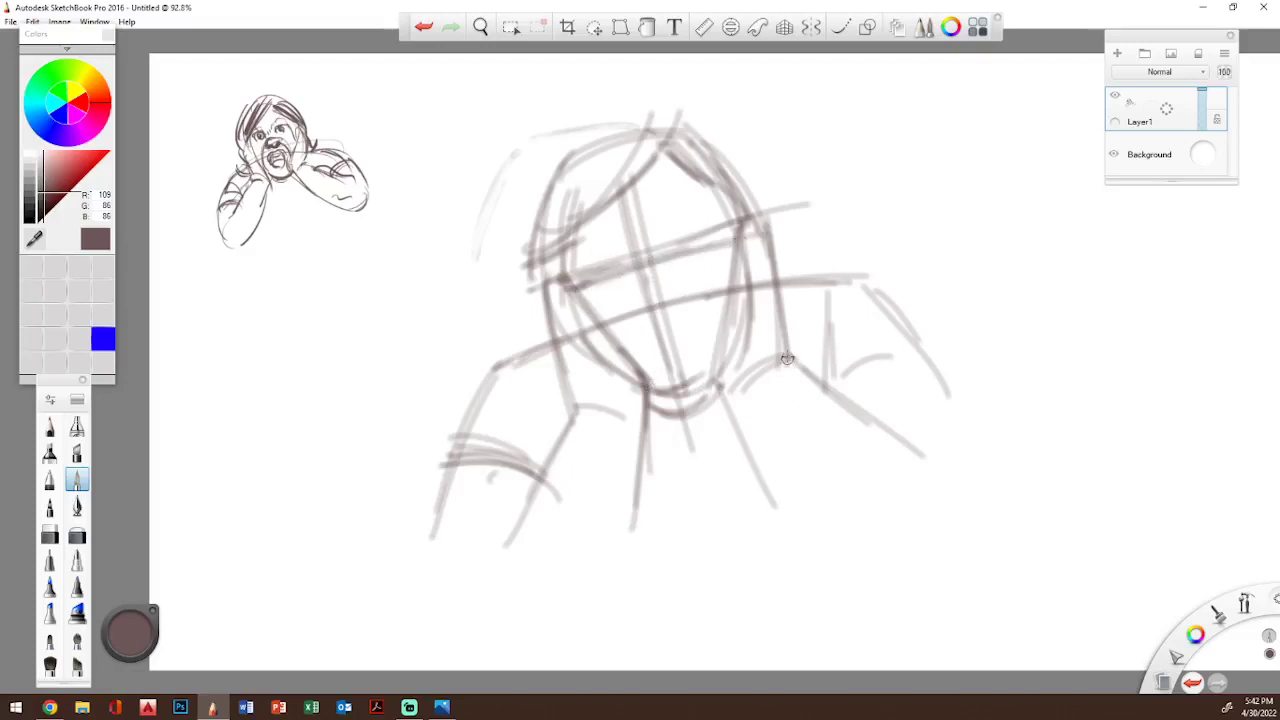
{"action": "left_click_drag", "start_coordinate": [588, 276], "coordinate": [700, 248]}
{"action": "left_click_drag", "start_coordinate": [566, 284], "coordinate": [720, 224]}
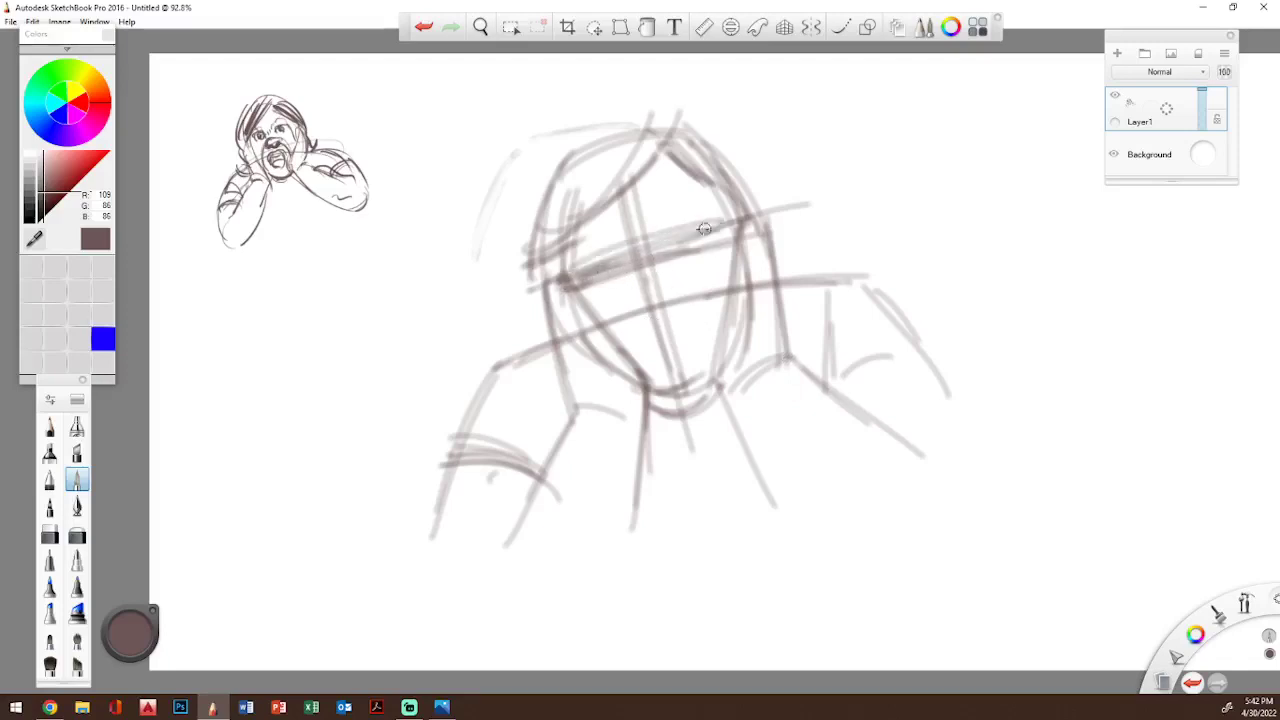
- Rough in the two eyes, the nose and the wide open mouth with its inner oval along the face guidelines
{"action": "left_click_drag", "start_coordinate": [650, 155], "coordinate": [716, 192]}
{"action": "mouse_move", "coordinate": [690, 240]}
{"action": "left_mouse_down"}
{"action": "mouse_move", "coordinate": [673, 227]}
{"action": "mouse_move", "coordinate": [592, 262]}
{"action": "mouse_move", "coordinate": [622, 254]}
{"action": "mouse_move", "coordinate": [636, 301]}
{"action": "mouse_move", "coordinate": [668, 275]}
{"action": "mouse_move", "coordinate": [660, 300]}
{"action": "mouse_move", "coordinate": [652, 264]}
{"action": "mouse_move", "coordinate": [657, 366]}
{"action": "mouse_move", "coordinate": [686, 380]}
{"action": "left_mouse_up"}
{"action": "mouse_move", "coordinate": [680, 283]}
{"action": "left_mouse_down"}
{"action": "mouse_move", "coordinate": [688, 300]}
{"action": "mouse_move", "coordinate": [680, 285]}
{"action": "mouse_move", "coordinate": [690, 290]}
{"action": "mouse_move", "coordinate": [646, 370]}
{"action": "left_mouse_up"}
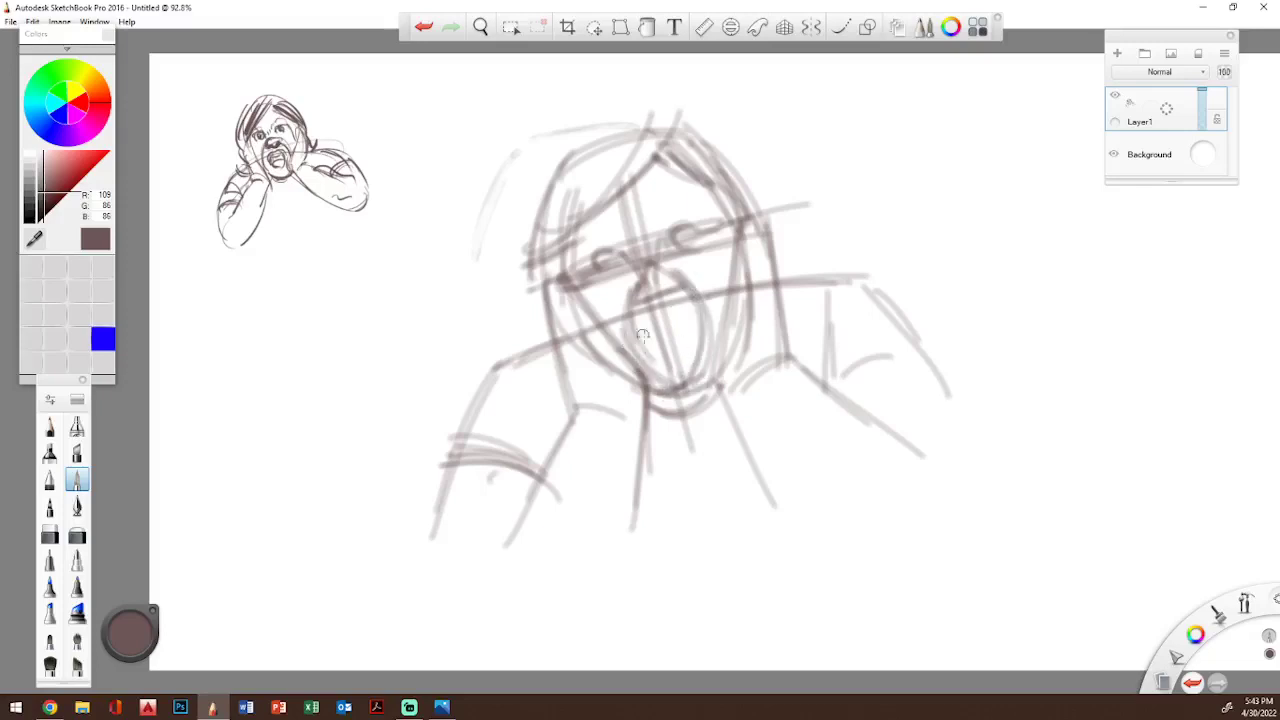
{"action": "mouse_move", "coordinate": [653, 324]}
{"action": "left_mouse_down"}
{"action": "mouse_move", "coordinate": [646, 362]}
{"action": "mouse_move", "coordinate": [672, 370]}
{"action": "mouse_move", "coordinate": [681, 316]}
{"action": "mouse_move", "coordinate": [693, 350]}
{"action": "left_mouse_up"}
- Build up the hair's outer contour on the left and crown, and darken the eye area with eyebrow strokes
{"action": "left_click_drag", "start_coordinate": [530, 211], "coordinate": [546, 322]}
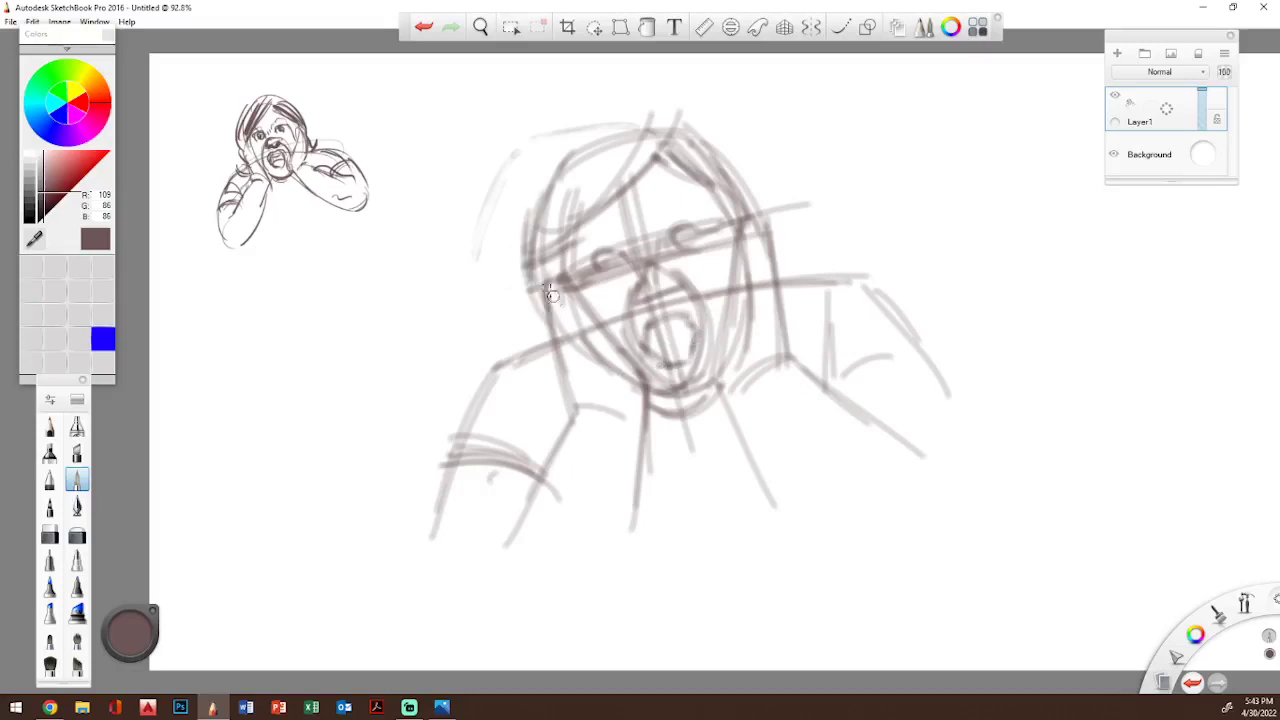
{"action": "mouse_move", "coordinate": [556, 166]}
{"action": "left_mouse_down"}
{"action": "mouse_move", "coordinate": [531, 232]}
{"action": "mouse_move", "coordinate": [620, 128]}
{"action": "left_mouse_up"}
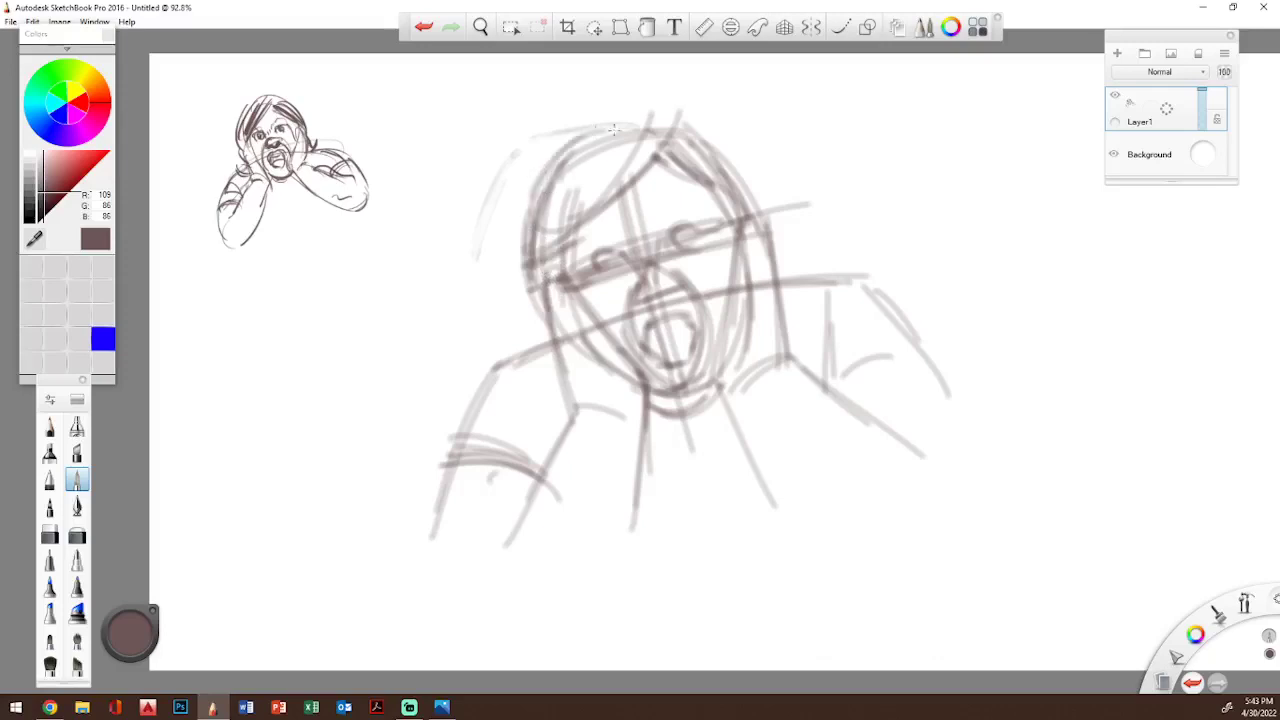
{"action": "mouse_move", "coordinate": [538, 186]}
{"action": "left_mouse_down"}
{"action": "mouse_move", "coordinate": [684, 114]}
{"action": "mouse_move", "coordinate": [698, 156]}
{"action": "left_mouse_up"}
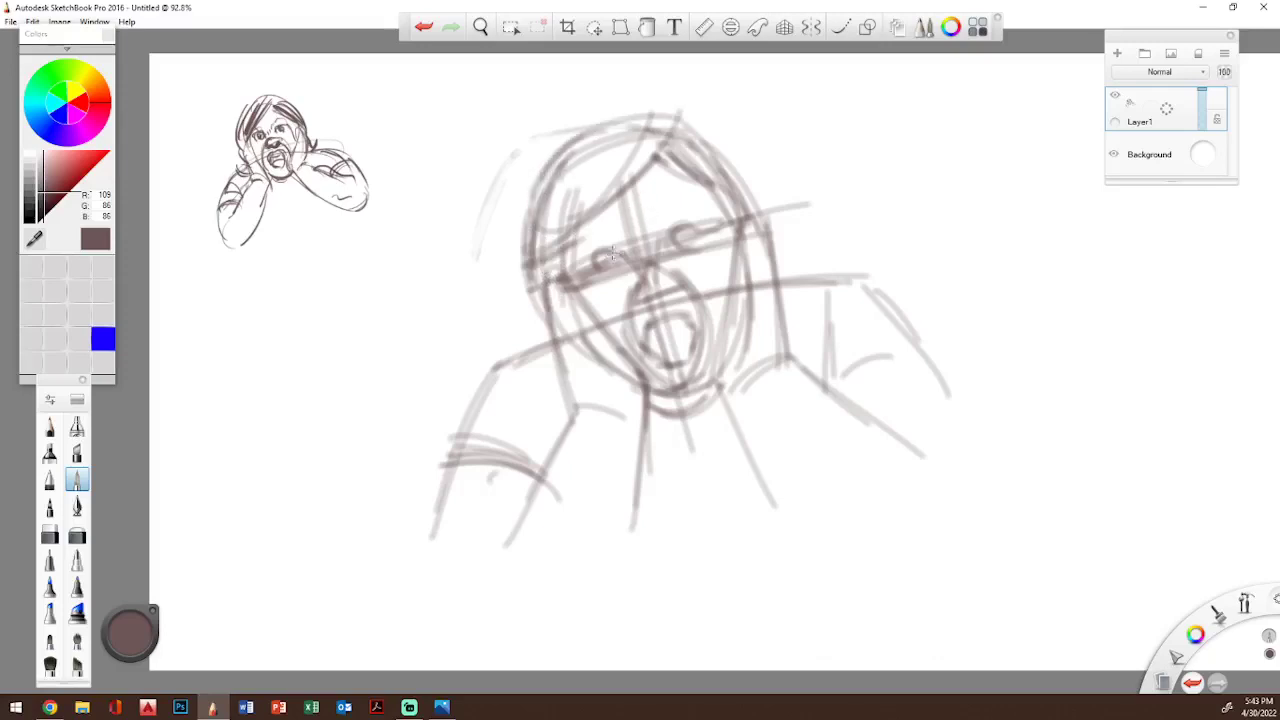
{"action": "mouse_move", "coordinate": [595, 257]}
{"action": "left_mouse_down"}
{"action": "mouse_move", "coordinate": [616, 257]}
{"action": "mouse_move", "coordinate": [580, 262]}
{"action": "mouse_move", "coordinate": [582, 276]}
{"action": "left_mouse_up"}
{"action": "mouse_move", "coordinate": [600, 226]}
{"action": "left_mouse_down"}
{"action": "mouse_move", "coordinate": [590, 275]}
{"action": "mouse_move", "coordinate": [612, 238]}
{"action": "mouse_move", "coordinate": [710, 192]}
{"action": "mouse_move", "coordinate": [730, 232]}
{"action": "mouse_move", "coordinate": [720, 334]}
{"action": "left_mouse_up"}
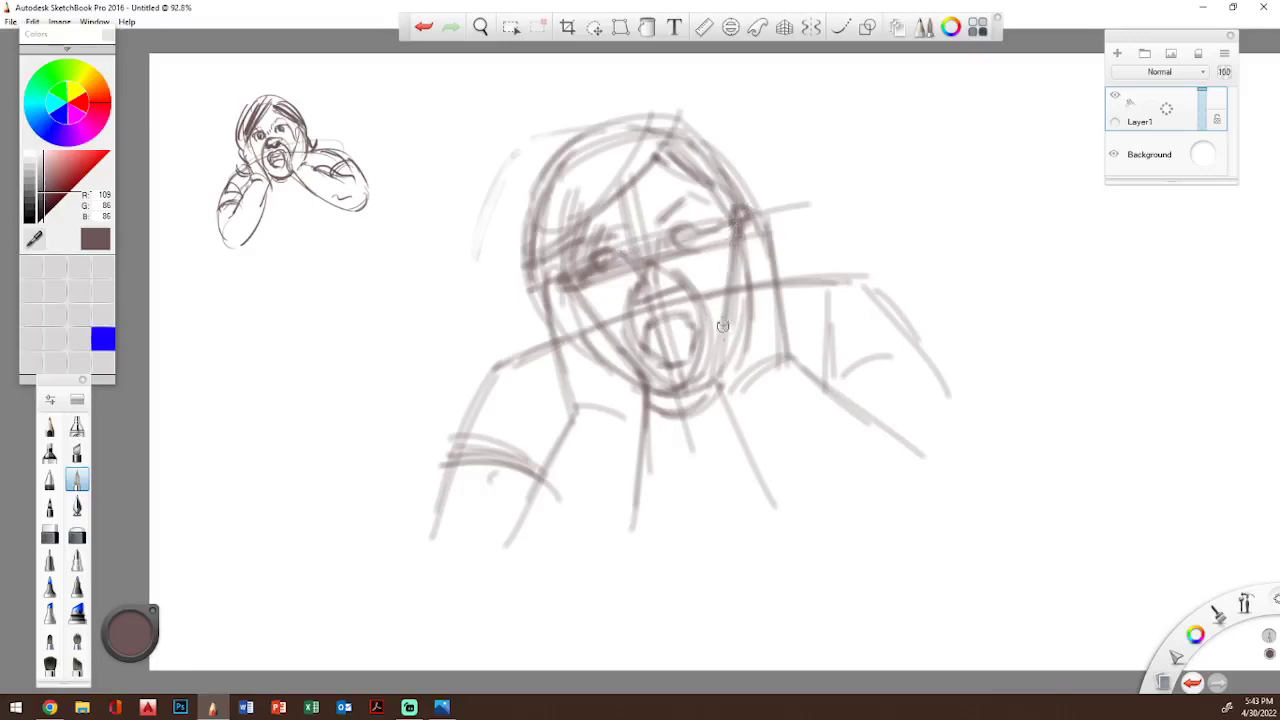
- Reinforce the right hand and wrist lines, the sleeve seam and the rounded right shoulder contour
{"action": "mouse_move", "coordinate": [734, 222]}
{"action": "left_mouse_down"}
{"action": "mouse_move", "coordinate": [716, 366]}
{"action": "mouse_move", "coordinate": [757, 462]}
{"action": "left_mouse_up"}
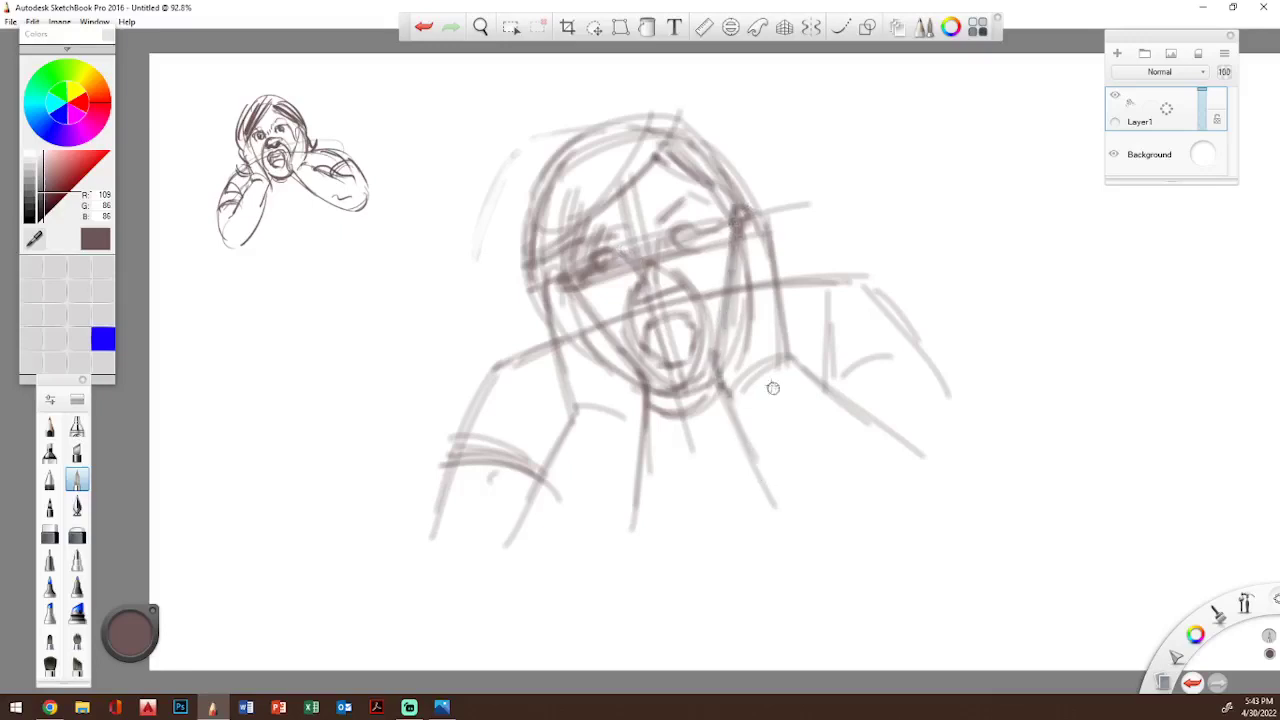
{"action": "mouse_move", "coordinate": [733, 394]}
{"action": "left_mouse_down"}
{"action": "mouse_move", "coordinate": [798, 346]}
{"action": "mouse_move", "coordinate": [898, 446]}
{"action": "left_mouse_up"}
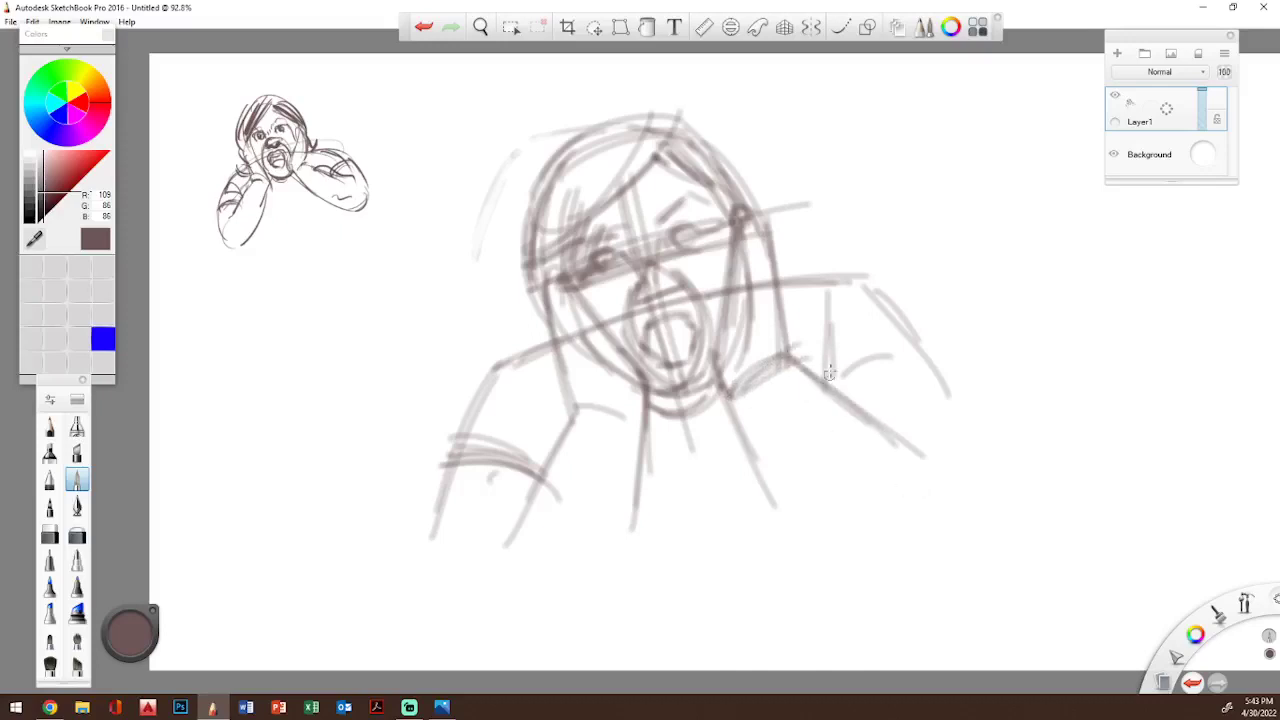
{"action": "mouse_move", "coordinate": [823, 414]}
{"action": "left_mouse_down"}
{"action": "mouse_move", "coordinate": [829, 297]}
{"action": "mouse_move", "coordinate": [882, 296]}
{"action": "mouse_move", "coordinate": [948, 404]}
{"action": "left_mouse_up"}
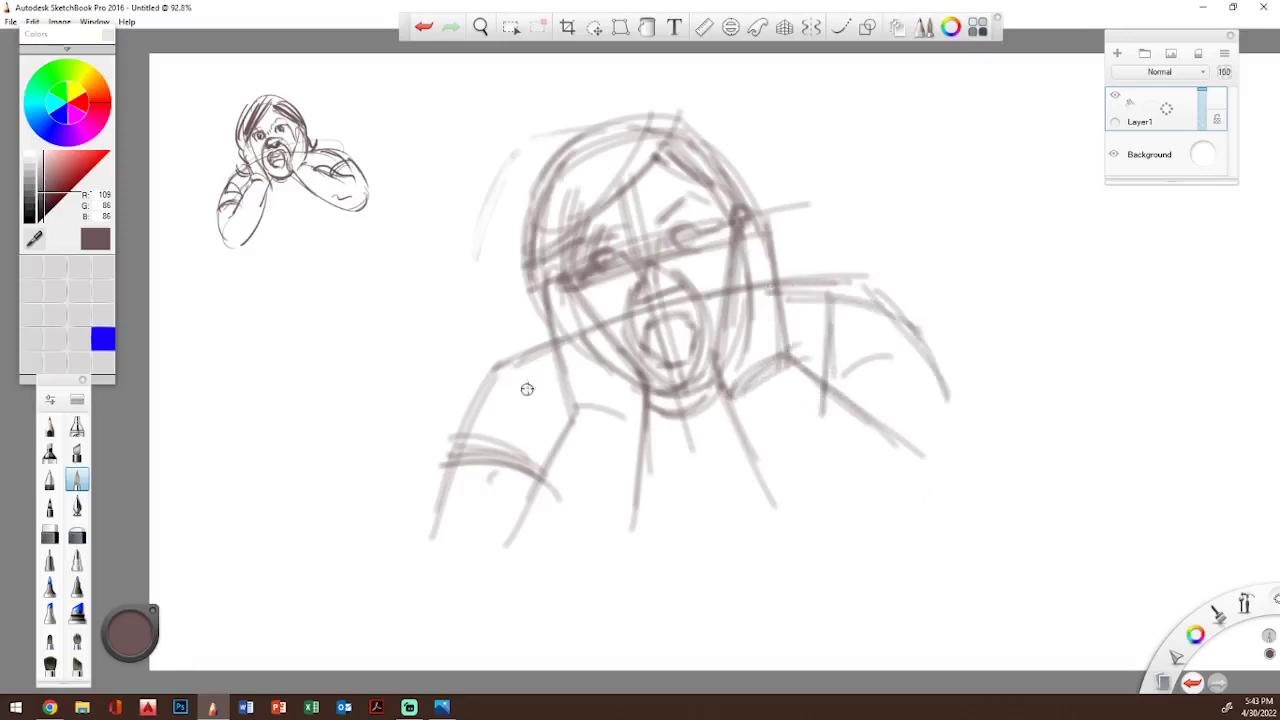
- Strengthen and lengthen the left arm's outer contour, and add its inner edge curving round toward the elbow
{"action": "mouse_move", "coordinate": [500, 382]}
{"action": "left_mouse_down"}
{"action": "mouse_move", "coordinate": [537, 360]}
{"action": "mouse_move", "coordinate": [446, 514]}
{"action": "left_mouse_up"}
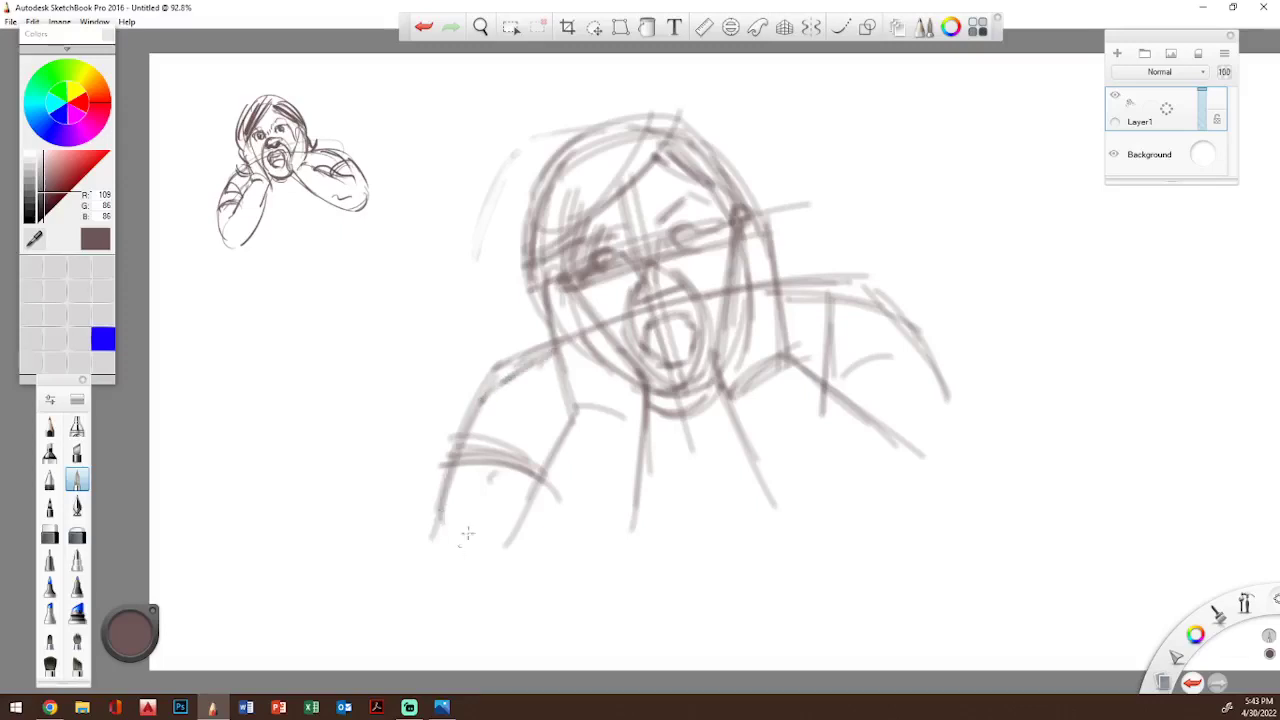
{"action": "mouse_move", "coordinate": [451, 448]}
{"action": "left_mouse_down"}
{"action": "mouse_move", "coordinate": [544, 500]}
{"action": "mouse_move", "coordinate": [432, 540]}
{"action": "mouse_move", "coordinate": [408, 590]}
{"action": "left_mouse_up"}
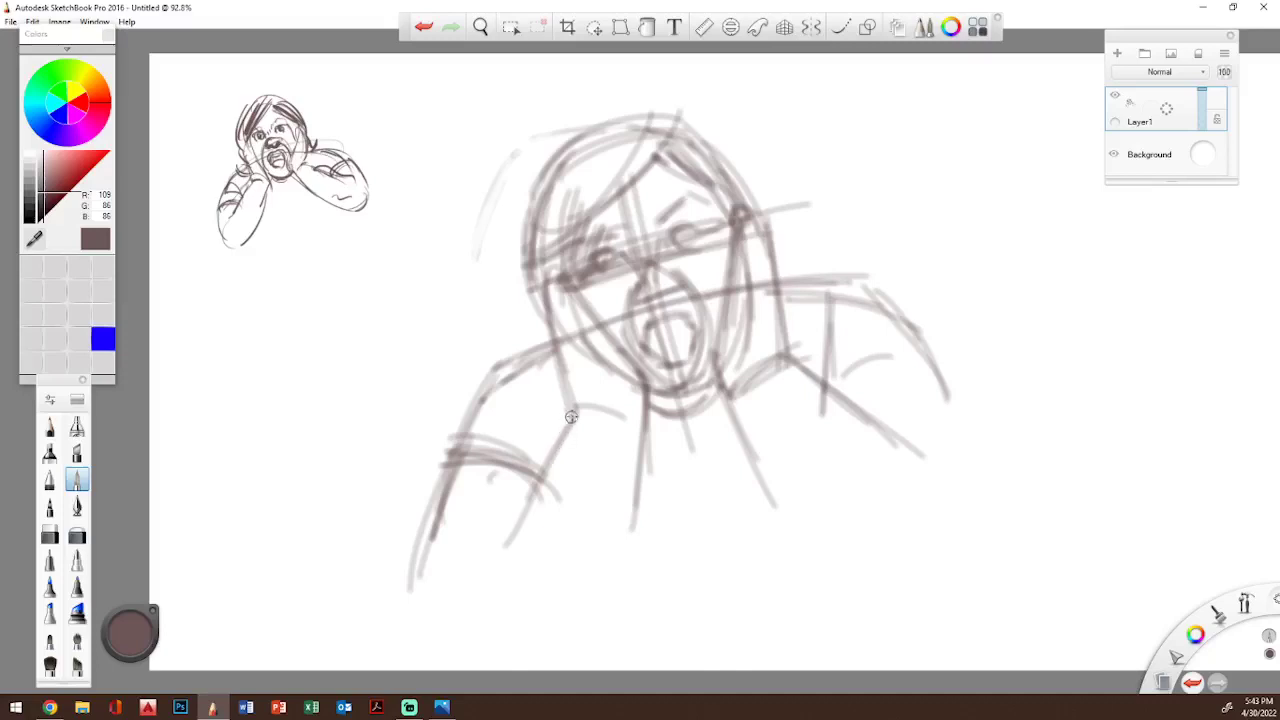
{"action": "mouse_move", "coordinate": [558, 372]}
{"action": "left_mouse_down"}
{"action": "mouse_move", "coordinate": [576, 442]}
{"action": "mouse_move", "coordinate": [474, 542]}
{"action": "mouse_move", "coordinate": [455, 600]}
{"action": "left_mouse_up"}
{"action": "left_click_drag", "start_coordinate": [468, 548], "coordinate": [493, 620]}
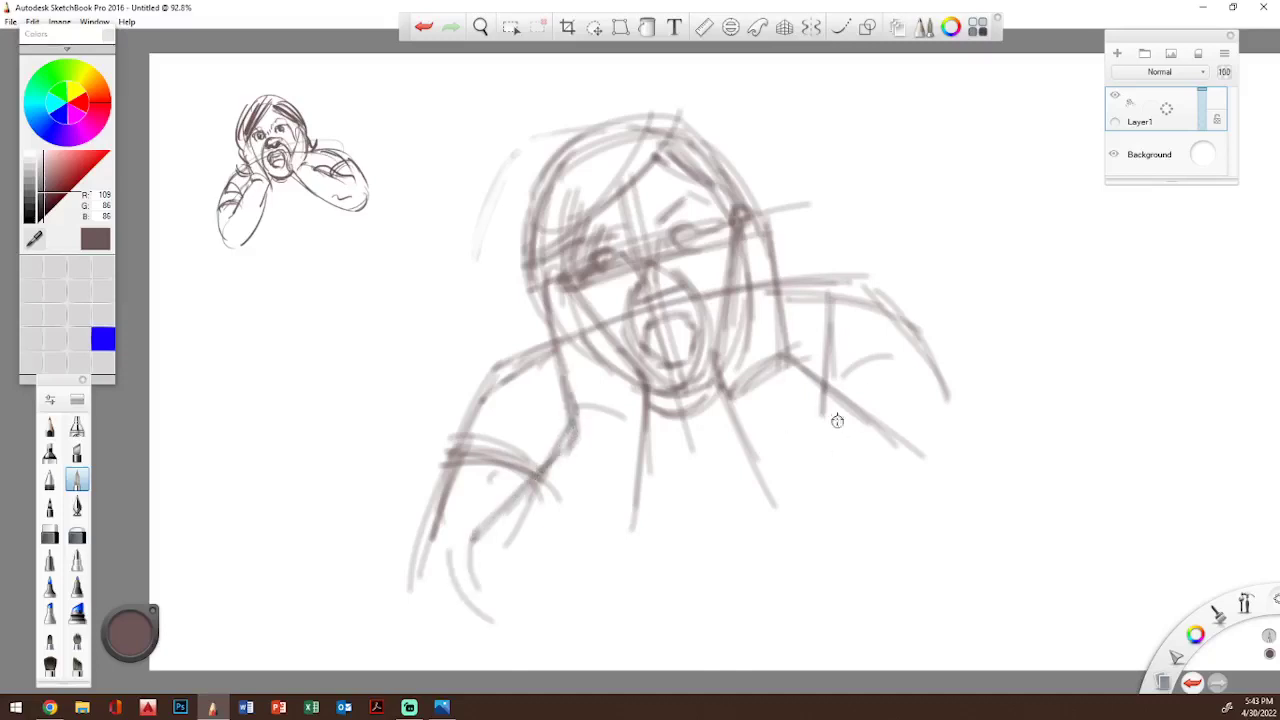
- Extend the inner contours of both forearms down toward the elbows and add the curved hem of the right sleeve
{"action": "left_click_drag", "start_coordinate": [815, 375], "coordinate": [958, 460]}
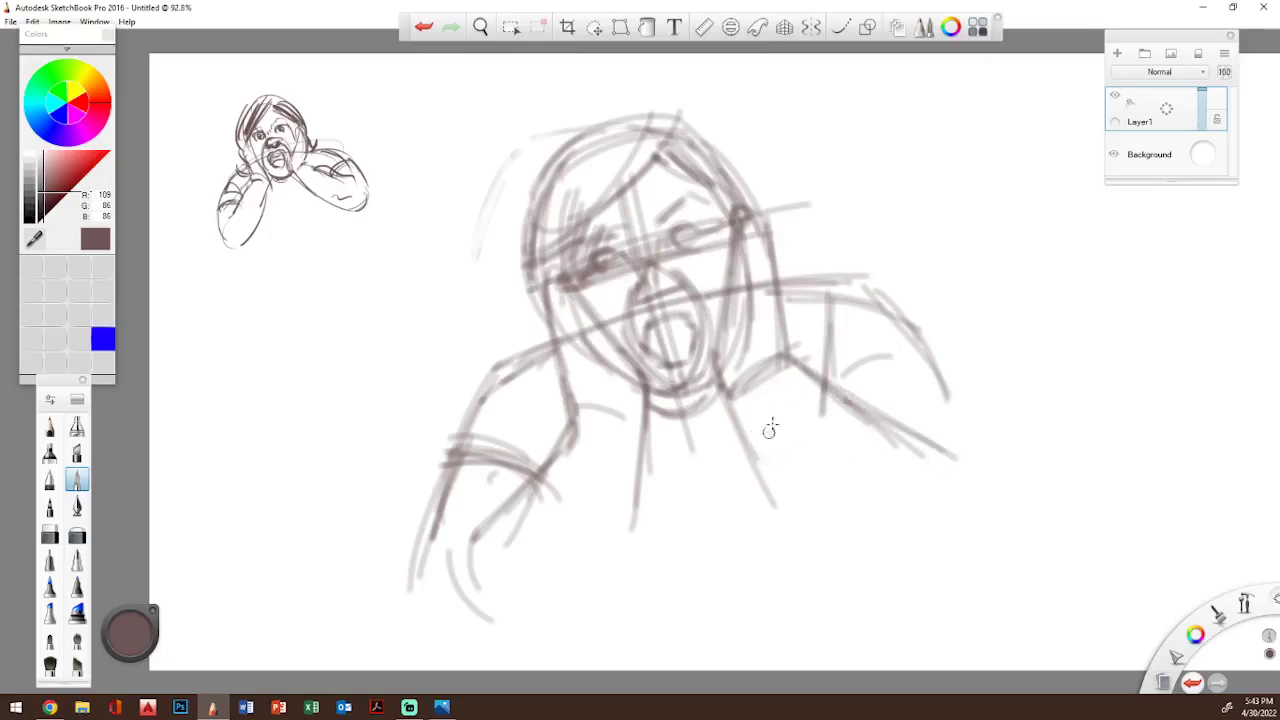
{"action": "left_click_drag", "start_coordinate": [722, 396], "coordinate": [805, 518]}
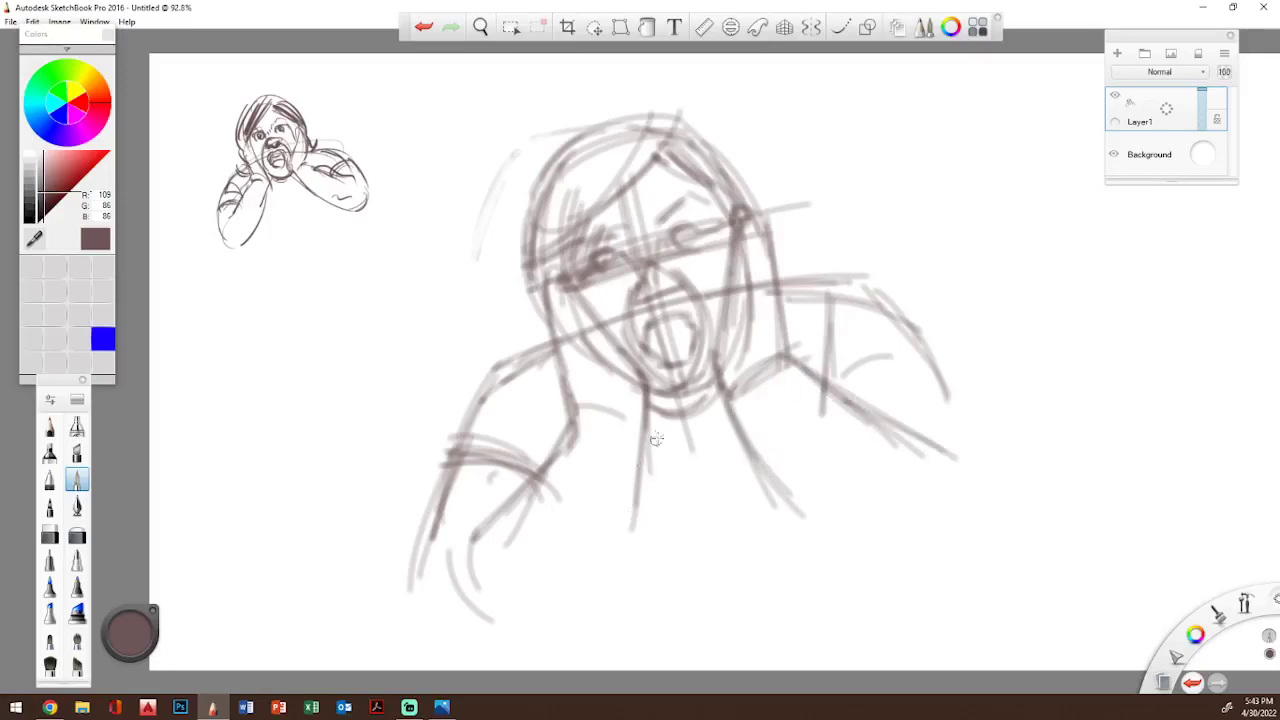
{"action": "mouse_move", "coordinate": [645, 416]}
{"action": "left_mouse_down"}
{"action": "mouse_move", "coordinate": [684, 426]}
{"action": "mouse_move", "coordinate": [645, 470]}
{"action": "mouse_move", "coordinate": [574, 630]}
{"action": "left_mouse_up"}
{"action": "left_click_drag", "start_coordinate": [757, 458], "coordinate": [934, 560]}
{"action": "mouse_move", "coordinate": [810, 505]}
{"action": "left_mouse_down"}
{"action": "mouse_move", "coordinate": [943, 557]}
{"action": "mouse_move", "coordinate": [970, 552]}
{"action": "left_mouse_up"}
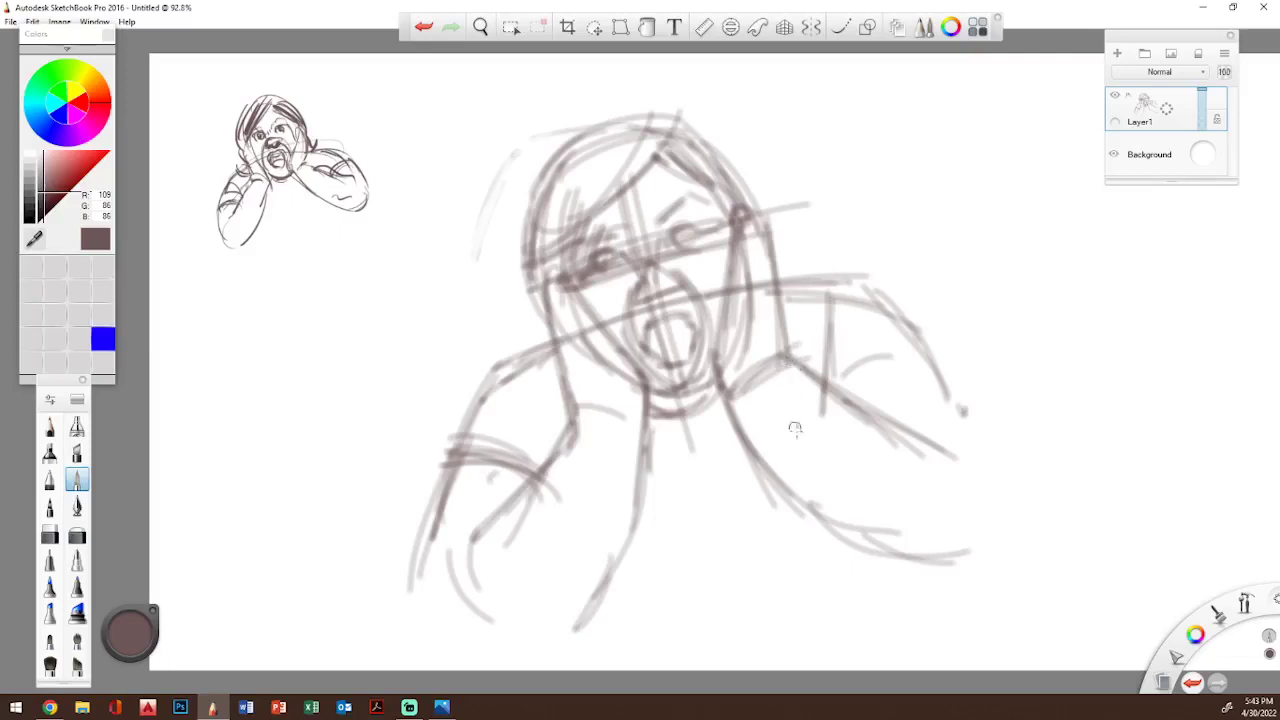
{"action": "left_click_drag", "start_coordinate": [838, 388], "coordinate": [945, 356]}
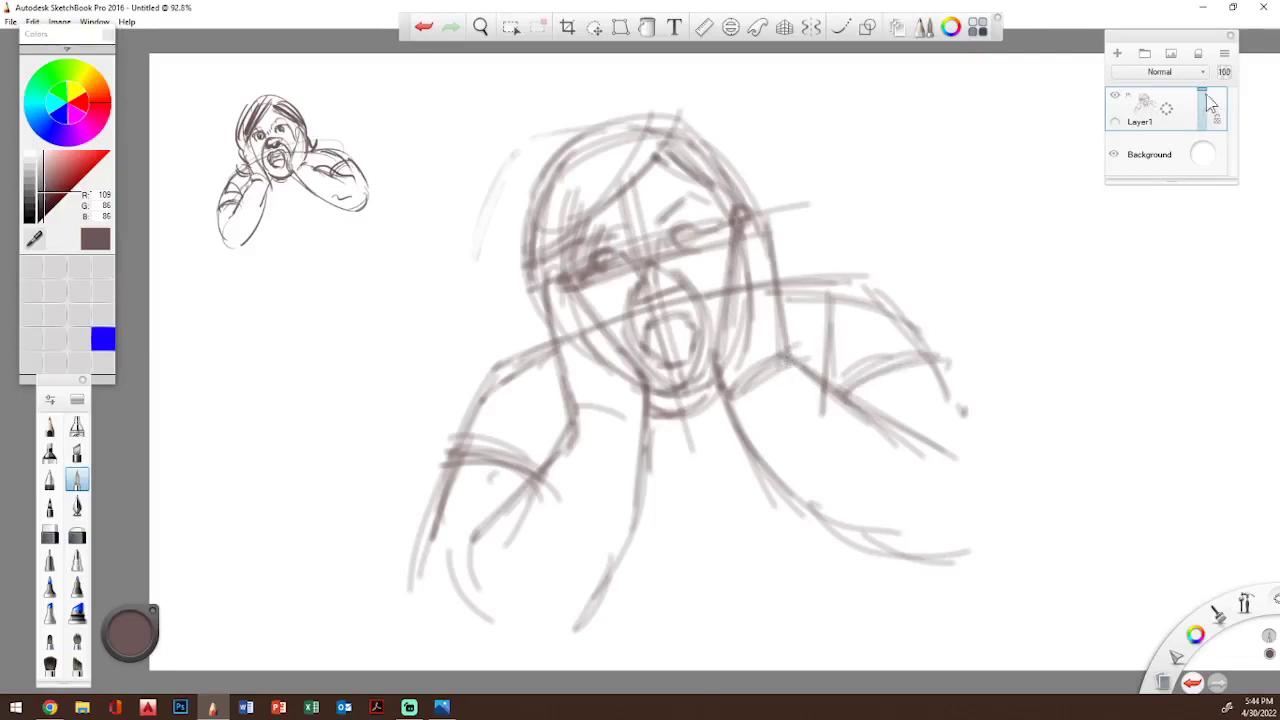
- Fade the construction sketch by lowering Layer1's opacity to 30
{"action": "left_click_drag", "start_coordinate": [1206, 98], "coordinate": [1204, 120]}
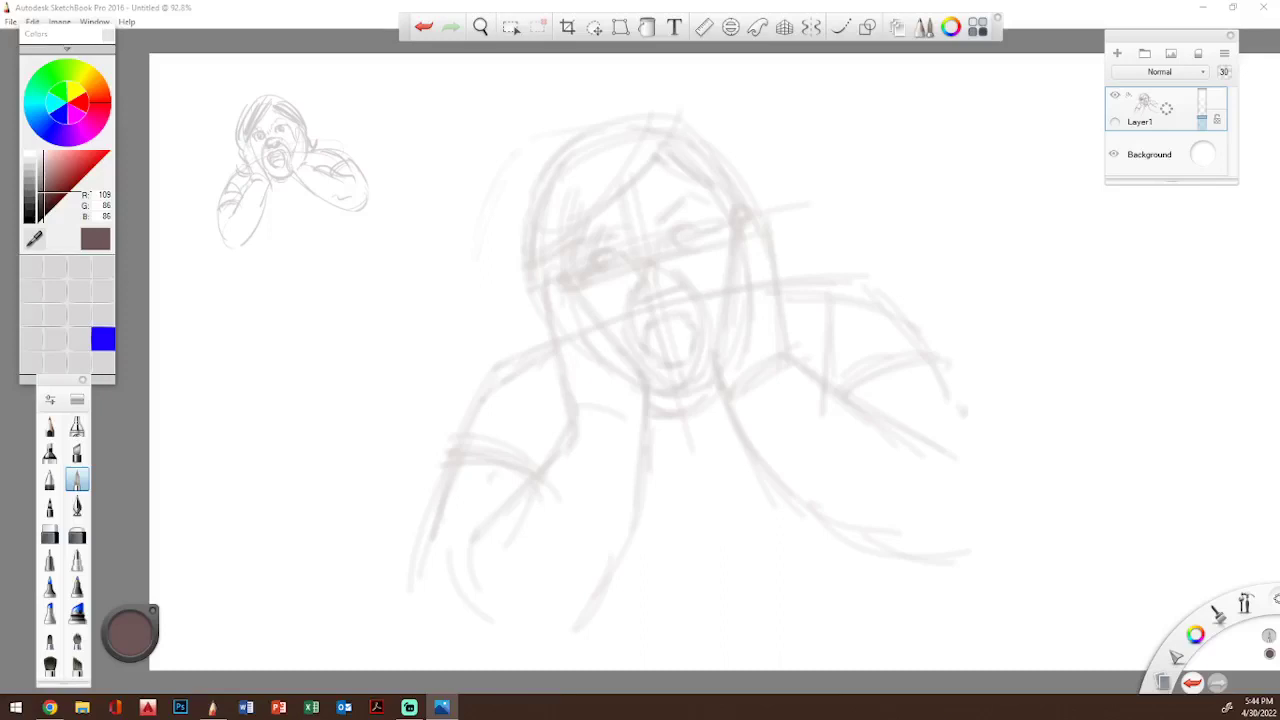
- Set the drawing colour to black and add a new layer above the faded sketch
{"action": "left_click", "coordinate": [31, 223]}
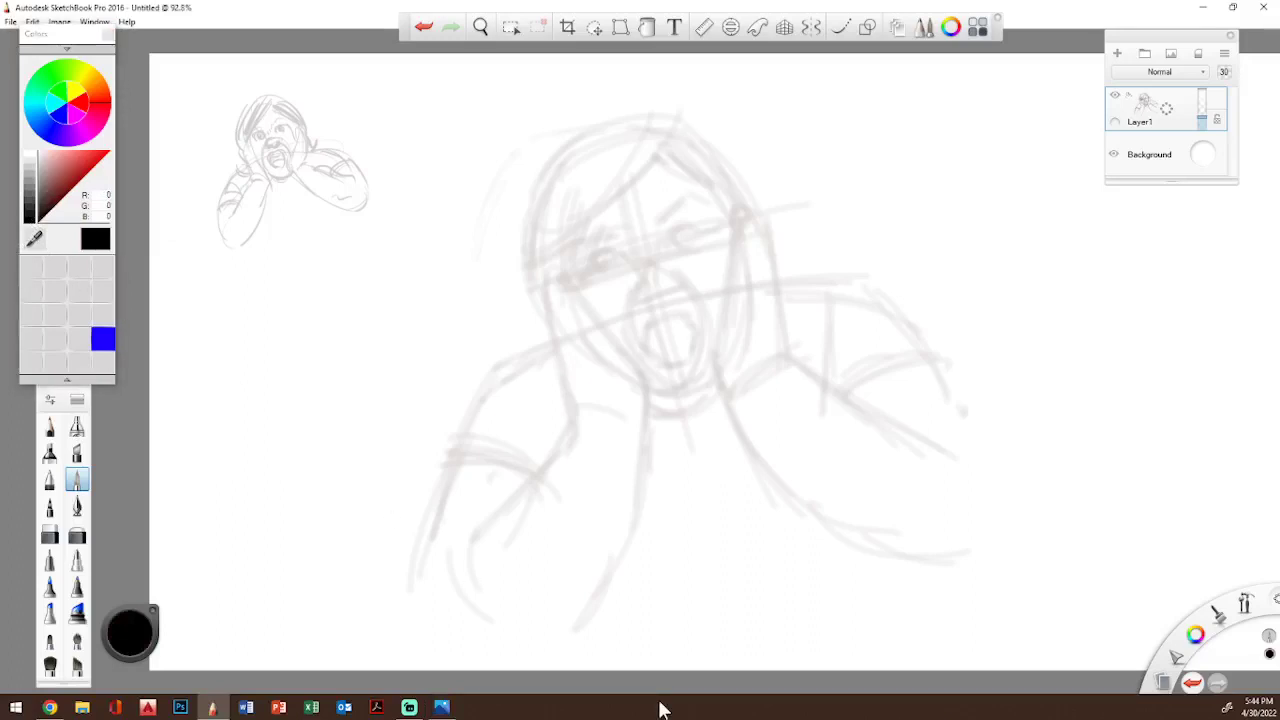
{"action": "left_click", "coordinate": [1117, 53]}
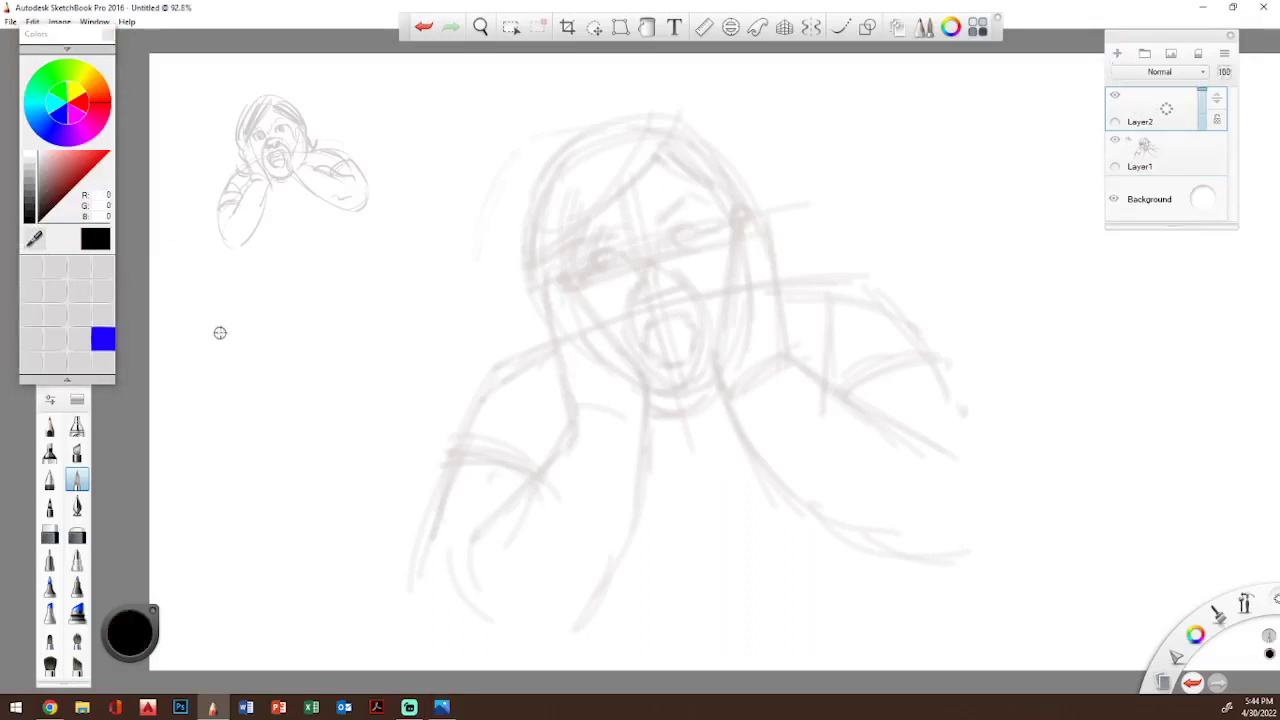
- Switch to the fountain-pen brush and draw a black eye study below the thumbnail, outlining the lids and shading the iris
{"action": "left_click", "coordinate": [77, 507]}
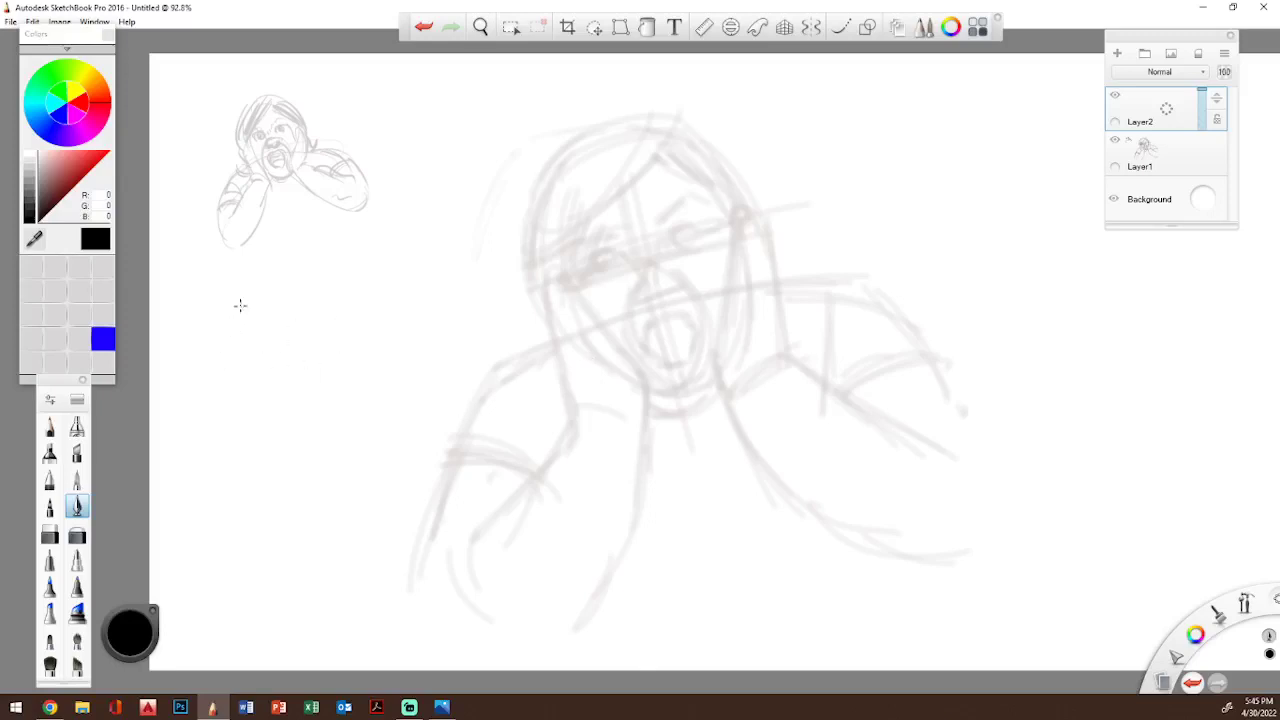
{"action": "mouse_move", "coordinate": [234, 320]}
{"action": "left_mouse_down"}
{"action": "mouse_move", "coordinate": [249, 290]}
{"action": "mouse_move", "coordinate": [283, 298]}
{"action": "mouse_move", "coordinate": [252, 296]}
{"action": "mouse_move", "coordinate": [282, 285]}
{"action": "mouse_move", "coordinate": [292, 301]}
{"action": "mouse_move", "coordinate": [226, 273]}
{"action": "mouse_move", "coordinate": [268, 268]}
{"action": "left_mouse_up"}
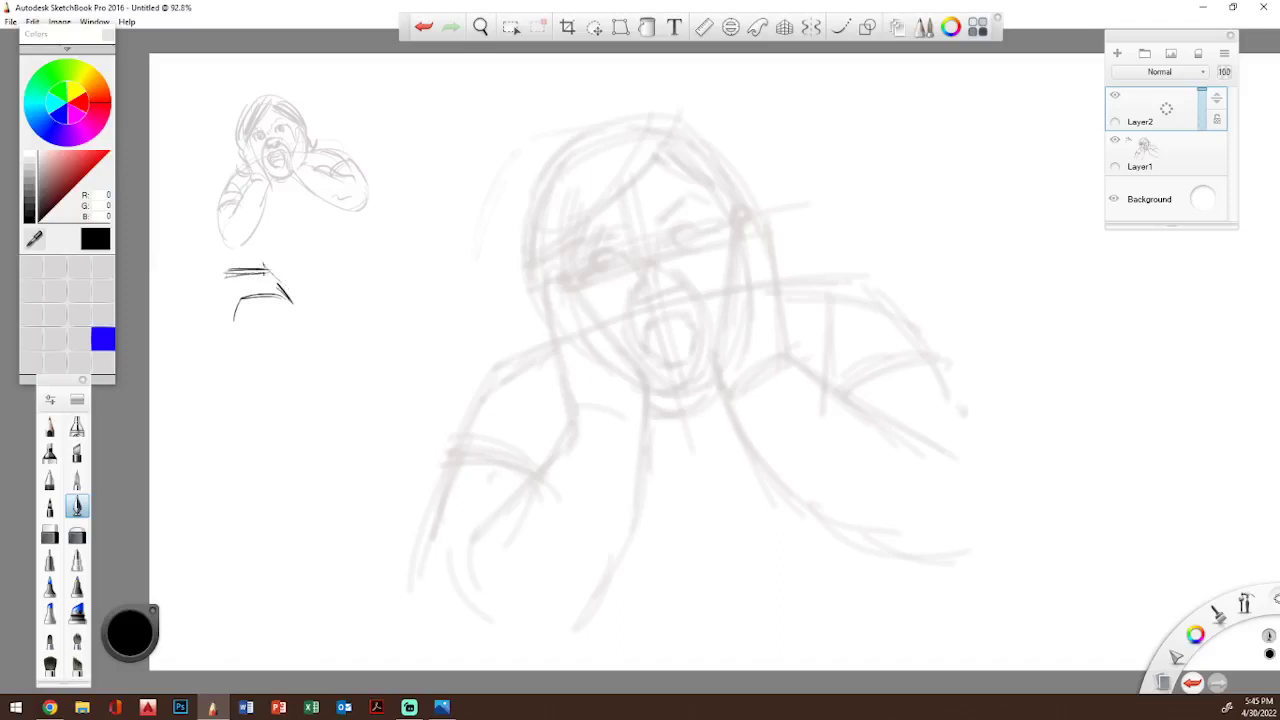
{"action": "mouse_move", "coordinate": [243, 322]}
{"action": "left_mouse_down"}
{"action": "mouse_move", "coordinate": [252, 305]}
{"action": "mouse_move", "coordinate": [240, 318]}
{"action": "left_mouse_up"}
{"action": "mouse_move", "coordinate": [234, 324]}
{"action": "left_mouse_down"}
{"action": "mouse_move", "coordinate": [238, 334]}
{"action": "mouse_move", "coordinate": [236, 322]}
{"action": "mouse_move", "coordinate": [276, 320]}
{"action": "left_mouse_up"}
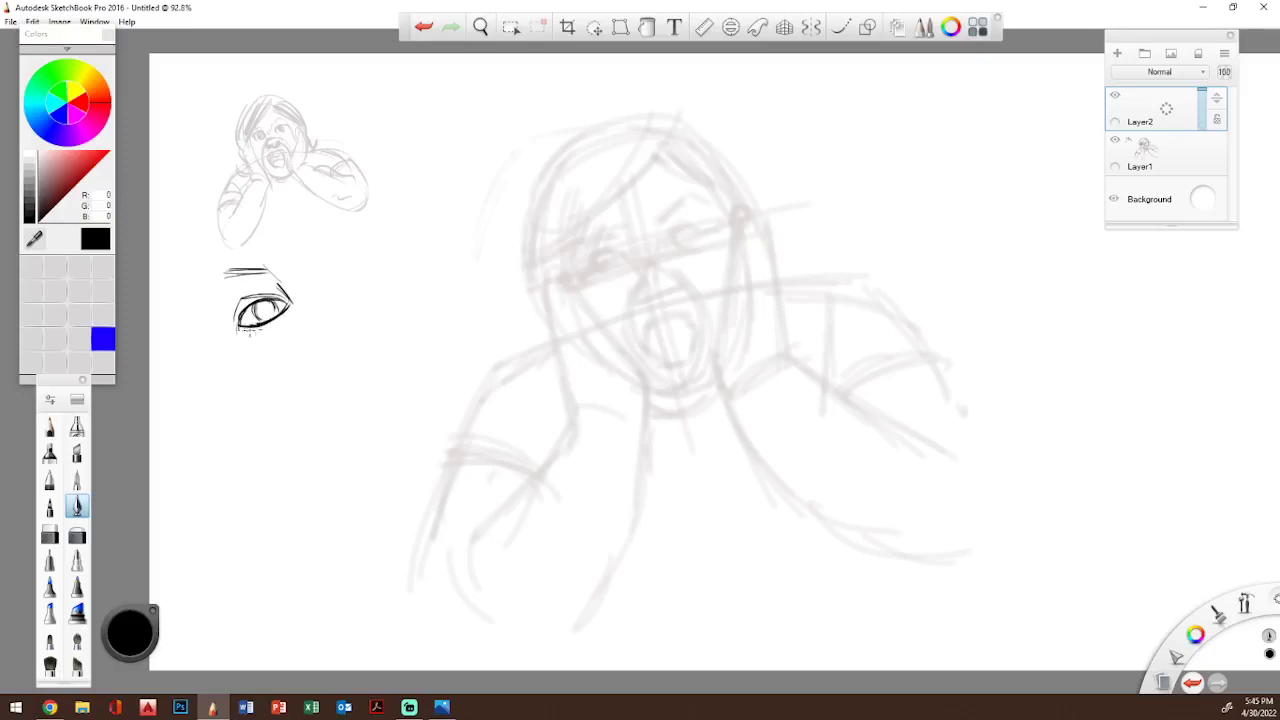
{"action": "mouse_move", "coordinate": [244, 332]}
{"action": "left_mouse_down"}
{"action": "mouse_move", "coordinate": [288, 308]}
{"action": "mouse_move", "coordinate": [280, 334]}
{"action": "left_mouse_up"}
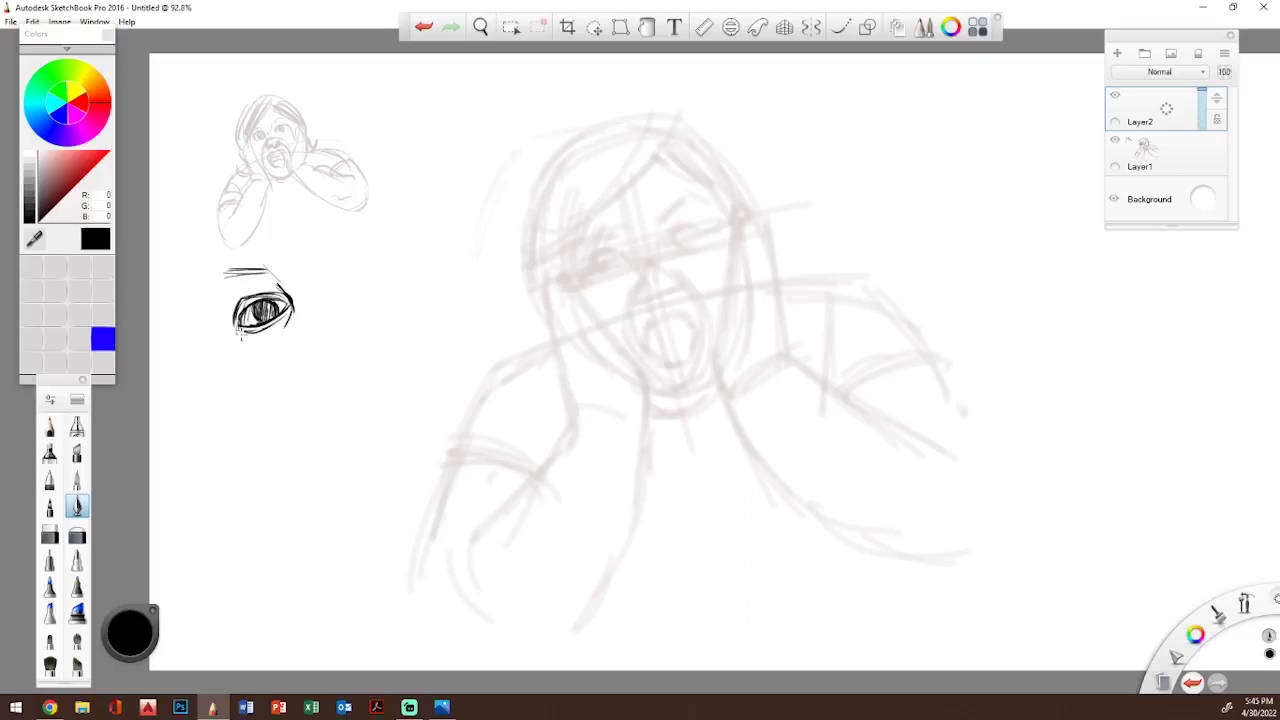
{"action": "mouse_move", "coordinate": [244, 322]}
{"action": "left_mouse_down"}
{"action": "mouse_move", "coordinate": [250, 336]}
{"action": "mouse_move", "coordinate": [285, 315]}
{"action": "left_mouse_up"}
- Add a hatched eyebrow and upper-lid shading to the eye study, with hatched creases running down toward the nose bridge
{"action": "mouse_move", "coordinate": [240, 277]}
{"action": "left_mouse_down"}
{"action": "mouse_move", "coordinate": [247, 291]}
{"action": "mouse_move", "coordinate": [218, 297]}
{"action": "mouse_move", "coordinate": [230, 312]}
{"action": "mouse_move", "coordinate": [222, 336]}
{"action": "mouse_move", "coordinate": [217, 286]}
{"action": "mouse_move", "coordinate": [230, 320]}
{"action": "mouse_move", "coordinate": [218, 294]}
{"action": "mouse_move", "coordinate": [274, 264]}
{"action": "mouse_move", "coordinate": [218, 296]}
{"action": "mouse_move", "coordinate": [274, 282]}
{"action": "left_mouse_up"}
{"action": "left_click_drag", "start_coordinate": [294, 264], "coordinate": [282, 294]}
{"action": "mouse_move", "coordinate": [304, 284]}
{"action": "left_mouse_down"}
{"action": "mouse_move", "coordinate": [296, 302]}
{"action": "mouse_move", "coordinate": [310, 303]}
{"action": "left_mouse_up"}
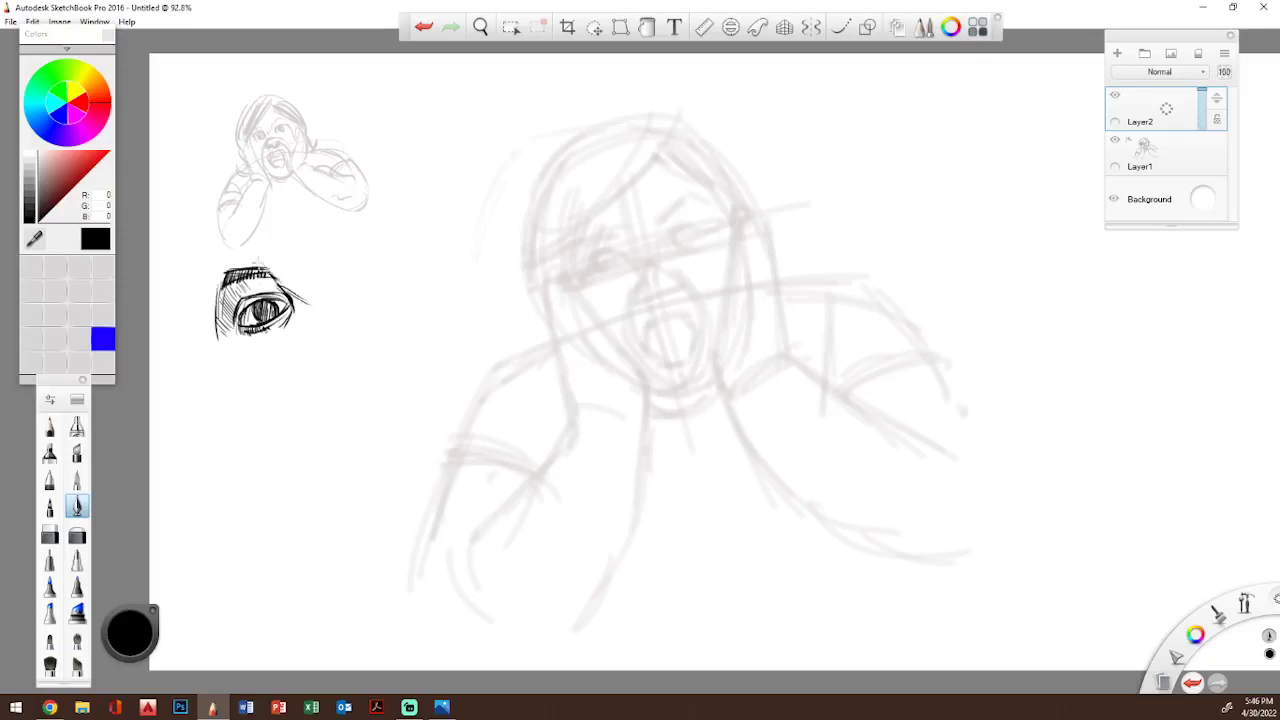
{"action": "left_click_drag", "start_coordinate": [275, 250], "coordinate": [311, 298]}
{"action": "mouse_move", "coordinate": [280, 258]}
{"action": "left_mouse_down"}
{"action": "mouse_move", "coordinate": [262, 276]}
{"action": "mouse_move", "coordinate": [270, 290]}
{"action": "mouse_move", "coordinate": [312, 300]}
{"action": "left_mouse_up"}
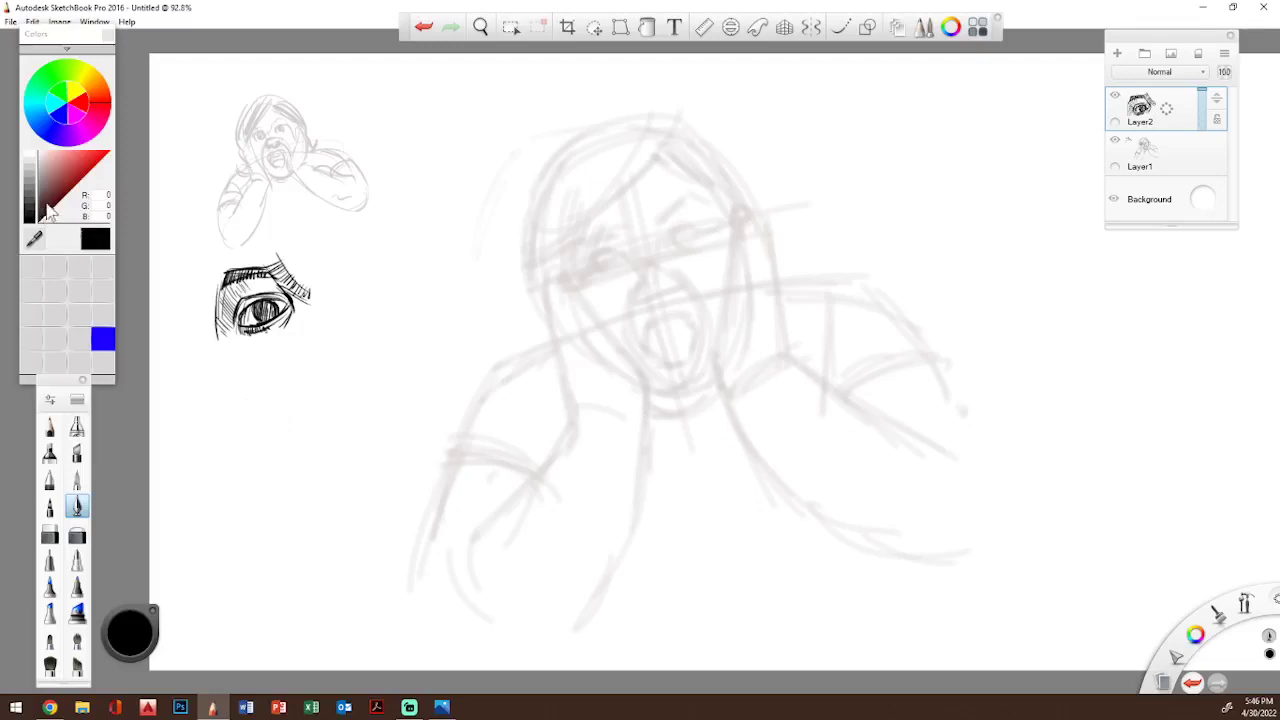
- Set the colour to reddish brown (R 104, G 36, B 16) and sketch a nose study as a ball with two nostril wings
{"action": "left_click_drag", "start_coordinate": [50, 215], "coordinate": [58, 215]}
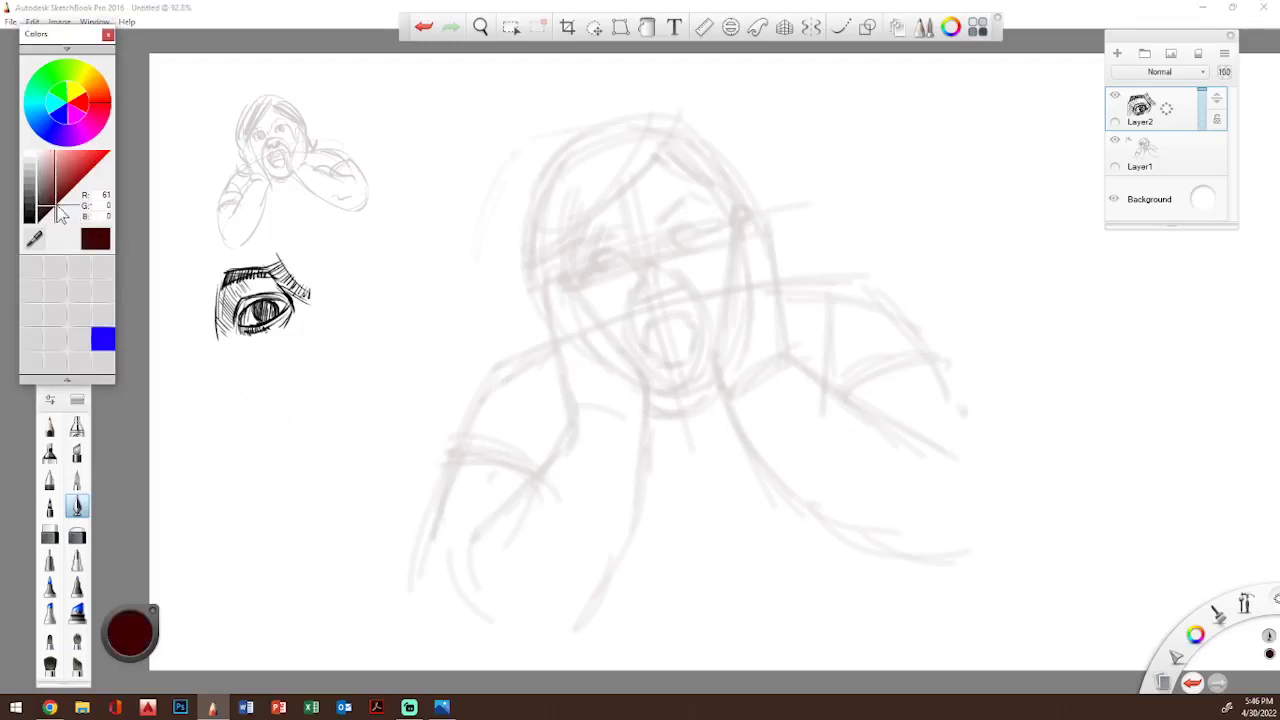
{"action": "left_click", "coordinate": [110, 100]}
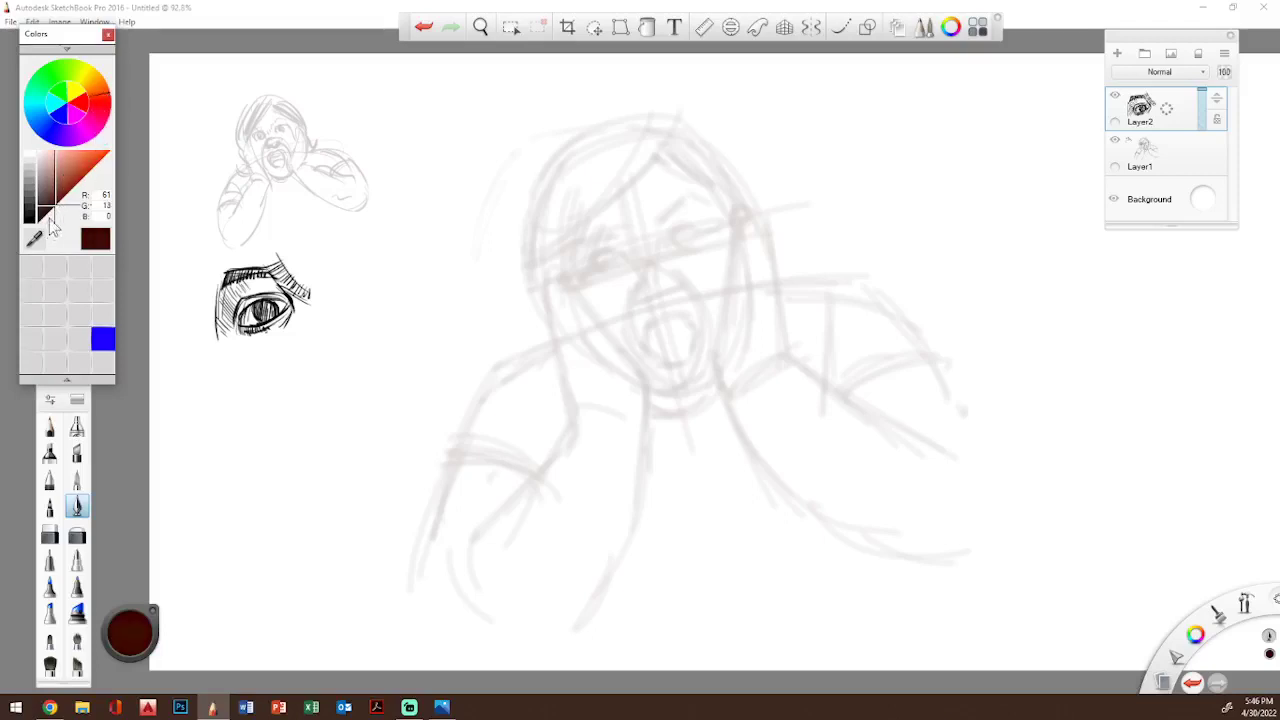
{"action": "left_click_drag", "start_coordinate": [56, 205], "coordinate": [63, 194]}
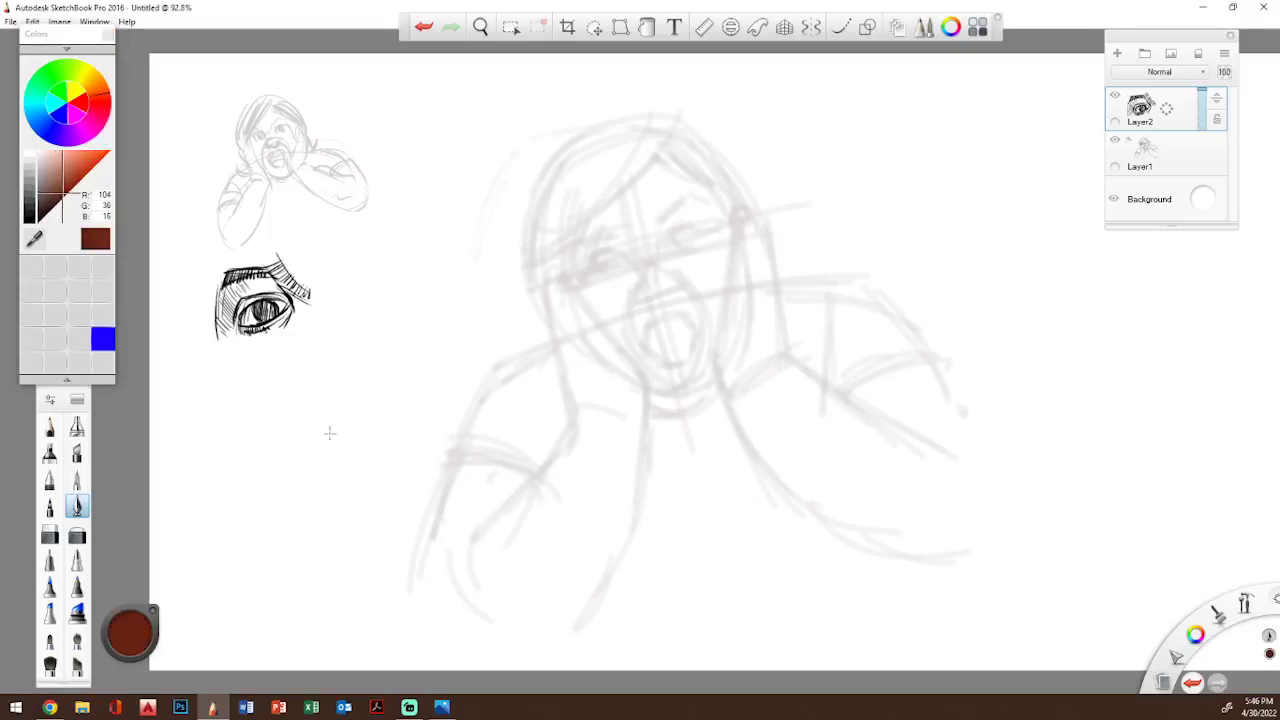
{"action": "mouse_move", "coordinate": [264, 396]}
{"action": "left_mouse_down"}
{"action": "mouse_move", "coordinate": [276, 427]}
{"action": "mouse_move", "coordinate": [293, 427]}
{"action": "mouse_move", "coordinate": [305, 398]}
{"action": "mouse_move", "coordinate": [266, 398]}
{"action": "mouse_move", "coordinate": [304, 390]}
{"action": "mouse_move", "coordinate": [275, 382]}
{"action": "mouse_move", "coordinate": [280, 443]}
{"action": "mouse_move", "coordinate": [305, 410]}
{"action": "mouse_move", "coordinate": [308, 424]}
{"action": "mouse_move", "coordinate": [300, 388]}
{"action": "mouse_move", "coordinate": [322, 403]}
{"action": "mouse_move", "coordinate": [306, 415]}
{"action": "mouse_move", "coordinate": [324, 408]}
{"action": "left_mouse_up"}
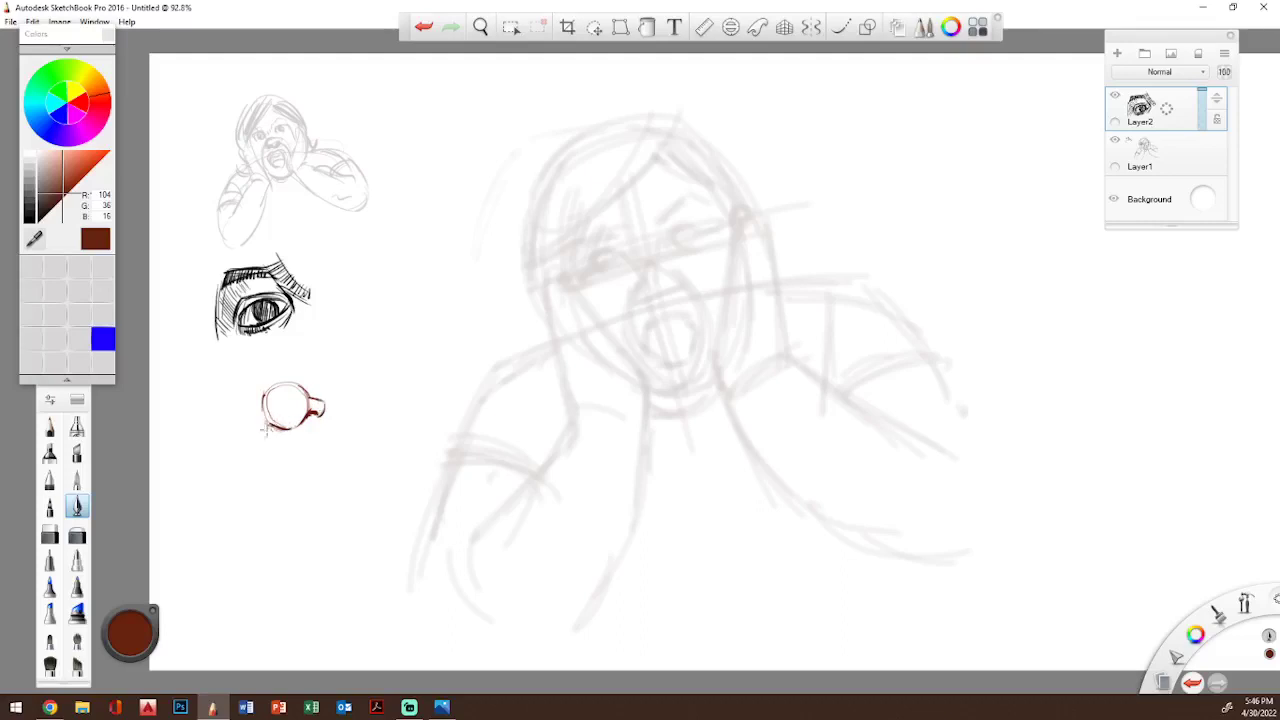
{"action": "left_click_drag", "start_coordinate": [266, 428], "coordinate": [268, 430]}
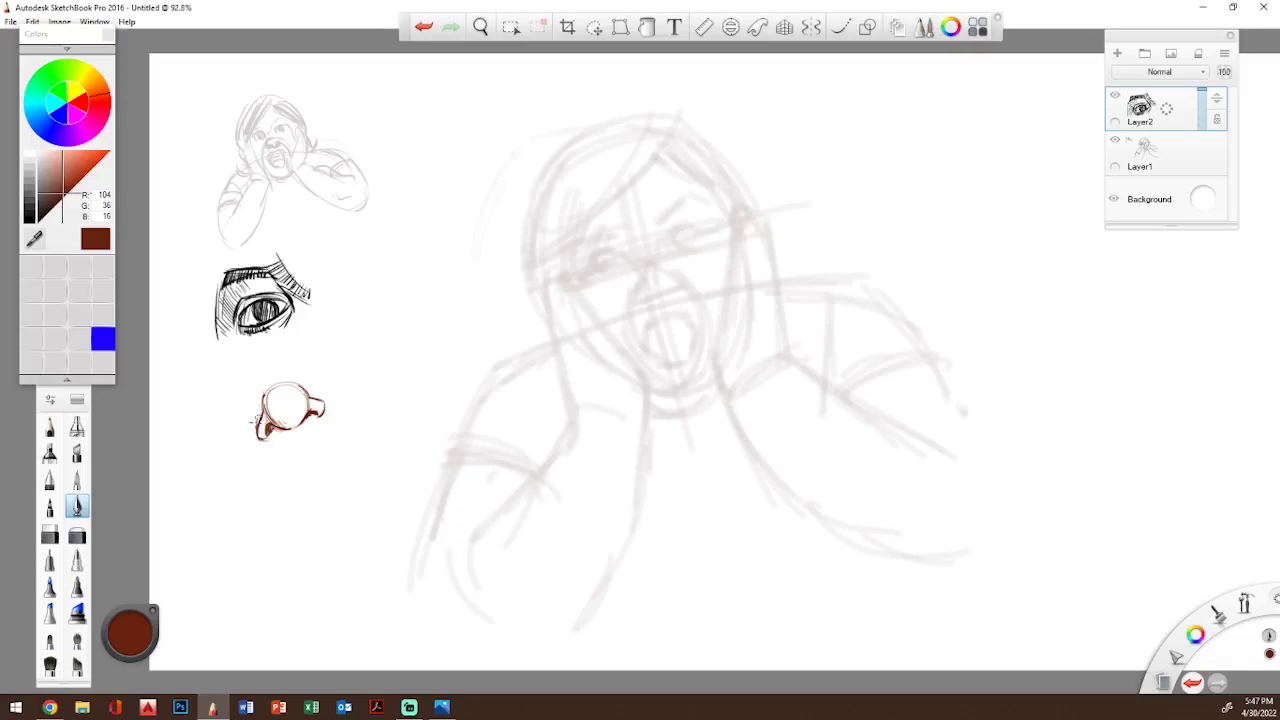
- Complete the nose study with darker nostril wings, a shaded ball and curved cheek folds descending on both sides
{"action": "left_click_drag", "start_coordinate": [250, 437], "coordinate": [258, 472]}
{"action": "left_click_drag", "start_coordinate": [308, 418], "coordinate": [318, 414]}
{"action": "left_click_drag", "start_coordinate": [301, 387], "coordinate": [309, 397]}
{"action": "mouse_move", "coordinate": [278, 410]}
{"action": "left_mouse_down"}
{"action": "mouse_move", "coordinate": [292, 422]}
{"action": "mouse_move", "coordinate": [292, 397]}
{"action": "mouse_move", "coordinate": [326, 420]}
{"action": "mouse_move", "coordinate": [314, 394]}
{"action": "mouse_move", "coordinate": [346, 436]}
{"action": "left_mouse_up"}
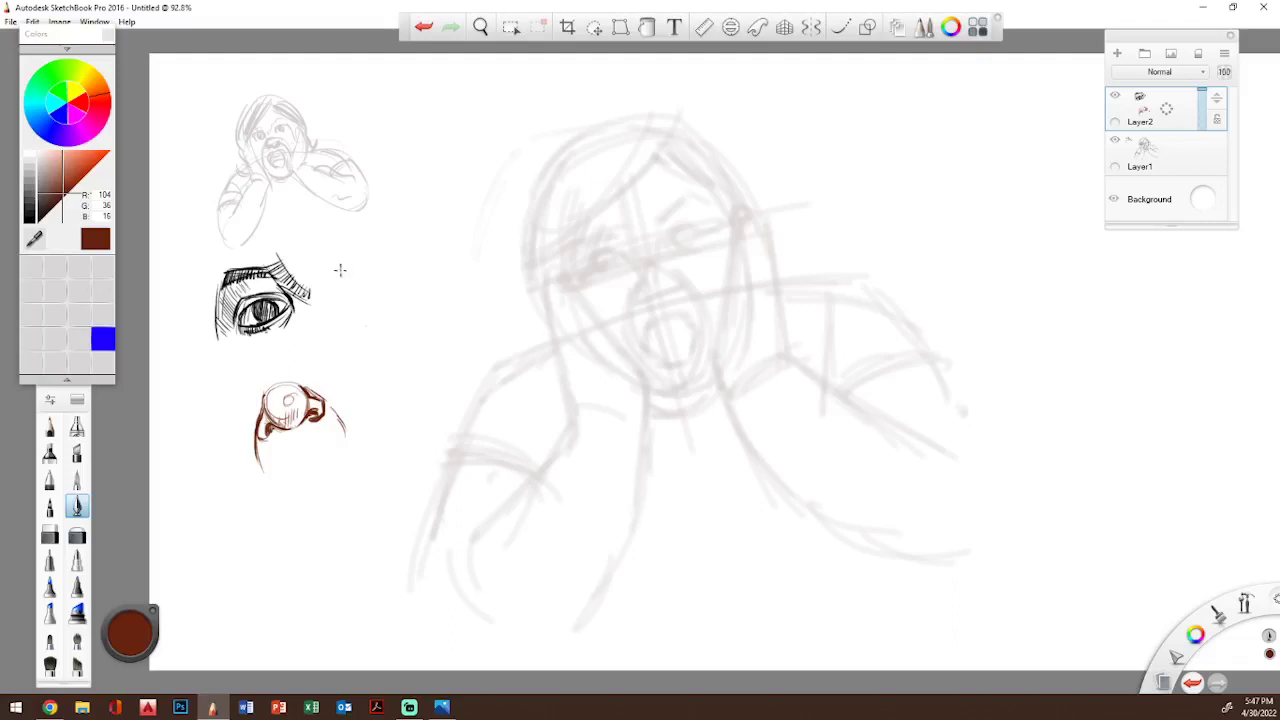
- Start a mouth study beside the eye with a curved band of upper teeth, a centre line and angled cheek lines above
{"action": "mouse_move", "coordinate": [340, 267]}
{"action": "left_mouse_down"}
{"action": "mouse_move", "coordinate": [371, 274]}
{"action": "mouse_move", "coordinate": [335, 273]}
{"action": "mouse_move", "coordinate": [399, 255]}
{"action": "mouse_move", "coordinate": [372, 271]}
{"action": "mouse_move", "coordinate": [388, 268]}
{"action": "mouse_move", "coordinate": [399, 246]}
{"action": "mouse_move", "coordinate": [404, 257]}
{"action": "mouse_move", "coordinate": [360, 258]}
{"action": "mouse_move", "coordinate": [404, 242]}
{"action": "left_mouse_up"}
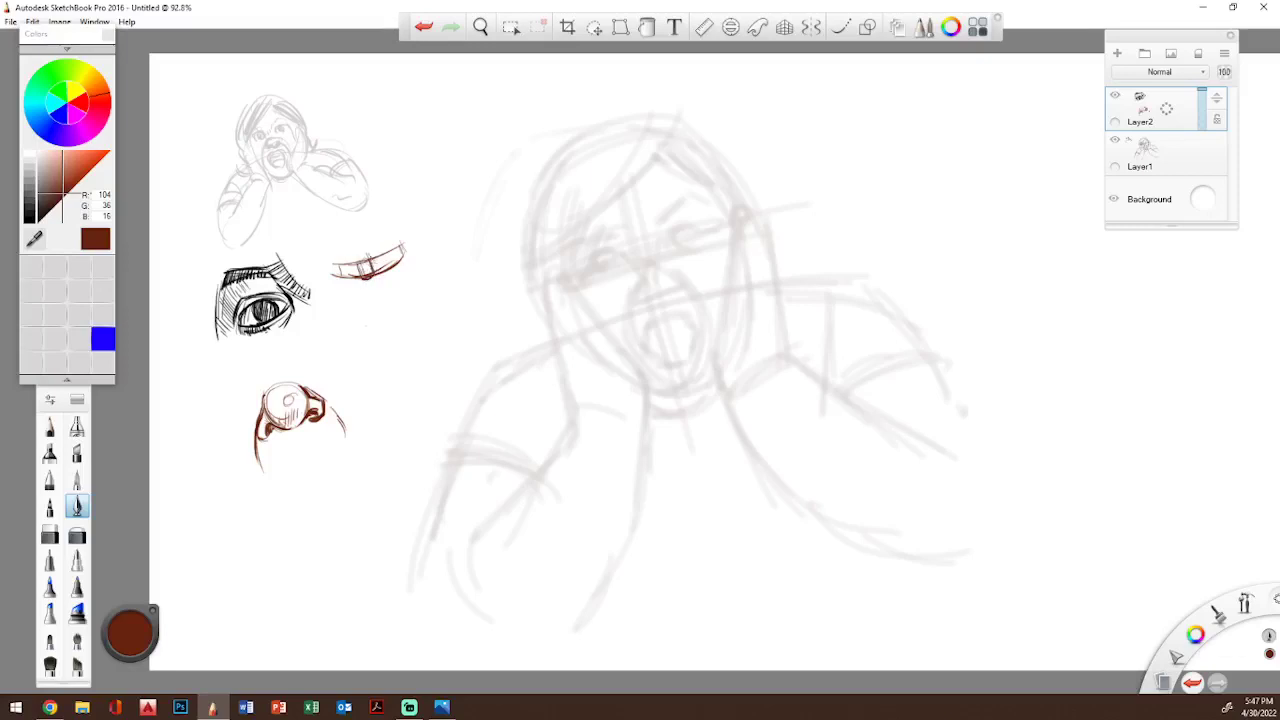
{"action": "mouse_move", "coordinate": [372, 257]}
{"action": "left_mouse_down"}
{"action": "mouse_move", "coordinate": [371, 273]}
{"action": "mouse_move", "coordinate": [383, 268]}
{"action": "left_mouse_up"}
{"action": "left_click_drag", "start_coordinate": [400, 188], "coordinate": [411, 228]}
{"action": "mouse_move", "coordinate": [297, 222]}
{"action": "left_mouse_down"}
{"action": "mouse_move", "coordinate": [310, 252]}
{"action": "mouse_move", "coordinate": [340, 267]}
{"action": "left_mouse_up"}
{"action": "mouse_move", "coordinate": [405, 218]}
{"action": "left_mouse_down"}
{"action": "mouse_move", "coordinate": [424, 230]}
{"action": "mouse_move", "coordinate": [388, 221]}
{"action": "left_mouse_up"}
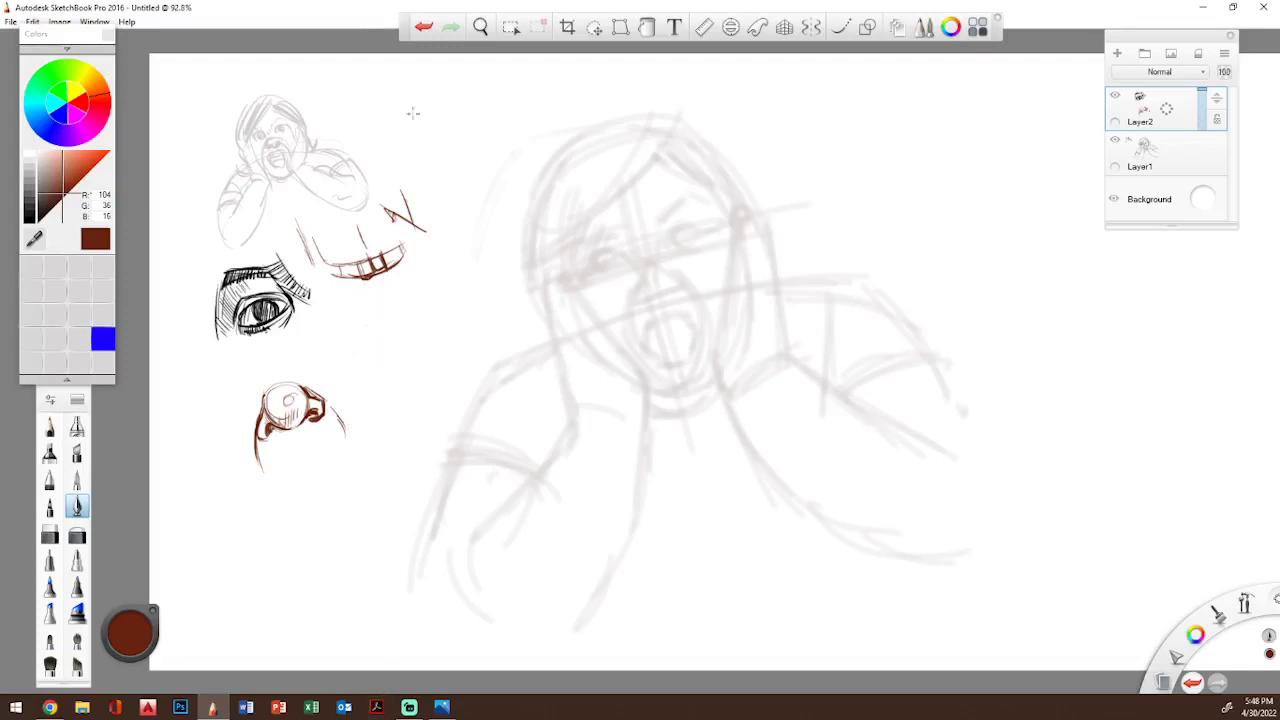
- Sketch a small side-view skull beside the thumbnail, with a round cranium, blocked-in face and an open lower jaw
{"action": "mouse_move", "coordinate": [395, 126]}
{"action": "left_mouse_down"}
{"action": "mouse_move", "coordinate": [382, 84]}
{"action": "mouse_move", "coordinate": [425, 93]}
{"action": "mouse_move", "coordinate": [395, 124]}
{"action": "mouse_move", "coordinate": [376, 86]}
{"action": "mouse_move", "coordinate": [417, 70]}
{"action": "mouse_move", "coordinate": [450, 94]}
{"action": "mouse_move", "coordinate": [444, 122]}
{"action": "mouse_move", "coordinate": [400, 121]}
{"action": "mouse_move", "coordinate": [438, 119]}
{"action": "mouse_move", "coordinate": [445, 91]}
{"action": "mouse_move", "coordinate": [411, 76]}
{"action": "mouse_move", "coordinate": [379, 100]}
{"action": "mouse_move", "coordinate": [438, 76]}
{"action": "mouse_move", "coordinate": [438, 103]}
{"action": "mouse_move", "coordinate": [454, 85]}
{"action": "mouse_move", "coordinate": [455, 142]}
{"action": "mouse_move", "coordinate": [439, 157]}
{"action": "mouse_move", "coordinate": [422, 137]}
{"action": "mouse_move", "coordinate": [436, 152]}
{"action": "mouse_move", "coordinate": [465, 141]}
{"action": "left_mouse_up"}
{"action": "mouse_move", "coordinate": [460, 92]}
{"action": "left_mouse_down"}
{"action": "mouse_move", "coordinate": [462, 147]}
{"action": "mouse_move", "coordinate": [416, 82]}
{"action": "mouse_move", "coordinate": [416, 126]}
{"action": "mouse_move", "coordinate": [458, 150]}
{"action": "left_mouse_up"}
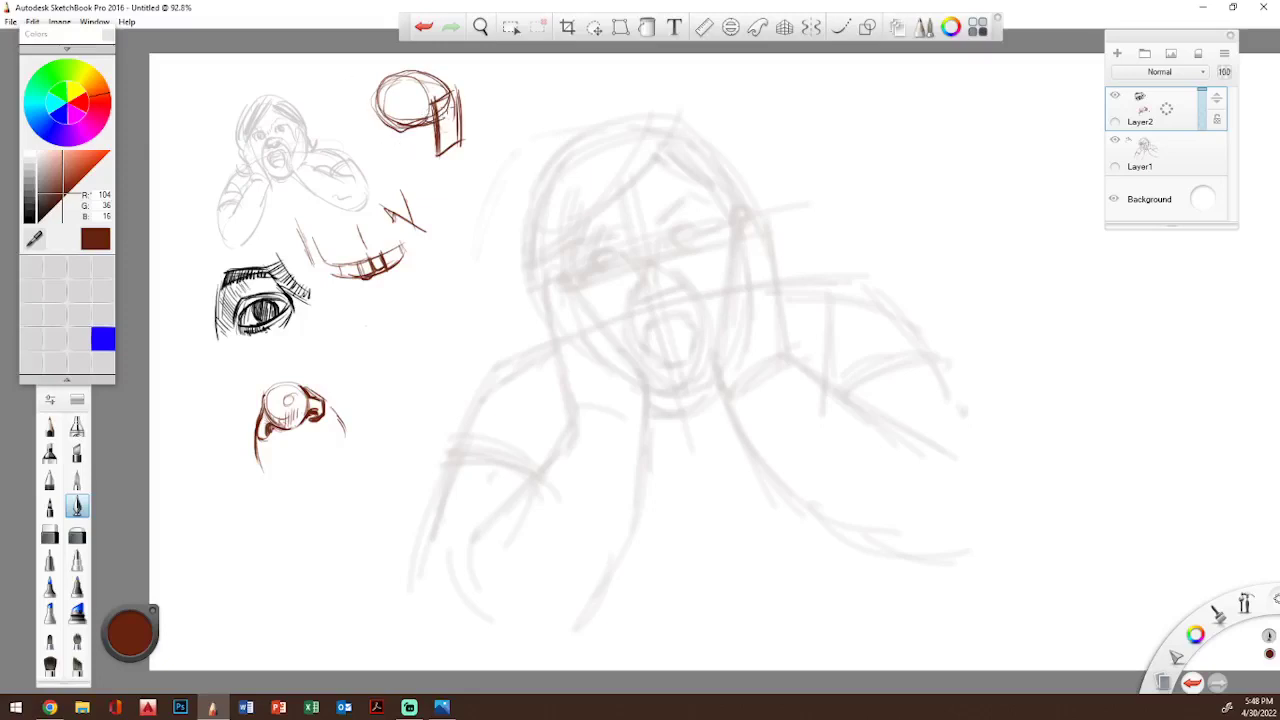
{"action": "left_click_drag", "start_coordinate": [450, 134], "coordinate": [463, 108]}
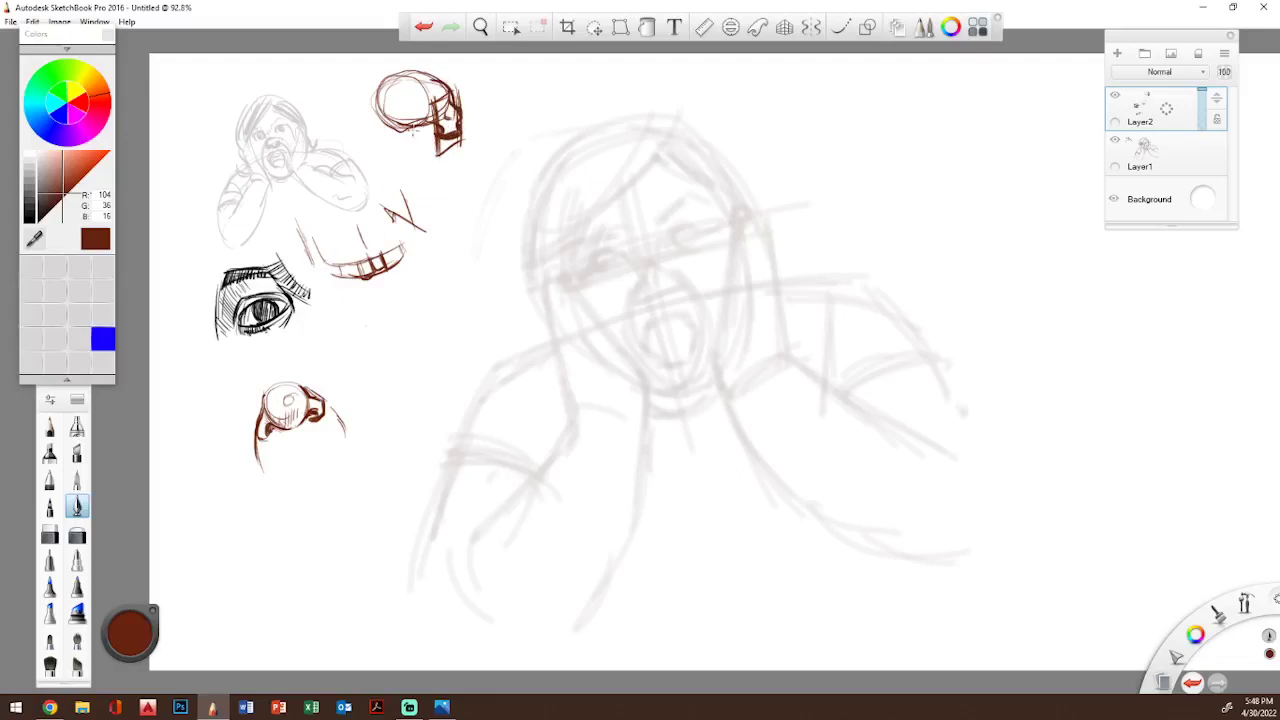
{"action": "mouse_move", "coordinate": [405, 136]}
{"action": "left_mouse_down"}
{"action": "mouse_move", "coordinate": [424, 122]}
{"action": "mouse_move", "coordinate": [412, 154]}
{"action": "mouse_move", "coordinate": [418, 128]}
{"action": "mouse_move", "coordinate": [438, 166]}
{"action": "mouse_move", "coordinate": [458, 146]}
{"action": "mouse_move", "coordinate": [434, 150]}
{"action": "mouse_move", "coordinate": [444, 160]}
{"action": "left_mouse_up"}
{"action": "left_click_drag", "start_coordinate": [464, 145], "coordinate": [458, 176]}
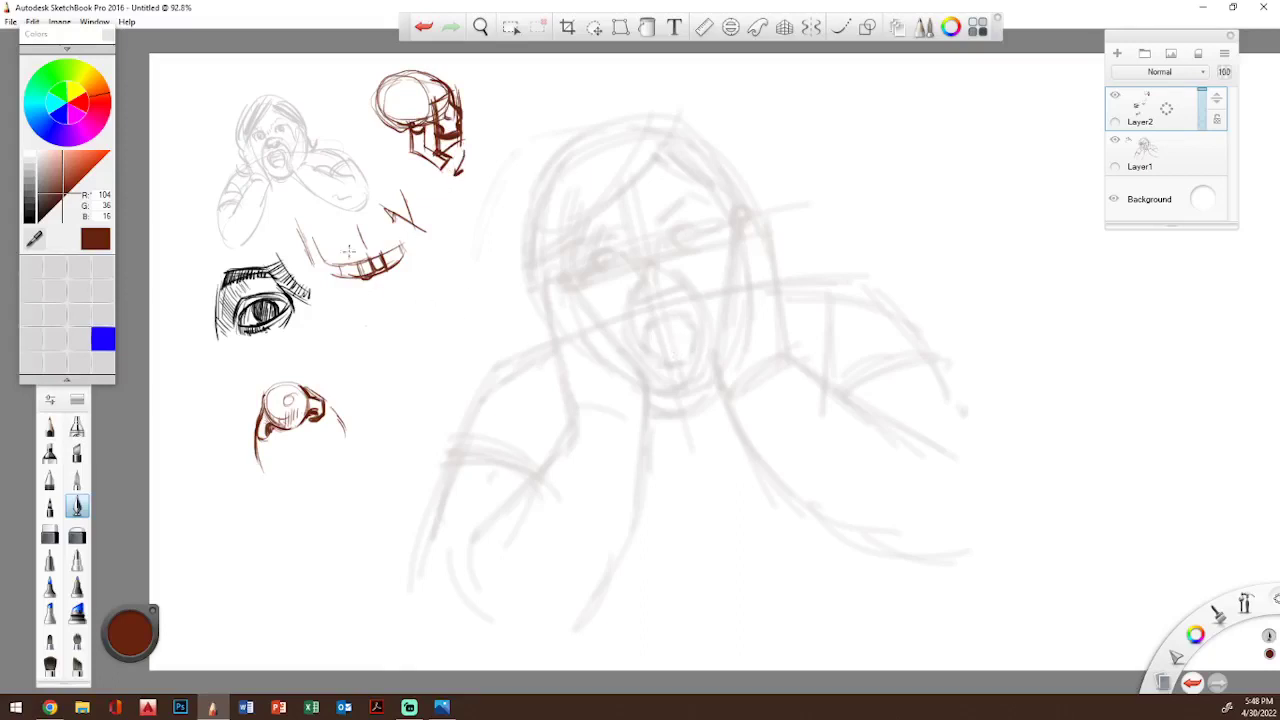
- Divide the mouth study's upper band into individual teeth and extend its curve upward at both ends
{"action": "mouse_move", "coordinate": [350, 283]}
{"action": "left_mouse_down"}
{"action": "mouse_move", "coordinate": [362, 270]}
{"action": "mouse_move", "coordinate": [346, 266]}
{"action": "mouse_move", "coordinate": [396, 244]}
{"action": "left_mouse_up"}
{"action": "mouse_move", "coordinate": [354, 274]}
{"action": "left_mouse_down"}
{"action": "mouse_move", "coordinate": [364, 262]}
{"action": "mouse_move", "coordinate": [388, 272]}
{"action": "mouse_move", "coordinate": [422, 210]}
{"action": "left_mouse_up"}
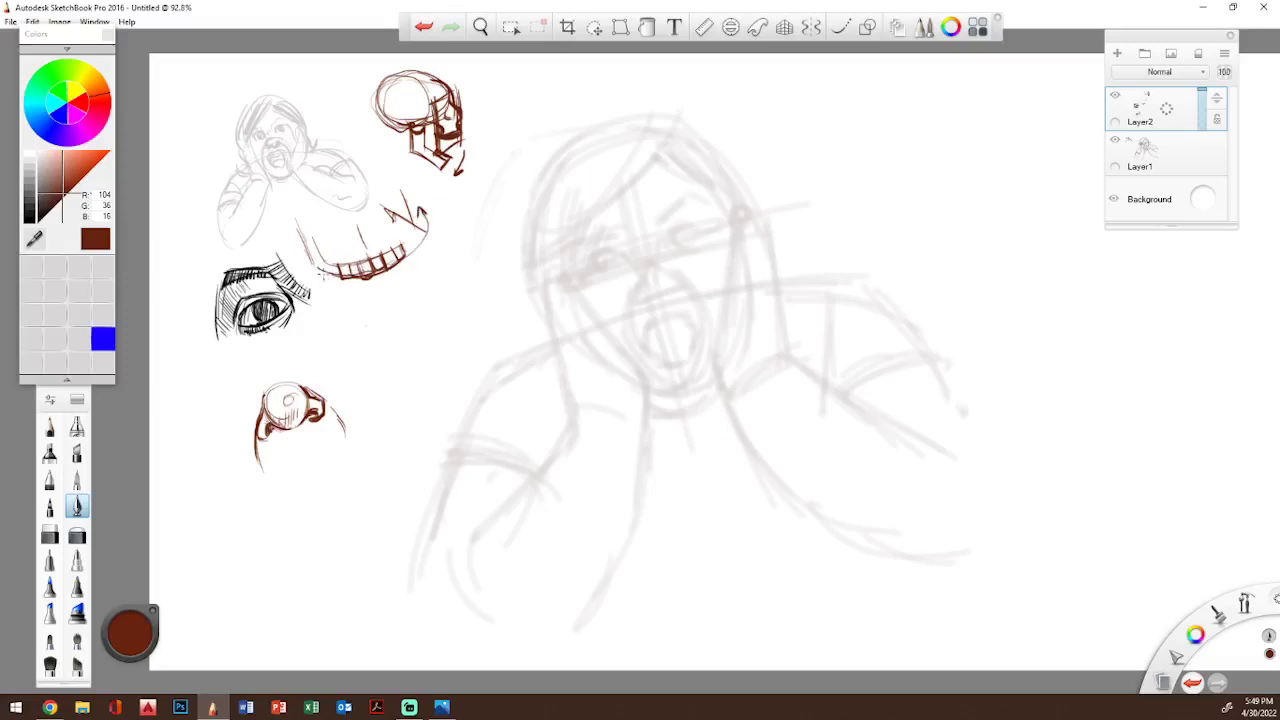
{"action": "left_click_drag", "start_coordinate": [306, 263], "coordinate": [328, 276]}
- Draw the U-shaped lower dental arch beneath the upper teeth and a wide chin and jaw curve below it
{"action": "mouse_move", "coordinate": [379, 284]}
{"action": "left_mouse_down"}
{"action": "mouse_move", "coordinate": [386, 318]}
{"action": "mouse_move", "coordinate": [406, 314]}
{"action": "left_mouse_up"}
{"action": "mouse_move", "coordinate": [350, 322]}
{"action": "left_mouse_down"}
{"action": "mouse_move", "coordinate": [410, 314]}
{"action": "mouse_move", "coordinate": [416, 288]}
{"action": "mouse_move", "coordinate": [384, 332]}
{"action": "mouse_move", "coordinate": [418, 294]}
{"action": "mouse_move", "coordinate": [408, 335]}
{"action": "left_mouse_up"}
{"action": "mouse_move", "coordinate": [424, 292]}
{"action": "left_mouse_down"}
{"action": "mouse_move", "coordinate": [404, 340]}
{"action": "mouse_move", "coordinate": [436, 352]}
{"action": "mouse_move", "coordinate": [390, 374]}
{"action": "mouse_move", "coordinate": [446, 346]}
{"action": "left_mouse_up"}
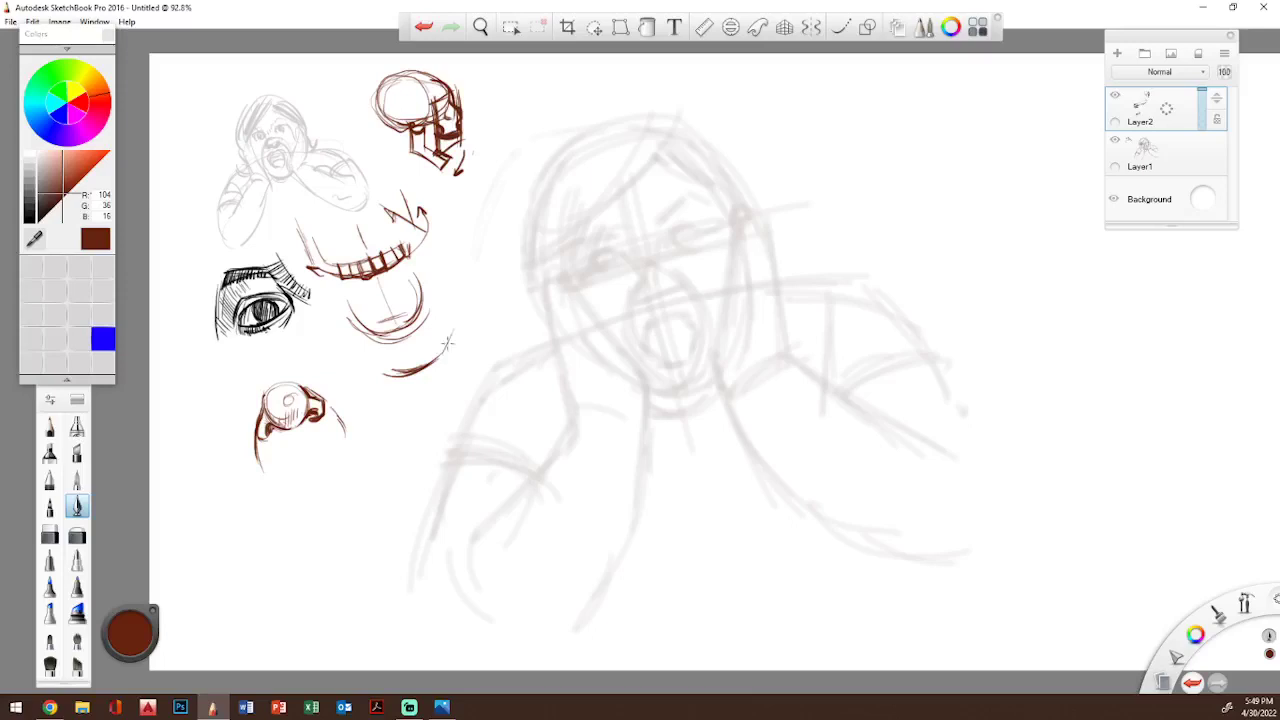
{"action": "left_click_drag", "start_coordinate": [438, 356], "coordinate": [462, 296]}
{"action": "left_click_drag", "start_coordinate": [323, 347], "coordinate": [400, 375]}
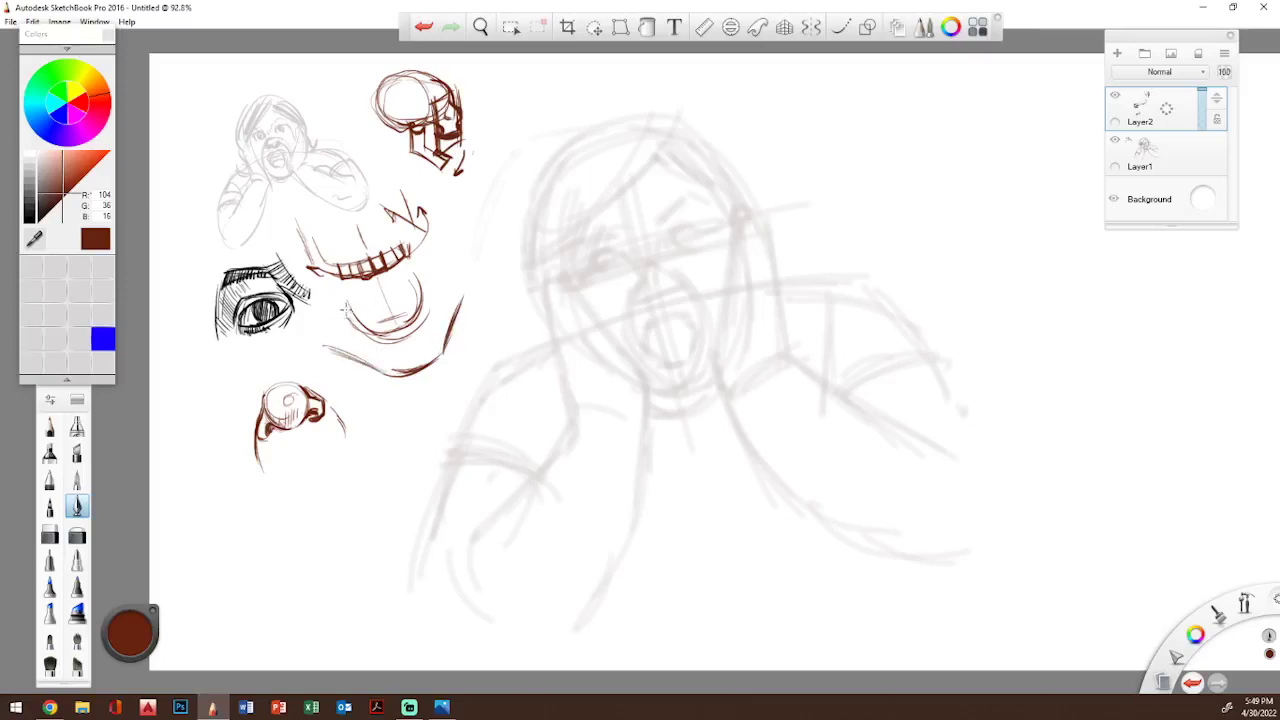
- Fill the lower arch of the mouth study with individual teeth, including the back teeth on both sides
{"action": "mouse_move", "coordinate": [364, 318]}
{"action": "left_mouse_down"}
{"action": "mouse_move", "coordinate": [385, 331]}
{"action": "mouse_move", "coordinate": [403, 315]}
{"action": "mouse_move", "coordinate": [400, 326]}
{"action": "left_mouse_up"}
{"action": "mouse_move", "coordinate": [400, 315]}
{"action": "left_mouse_down"}
{"action": "mouse_move", "coordinate": [413, 304]}
{"action": "mouse_move", "coordinate": [410, 314]}
{"action": "left_mouse_up"}
{"action": "left_click_drag", "start_coordinate": [411, 306], "coordinate": [422, 286]}
{"action": "left_click_drag", "start_coordinate": [350, 306], "coordinate": [372, 326]}
{"action": "left_click_drag", "start_coordinate": [402, 288], "coordinate": [418, 304]}
{"action": "left_click_drag", "start_coordinate": [410, 286], "coordinate": [424, 304]}
{"action": "mouse_move", "coordinate": [342, 290]}
{"action": "left_mouse_down"}
{"action": "mouse_move", "coordinate": [354, 320]}
{"action": "mouse_move", "coordinate": [350, 306]}
{"action": "mouse_move", "coordinate": [386, 326]}
{"action": "left_mouse_up"}
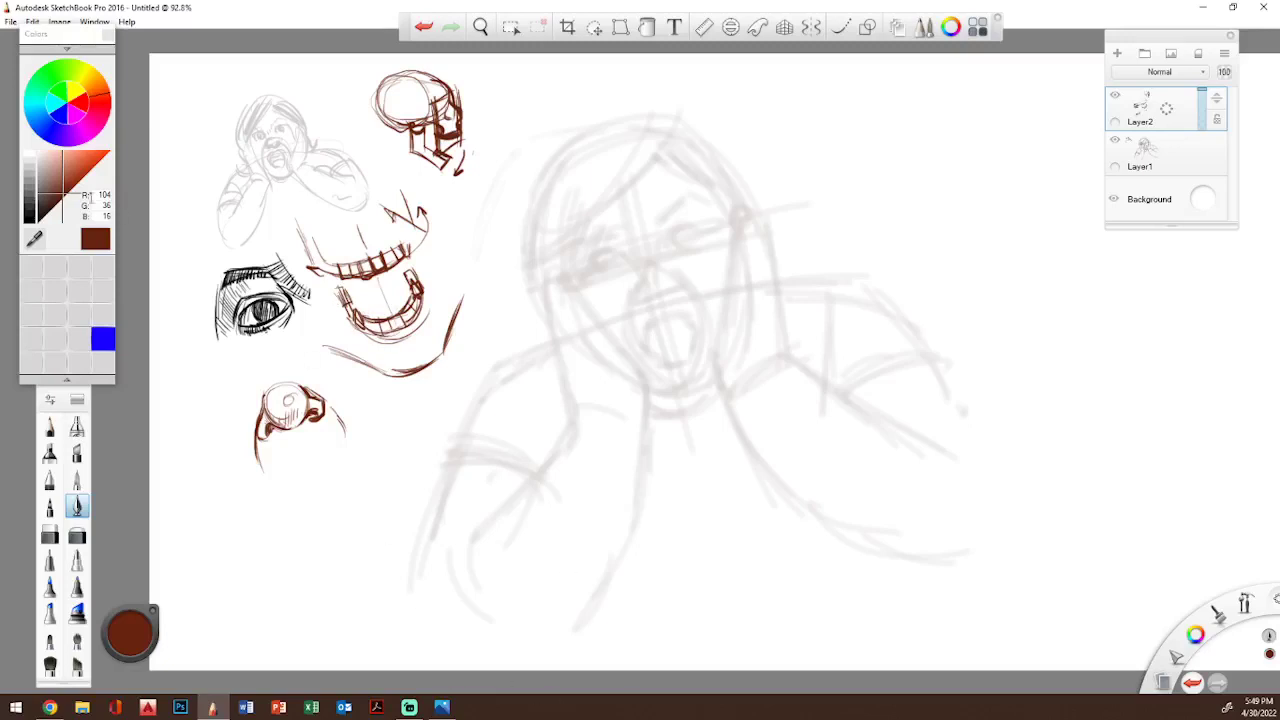
- Set the colour to orange (R 216, G 96, B 63) and draw curved cheek folds down both sides of the mouth study
{"action": "left_click", "coordinate": [86, 166]}
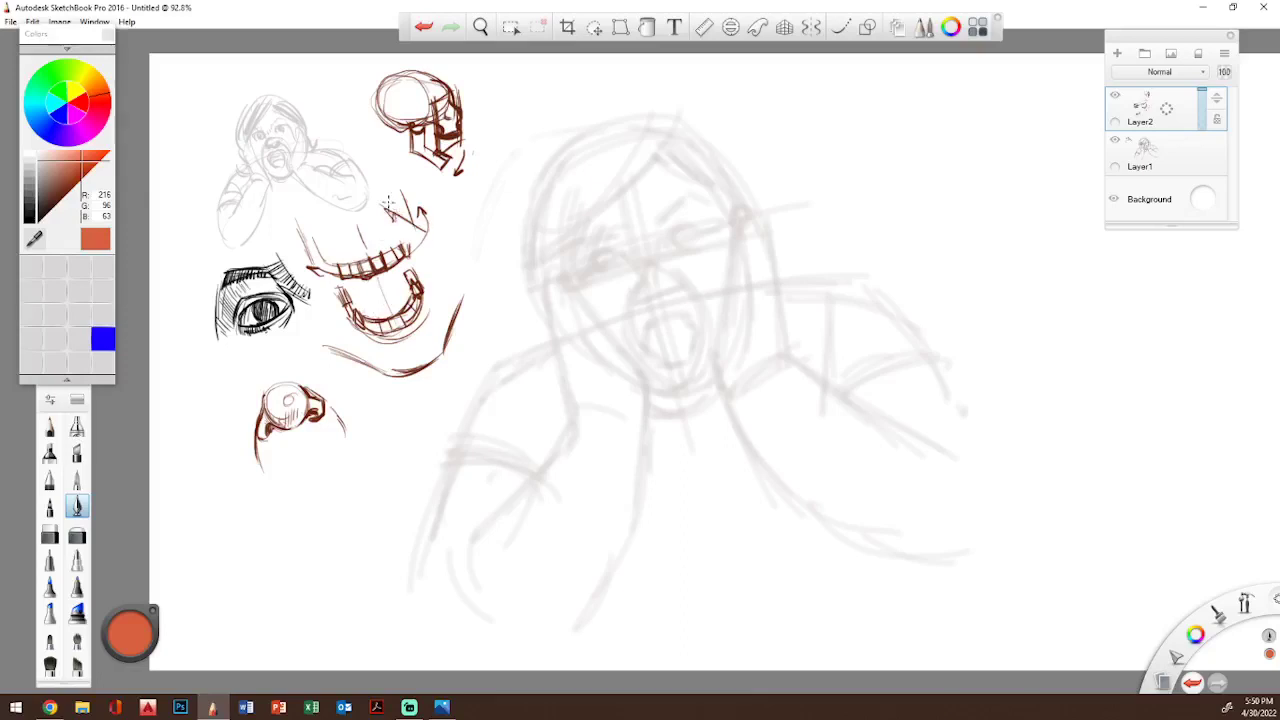
{"action": "mouse_move", "coordinate": [384, 196]}
{"action": "left_mouse_down"}
{"action": "mouse_move", "coordinate": [425, 240]}
{"action": "mouse_move", "coordinate": [434, 278]}
{"action": "left_mouse_up"}
{"action": "left_click_drag", "start_coordinate": [406, 224], "coordinate": [438, 294]}
{"action": "left_click_drag", "start_coordinate": [384, 190], "coordinate": [436, 294]}
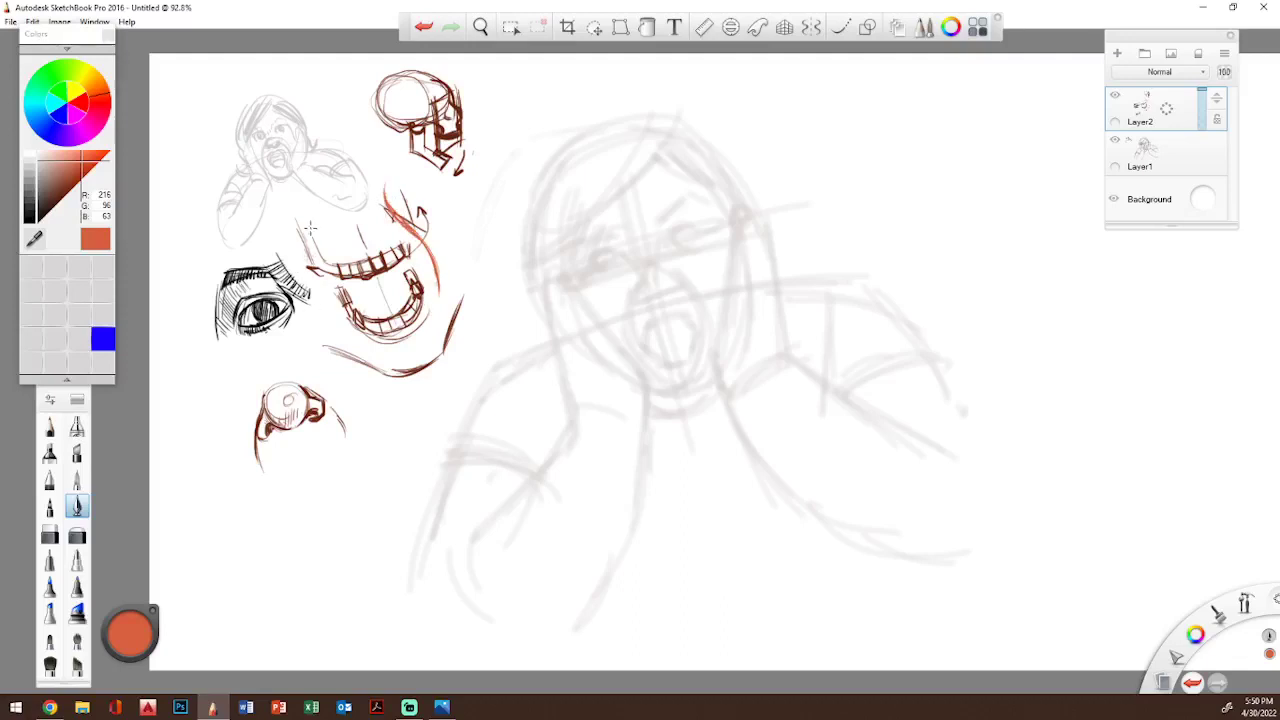
{"action": "left_click_drag", "start_coordinate": [309, 216], "coordinate": [348, 342]}
{"action": "mouse_move", "coordinate": [316, 203]}
{"action": "left_mouse_down"}
{"action": "mouse_move", "coordinate": [308, 293]}
{"action": "mouse_move", "coordinate": [315, 213]}
{"action": "mouse_move", "coordinate": [316, 260]}
{"action": "left_mouse_up"}
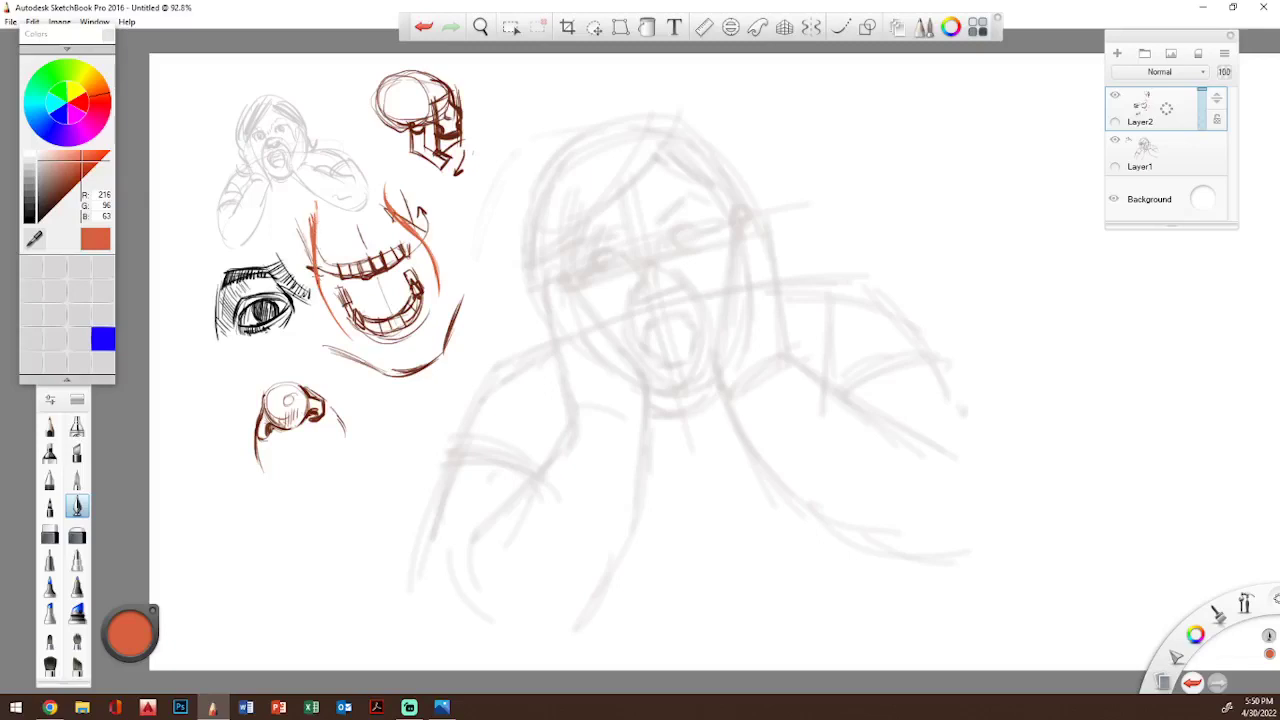
{"action": "left_click_drag", "start_coordinate": [310, 196], "coordinate": [321, 296]}
{"action": "left_click_drag", "start_coordinate": [320, 252], "coordinate": [346, 326]}
{"action": "left_click_drag", "start_coordinate": [394, 210], "coordinate": [426, 271]}
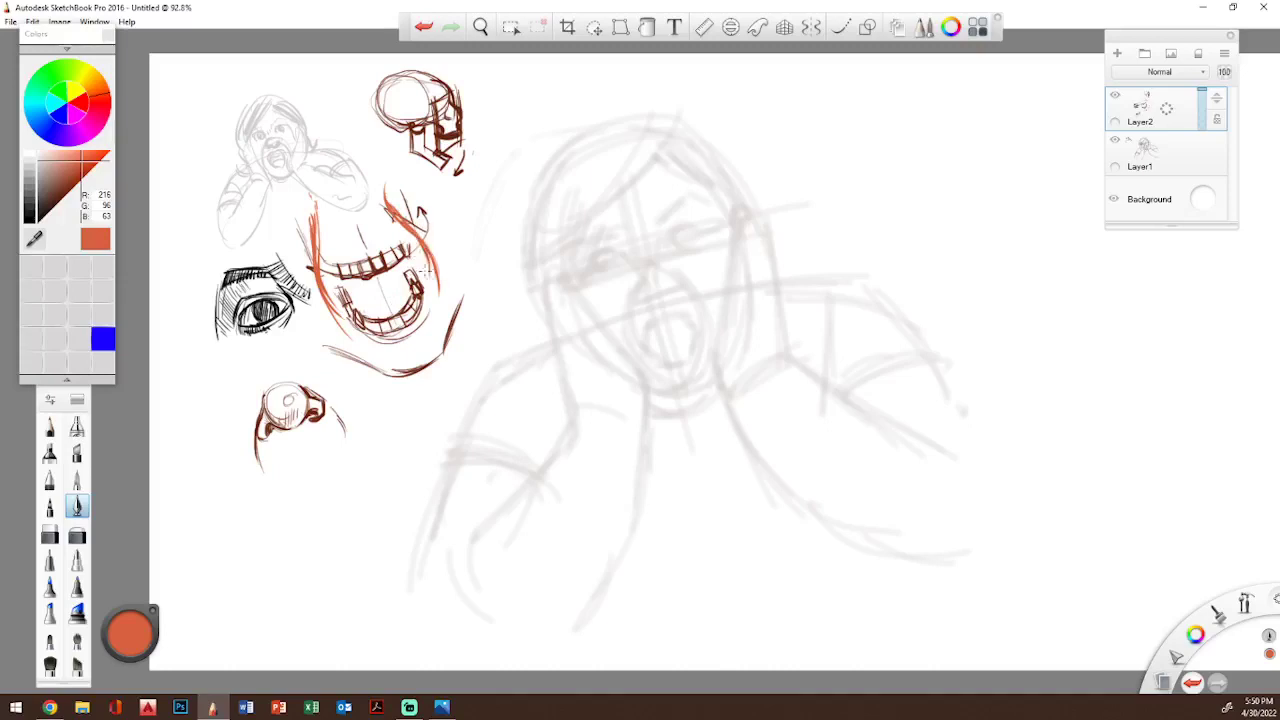
- Add curved strokes radiating outward from the cheek folds on both sides of the mouth study, and rough in the nostrils above
{"action": "mouse_move", "coordinate": [381, 178]}
{"action": "left_mouse_down"}
{"action": "mouse_move", "coordinate": [390, 208]}
{"action": "mouse_move", "coordinate": [426, 218]}
{"action": "mouse_move", "coordinate": [450, 192]}
{"action": "mouse_move", "coordinate": [436, 182]}
{"action": "left_mouse_up"}
{"action": "left_click_drag", "start_coordinate": [430, 256], "coordinate": [462, 226]}
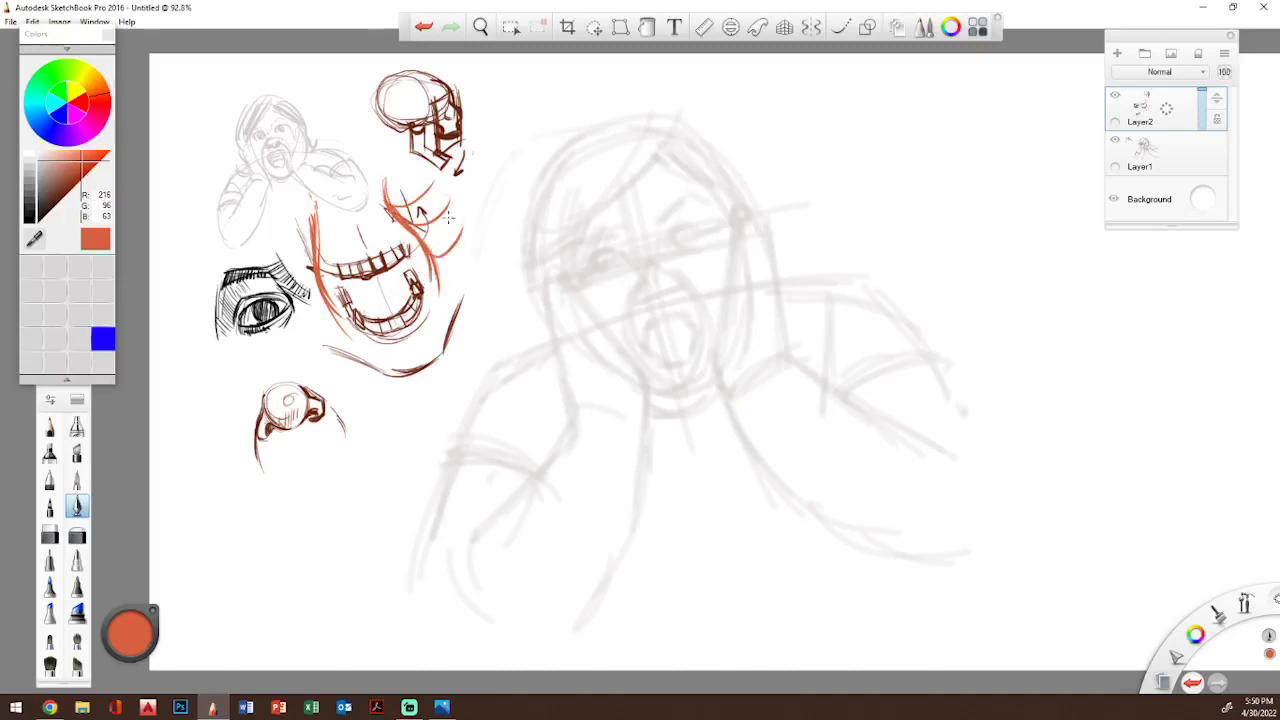
{"action": "mouse_move", "coordinate": [260, 238]}
{"action": "left_mouse_down"}
{"action": "mouse_move", "coordinate": [310, 252]}
{"action": "mouse_move", "coordinate": [304, 272]}
{"action": "mouse_move", "coordinate": [342, 319]}
{"action": "left_mouse_up"}
{"action": "left_click_drag", "start_coordinate": [317, 212], "coordinate": [338, 227]}
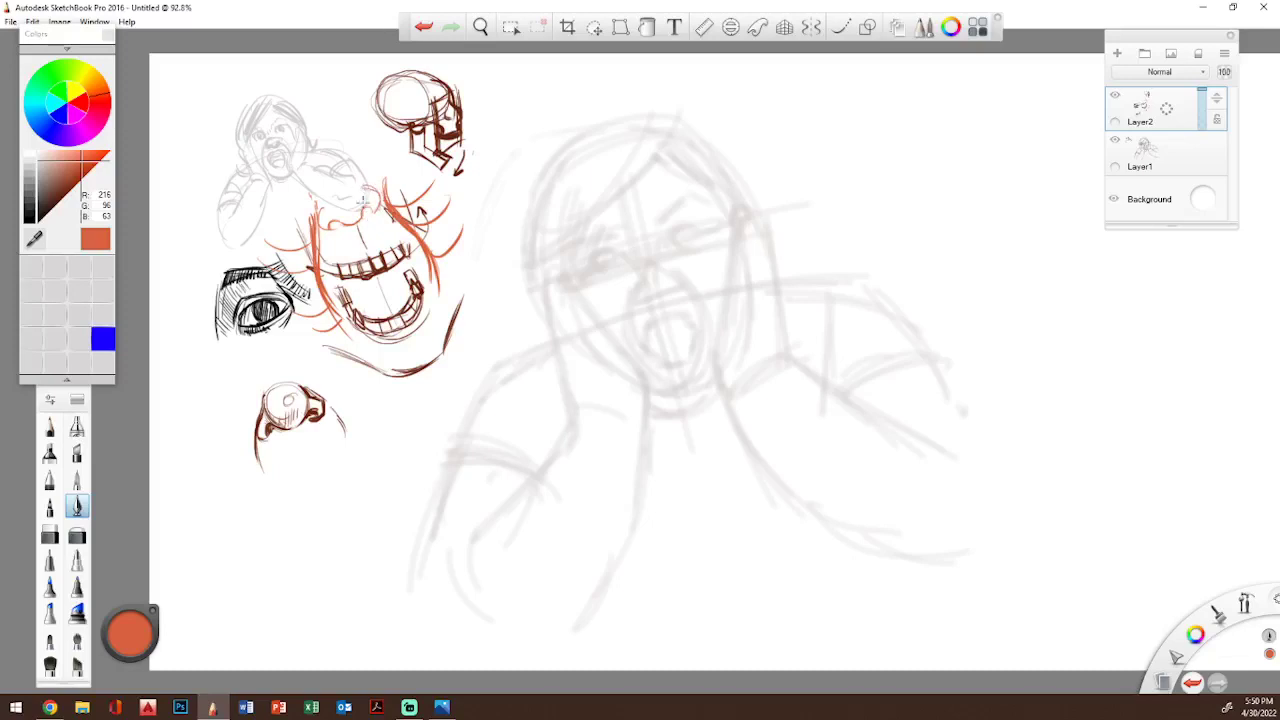
- Draw the nose ball and philtrum above the upper teeth, and outline the stretched lips around the open mouth
{"action": "mouse_move", "coordinate": [329, 207]}
{"action": "left_mouse_down"}
{"action": "mouse_move", "coordinate": [341, 225]}
{"action": "mouse_move", "coordinate": [346, 188]}
{"action": "left_mouse_up"}
{"action": "mouse_move", "coordinate": [365, 228]}
{"action": "left_mouse_down"}
{"action": "mouse_move", "coordinate": [371, 247]}
{"action": "mouse_move", "coordinate": [360, 248]}
{"action": "left_mouse_up"}
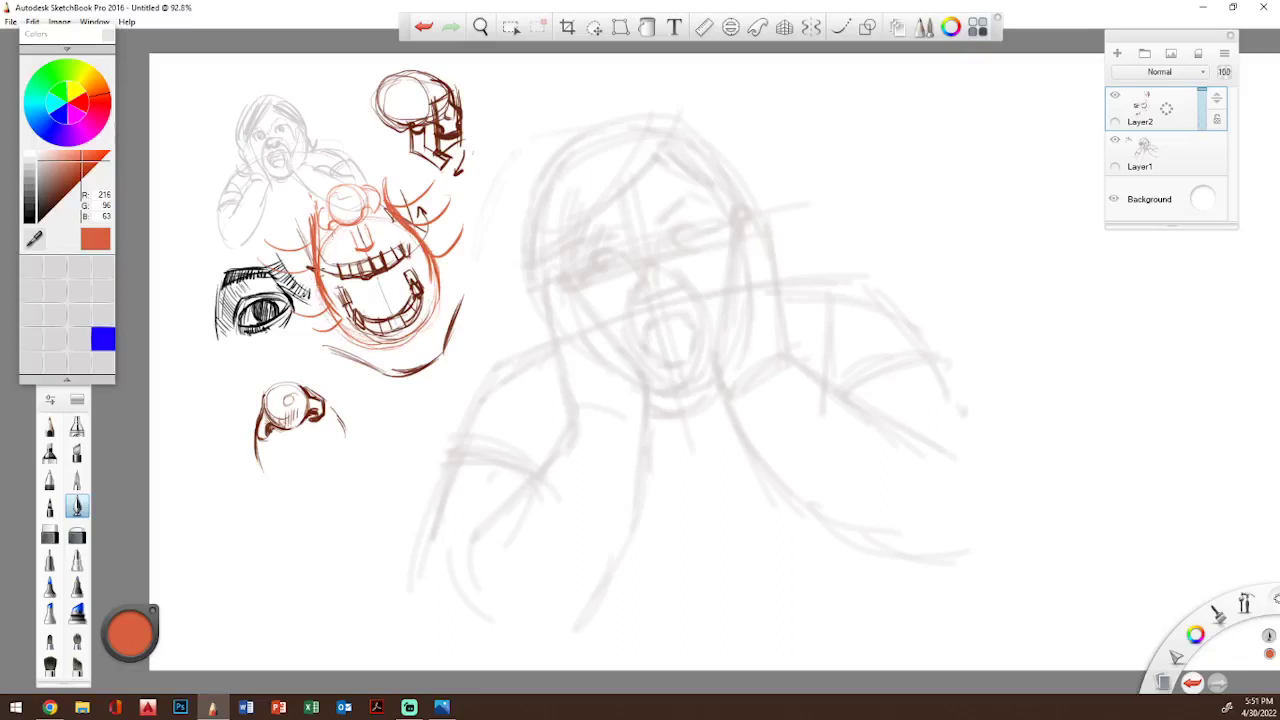
{"action": "left_click_drag", "start_coordinate": [317, 282], "coordinate": [382, 340]}
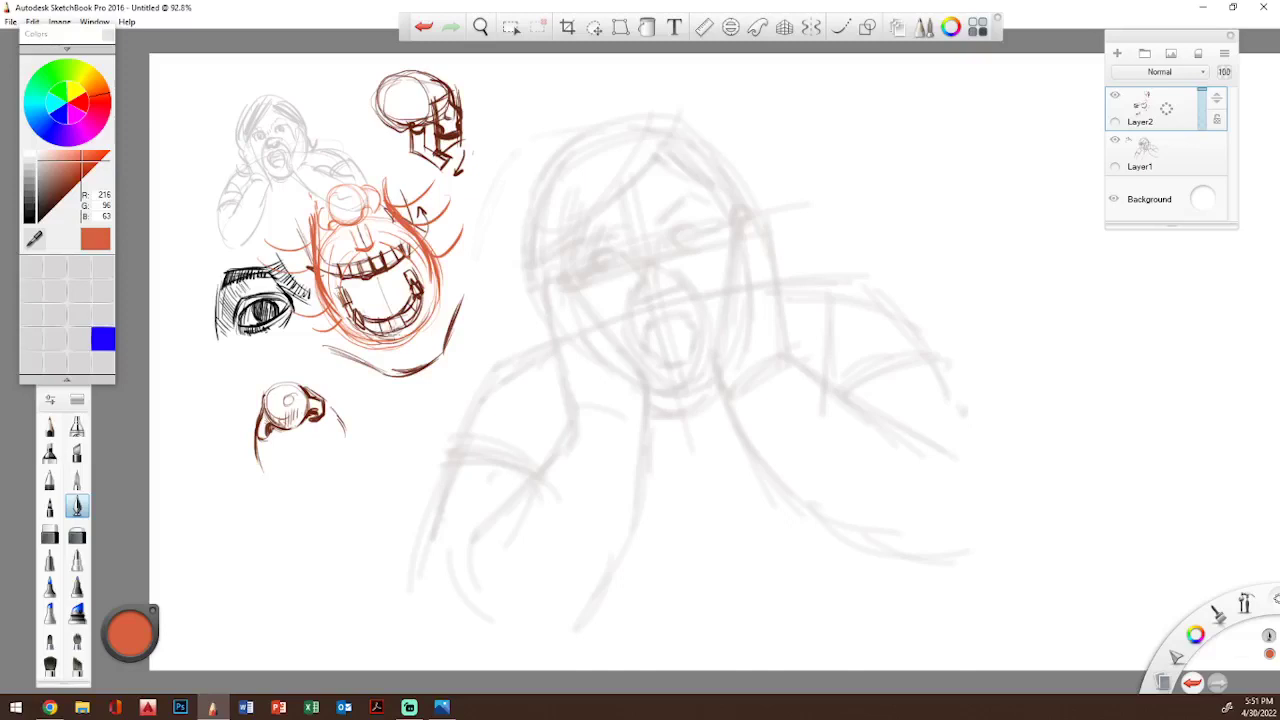
- Add a rounded oval chin below the lower lip of the mouth study, with jaw lines extending from it on both sides
{"action": "left_click_drag", "start_coordinate": [400, 342], "coordinate": [428, 328]}
{"action": "mouse_move", "coordinate": [378, 362]}
{"action": "left_mouse_down"}
{"action": "mouse_move", "coordinate": [398, 386]}
{"action": "mouse_move", "coordinate": [432, 373]}
{"action": "mouse_move", "coordinate": [439, 343]}
{"action": "mouse_move", "coordinate": [427, 337]}
{"action": "mouse_move", "coordinate": [446, 355]}
{"action": "mouse_move", "coordinate": [424, 381]}
{"action": "mouse_move", "coordinate": [386, 384]}
{"action": "mouse_move", "coordinate": [388, 354]}
{"action": "mouse_move", "coordinate": [426, 338]}
{"action": "mouse_move", "coordinate": [409, 382]}
{"action": "left_mouse_up"}
{"action": "left_click_drag", "start_coordinate": [405, 338], "coordinate": [380, 380]}
{"action": "left_click_drag", "start_coordinate": [446, 340], "coordinate": [420, 380]}
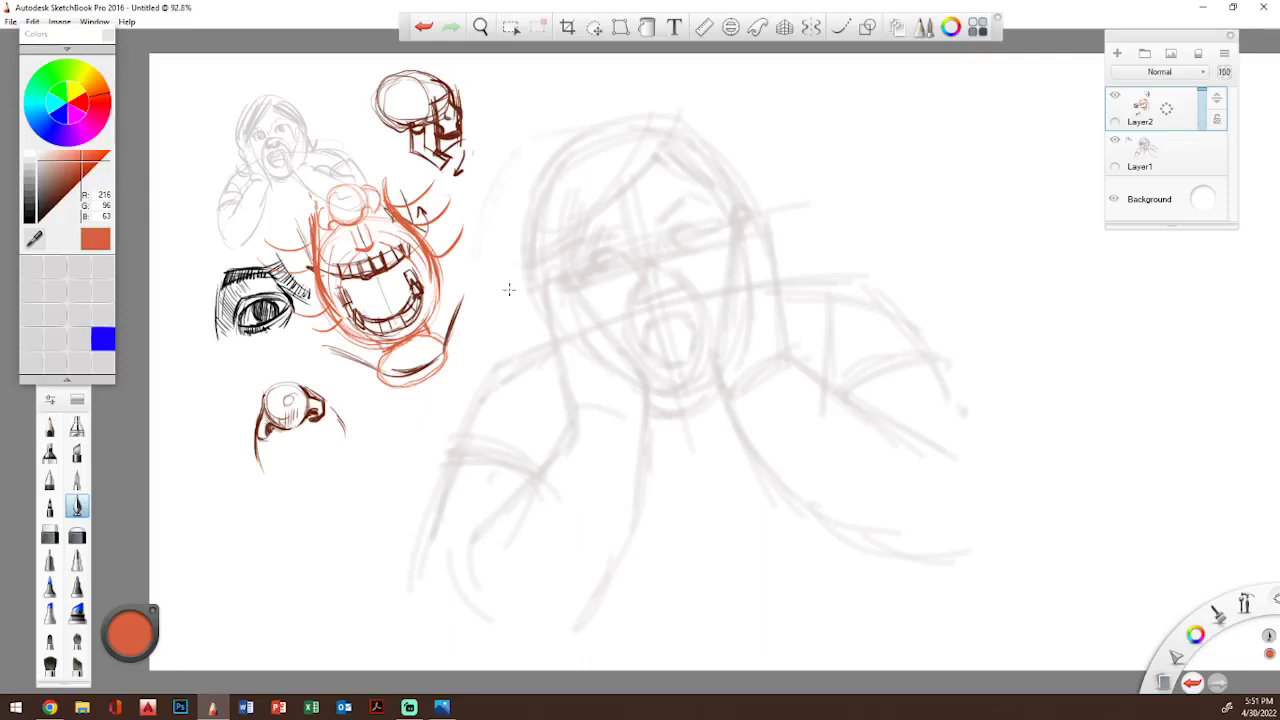
{"action": "left_click_drag", "start_coordinate": [448, 356], "coordinate": [468, 302]}
{"action": "mouse_move", "coordinate": [405, 356]}
{"action": "left_mouse_down"}
{"action": "mouse_move", "coordinate": [388, 382]}
{"action": "mouse_move", "coordinate": [362, 374]}
{"action": "left_mouse_up"}
{"action": "left_click_drag", "start_coordinate": [386, 383], "coordinate": [432, 375]}
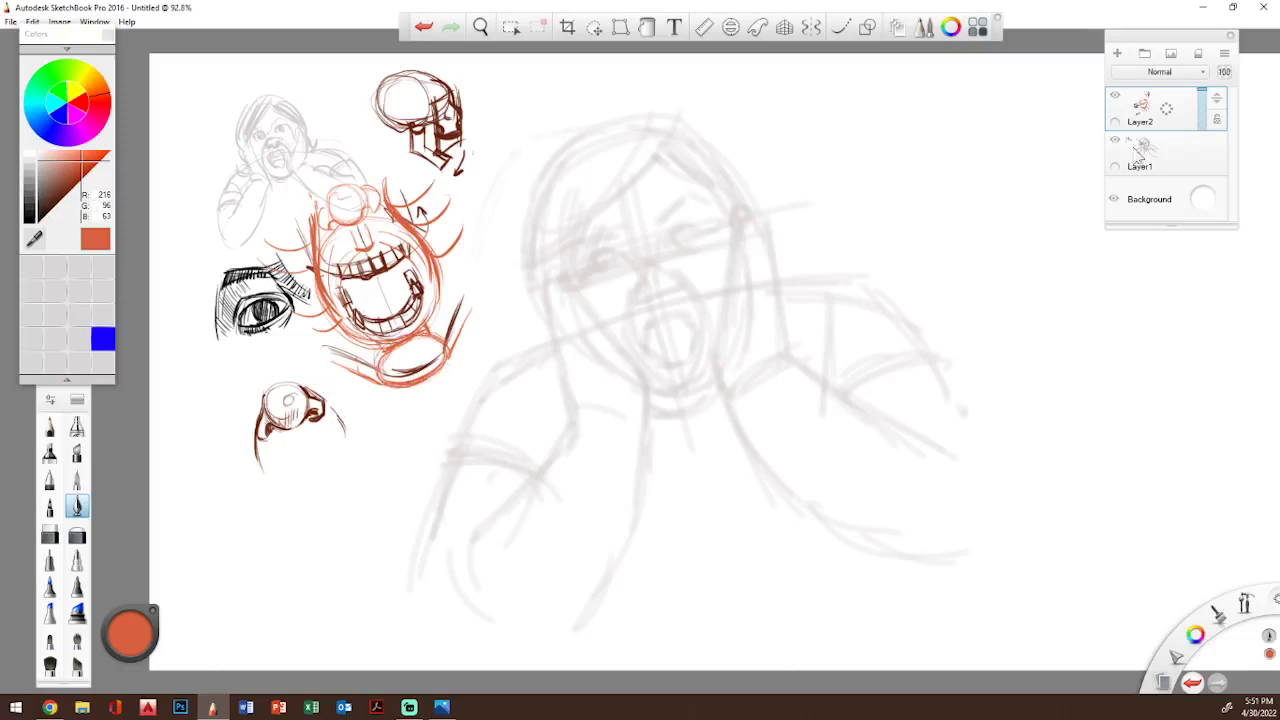
- Fade the sketches by setting Layer2's opacity to 50 and Layer1's to 22, and add a new layer on top
{"action": "left_click_drag", "start_coordinate": [1204, 98], "coordinate": [1210, 118]}
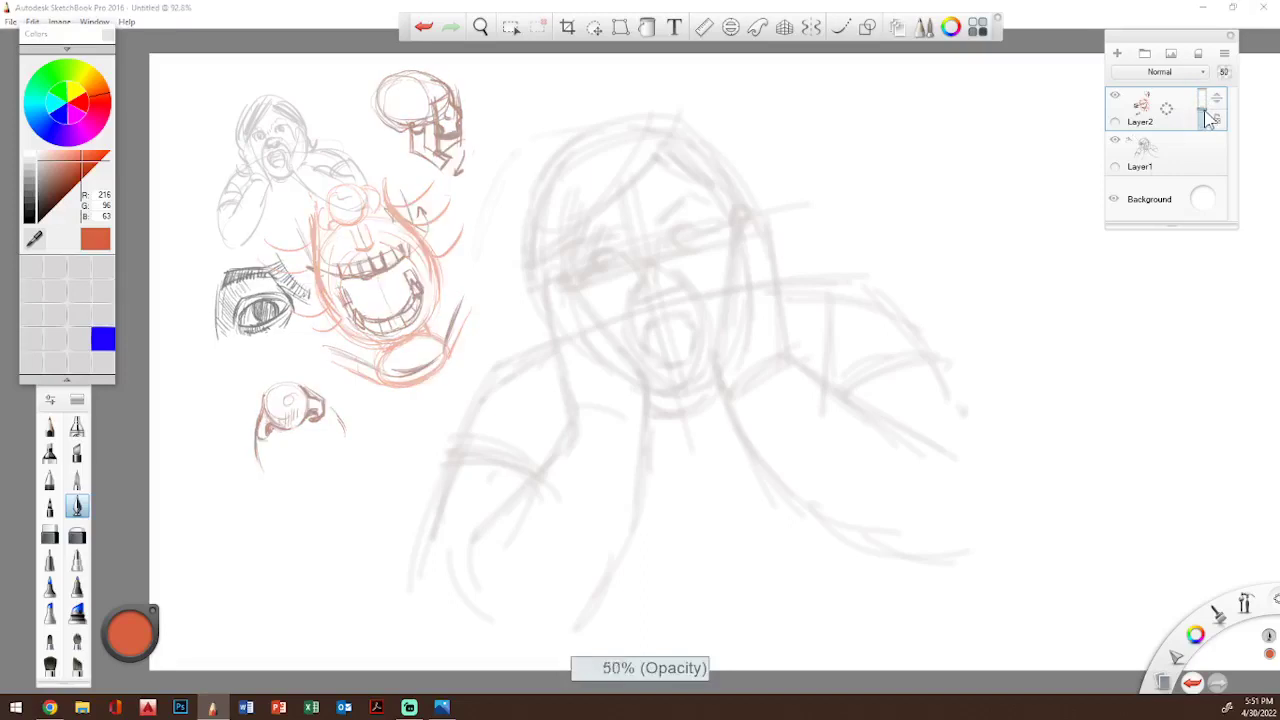
{"action": "left_click", "coordinate": [1188, 152]}
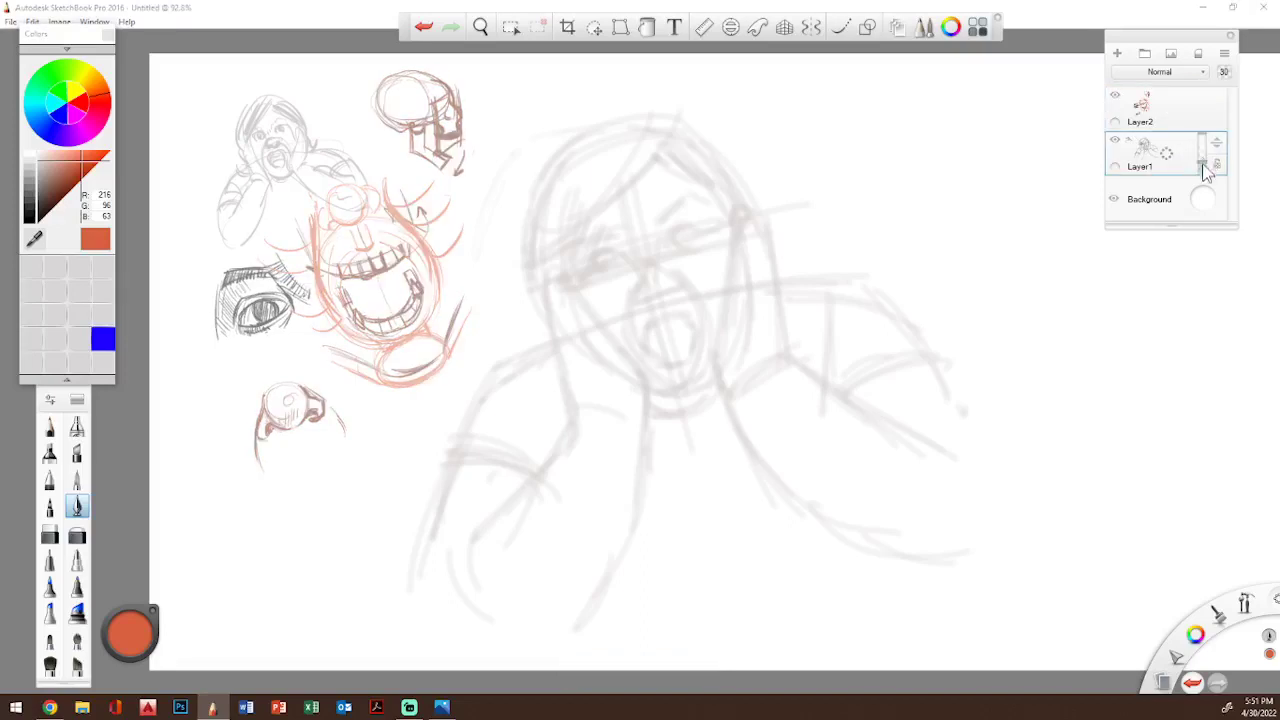
{"action": "left_click_drag", "start_coordinate": [1205, 170], "coordinate": [1204, 170]}
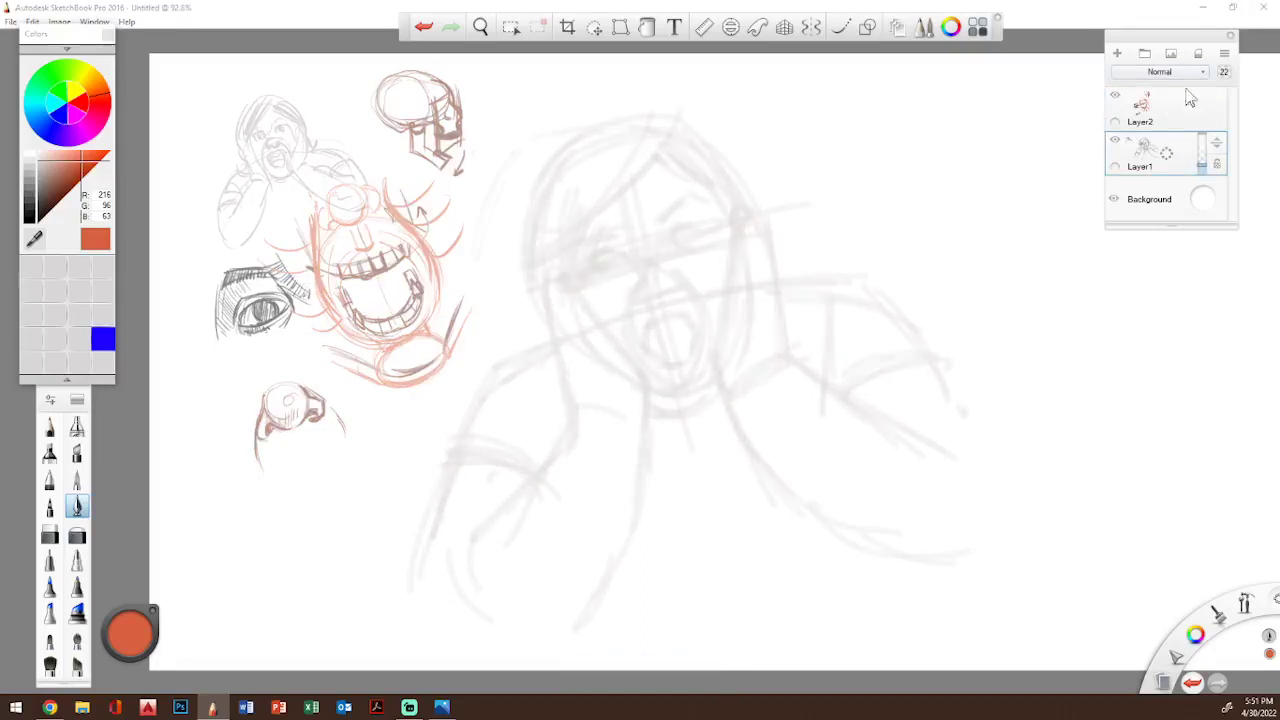
{"action": "left_click", "coordinate": [1118, 55]}
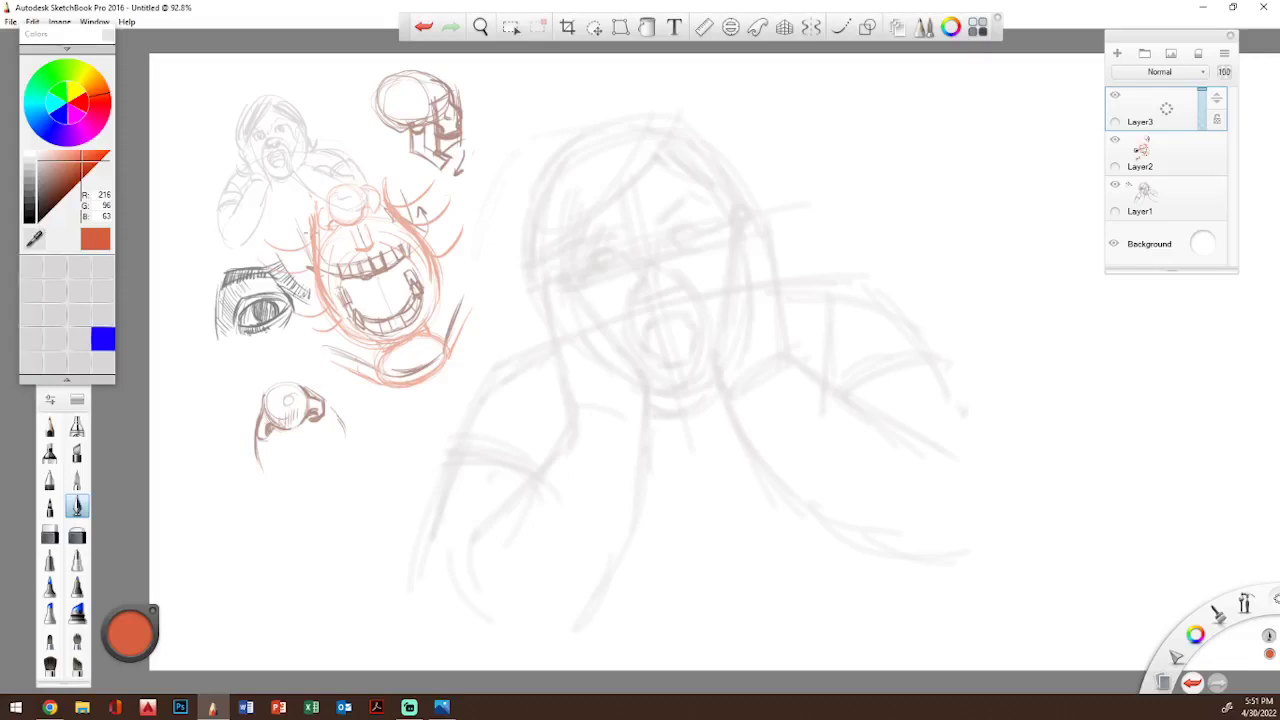
- Set the brush colour to dark brown (RGB 60, 31, 23) and ink the upper lip and upper teeth over the mouth study
{"action": "left_click", "coordinate": [42, 212]}
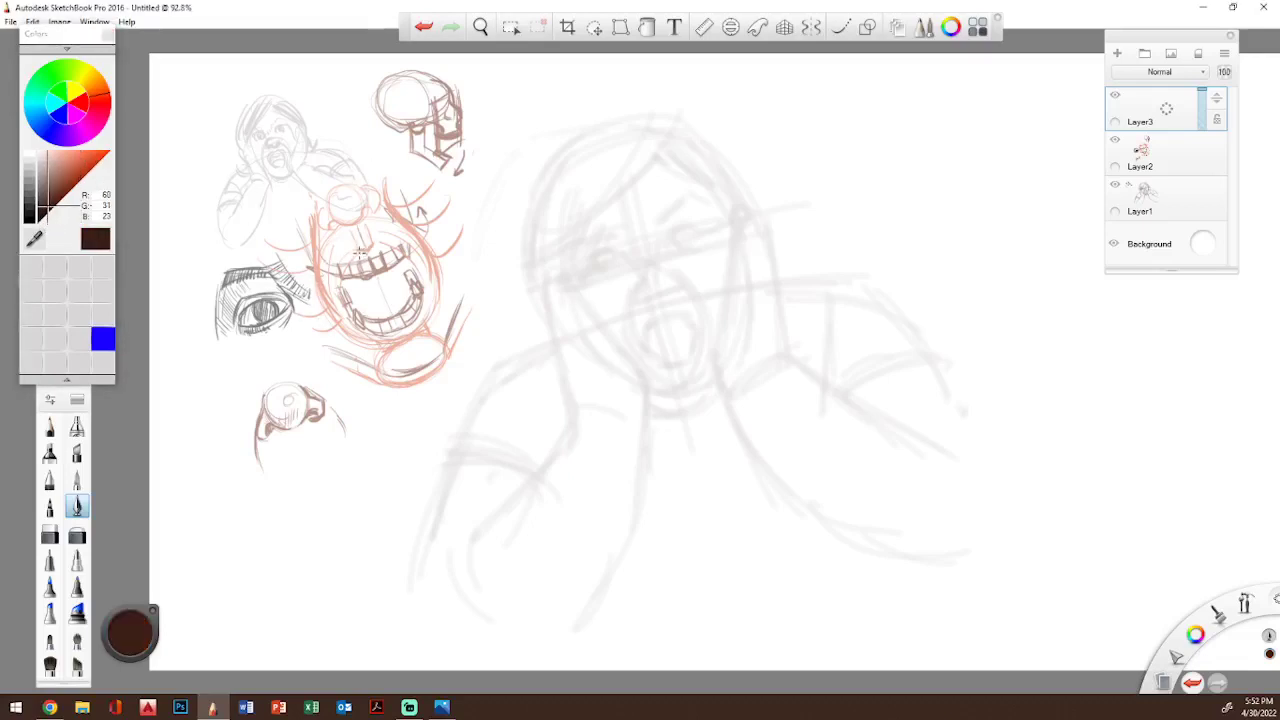
{"action": "left_click_drag", "start_coordinate": [353, 251], "coordinate": [376, 240]}
{"action": "mouse_move", "coordinate": [338, 300]}
{"action": "left_mouse_down"}
{"action": "mouse_move", "coordinate": [354, 260]}
{"action": "mouse_move", "coordinate": [340, 274]}
{"action": "left_mouse_up"}
{"action": "mouse_move", "coordinate": [384, 248]}
{"action": "left_mouse_down"}
{"action": "mouse_move", "coordinate": [410, 272]}
{"action": "mouse_move", "coordinate": [360, 255]}
{"action": "mouse_move", "coordinate": [394, 244]}
{"action": "mouse_move", "coordinate": [412, 264]}
{"action": "mouse_move", "coordinate": [356, 250]}
{"action": "mouse_move", "coordinate": [340, 268]}
{"action": "mouse_move", "coordinate": [344, 256]}
{"action": "mouse_move", "coordinate": [353, 276]}
{"action": "mouse_move", "coordinate": [400, 262]}
{"action": "left_mouse_up"}
{"action": "key", "text": "ctrl+z"}
{"action": "key", "text": "ctrl+z"}
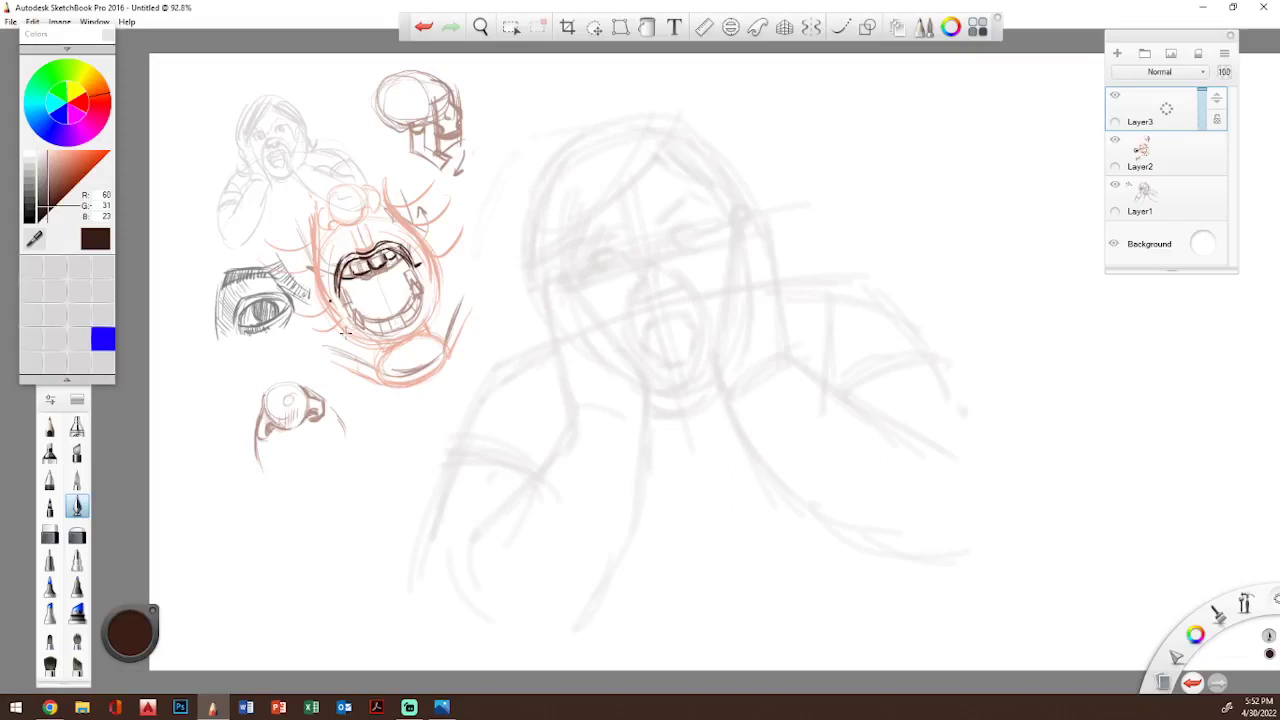
{"action": "left_click_drag", "start_coordinate": [357, 301], "coordinate": [360, 314]}
- Fade Layer2 to an opacity of 30 and return to Layer3 for drawing
{"action": "left_click", "coordinate": [1190, 160]}
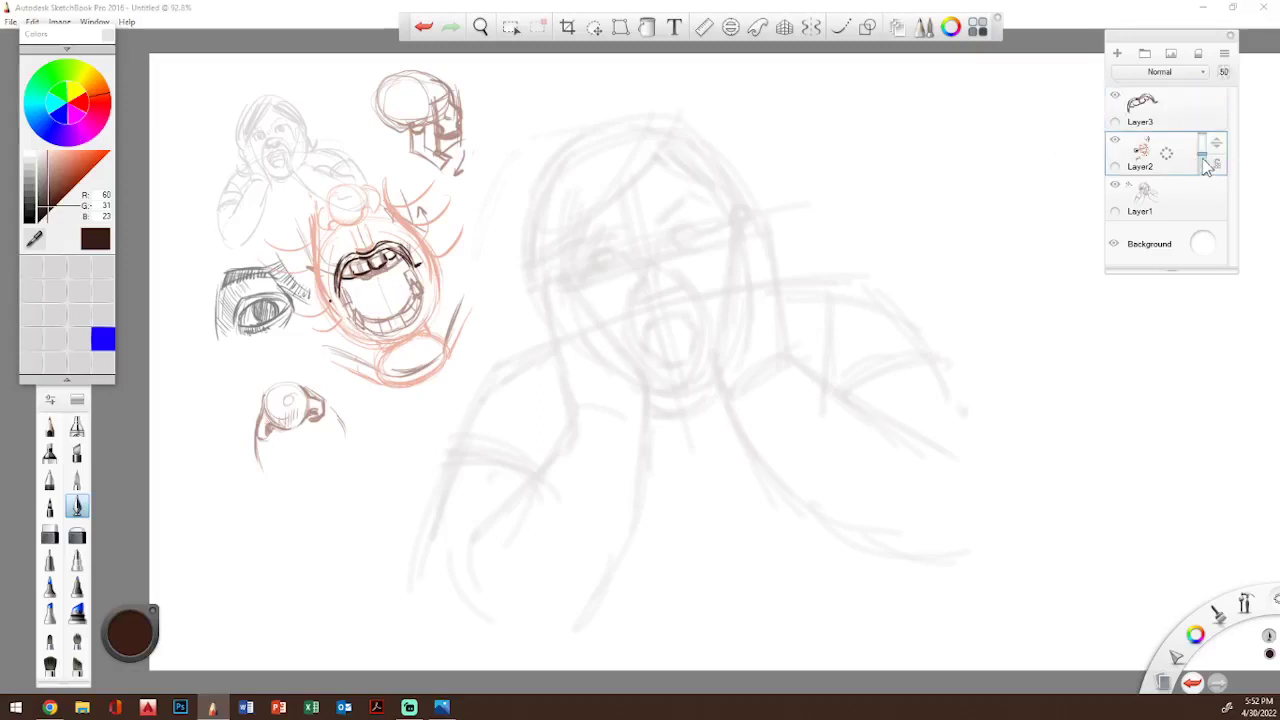
{"action": "mouse_move", "coordinate": [1205, 162]}
{"action": "left_mouse_down"}
{"action": "mouse_move", "coordinate": [1207, 173]}
{"action": "mouse_move", "coordinate": [1201, 163]}
{"action": "left_mouse_up"}
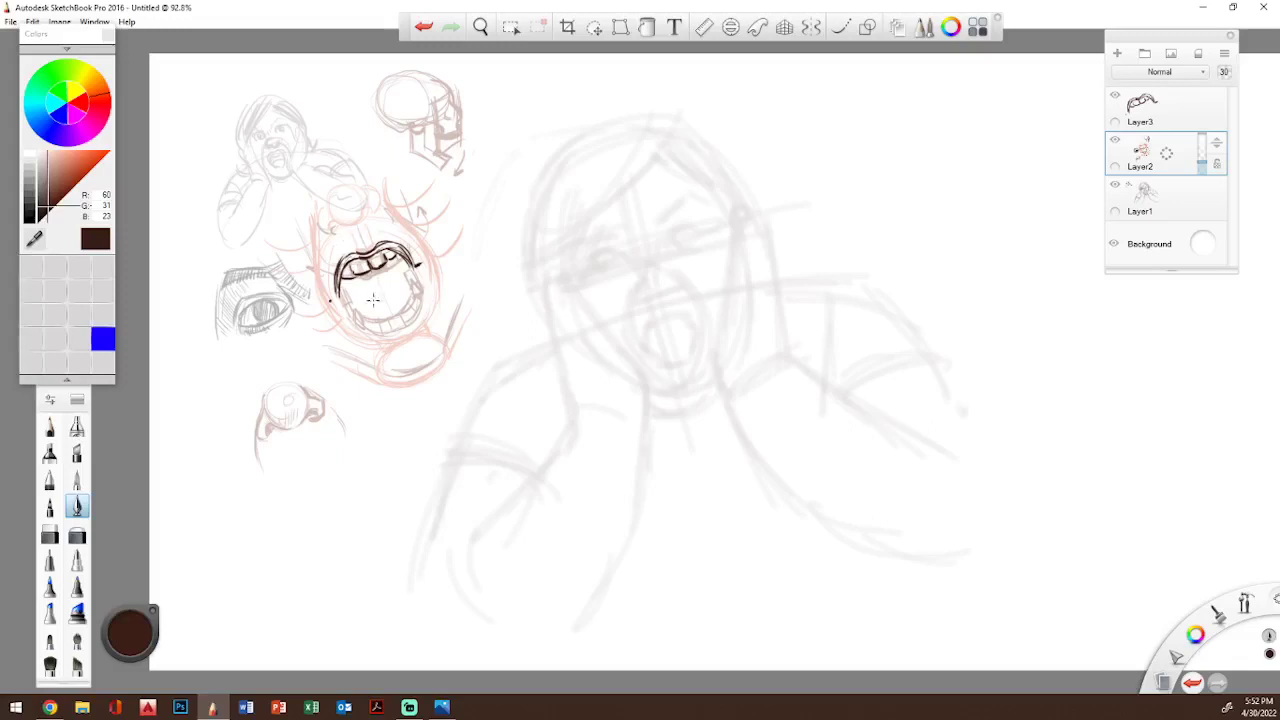
{"action": "left_click", "coordinate": [1188, 114]}
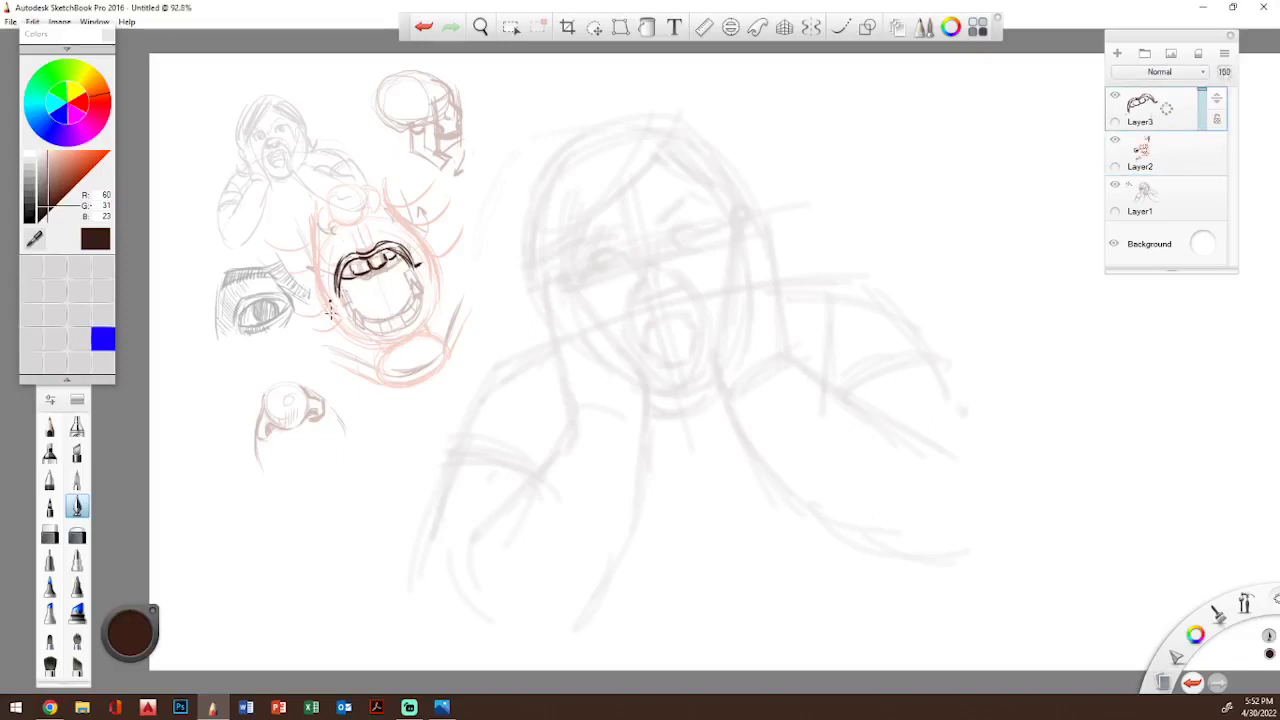
- Outline the sides, lower lip and inner opening of the mouth study, and hatch the shadow behind the upper teeth
{"action": "mouse_move", "coordinate": [341, 301]}
{"action": "left_mouse_down"}
{"action": "mouse_move", "coordinate": [370, 329]}
{"action": "mouse_move", "coordinate": [350, 342]}
{"action": "mouse_move", "coordinate": [350, 312]}
{"action": "mouse_move", "coordinate": [331, 301]}
{"action": "mouse_move", "coordinate": [366, 326]}
{"action": "mouse_move", "coordinate": [342, 294]}
{"action": "mouse_move", "coordinate": [376, 326]}
{"action": "mouse_move", "coordinate": [416, 298]}
{"action": "mouse_move", "coordinate": [406, 304]}
{"action": "left_mouse_up"}
{"action": "mouse_move", "coordinate": [416, 258]}
{"action": "left_mouse_down"}
{"action": "mouse_move", "coordinate": [408, 318]}
{"action": "mouse_move", "coordinate": [386, 336]}
{"action": "mouse_move", "coordinate": [420, 310]}
{"action": "mouse_move", "coordinate": [410, 322]}
{"action": "mouse_move", "coordinate": [404, 300]}
{"action": "left_mouse_up"}
{"action": "left_click_drag", "start_coordinate": [424, 288], "coordinate": [418, 300]}
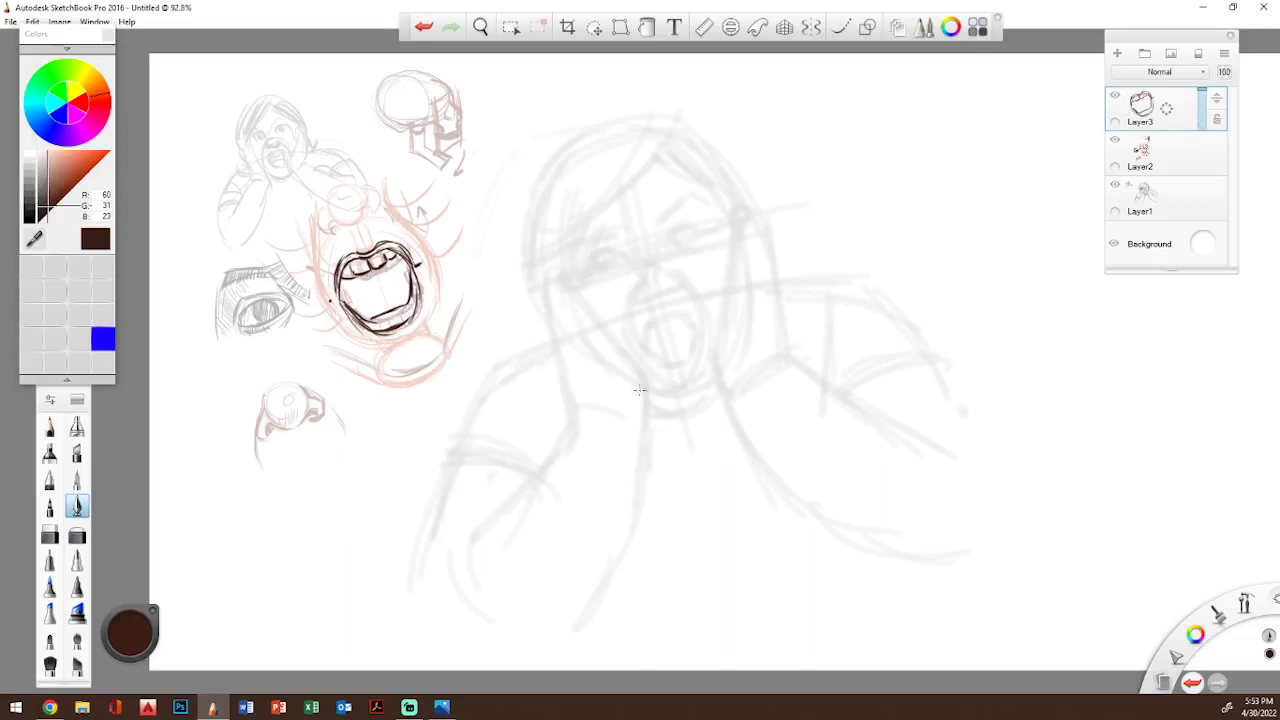
{"action": "left_click_drag", "start_coordinate": [342, 298], "coordinate": [410, 266]}
{"action": "mouse_move", "coordinate": [332, 290]}
{"action": "left_mouse_down"}
{"action": "mouse_move", "coordinate": [346, 270]}
{"action": "mouse_move", "coordinate": [384, 266]}
{"action": "left_mouse_up"}
{"action": "left_click_drag", "start_coordinate": [376, 284], "coordinate": [408, 256]}
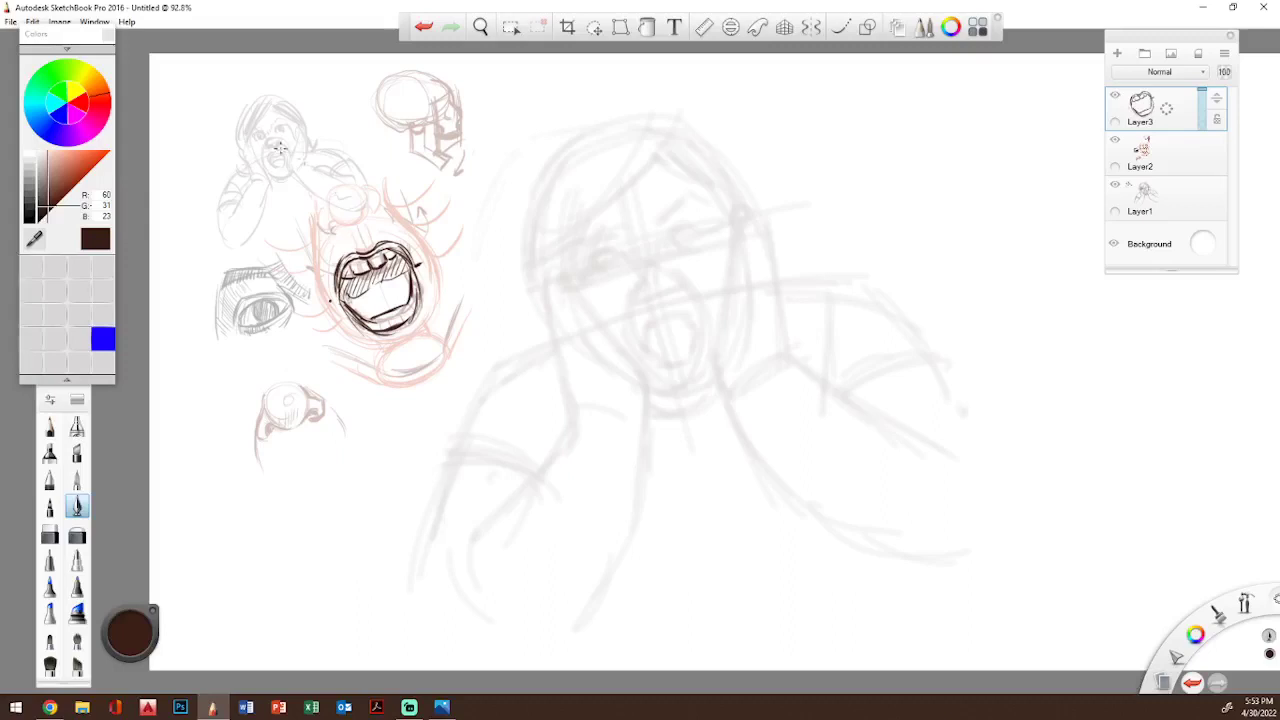
- Draw a circle around the small figure's face, a tilted ellipse and a tilted box on either side of it, and hatch the eye study's brow
{"action": "mouse_move", "coordinate": [280, 175]}
{"action": "left_mouse_down"}
{"action": "mouse_move", "coordinate": [238, 152]}
{"action": "mouse_move", "coordinate": [280, 104]}
{"action": "mouse_move", "coordinate": [272, 177]}
{"action": "left_mouse_up"}
{"action": "mouse_move", "coordinate": [334, 145]}
{"action": "left_mouse_down"}
{"action": "mouse_move", "coordinate": [298, 90]}
{"action": "mouse_move", "coordinate": [339, 101]}
{"action": "mouse_move", "coordinate": [318, 130]}
{"action": "mouse_move", "coordinate": [312, 77]}
{"action": "mouse_move", "coordinate": [338, 140]}
{"action": "left_mouse_up"}
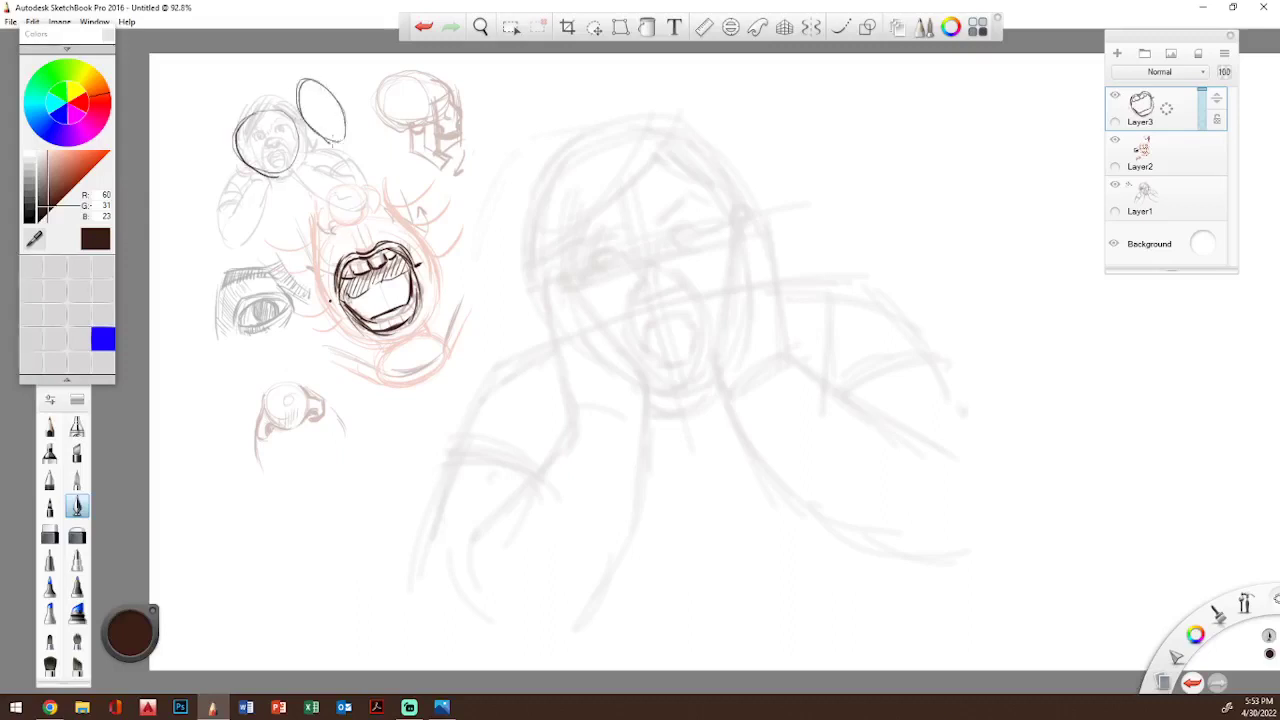
{"action": "left_click_drag", "start_coordinate": [313, 84], "coordinate": [330, 146]}
{"action": "mouse_move", "coordinate": [186, 162]}
{"action": "left_mouse_down"}
{"action": "mouse_move", "coordinate": [238, 196]}
{"action": "mouse_move", "coordinate": [222, 210]}
{"action": "mouse_move", "coordinate": [180, 167]}
{"action": "left_mouse_up"}
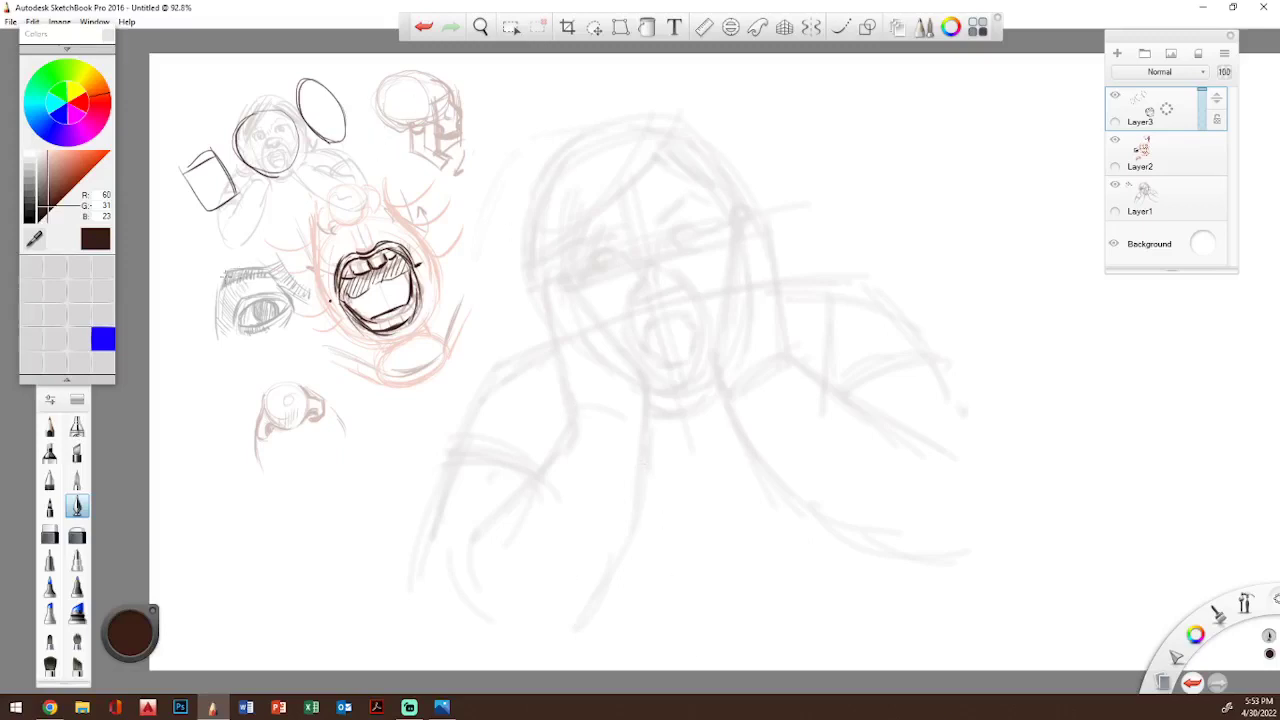
{"action": "mouse_move", "coordinate": [222, 284]}
{"action": "left_mouse_down"}
{"action": "mouse_move", "coordinate": [257, 277]}
{"action": "mouse_move", "coordinate": [248, 271]}
{"action": "left_mouse_up"}
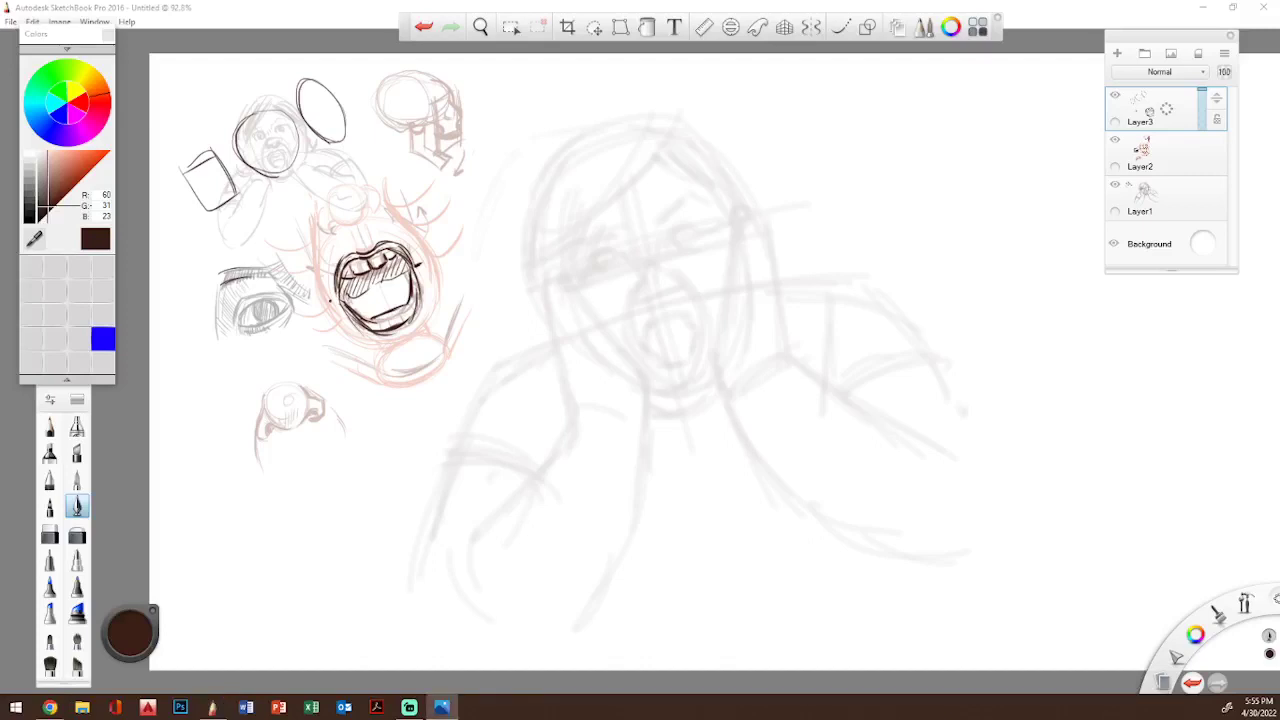
- Toggle Layer3 and Layer2 to compare the sketches, leave only Layer3 hidden, and add a new layer on top
{"action": "left_click", "coordinate": [344, 226]}
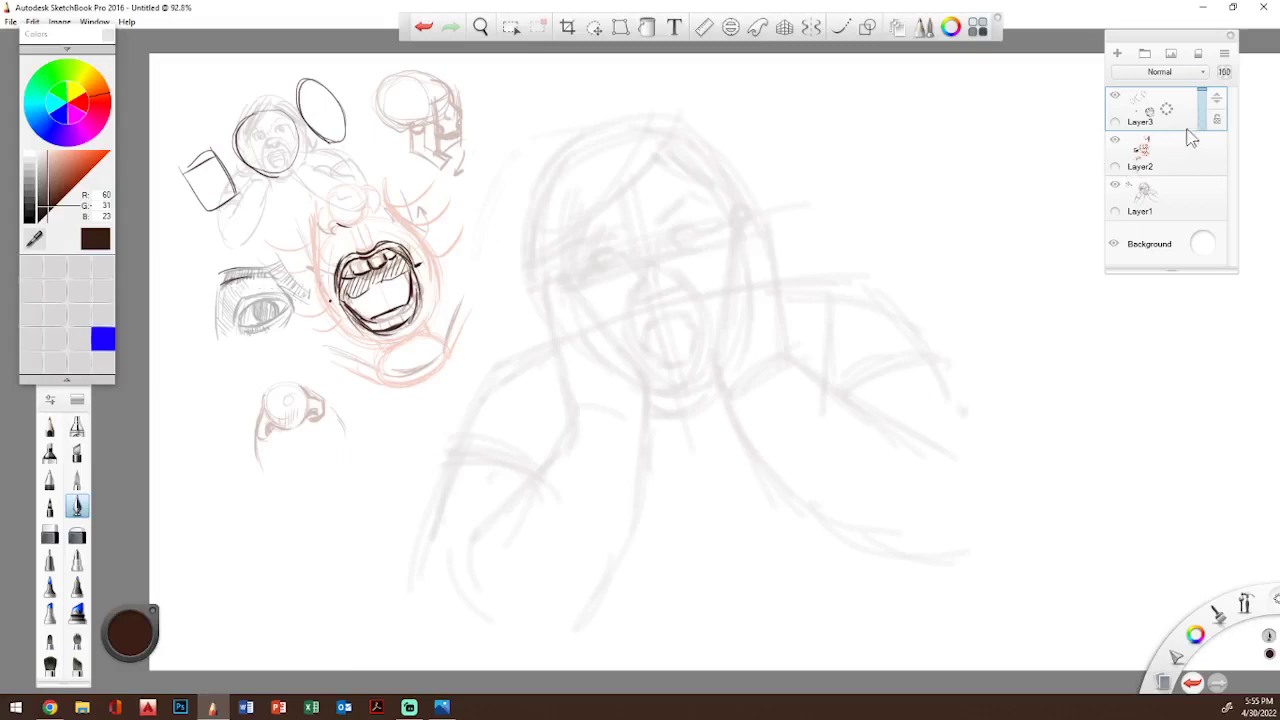
{"action": "left_click", "coordinate": [1115, 96]}
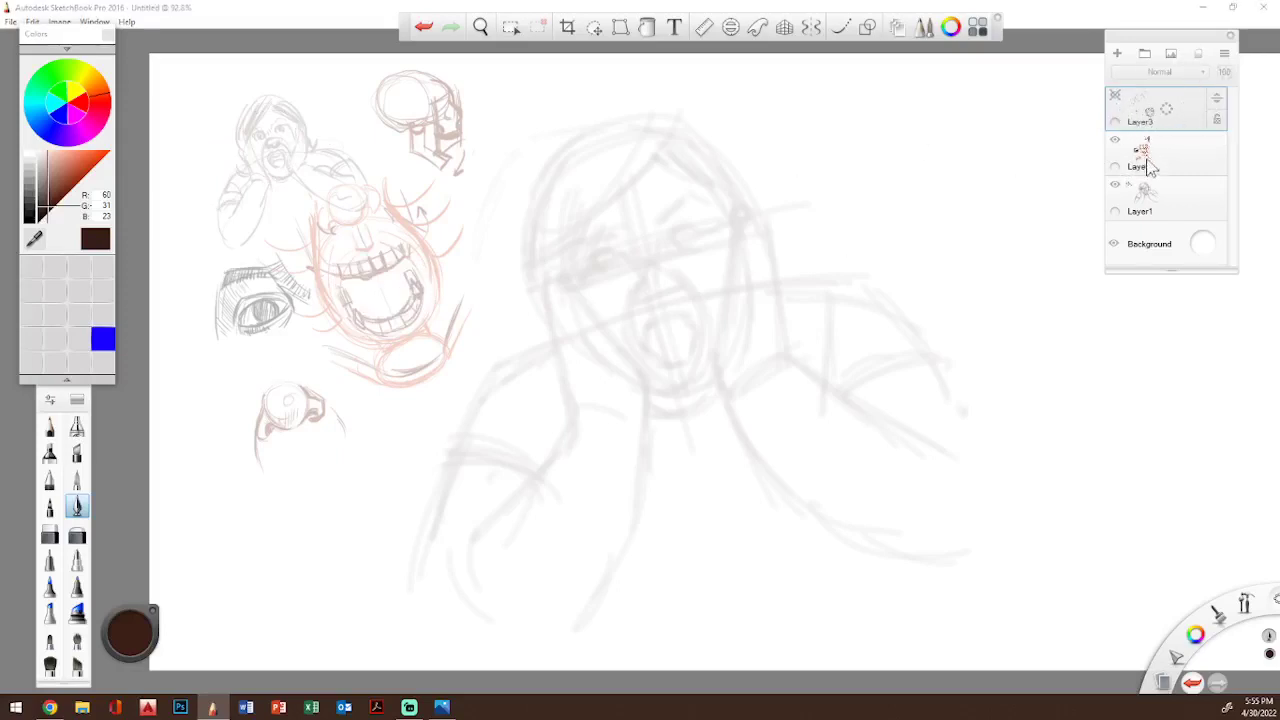
{"action": "left_click", "coordinate": [1115, 96]}
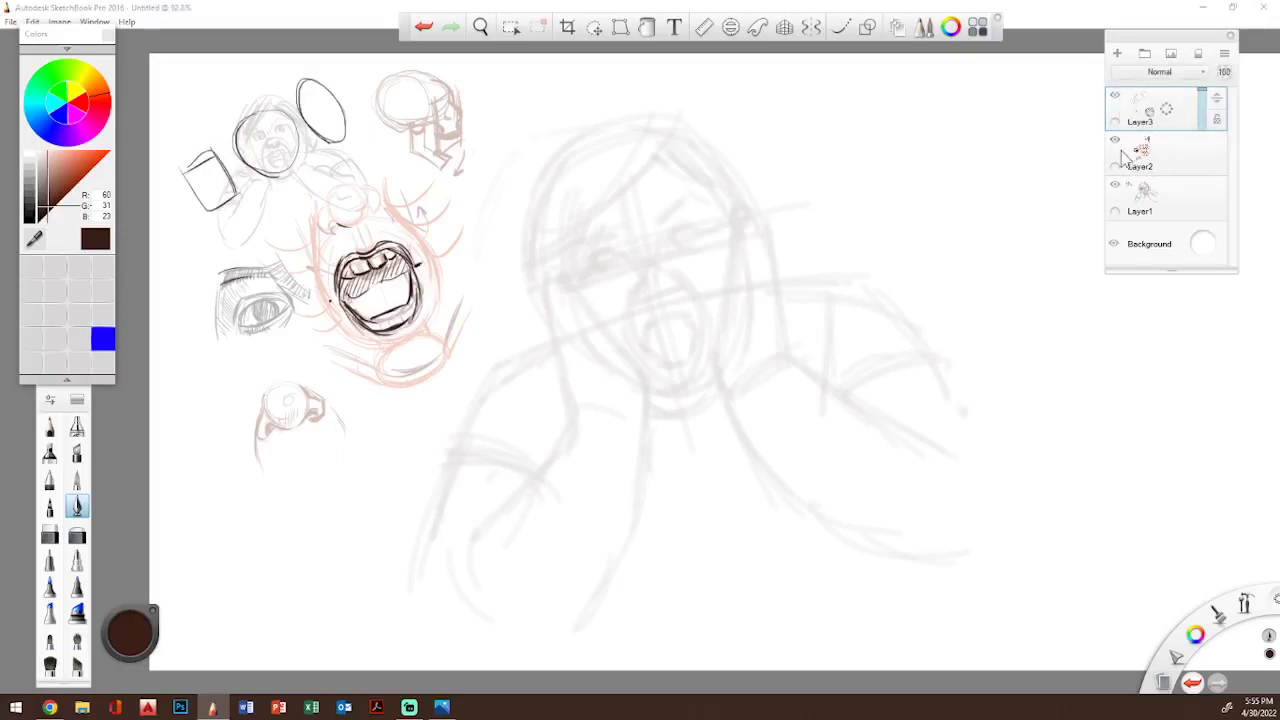
{"action": "left_click", "coordinate": [1116, 141]}
{"action": "left_click", "coordinate": [1116, 141]}
{"action": "left_click", "coordinate": [1116, 98]}
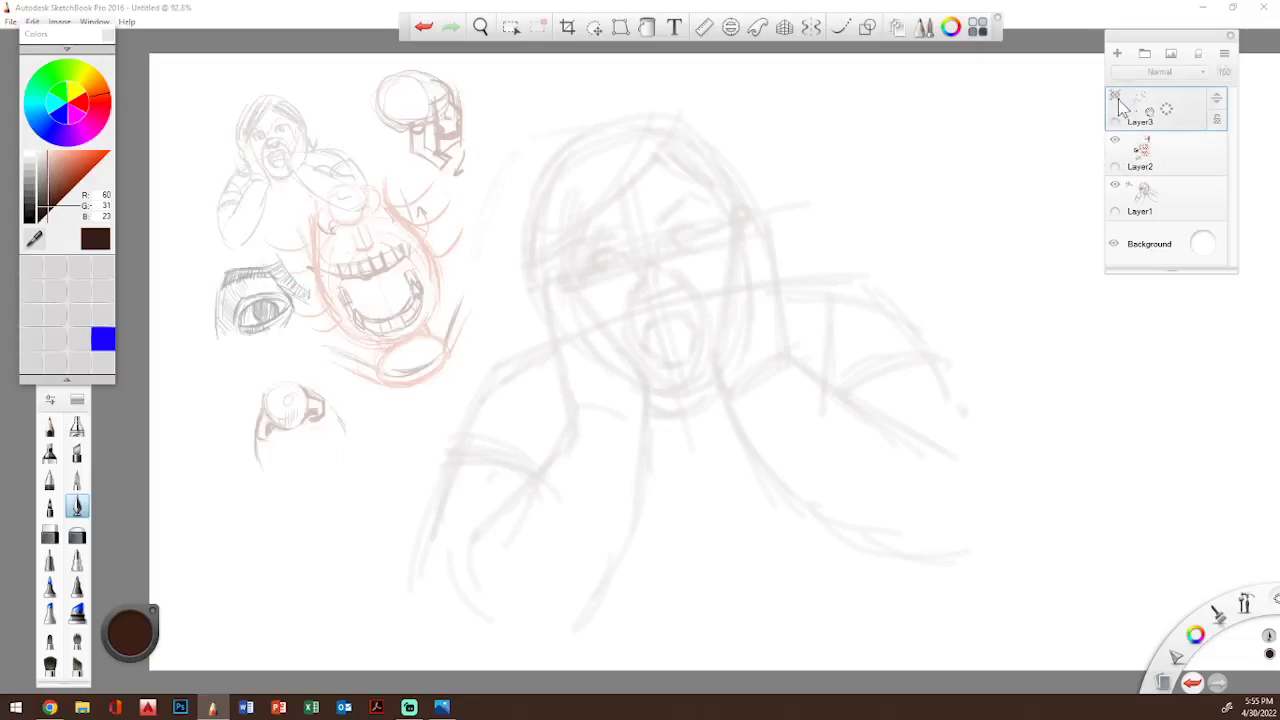
{"action": "left_click", "coordinate": [1114, 146]}
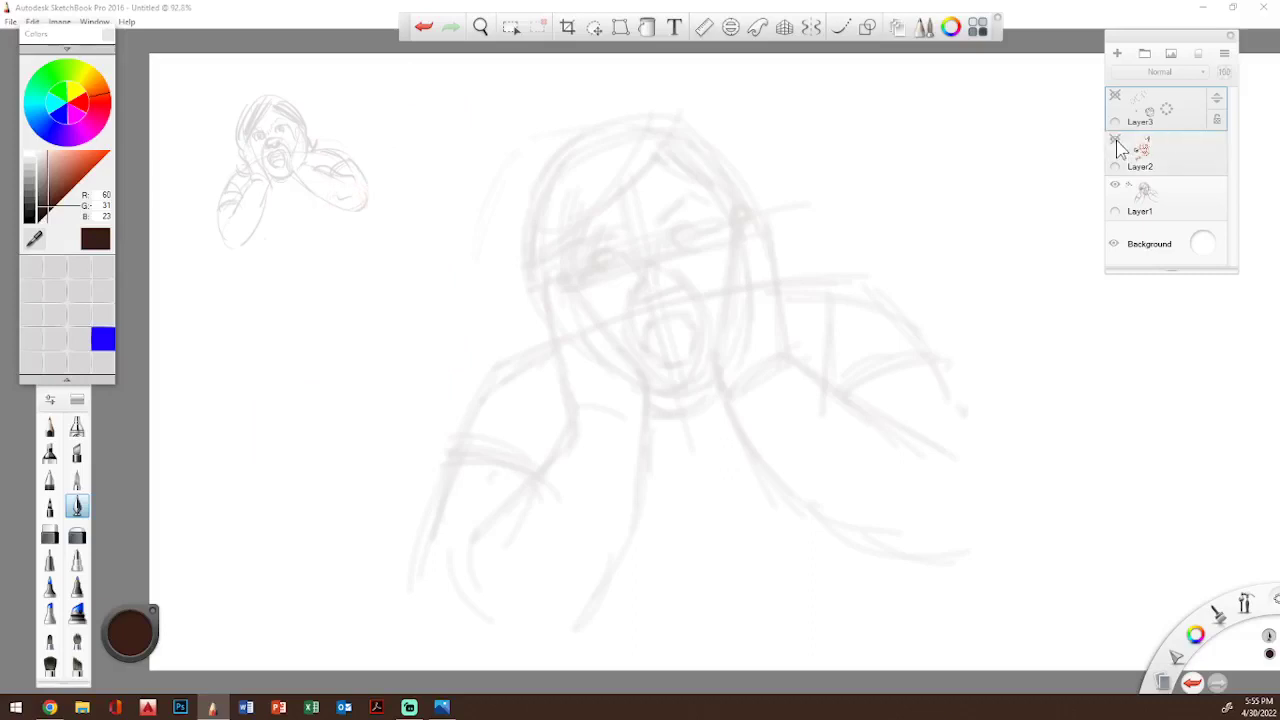
{"action": "left_click", "coordinate": [1114, 146]}
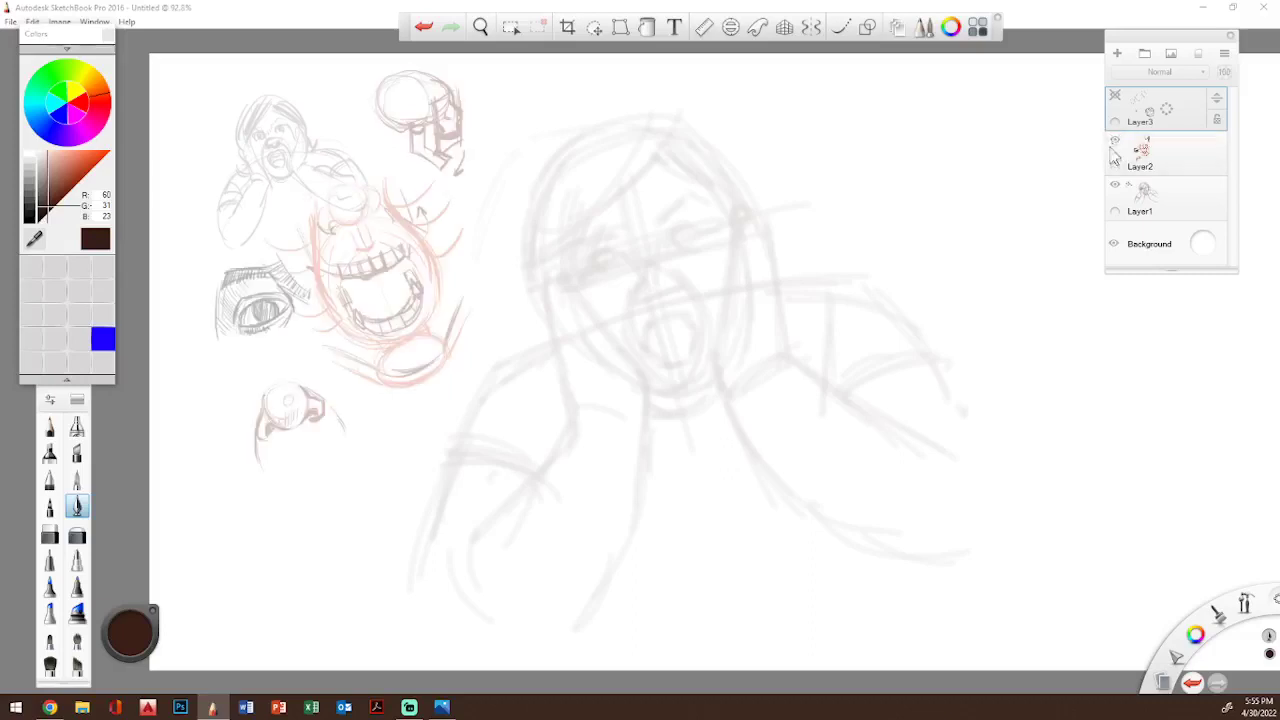
{"action": "left_click", "coordinate": [1117, 53]}
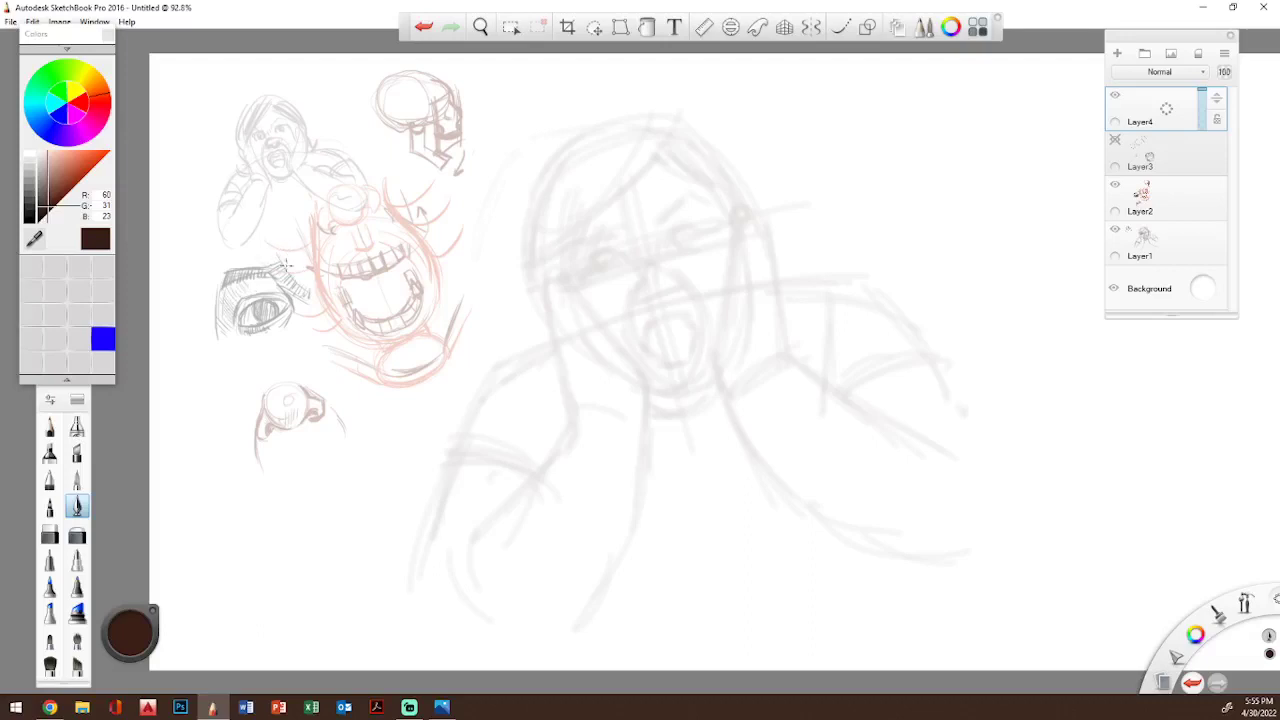
- Start a hand study above the eye study with short curved lines for the palm's outer edge and the finger bases
{"action": "mouse_move", "coordinate": [261, 254]}
{"action": "left_mouse_down"}
{"action": "mouse_move", "coordinate": [277, 273]}
{"action": "mouse_move", "coordinate": [255, 248]}
{"action": "mouse_move", "coordinate": [283, 243]}
{"action": "mouse_move", "coordinate": [280, 256]}
{"action": "left_mouse_up"}
{"action": "left_click_drag", "start_coordinate": [274, 232], "coordinate": [288, 262]}
{"action": "left_click_drag", "start_coordinate": [304, 212], "coordinate": [318, 242]}
{"action": "mouse_move", "coordinate": [244, 262]}
{"action": "left_mouse_down"}
{"action": "mouse_move", "coordinate": [224, 273]}
{"action": "mouse_move", "coordinate": [216, 230]}
{"action": "mouse_move", "coordinate": [250, 254]}
{"action": "left_mouse_up"}
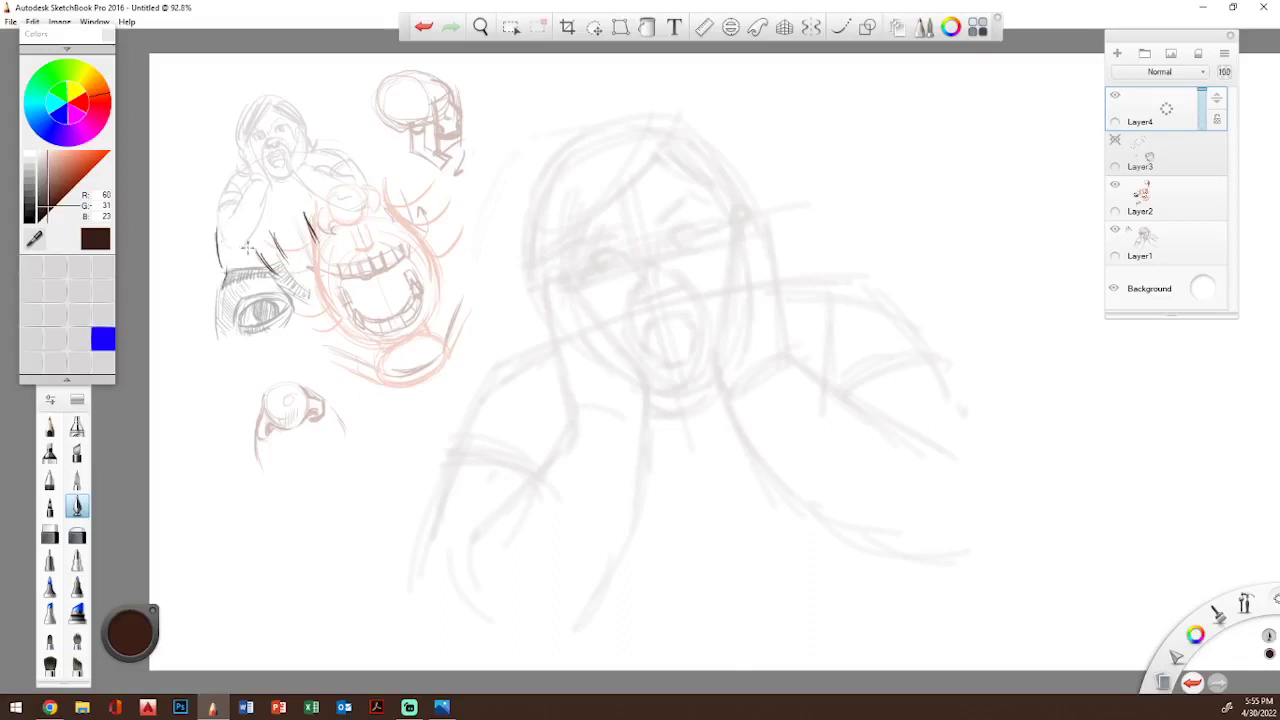
- Extend the hand study with long finger lines ending in pointed tips below the small figure's face
{"action": "mouse_move", "coordinate": [232, 198]}
{"action": "left_mouse_down"}
{"action": "mouse_move", "coordinate": [261, 243]}
{"action": "mouse_move", "coordinate": [247, 187]}
{"action": "left_mouse_up"}
{"action": "mouse_move", "coordinate": [247, 187]}
{"action": "left_mouse_down"}
{"action": "mouse_move", "coordinate": [242, 202]}
{"action": "mouse_move", "coordinate": [267, 183]}
{"action": "mouse_move", "coordinate": [263, 196]}
{"action": "left_mouse_up"}
{"action": "mouse_move", "coordinate": [267, 183]}
{"action": "left_mouse_down"}
{"action": "mouse_move", "coordinate": [305, 210]}
{"action": "mouse_move", "coordinate": [280, 170]}
{"action": "left_mouse_up"}
{"action": "mouse_move", "coordinate": [280, 170]}
{"action": "left_mouse_down"}
{"action": "mouse_move", "coordinate": [323, 193]}
{"action": "mouse_move", "coordinate": [298, 160]}
{"action": "left_mouse_up"}
{"action": "left_click_drag", "start_coordinate": [298, 162], "coordinate": [332, 198]}
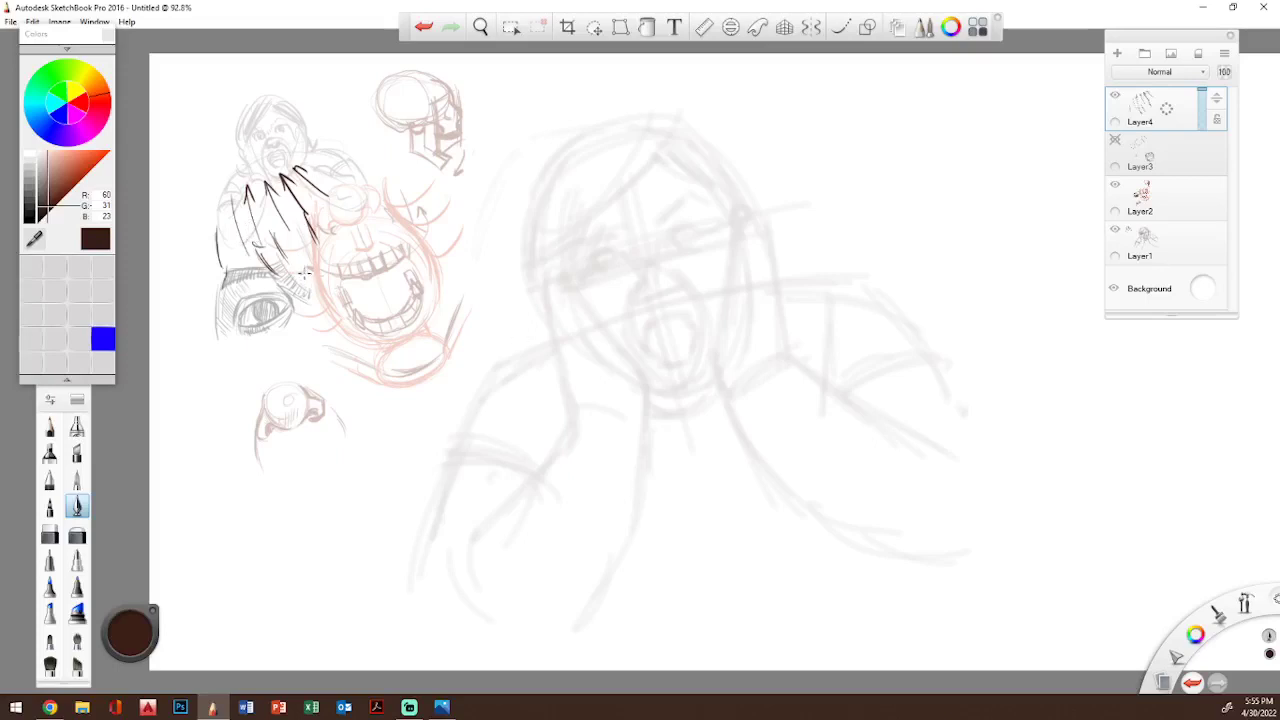
- Add the thumb to the inner side of the hand study and continue the hand's outer edge toward the wrist
{"action": "left_click_drag", "start_coordinate": [296, 260], "coordinate": [310, 282]}
{"action": "mouse_move", "coordinate": [314, 236]}
{"action": "left_mouse_down"}
{"action": "mouse_move", "coordinate": [330, 274]}
{"action": "mouse_move", "coordinate": [308, 255]}
{"action": "left_mouse_up"}
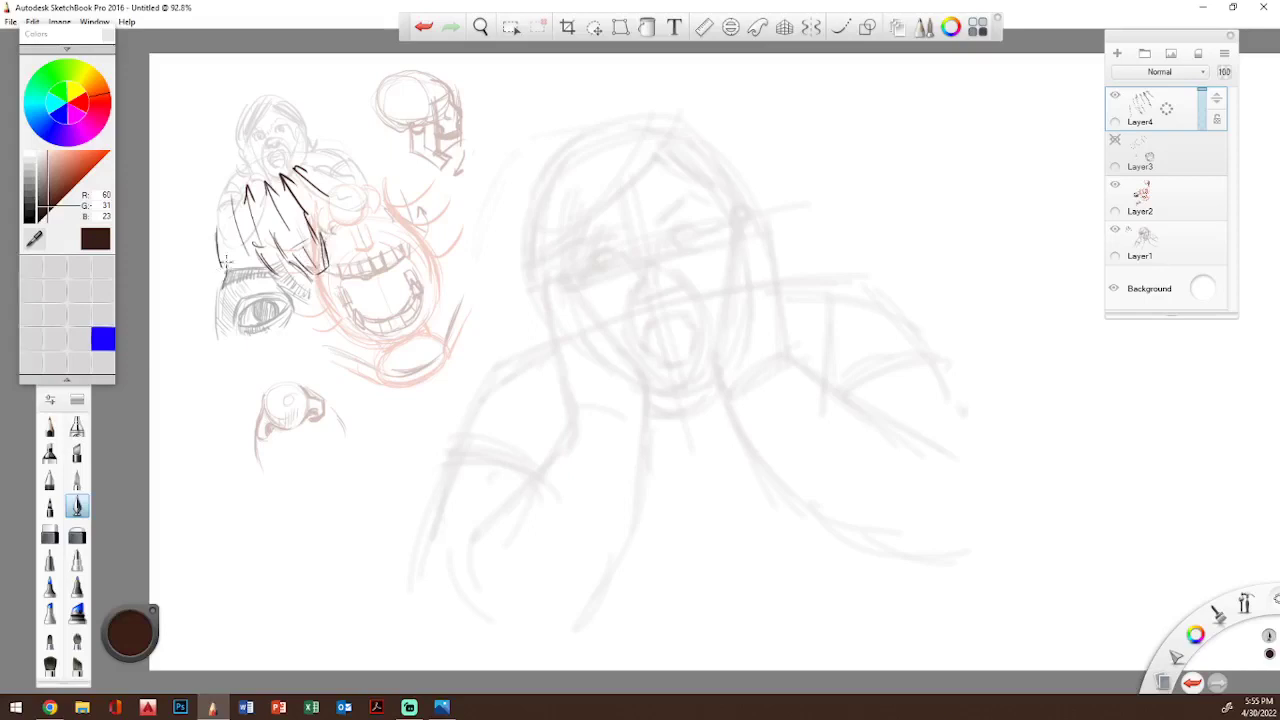
{"action": "left_click_drag", "start_coordinate": [226, 268], "coordinate": [281, 332]}
- Hide the study layers Layer4, Layer3 and Layer2, keep Layer1 visible, and add a new layer on top
{"action": "left_click", "coordinate": [1115, 96]}
{"action": "left_click", "coordinate": [1115, 140]}
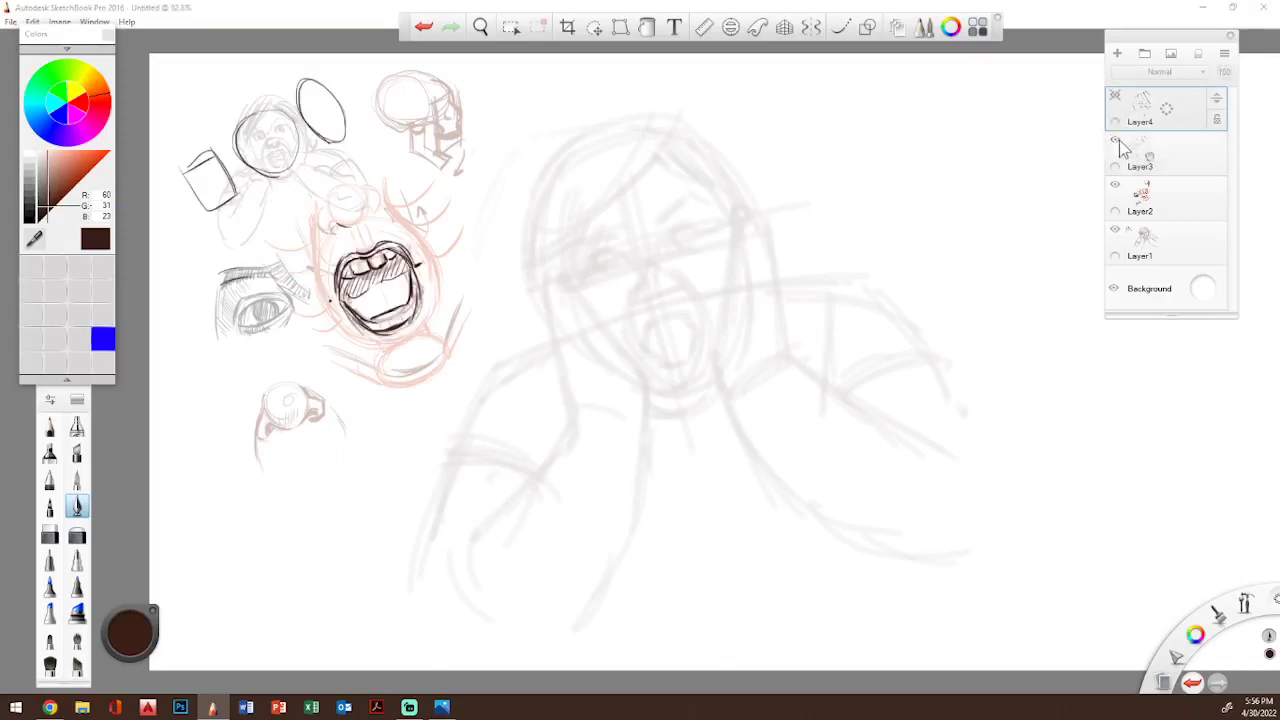
{"action": "left_click", "coordinate": [1115, 140]}
{"action": "left_click", "coordinate": [1115, 184]}
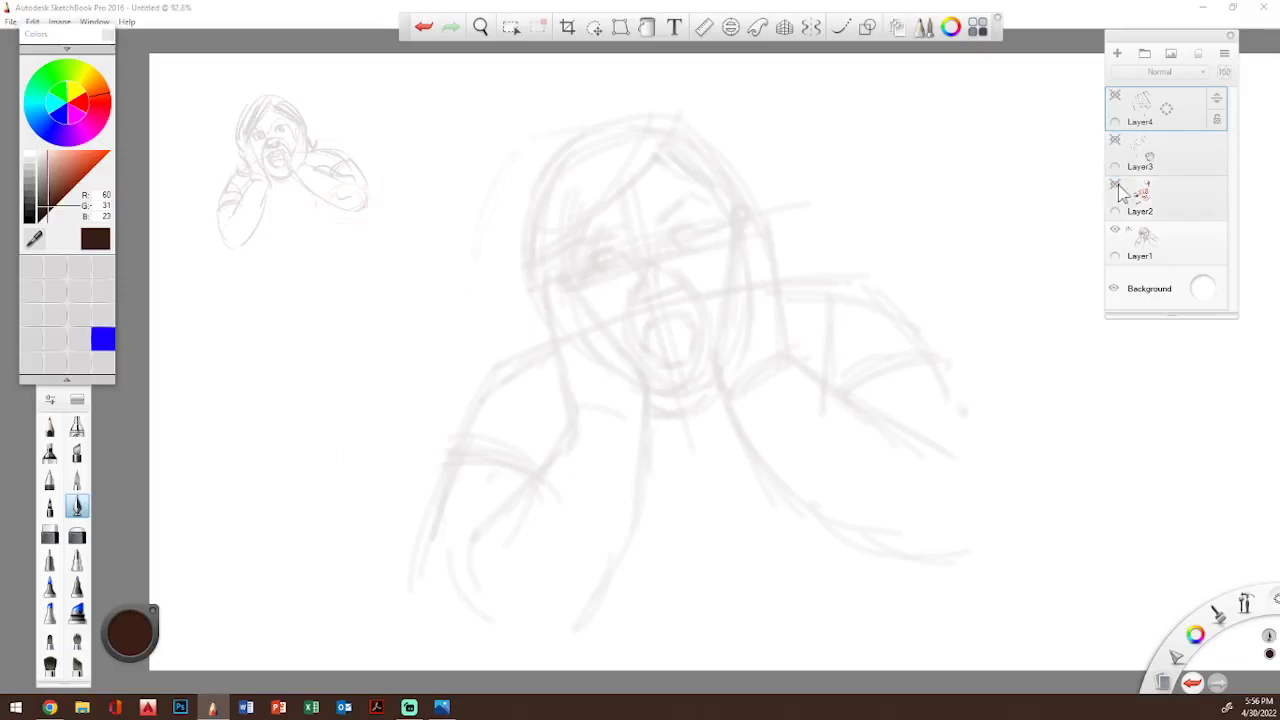
{"action": "left_click", "coordinate": [1115, 229]}
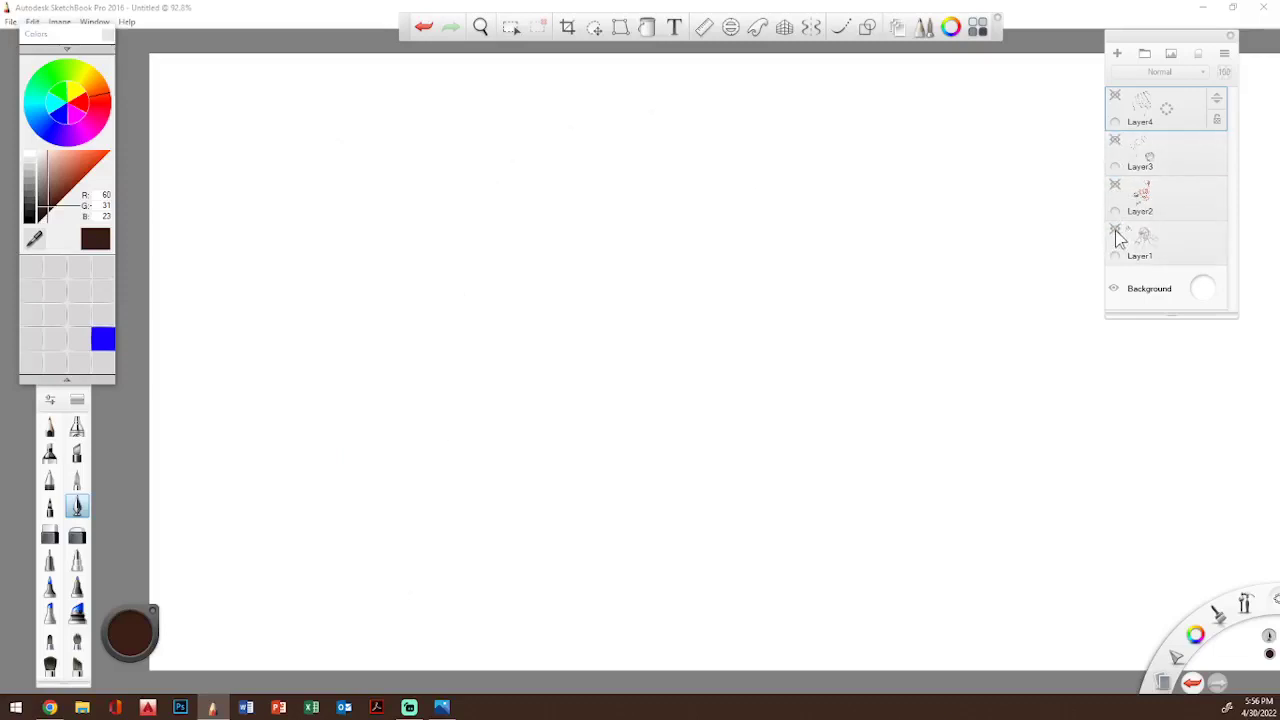
{"action": "left_click", "coordinate": [1115, 229]}
{"action": "left_click", "coordinate": [1117, 53]}
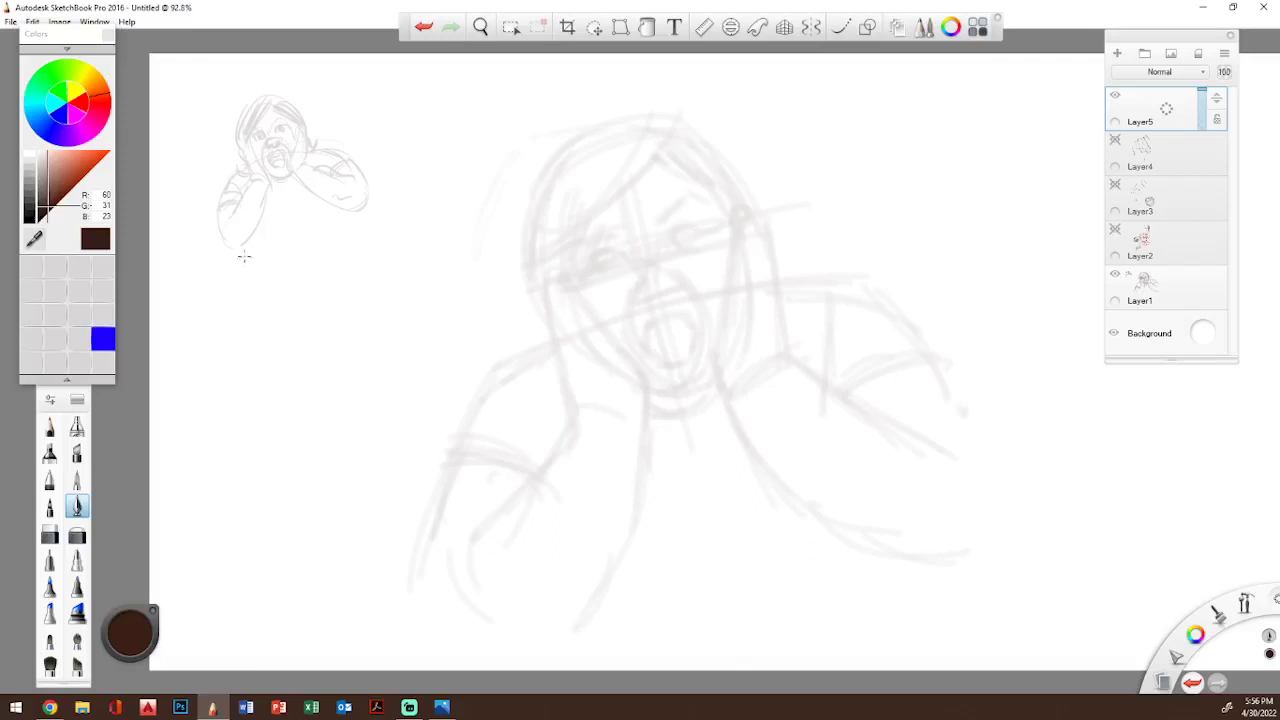
- Set the brush colour to light blue (RGB 74, 175, 211), mark both temples of the large head, and draw its left upper contour
{"action": "left_click", "coordinate": [38, 117]}
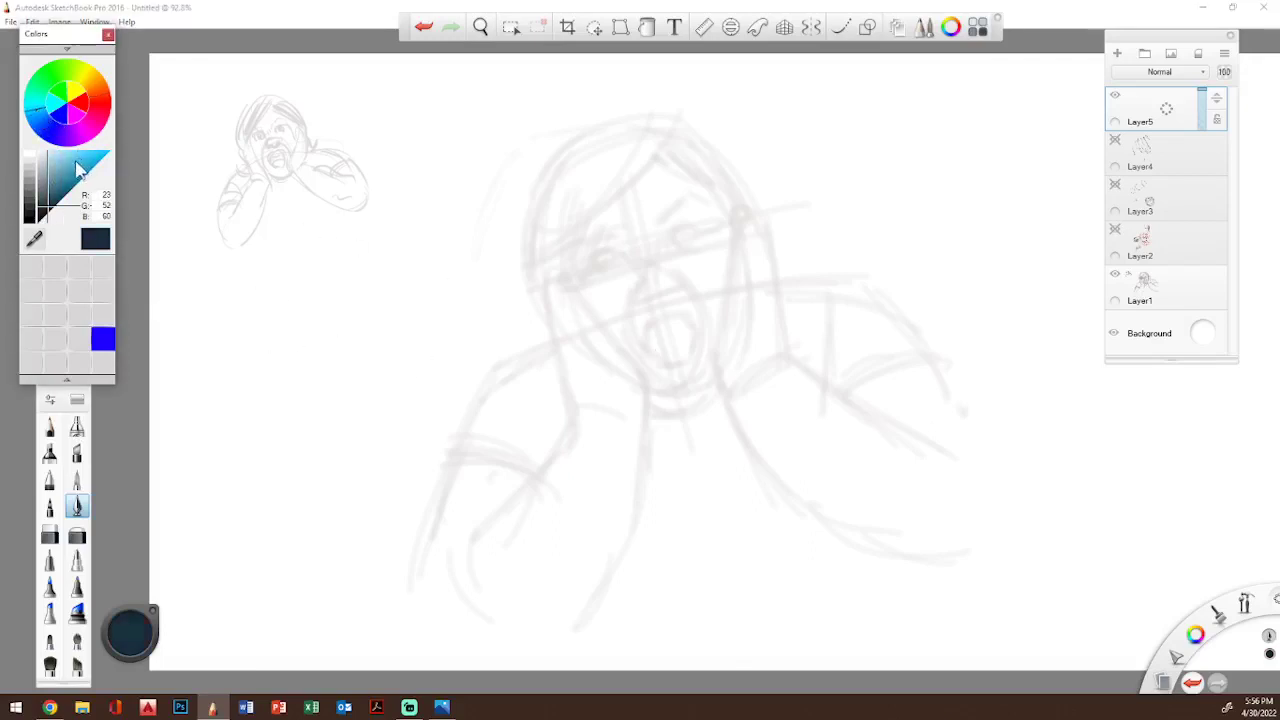
{"action": "left_click", "coordinate": [78, 166]}
{"action": "left_click", "coordinate": [35, 117]}
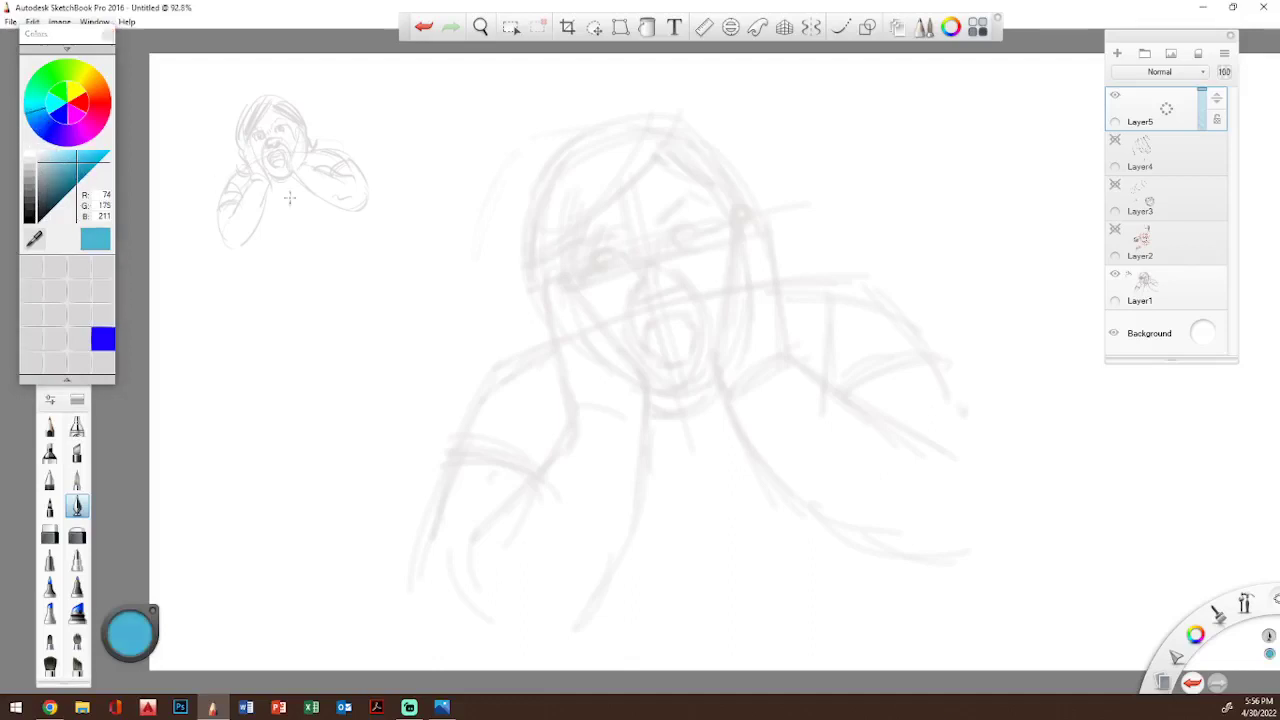
{"action": "key", "text": "space"}
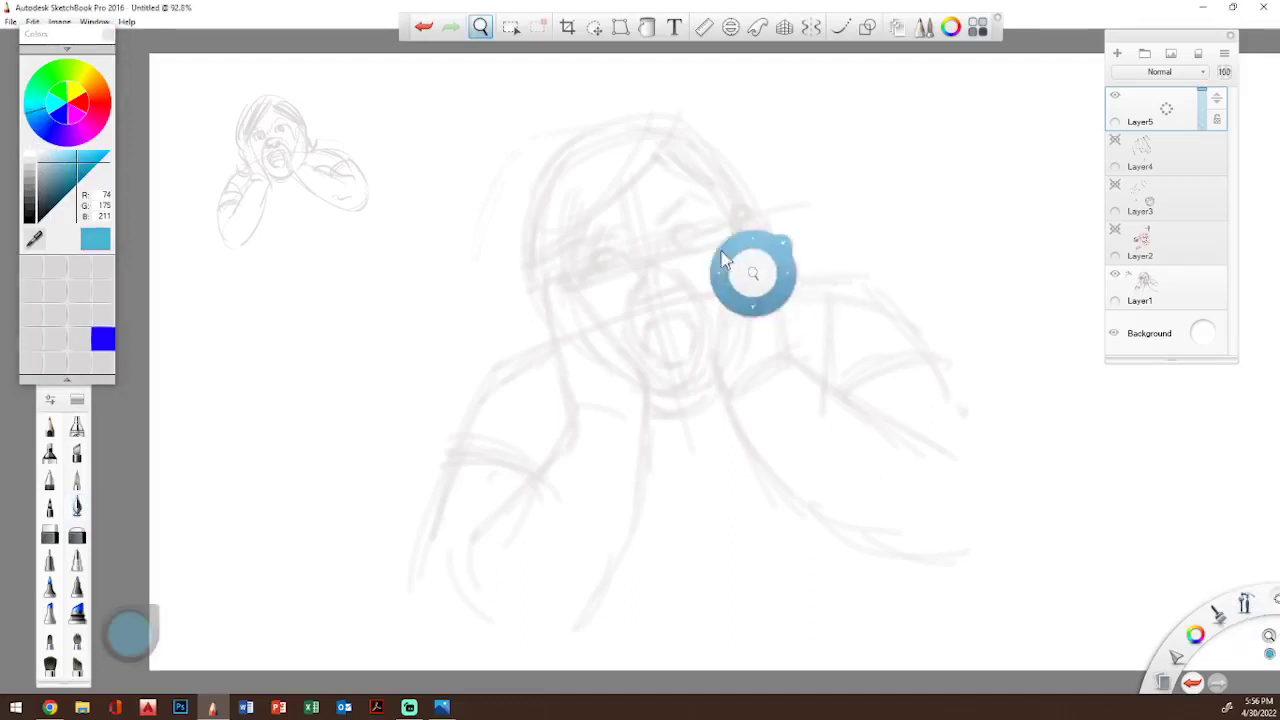
{"action": "left_click_drag", "start_coordinate": [754, 273], "coordinate": [789, 280]}
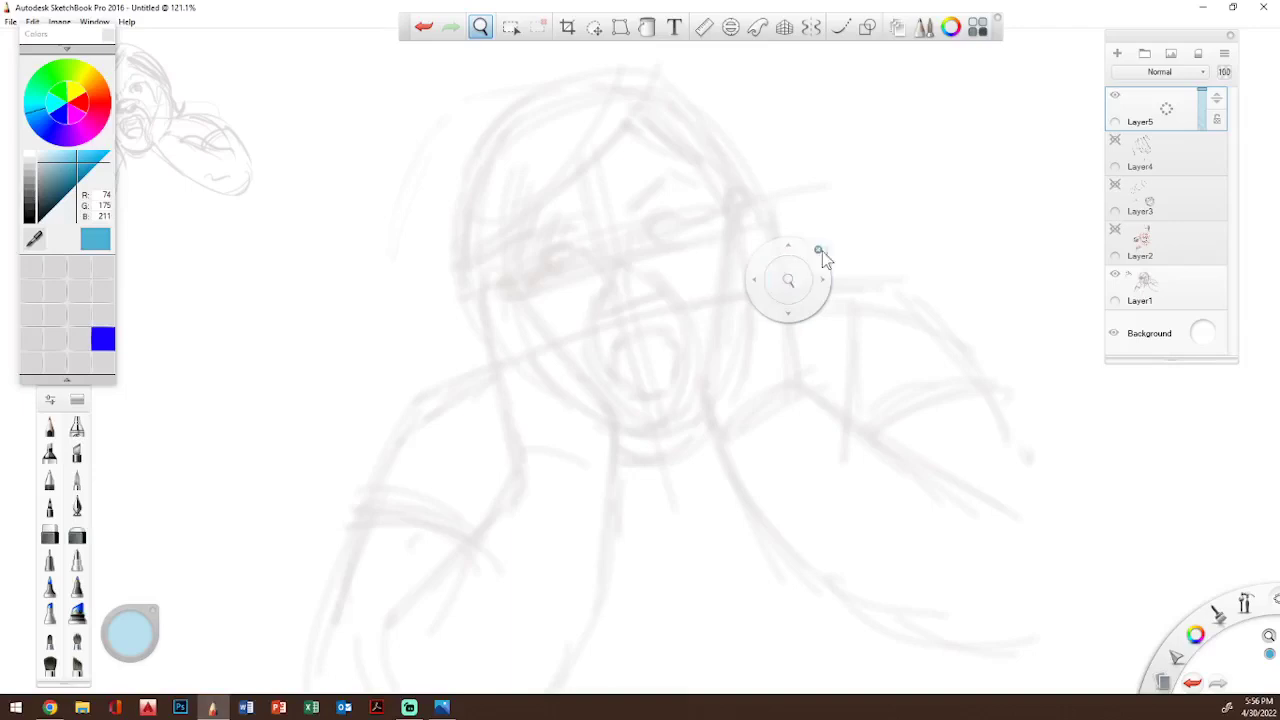
{"action": "left_click", "coordinate": [821, 251]}
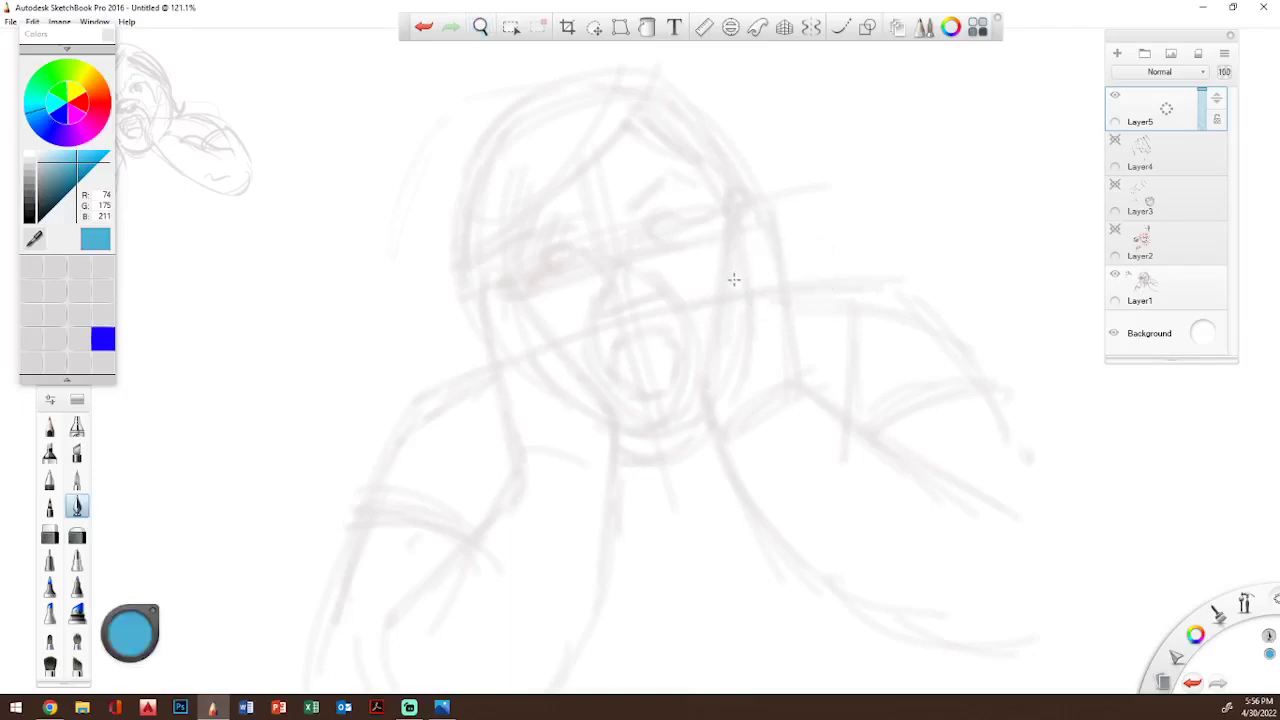
{"action": "left_click_drag", "start_coordinate": [473, 244], "coordinate": [478, 265]}
{"action": "left_click_drag", "start_coordinate": [719, 155], "coordinate": [731, 176]}
{"action": "mouse_move", "coordinate": [476, 262]}
{"action": "left_mouse_down"}
{"action": "mouse_move", "coordinate": [467, 148]}
{"action": "mouse_move", "coordinate": [474, 253]}
{"action": "mouse_move", "coordinate": [490, 122]}
{"action": "left_mouse_up"}
{"action": "left_click_drag", "start_coordinate": [464, 200], "coordinate": [538, 95]}
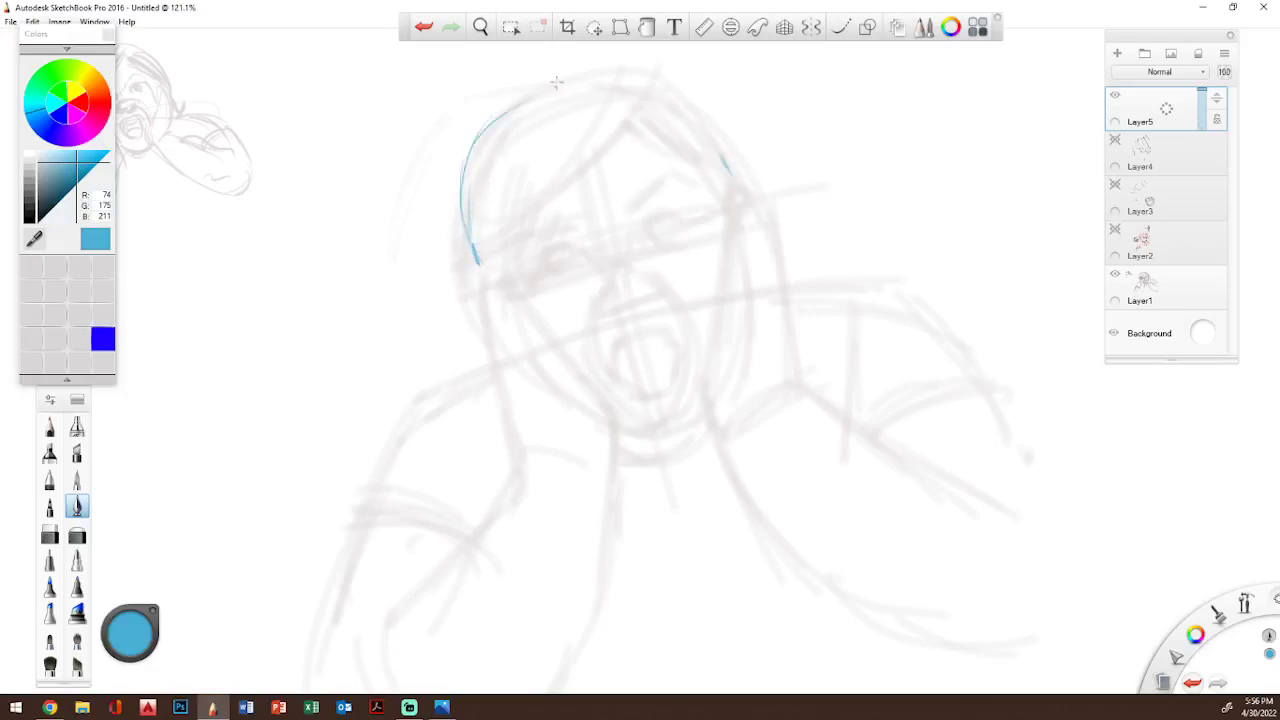
- Carry the blue head contour over the crown and down to the right temple
{"action": "left_click_drag", "start_coordinate": [484, 132], "coordinate": [597, 83]}
{"action": "mouse_move", "coordinate": [510, 106]}
{"action": "left_mouse_down"}
{"action": "mouse_move", "coordinate": [618, 76]}
{"action": "mouse_move", "coordinate": [694, 130]}
{"action": "left_mouse_up"}
{"action": "mouse_move", "coordinate": [648, 77]}
{"action": "left_mouse_down"}
{"action": "mouse_move", "coordinate": [708, 160]}
{"action": "mouse_move", "coordinate": [716, 142]}
{"action": "mouse_move", "coordinate": [681, 101]}
{"action": "mouse_move", "coordinate": [728, 168]}
{"action": "left_mouse_up"}
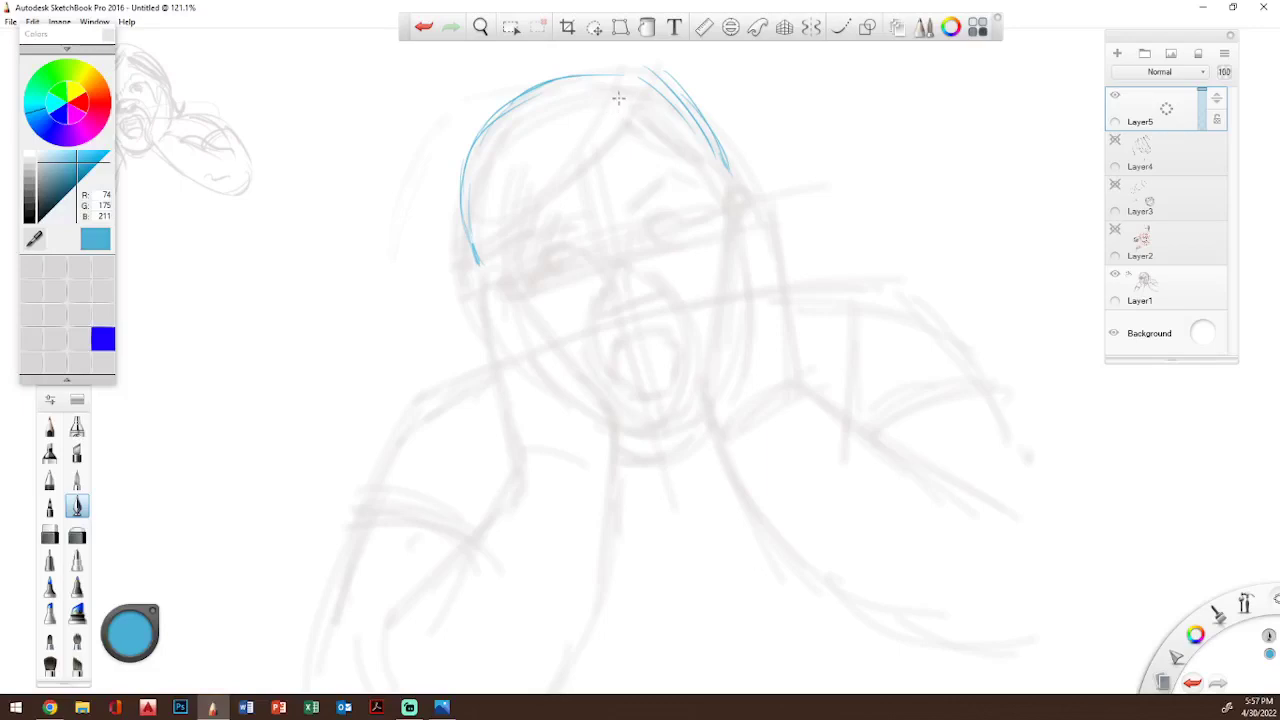
- Mark the hair parting and draw a tilted centre line through the face from the crown to the chin
{"action": "left_click_drag", "start_coordinate": [616, 79], "coordinate": [623, 128]}
{"action": "mouse_move", "coordinate": [556, 82]}
{"action": "left_mouse_down"}
{"action": "mouse_move", "coordinate": [610, 297]}
{"action": "mouse_move", "coordinate": [584, 173]}
{"action": "mouse_move", "coordinate": [596, 188]}
{"action": "mouse_move", "coordinate": [581, 170]}
{"action": "mouse_move", "coordinate": [623, 300]}
{"action": "left_mouse_up"}
{"action": "left_click_drag", "start_coordinate": [600, 221], "coordinate": [660, 415]}
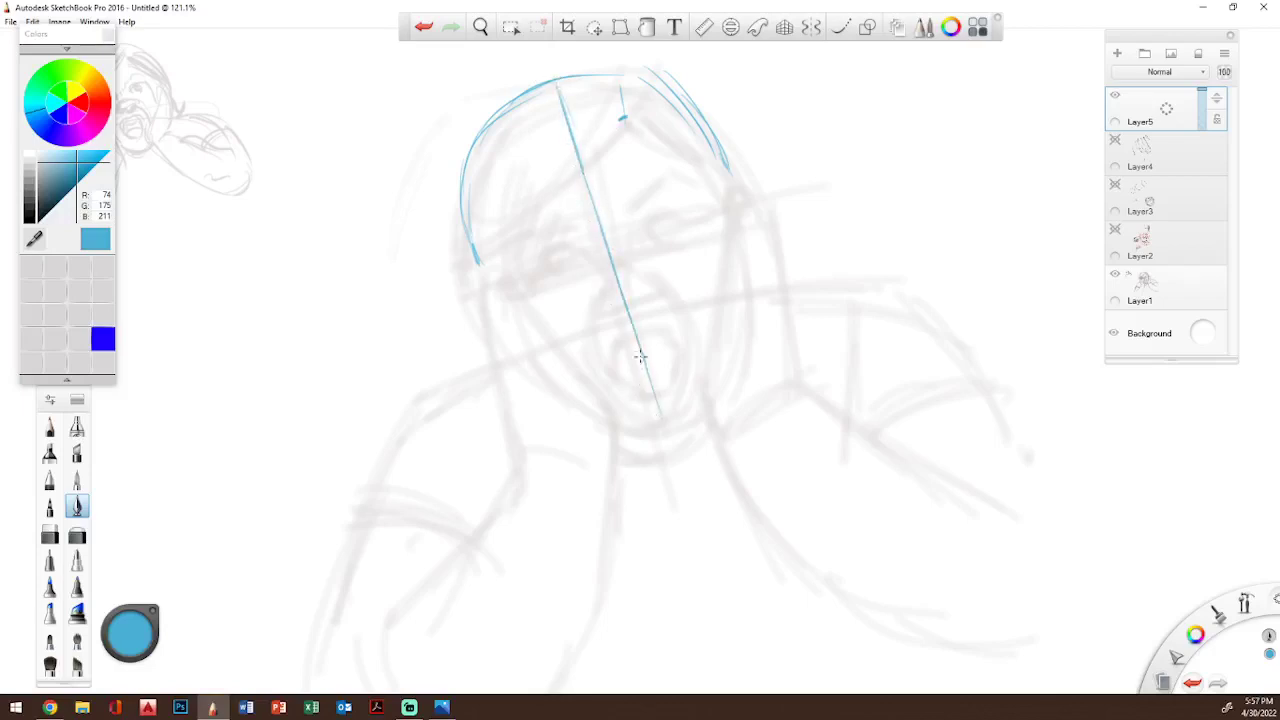
{"action": "left_click_drag", "start_coordinate": [641, 357], "coordinate": [670, 442]}
- Draw both sides of the face down from the temples and close the oval with the jaw and chin
{"action": "left_click_drag", "start_coordinate": [725, 168], "coordinate": [739, 219]}
{"action": "left_click_drag", "start_coordinate": [724, 158], "coordinate": [745, 252]}
{"action": "mouse_move", "coordinate": [479, 263]}
{"action": "left_mouse_down"}
{"action": "mouse_move", "coordinate": [501, 304]}
{"action": "mouse_move", "coordinate": [469, 229]}
{"action": "mouse_move", "coordinate": [507, 323]}
{"action": "mouse_move", "coordinate": [490, 314]}
{"action": "mouse_move", "coordinate": [502, 325]}
{"action": "mouse_move", "coordinate": [484, 275]}
{"action": "mouse_move", "coordinate": [510, 330]}
{"action": "left_mouse_up"}
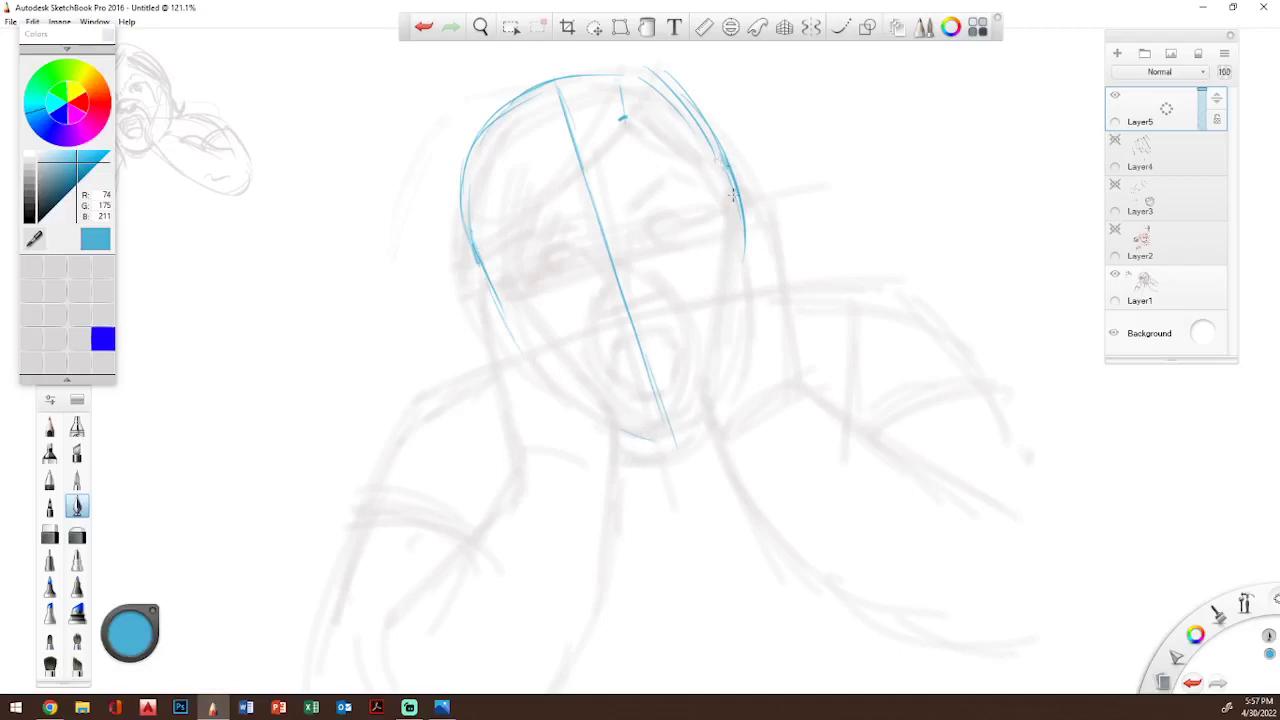
{"action": "left_click_drag", "start_coordinate": [716, 152], "coordinate": [744, 272]}
{"action": "left_click_drag", "start_coordinate": [737, 350], "coordinate": [706, 414]}
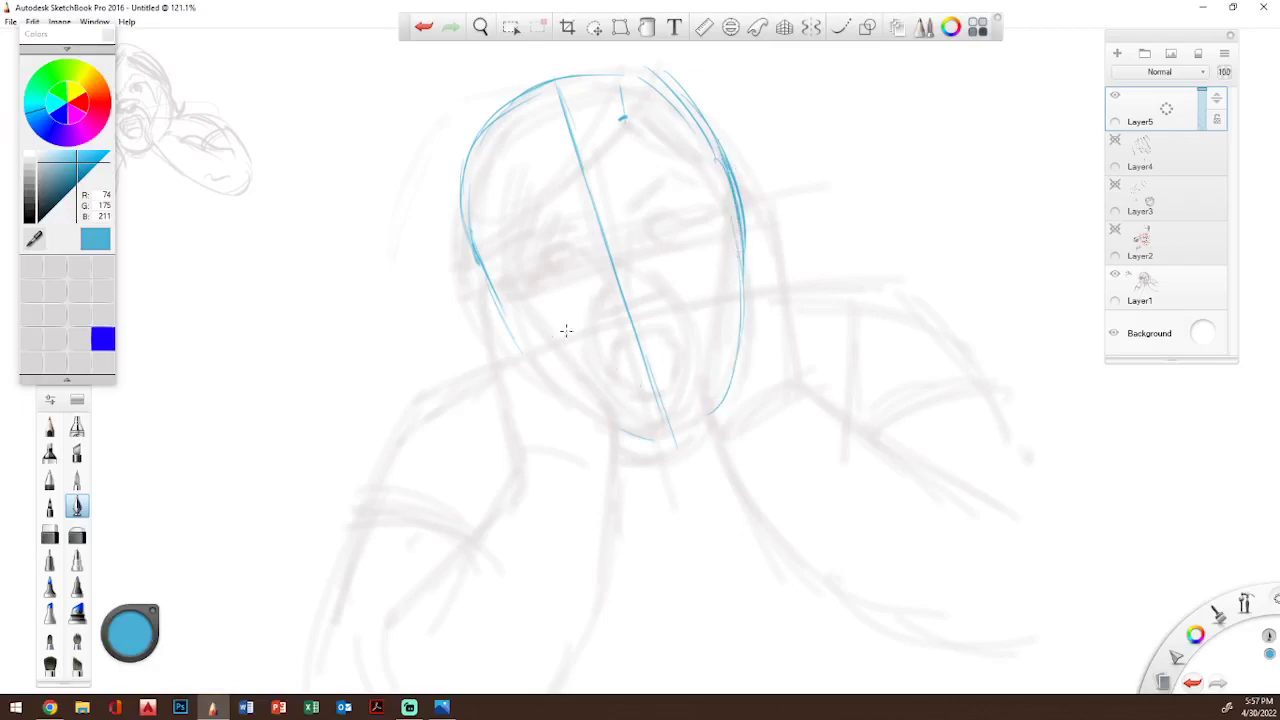
{"action": "mouse_move", "coordinate": [505, 318]}
{"action": "left_mouse_down"}
{"action": "mouse_move", "coordinate": [583, 419]}
{"action": "mouse_move", "coordinate": [625, 434]}
{"action": "mouse_move", "coordinate": [685, 418]}
{"action": "mouse_move", "coordinate": [653, 423]}
{"action": "mouse_move", "coordinate": [721, 338]}
{"action": "left_mouse_up"}
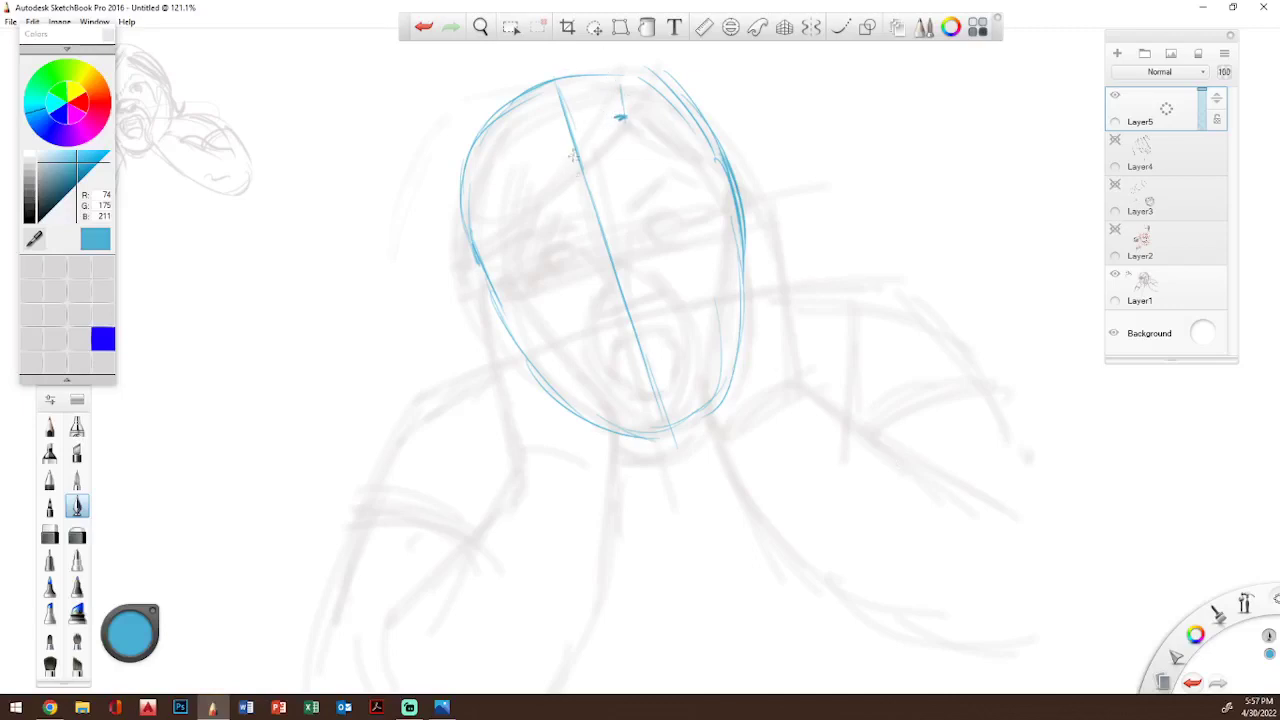
- Strengthen the forehead centre line, draw a tilted brow guideline across the head from temple to temple, and mark their crossing
{"action": "left_click_drag", "start_coordinate": [569, 134], "coordinate": [595, 207]}
{"action": "mouse_move", "coordinate": [513, 219]}
{"action": "left_mouse_down"}
{"action": "mouse_move", "coordinate": [638, 178]}
{"action": "mouse_move", "coordinate": [503, 228]}
{"action": "mouse_move", "coordinate": [690, 160]}
{"action": "left_mouse_up"}
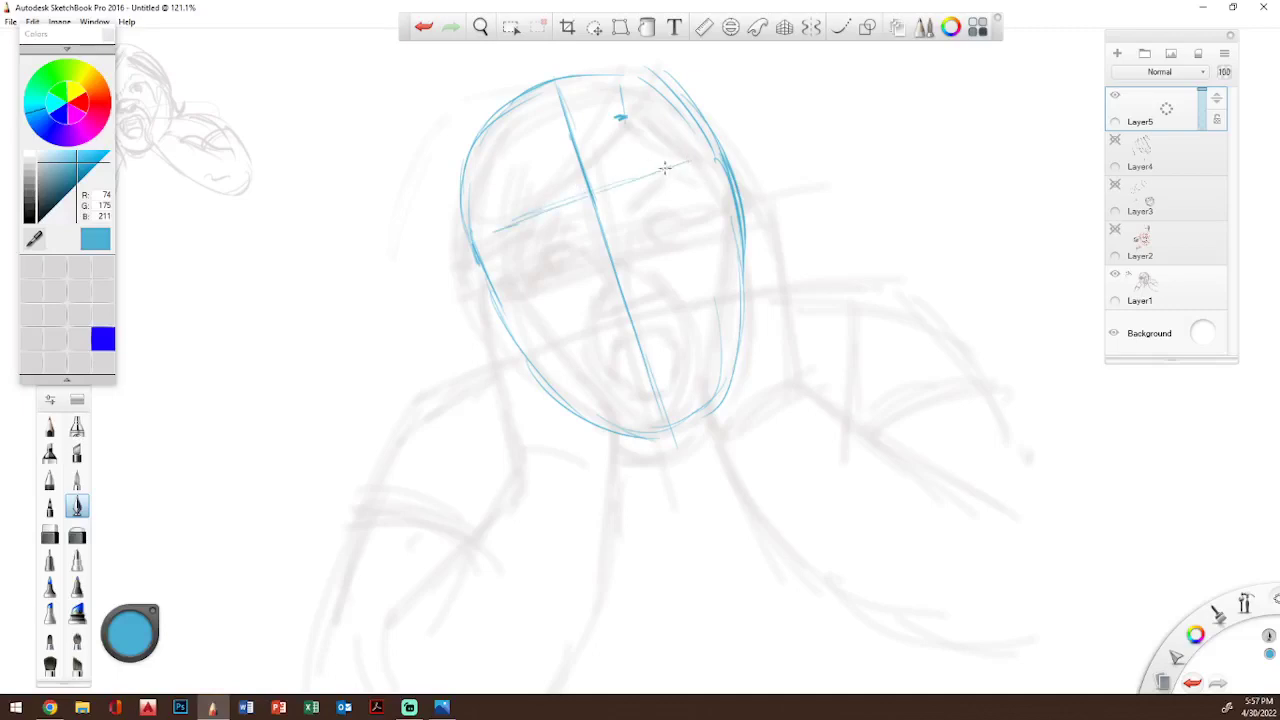
{"action": "left_click_drag", "start_coordinate": [497, 227], "coordinate": [718, 152]}
{"action": "mouse_move", "coordinate": [590, 181]}
{"action": "left_mouse_down"}
{"action": "mouse_move", "coordinate": [604, 177]}
{"action": "mouse_move", "coordinate": [602, 190]}
{"action": "left_mouse_up"}
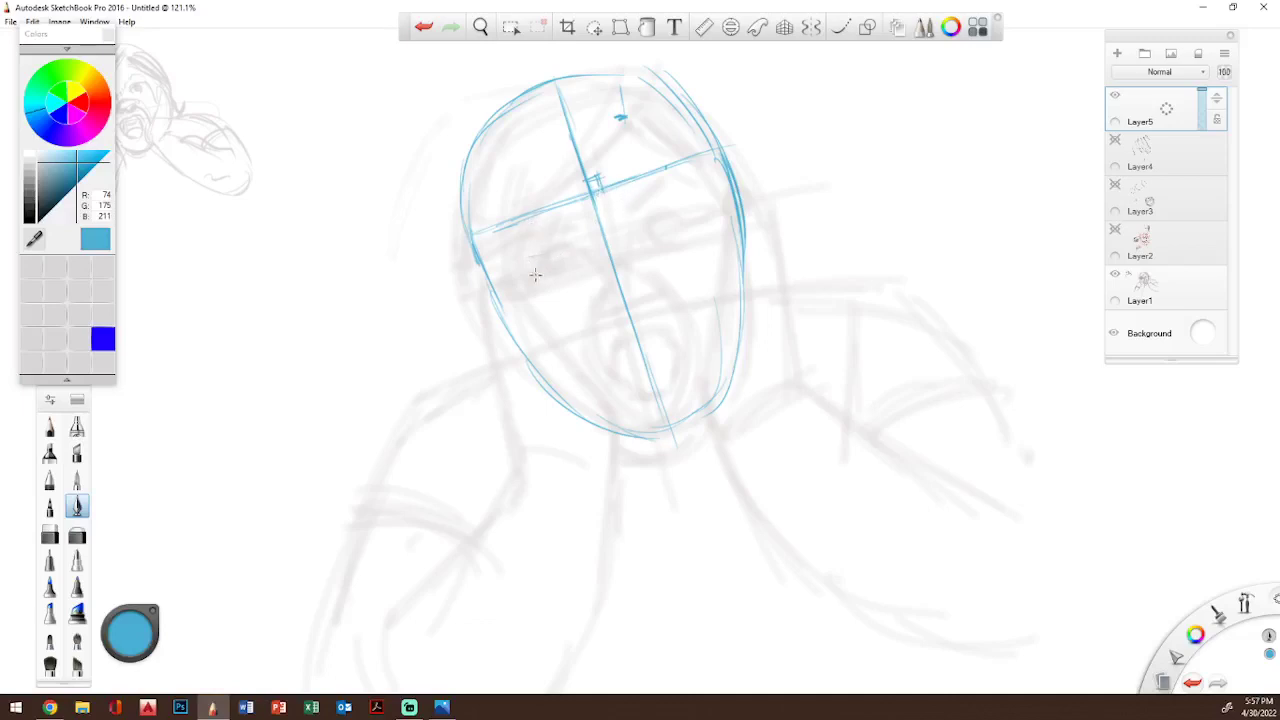
- Draw the tilted eye line across the face below the brow guideline, with small explanatory line and arc sketches beside the head
{"action": "left_click_drag", "start_coordinate": [522, 256], "coordinate": [656, 207]}
{"action": "left_click_drag", "start_coordinate": [843, 176], "coordinate": [1008, 117]}
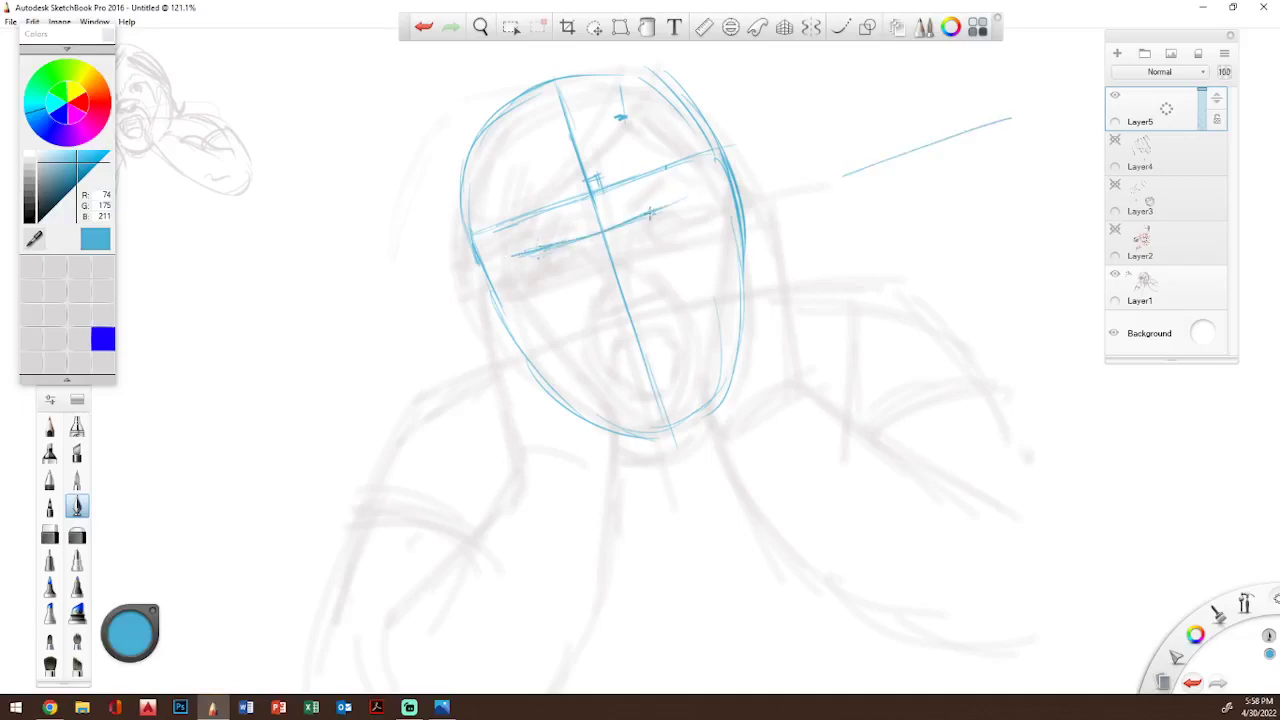
{"action": "mouse_move", "coordinate": [937, 231]}
{"action": "left_mouse_down"}
{"action": "mouse_move", "coordinate": [991, 163]}
{"action": "mouse_move", "coordinate": [1010, 250]}
{"action": "left_mouse_up"}
{"action": "left_click_drag", "start_coordinate": [1016, 198], "coordinate": [965, 214]}
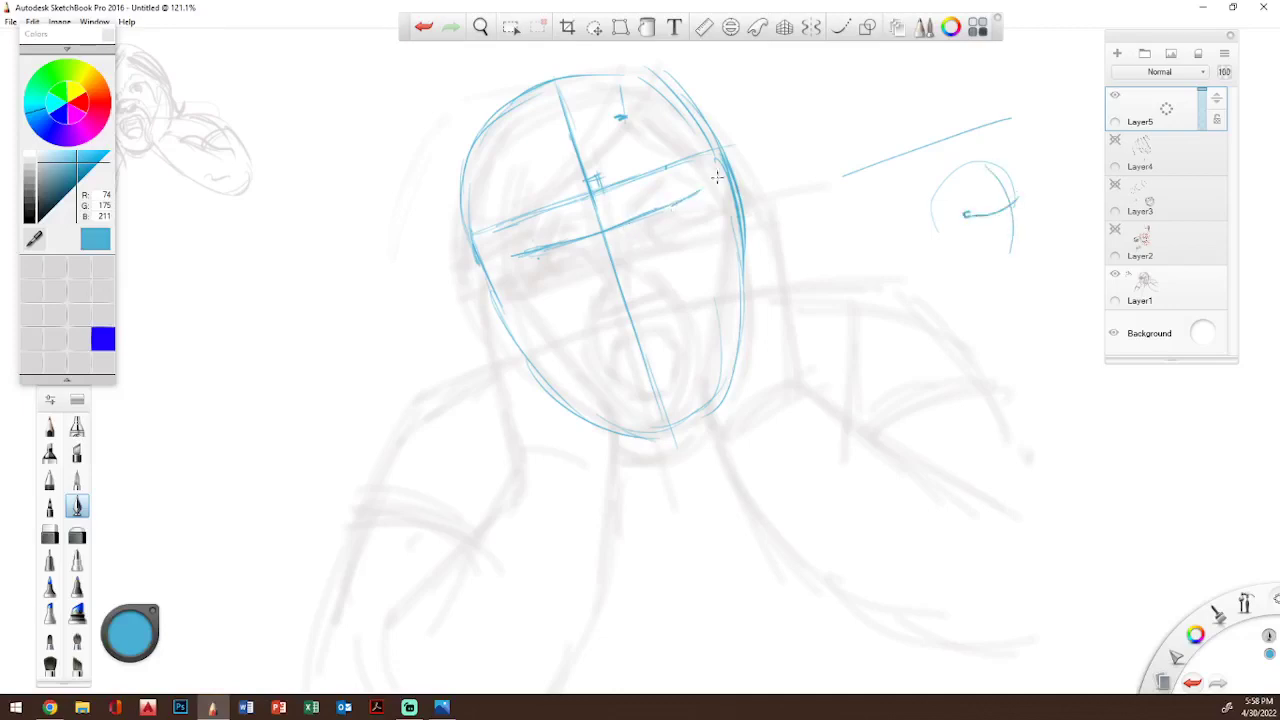
{"action": "left_click_drag", "start_coordinate": [678, 204], "coordinate": [722, 174]}
{"action": "mouse_move", "coordinate": [530, 247]}
{"action": "left_mouse_down"}
{"action": "mouse_move", "coordinate": [478, 262]}
{"action": "mouse_move", "coordinate": [675, 170]}
{"action": "left_mouse_up"}
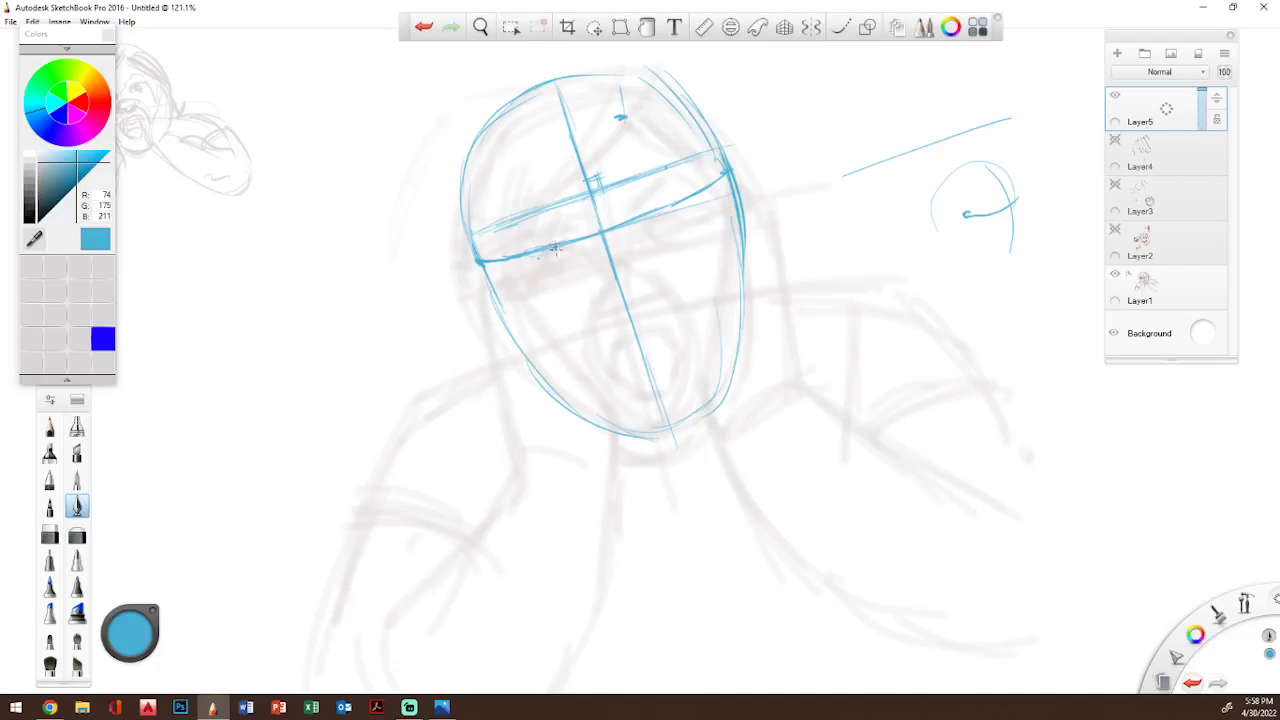
- Block in the nose as a wedge descending from the eye line, with its base and tip plane across the centre line
{"action": "left_click_drag", "start_coordinate": [566, 250], "coordinate": [584, 304]}
{"action": "left_click_drag", "start_coordinate": [628, 218], "coordinate": [648, 284]}
{"action": "left_click_drag", "start_coordinate": [644, 286], "coordinate": [598, 305]}
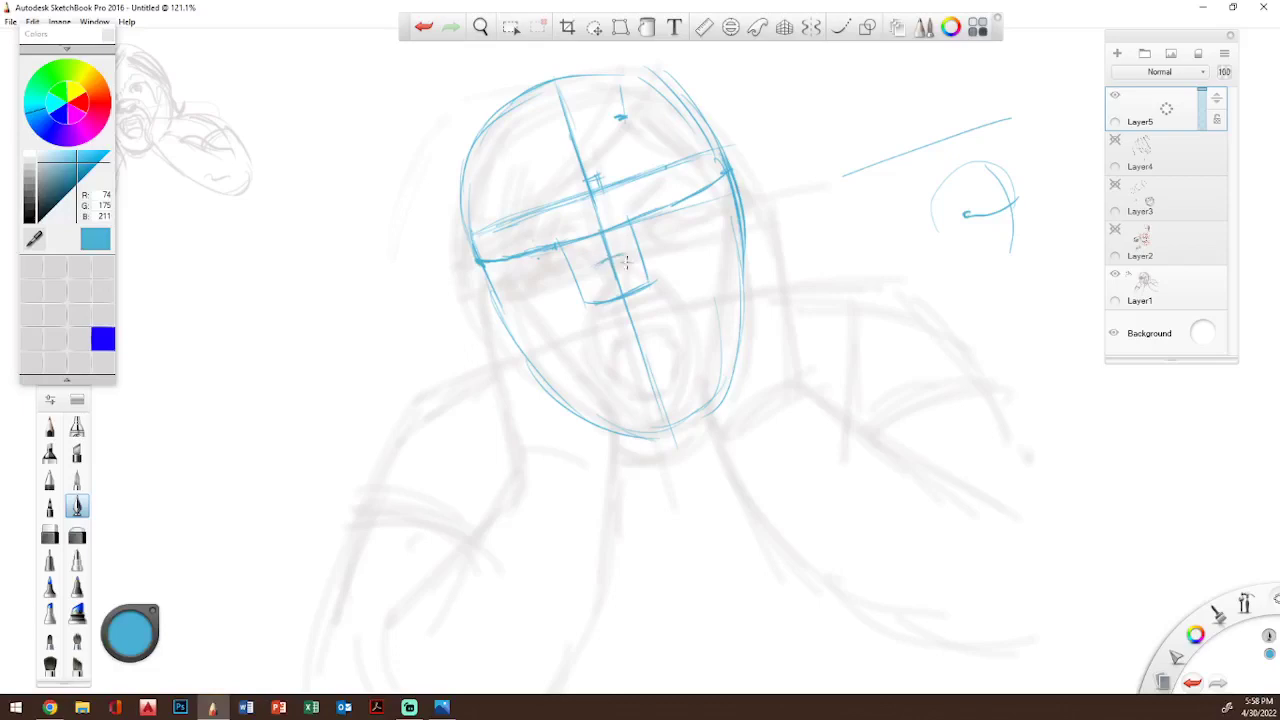
{"action": "left_click_drag", "start_coordinate": [627, 258], "coordinate": [646, 279]}
- Draw curved folds from the nose down both sides of the mouth and block in the open mouth as a polygon
{"action": "left_click_drag", "start_coordinate": [578, 300], "coordinate": [598, 390]}
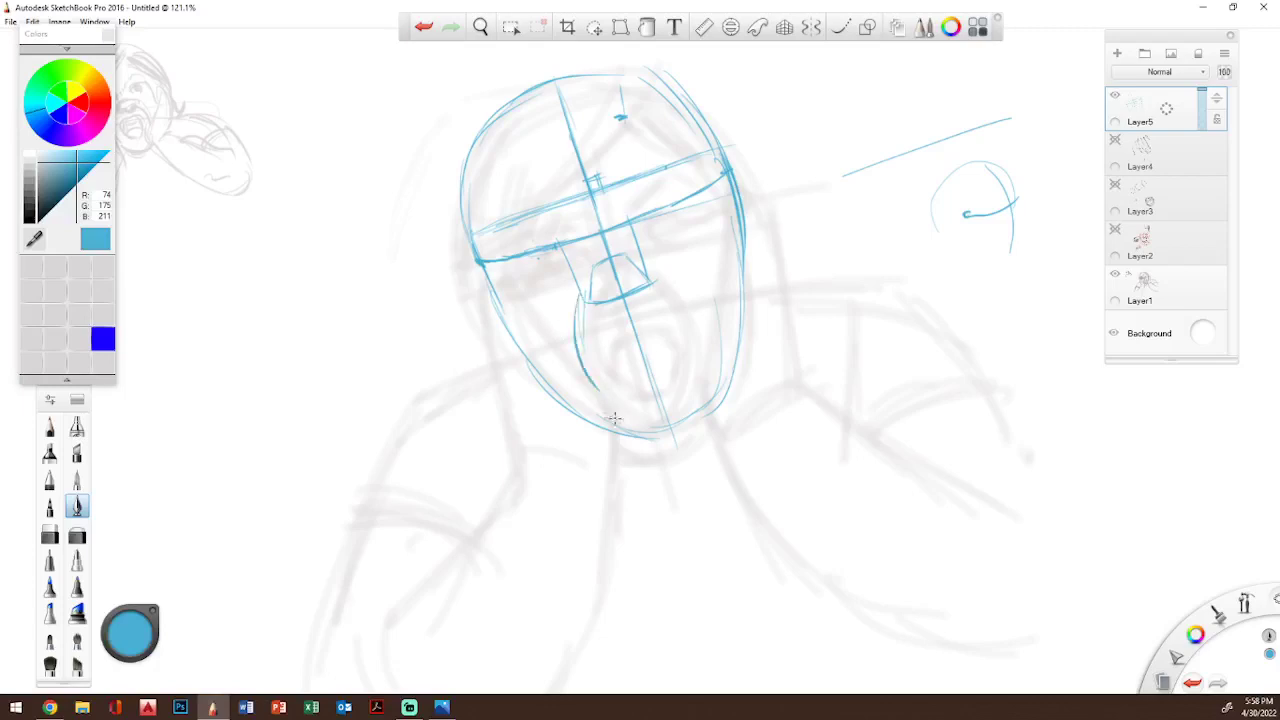
{"action": "left_click_drag", "start_coordinate": [650, 264], "coordinate": [692, 358]}
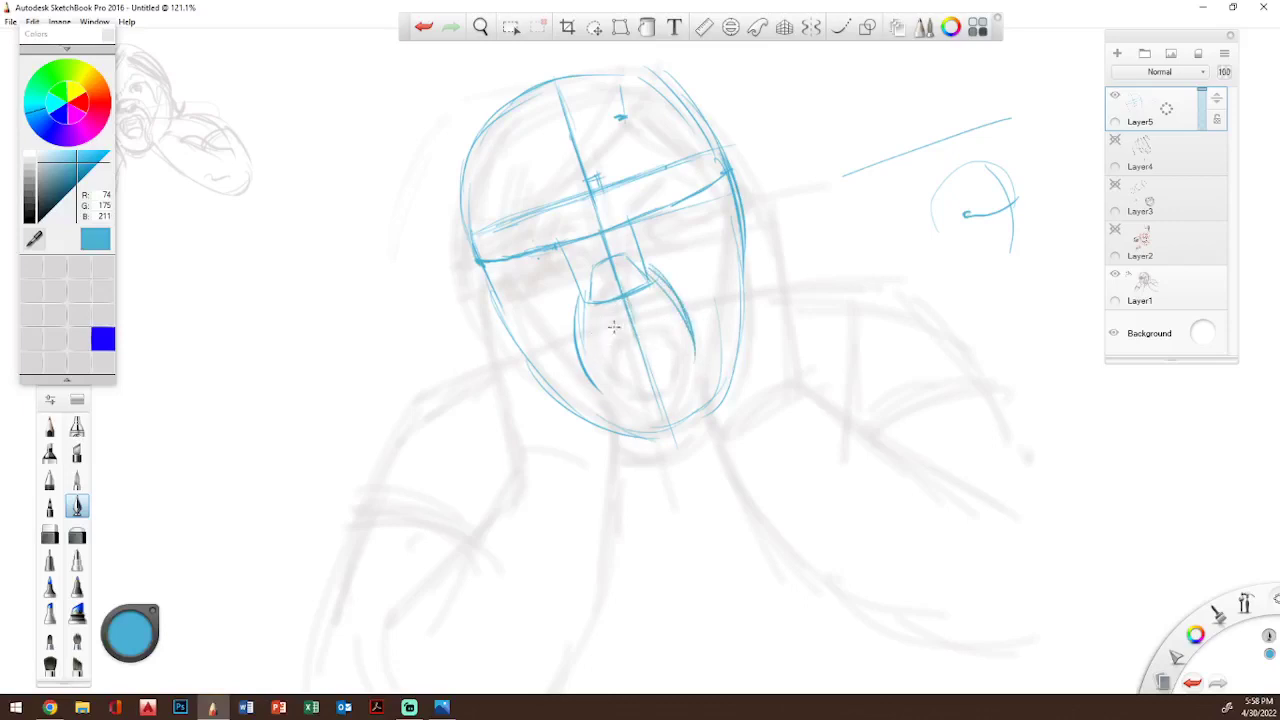
{"action": "mouse_move", "coordinate": [652, 315]}
{"action": "left_mouse_down"}
{"action": "mouse_move", "coordinate": [608, 328]}
{"action": "mouse_move", "coordinate": [662, 310]}
{"action": "mouse_move", "coordinate": [680, 337]}
{"action": "left_mouse_up"}
{"action": "mouse_move", "coordinate": [599, 361]}
{"action": "left_mouse_down"}
{"action": "mouse_move", "coordinate": [637, 397]}
{"action": "mouse_move", "coordinate": [591, 390]}
{"action": "mouse_move", "coordinate": [666, 366]}
{"action": "left_mouse_up"}
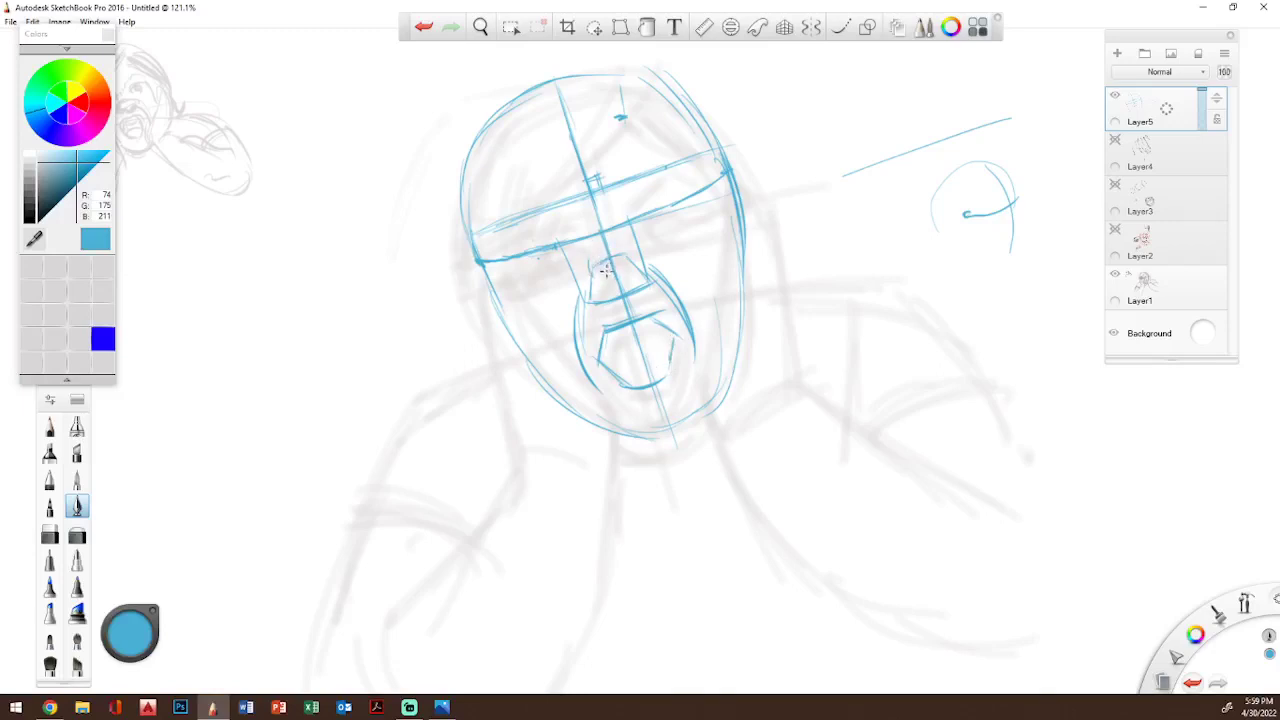
- Define both sides of the nose bridge and arc an upper eyelid over each eye
{"action": "left_click_drag", "start_coordinate": [591, 260], "coordinate": [597, 290]}
{"action": "mouse_move", "coordinate": [558, 239]}
{"action": "left_mouse_down"}
{"action": "mouse_move", "coordinate": [506, 268]}
{"action": "mouse_move", "coordinate": [546, 236]}
{"action": "mouse_move", "coordinate": [528, 243]}
{"action": "mouse_move", "coordinate": [523, 258]}
{"action": "mouse_move", "coordinate": [548, 238]}
{"action": "left_mouse_up"}
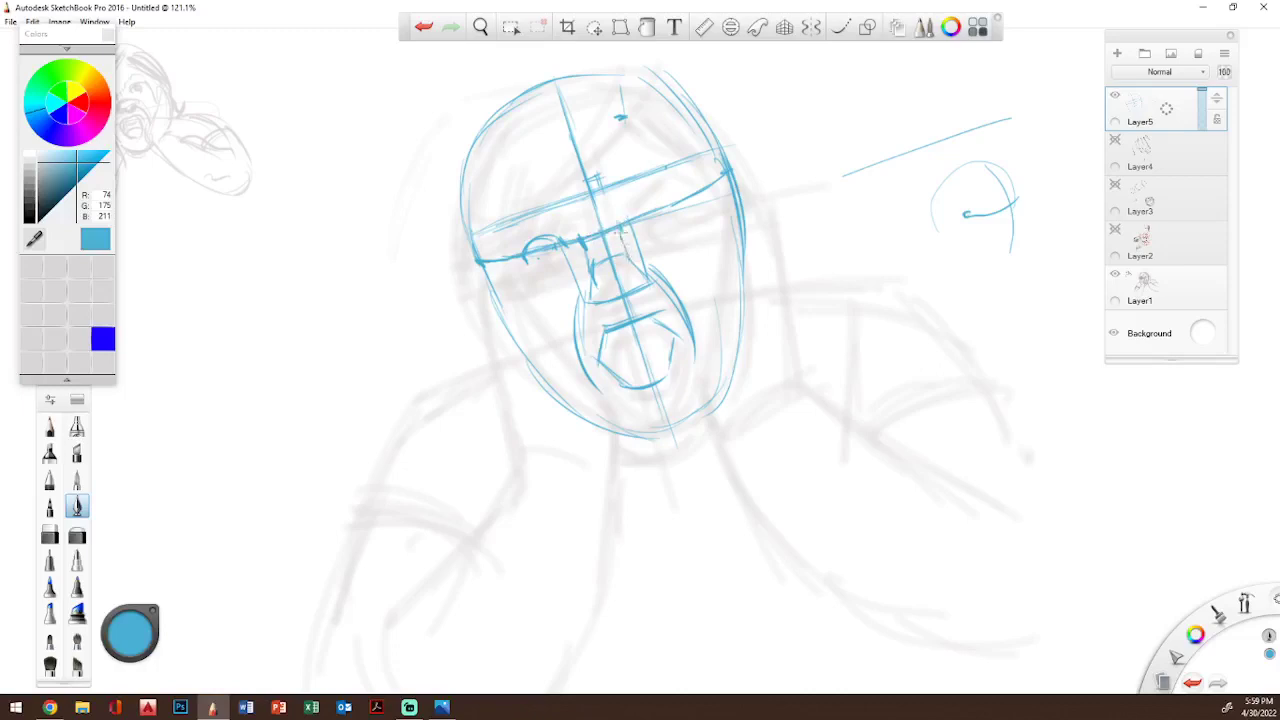
{"action": "left_click_drag", "start_coordinate": [622, 229], "coordinate": [634, 274]}
{"action": "mouse_move", "coordinate": [630, 226]}
{"action": "left_mouse_down"}
{"action": "mouse_move", "coordinate": [667, 207]}
{"action": "mouse_move", "coordinate": [610, 198]}
{"action": "mouse_move", "coordinate": [633, 189]}
{"action": "mouse_move", "coordinate": [615, 203]}
{"action": "mouse_move", "coordinate": [598, 172]}
{"action": "mouse_move", "coordinate": [610, 210]}
{"action": "left_mouse_up"}
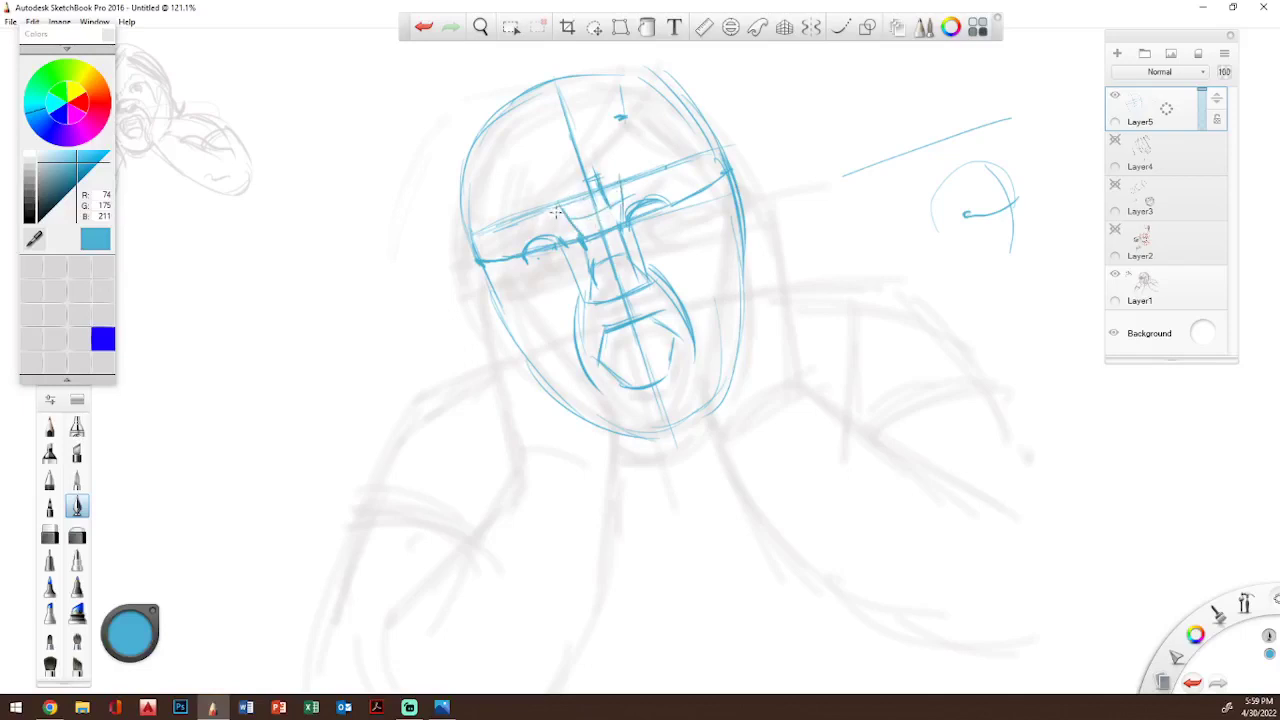
- Draw the frown creases between the brows, the raised angular right brow, and the hairline corner above it
{"action": "left_click_drag", "start_coordinate": [553, 204], "coordinate": [574, 238]}
{"action": "left_click_drag", "start_coordinate": [629, 170], "coordinate": [628, 212]}
{"action": "left_click_drag", "start_coordinate": [604, 182], "coordinate": [670, 141]}
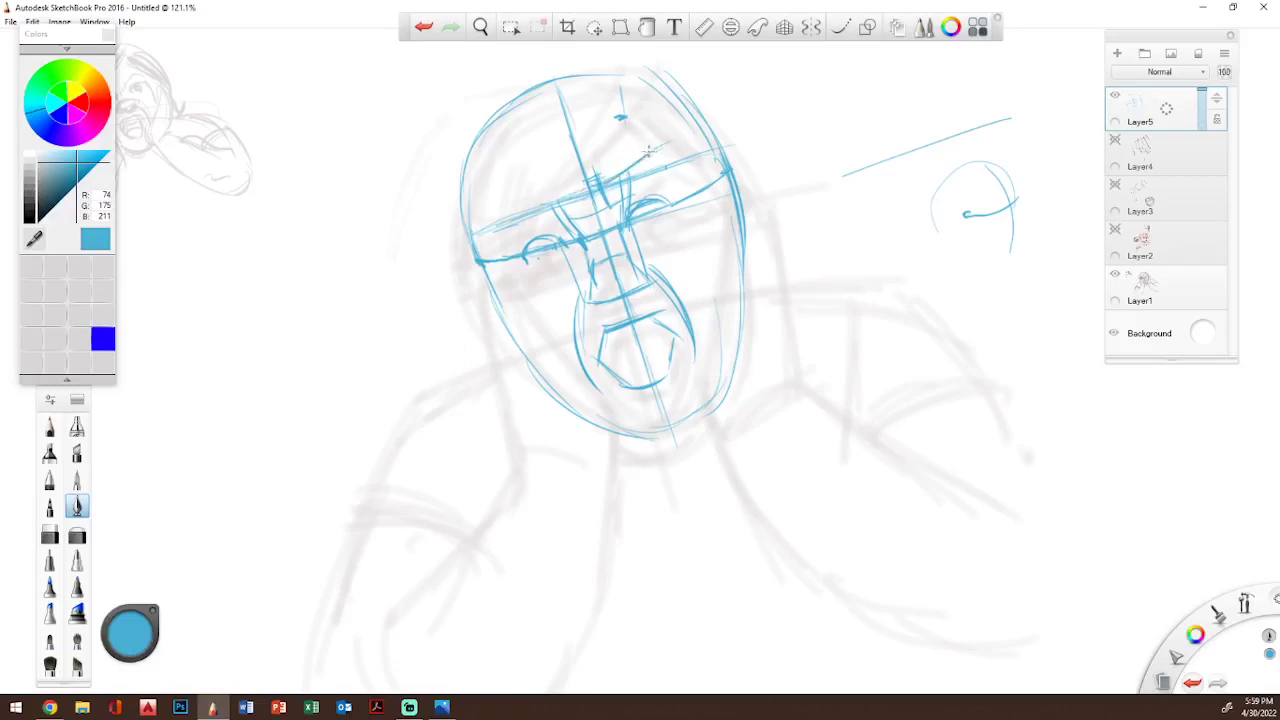
{"action": "mouse_move", "coordinate": [637, 118]}
{"action": "left_mouse_down"}
{"action": "mouse_move", "coordinate": [651, 148]}
{"action": "mouse_move", "coordinate": [698, 141]}
{"action": "mouse_move", "coordinate": [678, 128]}
{"action": "left_mouse_up"}
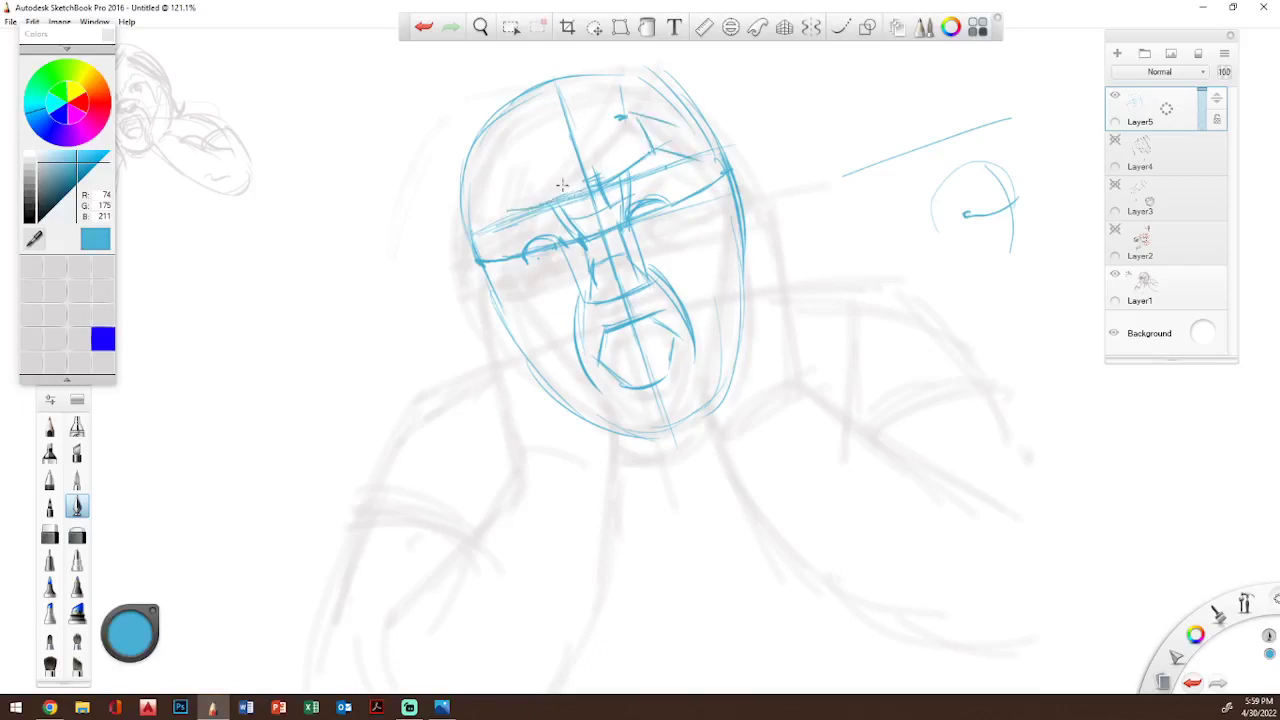
- Draw the left brow and temple line, then shape both eyes with their lids and lower contours
{"action": "left_click_drag", "start_coordinate": [500, 166], "coordinate": [500, 214]}
{"action": "mouse_move", "coordinate": [528, 256]}
{"action": "left_mouse_down"}
{"action": "mouse_move", "coordinate": [503, 261]}
{"action": "mouse_move", "coordinate": [500, 212]}
{"action": "mouse_move", "coordinate": [548, 204]}
{"action": "mouse_move", "coordinate": [578, 241]}
{"action": "left_mouse_up"}
{"action": "mouse_move", "coordinate": [660, 196]}
{"action": "left_mouse_down"}
{"action": "mouse_move", "coordinate": [672, 204]}
{"action": "mouse_move", "coordinate": [690, 184]}
{"action": "mouse_move", "coordinate": [670, 160]}
{"action": "mouse_move", "coordinate": [697, 187]}
{"action": "left_mouse_up"}
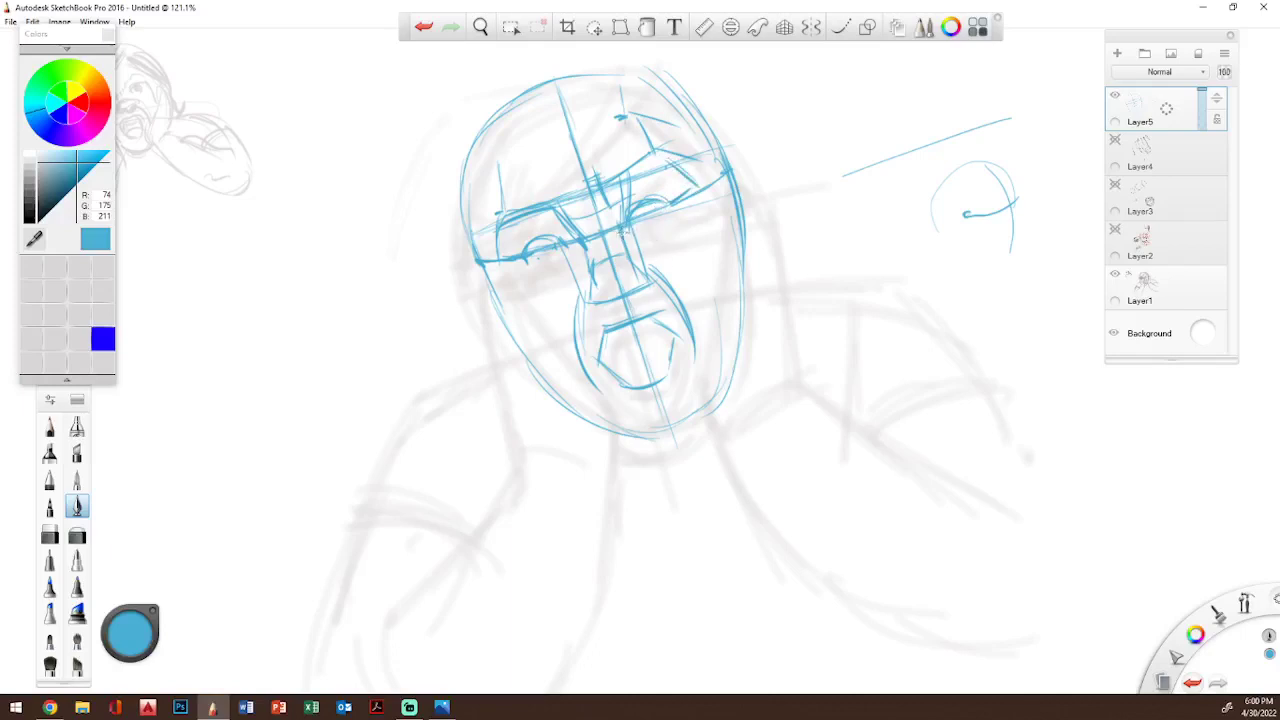
{"action": "mouse_move", "coordinate": [628, 229]}
{"action": "left_mouse_down"}
{"action": "mouse_move", "coordinate": [658, 226]}
{"action": "mouse_move", "coordinate": [669, 207]}
{"action": "left_mouse_up"}
{"action": "mouse_move", "coordinate": [516, 261]}
{"action": "left_mouse_down"}
{"action": "mouse_move", "coordinate": [564, 245]}
{"action": "mouse_move", "coordinate": [536, 268]}
{"action": "left_mouse_up"}
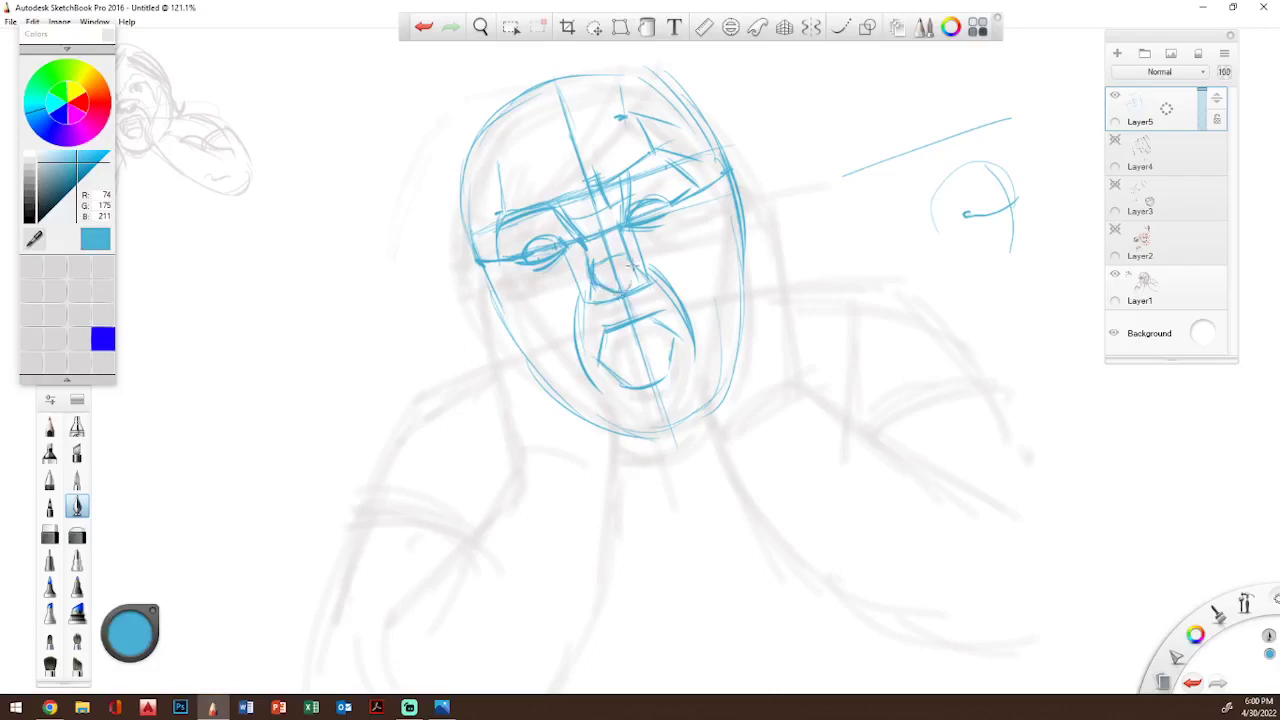
- Round the tip of the nose and draw the nostril wings on both sides of its base
{"action": "left_click_drag", "start_coordinate": [621, 291], "coordinate": [625, 259]}
{"action": "left_click_drag", "start_coordinate": [591, 288], "coordinate": [600, 301]}
{"action": "mouse_move", "coordinate": [603, 290]}
{"action": "left_mouse_down"}
{"action": "mouse_move", "coordinate": [633, 272]}
{"action": "mouse_move", "coordinate": [640, 282]}
{"action": "left_mouse_up"}
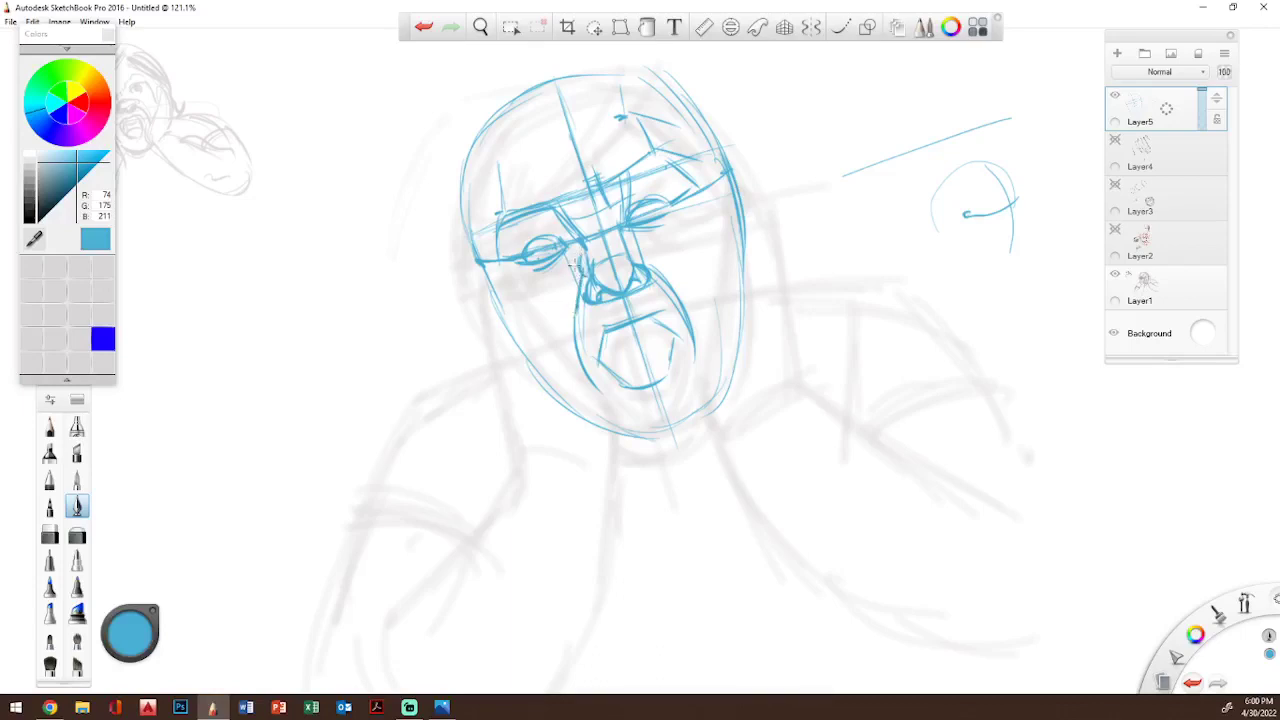
- Deepen the folds beside the nose and add curved wrinkles on both cheeks and around the right eye
{"action": "left_click_drag", "start_coordinate": [576, 268], "coordinate": [566, 342]}
{"action": "mouse_move", "coordinate": [539, 276]}
{"action": "left_mouse_down"}
{"action": "mouse_move", "coordinate": [549, 341]}
{"action": "mouse_move", "coordinate": [529, 258]}
{"action": "mouse_move", "coordinate": [523, 312]}
{"action": "left_mouse_up"}
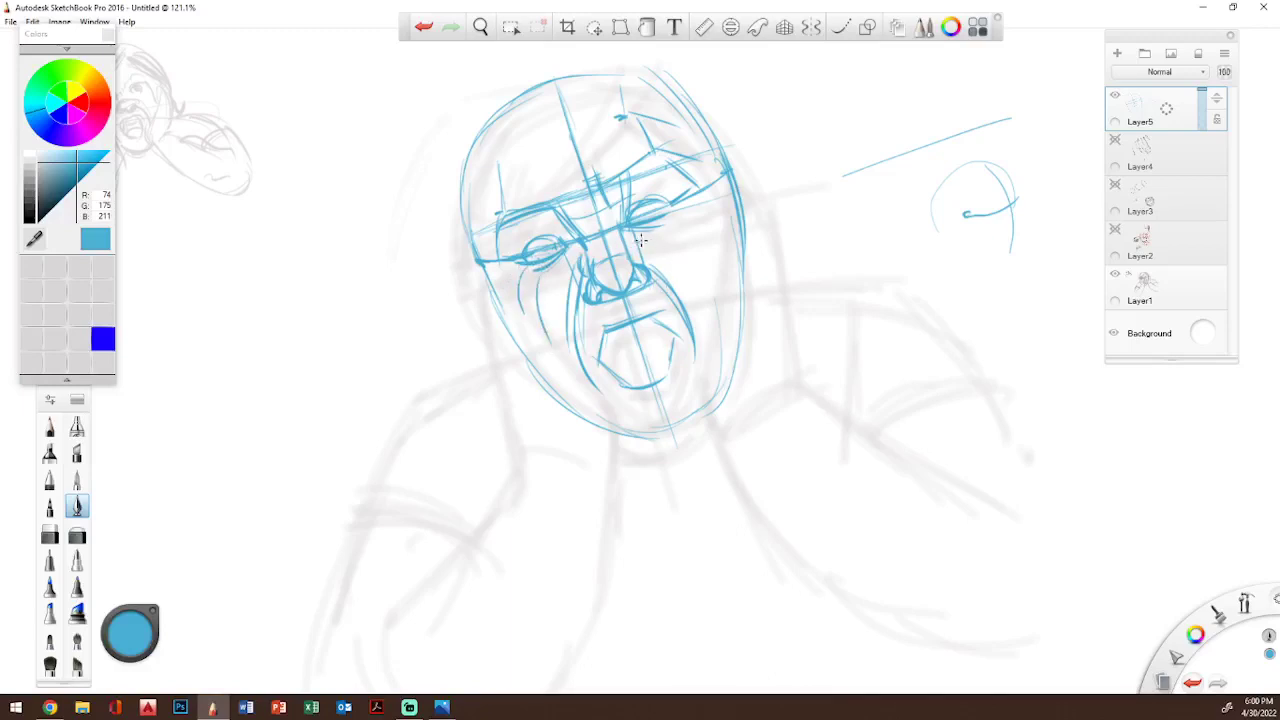
{"action": "mouse_move", "coordinate": [628, 231]}
{"action": "left_mouse_down"}
{"action": "mouse_move", "coordinate": [658, 230]}
{"action": "mouse_move", "coordinate": [676, 206]}
{"action": "left_mouse_up"}
{"action": "mouse_move", "coordinate": [657, 252]}
{"action": "left_mouse_down"}
{"action": "mouse_move", "coordinate": [686, 248]}
{"action": "mouse_move", "coordinate": [703, 225]}
{"action": "left_mouse_up"}
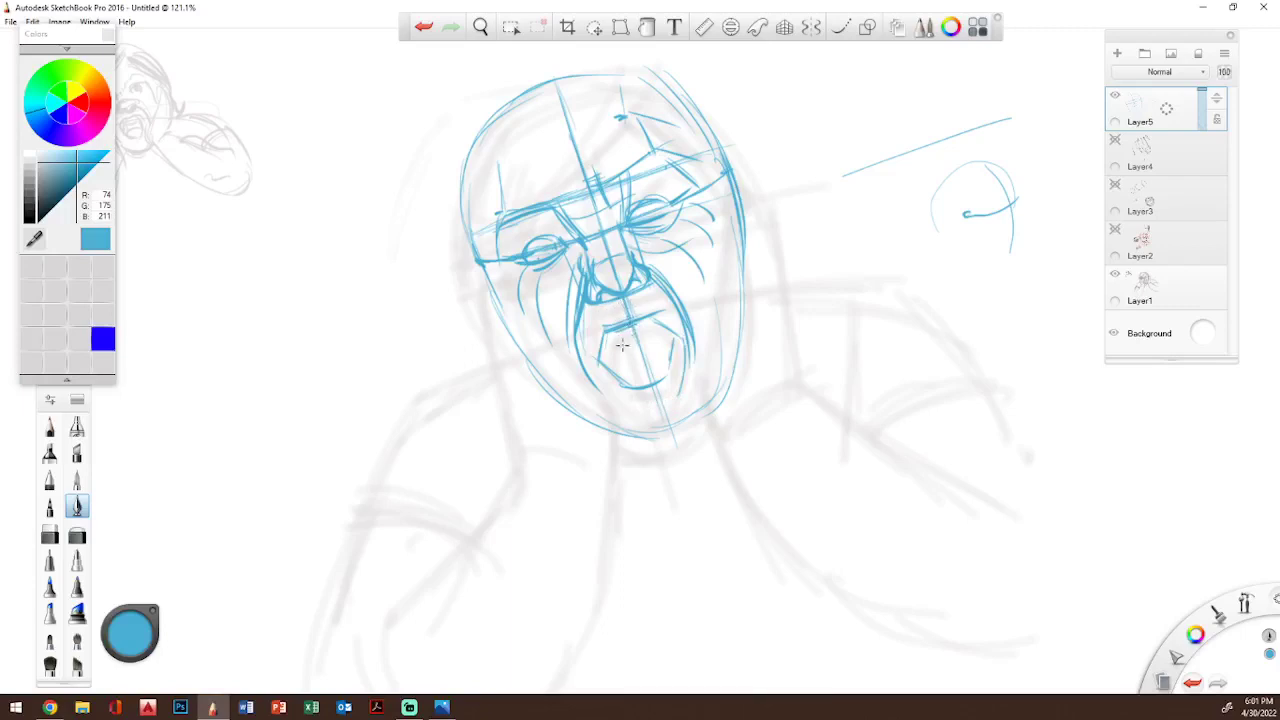
- Sketch the upper and lower lips around the open mouth and strengthen the curve of the chin
{"action": "mouse_move", "coordinate": [622, 343]}
{"action": "left_mouse_down"}
{"action": "mouse_move", "coordinate": [649, 329]}
{"action": "mouse_move", "coordinate": [613, 337]}
{"action": "mouse_move", "coordinate": [653, 324]}
{"action": "mouse_move", "coordinate": [641, 338]}
{"action": "mouse_move", "coordinate": [650, 386]}
{"action": "mouse_move", "coordinate": [664, 370]}
{"action": "mouse_move", "coordinate": [644, 395]}
{"action": "mouse_move", "coordinate": [657, 390]}
{"action": "mouse_move", "coordinate": [612, 393]}
{"action": "mouse_move", "coordinate": [646, 386]}
{"action": "left_mouse_up"}
{"action": "mouse_move", "coordinate": [674, 368]}
{"action": "left_mouse_down"}
{"action": "mouse_move", "coordinate": [673, 383]}
{"action": "mouse_move", "coordinate": [626, 408]}
{"action": "mouse_move", "coordinate": [680, 386]}
{"action": "left_mouse_up"}
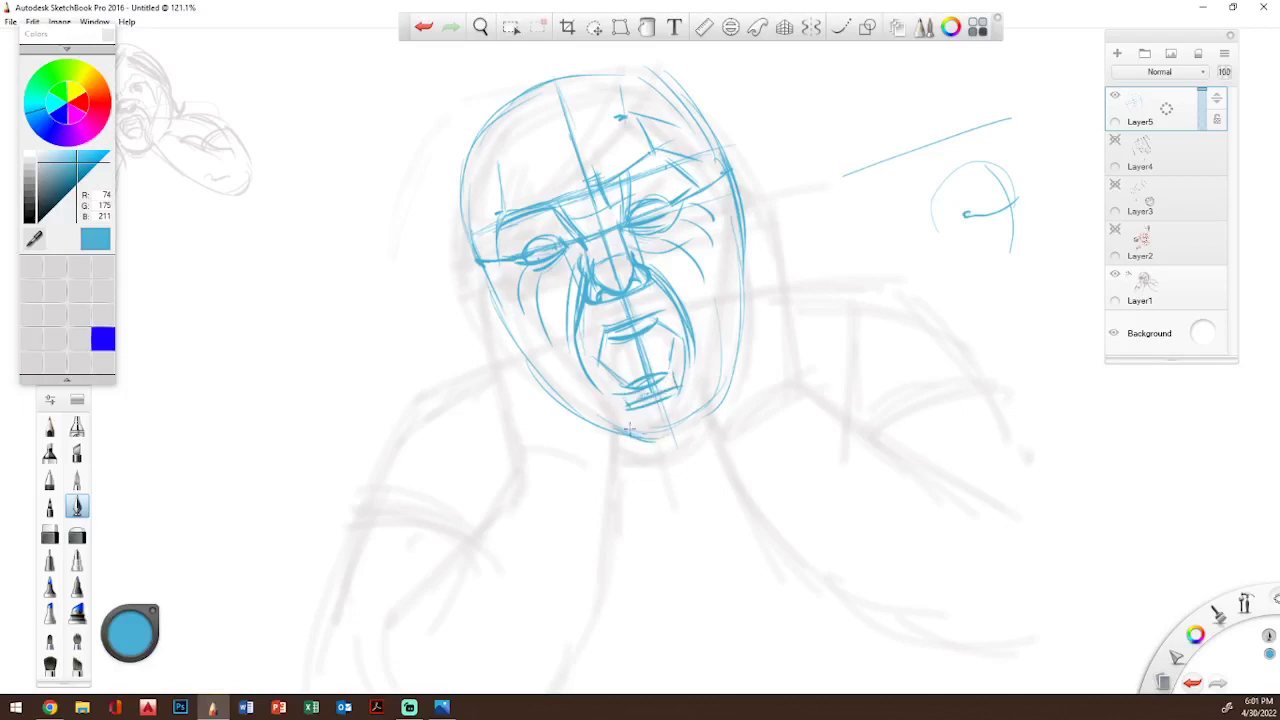
{"action": "mouse_move", "coordinate": [626, 430]}
{"action": "left_mouse_down"}
{"action": "mouse_move", "coordinate": [652, 440]}
{"action": "mouse_move", "coordinate": [700, 394]}
{"action": "left_mouse_up"}
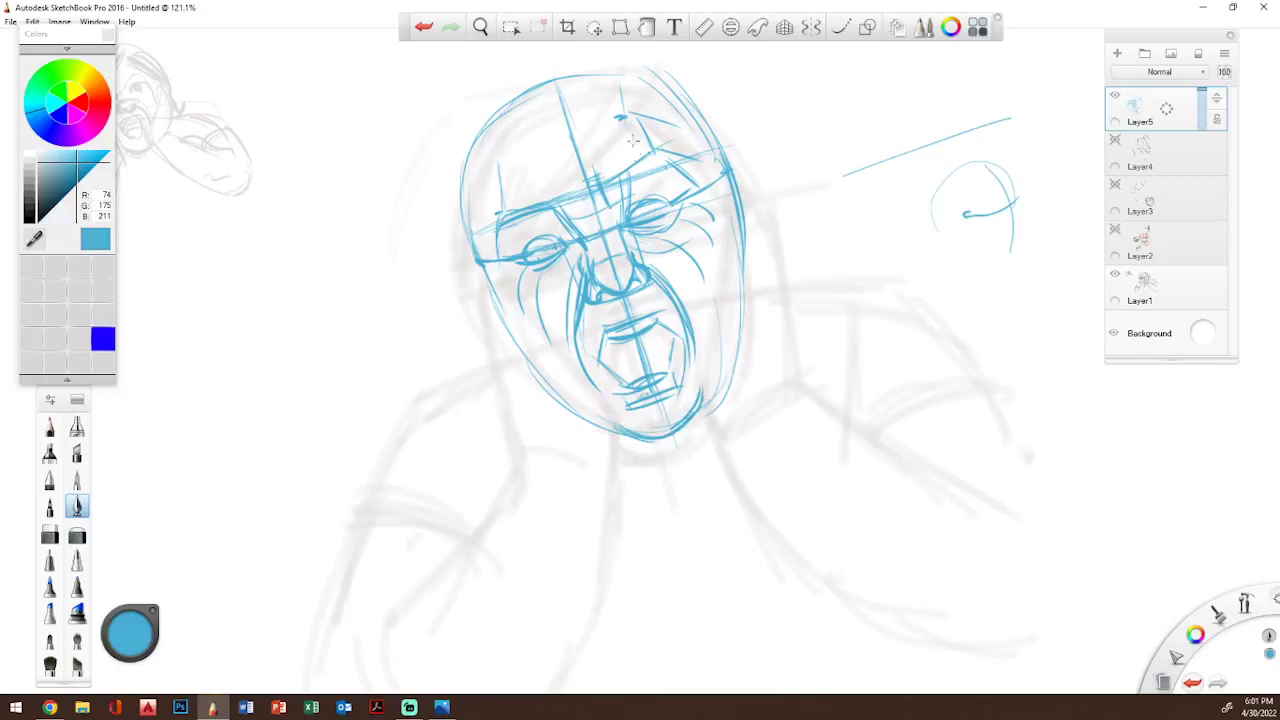
- Darken the hair parting and sweep the left hairline strands from the parting down across the forehead to the temple
{"action": "mouse_move", "coordinate": [621, 104]}
{"action": "left_mouse_down"}
{"action": "mouse_move", "coordinate": [614, 66]}
{"action": "mouse_move", "coordinate": [620, 114]}
{"action": "left_mouse_up"}
{"action": "left_click_drag", "start_coordinate": [602, 92], "coordinate": [516, 198]}
{"action": "left_click_drag", "start_coordinate": [592, 102], "coordinate": [512, 206]}
{"action": "mouse_move", "coordinate": [550, 122]}
{"action": "left_mouse_down"}
{"action": "mouse_move", "coordinate": [500, 214]}
{"action": "mouse_move", "coordinate": [502, 190]}
{"action": "mouse_move", "coordinate": [479, 221]}
{"action": "left_mouse_up"}
{"action": "left_click_drag", "start_coordinate": [500, 176], "coordinate": [483, 210]}
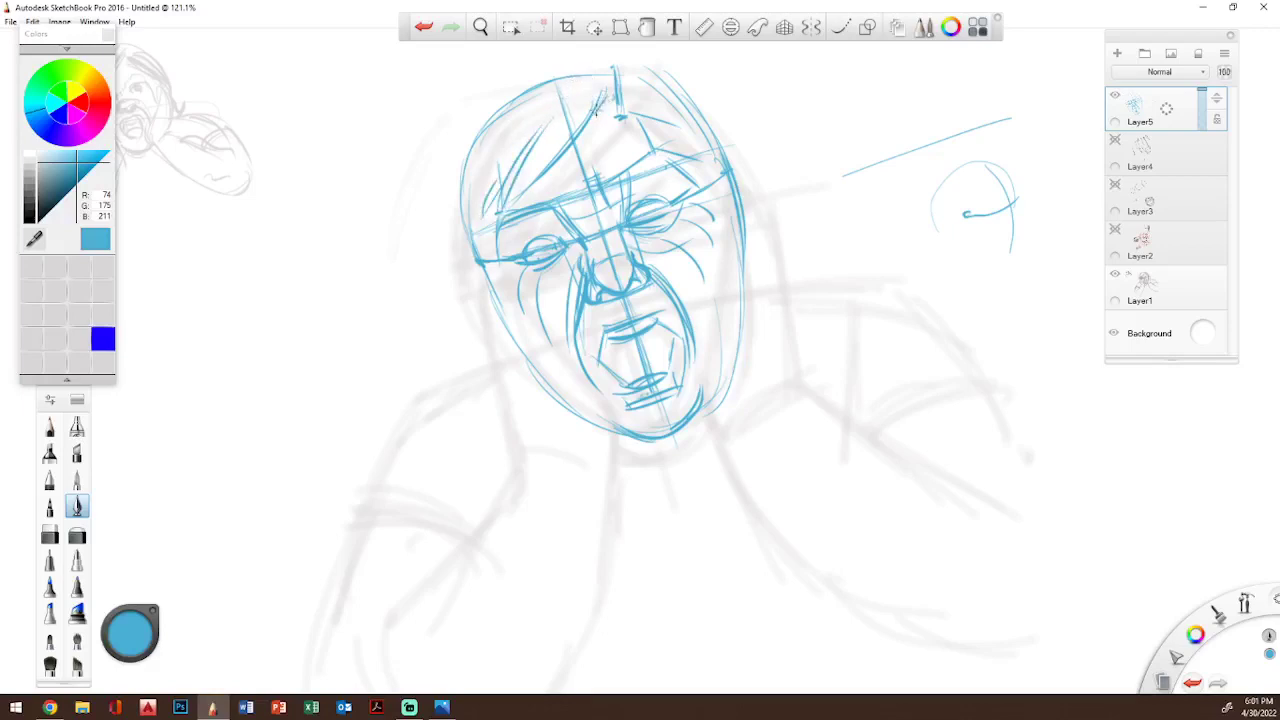
- Draw the outer contour of the hair from the crown around the left side of the head to cheek level
{"action": "mouse_move", "coordinate": [591, 115]}
{"action": "left_mouse_down"}
{"action": "mouse_move", "coordinate": [610, 95]}
{"action": "mouse_move", "coordinate": [594, 61]}
{"action": "mouse_move", "coordinate": [520, 84]}
{"action": "left_mouse_up"}
{"action": "left_click_drag", "start_coordinate": [463, 152], "coordinate": [565, 63]}
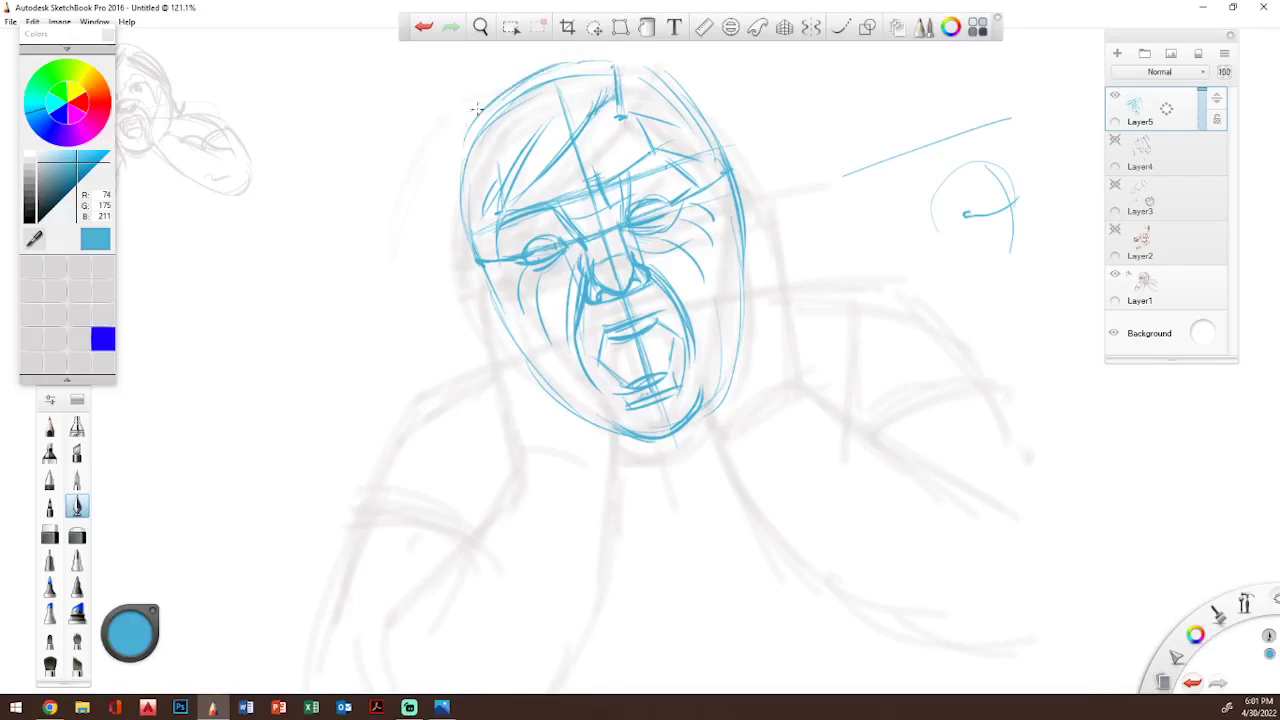
{"action": "left_click_drag", "start_coordinate": [470, 128], "coordinate": [464, 295]}
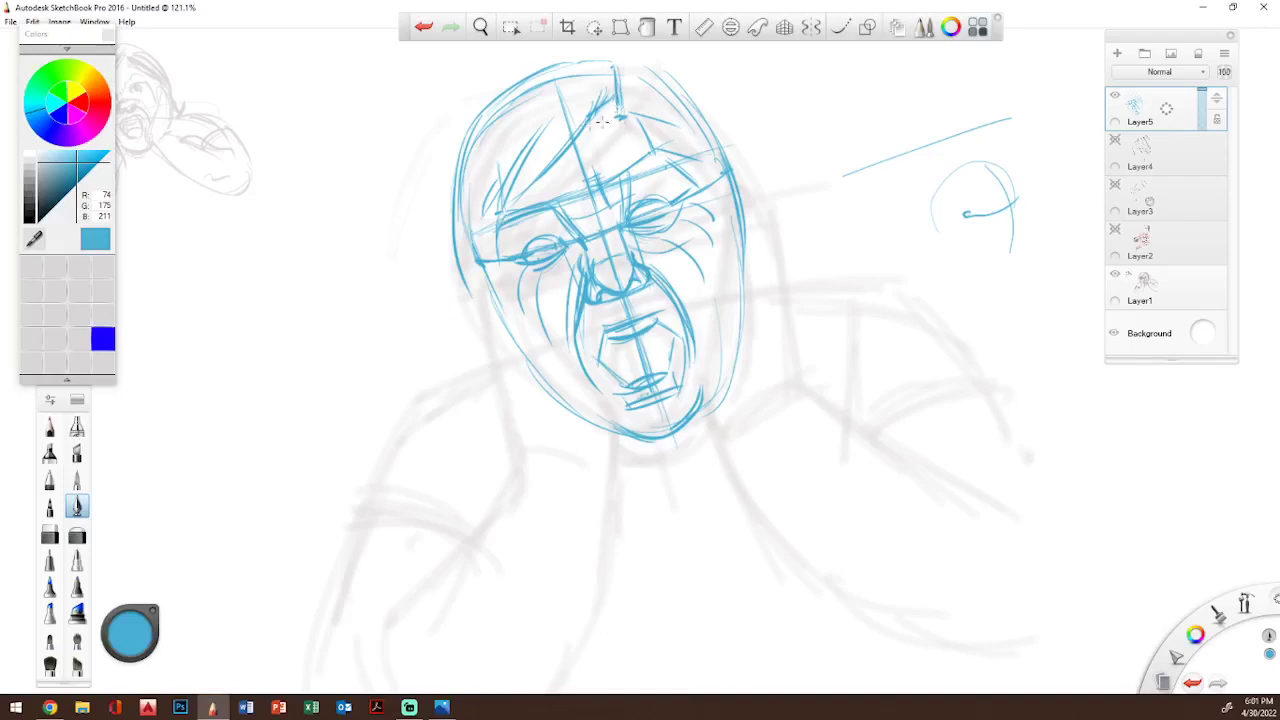
- Draw the right hairline and outer hair contour, and finish the hair on both sides with outward-flicked ends
{"action": "mouse_move", "coordinate": [654, 149]}
{"action": "left_mouse_down"}
{"action": "mouse_move", "coordinate": [620, 112]}
{"action": "mouse_move", "coordinate": [648, 124]}
{"action": "mouse_move", "coordinate": [624, 110]}
{"action": "mouse_move", "coordinate": [682, 123]}
{"action": "left_mouse_up"}
{"action": "mouse_move", "coordinate": [614, 60]}
{"action": "left_mouse_down"}
{"action": "mouse_move", "coordinate": [711, 105]}
{"action": "mouse_move", "coordinate": [677, 124]}
{"action": "mouse_move", "coordinate": [704, 150]}
{"action": "left_mouse_up"}
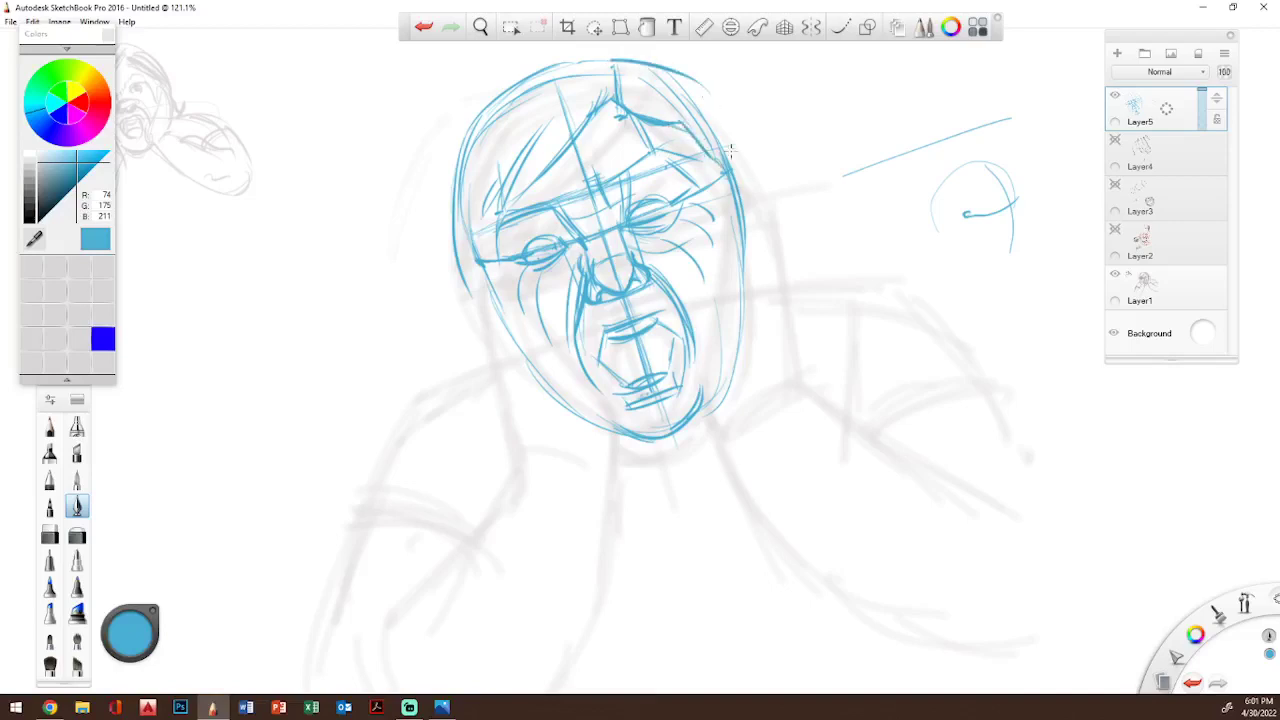
{"action": "left_click_drag", "start_coordinate": [710, 100], "coordinate": [745, 205]}
{"action": "mouse_move", "coordinate": [722, 140]}
{"action": "left_mouse_down"}
{"action": "mouse_move", "coordinate": [765, 258]}
{"action": "mouse_move", "coordinate": [828, 272]}
{"action": "left_mouse_up"}
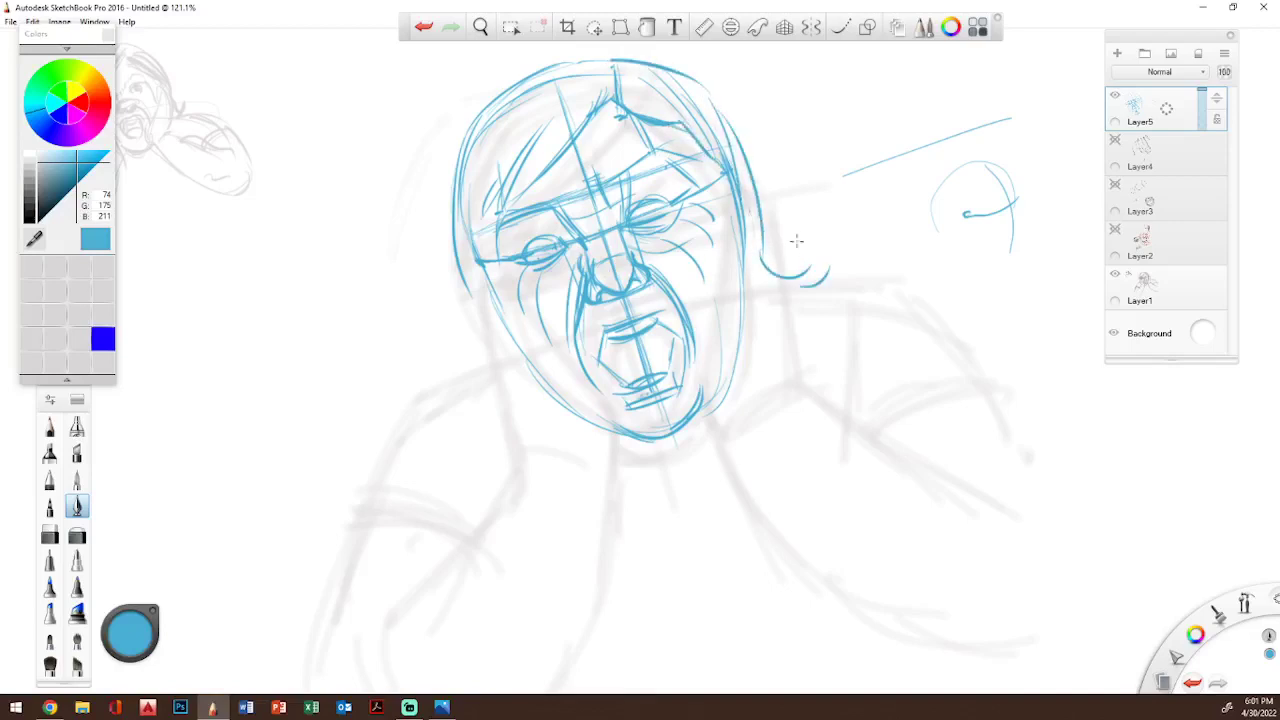
{"action": "mouse_move", "coordinate": [444, 222]}
{"action": "left_mouse_down"}
{"action": "mouse_move", "coordinate": [490, 352]}
{"action": "mouse_move", "coordinate": [472, 382]}
{"action": "mouse_move", "coordinate": [441, 396]}
{"action": "left_mouse_up"}
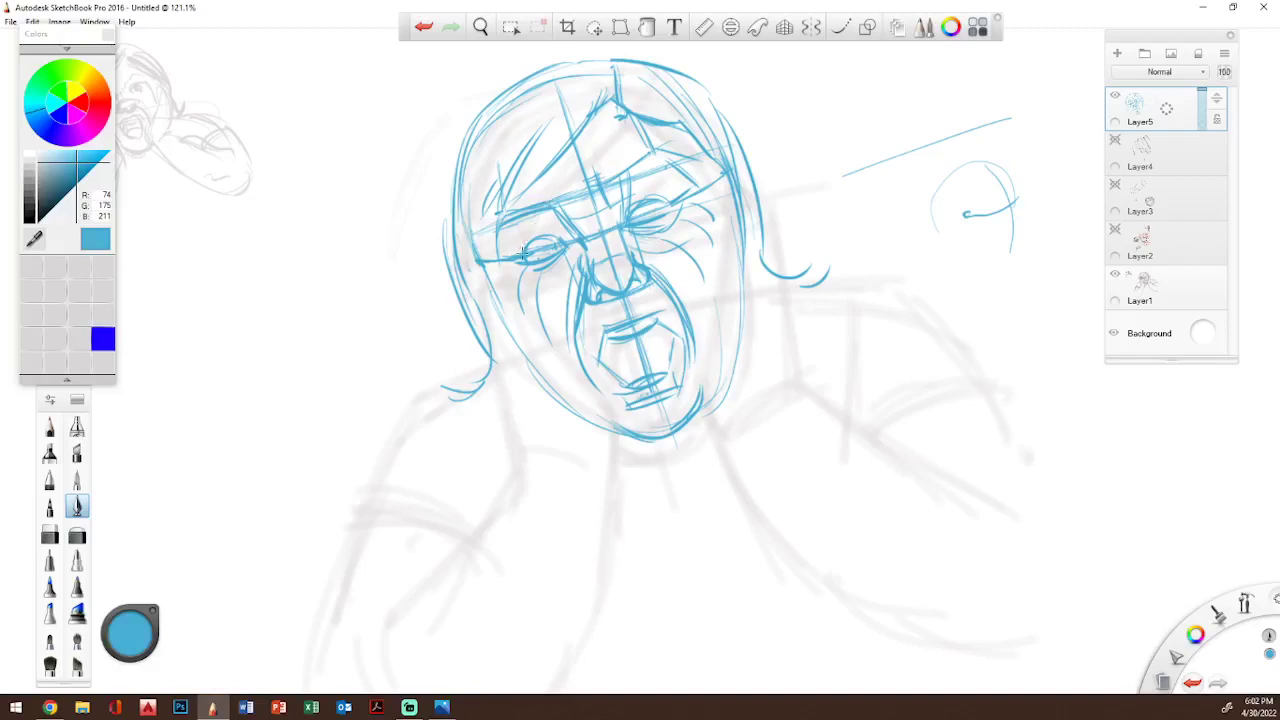
- Refine the lids and irises of both eyes, and sketch a tilted oval with a cross line inside an angular frame beside the head
{"action": "left_click_drag", "start_coordinate": [523, 253], "coordinate": [546, 234]}
{"action": "mouse_move", "coordinate": [171, 290]}
{"action": "left_mouse_down"}
{"action": "mouse_move", "coordinate": [169, 232]}
{"action": "mouse_move", "coordinate": [250, 188]}
{"action": "left_mouse_up"}
{"action": "left_click_drag", "start_coordinate": [262, 188], "coordinate": [308, 277]}
{"action": "left_click_drag", "start_coordinate": [166, 318], "coordinate": [288, 342]}
{"action": "mouse_move", "coordinate": [196, 240]}
{"action": "left_mouse_down"}
{"action": "mouse_move", "coordinate": [262, 338]}
{"action": "mouse_move", "coordinate": [245, 222]}
{"action": "left_mouse_up"}
{"action": "mouse_move", "coordinate": [205, 298]}
{"action": "left_mouse_down"}
{"action": "mouse_move", "coordinate": [239, 228]}
{"action": "mouse_move", "coordinate": [264, 268]}
{"action": "left_mouse_up"}
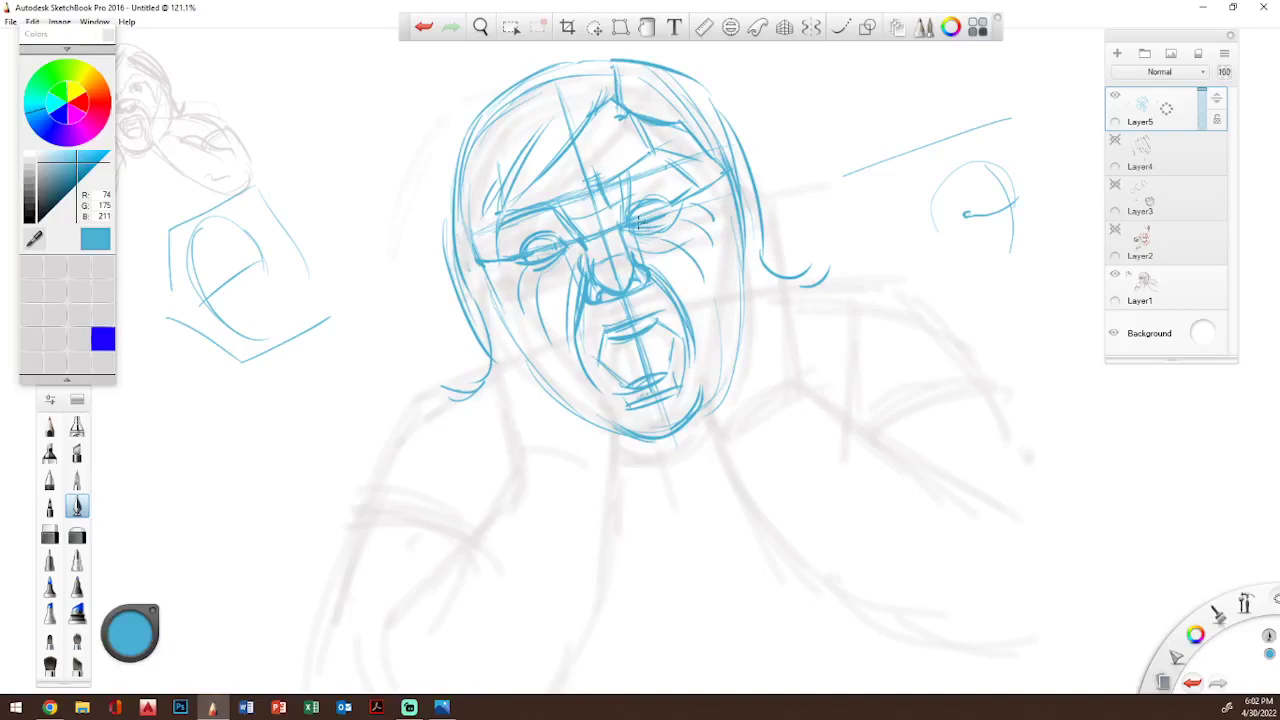
{"action": "left_click_drag", "start_coordinate": [640, 212], "coordinate": [674, 205]}
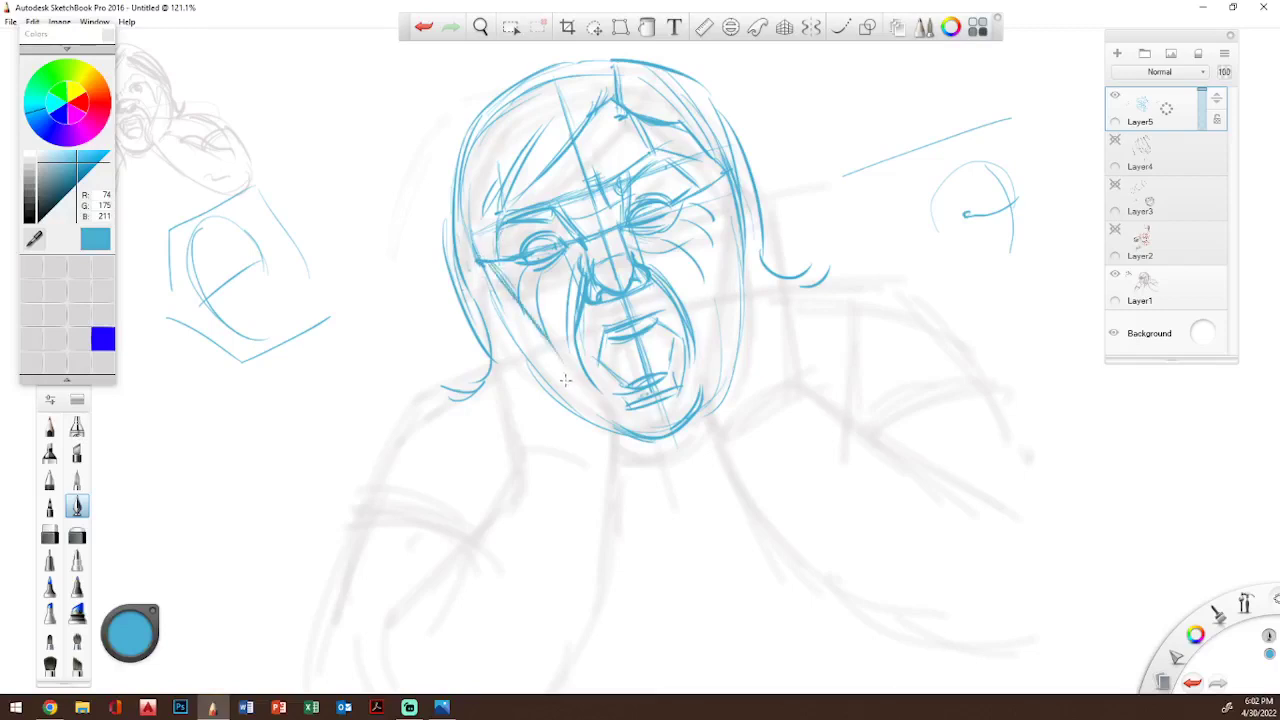
- Draw the left cheek contour into the long left side of the neck, and start the neck's right side from the jaw
{"action": "mouse_move", "coordinate": [556, 348]}
{"action": "left_mouse_down"}
{"action": "mouse_move", "coordinate": [591, 421]}
{"action": "mouse_move", "coordinate": [565, 480]}
{"action": "mouse_move", "coordinate": [593, 450]}
{"action": "mouse_move", "coordinate": [585, 432]}
{"action": "mouse_move", "coordinate": [598, 468]}
{"action": "left_mouse_up"}
{"action": "left_click_drag", "start_coordinate": [596, 414], "coordinate": [597, 548]}
{"action": "left_click_drag", "start_coordinate": [599, 450], "coordinate": [593, 590]}
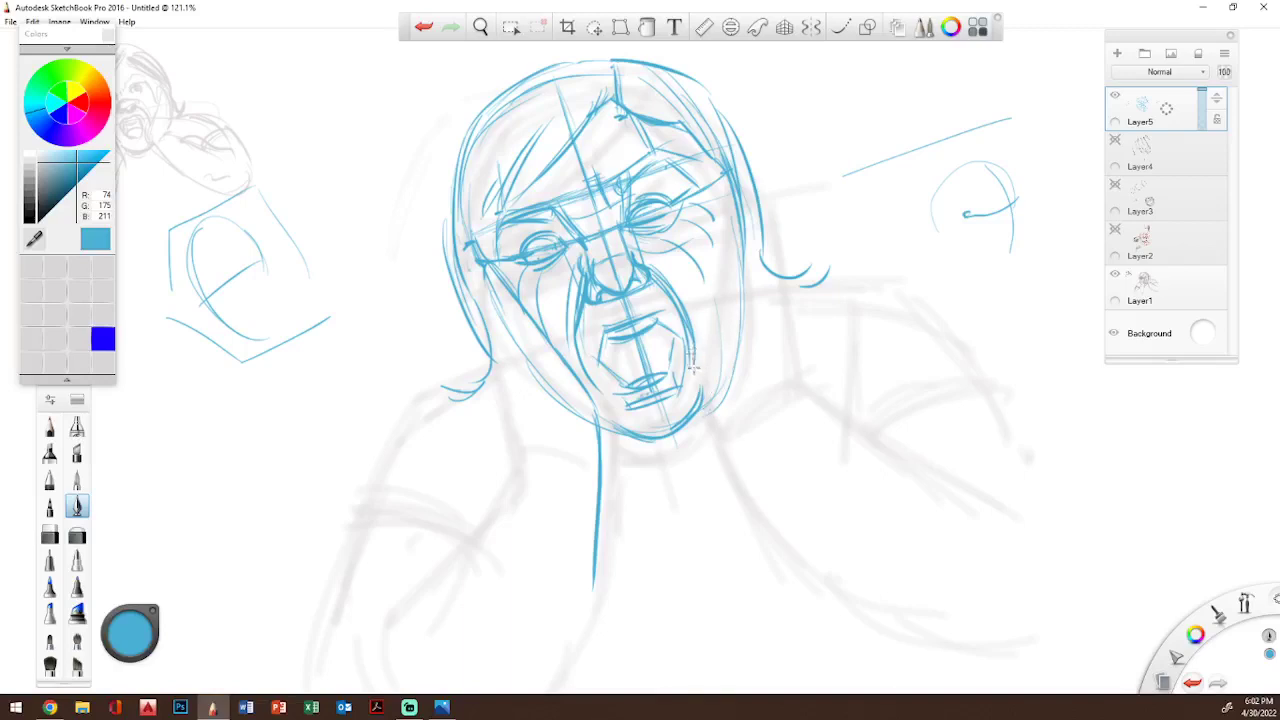
{"action": "left_click_drag", "start_coordinate": [693, 354], "coordinate": [740, 465]}
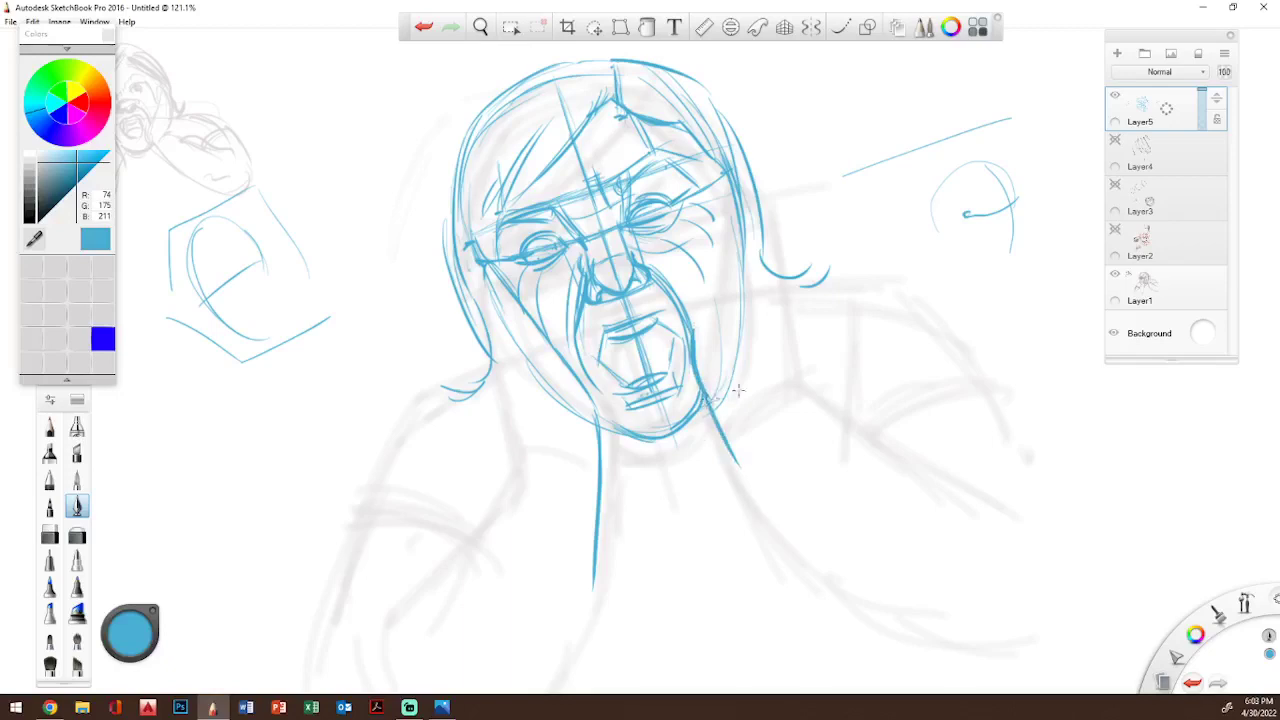
- Draw the lower contour of the right arm outward from the jaw, and extend the neck's right side towards the chest
{"action": "left_click_drag", "start_coordinate": [710, 404], "coordinate": [790, 378]}
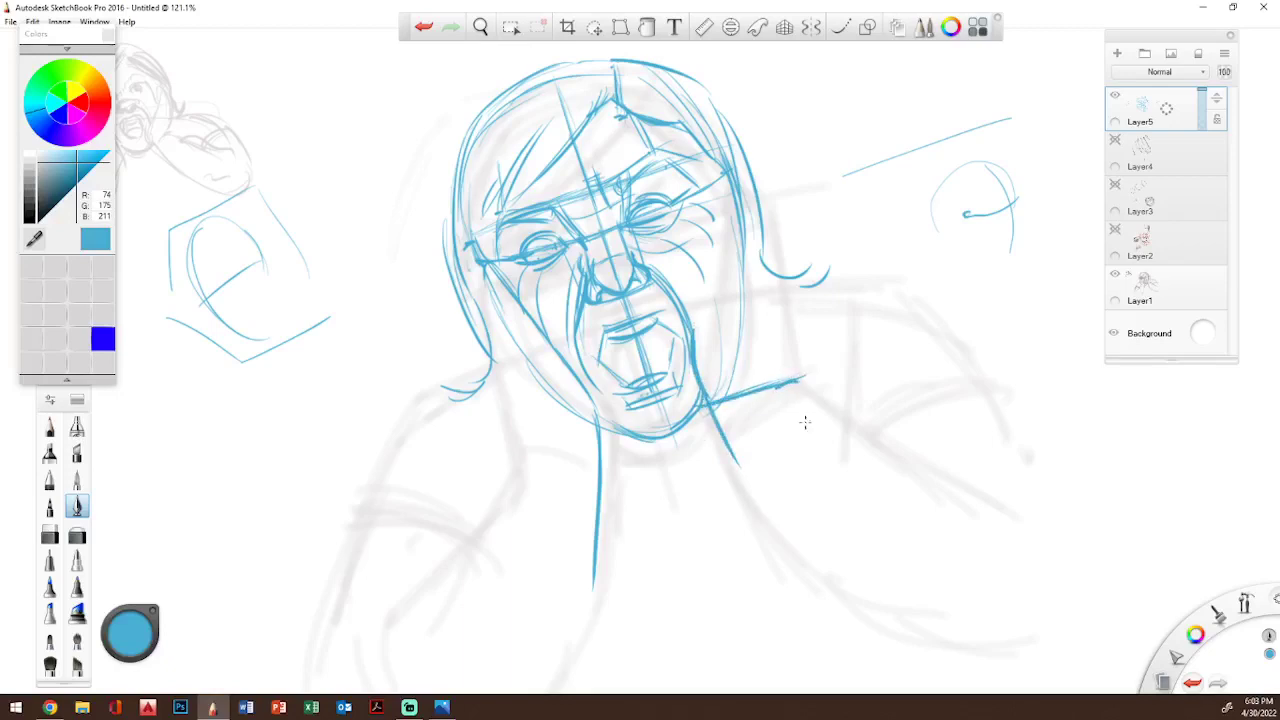
{"action": "mouse_move", "coordinate": [800, 381]}
{"action": "left_mouse_down"}
{"action": "mouse_move", "coordinate": [897, 453]}
{"action": "mouse_move", "coordinate": [986, 494]}
{"action": "left_mouse_up"}
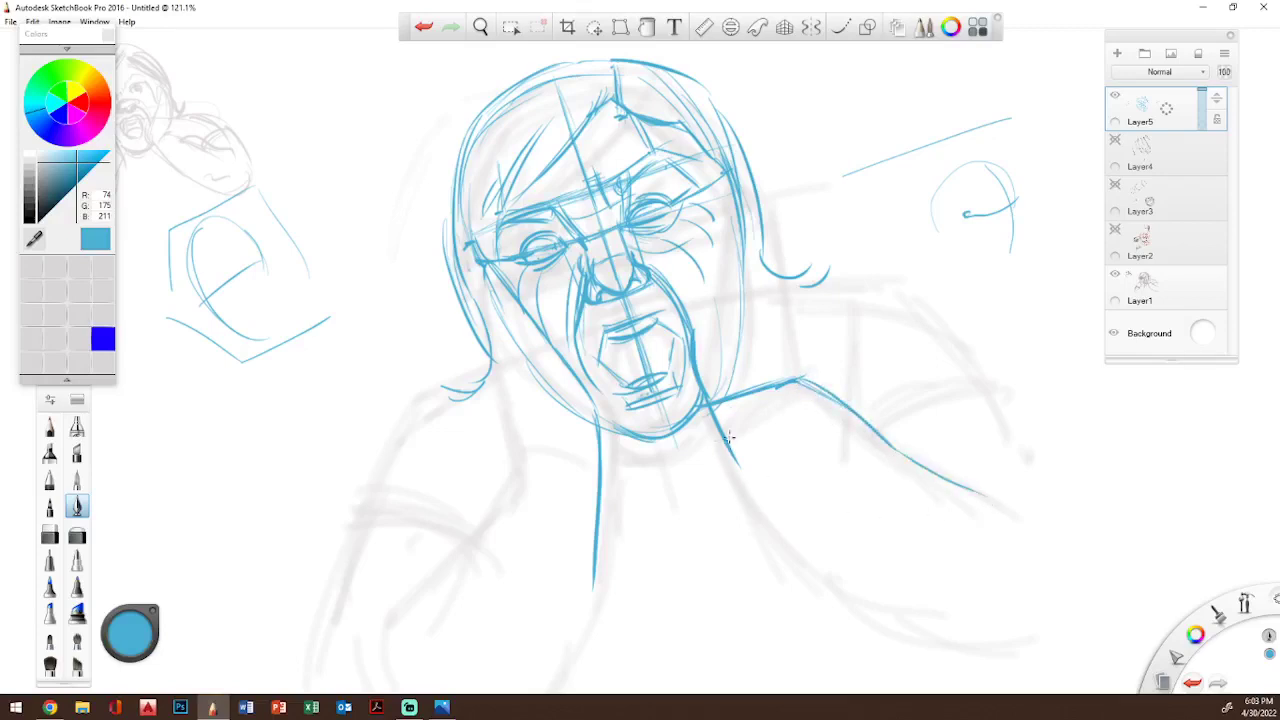
{"action": "left_click_drag", "start_coordinate": [714, 420], "coordinate": [770, 536]}
{"action": "left_click_drag", "start_coordinate": [726, 452], "coordinate": [786, 568]}
{"action": "left_click_drag", "start_coordinate": [742, 478], "coordinate": [783, 570]}
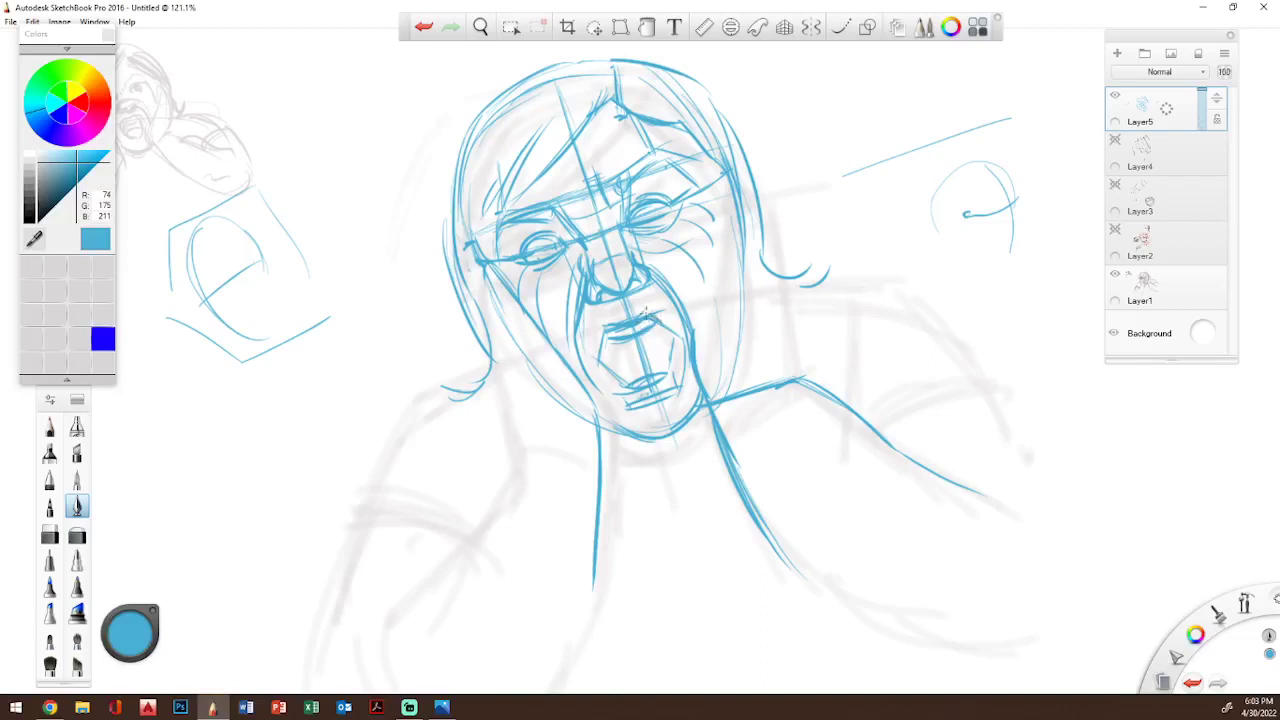
- Reinforce the open mouth's inner outline and corner, and add two tendon lines down the throat below the chin
{"action": "mouse_move", "coordinate": [636, 316]}
{"action": "left_mouse_down"}
{"action": "mouse_move", "coordinate": [599, 370]}
{"action": "mouse_move", "coordinate": [601, 328]}
{"action": "mouse_move", "coordinate": [596, 364]}
{"action": "mouse_move", "coordinate": [618, 384]}
{"action": "mouse_move", "coordinate": [659, 377]}
{"action": "mouse_move", "coordinate": [655, 363]}
{"action": "mouse_move", "coordinate": [644, 375]}
{"action": "mouse_move", "coordinate": [660, 342]}
{"action": "left_mouse_up"}
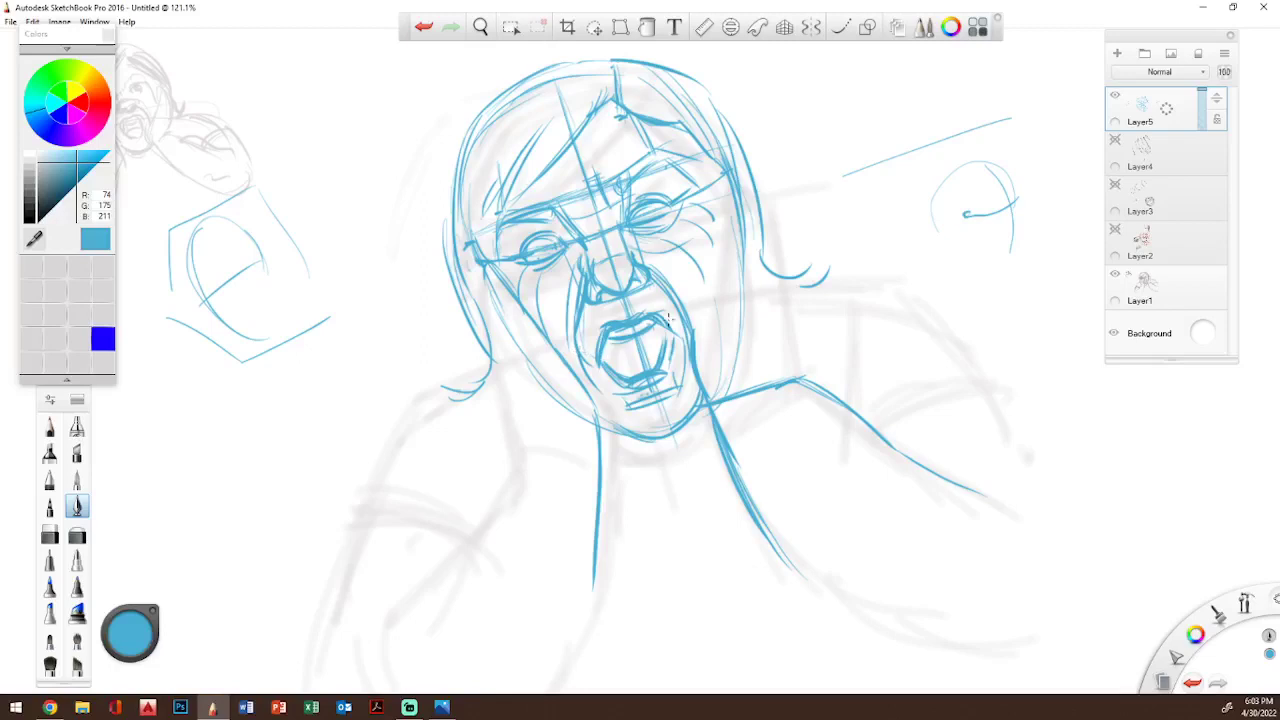
{"action": "left_click_drag", "start_coordinate": [677, 308], "coordinate": [677, 324]}
{"action": "left_click_drag", "start_coordinate": [644, 456], "coordinate": [668, 480]}
{"action": "left_click_drag", "start_coordinate": [677, 478], "coordinate": [690, 545]}
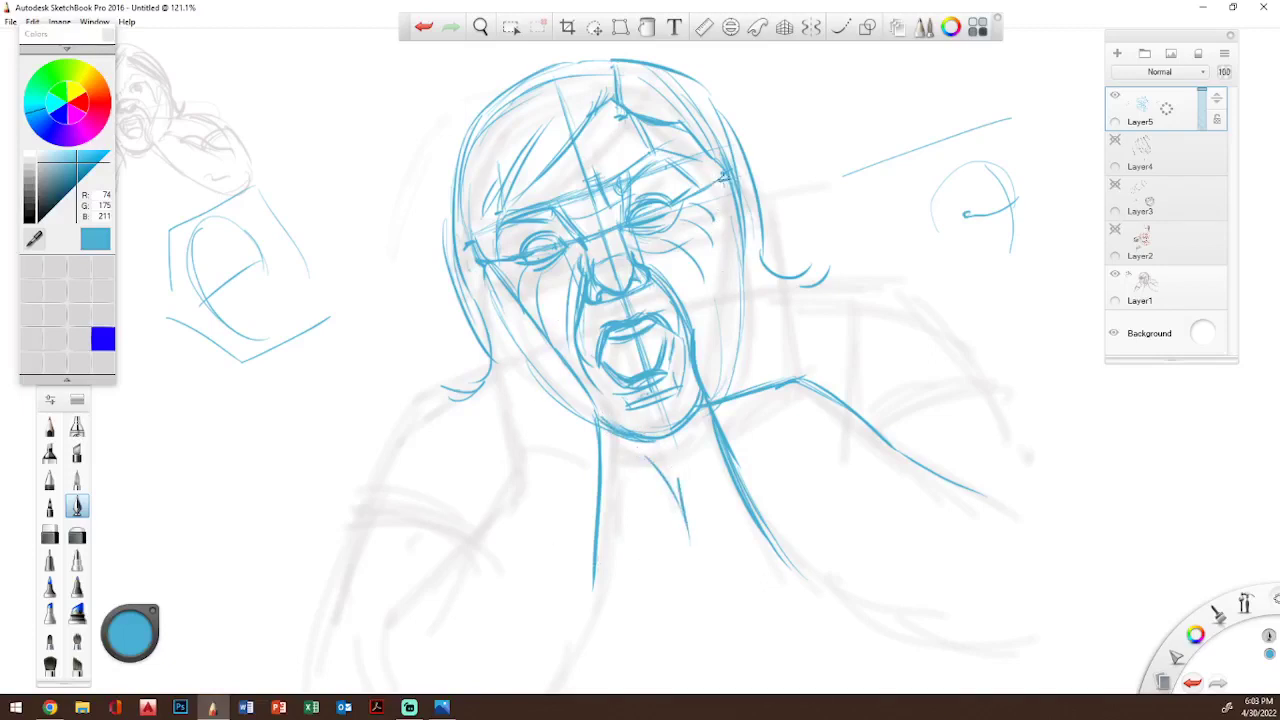
- Draw the inner and outer edges of the right hand from the temple down to the wrist, and add a hair flick beside it
{"action": "mouse_move", "coordinate": [733, 171]}
{"action": "left_mouse_down"}
{"action": "mouse_move", "coordinate": [718, 181]}
{"action": "mouse_move", "coordinate": [706, 316]}
{"action": "left_mouse_up"}
{"action": "left_click_drag", "start_coordinate": [716, 210], "coordinate": [697, 330]}
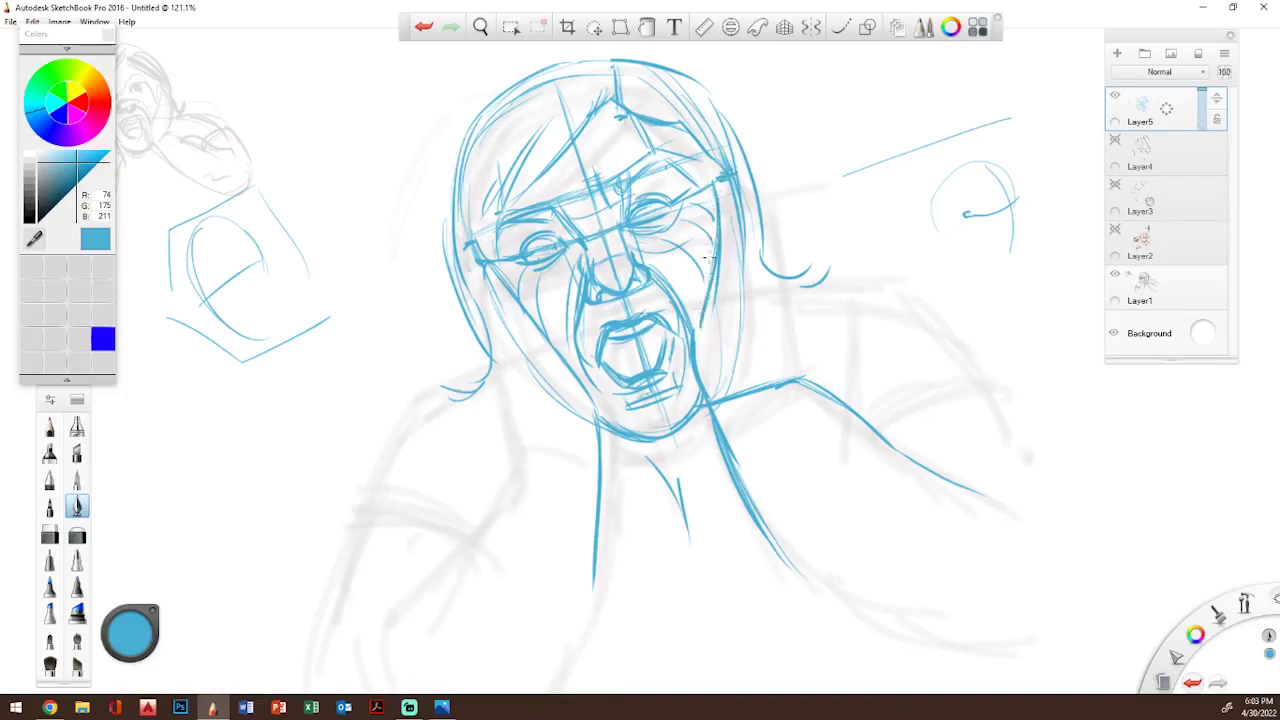
{"action": "left_click_drag", "start_coordinate": [713, 250], "coordinate": [694, 340]}
{"action": "mouse_move", "coordinate": [730, 176]}
{"action": "left_mouse_down"}
{"action": "mouse_move", "coordinate": [780, 265]}
{"action": "mouse_move", "coordinate": [768, 262]}
{"action": "mouse_move", "coordinate": [753, 290]}
{"action": "mouse_move", "coordinate": [772, 297]}
{"action": "mouse_move", "coordinate": [767, 255]}
{"action": "mouse_move", "coordinate": [779, 352]}
{"action": "left_mouse_up"}
{"action": "left_click_drag", "start_coordinate": [768, 252], "coordinate": [787, 352]}
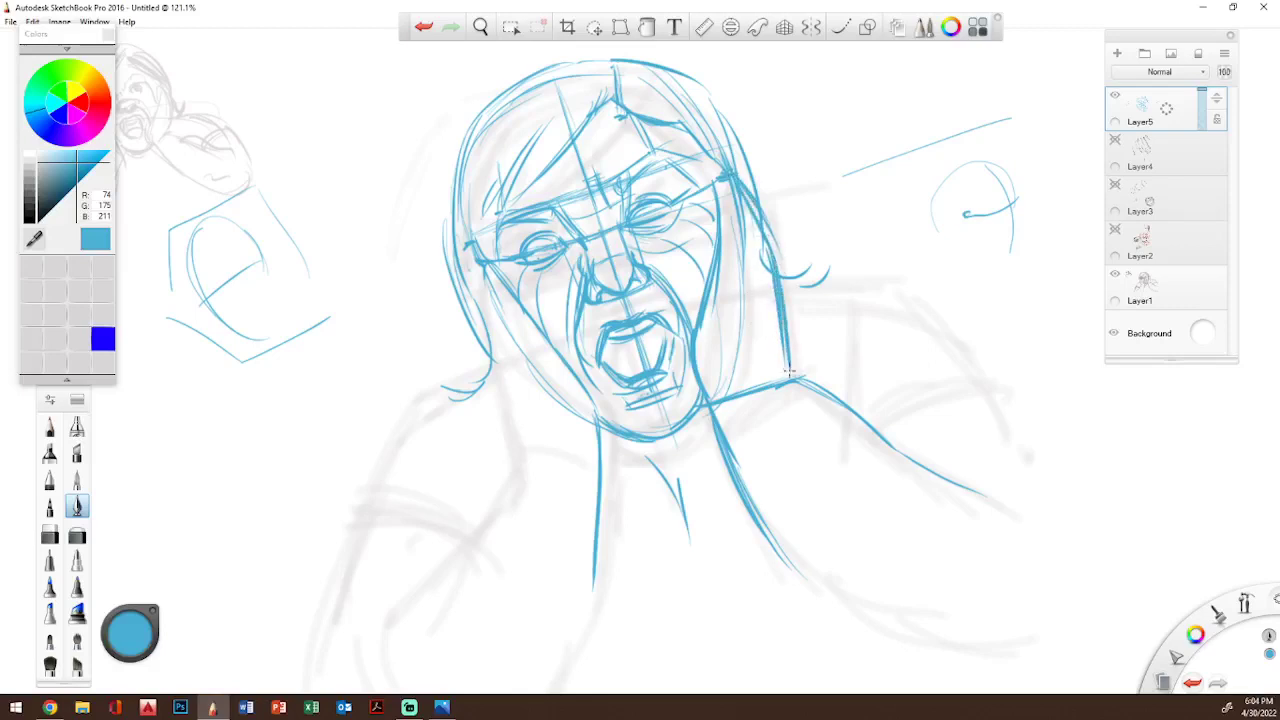
{"action": "left_click_drag", "start_coordinate": [774, 262], "coordinate": [793, 378]}
{"action": "left_click_drag", "start_coordinate": [816, 260], "coordinate": [790, 284]}
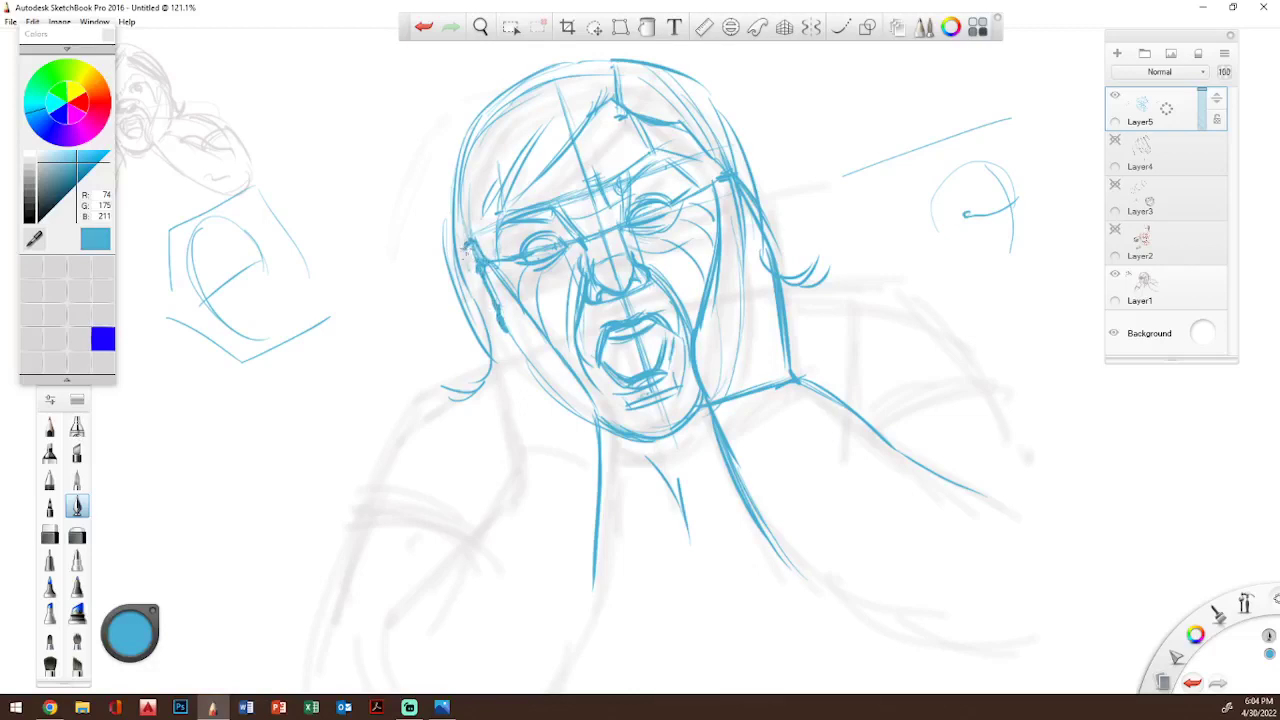
- Draw the left hand's finger edges against the cheek and extend the hand's contour down to the wrist
{"action": "left_click_drag", "start_coordinate": [468, 262], "coordinate": [502, 350]}
{"action": "mouse_move", "coordinate": [473, 243]}
{"action": "left_mouse_down"}
{"action": "mouse_move", "coordinate": [467, 325]}
{"action": "mouse_move", "coordinate": [462, 280]}
{"action": "mouse_move", "coordinate": [500, 374]}
{"action": "left_mouse_up"}
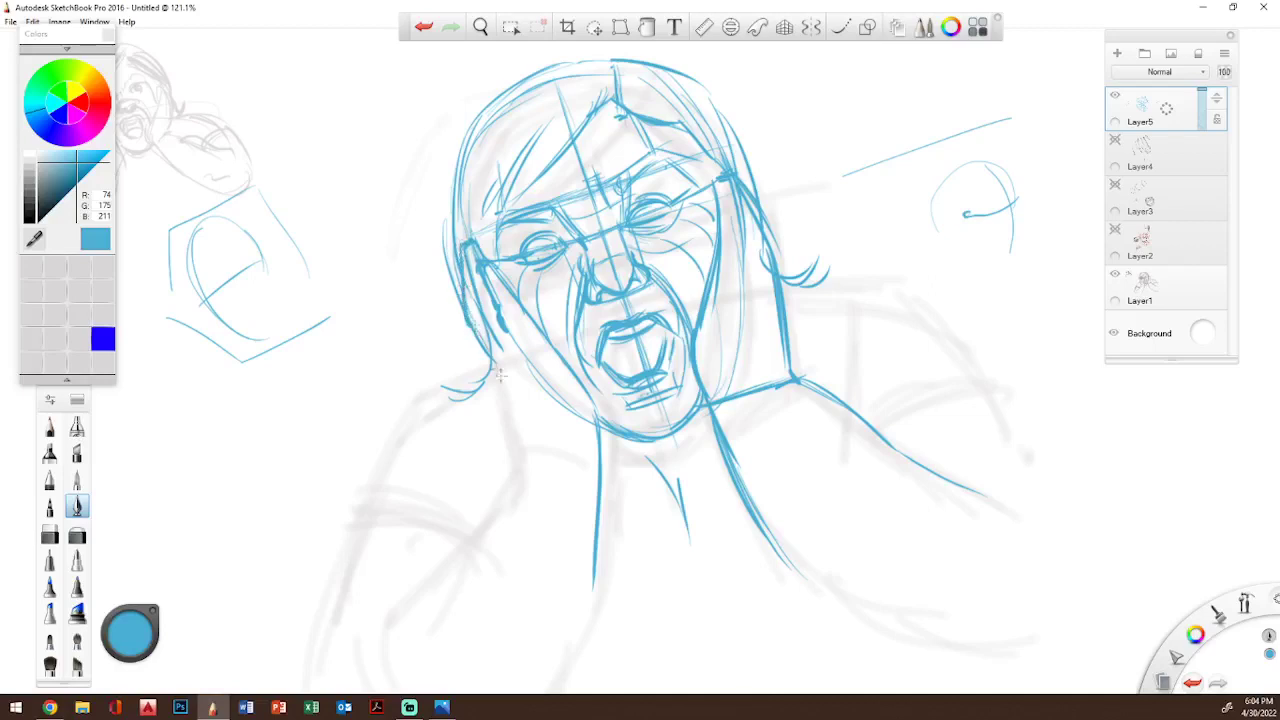
{"action": "mouse_move", "coordinate": [474, 330]}
{"action": "left_mouse_down"}
{"action": "mouse_move", "coordinate": [485, 379]}
{"action": "mouse_move", "coordinate": [497, 349]}
{"action": "mouse_move", "coordinate": [503, 428]}
{"action": "mouse_move", "coordinate": [500, 401]}
{"action": "mouse_move", "coordinate": [506, 421]}
{"action": "mouse_move", "coordinate": [546, 404]}
{"action": "left_mouse_up"}
- Draw the left forearm's lower edge and bulging outer contour from the wrist, with a cross contour near its upper end
{"action": "mouse_move", "coordinate": [518, 446]}
{"action": "left_mouse_down"}
{"action": "mouse_move", "coordinate": [540, 442]}
{"action": "mouse_move", "coordinate": [509, 446]}
{"action": "mouse_move", "coordinate": [418, 566]}
{"action": "left_mouse_up"}
{"action": "left_click_drag", "start_coordinate": [510, 458], "coordinate": [403, 571]}
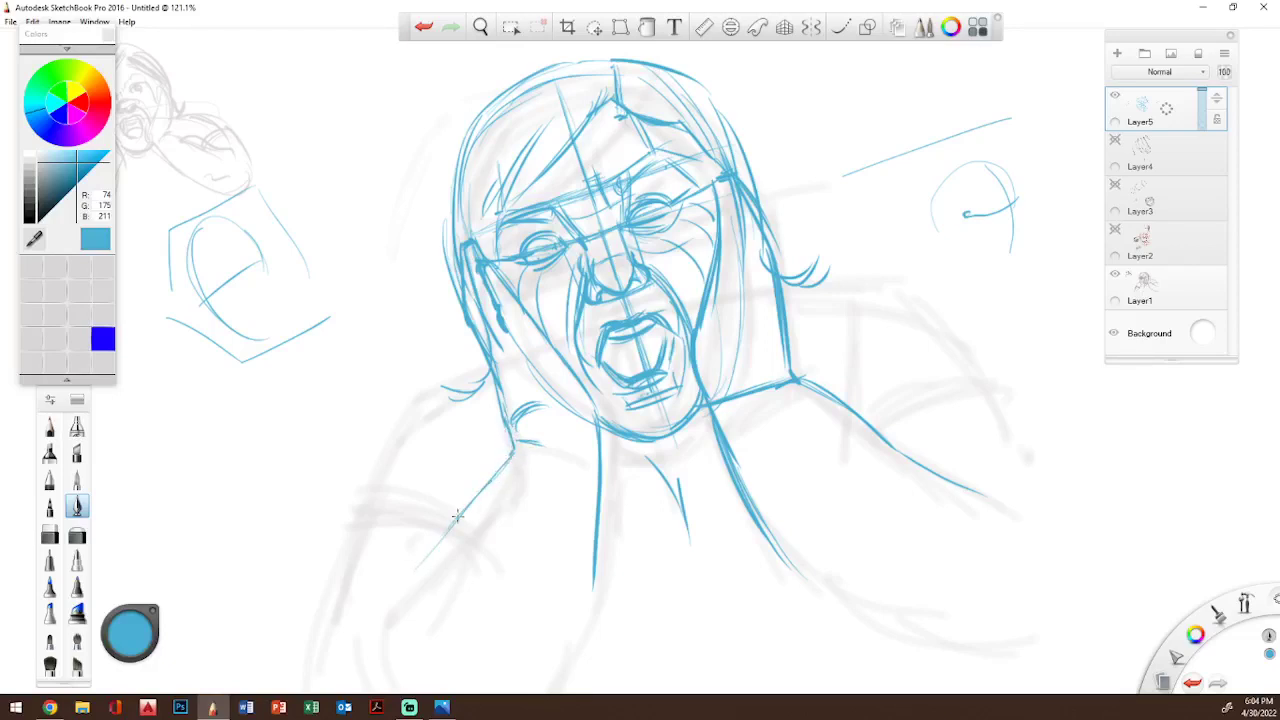
{"action": "left_click_drag", "start_coordinate": [511, 455], "coordinate": [362, 617]}
{"action": "mouse_move", "coordinate": [486, 378]}
{"action": "left_mouse_down"}
{"action": "mouse_move", "coordinate": [416, 401]}
{"action": "mouse_move", "coordinate": [500, 366]}
{"action": "mouse_move", "coordinate": [410, 399]}
{"action": "mouse_move", "coordinate": [436, 406]}
{"action": "mouse_move", "coordinate": [411, 405]}
{"action": "mouse_move", "coordinate": [440, 495]}
{"action": "left_mouse_up"}
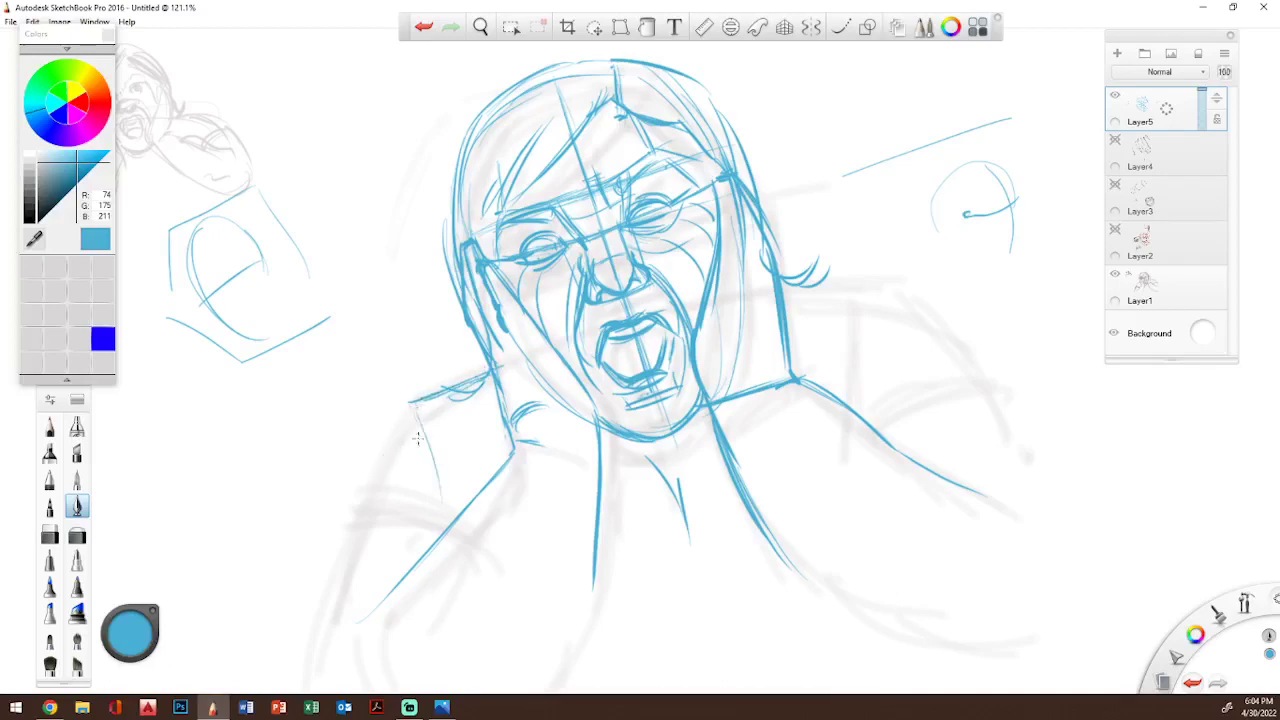
{"action": "mouse_move", "coordinate": [420, 398]}
{"action": "left_mouse_down"}
{"action": "mouse_move", "coordinate": [446, 512]}
{"action": "mouse_move", "coordinate": [466, 379]}
{"action": "mouse_move", "coordinate": [331, 464]}
{"action": "mouse_move", "coordinate": [302, 526]}
{"action": "left_mouse_up"}
{"action": "left_click_drag", "start_coordinate": [352, 428], "coordinate": [268, 594]}
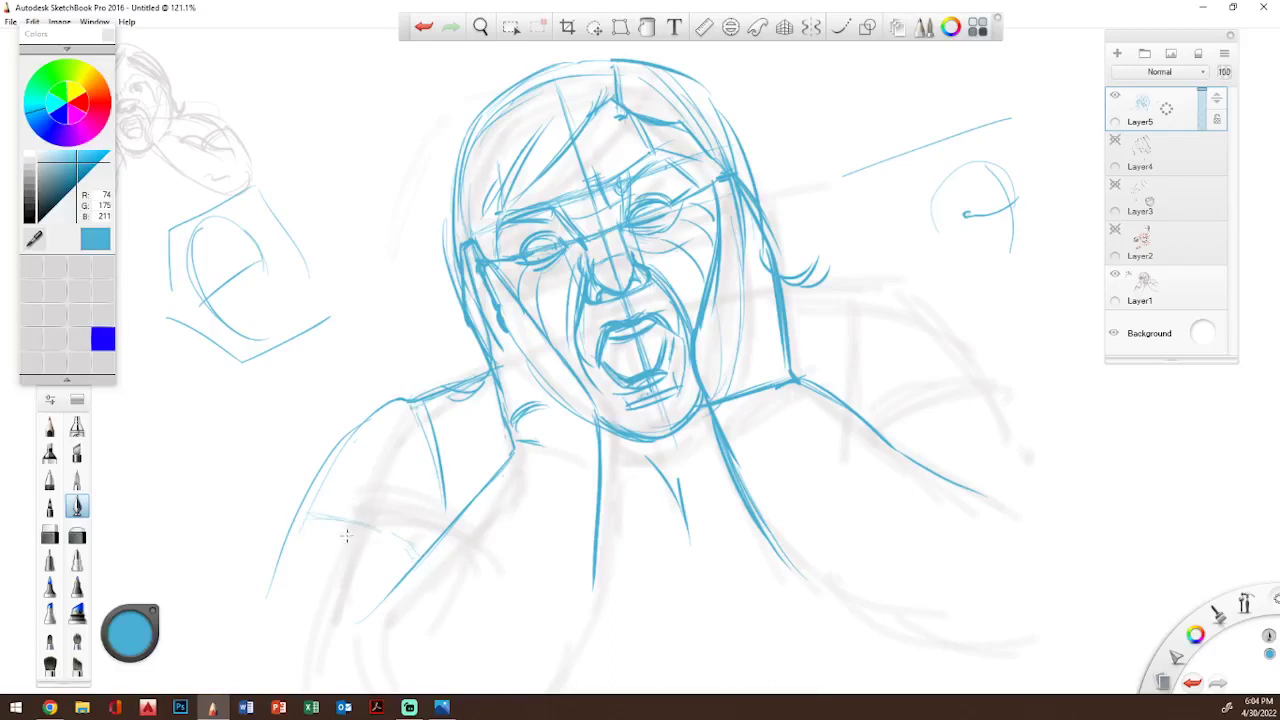
- Add curved cross contours around the left forearm near the elbow and reinforce the upper one
{"action": "mouse_move", "coordinate": [294, 528]}
{"action": "left_mouse_down"}
{"action": "mouse_move", "coordinate": [350, 521]}
{"action": "mouse_move", "coordinate": [411, 559]}
{"action": "left_mouse_up"}
{"action": "mouse_move", "coordinate": [288, 532]}
{"action": "left_mouse_down"}
{"action": "mouse_move", "coordinate": [329, 595]}
{"action": "mouse_move", "coordinate": [376, 607]}
{"action": "left_mouse_up"}
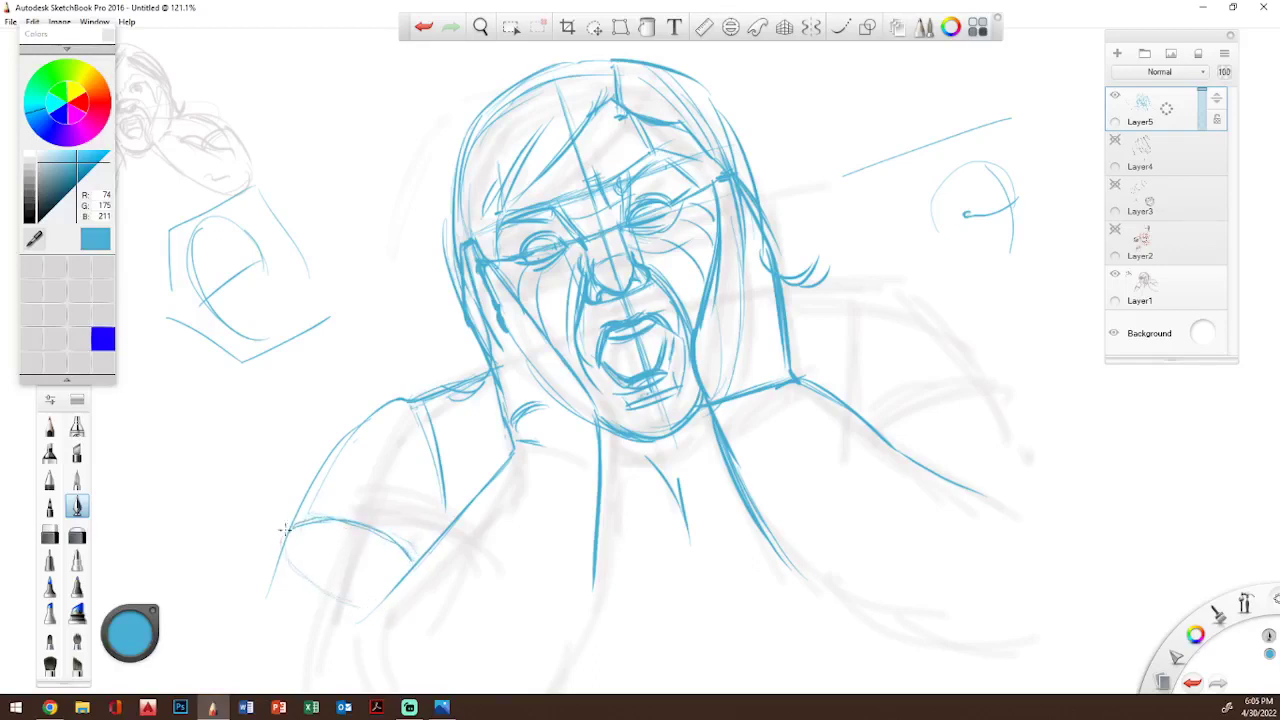
{"action": "mouse_move", "coordinate": [289, 528]}
{"action": "left_mouse_down"}
{"action": "mouse_move", "coordinate": [340, 520]}
{"action": "mouse_move", "coordinate": [413, 566]}
{"action": "left_mouse_up"}
{"action": "left_click_drag", "start_coordinate": [289, 523], "coordinate": [416, 570]}
- Draw a curved cross contour on the right forearm with a hooked return line, and outline the arm's upper edge past the elbow
{"action": "left_click_drag", "start_coordinate": [885, 439], "coordinate": [973, 396]}
{"action": "left_click_drag", "start_coordinate": [888, 436], "coordinate": [994, 390]}
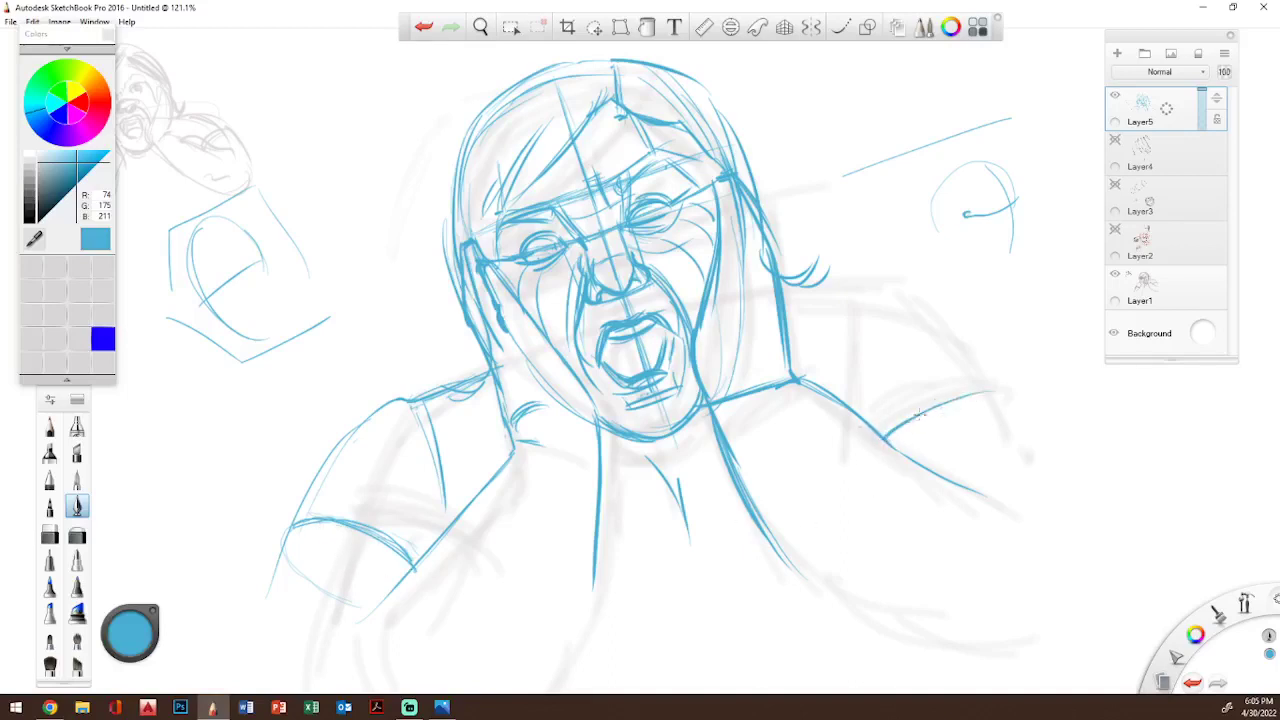
{"action": "mouse_move", "coordinate": [885, 438]}
{"action": "left_mouse_down"}
{"action": "mouse_move", "coordinate": [998, 397]}
{"action": "mouse_move", "coordinate": [964, 436]}
{"action": "left_mouse_up"}
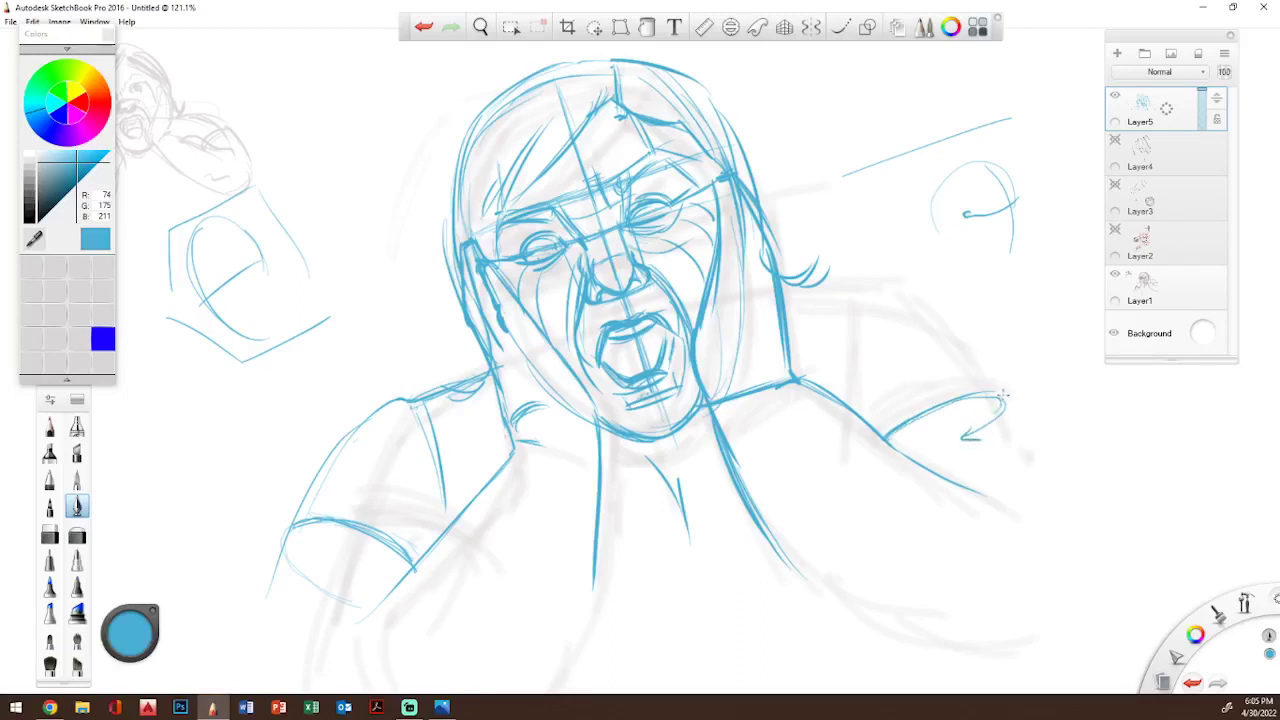
{"action": "left_click_drag", "start_coordinate": [1002, 396], "coordinate": [1030, 448]}
{"action": "left_click_drag", "start_coordinate": [1050, 491], "coordinate": [1075, 527]}
{"action": "mouse_move", "coordinate": [790, 300]}
{"action": "left_mouse_down"}
{"action": "mouse_move", "coordinate": [834, 268]}
{"action": "mouse_move", "coordinate": [823, 289]}
{"action": "mouse_move", "coordinate": [929, 324]}
{"action": "mouse_move", "coordinate": [923, 308]}
{"action": "mouse_move", "coordinate": [985, 398]}
{"action": "left_mouse_up"}
{"action": "left_click_drag", "start_coordinate": [928, 316], "coordinate": [964, 348]}
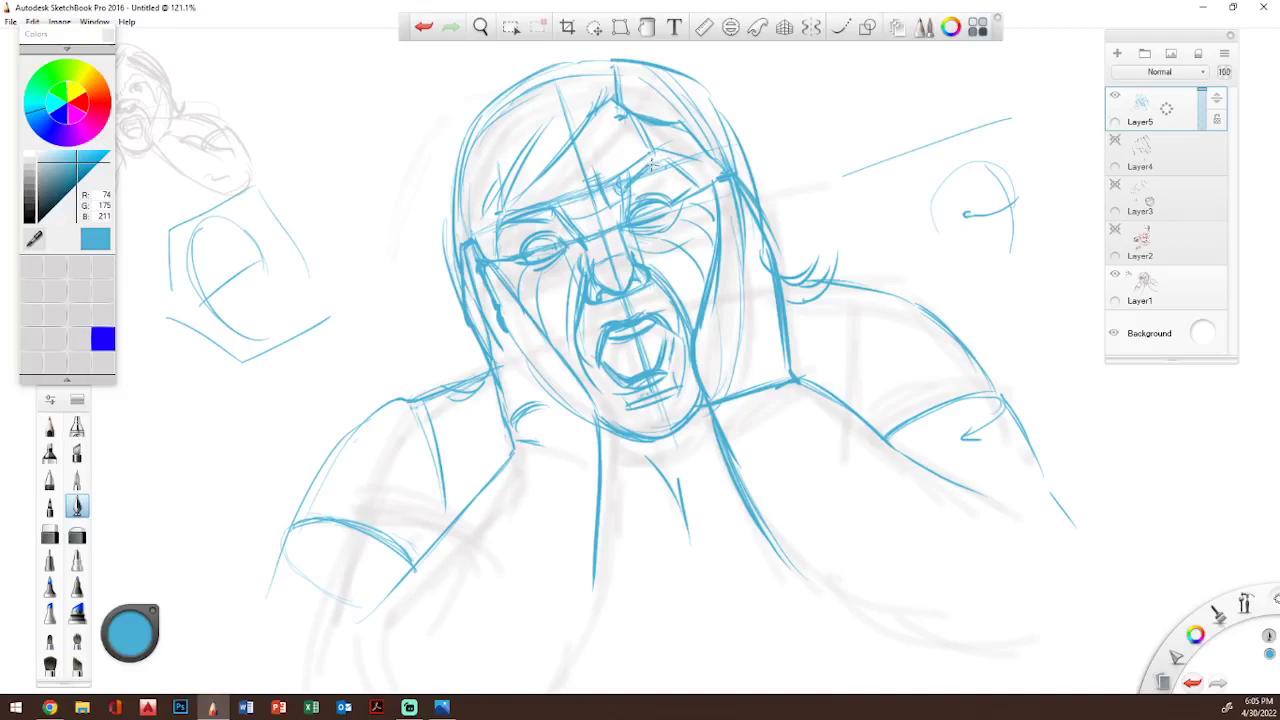
- Darken the right side of the hair and the brow edge running down to the temple
{"action": "left_click_drag", "start_coordinate": [650, 160], "coordinate": [702, 186]}
{"action": "left_click_drag", "start_coordinate": [664, 128], "coordinate": [712, 186]}
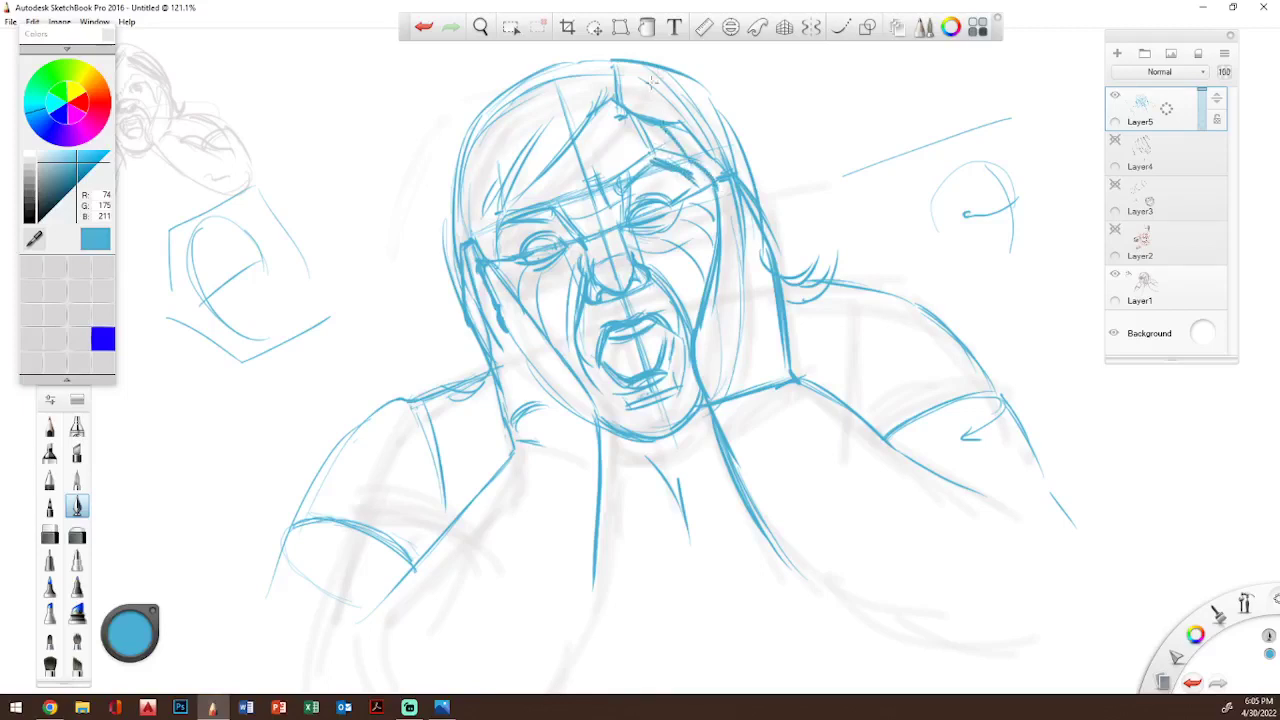
{"action": "mouse_move", "coordinate": [624, 68]}
{"action": "left_mouse_down"}
{"action": "mouse_move", "coordinate": [632, 84]}
{"action": "mouse_move", "coordinate": [698, 106]}
{"action": "left_mouse_up"}
{"action": "left_click_drag", "start_coordinate": [684, 92], "coordinate": [744, 182]}
{"action": "left_click_drag", "start_coordinate": [668, 128], "coordinate": [718, 176]}
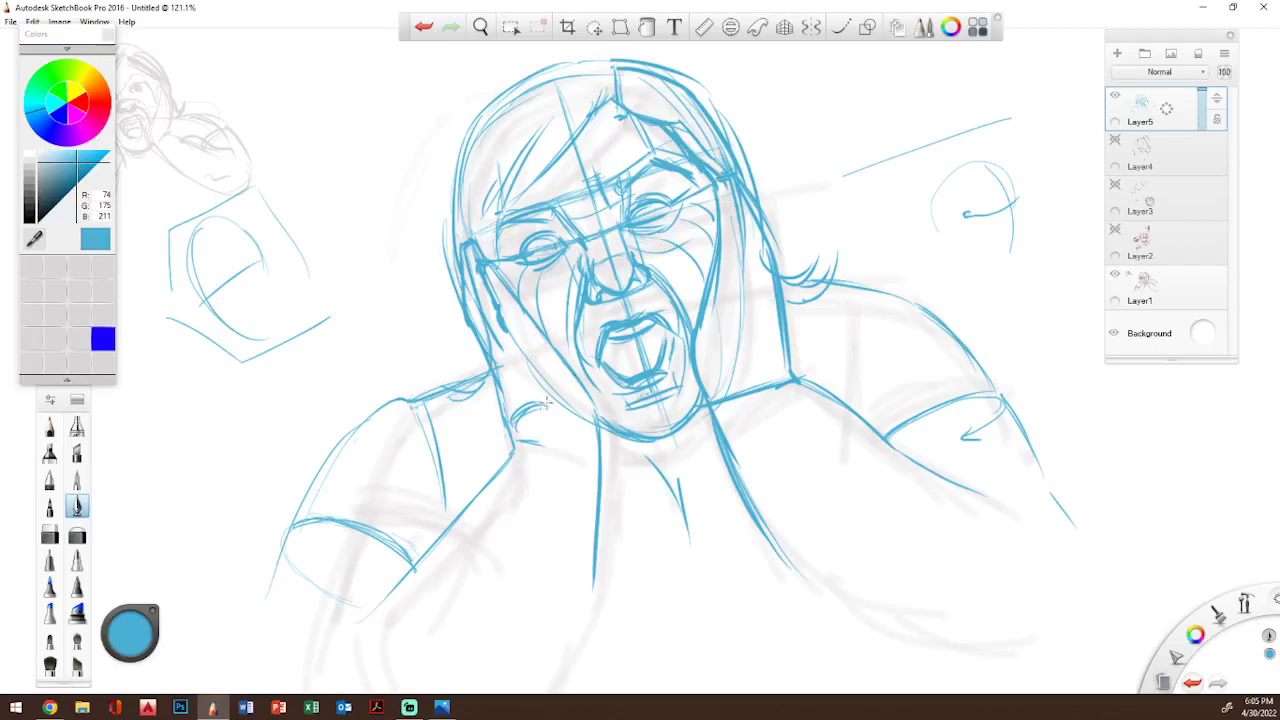
- Define the heel of the left hand at the wrist and refine its finger lines along the cheek
{"action": "left_click_drag", "start_coordinate": [514, 447], "coordinate": [576, 462]}
{"action": "left_click_drag", "start_coordinate": [522, 350], "coordinate": [555, 405]}
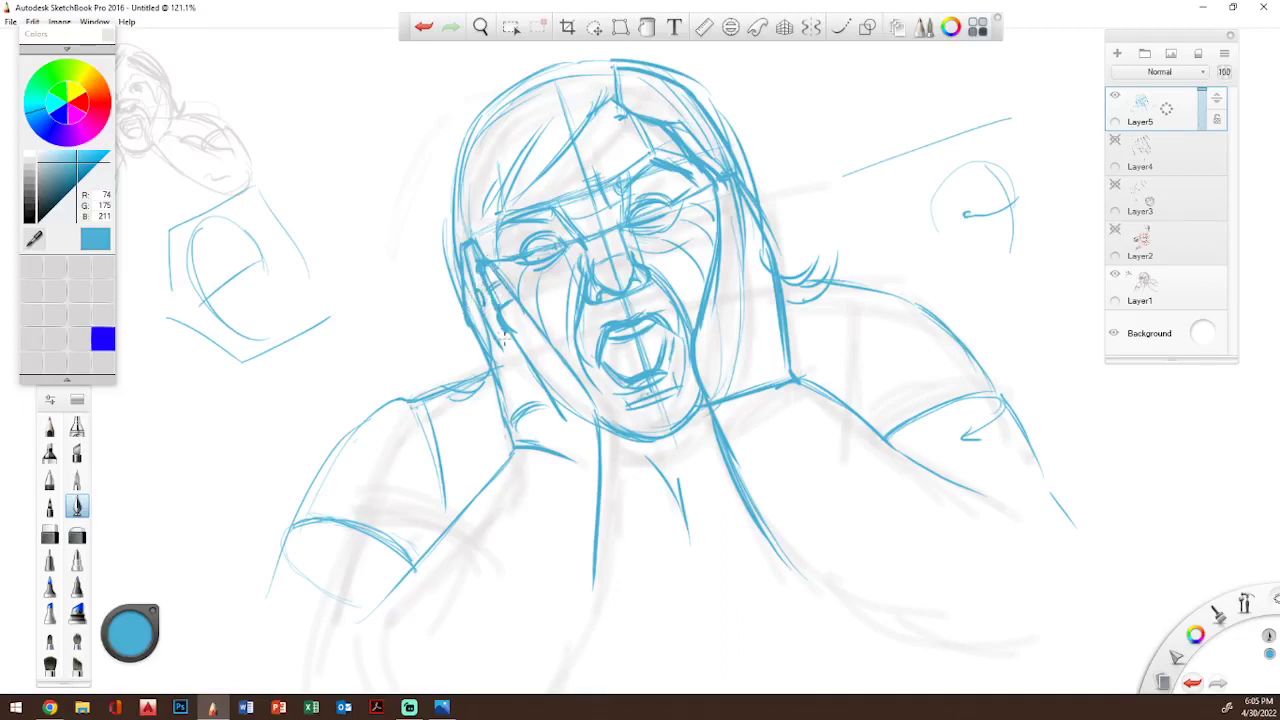
{"action": "left_click_drag", "start_coordinate": [504, 337], "coordinate": [497, 341]}
- Draw a ball for the nose tip, and reinforce the inside of the open mouth and the left eye
{"action": "mouse_move", "coordinate": [604, 292]}
{"action": "left_mouse_down"}
{"action": "mouse_move", "coordinate": [592, 262]}
{"action": "mouse_move", "coordinate": [636, 262]}
{"action": "mouse_move", "coordinate": [630, 276]}
{"action": "mouse_move", "coordinate": [632, 256]}
{"action": "left_mouse_up"}
{"action": "mouse_move", "coordinate": [620, 326]}
{"action": "left_mouse_down"}
{"action": "mouse_move", "coordinate": [614, 300]}
{"action": "mouse_move", "coordinate": [632, 300]}
{"action": "mouse_move", "coordinate": [642, 369]}
{"action": "left_mouse_up"}
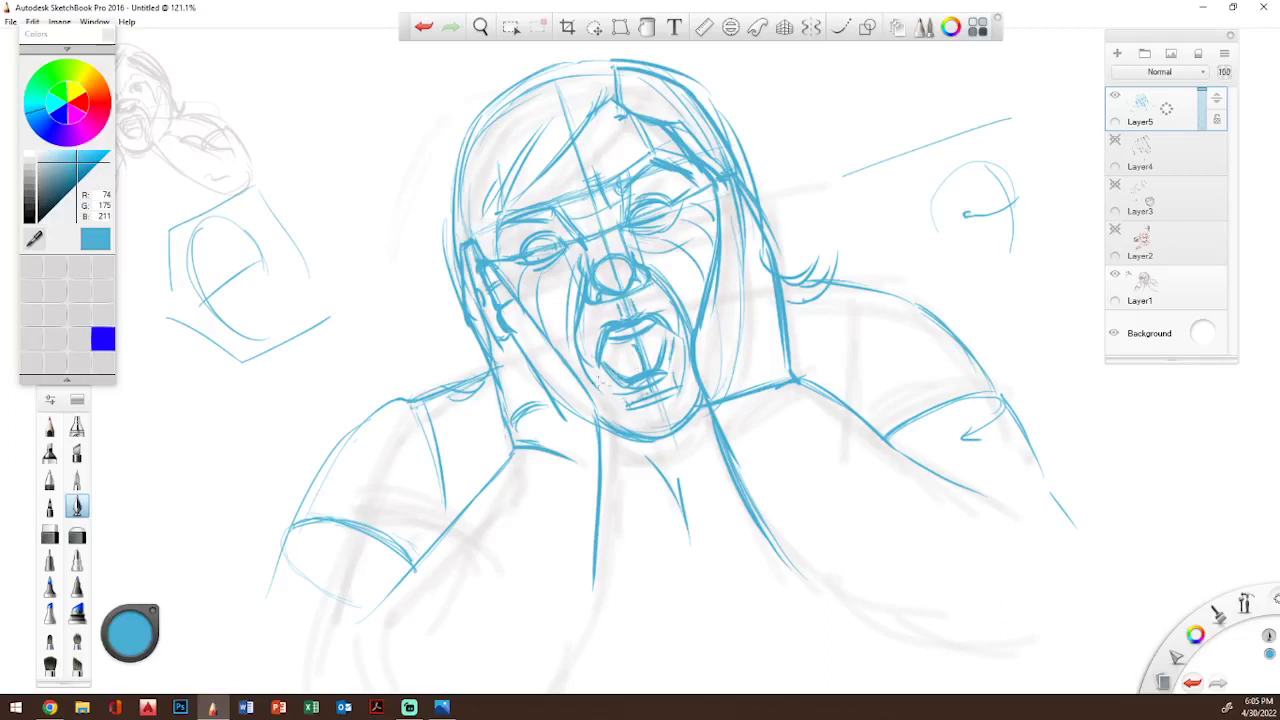
{"action": "left_click_drag", "start_coordinate": [606, 366], "coordinate": [623, 393]}
{"action": "left_click_drag", "start_coordinate": [529, 254], "coordinate": [550, 241]}
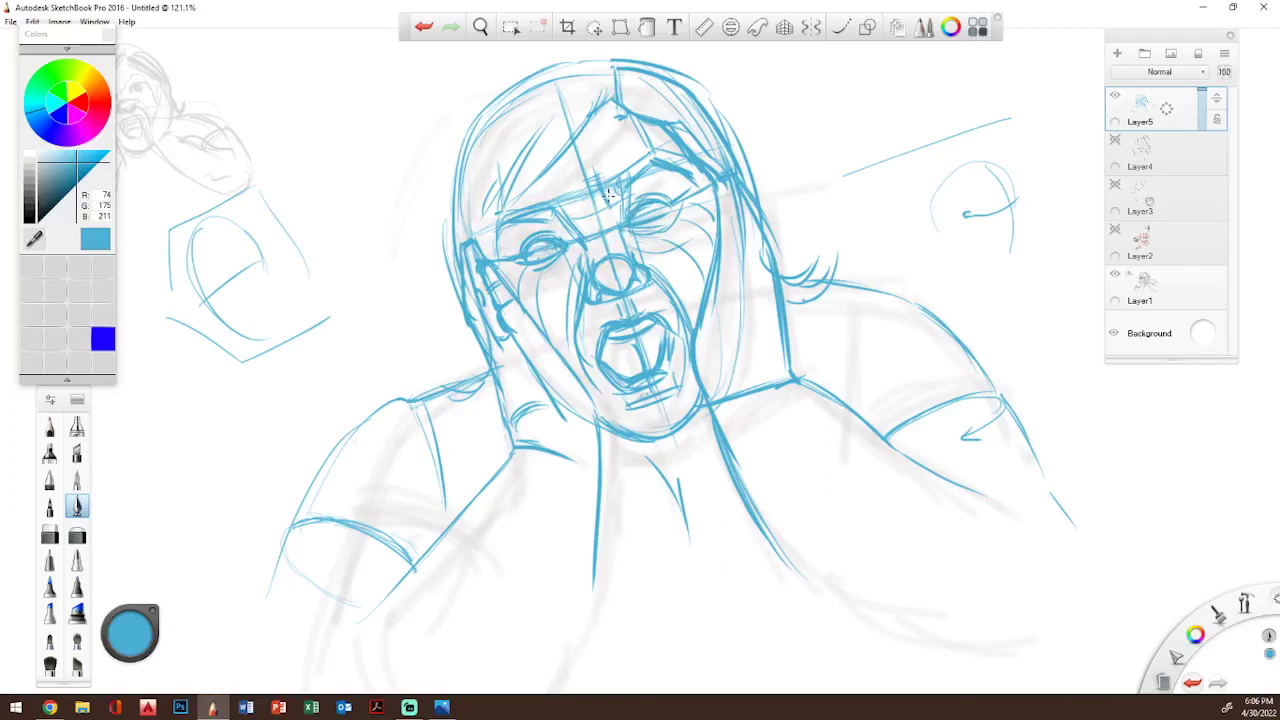
- Add frown lines between the brows, and strengthen the swept fringe and the left outer contour of the hair
{"action": "mouse_move", "coordinate": [607, 197]}
{"action": "left_mouse_down"}
{"action": "mouse_move", "coordinate": [580, 220]}
{"action": "mouse_move", "coordinate": [570, 178]}
{"action": "mouse_move", "coordinate": [578, 222]}
{"action": "left_mouse_up"}
{"action": "left_click_drag", "start_coordinate": [564, 178], "coordinate": [578, 218]}
{"action": "mouse_move", "coordinate": [546, 174]}
{"action": "left_mouse_down"}
{"action": "mouse_move", "coordinate": [478, 234]}
{"action": "mouse_move", "coordinate": [522, 134]}
{"action": "left_mouse_up"}
{"action": "left_click_drag", "start_coordinate": [470, 228], "coordinate": [498, 112]}
{"action": "mouse_move", "coordinate": [458, 198]}
{"action": "left_mouse_down"}
{"action": "mouse_move", "coordinate": [468, 150]}
{"action": "mouse_move", "coordinate": [532, 82]}
{"action": "mouse_move", "coordinate": [620, 56]}
{"action": "left_mouse_up"}
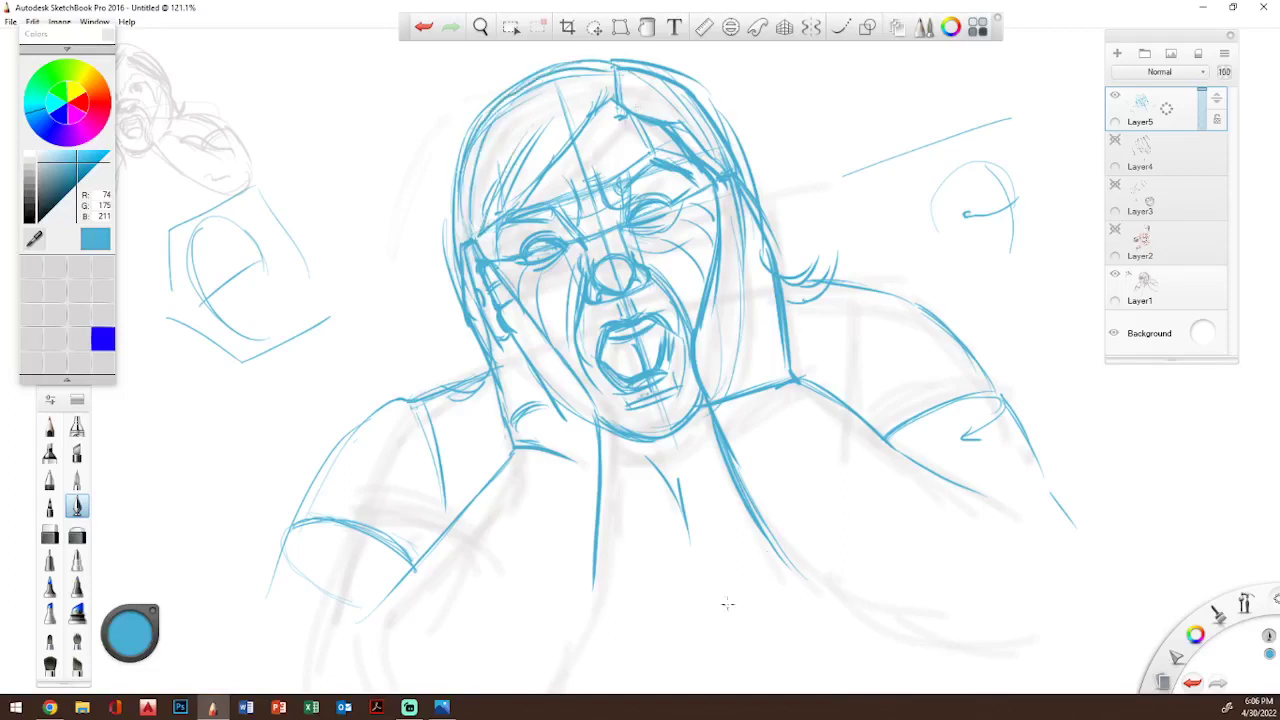
- Hide the rough sketch on Layer1 and lower the opacity of Layer5 to 22%
{"action": "left_click", "coordinate": [1114, 274]}
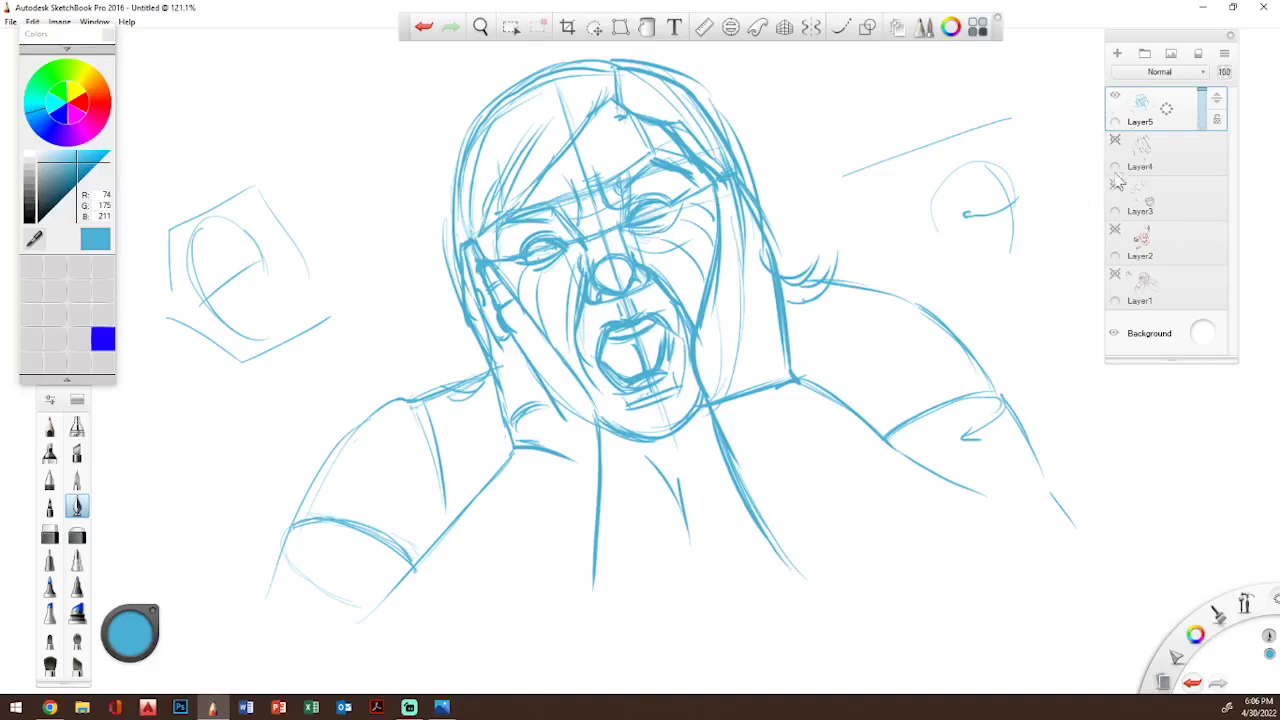
{"action": "left_click_drag", "start_coordinate": [1203, 95], "coordinate": [1210, 133]}
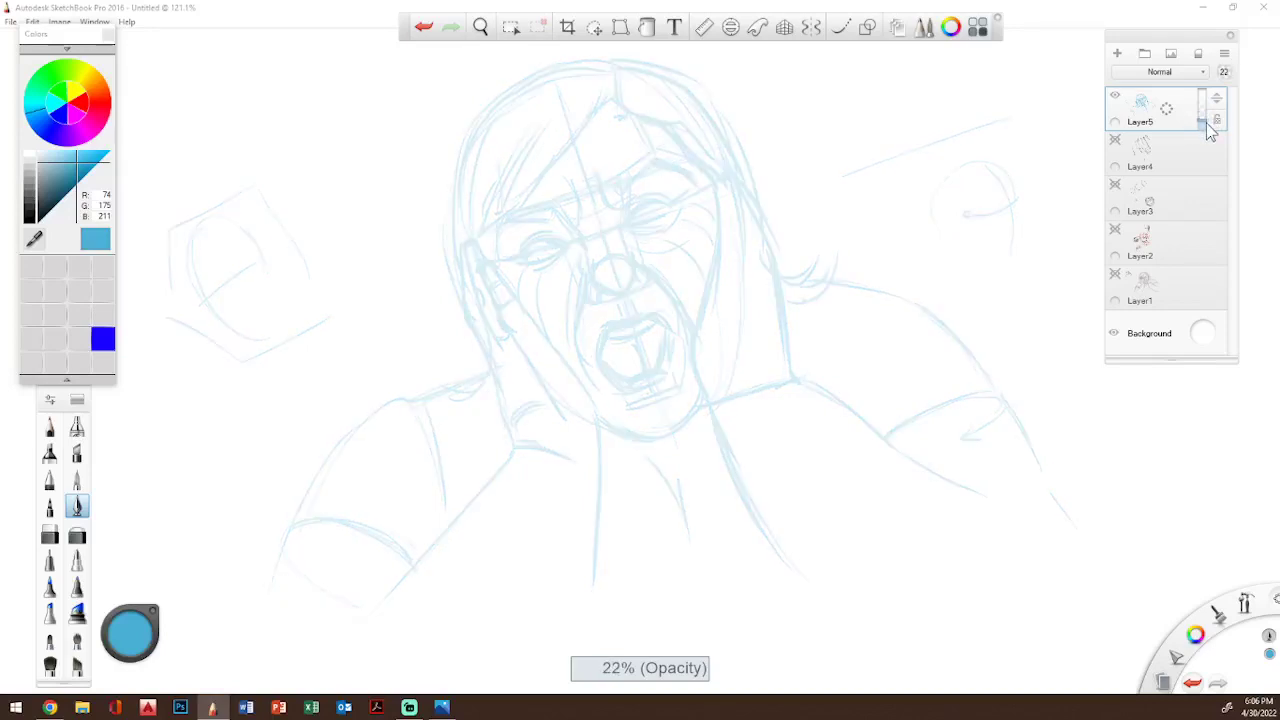
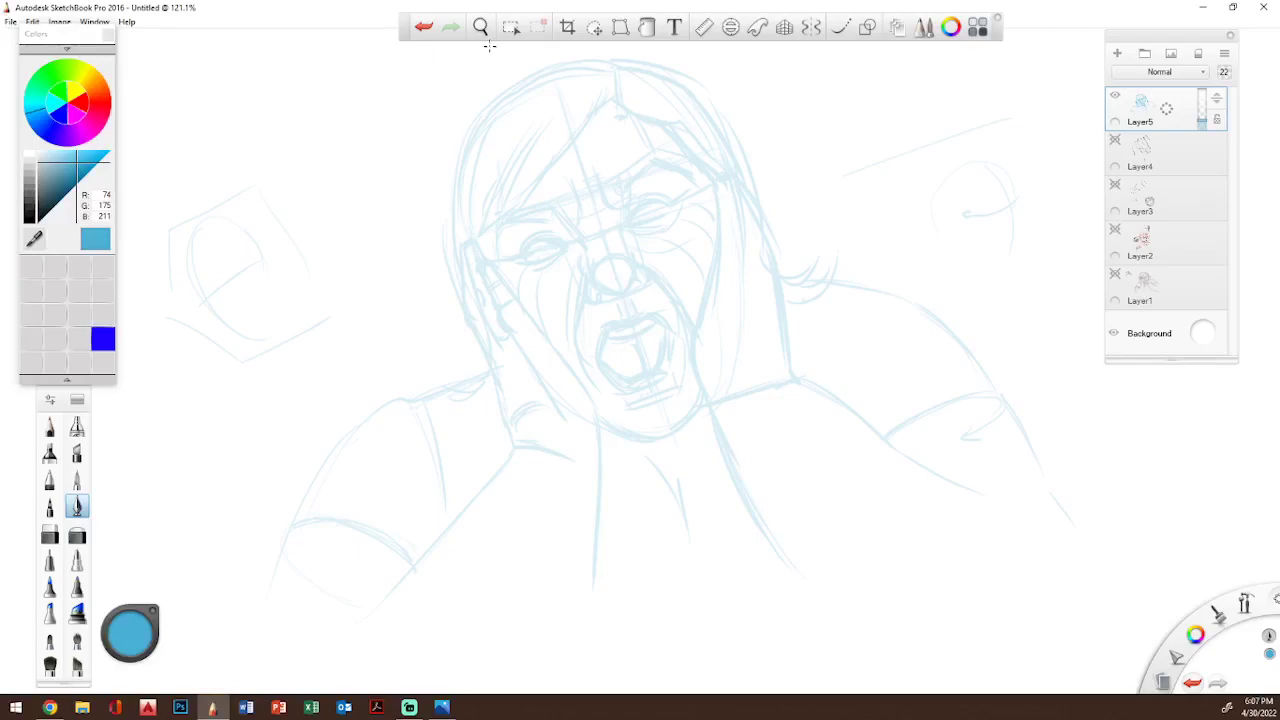
- Check the earlier sketches on Layer1 and Layer2 by briefly showing each layer and hiding it again
{"action": "left_click", "coordinate": [1116, 276]}
{"action": "left_click", "coordinate": [1116, 276]}
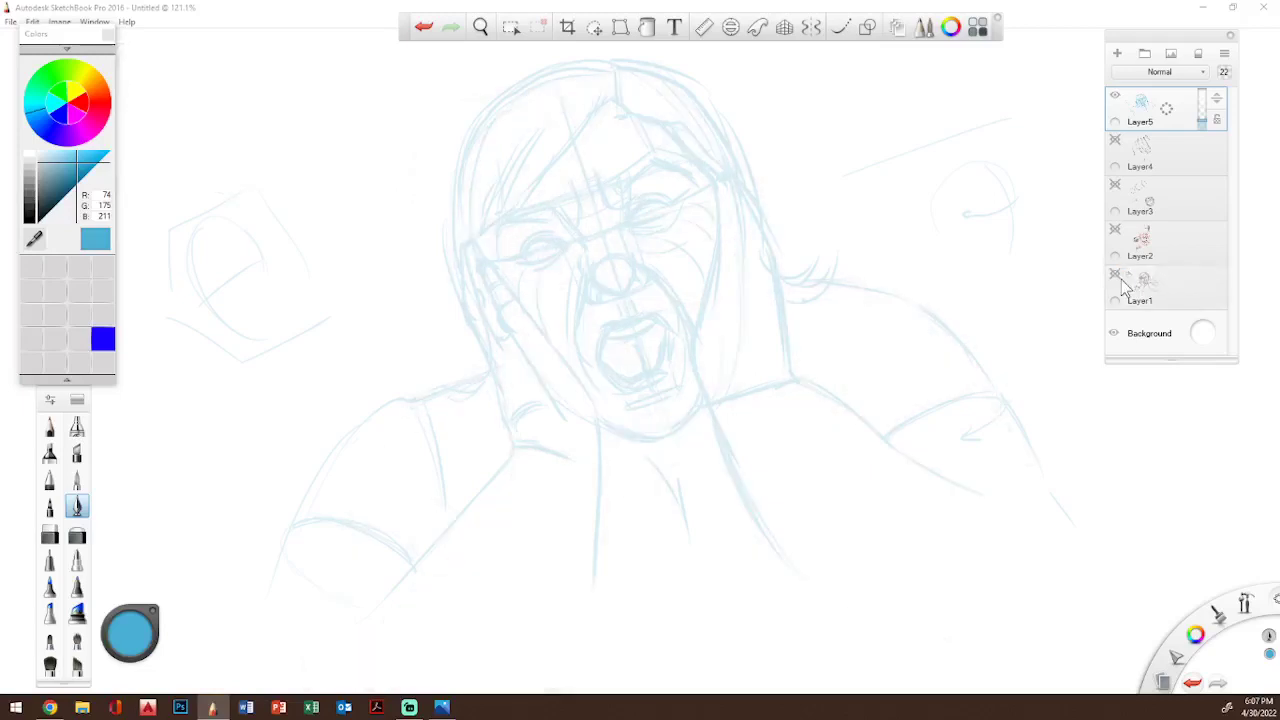
{"action": "left_click", "coordinate": [1116, 231]}
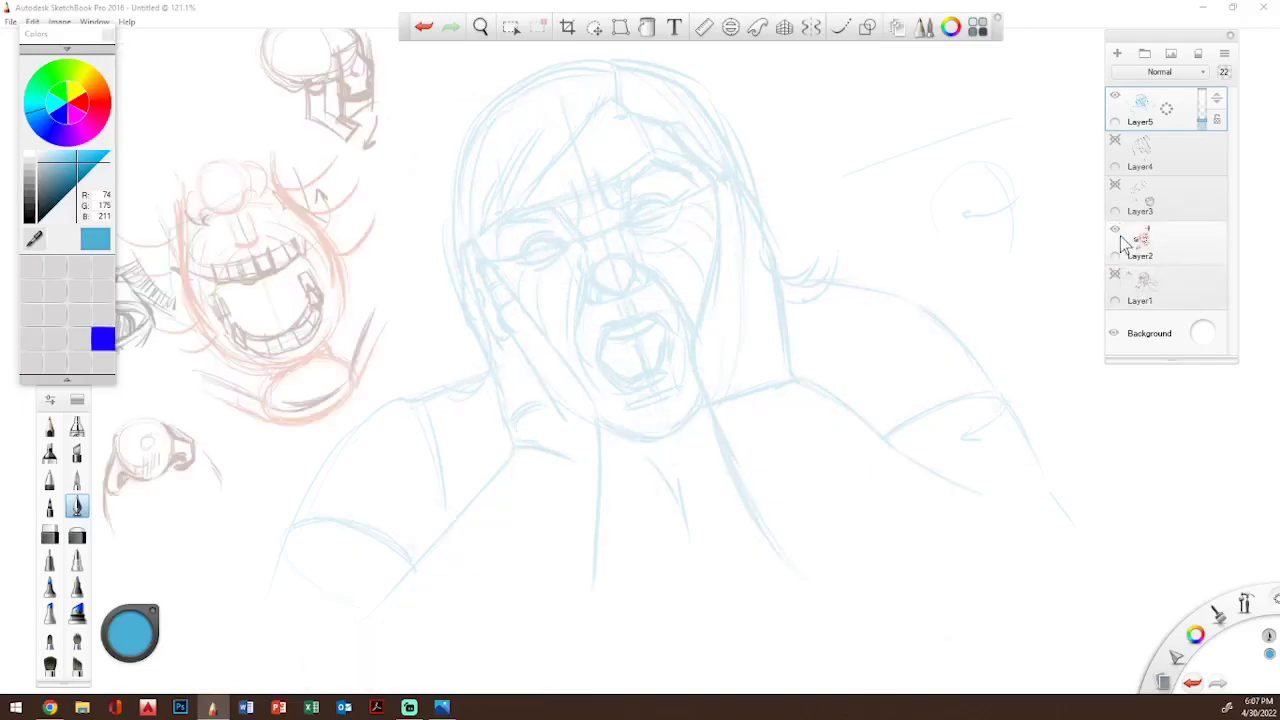
{"action": "left_click", "coordinate": [1117, 233]}
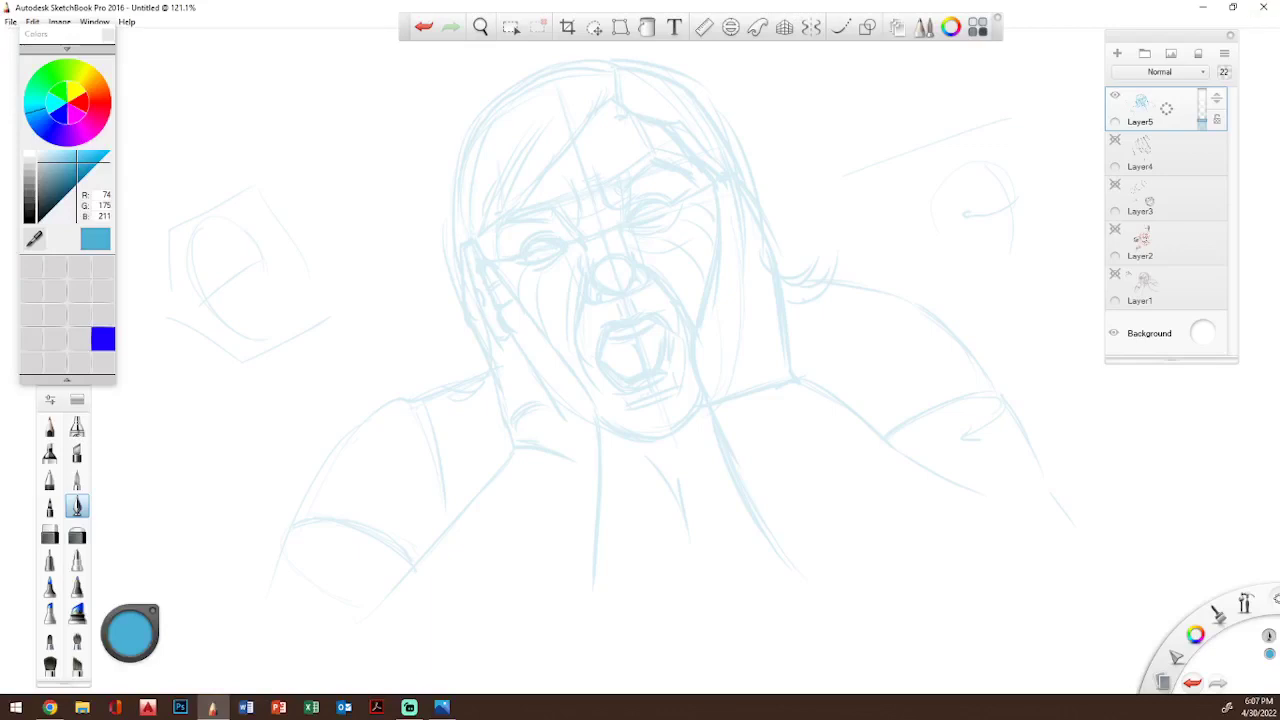
{"action": "key", "text": "alt+Tab"}
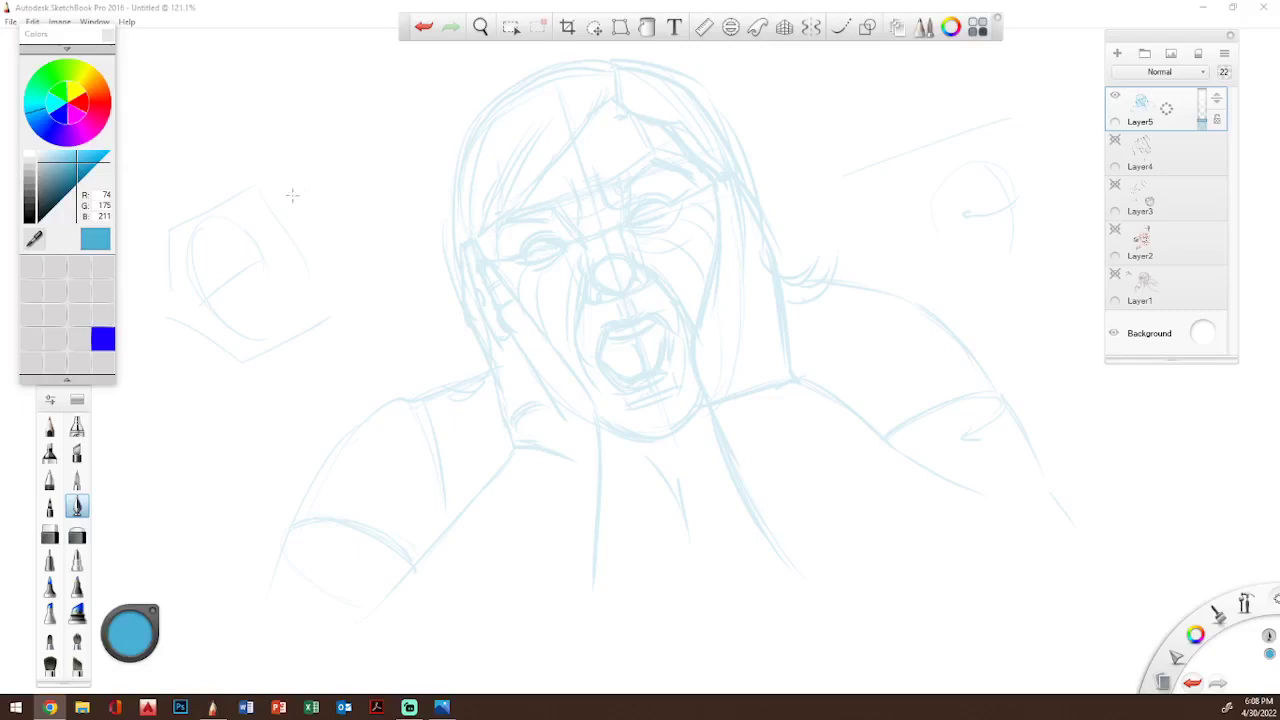
- Set the brush colour to black and add a new layer above the faded blue drawing
{"action": "left_click", "coordinate": [30, 219]}
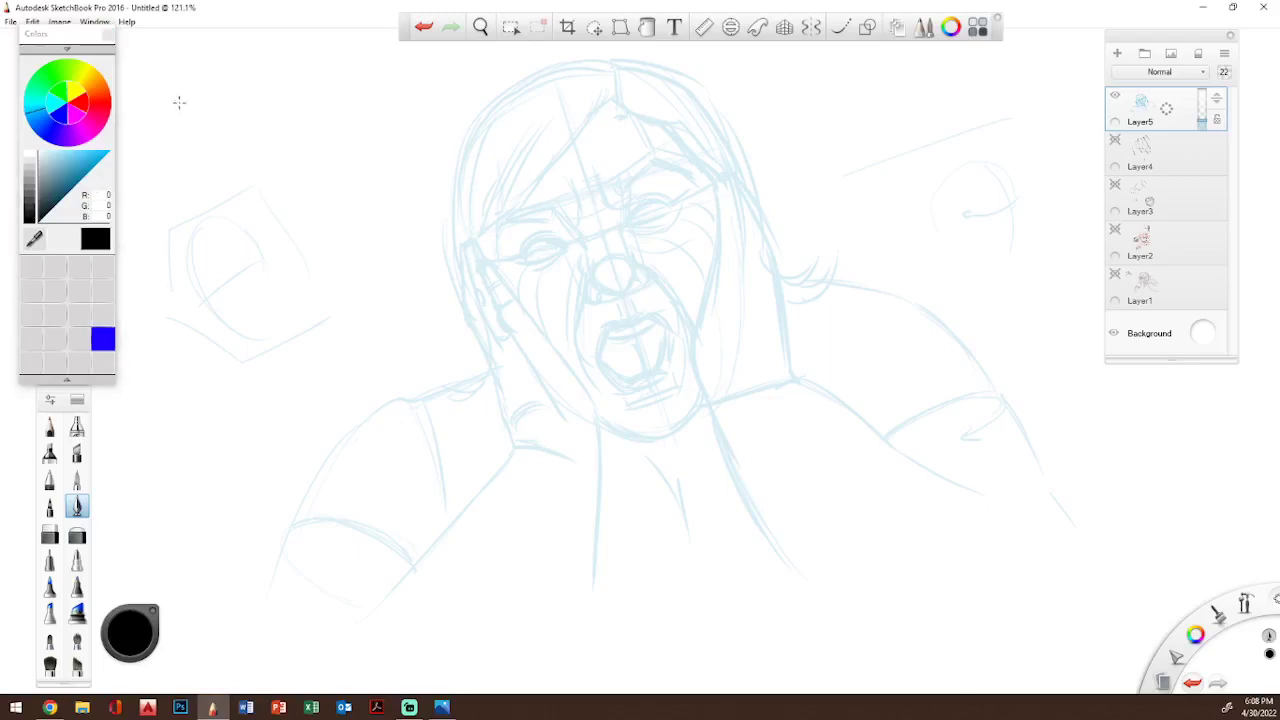
{"action": "left_click_drag", "start_coordinate": [164, 89], "coordinate": [162, 112]}
{"action": "left_click", "coordinate": [1117, 53]}
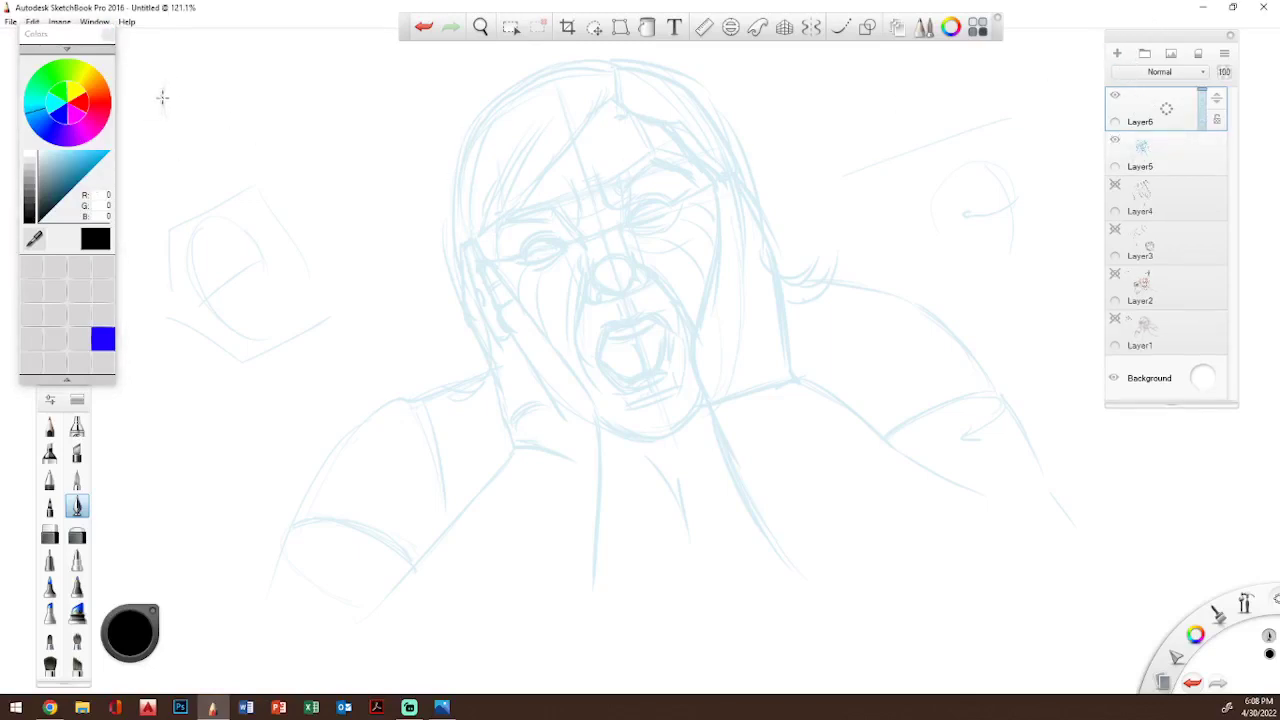
- Sketch a small black head turned to the left, with facial features and flowing hair, in the canvas's upper-left corner
{"action": "mouse_move", "coordinate": [164, 83]}
{"action": "left_mouse_down"}
{"action": "mouse_move", "coordinate": [172, 134]}
{"action": "mouse_move", "coordinate": [166, 125]}
{"action": "mouse_move", "coordinate": [184, 142]}
{"action": "mouse_move", "coordinate": [211, 127]}
{"action": "left_mouse_up"}
{"action": "left_click_drag", "start_coordinate": [173, 76], "coordinate": [205, 66]}
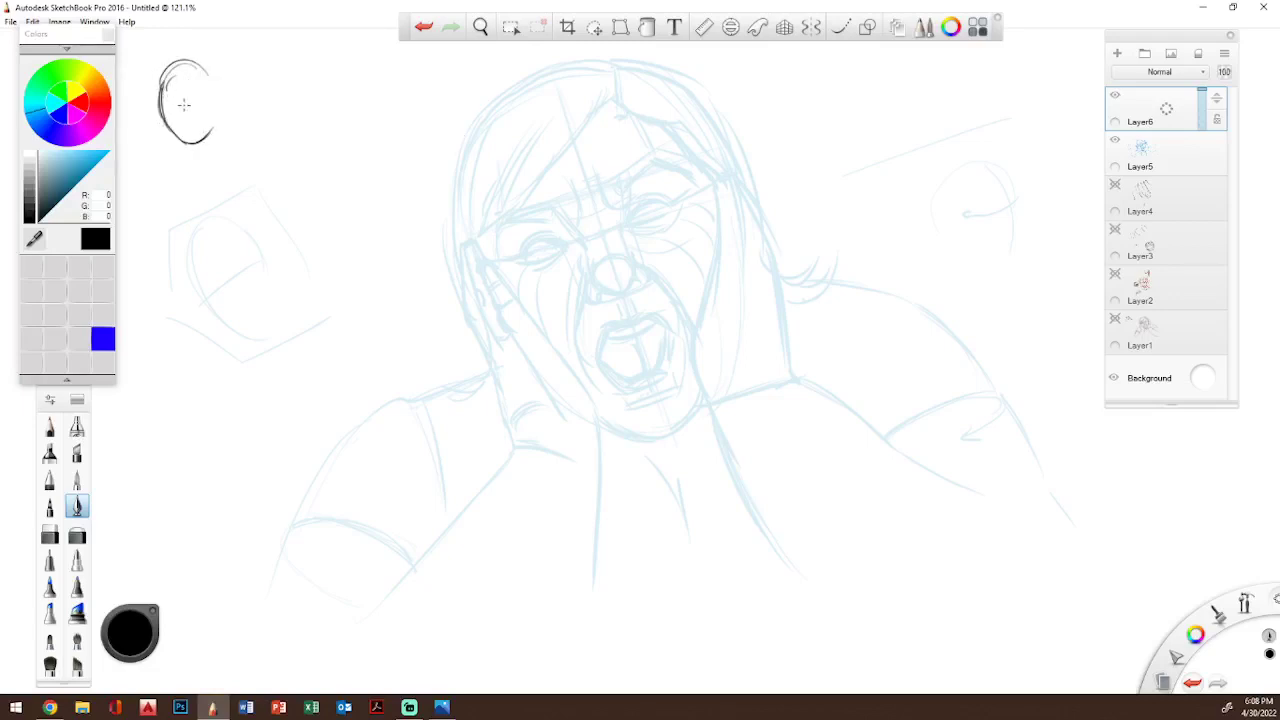
{"action": "left_click_drag", "start_coordinate": [170, 78], "coordinate": [215, 112]}
{"action": "left_click_drag", "start_coordinate": [208, 64], "coordinate": [238, 100]}
{"action": "mouse_move", "coordinate": [172, 92]}
{"action": "left_mouse_down"}
{"action": "mouse_move", "coordinate": [153, 118]}
{"action": "mouse_move", "coordinate": [196, 148]}
{"action": "mouse_move", "coordinate": [174, 104]}
{"action": "mouse_move", "coordinate": [186, 98]}
{"action": "mouse_move", "coordinate": [204, 136]}
{"action": "mouse_move", "coordinate": [222, 118]}
{"action": "mouse_move", "coordinate": [192, 76]}
{"action": "mouse_move", "coordinate": [164, 90]}
{"action": "mouse_move", "coordinate": [198, 60]}
{"action": "mouse_move", "coordinate": [236, 94]}
{"action": "left_mouse_up"}
{"action": "left_click_drag", "start_coordinate": [224, 76], "coordinate": [232, 124]}
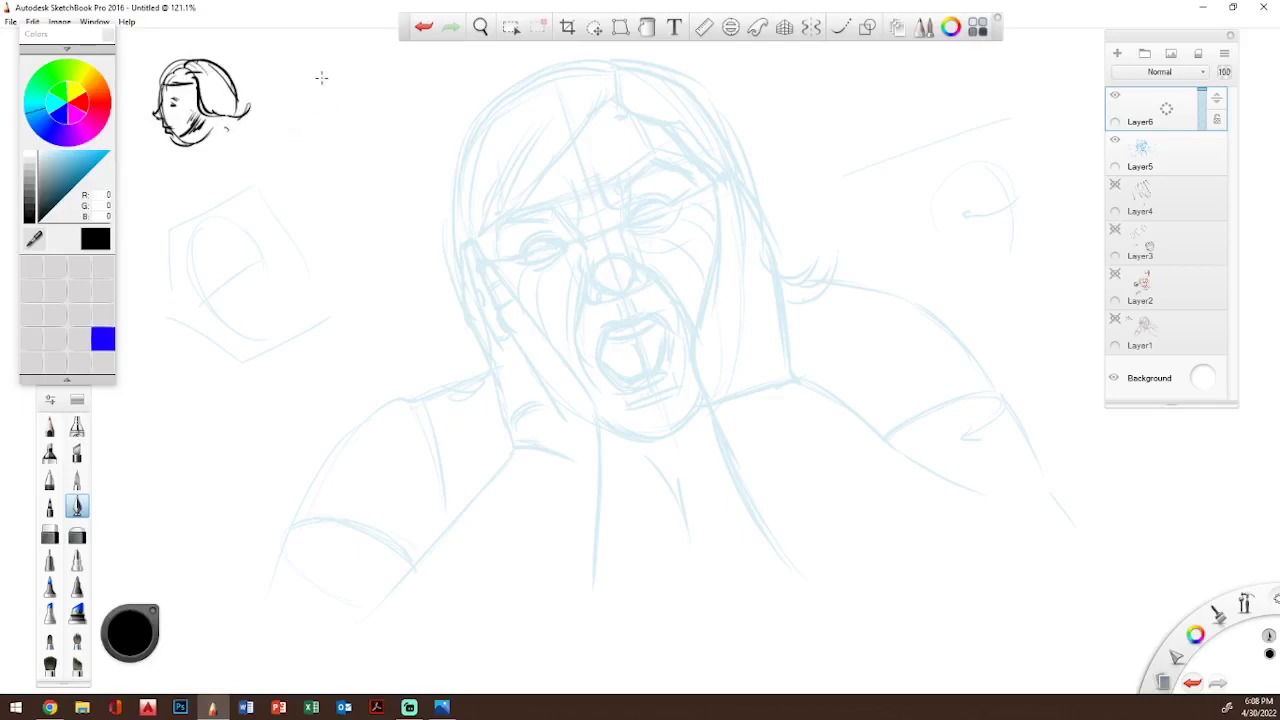
- Sketch a second small head turned to the right beside the first, with eyes, nose, mouth, ear and curled hair
{"action": "mouse_move", "coordinate": [326, 80]}
{"action": "left_mouse_down"}
{"action": "mouse_move", "coordinate": [326, 134]}
{"action": "mouse_move", "coordinate": [322, 70]}
{"action": "mouse_move", "coordinate": [348, 102]}
{"action": "mouse_move", "coordinate": [328, 90]}
{"action": "mouse_move", "coordinate": [331, 116]}
{"action": "mouse_move", "coordinate": [317, 127]}
{"action": "mouse_move", "coordinate": [342, 117]}
{"action": "mouse_move", "coordinate": [308, 133]}
{"action": "mouse_move", "coordinate": [281, 104]}
{"action": "mouse_move", "coordinate": [283, 68]}
{"action": "mouse_move", "coordinate": [300, 60]}
{"action": "mouse_move", "coordinate": [296, 94]}
{"action": "mouse_move", "coordinate": [318, 64]}
{"action": "mouse_move", "coordinate": [338, 62]}
{"action": "mouse_move", "coordinate": [348, 86]}
{"action": "left_mouse_up"}
{"action": "left_click_drag", "start_coordinate": [326, 100], "coordinate": [338, 104]}
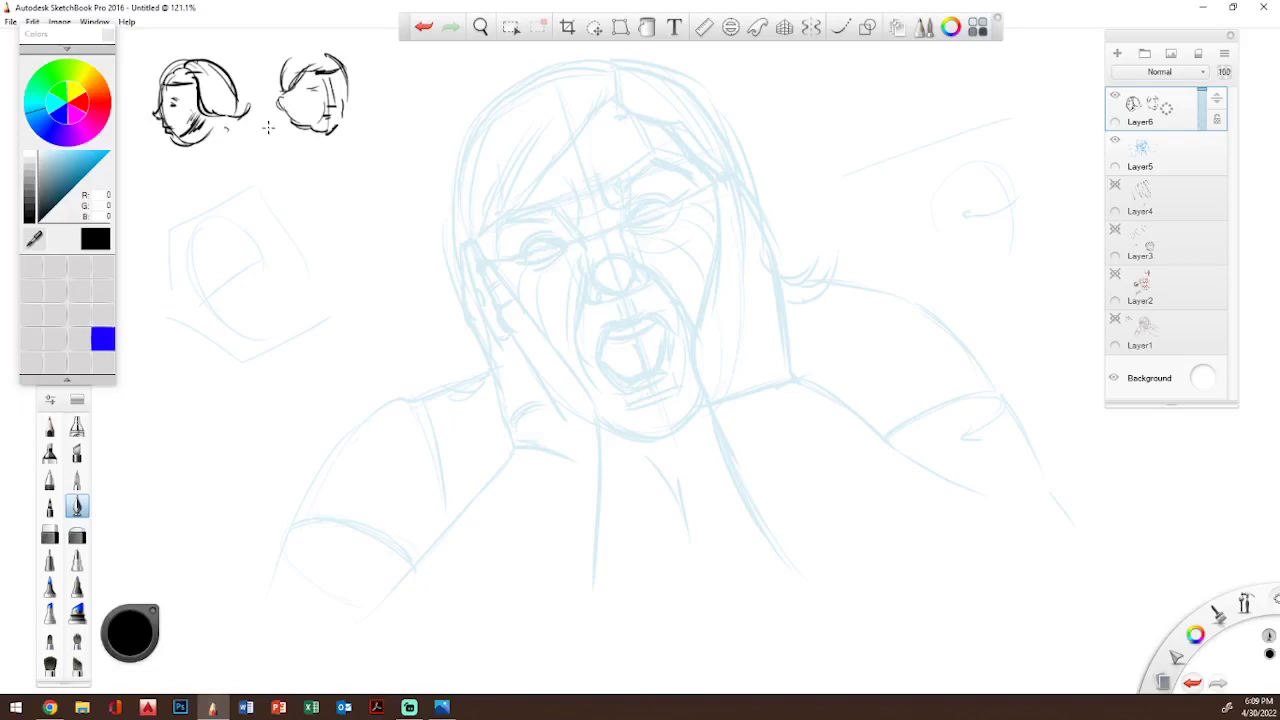
{"action": "mouse_move", "coordinate": [318, 88]}
{"action": "left_mouse_down"}
{"action": "mouse_move", "coordinate": [318, 102]}
{"action": "mouse_move", "coordinate": [340, 86]}
{"action": "mouse_move", "coordinate": [330, 110]}
{"action": "left_mouse_up"}
{"action": "mouse_move", "coordinate": [286, 103]}
{"action": "left_mouse_down"}
{"action": "mouse_move", "coordinate": [276, 114]}
{"action": "mouse_move", "coordinate": [298, 110]}
{"action": "left_mouse_up"}
{"action": "left_click_drag", "start_coordinate": [282, 66], "coordinate": [264, 130]}
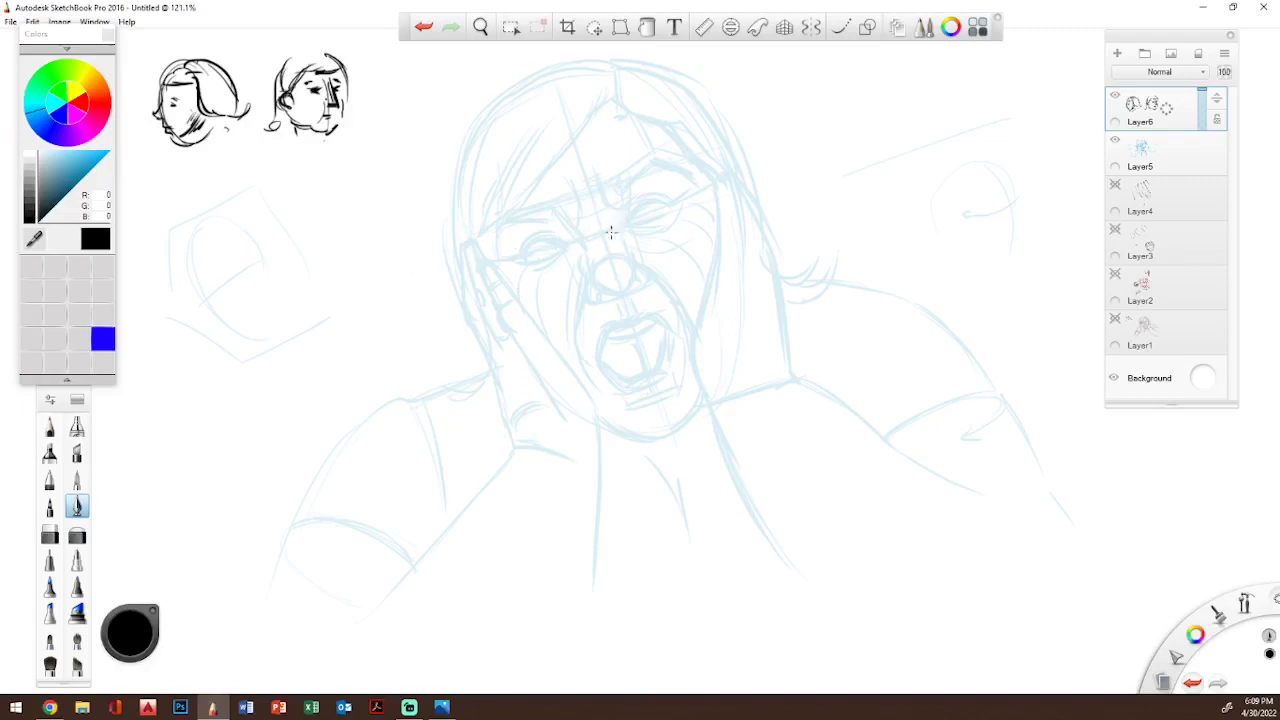
- Start a larger head study below the two small heads with skull curves, a cheek contour and small feature marks
{"action": "mouse_move", "coordinate": [152, 293]}
{"action": "left_mouse_down"}
{"action": "mouse_move", "coordinate": [164, 182]}
{"action": "mouse_move", "coordinate": [286, 243]}
{"action": "left_mouse_up"}
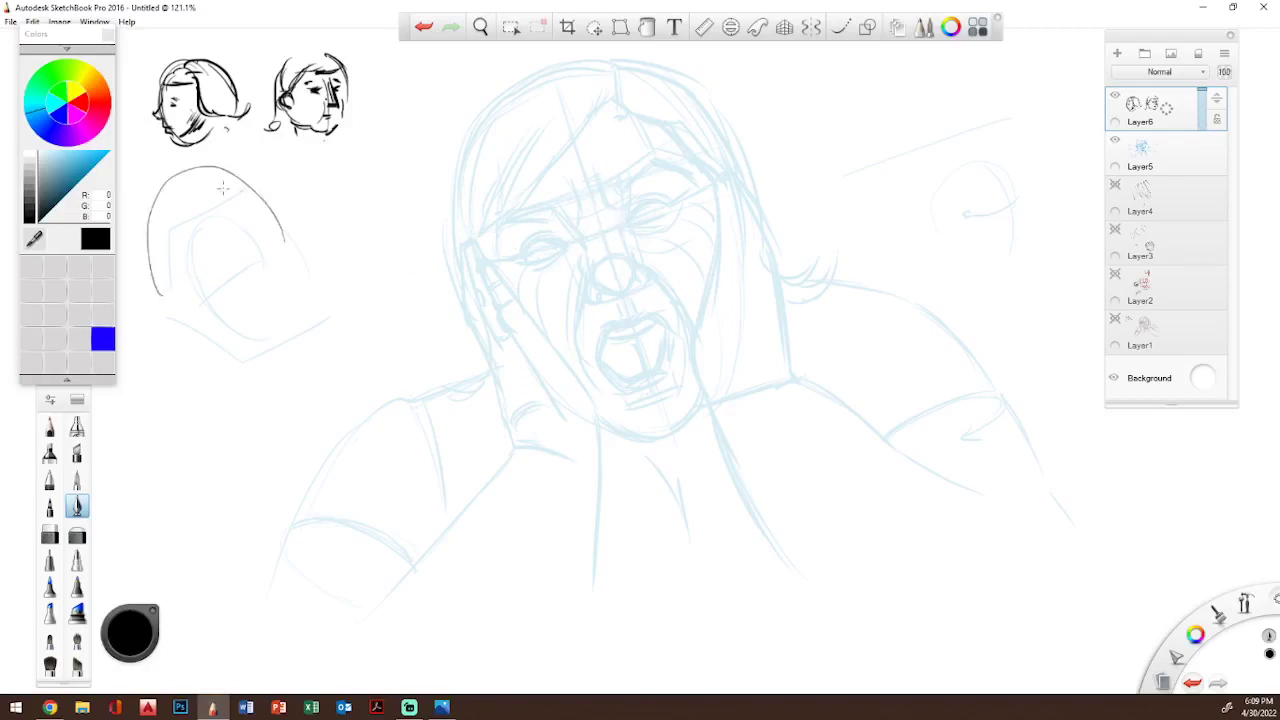
{"action": "mouse_move", "coordinate": [185, 175]}
{"action": "left_mouse_down"}
{"action": "mouse_move", "coordinate": [308, 250]}
{"action": "mouse_move", "coordinate": [184, 172]}
{"action": "mouse_move", "coordinate": [124, 292]}
{"action": "mouse_move", "coordinate": [195, 358]}
{"action": "left_mouse_up"}
{"action": "left_click_drag", "start_coordinate": [177, 275], "coordinate": [253, 270]}
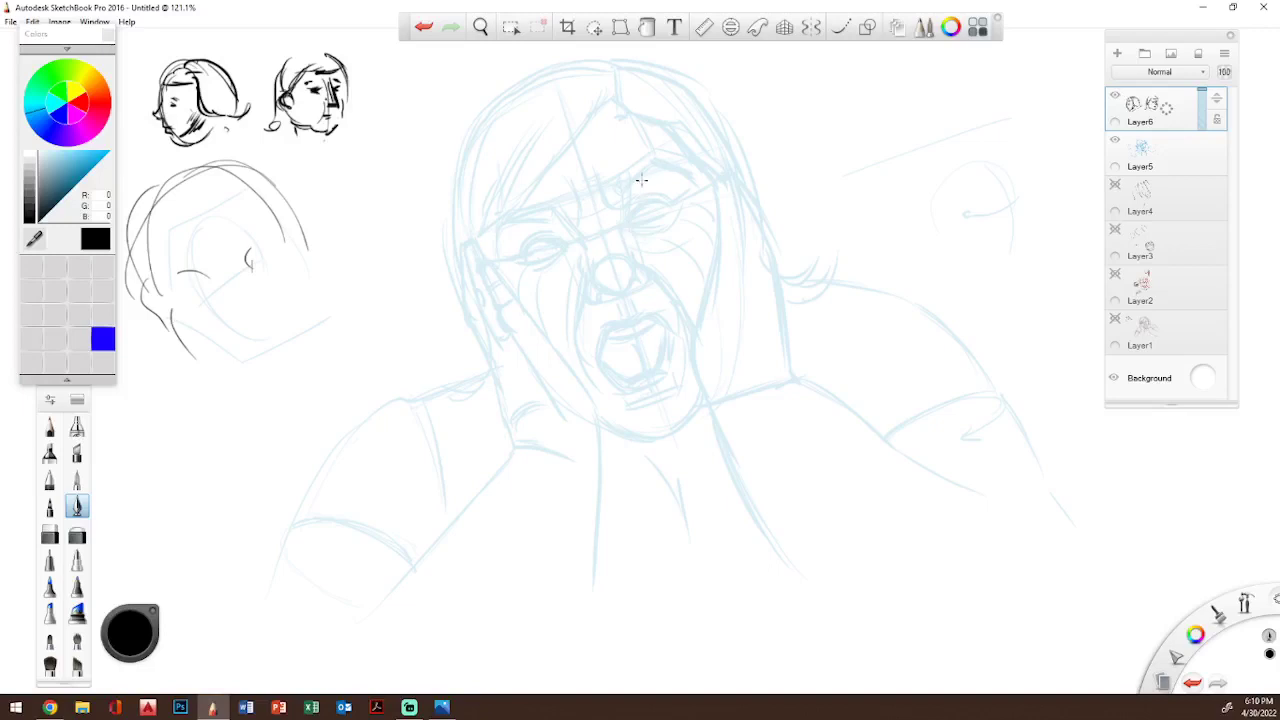
- Outline both eye sockets, the nose bridge and the right cheekbone in black over the faded face
{"action": "mouse_move", "coordinate": [641, 178]}
{"action": "left_mouse_down"}
{"action": "mouse_move", "coordinate": [618, 208]}
{"action": "mouse_move", "coordinate": [628, 248]}
{"action": "mouse_move", "coordinate": [680, 237]}
{"action": "left_mouse_up"}
{"action": "left_click_drag", "start_coordinate": [618, 192], "coordinate": [666, 168]}
{"action": "left_click_drag", "start_coordinate": [679, 169], "coordinate": [690, 232]}
{"action": "mouse_move", "coordinate": [541, 212]}
{"action": "left_mouse_down"}
{"action": "mouse_move", "coordinate": [544, 276]}
{"action": "mouse_move", "coordinate": [500, 235]}
{"action": "left_mouse_up"}
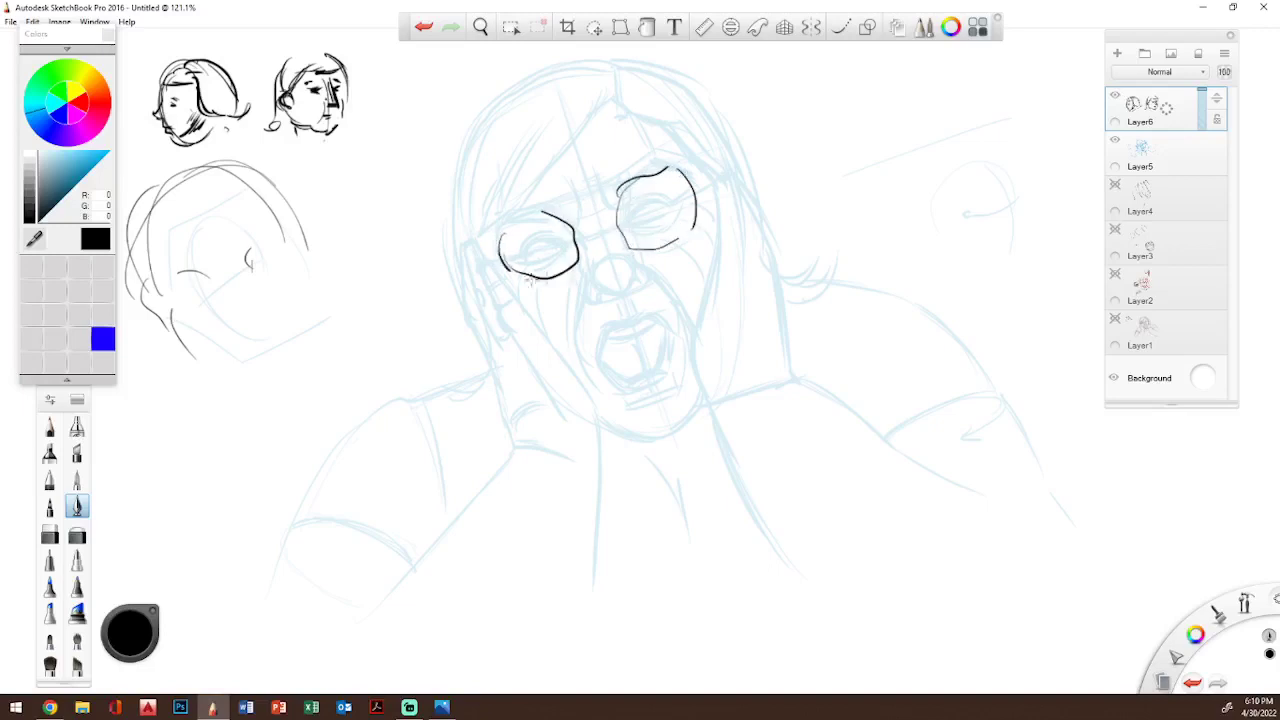
{"action": "left_click_drag", "start_coordinate": [552, 276], "coordinate": [541, 211]}
{"action": "mouse_move", "coordinate": [589, 266]}
{"action": "left_mouse_down"}
{"action": "mouse_move", "coordinate": [610, 230]}
{"action": "mouse_move", "coordinate": [589, 262]}
{"action": "mouse_move", "coordinate": [600, 282]}
{"action": "mouse_move", "coordinate": [628, 262]}
{"action": "mouse_move", "coordinate": [613, 273]}
{"action": "mouse_move", "coordinate": [716, 244]}
{"action": "left_mouse_up"}
{"action": "left_click_drag", "start_coordinate": [723, 198], "coordinate": [726, 238]}
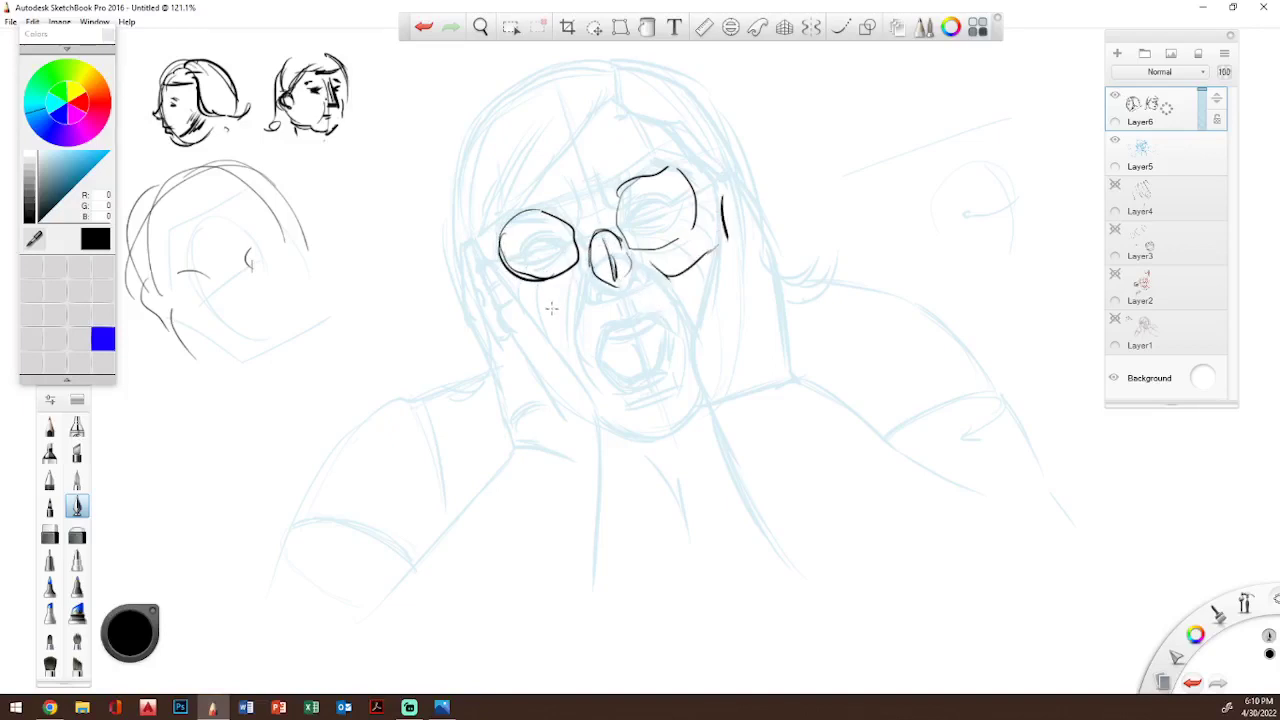
- Mark the left cheekbone, forehead plane, chin and upper lip in black over the faded face
{"action": "mouse_move", "coordinate": [574, 292]}
{"action": "left_mouse_down"}
{"action": "mouse_move", "coordinate": [518, 314]}
{"action": "mouse_move", "coordinate": [504, 300]}
{"action": "left_mouse_up"}
{"action": "mouse_move", "coordinate": [567, 188]}
{"action": "left_mouse_down"}
{"action": "mouse_move", "coordinate": [528, 191]}
{"action": "mouse_move", "coordinate": [507, 136]}
{"action": "mouse_move", "coordinate": [600, 83]}
{"action": "left_mouse_up"}
{"action": "left_click_drag", "start_coordinate": [603, 87], "coordinate": [640, 162]}
{"action": "mouse_move", "coordinate": [613, 418]}
{"action": "left_mouse_down"}
{"action": "mouse_move", "coordinate": [665, 421]}
{"action": "mouse_move", "coordinate": [694, 406]}
{"action": "left_mouse_up"}
{"action": "left_click_drag", "start_coordinate": [592, 340], "coordinate": [681, 298]}
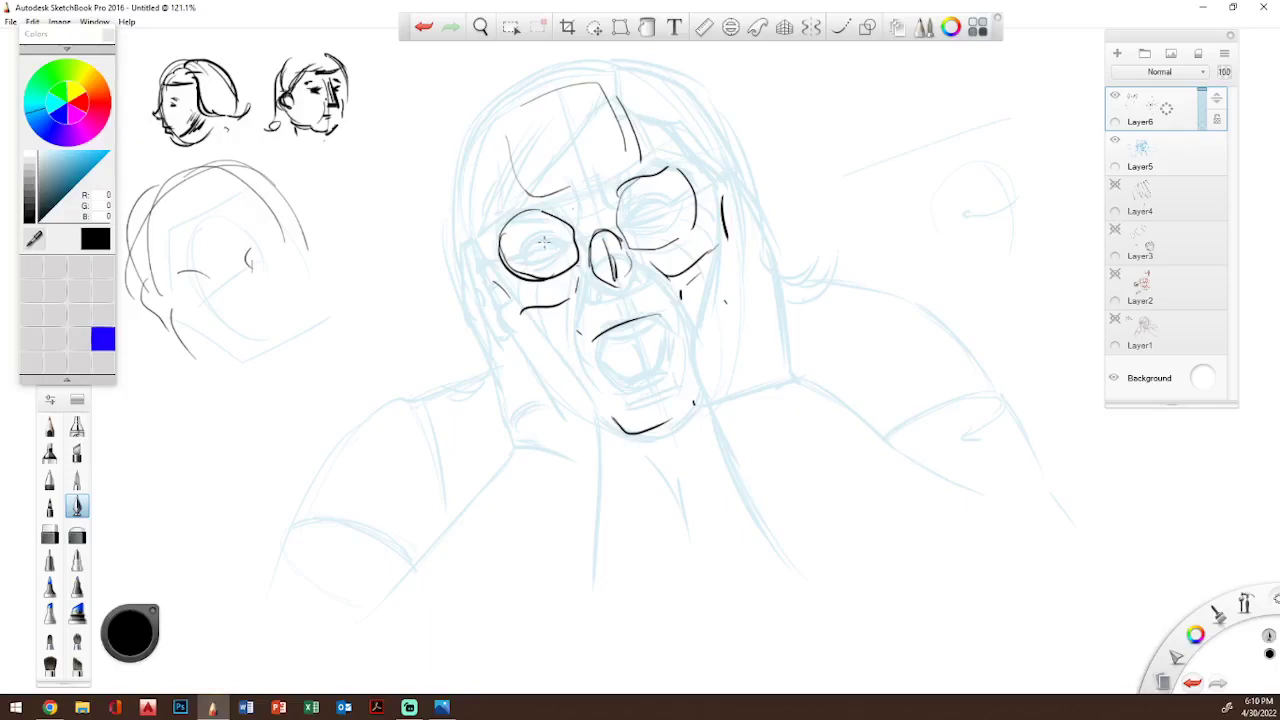
- Mark blue ovals (RGB 72, 163, 195) along both nose-to-mouth folds, above both brows and over the chin
{"action": "left_click", "coordinate": [71, 183]}
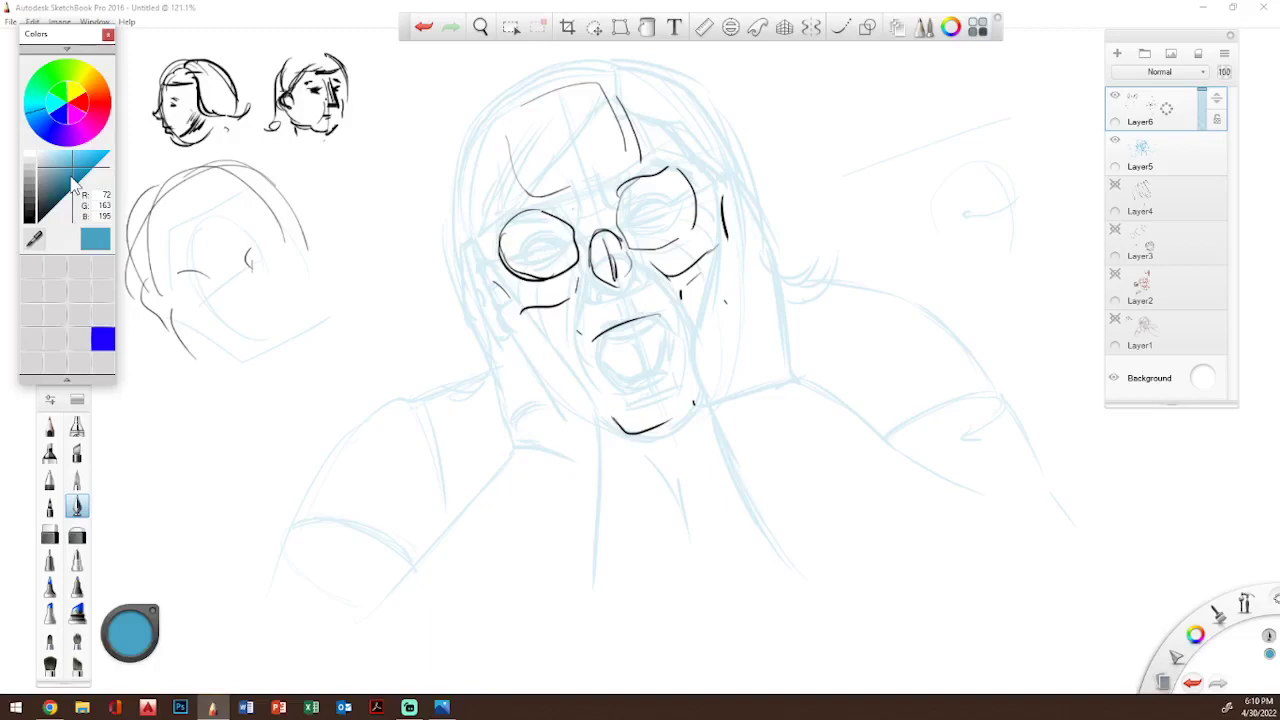
{"action": "mouse_move", "coordinate": [567, 334]}
{"action": "left_mouse_down"}
{"action": "mouse_move", "coordinate": [575, 266]}
{"action": "mouse_move", "coordinate": [573, 372]}
{"action": "mouse_move", "coordinate": [580, 334]}
{"action": "left_mouse_up"}
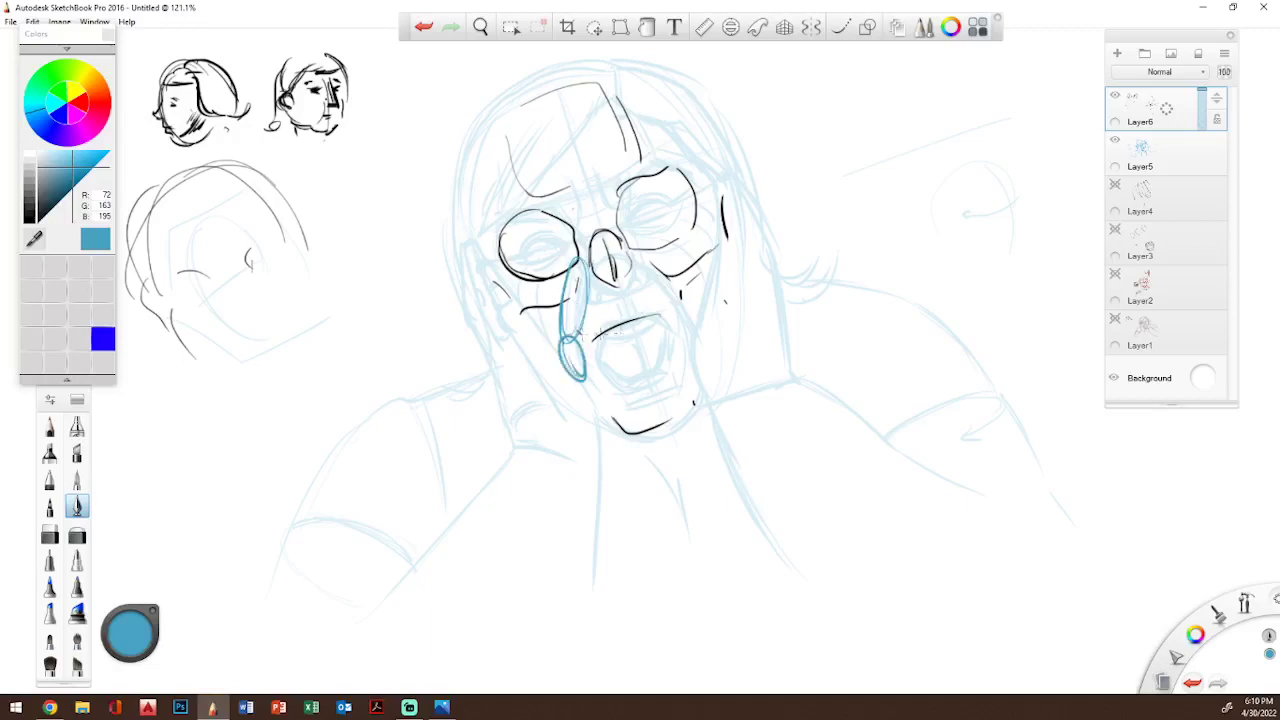
{"action": "mouse_move", "coordinate": [693, 340]}
{"action": "left_mouse_down"}
{"action": "mouse_move", "coordinate": [675, 292]}
{"action": "mouse_move", "coordinate": [649, 275]}
{"action": "mouse_move", "coordinate": [673, 295]}
{"action": "mouse_move", "coordinate": [631, 288]}
{"action": "mouse_move", "coordinate": [647, 266]}
{"action": "mouse_move", "coordinate": [638, 255]}
{"action": "mouse_move", "coordinate": [676, 295]}
{"action": "mouse_move", "coordinate": [660, 258]}
{"action": "left_mouse_up"}
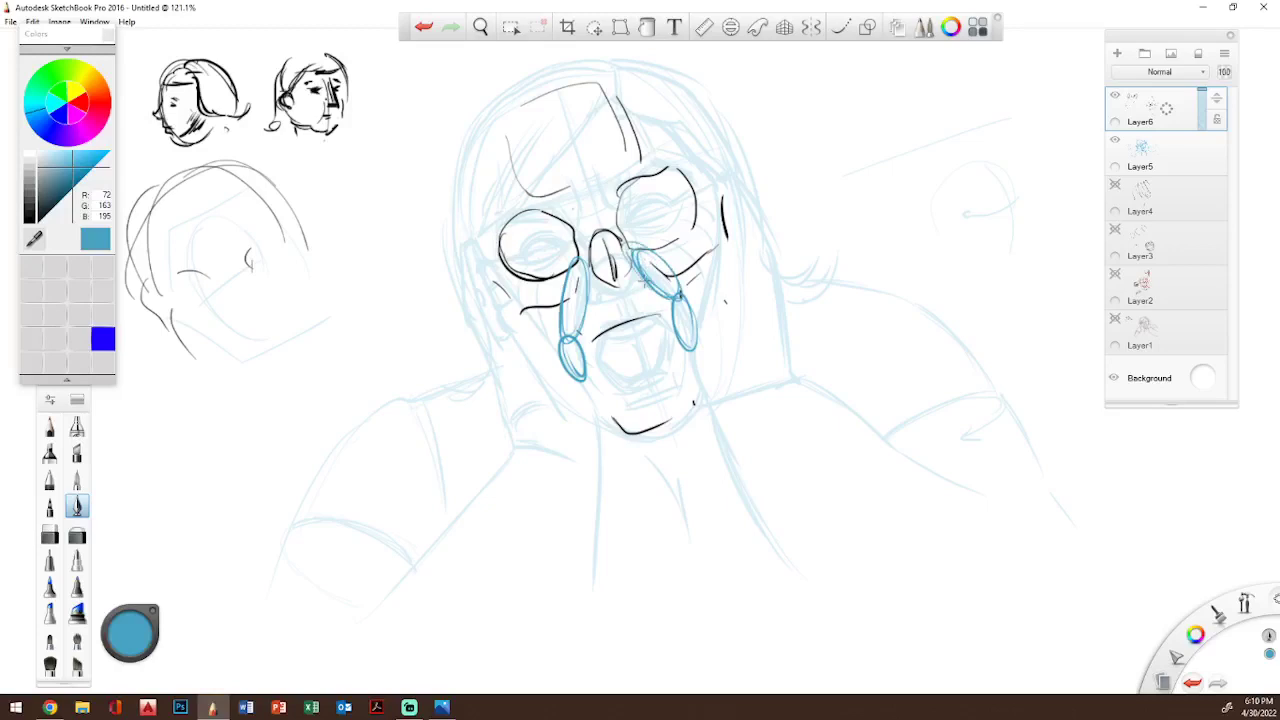
{"action": "left_click_drag", "start_coordinate": [601, 178], "coordinate": [645, 164]}
{"action": "mouse_move", "coordinate": [659, 156]}
{"action": "left_mouse_down"}
{"action": "mouse_move", "coordinate": [642, 158]}
{"action": "mouse_move", "coordinate": [662, 158]}
{"action": "left_mouse_up"}
{"action": "left_click_drag", "start_coordinate": [546, 194], "coordinate": [506, 213]}
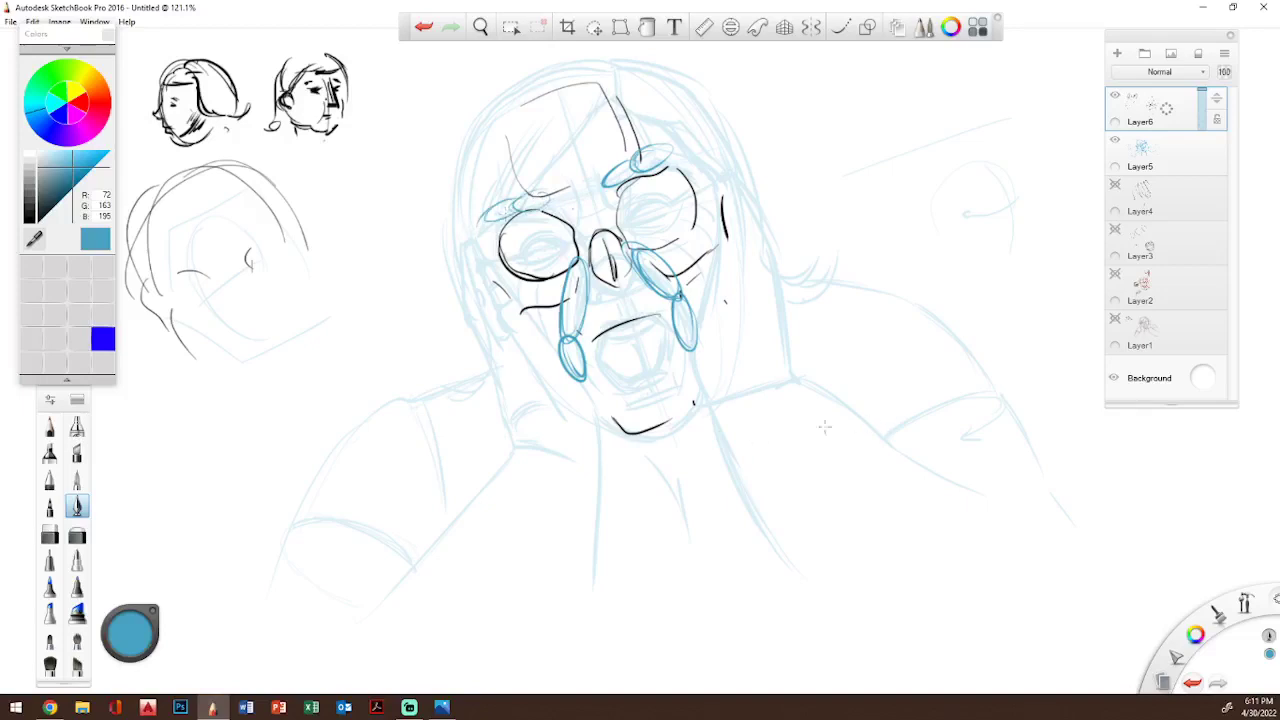
{"action": "mouse_move", "coordinate": [657, 407]}
{"action": "left_mouse_down"}
{"action": "mouse_move", "coordinate": [647, 436]}
{"action": "mouse_move", "coordinate": [668, 396]}
{"action": "left_mouse_up"}
- Hide the facial-plane layer, keep the faded blue sketch visible, and add a new layer on top
{"action": "left_click", "coordinate": [1116, 141]}
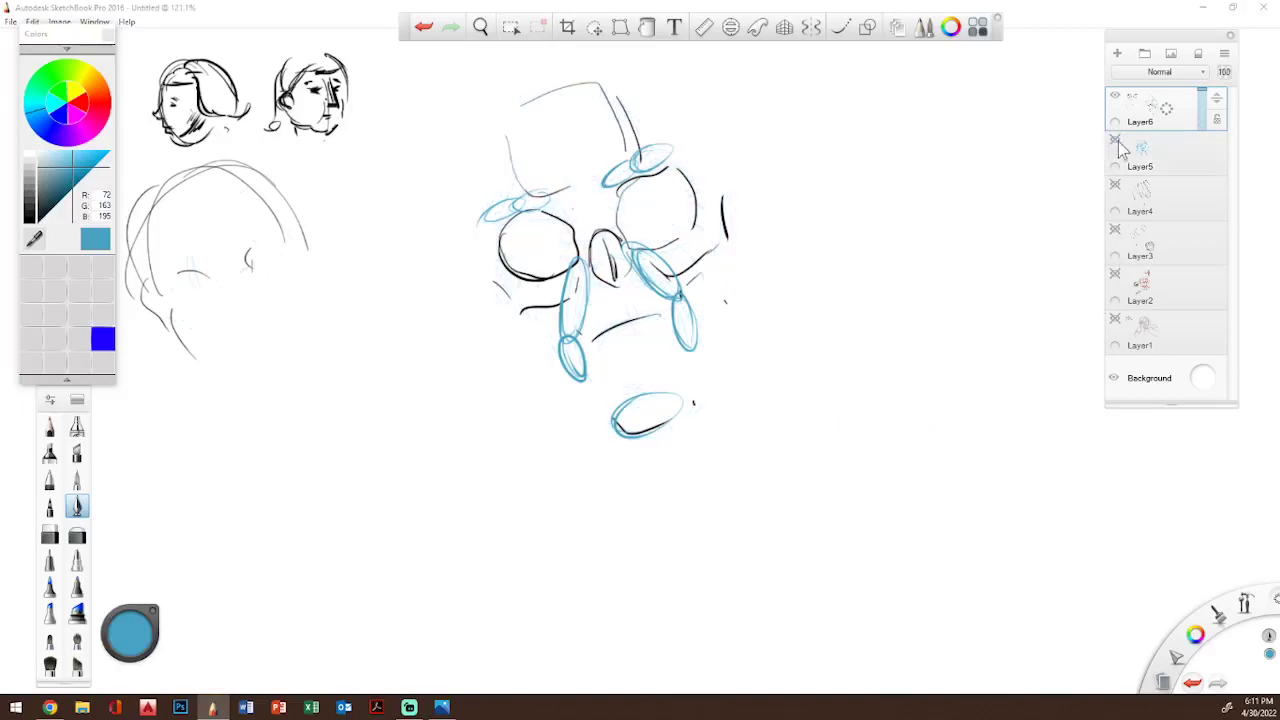
{"action": "left_click", "coordinate": [1116, 141]}
{"action": "left_click", "coordinate": [1115, 96]}
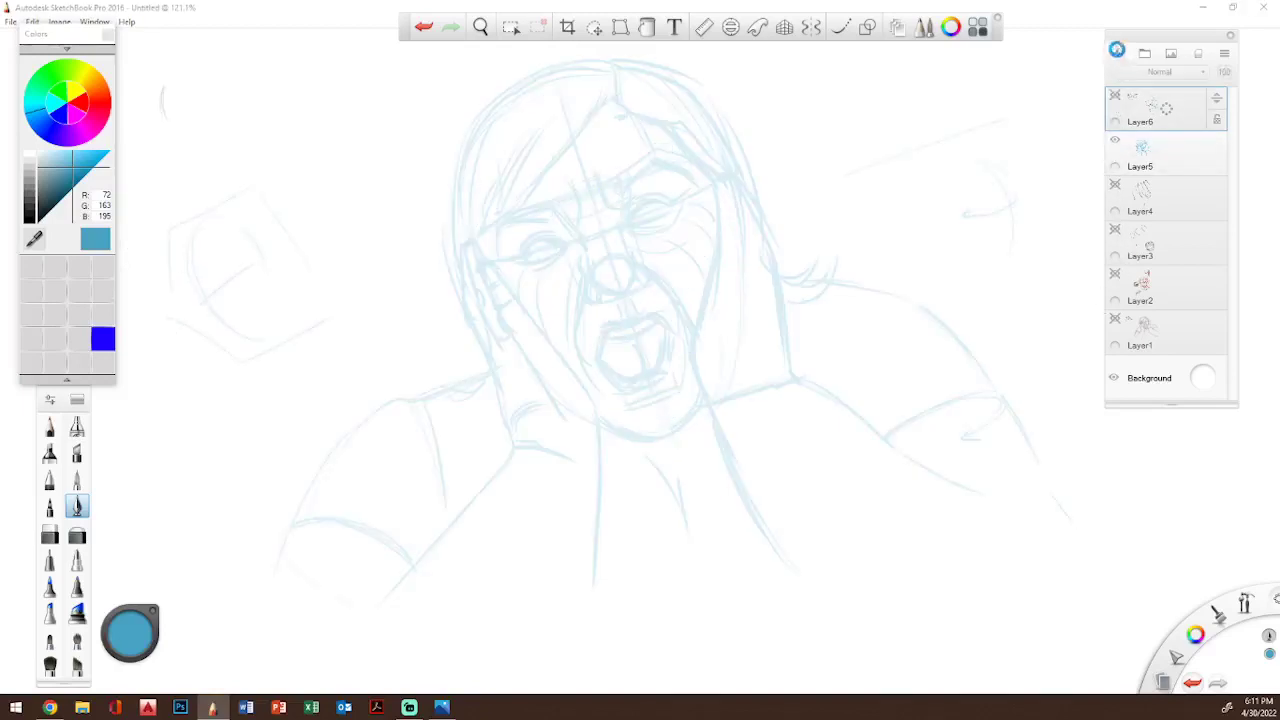
{"action": "left_click", "coordinate": [1117, 51]}
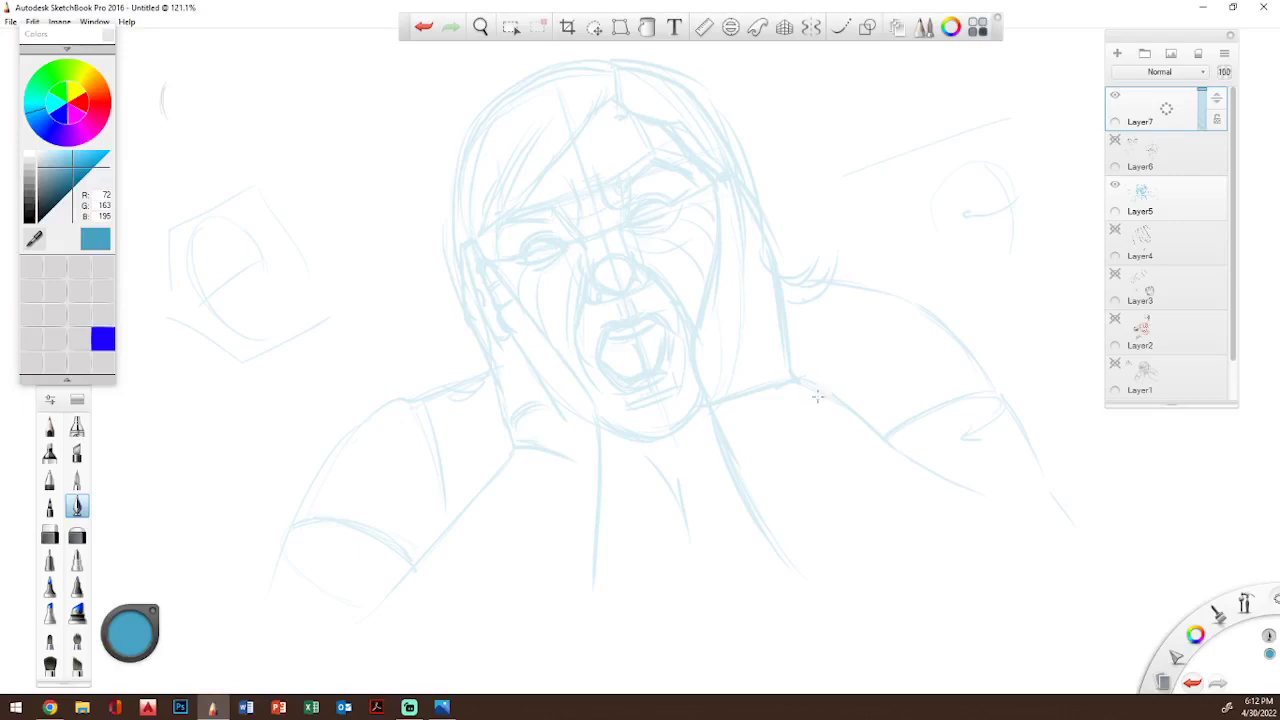
- Draw three curved cross-contours around the right forearm and outline its inner edge in blue
{"action": "left_click_drag", "start_coordinate": [827, 396], "coordinate": [723, 480]}
{"action": "left_click_drag", "start_coordinate": [866, 418], "coordinate": [783, 530]}
{"action": "left_click_drag", "start_coordinate": [912, 465], "coordinate": [844, 582]}
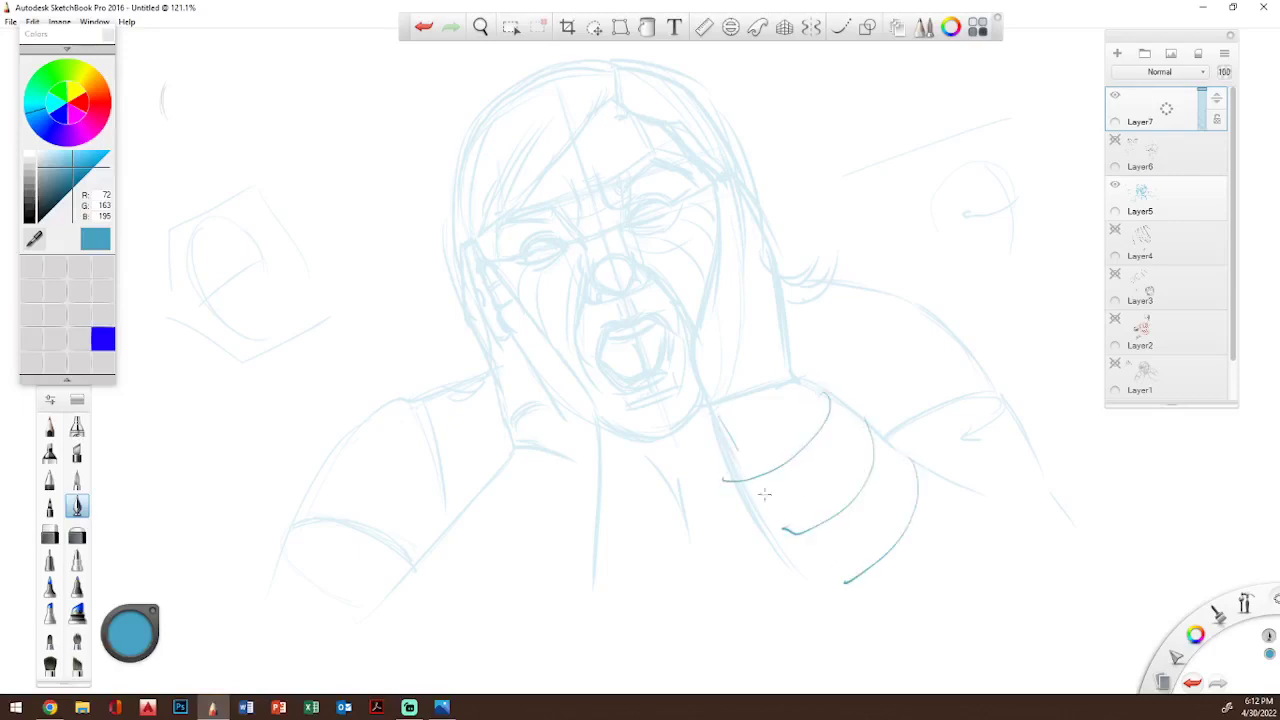
{"action": "left_click_drag", "start_coordinate": [716, 416], "coordinate": [856, 590]}
{"action": "left_click_drag", "start_coordinate": [710, 403], "coordinate": [748, 520]}
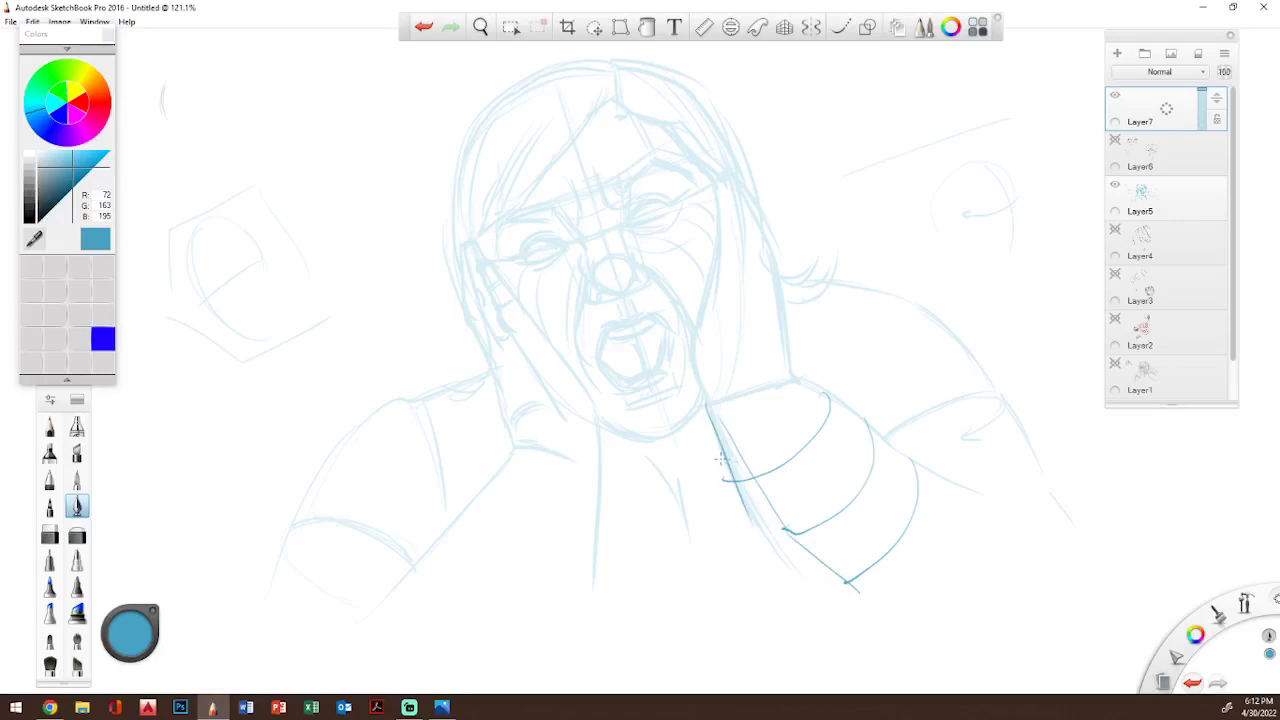
- Add blue crease lines at the right wrist and palm, the chin, the left palm and the right eye
{"action": "left_click_drag", "start_coordinate": [720, 456], "coordinate": [775, 416]}
{"action": "left_click_drag", "start_coordinate": [700, 332], "coordinate": [712, 385]}
{"action": "left_click_drag", "start_coordinate": [720, 381], "coordinate": [750, 362]}
{"action": "left_click_drag", "start_coordinate": [635, 413], "coordinate": [640, 435]}
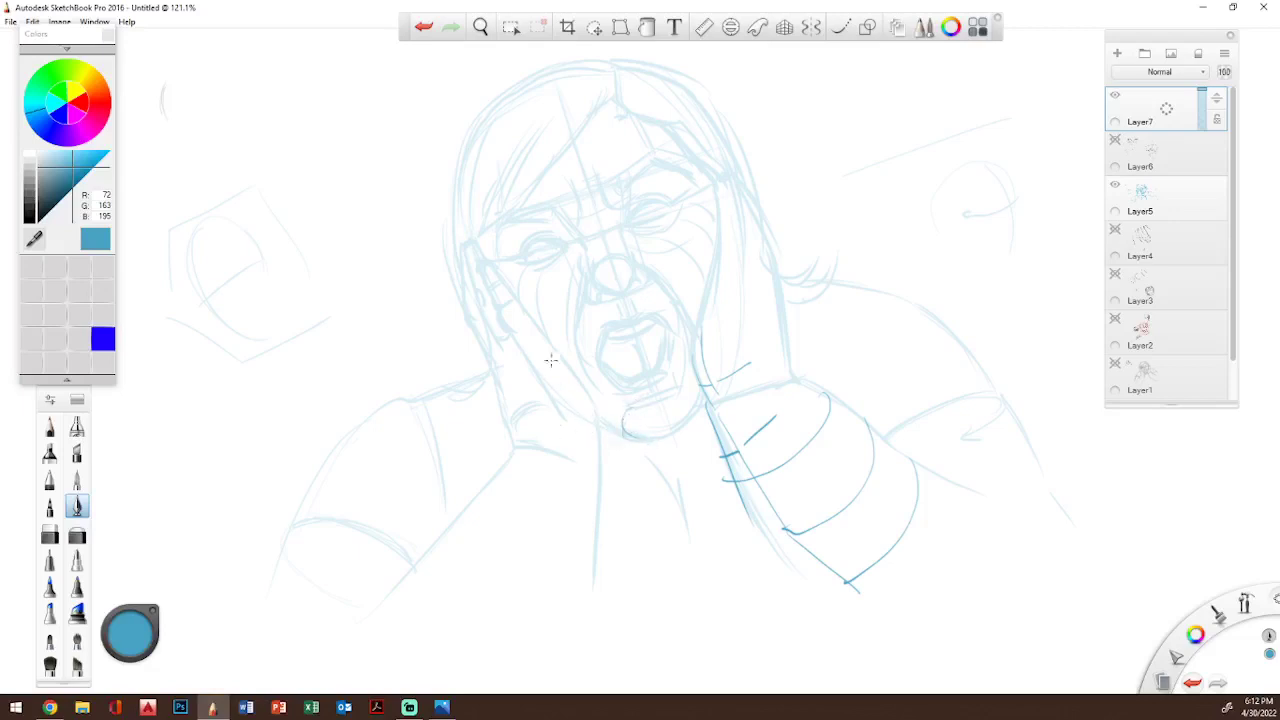
{"action": "left_click_drag", "start_coordinate": [552, 358], "coordinate": [590, 440]}
{"action": "mouse_move", "coordinate": [580, 388]}
{"action": "left_mouse_down"}
{"action": "mouse_move", "coordinate": [598, 432]}
{"action": "mouse_move", "coordinate": [588, 452]}
{"action": "left_mouse_up"}
{"action": "left_click_drag", "start_coordinate": [654, 198], "coordinate": [637, 220]}
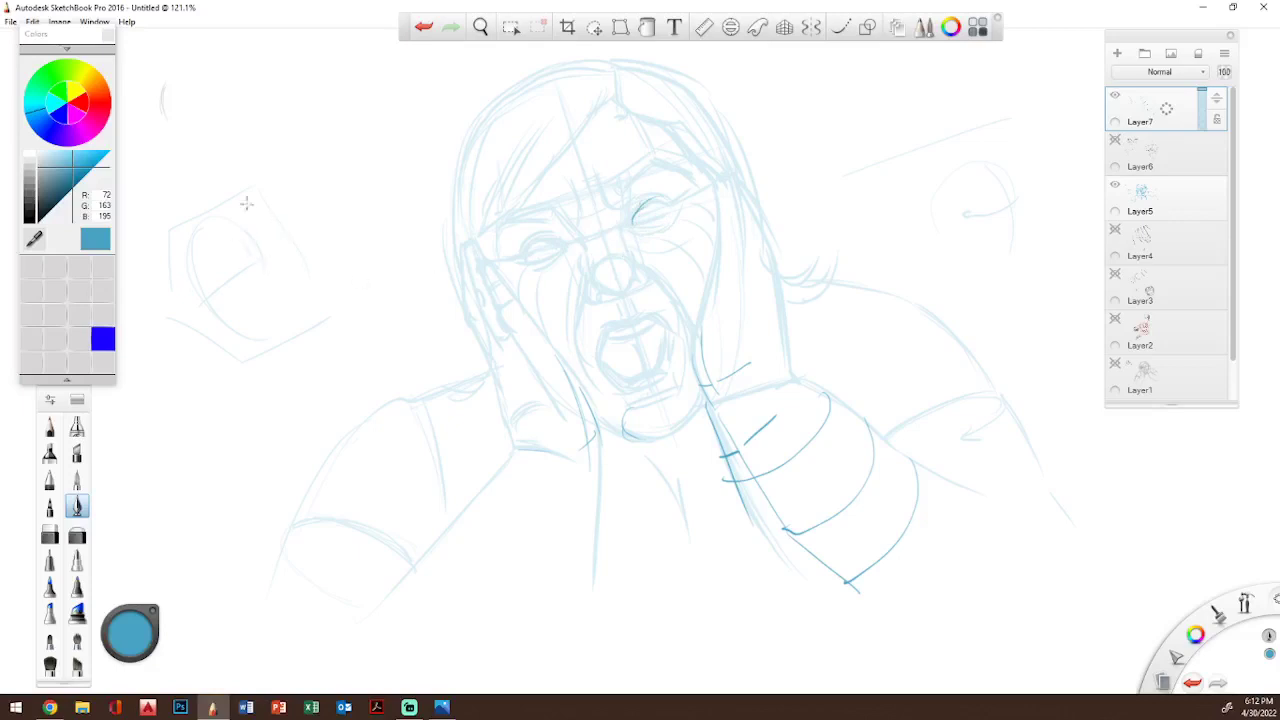
- Sketch an eyeball study beside the head with iris, pupil, tear duct and lower lid line
{"action": "mouse_move", "coordinate": [246, 203]}
{"action": "left_mouse_down"}
{"action": "mouse_move", "coordinate": [300, 252]}
{"action": "mouse_move", "coordinate": [318, 205]}
{"action": "mouse_move", "coordinate": [245, 226]}
{"action": "mouse_move", "coordinate": [290, 186]}
{"action": "mouse_move", "coordinate": [292, 210]}
{"action": "mouse_move", "coordinate": [270, 232]}
{"action": "mouse_move", "coordinate": [294, 214]}
{"action": "mouse_move", "coordinate": [266, 235]}
{"action": "mouse_move", "coordinate": [282, 228]}
{"action": "mouse_move", "coordinate": [272, 209]}
{"action": "mouse_move", "coordinate": [288, 224]}
{"action": "mouse_move", "coordinate": [264, 232]}
{"action": "mouse_move", "coordinate": [284, 212]}
{"action": "mouse_move", "coordinate": [281, 226]}
{"action": "left_mouse_up"}
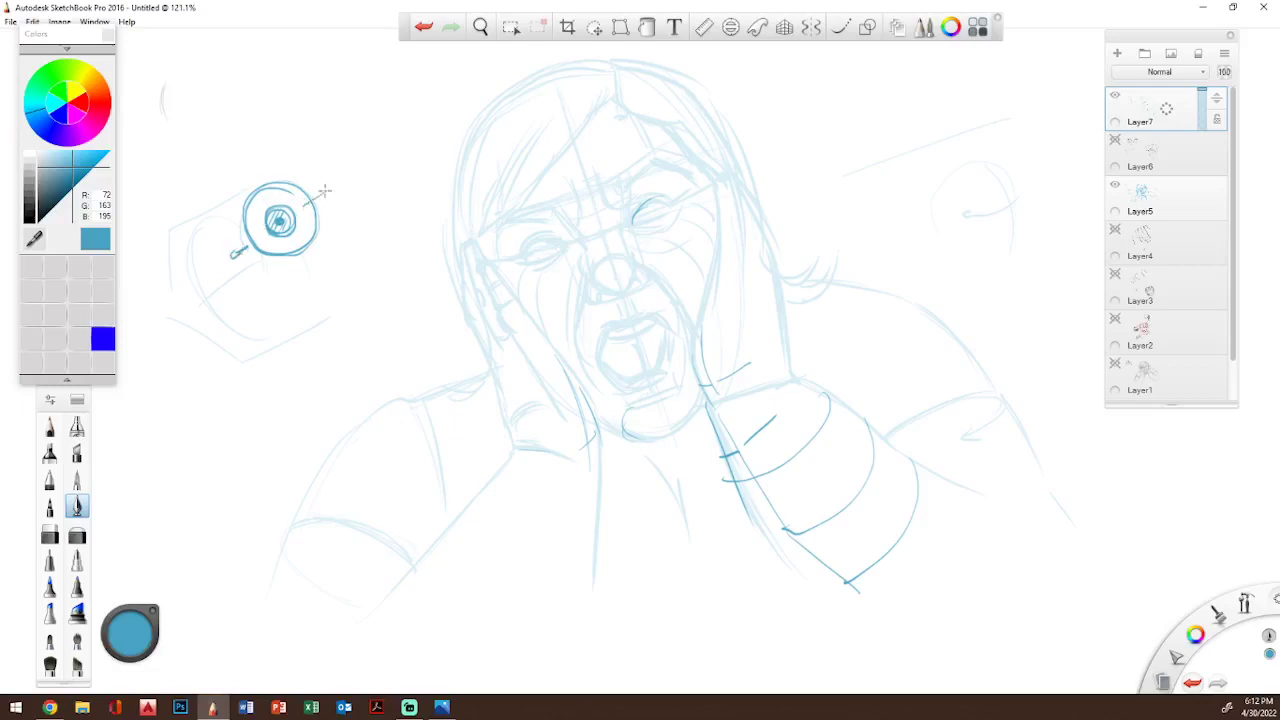
{"action": "left_click_drag", "start_coordinate": [324, 190], "coordinate": [300, 212]}
{"action": "left_click_drag", "start_coordinate": [219, 259], "coordinate": [228, 264]}
{"action": "mouse_move", "coordinate": [232, 254]}
{"action": "left_mouse_down"}
{"action": "mouse_move", "coordinate": [292, 238]}
{"action": "mouse_move", "coordinate": [315, 220]}
{"action": "mouse_move", "coordinate": [266, 238]}
{"action": "mouse_move", "coordinate": [314, 218]}
{"action": "mouse_move", "coordinate": [262, 236]}
{"action": "mouse_move", "coordinate": [326, 197]}
{"action": "left_mouse_up"}
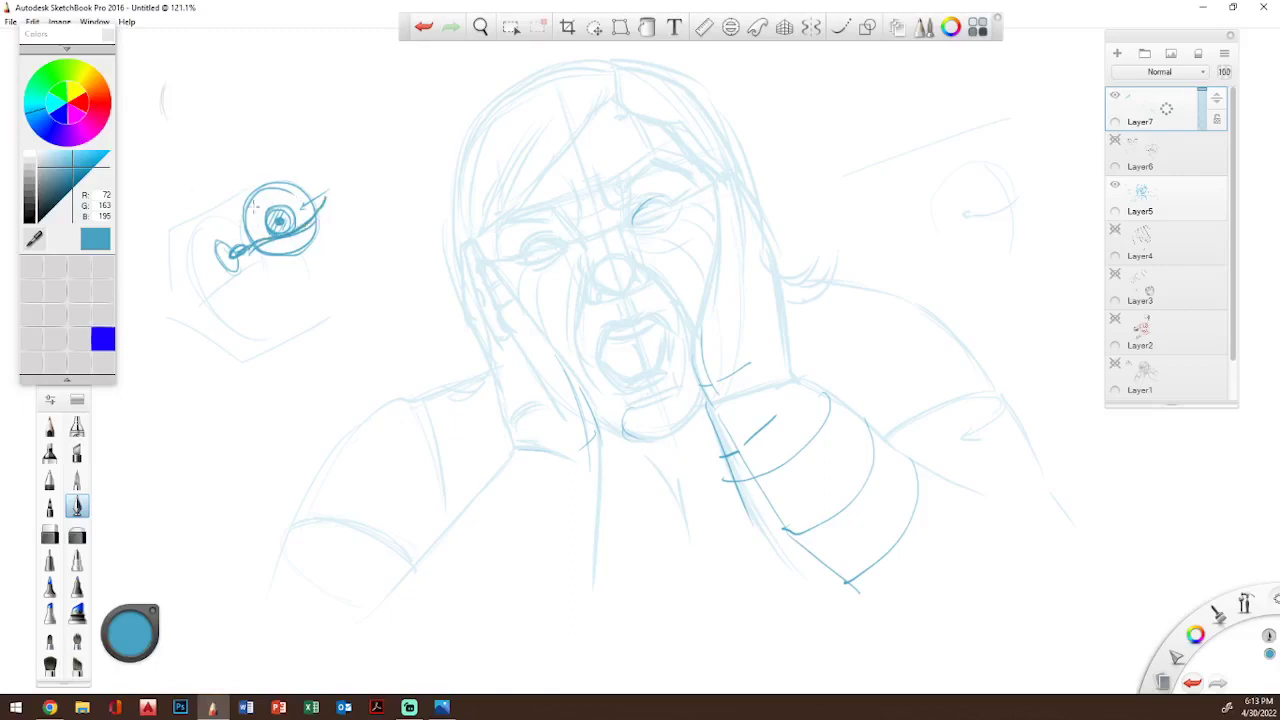
- Add a diagonal axis and both eyelids to the eyeball study, plus a separate almond lid shape above it
{"action": "left_click_drag", "start_coordinate": [213, 187], "coordinate": [343, 250]}
{"action": "left_click_drag", "start_coordinate": [253, 218], "coordinate": [328, 197]}
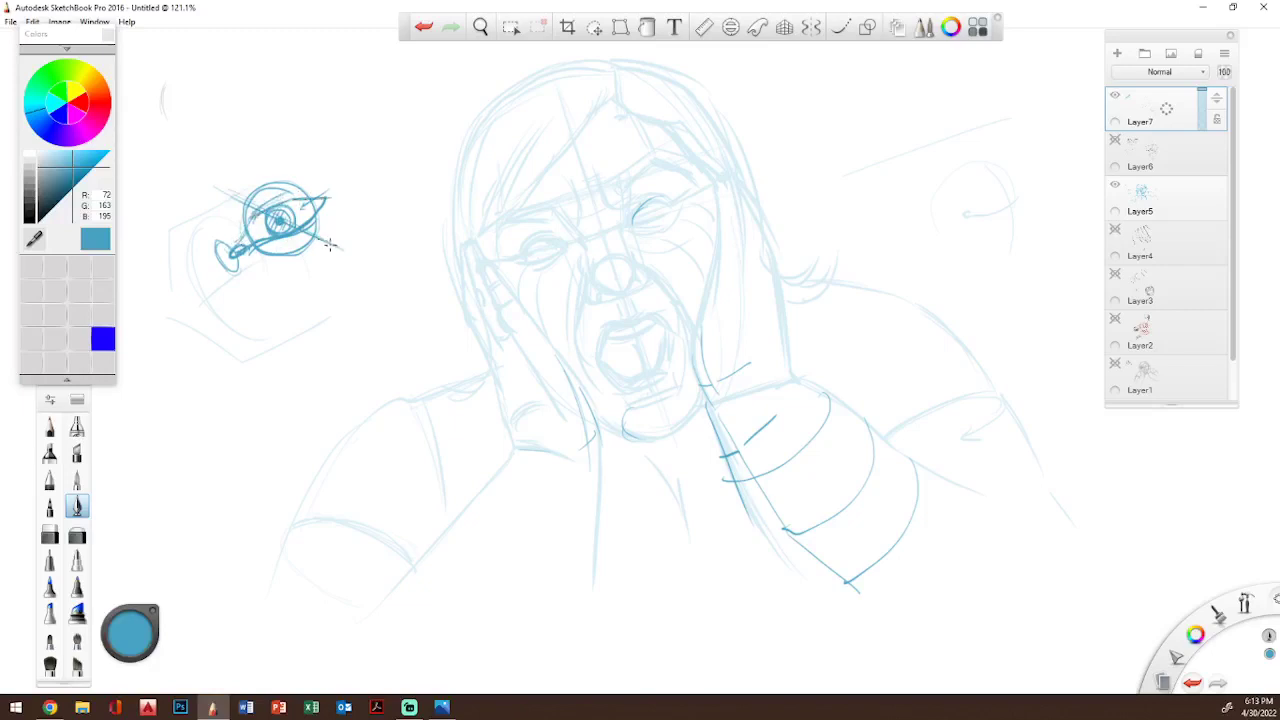
{"action": "mouse_move", "coordinate": [336, 140]}
{"action": "left_mouse_down"}
{"action": "mouse_move", "coordinate": [408, 106]}
{"action": "mouse_move", "coordinate": [319, 147]}
{"action": "left_mouse_up"}
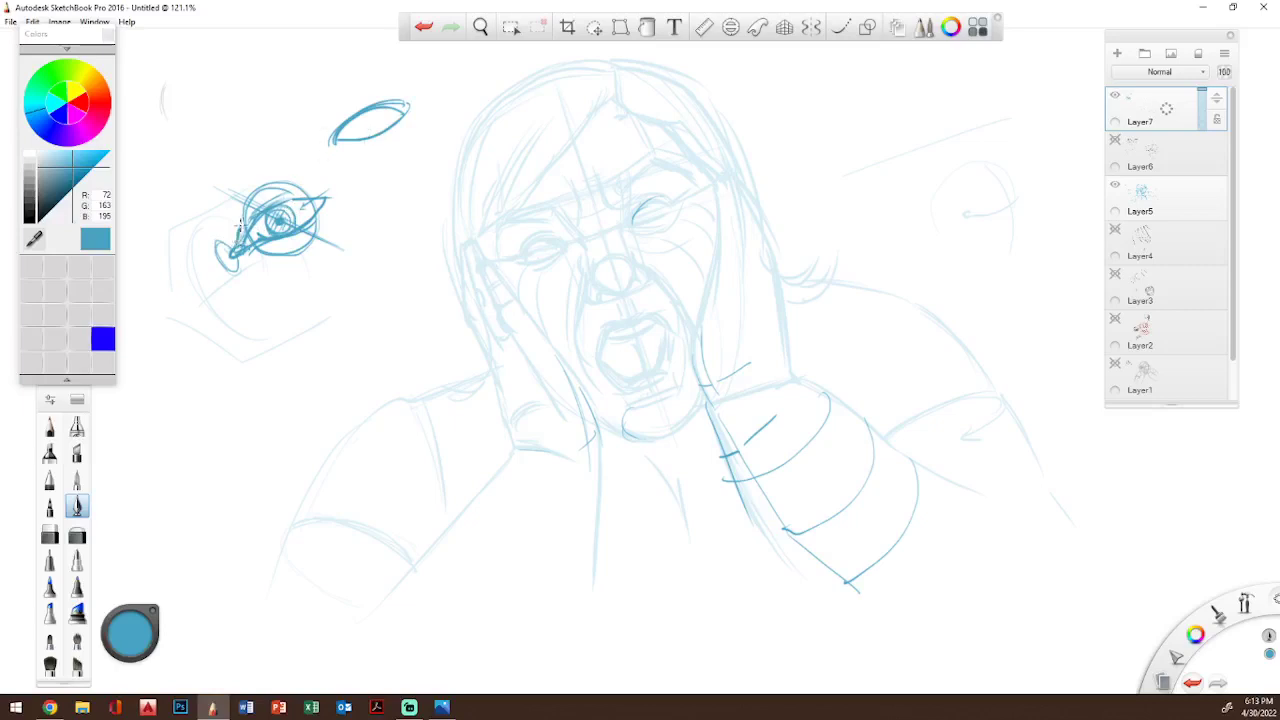
{"action": "mouse_move", "coordinate": [240, 225]}
{"action": "left_mouse_down"}
{"action": "mouse_move", "coordinate": [276, 198]}
{"action": "mouse_move", "coordinate": [334, 198]}
{"action": "mouse_move", "coordinate": [320, 198]}
{"action": "left_mouse_up"}
{"action": "mouse_move", "coordinate": [248, 255]}
{"action": "left_mouse_down"}
{"action": "mouse_move", "coordinate": [322, 230]}
{"action": "mouse_move", "coordinate": [252, 239]}
{"action": "left_mouse_up"}
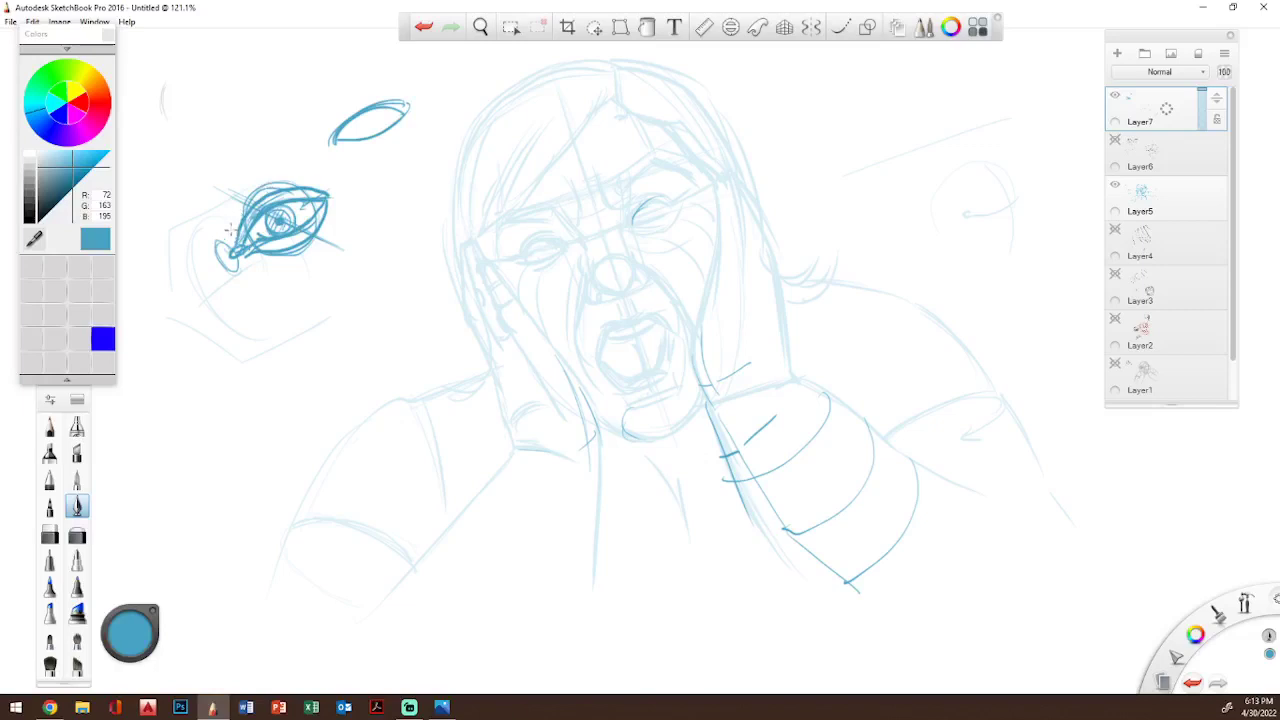
- Shade the inner corner of the eye study and add a brow oval above and curved folds around it
{"action": "mouse_move", "coordinate": [232, 254]}
{"action": "left_mouse_down"}
{"action": "mouse_move", "coordinate": [229, 197]}
{"action": "mouse_move", "coordinate": [281, 185]}
{"action": "mouse_move", "coordinate": [338, 148]}
{"action": "mouse_move", "coordinate": [274, 152]}
{"action": "mouse_move", "coordinate": [346, 150]}
{"action": "mouse_move", "coordinate": [298, 162]}
{"action": "left_mouse_up"}
{"action": "left_click_drag", "start_coordinate": [308, 127], "coordinate": [340, 153]}
{"action": "mouse_move", "coordinate": [334, 218]}
{"action": "left_mouse_down"}
{"action": "mouse_move", "coordinate": [288, 281]}
{"action": "mouse_move", "coordinate": [320, 259]}
{"action": "mouse_move", "coordinate": [272, 278]}
{"action": "left_mouse_up"}
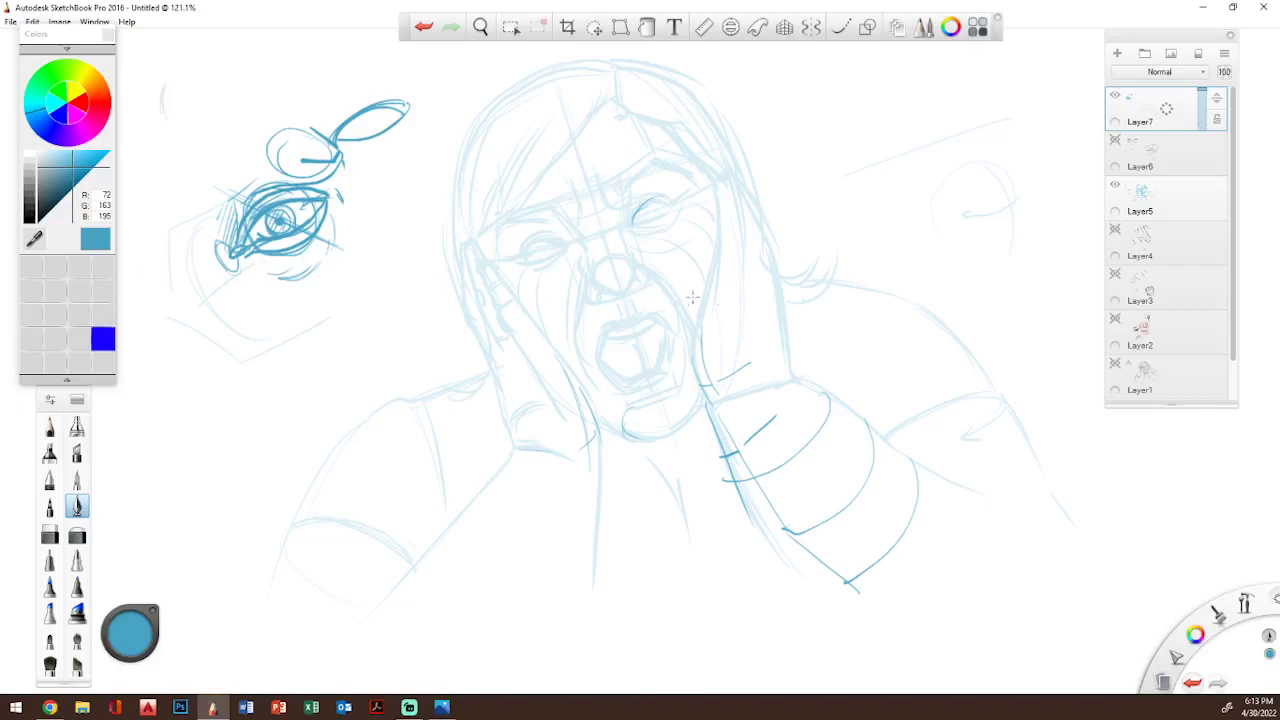
- Hide the eye-study layer, add a new layer, and move the reference photo window off the canvas
{"action": "left_click", "coordinate": [1115, 93]}
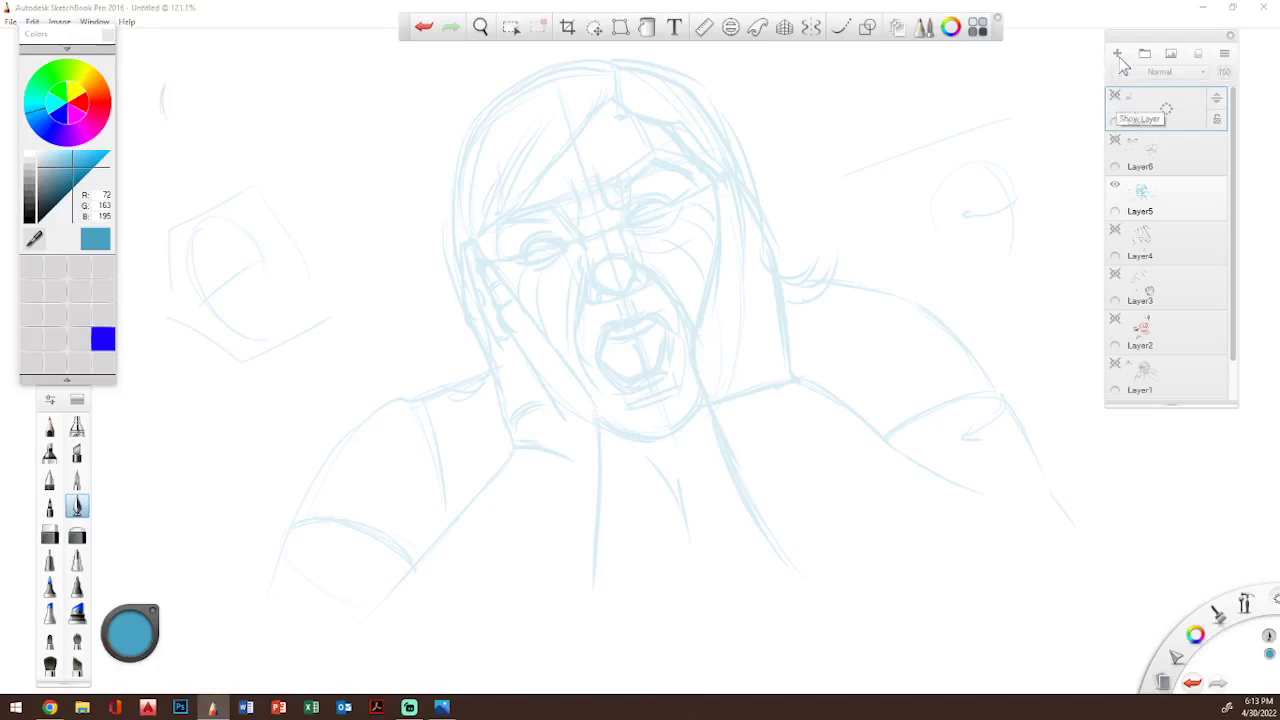
{"action": "left_click", "coordinate": [1118, 55]}
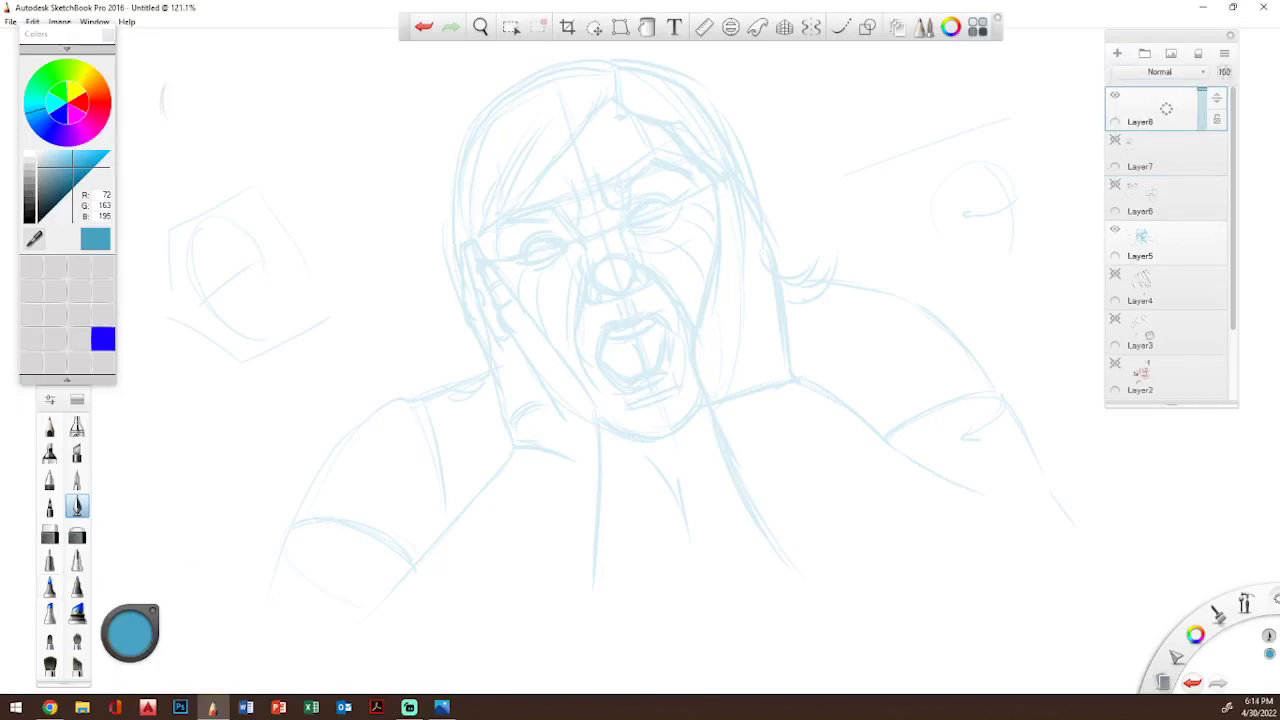
{"action": "key", "text": "alt+Tab"}
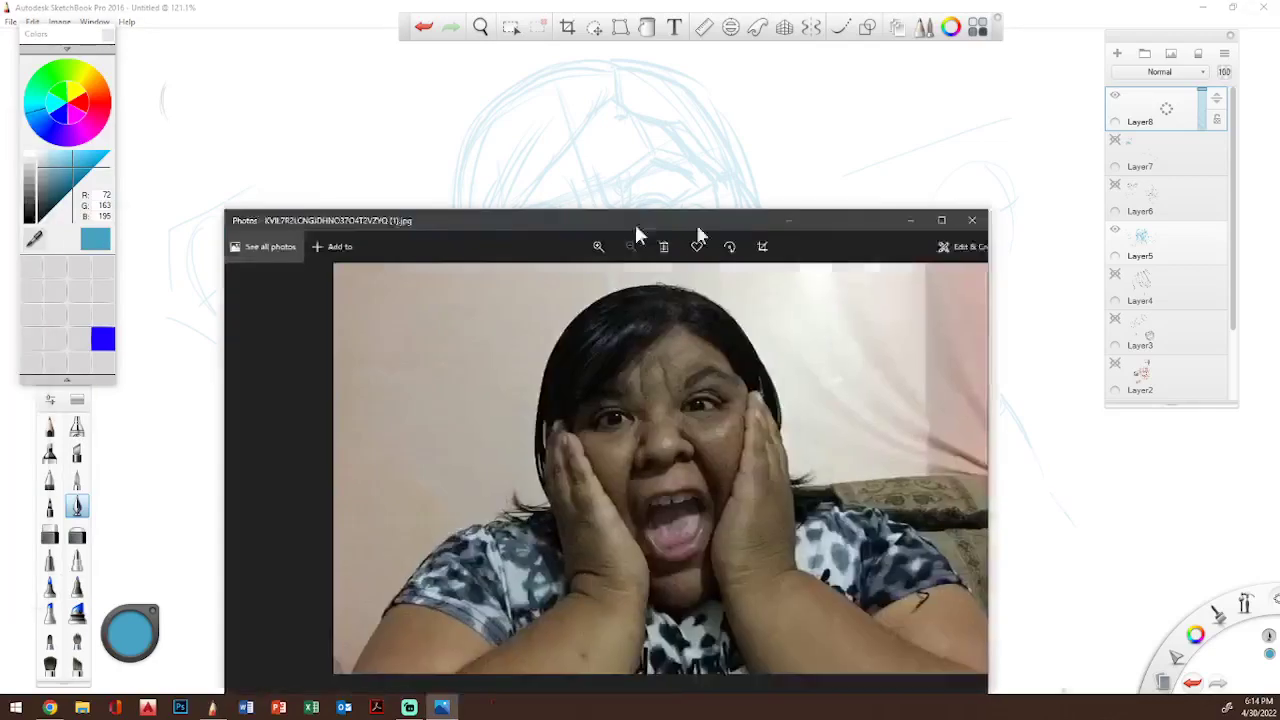
{"action": "mouse_move", "coordinate": [634, 226]}
{"action": "left_mouse_down"}
{"action": "mouse_move", "coordinate": [560, 62]}
{"action": "mouse_move", "coordinate": [626, 77]}
{"action": "mouse_move", "coordinate": [112, 49]}
{"action": "mouse_move", "coordinate": [666, 126]}
{"action": "mouse_move", "coordinate": [0, 117]}
{"action": "mouse_move", "coordinate": [583, 131]}
{"action": "mouse_move", "coordinate": [750, 240]}
{"action": "mouse_move", "coordinate": [706, 246]}
{"action": "mouse_move", "coordinate": [671, 100]}
{"action": "mouse_move", "coordinate": [663, 121]}
{"action": "mouse_move", "coordinate": [514, 132]}
{"action": "mouse_move", "coordinate": [0, 131]}
{"action": "left_mouse_up"}
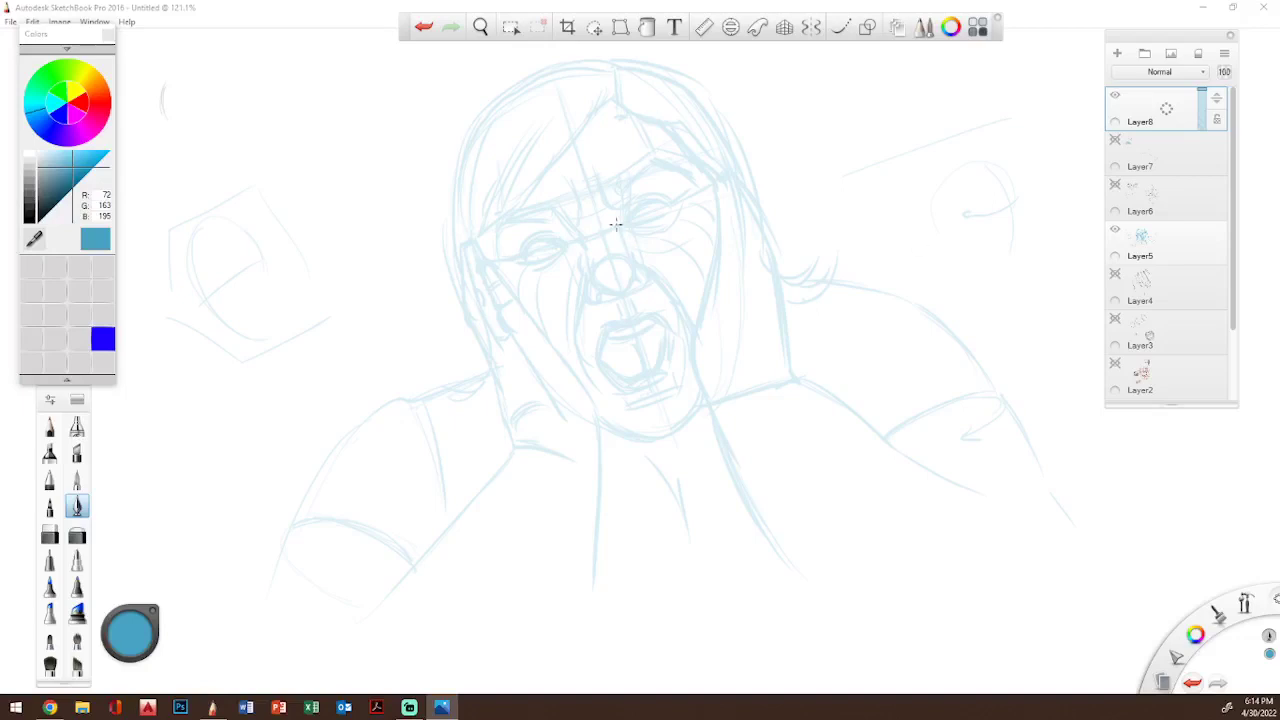
- Sketch two long overlapping ovals, a small head-and-shoulders figure and an upright rectangle beside the portrait in blue
{"action": "mouse_move", "coordinate": [230, 104]}
{"action": "left_mouse_down"}
{"action": "mouse_move", "coordinate": [299, 243]}
{"action": "mouse_move", "coordinate": [277, 100]}
{"action": "mouse_move", "coordinate": [268, 124]}
{"action": "mouse_move", "coordinate": [295, 95]}
{"action": "mouse_move", "coordinate": [300, 205]}
{"action": "left_mouse_up"}
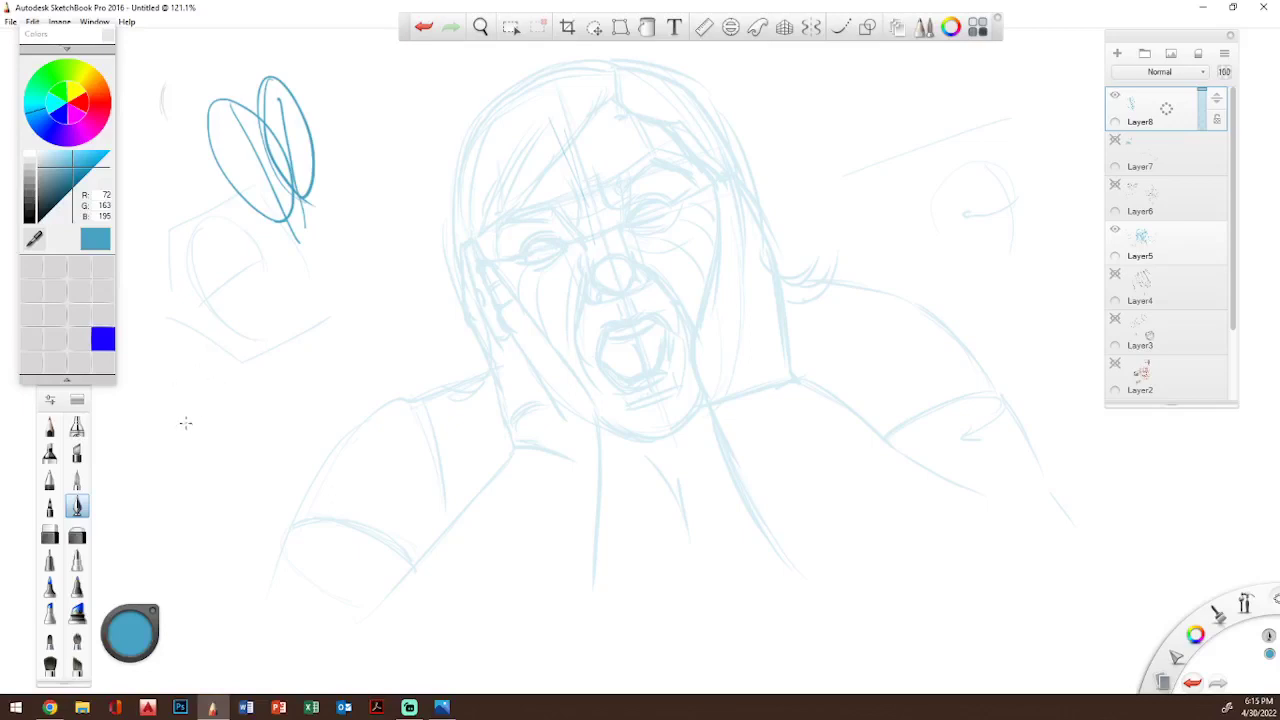
{"action": "mouse_move", "coordinate": [185, 424]}
{"action": "left_mouse_down"}
{"action": "mouse_move", "coordinate": [208, 395]}
{"action": "mouse_move", "coordinate": [219, 429]}
{"action": "mouse_move", "coordinate": [279, 386]}
{"action": "mouse_move", "coordinate": [222, 396]}
{"action": "mouse_move", "coordinate": [240, 370]}
{"action": "mouse_move", "coordinate": [229, 377]}
{"action": "mouse_move", "coordinate": [222, 337]}
{"action": "mouse_move", "coordinate": [243, 322]}
{"action": "mouse_move", "coordinate": [253, 376]}
{"action": "mouse_move", "coordinate": [222, 380]}
{"action": "mouse_move", "coordinate": [225, 325]}
{"action": "left_mouse_up"}
{"action": "mouse_move", "coordinate": [145, 299]}
{"action": "left_mouse_down"}
{"action": "mouse_move", "coordinate": [190, 297]}
{"action": "mouse_move", "coordinate": [148, 370]}
{"action": "mouse_move", "coordinate": [189, 367]}
{"action": "left_mouse_up"}
{"action": "left_click_drag", "start_coordinate": [189, 298], "coordinate": [189, 369]}
{"action": "left_click_drag", "start_coordinate": [150, 294], "coordinate": [153, 370]}
{"action": "mouse_move", "coordinate": [142, 298]}
{"action": "left_mouse_down"}
{"action": "mouse_move", "coordinate": [190, 295]}
{"action": "mouse_move", "coordinate": [187, 367]}
{"action": "left_mouse_up"}
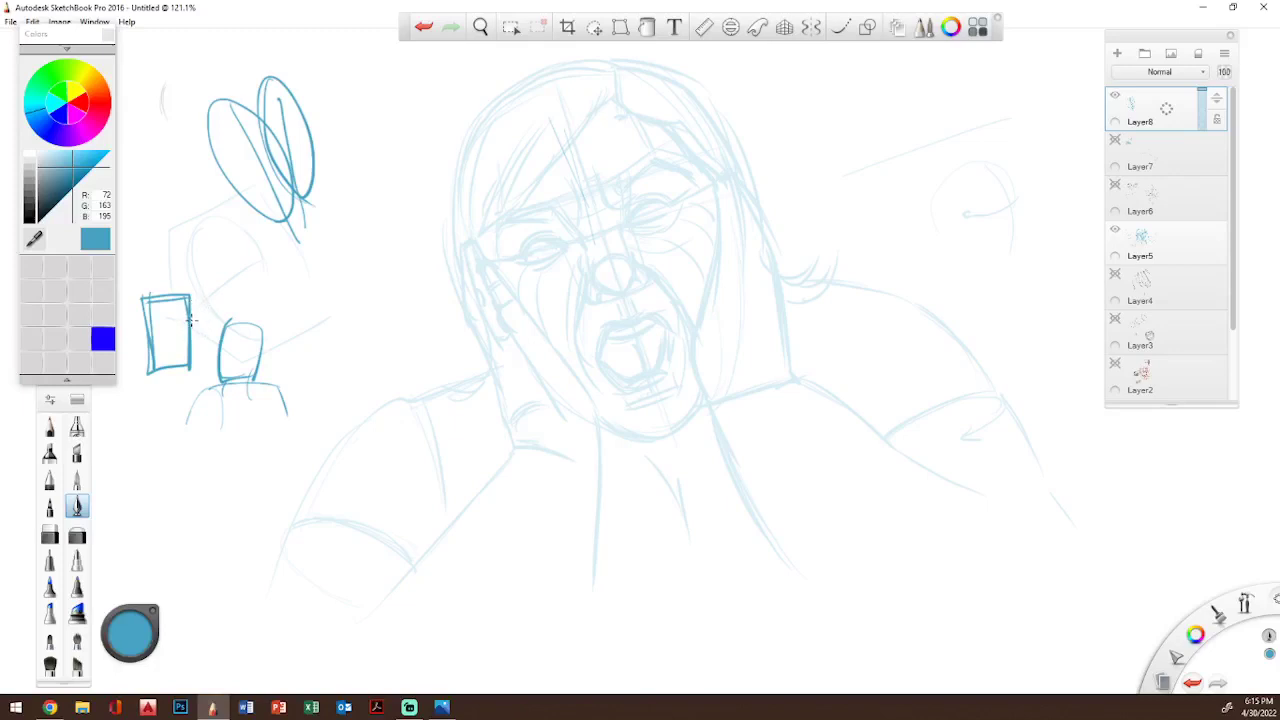
- Move the color palette aside and draw a small framed square, a vertical line and a large square around the rectangle
{"action": "left_click_drag", "start_coordinate": [90, 38], "coordinate": [451, 45]}
{"action": "mouse_move", "coordinate": [128, 303]}
{"action": "left_mouse_down"}
{"action": "mouse_move", "coordinate": [108, 350]}
{"action": "mouse_move", "coordinate": [86, 305]}
{"action": "mouse_move", "coordinate": [126, 303]}
{"action": "mouse_move", "coordinate": [128, 343]}
{"action": "mouse_move", "coordinate": [107, 327]}
{"action": "mouse_move", "coordinate": [123, 318]}
{"action": "mouse_move", "coordinate": [108, 328]}
{"action": "left_mouse_up"}
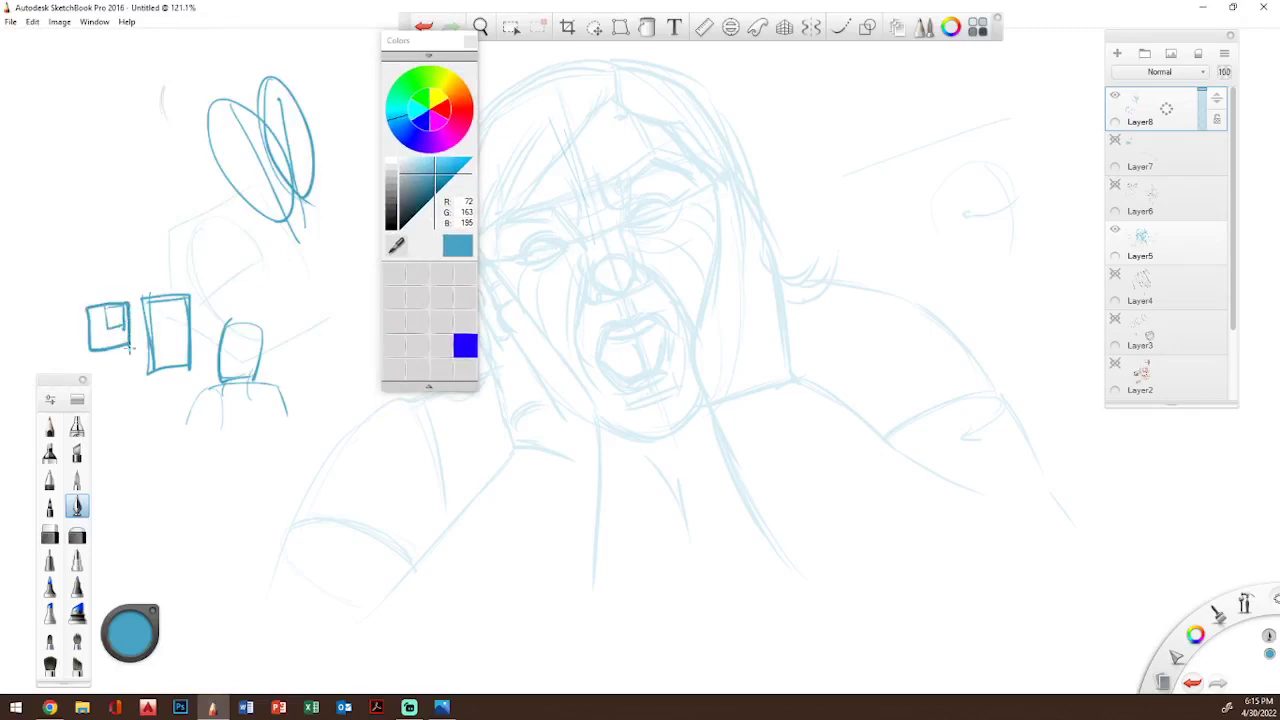
{"action": "left_click_drag", "start_coordinate": [131, 310], "coordinate": [128, 285]}
{"action": "mouse_move", "coordinate": [214, 352]}
{"action": "left_mouse_down"}
{"action": "mouse_move", "coordinate": [212, 265]}
{"action": "mouse_move", "coordinate": [278, 259]}
{"action": "mouse_move", "coordinate": [293, 273]}
{"action": "mouse_move", "coordinate": [298, 345]}
{"action": "mouse_move", "coordinate": [214, 345]}
{"action": "left_mouse_up"}
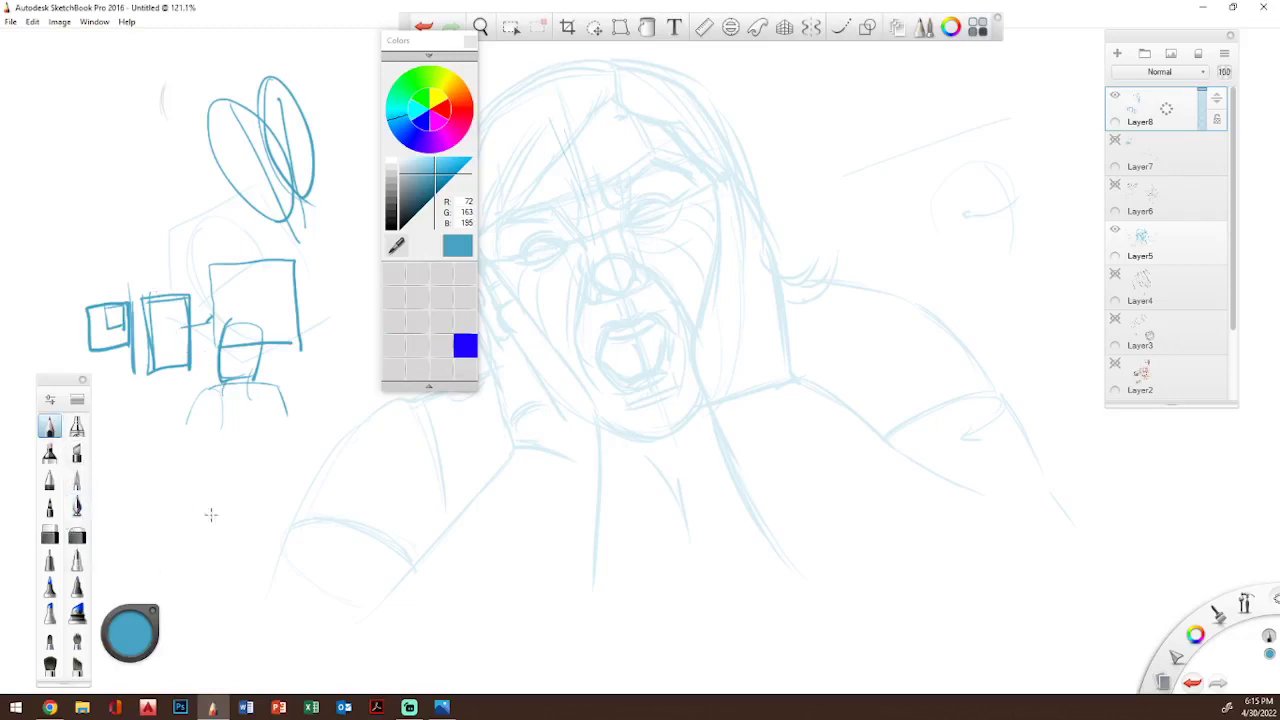
- Diagram a viewer's head facing a perpendicular drawing board in near-black (RGB 14, 34, 42), with a right-angle sightline to the rectangle
{"action": "left_click", "coordinate": [410, 218]}
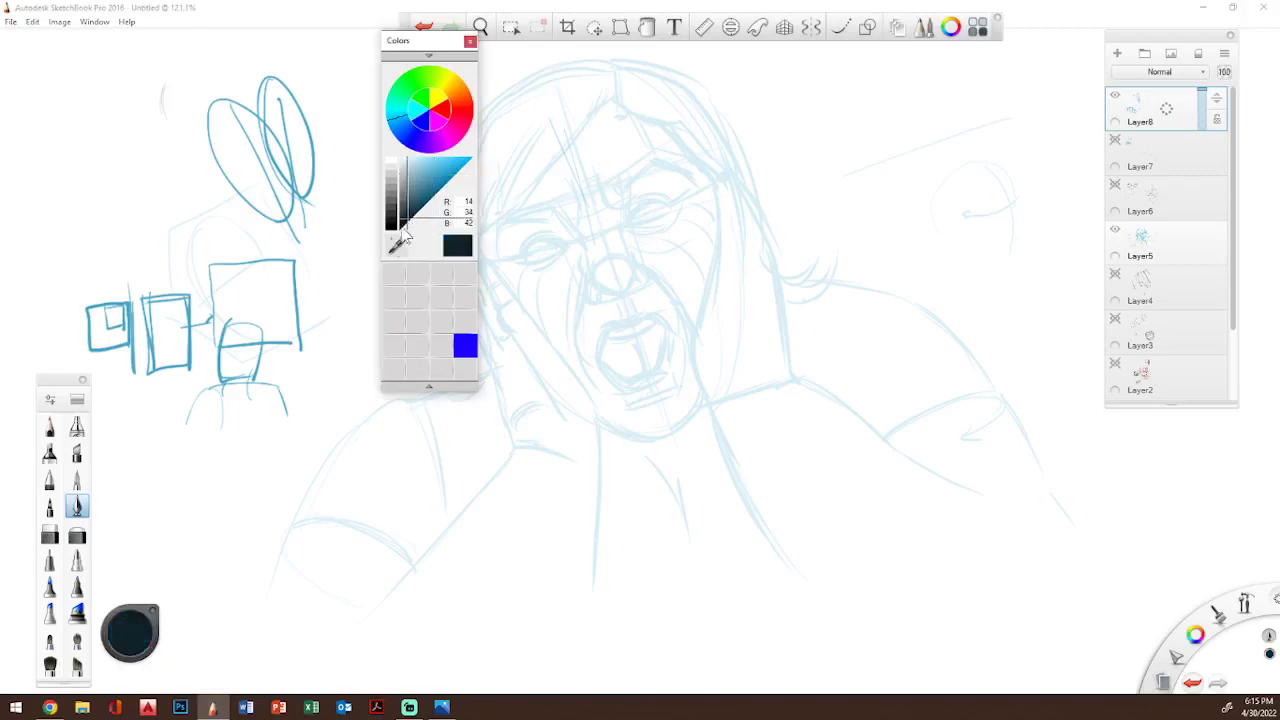
{"action": "mouse_move", "coordinate": [204, 523]}
{"action": "left_mouse_down"}
{"action": "mouse_move", "coordinate": [191, 515]}
{"action": "mouse_move", "coordinate": [198, 494]}
{"action": "mouse_move", "coordinate": [219, 510]}
{"action": "mouse_move", "coordinate": [151, 467]}
{"action": "mouse_move", "coordinate": [173, 435]}
{"action": "mouse_move", "coordinate": [146, 501]}
{"action": "left_mouse_up"}
{"action": "left_click_drag", "start_coordinate": [160, 437], "coordinate": [178, 449]}
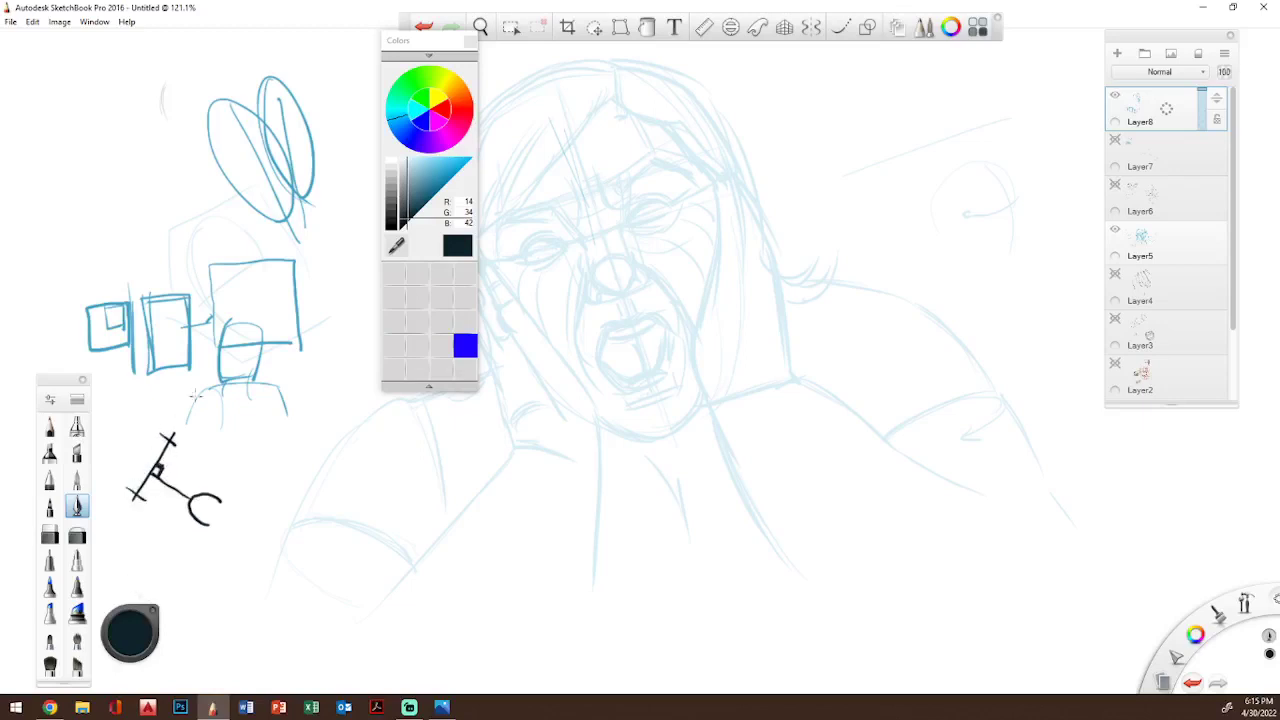
{"action": "left_click_drag", "start_coordinate": [224, 351], "coordinate": [178, 348]}
{"action": "mouse_move", "coordinate": [197, 494]}
{"action": "left_mouse_down"}
{"action": "mouse_move", "coordinate": [190, 520]}
{"action": "mouse_move", "coordinate": [110, 518]}
{"action": "mouse_move", "coordinate": [118, 536]}
{"action": "left_mouse_up"}
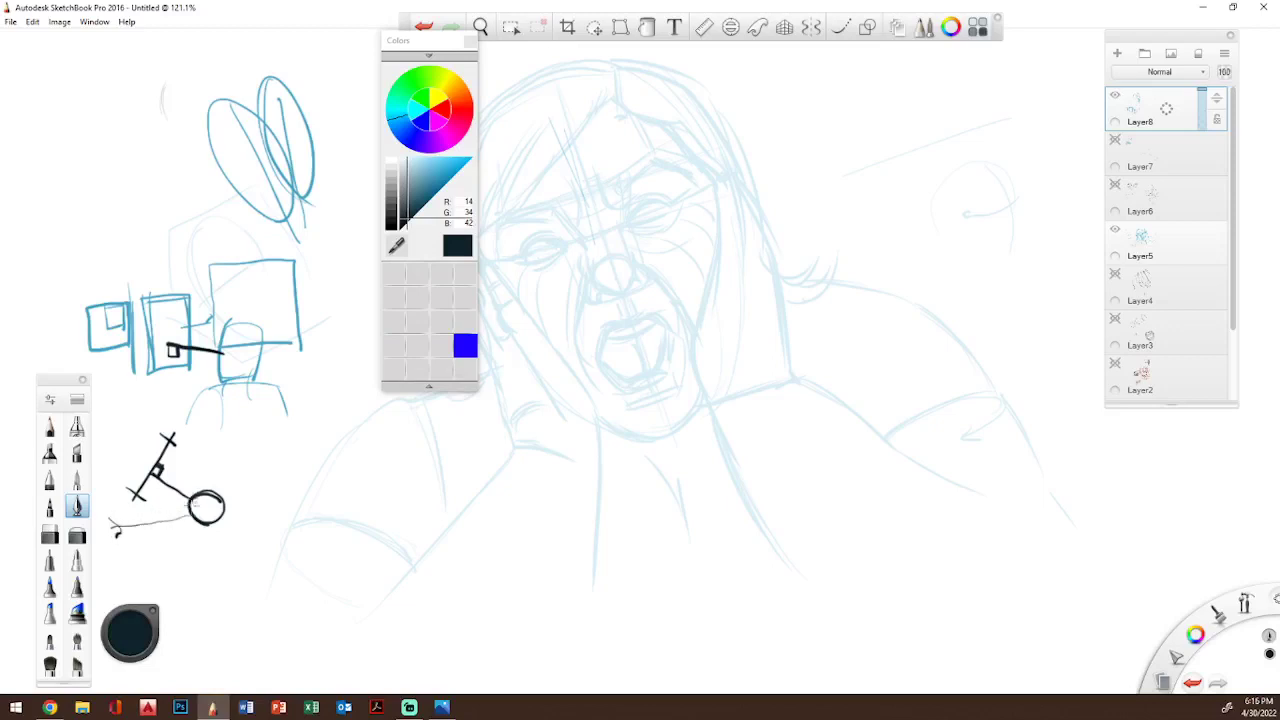
- Complete the viewer's head in the diagram with eye marks, a second subject circle and a curved arrow showing the turn
{"action": "mouse_move", "coordinate": [190, 500]}
{"action": "left_mouse_down"}
{"action": "mouse_move", "coordinate": [206, 522]}
{"action": "mouse_move", "coordinate": [204, 494]}
{"action": "mouse_move", "coordinate": [200, 516]}
{"action": "left_mouse_up"}
{"action": "mouse_move", "coordinate": [116, 522]}
{"action": "left_mouse_down"}
{"action": "mouse_move", "coordinate": [100, 530]}
{"action": "mouse_move", "coordinate": [120, 516]}
{"action": "left_mouse_up"}
{"action": "left_click_drag", "start_coordinate": [192, 492], "coordinate": [181, 554]}
{"action": "mouse_move", "coordinate": [181, 554]}
{"action": "left_mouse_down"}
{"action": "mouse_move", "coordinate": [224, 525]}
{"action": "mouse_move", "coordinate": [116, 546]}
{"action": "left_mouse_up"}
- Add blue boards (RGB 70, 154, 183) below and above the viewer with sightlines and circles, and mark the large square with a Y
{"action": "left_click", "coordinate": [432, 185]}
{"action": "mouse_move", "coordinate": [109, 502]}
{"action": "left_mouse_down"}
{"action": "mouse_move", "coordinate": [137, 580]}
{"action": "mouse_move", "coordinate": [134, 560]}
{"action": "left_mouse_up"}
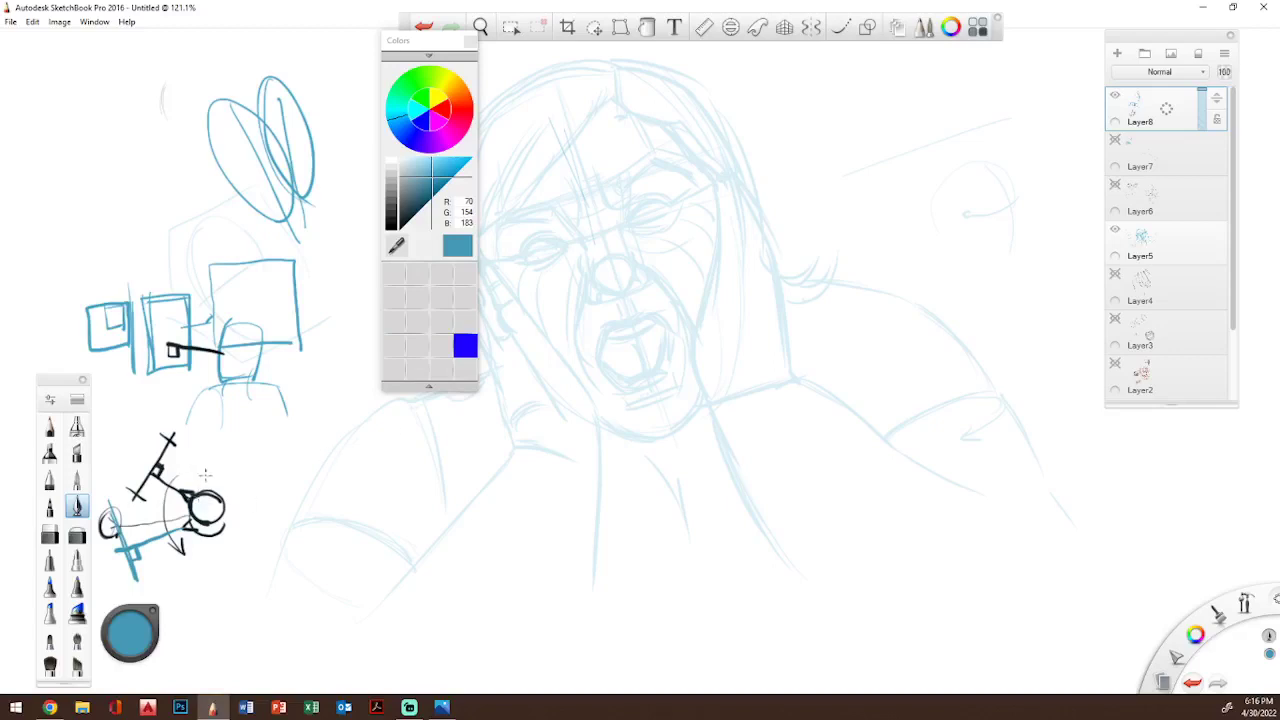
{"action": "left_click_drag", "start_coordinate": [245, 287], "coordinate": [253, 306]}
{"action": "left_click_drag", "start_coordinate": [180, 426], "coordinate": [252, 410]}
{"action": "mouse_move", "coordinate": [200, 501]}
{"action": "left_mouse_down"}
{"action": "mouse_move", "coordinate": [226, 498]}
{"action": "mouse_move", "coordinate": [207, 508]}
{"action": "mouse_move", "coordinate": [206, 470]}
{"action": "left_mouse_up"}
{"action": "mouse_move", "coordinate": [206, 470]}
{"action": "left_mouse_down"}
{"action": "mouse_move", "coordinate": [198, 419]}
{"action": "mouse_move", "coordinate": [207, 429]}
{"action": "mouse_move", "coordinate": [176, 426]}
{"action": "mouse_move", "coordinate": [206, 421]}
{"action": "mouse_move", "coordinate": [196, 437]}
{"action": "mouse_move", "coordinate": [224, 407]}
{"action": "mouse_move", "coordinate": [210, 440]}
{"action": "left_mouse_up"}
{"action": "mouse_move", "coordinate": [180, 481]}
{"action": "left_mouse_down"}
{"action": "mouse_move", "coordinate": [152, 461]}
{"action": "mouse_move", "coordinate": [146, 478]}
{"action": "left_mouse_up"}
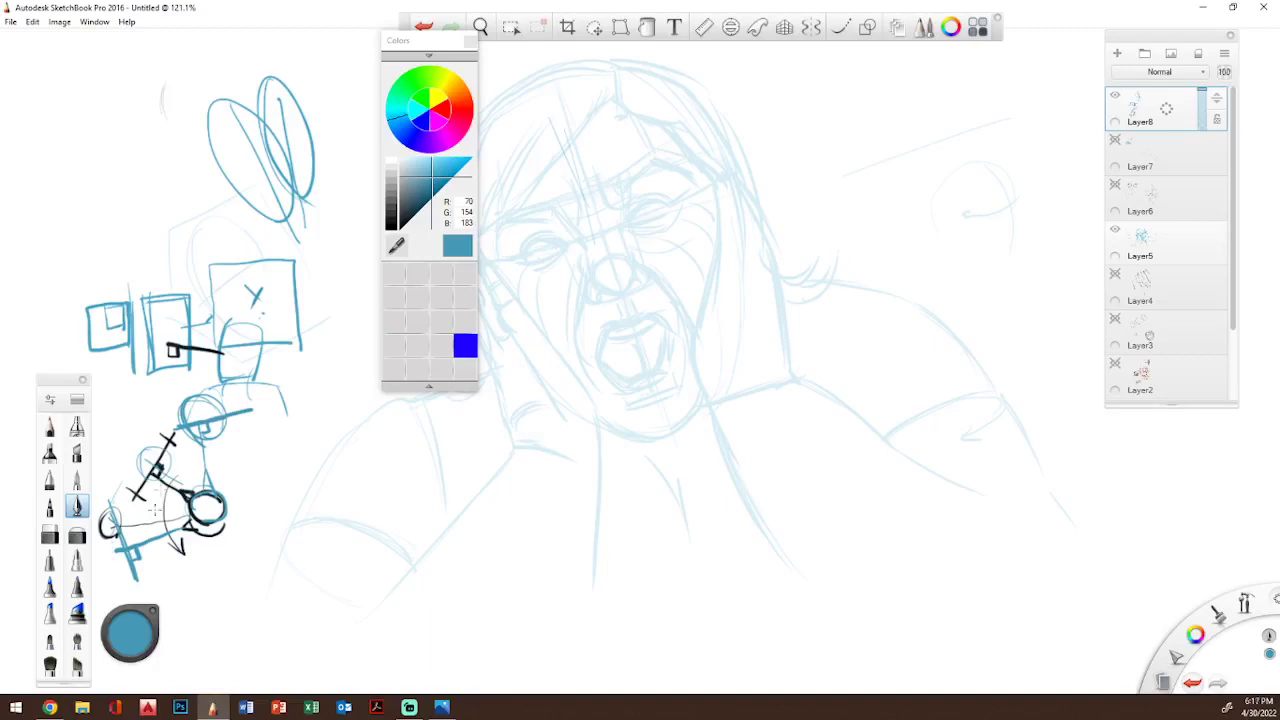
- Add further blue sightlines from the viewer's head and connect and thicken the boards in the viewing diagram
{"action": "left_click_drag", "start_coordinate": [222, 426], "coordinate": [208, 486]}
{"action": "left_click_drag", "start_coordinate": [162, 406], "coordinate": [207, 497]}
{"action": "mouse_move", "coordinate": [132, 486]}
{"action": "left_mouse_down"}
{"action": "mouse_move", "coordinate": [160, 432]}
{"action": "mouse_move", "coordinate": [152, 442]}
{"action": "mouse_move", "coordinate": [230, 410]}
{"action": "mouse_move", "coordinate": [214, 412]}
{"action": "left_mouse_up"}
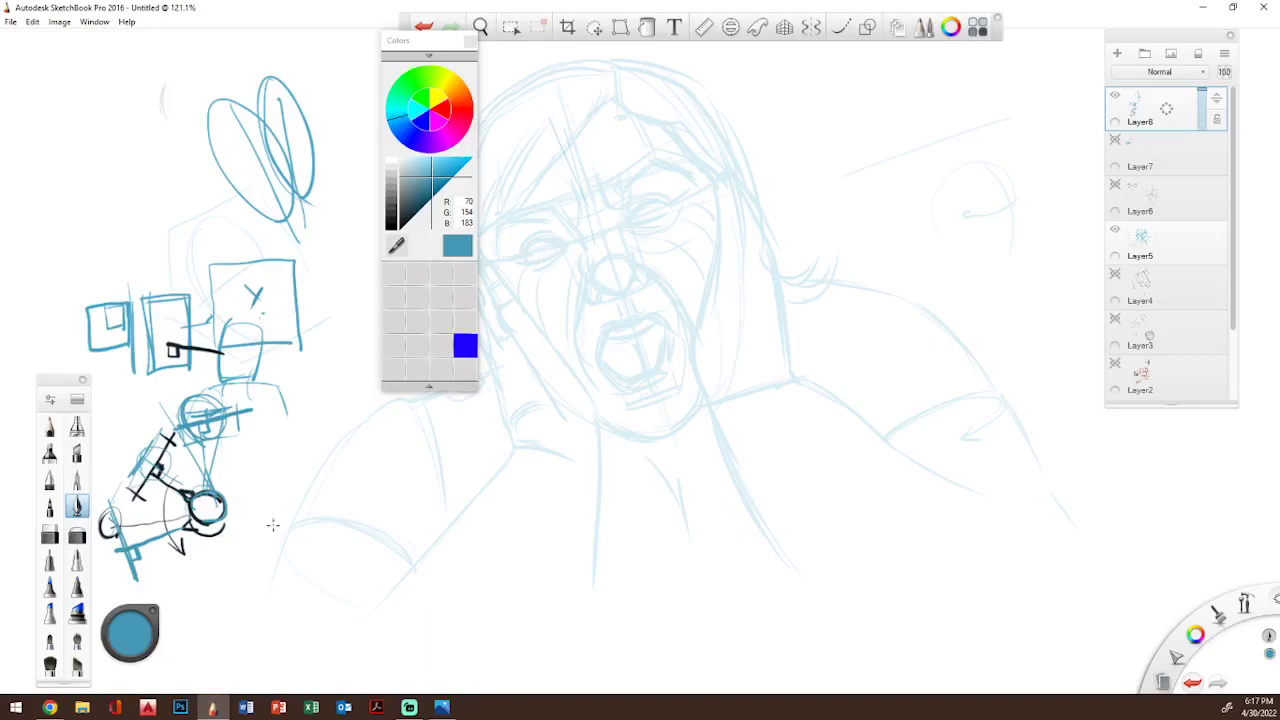
{"action": "left_click_drag", "start_coordinate": [113, 536], "coordinate": [130, 590]}
- Return the color palette to the canvas edge and draw the portrait's right eye and frown crease in near-black (RGB 26, 26, 26)
{"action": "left_click_drag", "start_coordinate": [466, 54], "coordinate": [122, 44]}
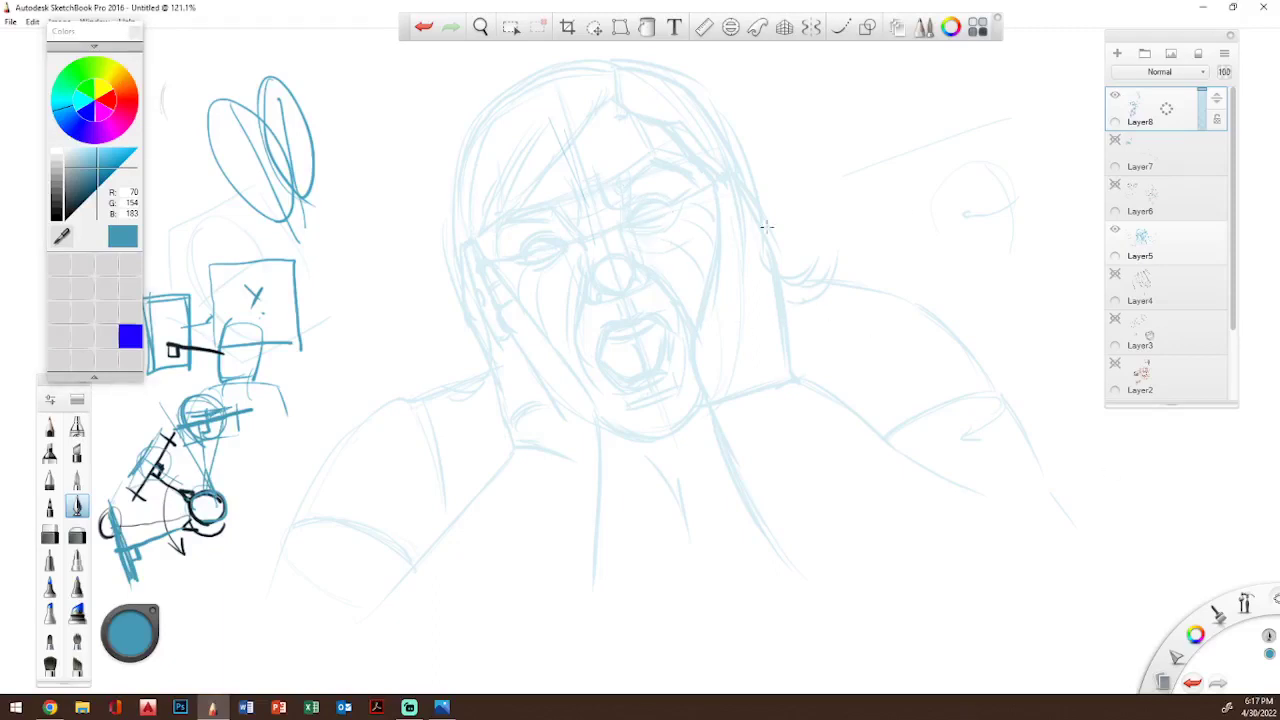
{"action": "left_click", "coordinate": [57, 213]}
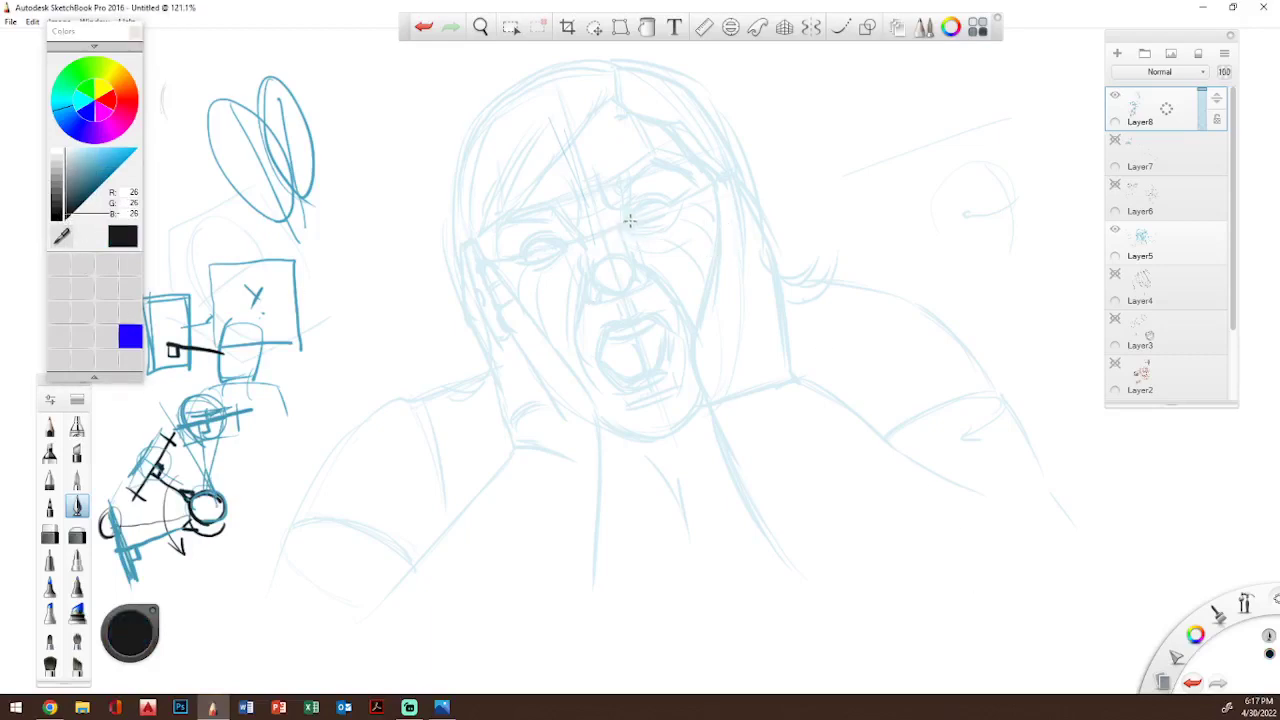
{"action": "mouse_move", "coordinate": [624, 222]}
{"action": "left_mouse_down"}
{"action": "mouse_move", "coordinate": [645, 195]}
{"action": "mouse_move", "coordinate": [667, 208]}
{"action": "left_mouse_up"}
{"action": "mouse_move", "coordinate": [605, 209]}
{"action": "left_mouse_down"}
{"action": "mouse_move", "coordinate": [596, 182]}
{"action": "mouse_move", "coordinate": [605, 213]}
{"action": "left_mouse_up"}
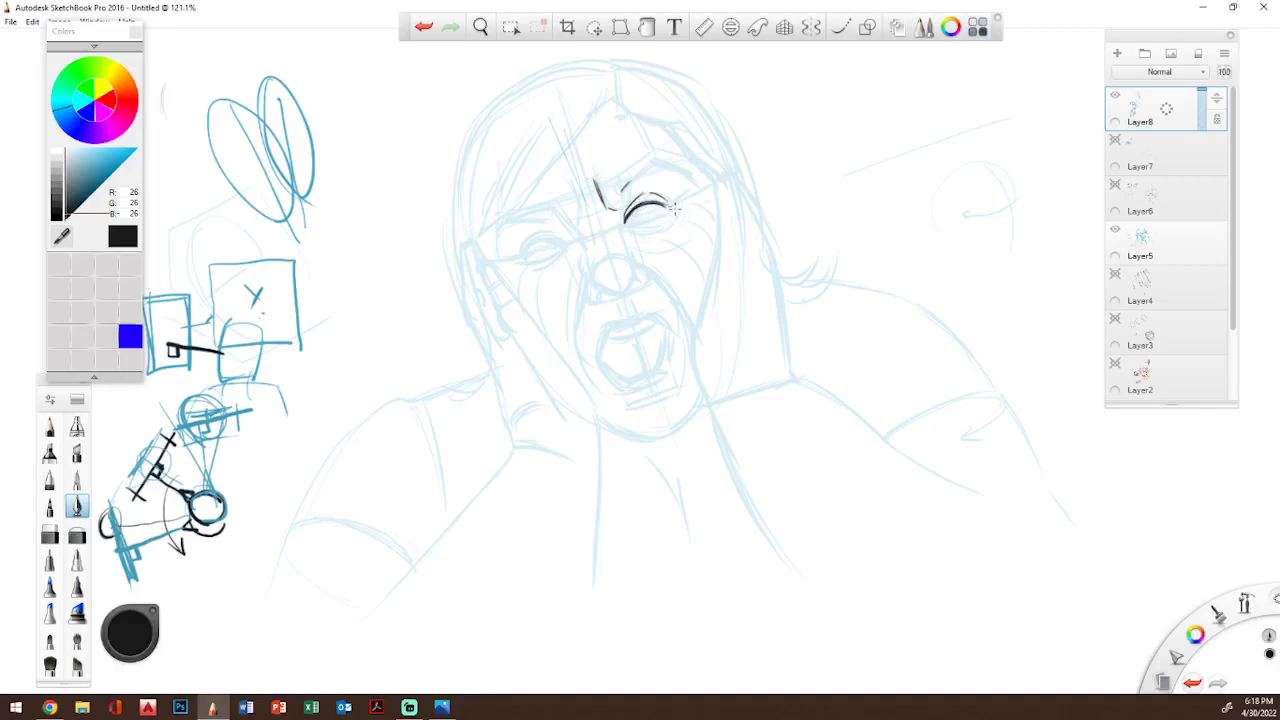
{"action": "left_click_drag", "start_coordinate": [660, 196], "coordinate": [683, 199]}
{"action": "left_click_drag", "start_coordinate": [642, 196], "coordinate": [666, 190]}
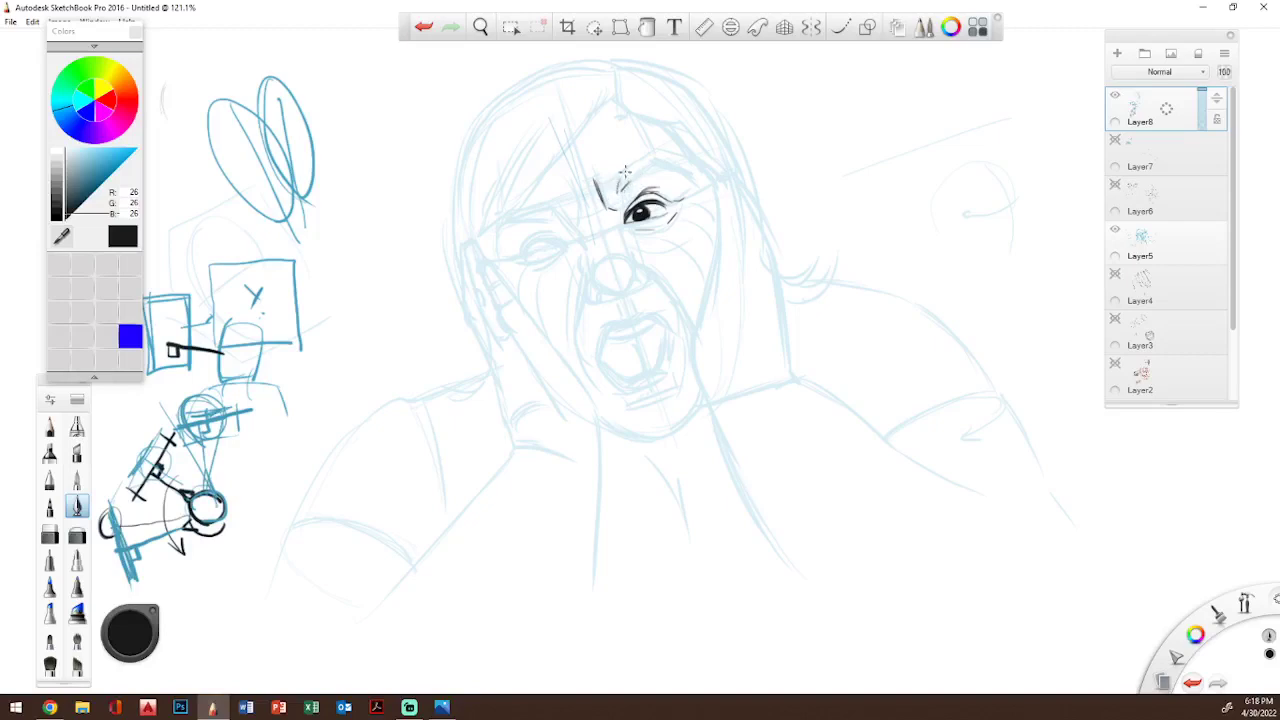
- Draw the right eyebrow with hatched strokes, the temple contour beside it, and the frown creases between the brows in near-black
{"action": "mouse_move", "coordinate": [620, 181]}
{"action": "left_mouse_down"}
{"action": "mouse_move", "coordinate": [626, 192]}
{"action": "mouse_move", "coordinate": [652, 158]}
{"action": "mouse_move", "coordinate": [667, 162]}
{"action": "left_mouse_up"}
{"action": "mouse_move", "coordinate": [620, 192]}
{"action": "left_mouse_down"}
{"action": "mouse_move", "coordinate": [666, 152]}
{"action": "mouse_move", "coordinate": [660, 166]}
{"action": "mouse_move", "coordinate": [688, 184]}
{"action": "left_mouse_up"}
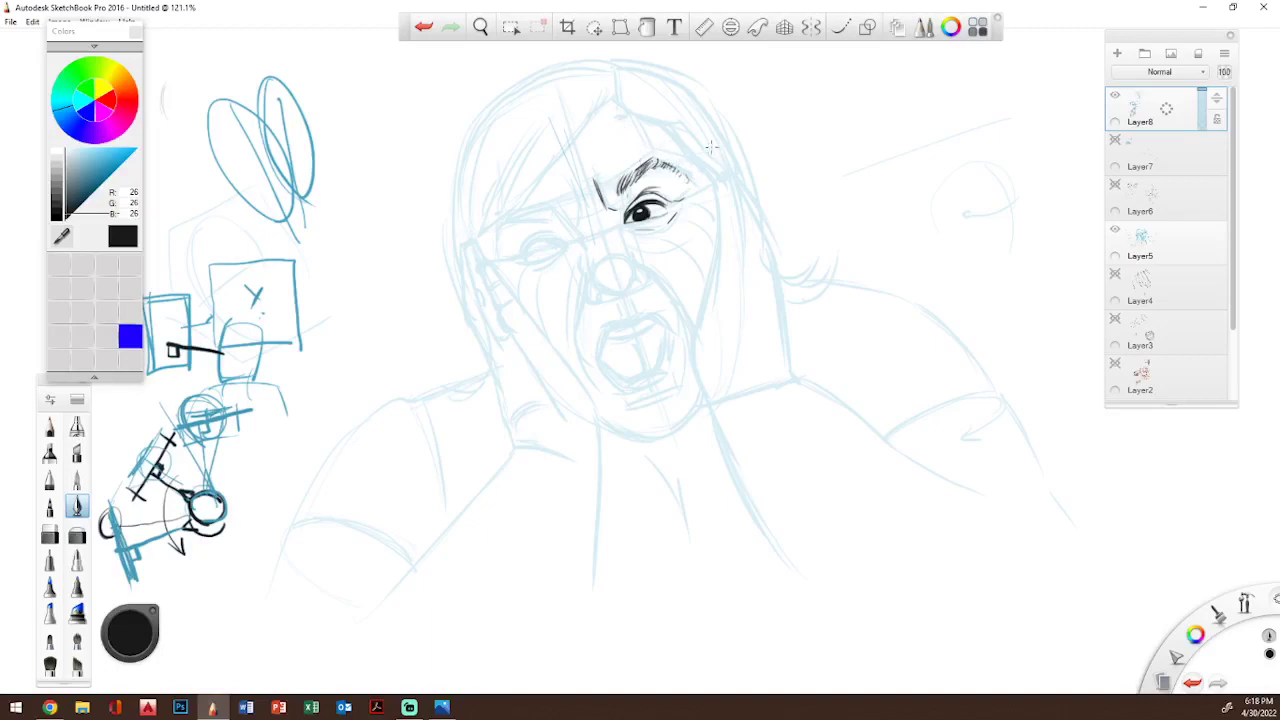
{"action": "left_click_drag", "start_coordinate": [668, 130], "coordinate": [706, 176]}
{"action": "mouse_move", "coordinate": [589, 164]}
{"action": "left_mouse_down"}
{"action": "mouse_move", "coordinate": [596, 190]}
{"action": "mouse_move", "coordinate": [575, 210]}
{"action": "mouse_move", "coordinate": [575, 235]}
{"action": "left_mouse_up"}
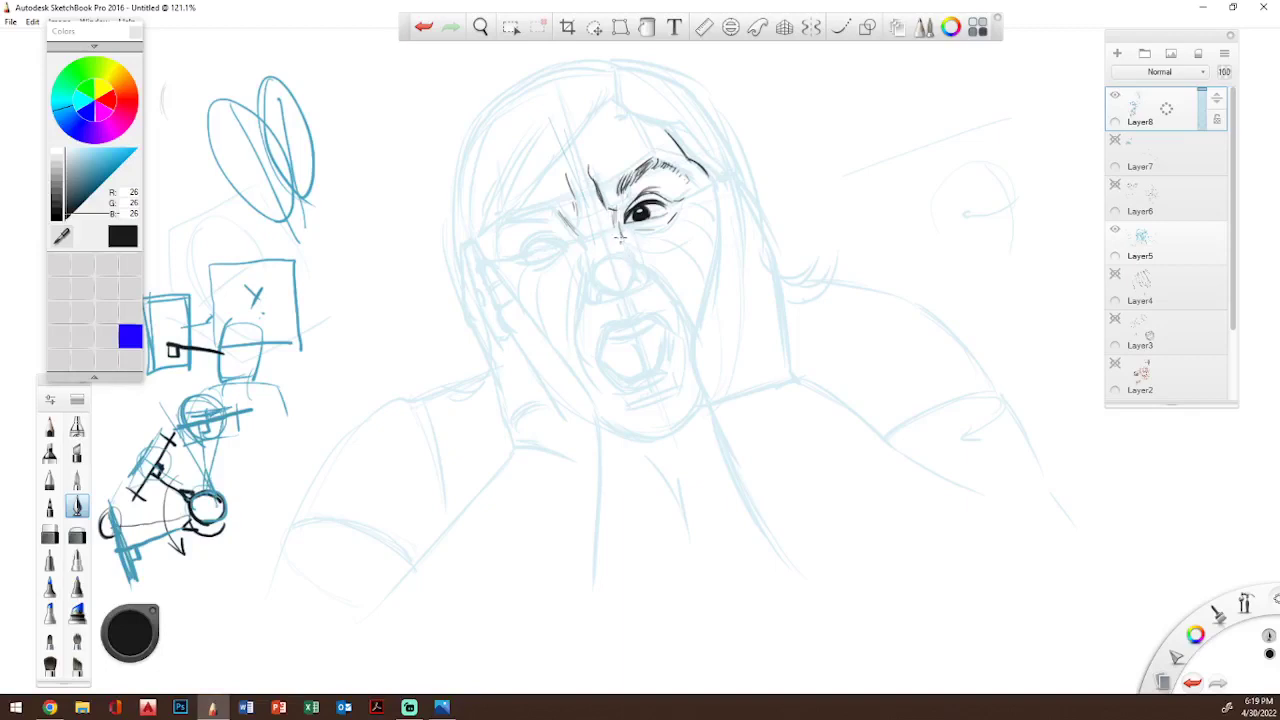
- Ink the nose's right wing and nostril, then the bridge shadow and the crease at the left eye's inner corner
{"action": "left_click_drag", "start_coordinate": [623, 250], "coordinate": [630, 268]}
{"action": "left_click_drag", "start_coordinate": [627, 255], "coordinate": [646, 282]}
{"action": "left_click_drag", "start_coordinate": [632, 281], "coordinate": [625, 294]}
{"action": "left_click_drag", "start_coordinate": [636, 283], "coordinate": [614, 231]}
{"action": "mouse_move", "coordinate": [564, 231]}
{"action": "left_mouse_down"}
{"action": "mouse_move", "coordinate": [579, 242]}
{"action": "mouse_move", "coordinate": [562, 258]}
{"action": "left_mouse_up"}
{"action": "left_click_drag", "start_coordinate": [585, 256], "coordinate": [587, 270]}
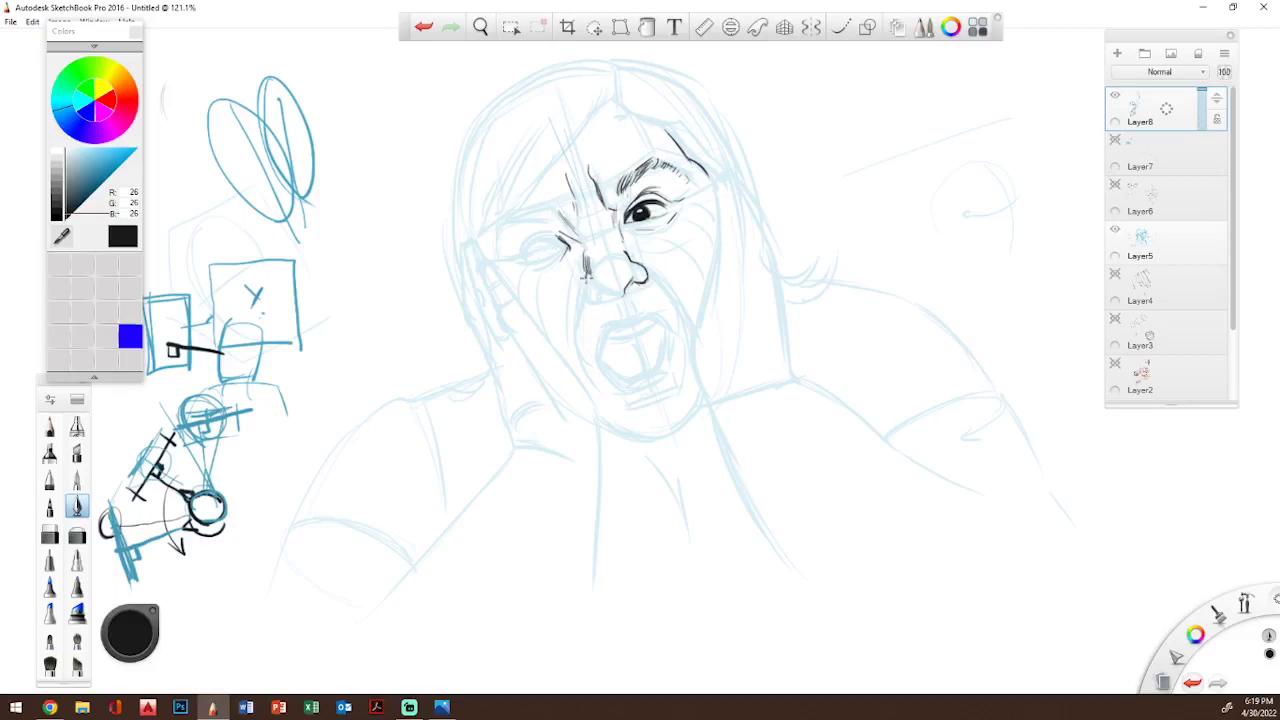
- Ink the left nostril and underside of the nose, clean up its edge with the eraser, and redraw the tip
{"action": "left_click_drag", "start_coordinate": [585, 276], "coordinate": [591, 301]}
{"action": "left_click_drag", "start_coordinate": [589, 298], "coordinate": [621, 297]}
{"action": "left_click", "coordinate": [52, 537]}
{"action": "left_click_drag", "start_coordinate": [644, 272], "coordinate": [622, 287]}
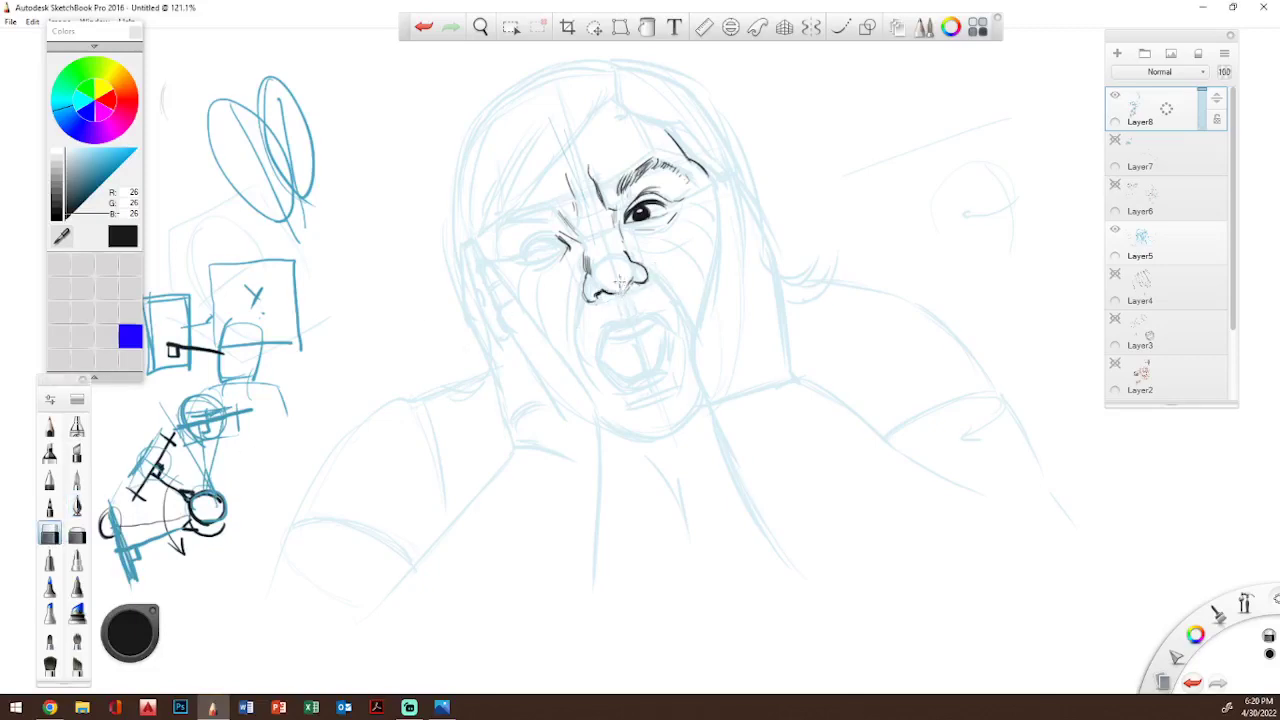
{"action": "left_click", "coordinate": [77, 507]}
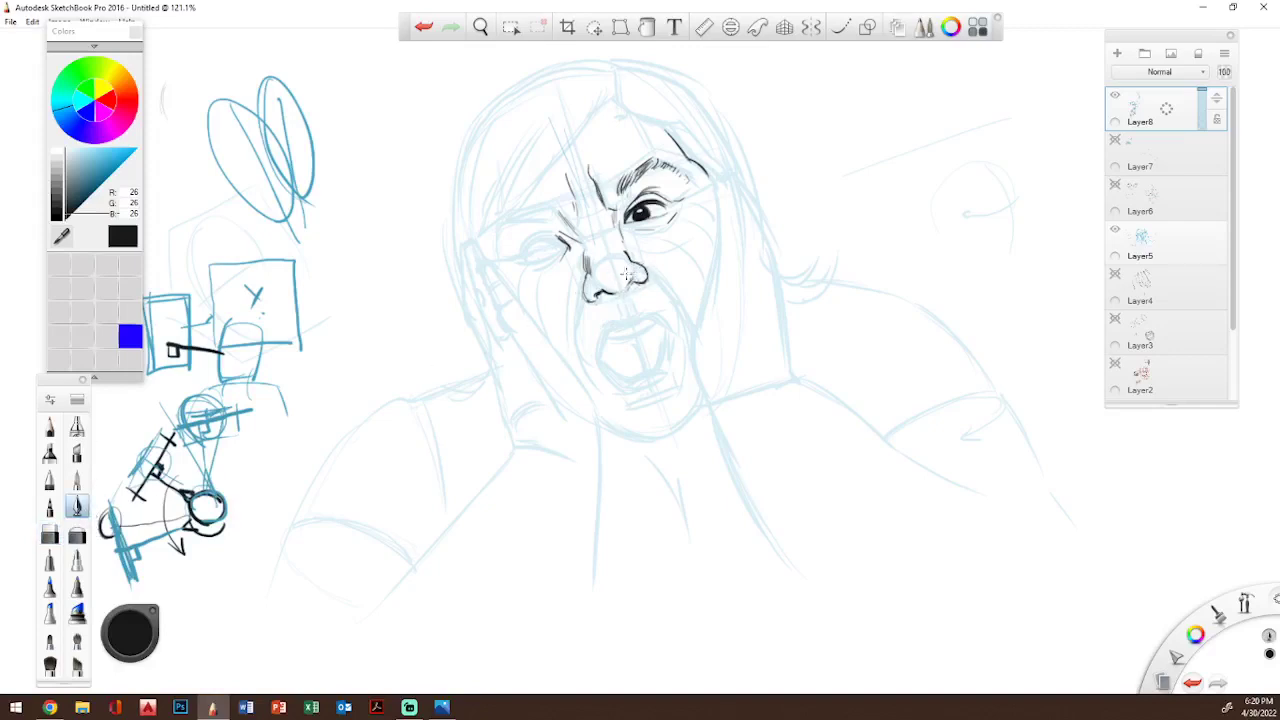
{"action": "left_click_drag", "start_coordinate": [613, 296], "coordinate": [627, 286]}
- Draw the folds running from the nose around both sides of the mouth, and sketch a small shaded ball with a light arrow beside the portrait
{"action": "left_click_drag", "start_coordinate": [657, 283], "coordinate": [688, 330]}
{"action": "left_click_drag", "start_coordinate": [578, 295], "coordinate": [592, 374]}
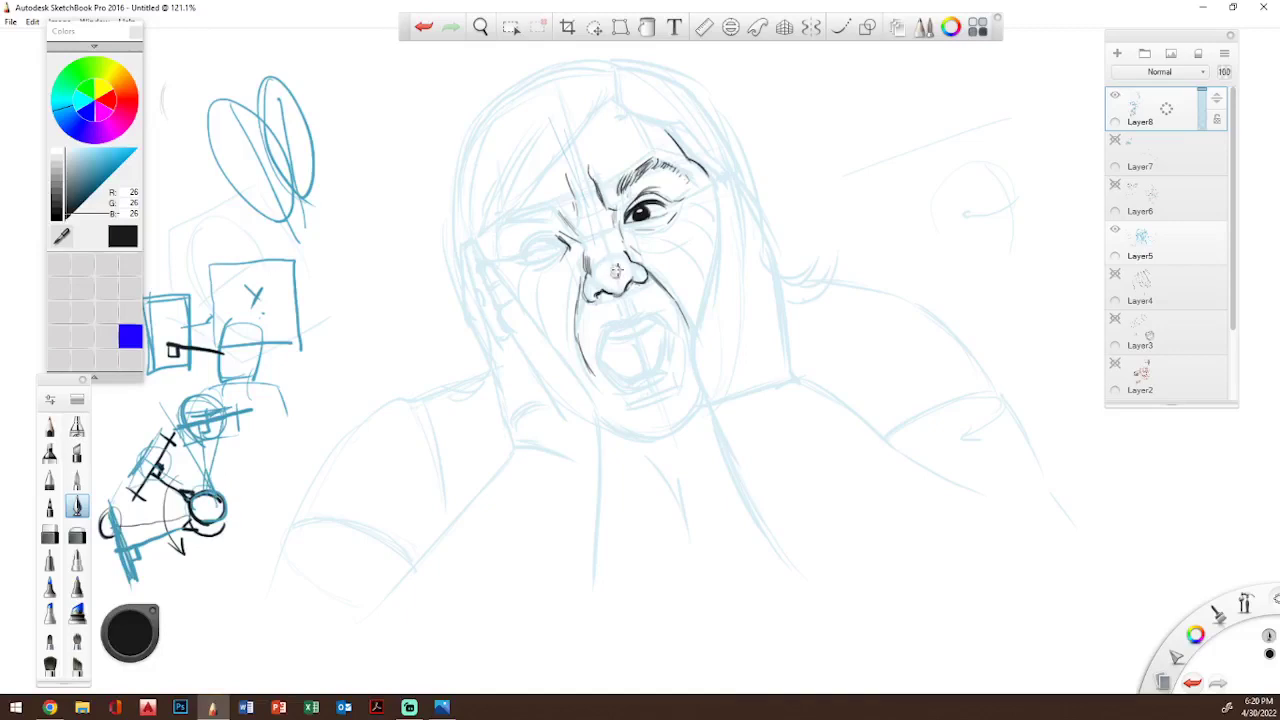
{"action": "mouse_move", "coordinate": [945, 95]}
{"action": "left_mouse_down"}
{"action": "mouse_move", "coordinate": [965, 125]}
{"action": "mouse_move", "coordinate": [969, 95]}
{"action": "mouse_move", "coordinate": [942, 91]}
{"action": "mouse_move", "coordinate": [943, 123]}
{"action": "mouse_move", "coordinate": [950, 100]}
{"action": "mouse_move", "coordinate": [959, 118]}
{"action": "mouse_move", "coordinate": [943, 115]}
{"action": "mouse_move", "coordinate": [962, 133]}
{"action": "mouse_move", "coordinate": [952, 142]}
{"action": "mouse_move", "coordinate": [931, 142]}
{"action": "mouse_move", "coordinate": [961, 102]}
{"action": "left_mouse_up"}
{"action": "mouse_move", "coordinate": [979, 57]}
{"action": "left_mouse_down"}
{"action": "mouse_move", "coordinate": [967, 88]}
{"action": "mouse_move", "coordinate": [976, 82]}
{"action": "left_mouse_up"}
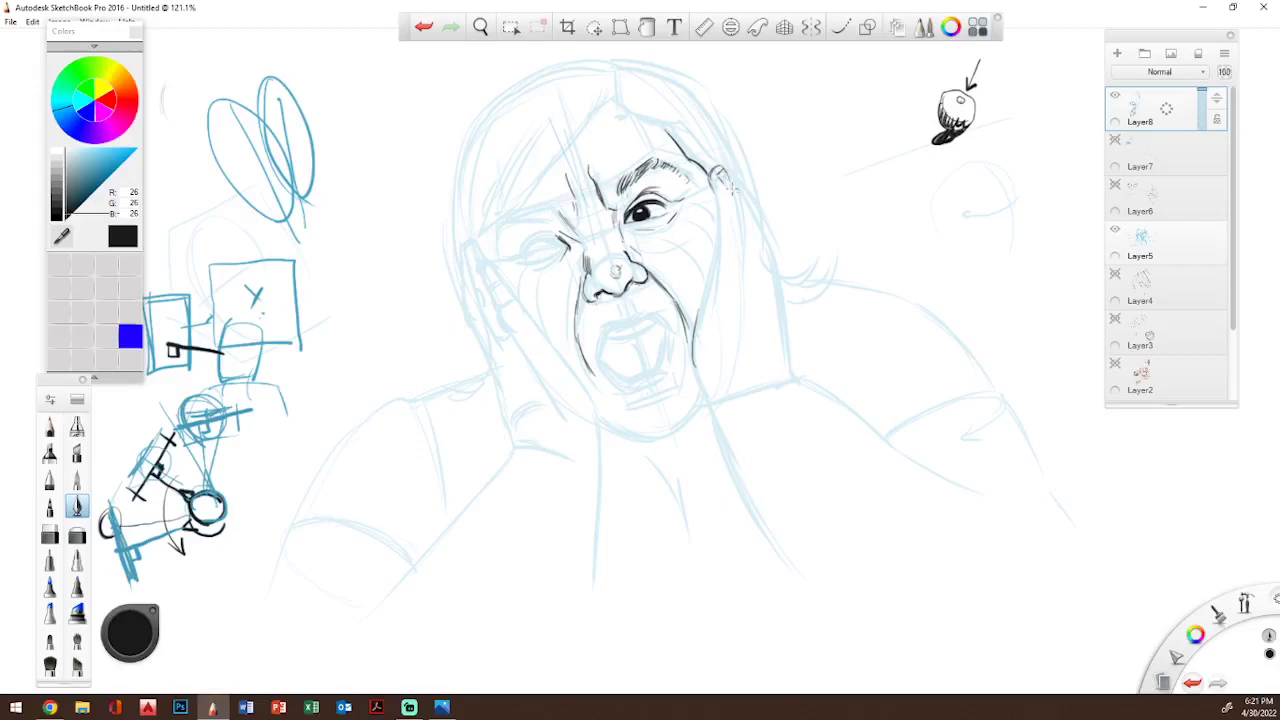
- Ink the fingers of the hand on the right cheek down to the palm edge, with knuckle creases and small eraser corrections
{"action": "left_click_drag", "start_coordinate": [727, 173], "coordinate": [726, 184]}
{"action": "mouse_move", "coordinate": [732, 216]}
{"action": "left_mouse_down"}
{"action": "mouse_move", "coordinate": [735, 244]}
{"action": "mouse_move", "coordinate": [714, 265]}
{"action": "left_mouse_up"}
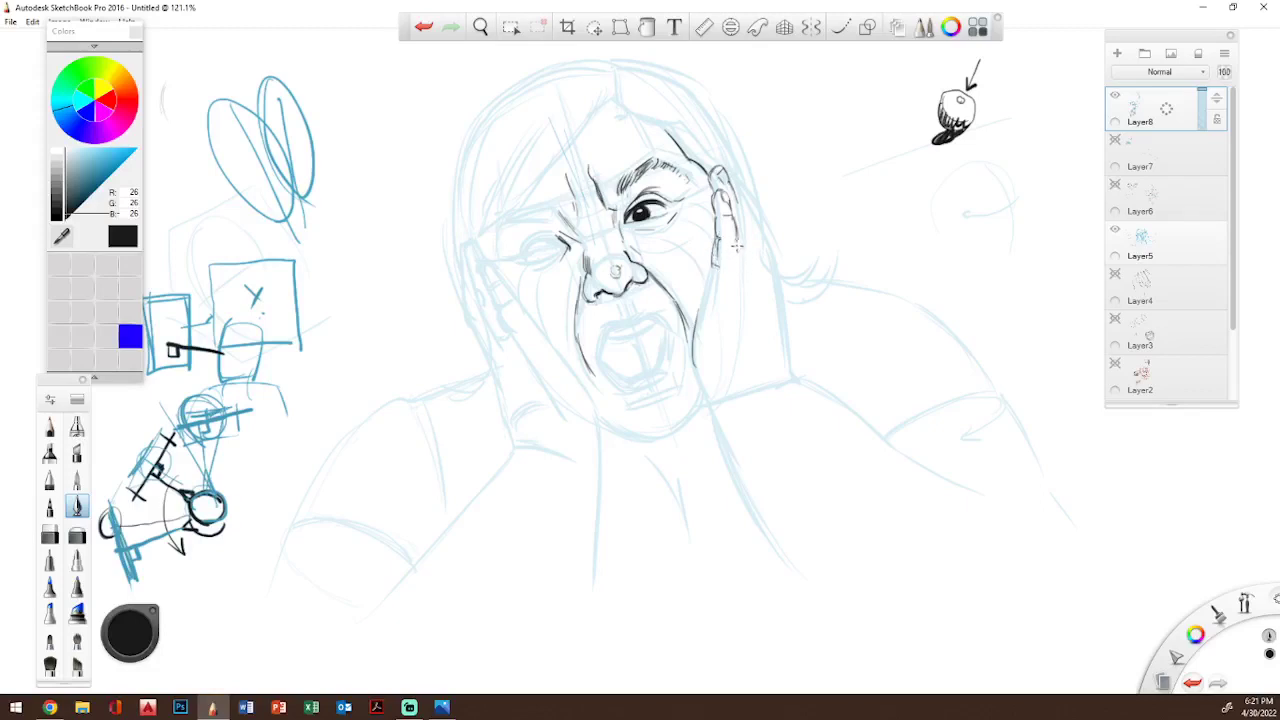
{"action": "left_click_drag", "start_coordinate": [736, 244], "coordinate": [722, 276]}
{"action": "mouse_move", "coordinate": [714, 266]}
{"action": "left_mouse_down"}
{"action": "mouse_move", "coordinate": [686, 352]}
{"action": "mouse_move", "coordinate": [704, 319]}
{"action": "mouse_move", "coordinate": [695, 370]}
{"action": "mouse_move", "coordinate": [690, 352]}
{"action": "mouse_move", "coordinate": [716, 432]}
{"action": "left_mouse_up"}
{"action": "mouse_move", "coordinate": [716, 246]}
{"action": "left_mouse_down"}
{"action": "mouse_move", "coordinate": [742, 178]}
{"action": "mouse_move", "coordinate": [744, 208]}
{"action": "mouse_move", "coordinate": [734, 195]}
{"action": "mouse_move", "coordinate": [757, 261]}
{"action": "left_mouse_up"}
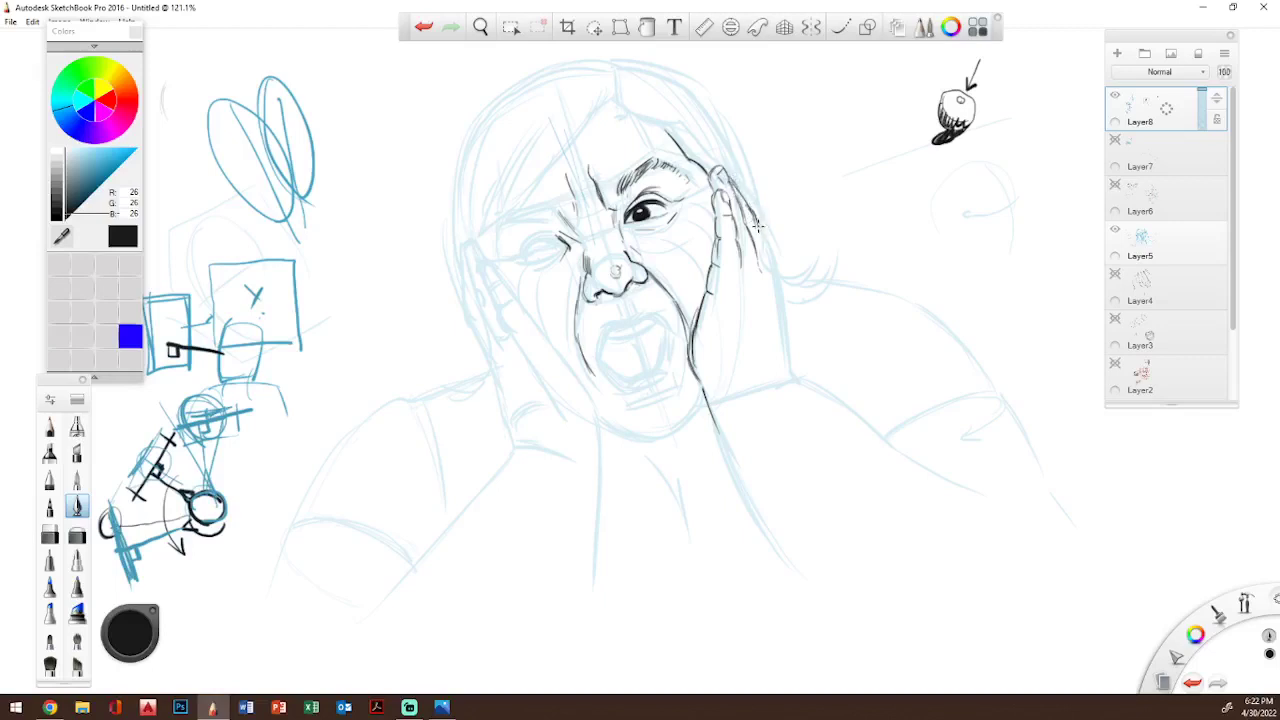
{"action": "mouse_move", "coordinate": [757, 229]}
{"action": "left_mouse_down"}
{"action": "mouse_move", "coordinate": [765, 268]}
{"action": "mouse_move", "coordinate": [716, 264]}
{"action": "mouse_move", "coordinate": [740, 268]}
{"action": "mouse_move", "coordinate": [714, 290]}
{"action": "left_mouse_up"}
{"action": "left_click", "coordinate": [50, 535]}
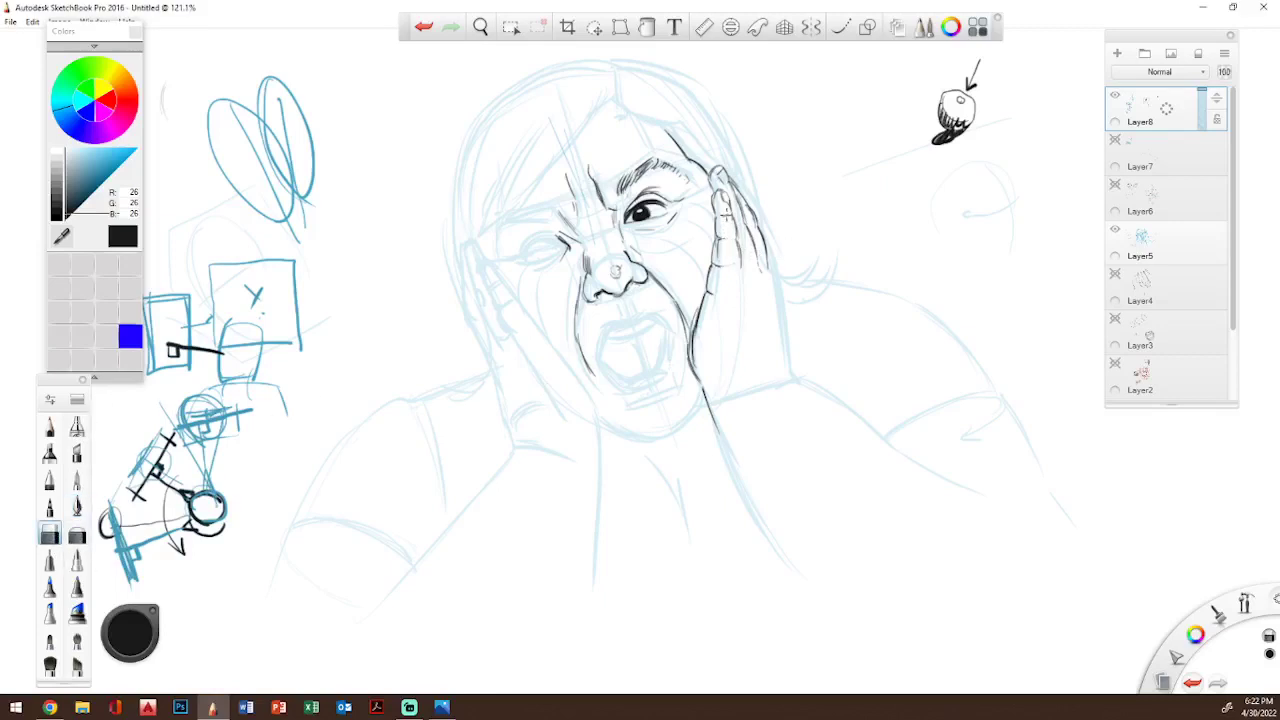
{"action": "left_click", "coordinate": [80, 502]}
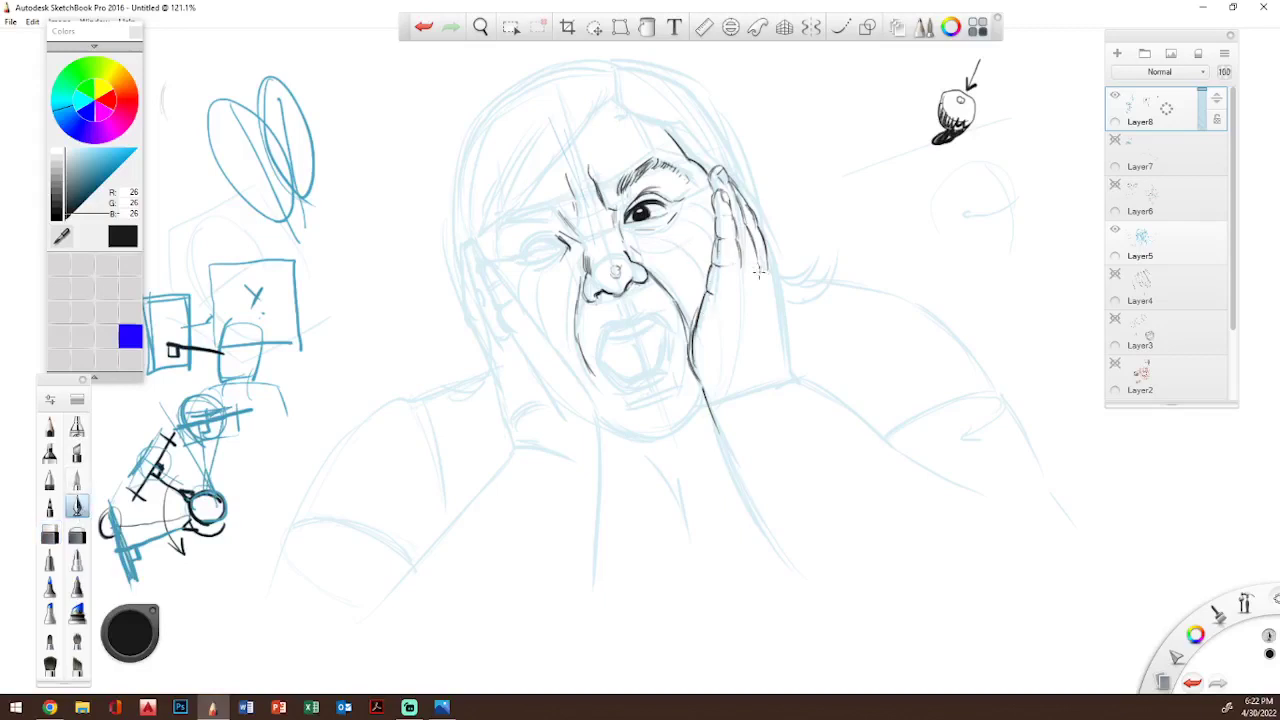
- Outline the right hand's outer edge and wrist, and extend both contours of its forearm downward
{"action": "left_click_drag", "start_coordinate": [771, 271], "coordinate": [789, 380]}
{"action": "left_click_drag", "start_coordinate": [771, 386], "coordinate": [790, 384]}
{"action": "mouse_move", "coordinate": [790, 383]}
{"action": "left_mouse_down"}
{"action": "mouse_move", "coordinate": [841, 413]}
{"action": "mouse_move", "coordinate": [787, 384]}
{"action": "mouse_move", "coordinate": [912, 486]}
{"action": "mouse_move", "coordinate": [872, 430]}
{"action": "mouse_move", "coordinate": [985, 508]}
{"action": "left_mouse_up"}
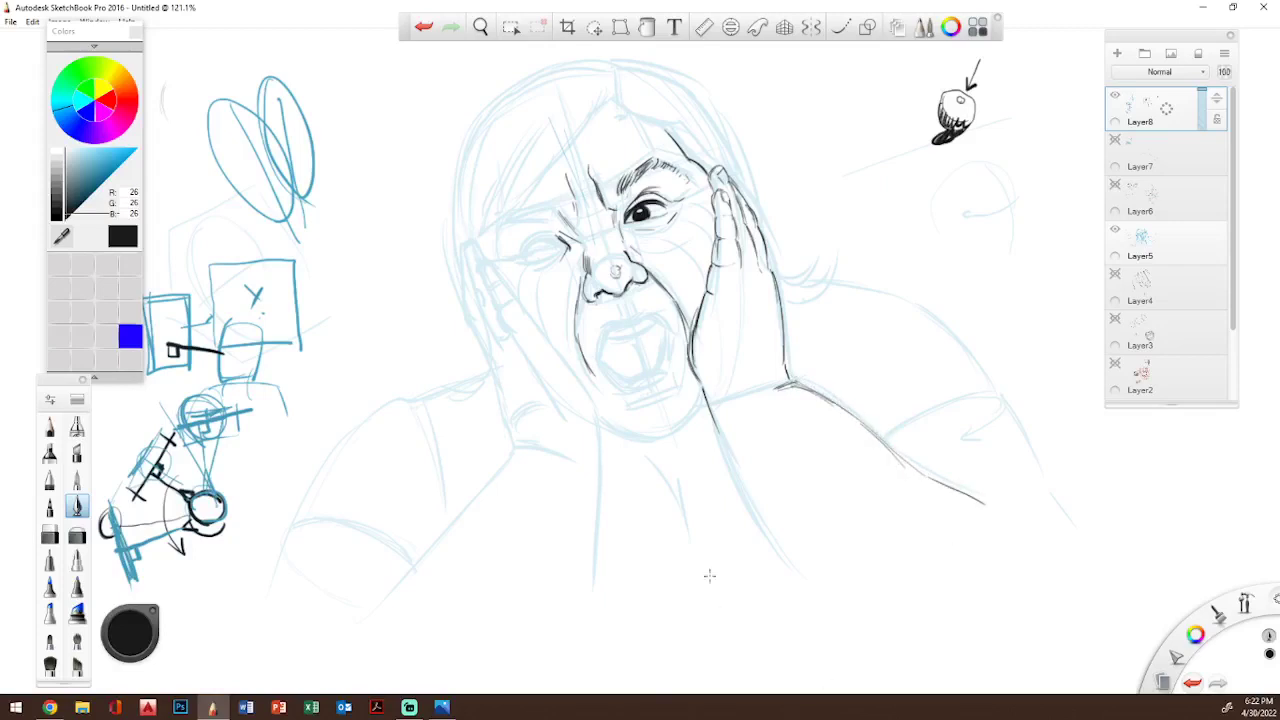
{"action": "left_click_drag", "start_coordinate": [702, 393], "coordinate": [736, 484]}
{"action": "left_click_drag", "start_coordinate": [716, 436], "coordinate": [774, 554]}
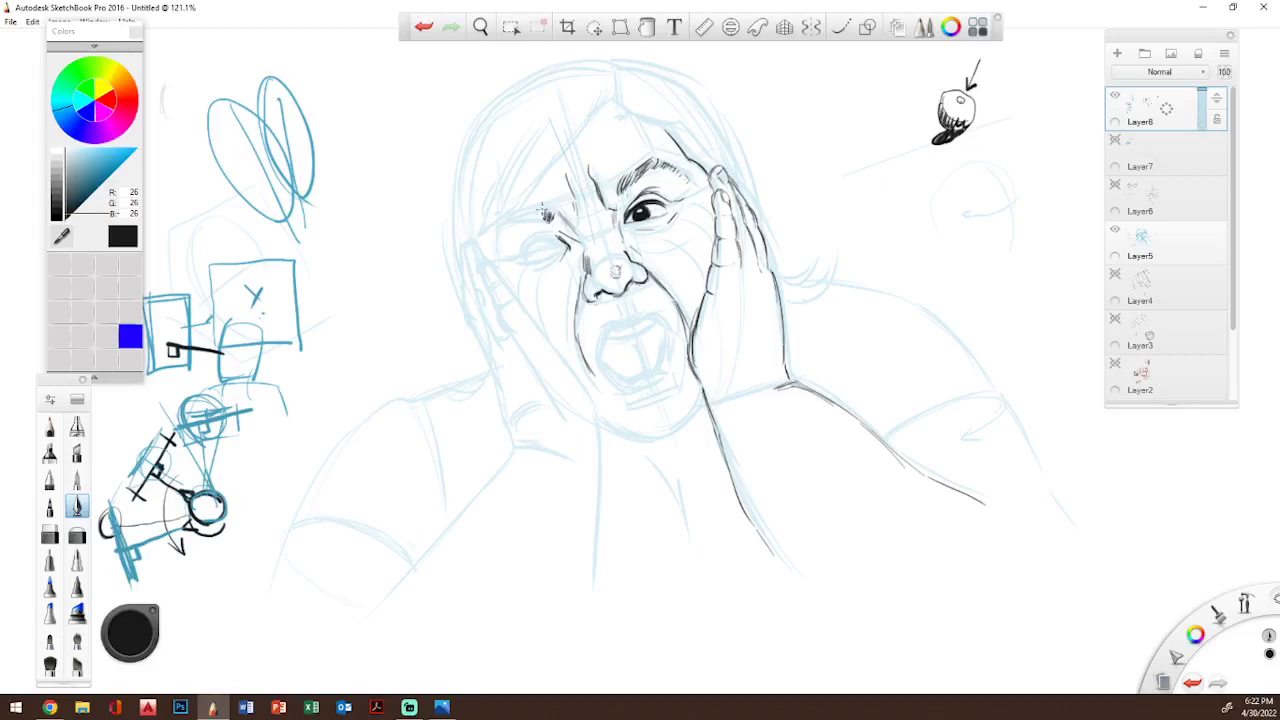
- Ink the left eyebrow and the wide-open left eye with its lids, dark iris and lower-lid lines
{"action": "mouse_move", "coordinate": [541, 213]}
{"action": "left_mouse_down"}
{"action": "mouse_move", "coordinate": [500, 222]}
{"action": "mouse_move", "coordinate": [512, 214]}
{"action": "mouse_move", "coordinate": [494, 250]}
{"action": "left_mouse_up"}
{"action": "mouse_move", "coordinate": [556, 234]}
{"action": "left_mouse_down"}
{"action": "mouse_move", "coordinate": [570, 246]}
{"action": "mouse_move", "coordinate": [535, 242]}
{"action": "mouse_move", "coordinate": [526, 256]}
{"action": "mouse_move", "coordinate": [536, 240]}
{"action": "left_mouse_up"}
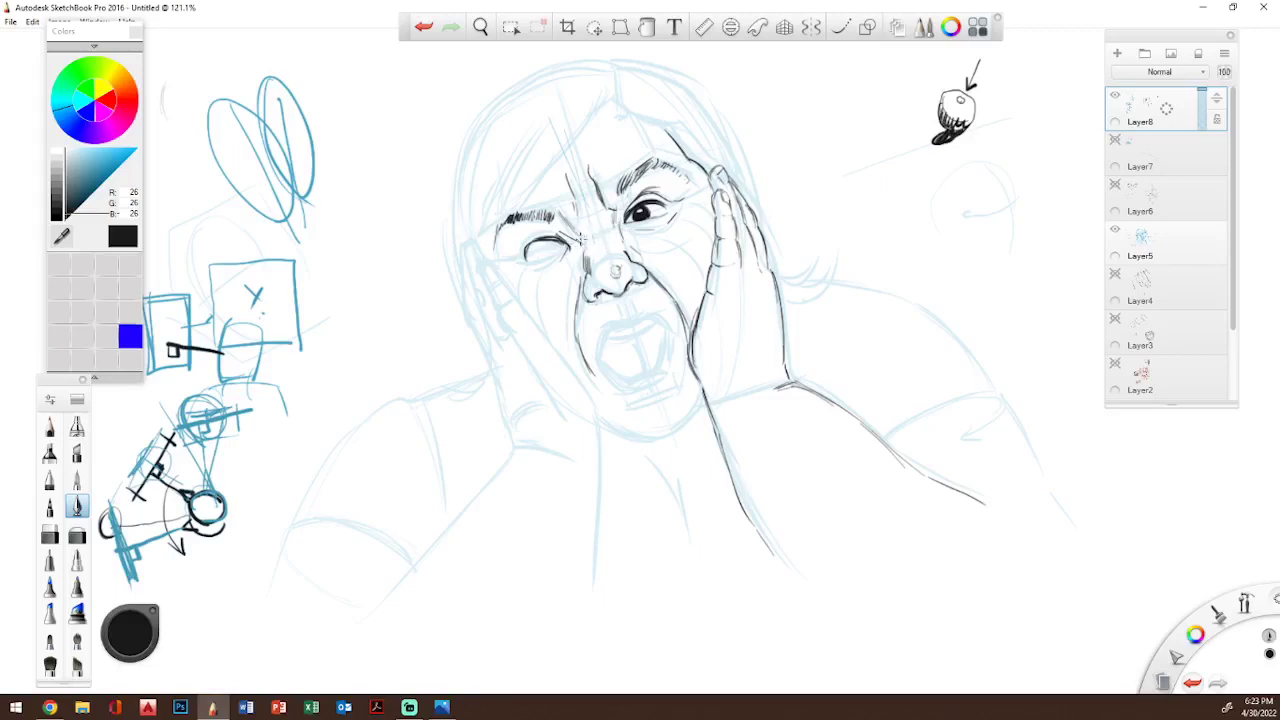
{"action": "mouse_move", "coordinate": [614, 222]}
{"action": "left_mouse_down"}
{"action": "mouse_move", "coordinate": [610, 210]}
{"action": "mouse_move", "coordinate": [610, 232]}
{"action": "mouse_move", "coordinate": [586, 244]}
{"action": "left_mouse_up"}
{"action": "left_click_drag", "start_coordinate": [551, 242], "coordinate": [555, 250]}
{"action": "left_click_drag", "start_coordinate": [536, 260], "coordinate": [549, 256]}
{"action": "left_click_drag", "start_coordinate": [527, 263], "coordinate": [550, 261]}
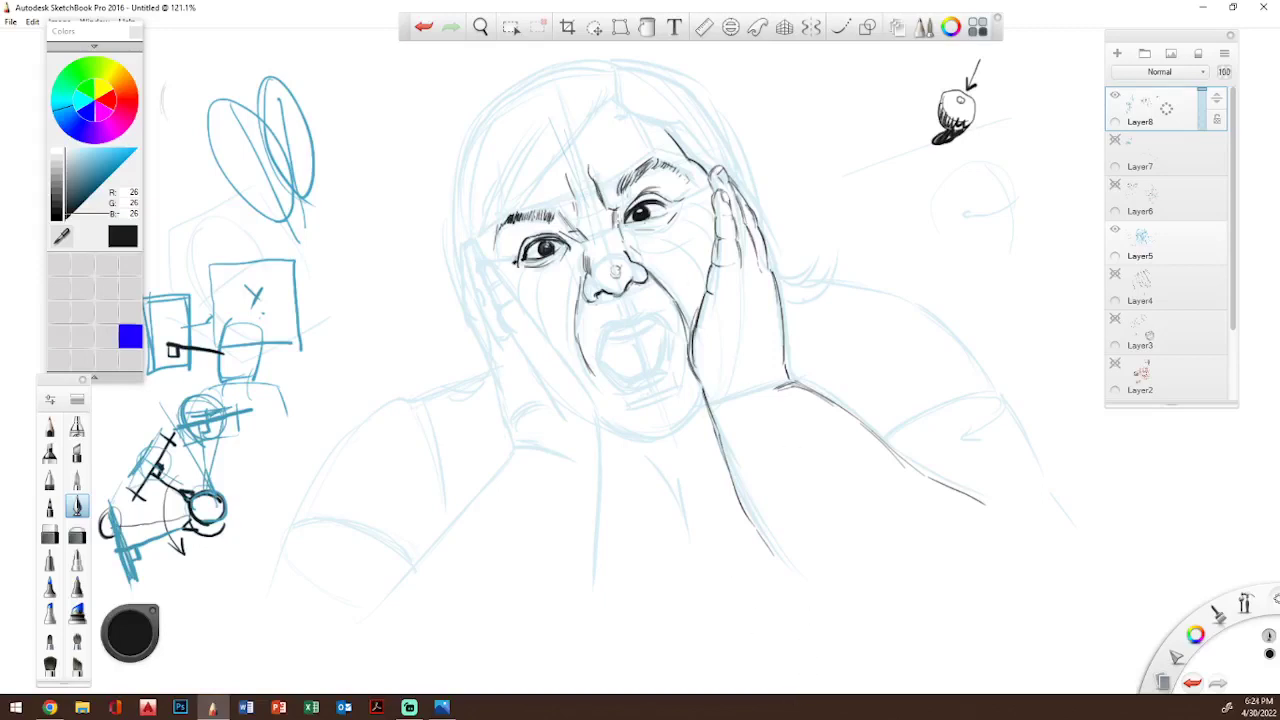
- Draw the hairline from the central parting down both sides of the forehead
{"action": "left_click_drag", "start_coordinate": [617, 108], "coordinate": [700, 132]}
{"action": "mouse_move", "coordinate": [618, 97]}
{"action": "left_mouse_down"}
{"action": "mouse_move", "coordinate": [550, 192]}
{"action": "mouse_move", "coordinate": [560, 175]}
{"action": "left_mouse_up"}
{"action": "left_click_drag", "start_coordinate": [584, 124], "coordinate": [518, 200]}
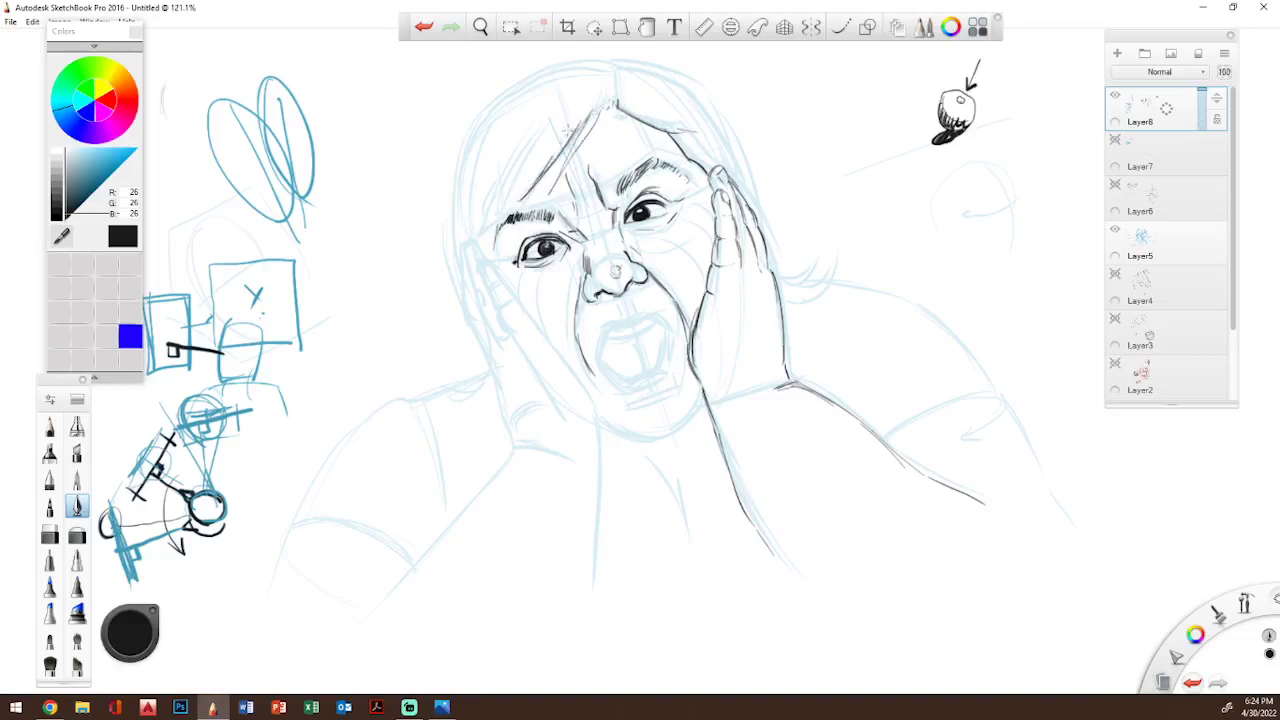
{"action": "mouse_move", "coordinate": [548, 154]}
{"action": "left_mouse_down"}
{"action": "mouse_move", "coordinate": [491, 210]}
{"action": "mouse_move", "coordinate": [524, 177]}
{"action": "mouse_move", "coordinate": [500, 219]}
{"action": "left_mouse_up"}
- Ink the front fingers of the hand on the left cheek, the palm edge, the inner forearm contour and the wrist creases
{"action": "left_click_drag", "start_coordinate": [479, 266], "coordinate": [495, 263]}
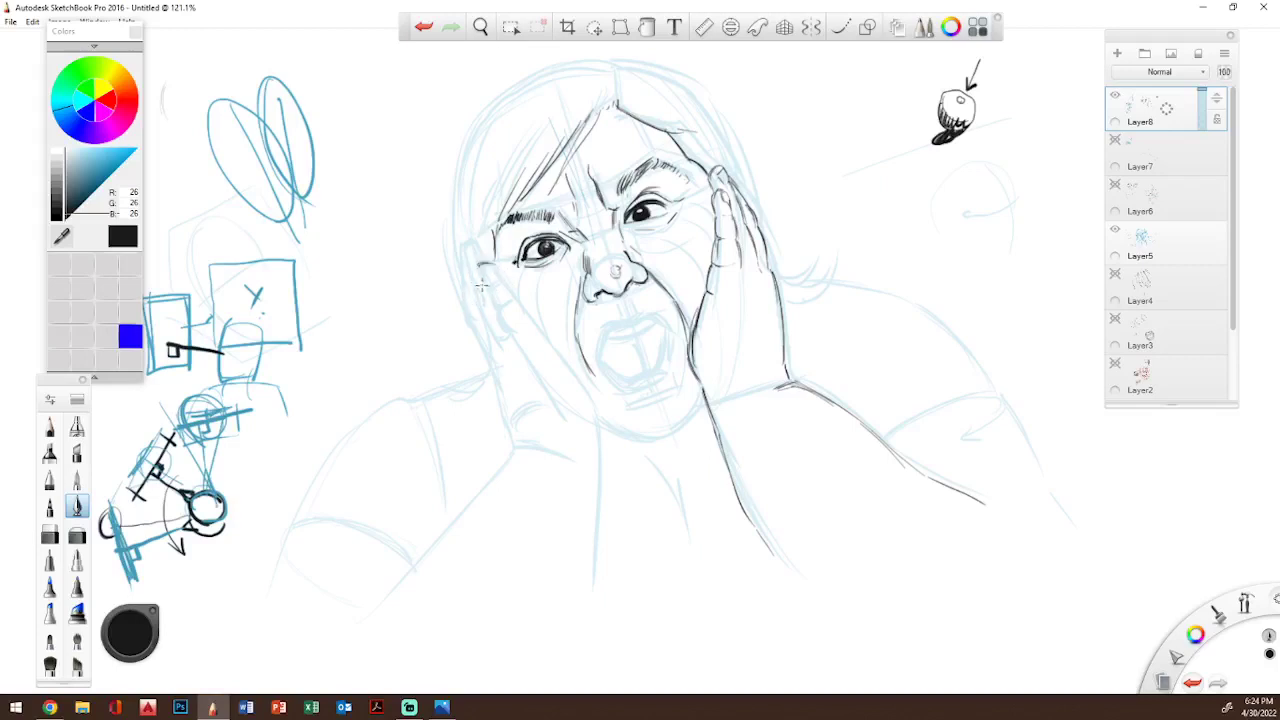
{"action": "left_click_drag", "start_coordinate": [480, 269], "coordinate": [483, 280]}
{"action": "left_click_drag", "start_coordinate": [495, 271], "coordinate": [516, 298]}
{"action": "left_click_drag", "start_coordinate": [501, 319], "coordinate": [512, 339]}
{"action": "mouse_move", "coordinate": [558, 352]}
{"action": "left_mouse_down"}
{"action": "mouse_move", "coordinate": [586, 407]}
{"action": "mouse_move", "coordinate": [573, 401]}
{"action": "mouse_move", "coordinate": [569, 416]}
{"action": "mouse_move", "coordinate": [605, 421]}
{"action": "mouse_move", "coordinate": [592, 386]}
{"action": "mouse_move", "coordinate": [602, 393]}
{"action": "mouse_move", "coordinate": [587, 394]}
{"action": "mouse_move", "coordinate": [598, 456]}
{"action": "mouse_move", "coordinate": [607, 465]}
{"action": "mouse_move", "coordinate": [611, 454]}
{"action": "mouse_move", "coordinate": [599, 436]}
{"action": "mouse_move", "coordinate": [599, 480]}
{"action": "left_mouse_up"}
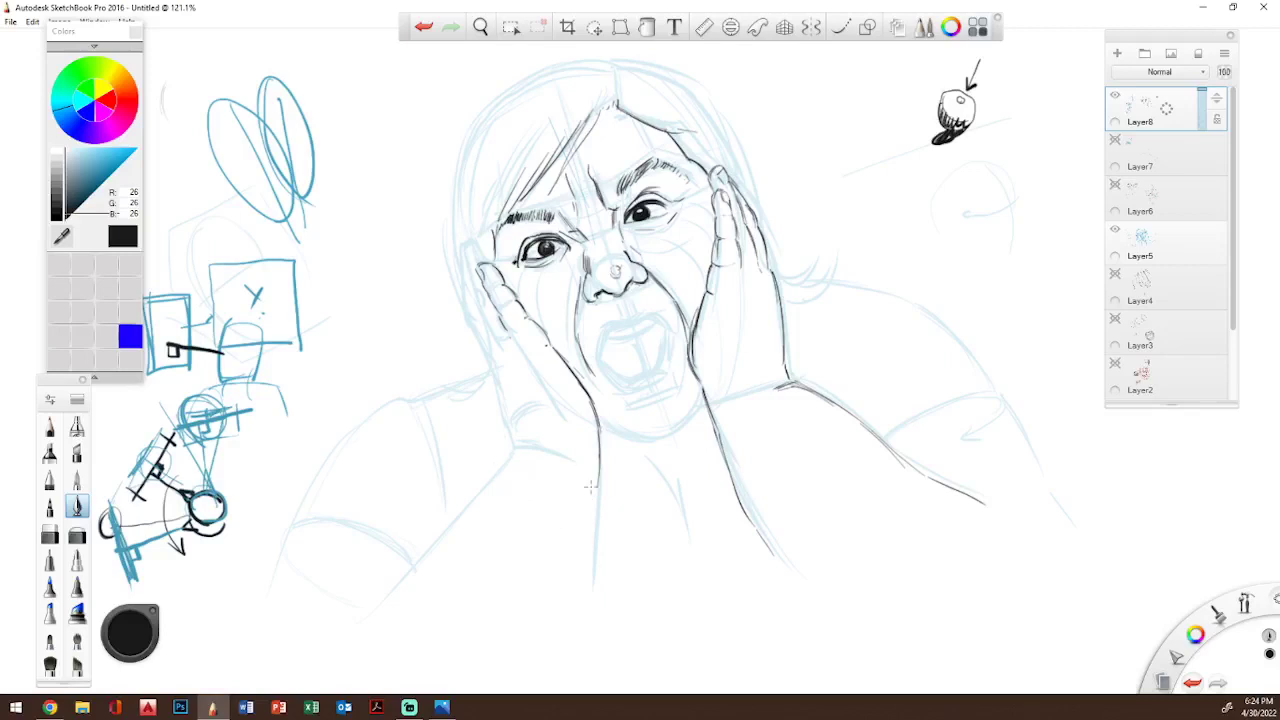
{"action": "left_click_drag", "start_coordinate": [600, 472], "coordinate": [600, 538]}
{"action": "mouse_move", "coordinate": [511, 448]}
{"action": "left_mouse_down"}
{"action": "mouse_move", "coordinate": [546, 457]}
{"action": "mouse_move", "coordinate": [500, 457]}
{"action": "mouse_move", "coordinate": [515, 448]}
{"action": "mouse_move", "coordinate": [512, 424]}
{"action": "mouse_move", "coordinate": [538, 422]}
{"action": "mouse_move", "coordinate": [490, 466]}
{"action": "mouse_move", "coordinate": [501, 424]}
{"action": "mouse_move", "coordinate": [509, 431]}
{"action": "mouse_move", "coordinate": [497, 408]}
{"action": "mouse_move", "coordinate": [498, 396]}
{"action": "left_mouse_up"}
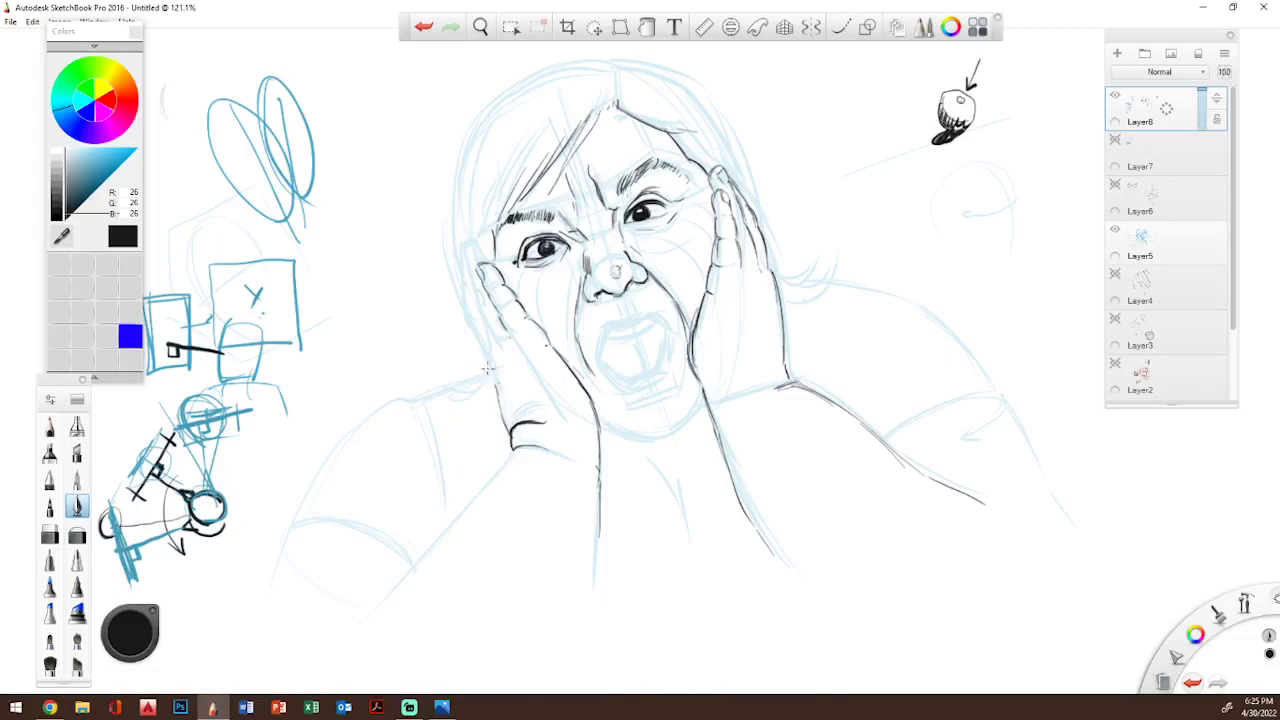
- Outline the remaining overlapping fingers and outer edge of the left hand, checking the reference photo
{"action": "left_click_drag", "start_coordinate": [470, 285], "coordinate": [486, 250]}
{"action": "left_click_drag", "start_coordinate": [470, 282], "coordinate": [498, 354]}
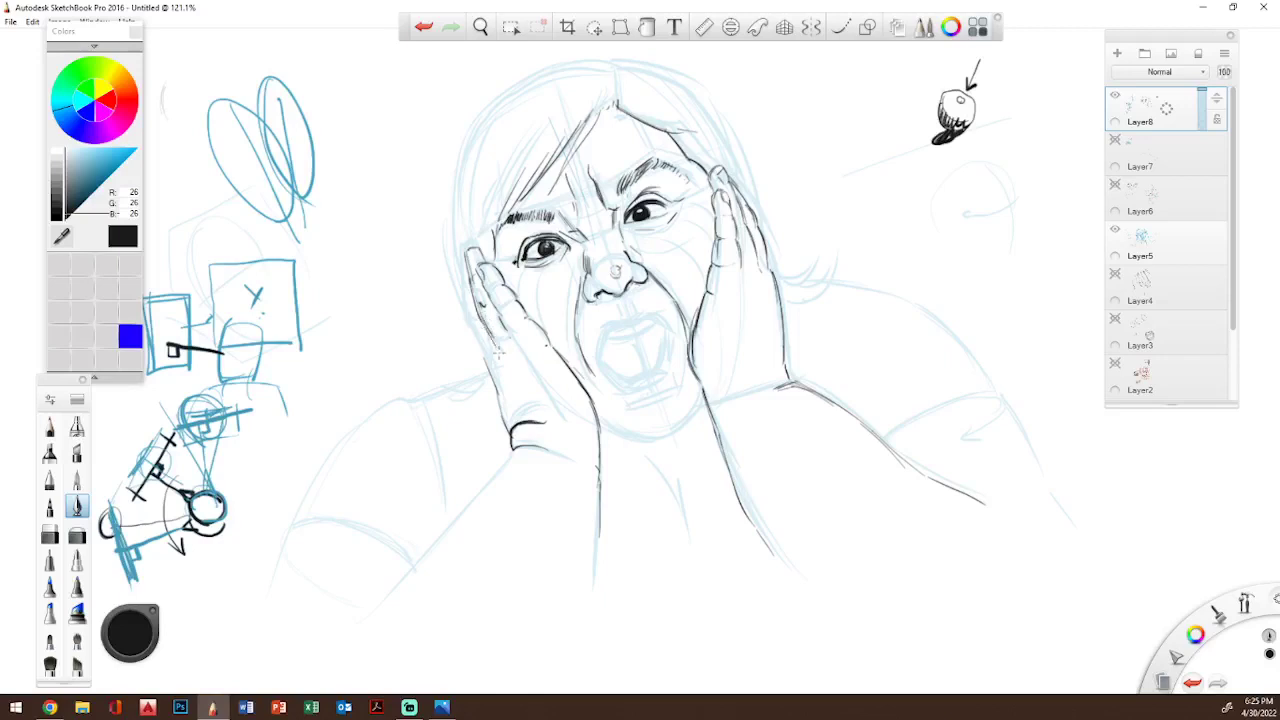
{"action": "mouse_move", "coordinate": [466, 258]}
{"action": "left_mouse_down"}
{"action": "mouse_move", "coordinate": [468, 240]}
{"action": "mouse_move", "coordinate": [468, 320]}
{"action": "mouse_move", "coordinate": [496, 376]}
{"action": "left_mouse_up"}
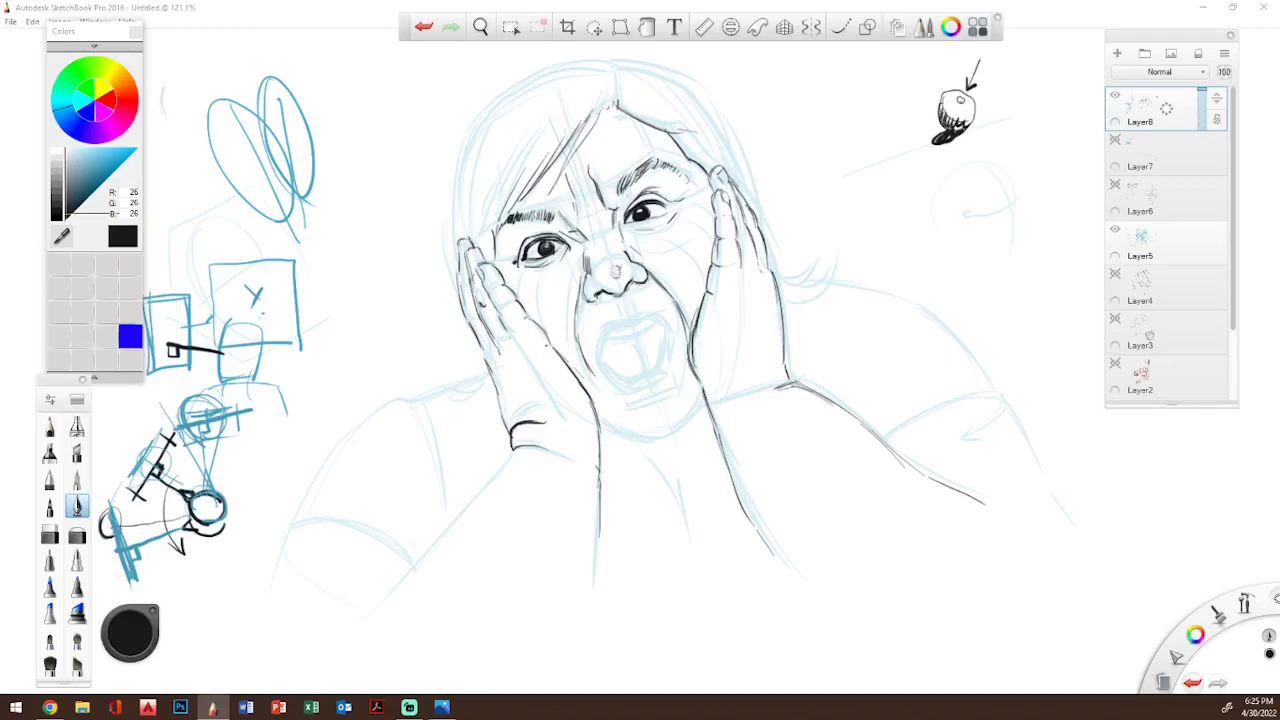
{"action": "key", "text": "alt+Tab"}
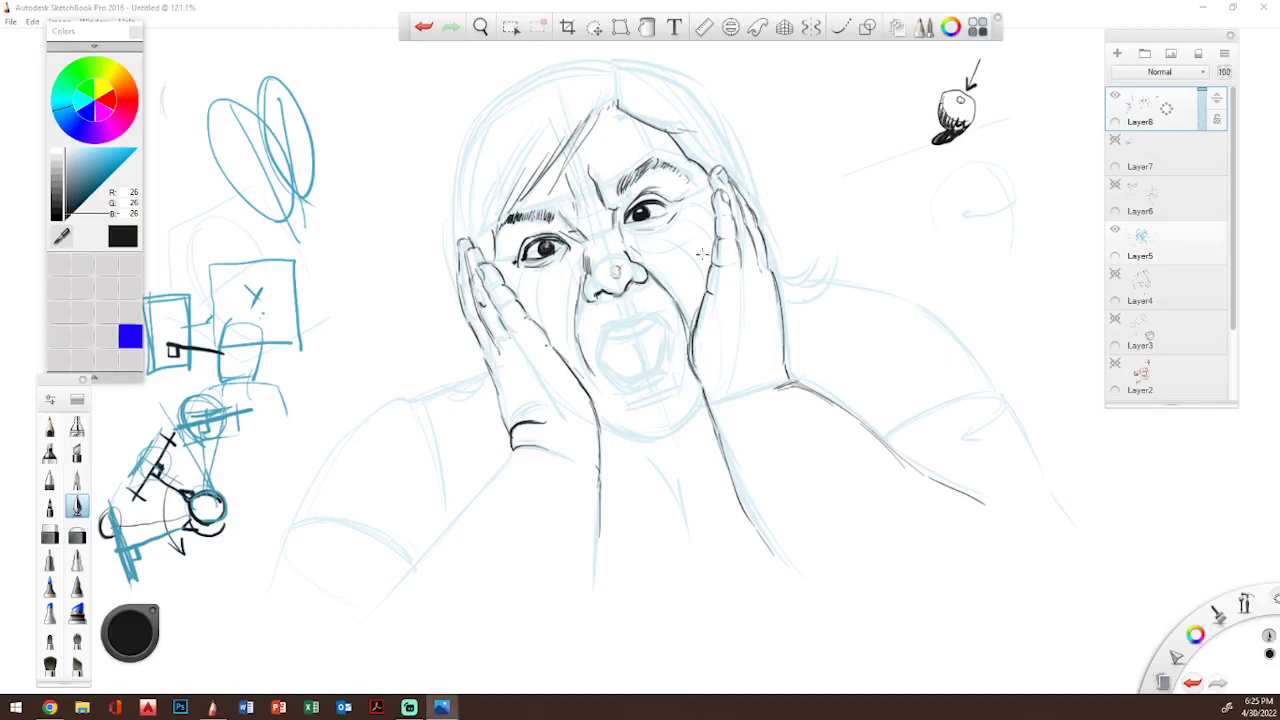
{"action": "left_click", "coordinate": [458, 258]}
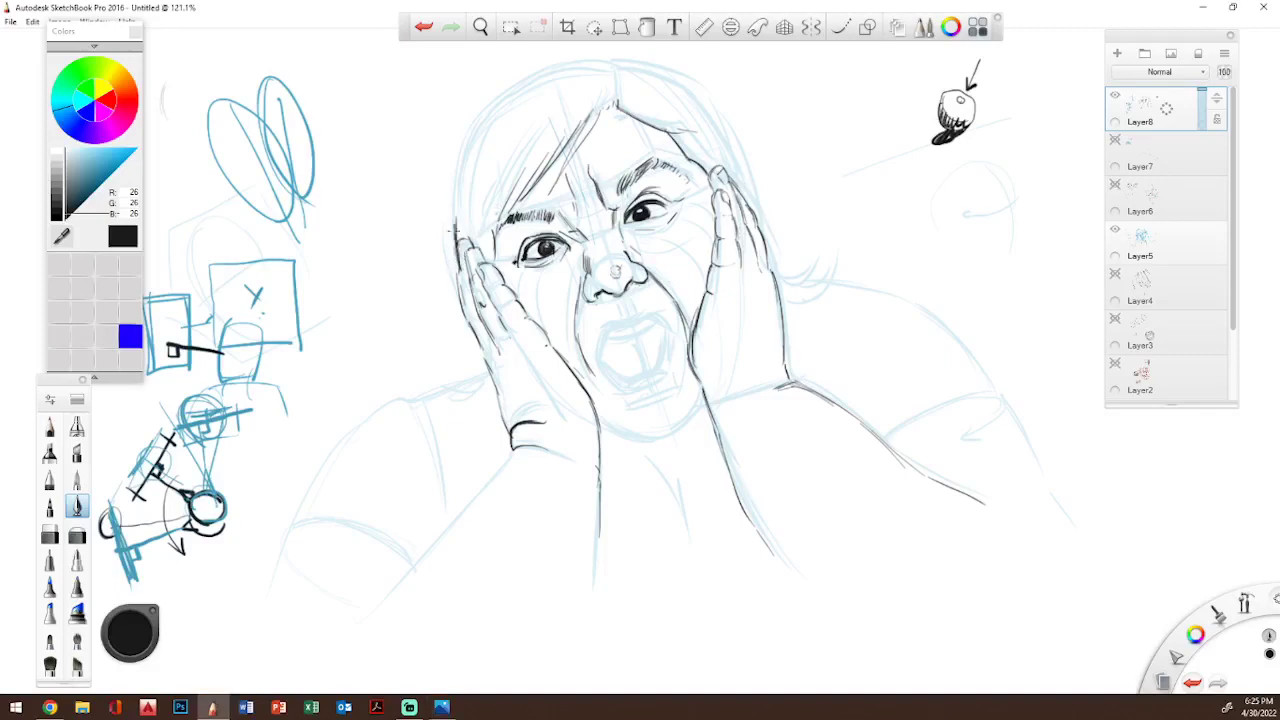
- Outline the hair along the left side of the head and from the parting down the right side to flicked ends
{"action": "mouse_move", "coordinate": [454, 268]}
{"action": "left_mouse_down"}
{"action": "mouse_move", "coordinate": [446, 205]}
{"action": "mouse_move", "coordinate": [441, 235]}
{"action": "mouse_move", "coordinate": [461, 115]}
{"action": "left_mouse_up"}
{"action": "mouse_move", "coordinate": [615, 104]}
{"action": "left_mouse_down"}
{"action": "mouse_move", "coordinate": [662, 102]}
{"action": "mouse_move", "coordinate": [616, 67]}
{"action": "mouse_move", "coordinate": [644, 66]}
{"action": "mouse_move", "coordinate": [612, 63]}
{"action": "mouse_move", "coordinate": [695, 112]}
{"action": "mouse_move", "coordinate": [635, 64]}
{"action": "mouse_move", "coordinate": [719, 158]}
{"action": "mouse_move", "coordinate": [696, 122]}
{"action": "mouse_move", "coordinate": [714, 96]}
{"action": "mouse_move", "coordinate": [702, 91]}
{"action": "mouse_move", "coordinate": [729, 148]}
{"action": "left_mouse_up"}
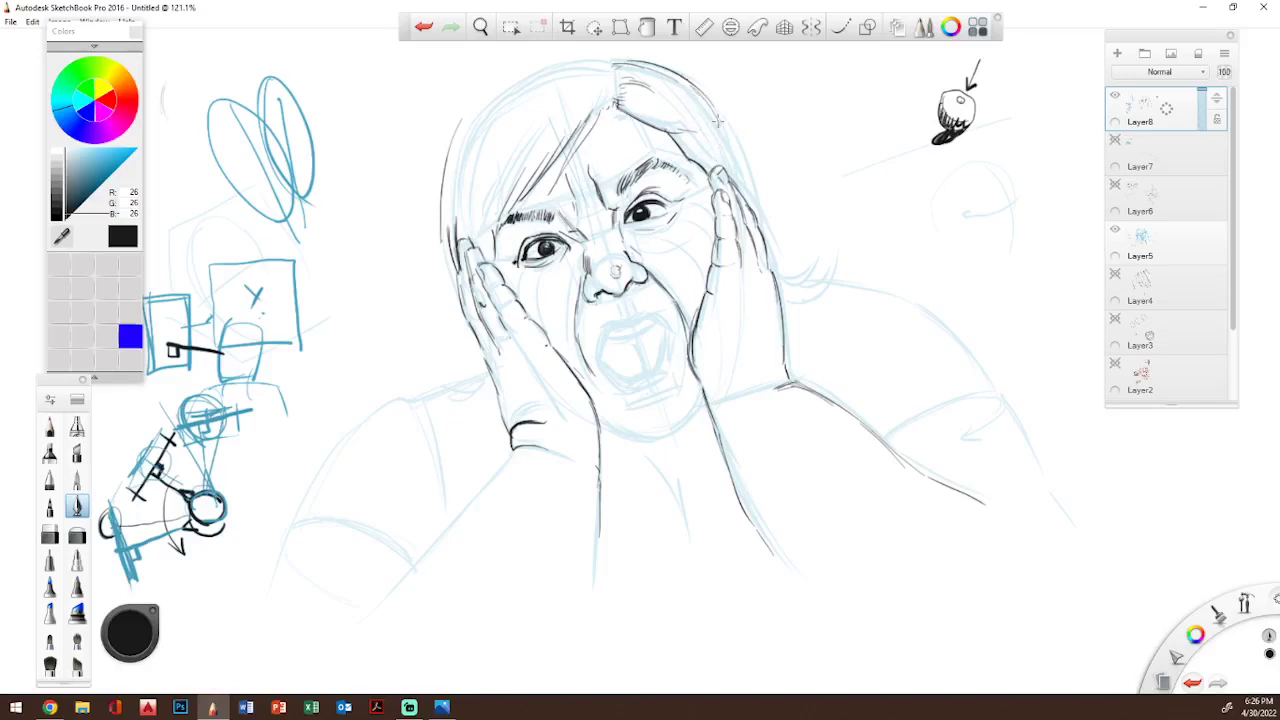
{"action": "left_click_drag", "start_coordinate": [704, 98], "coordinate": [760, 188]}
{"action": "left_click_drag", "start_coordinate": [727, 145], "coordinate": [762, 212]}
{"action": "left_click_drag", "start_coordinate": [744, 168], "coordinate": [759, 239]}
{"action": "mouse_move", "coordinate": [764, 256]}
{"action": "left_mouse_down"}
{"action": "mouse_move", "coordinate": [780, 270]}
{"action": "mouse_move", "coordinate": [796, 254]}
{"action": "mouse_move", "coordinate": [792, 278]}
{"action": "mouse_move", "coordinate": [808, 262]}
{"action": "left_mouse_up"}
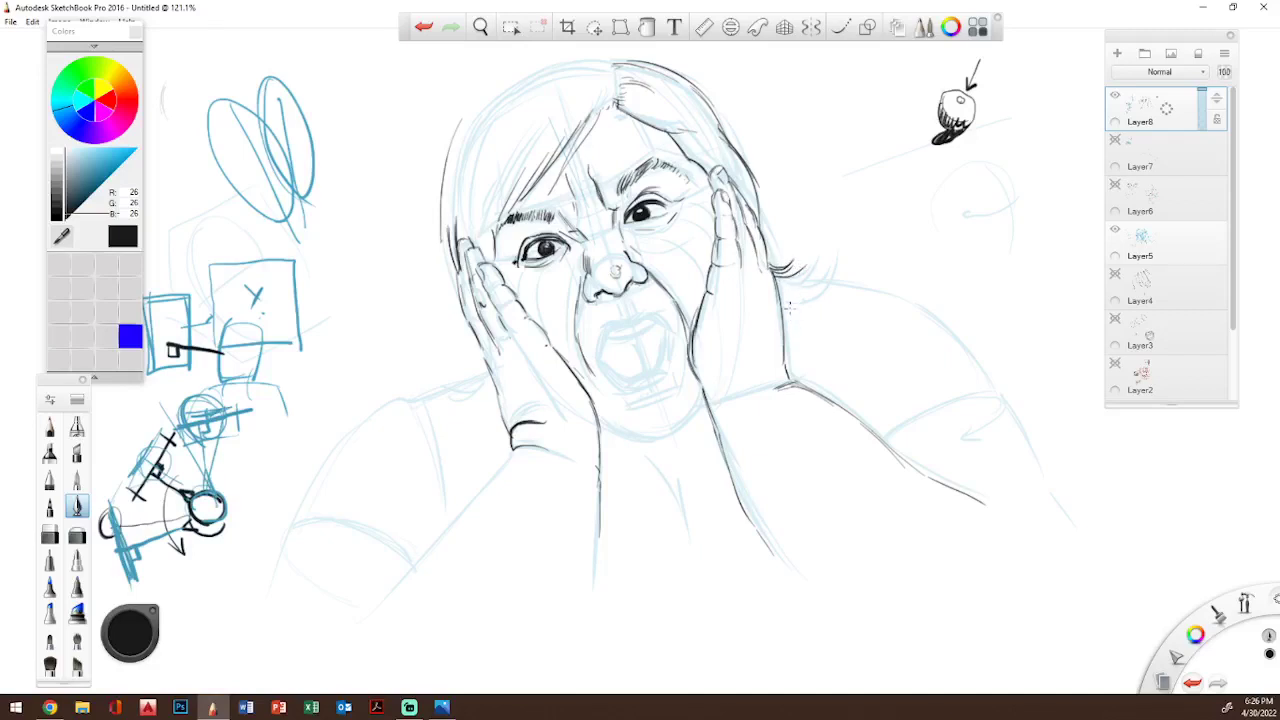
- Finish the flicked hair ends on the right and ink the right shoulder with its sleeve hem and a shirt fold
{"action": "left_click_drag", "start_coordinate": [778, 302], "coordinate": [814, 278]}
{"action": "mouse_move", "coordinate": [814, 270]}
{"action": "left_mouse_down"}
{"action": "mouse_move", "coordinate": [944, 317]}
{"action": "mouse_move", "coordinate": [901, 293]}
{"action": "mouse_move", "coordinate": [931, 307]}
{"action": "mouse_move", "coordinate": [984, 364]}
{"action": "left_mouse_up"}
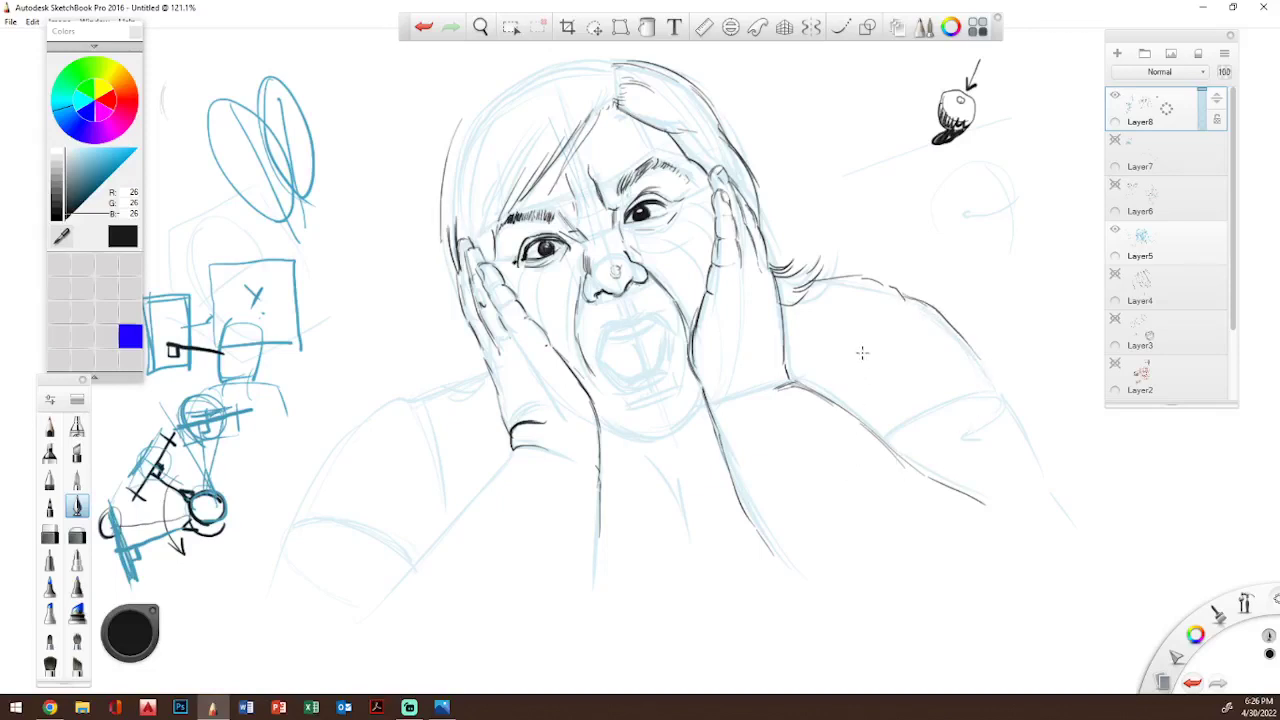
{"action": "left_click_drag", "start_coordinate": [863, 350], "coordinate": [864, 414]}
{"action": "mouse_move", "coordinate": [874, 430]}
{"action": "left_mouse_down"}
{"action": "mouse_move", "coordinate": [936, 388]}
{"action": "mouse_move", "coordinate": [993, 384]}
{"action": "left_mouse_up"}
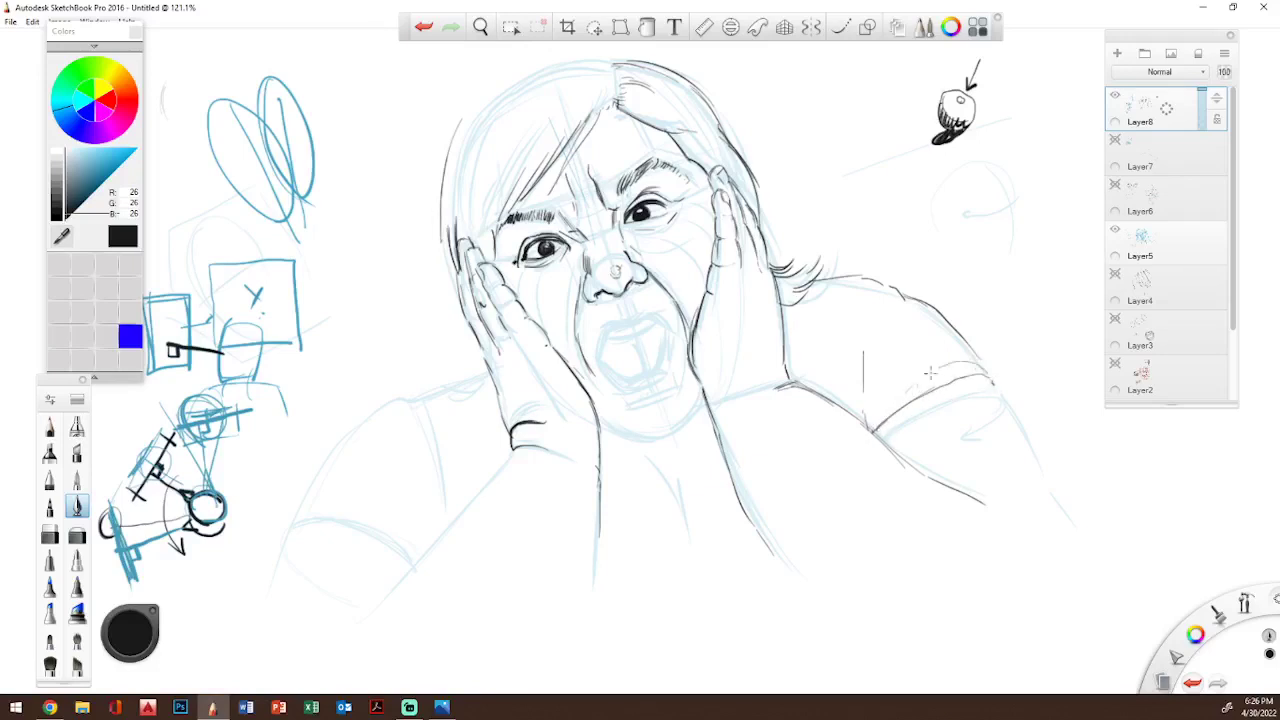
{"action": "mouse_move", "coordinate": [906, 392]}
{"action": "left_mouse_down"}
{"action": "mouse_move", "coordinate": [983, 364]}
{"action": "mouse_move", "coordinate": [959, 386]}
{"action": "left_mouse_up"}
- Ink the left side's hair ends, shoulder, armhole folds, double sleeve hem and outer arm contour
{"action": "mouse_move", "coordinate": [441, 229]}
{"action": "left_mouse_down"}
{"action": "mouse_move", "coordinate": [484, 351]}
{"action": "mouse_move", "coordinate": [430, 378]}
{"action": "mouse_move", "coordinate": [478, 374]}
{"action": "mouse_move", "coordinate": [412, 400]}
{"action": "mouse_move", "coordinate": [436, 463]}
{"action": "left_mouse_up"}
{"action": "mouse_move", "coordinate": [420, 416]}
{"action": "left_mouse_down"}
{"action": "mouse_move", "coordinate": [447, 524]}
{"action": "mouse_move", "coordinate": [424, 460]}
{"action": "left_mouse_up"}
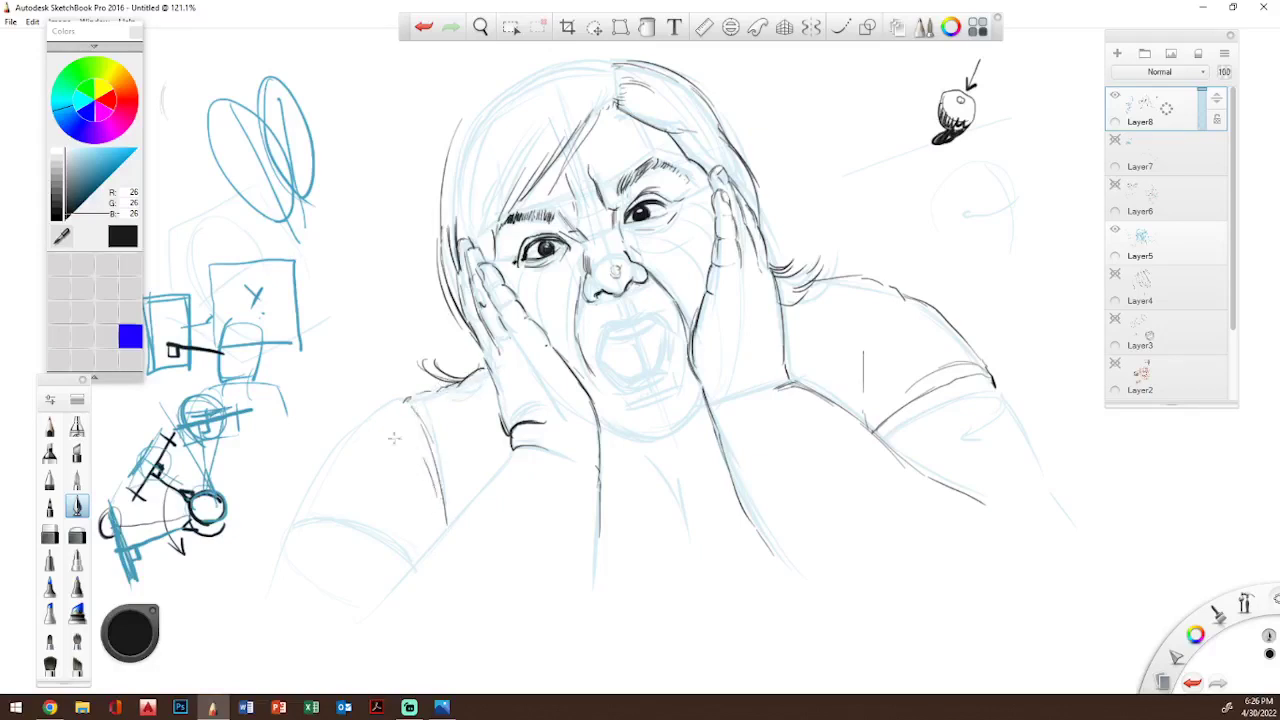
{"action": "mouse_move", "coordinate": [399, 400]}
{"action": "left_mouse_down"}
{"action": "mouse_move", "coordinate": [304, 490]}
{"action": "mouse_move", "coordinate": [291, 525]}
{"action": "mouse_move", "coordinate": [368, 530]}
{"action": "mouse_move", "coordinate": [405, 565]}
{"action": "left_mouse_up"}
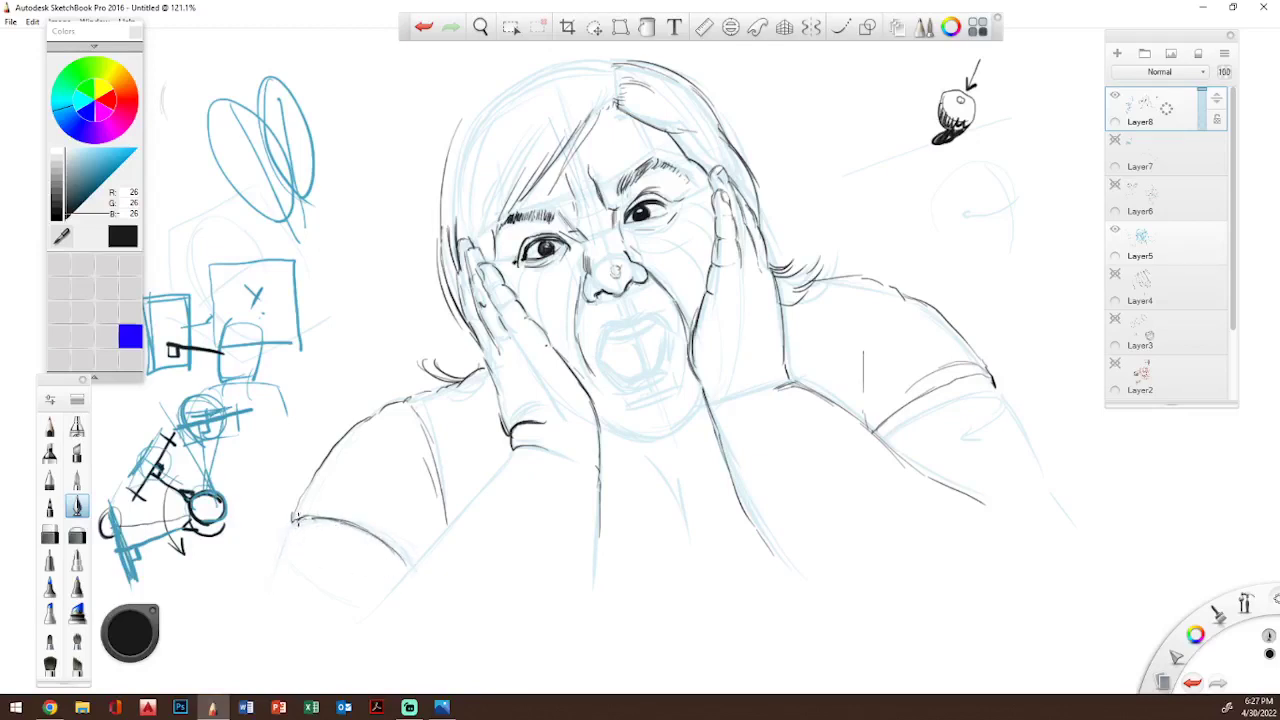
{"action": "left_click_drag", "start_coordinate": [291, 518], "coordinate": [258, 608]}
{"action": "left_click_drag", "start_coordinate": [298, 509], "coordinate": [390, 530]}
{"action": "left_click_drag", "start_coordinate": [313, 489], "coordinate": [404, 539]}
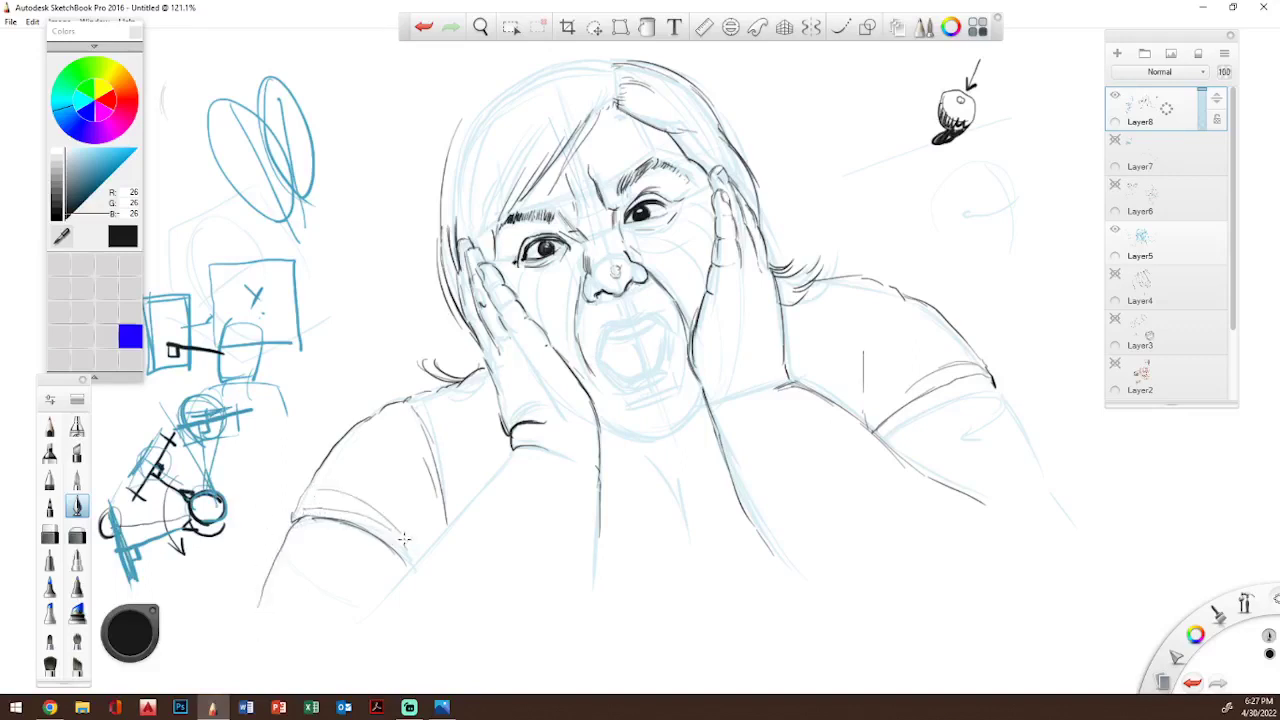
- Add fabric fold lines to the left sleeve and across the right shoulder of the shirt
{"action": "mouse_move", "coordinate": [373, 461]}
{"action": "left_mouse_down"}
{"action": "mouse_move", "coordinate": [378, 445]}
{"action": "mouse_move", "coordinate": [422, 515]}
{"action": "left_mouse_up"}
{"action": "left_click_drag", "start_coordinate": [865, 350], "coordinate": [869, 320]}
{"action": "left_click_drag", "start_coordinate": [837, 282], "coordinate": [851, 340]}
{"action": "left_click_drag", "start_coordinate": [840, 308], "coordinate": [852, 365]}
{"action": "left_click_drag", "start_coordinate": [827, 294], "coordinate": [834, 368]}
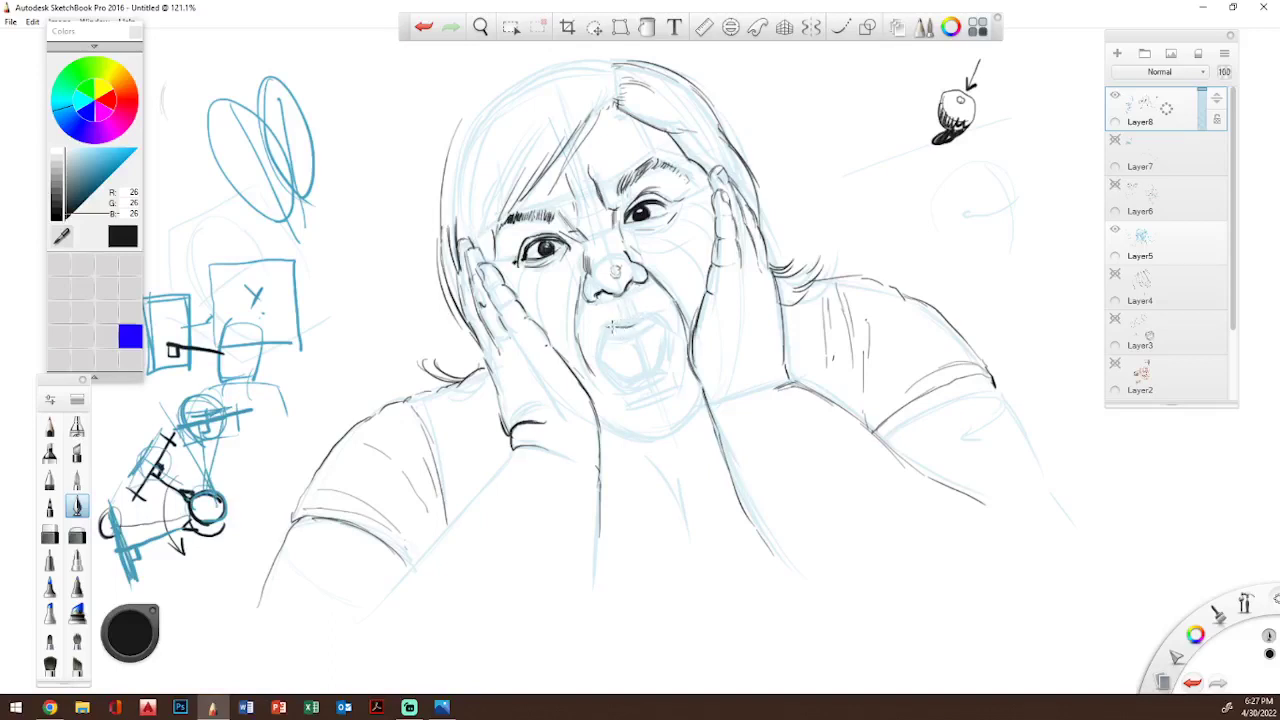
- Ink the wide-open mouth with its upper lip, sides and lower lip
{"action": "mouse_move", "coordinate": [621, 318]}
{"action": "left_mouse_down"}
{"action": "mouse_move", "coordinate": [644, 310]}
{"action": "mouse_move", "coordinate": [667, 329]}
{"action": "left_mouse_up"}
{"action": "left_click_drag", "start_coordinate": [611, 320], "coordinate": [586, 372]}
{"action": "left_click_drag", "start_coordinate": [612, 383], "coordinate": [660, 376]}
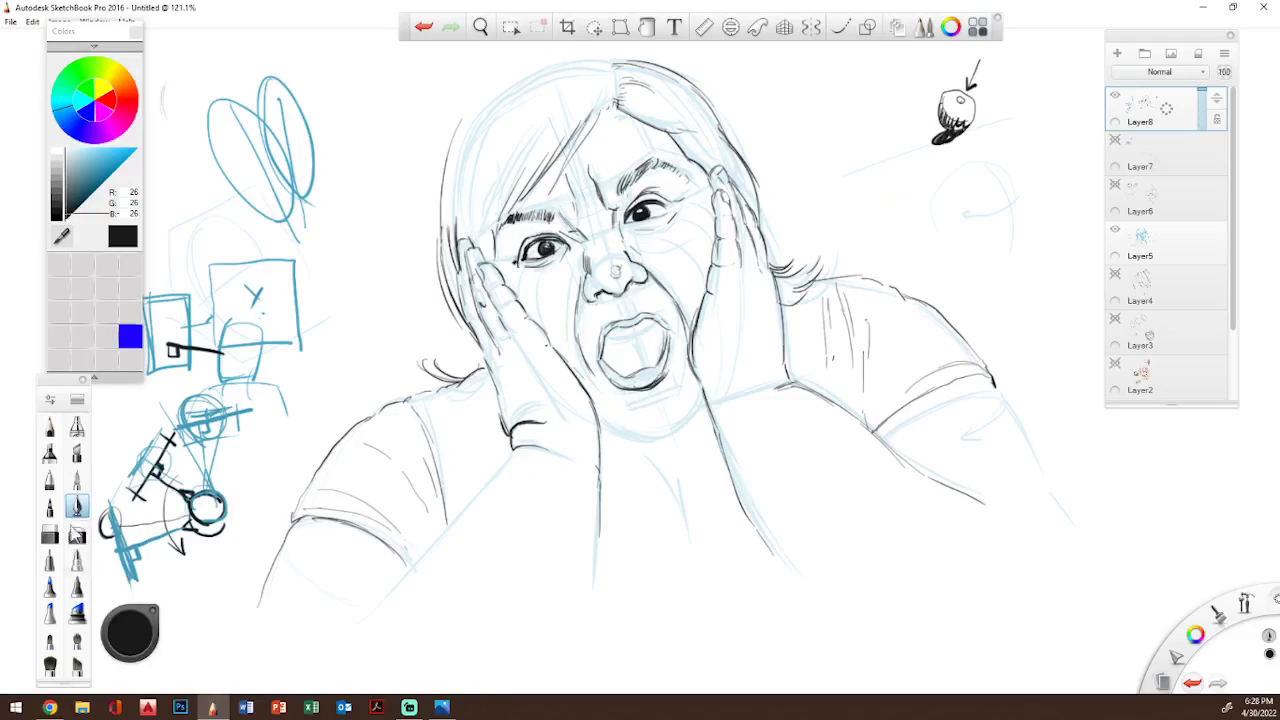
- Clean up the lower lip with the eraser, and draw the chin crease and the jawline between the hands
{"action": "left_click", "coordinate": [49, 535]}
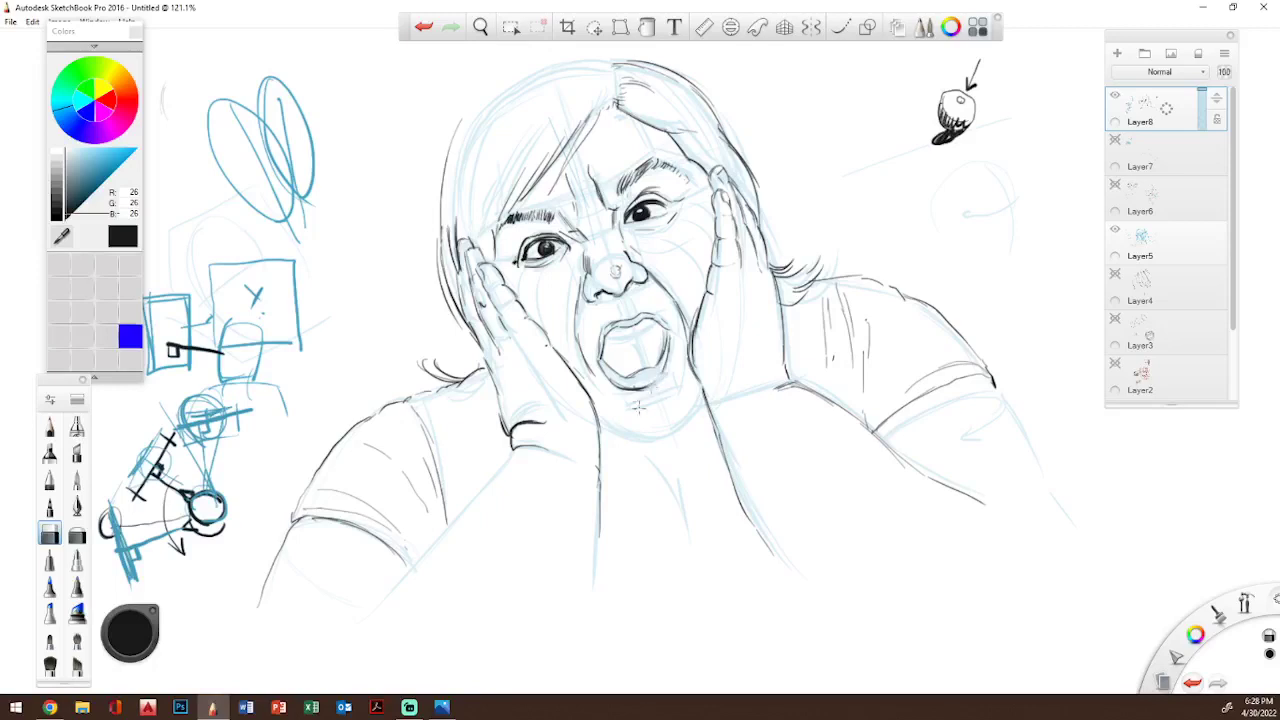
{"action": "left_click", "coordinate": [77, 507]}
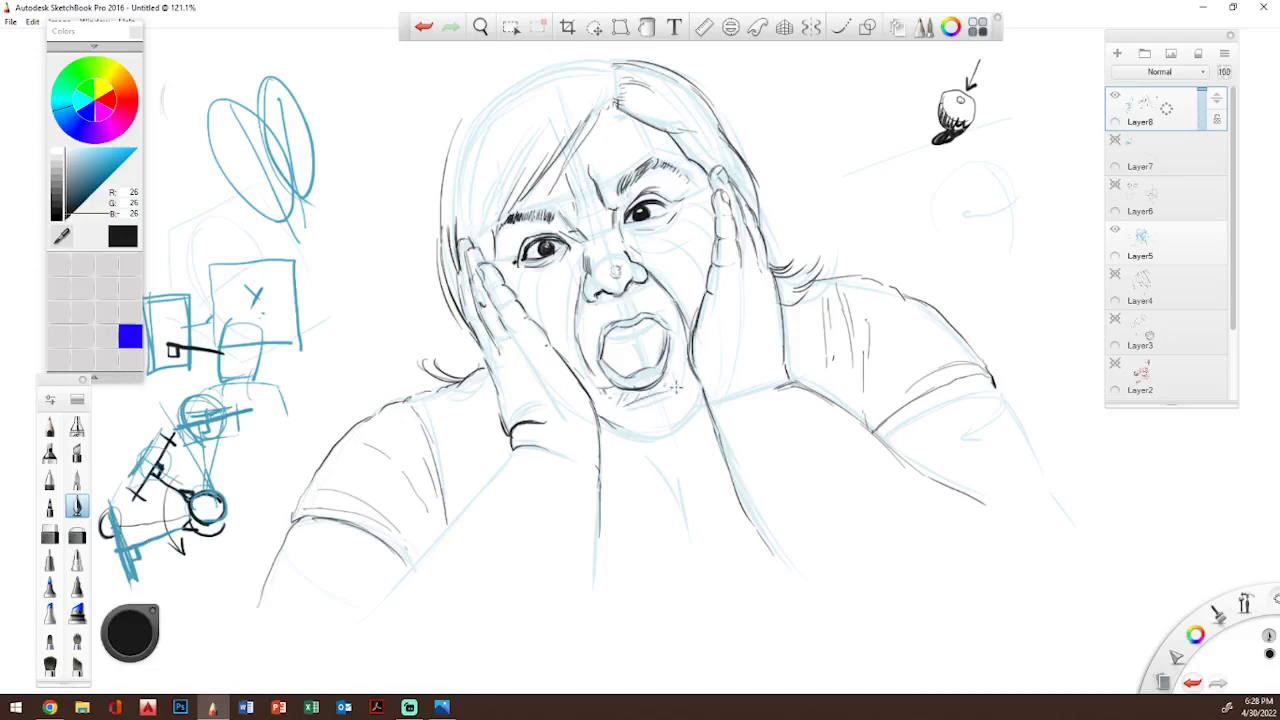
{"action": "mouse_move", "coordinate": [608, 424]}
{"action": "left_mouse_down"}
{"action": "mouse_move", "coordinate": [666, 432]}
{"action": "mouse_move", "coordinate": [700, 410]}
{"action": "left_mouse_up"}
{"action": "mouse_move", "coordinate": [596, 412]}
{"action": "left_mouse_down"}
{"action": "mouse_move", "coordinate": [650, 440]}
{"action": "mouse_move", "coordinate": [668, 420]}
{"action": "left_mouse_up"}
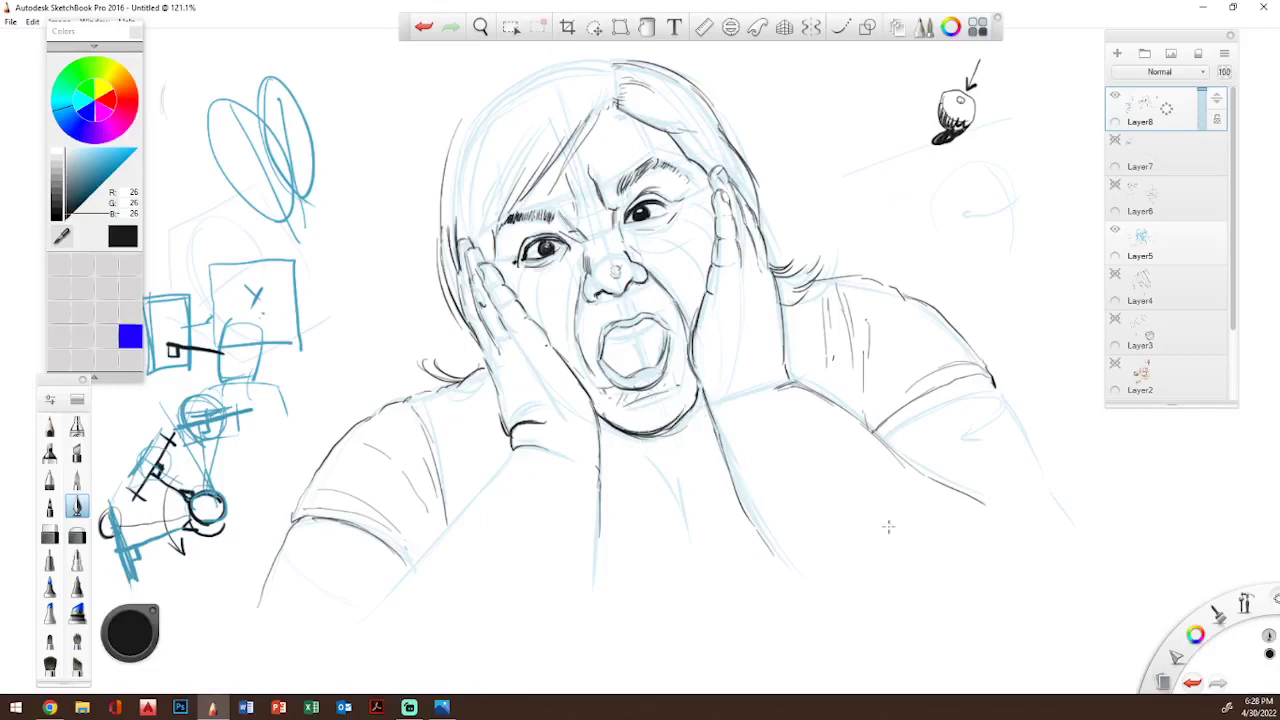
- Zoom out to about 98% to check the whole drawing, ending with the inking brush active
{"action": "left_click_drag", "start_coordinate": [1246, 604], "coordinate": [878, 414]}
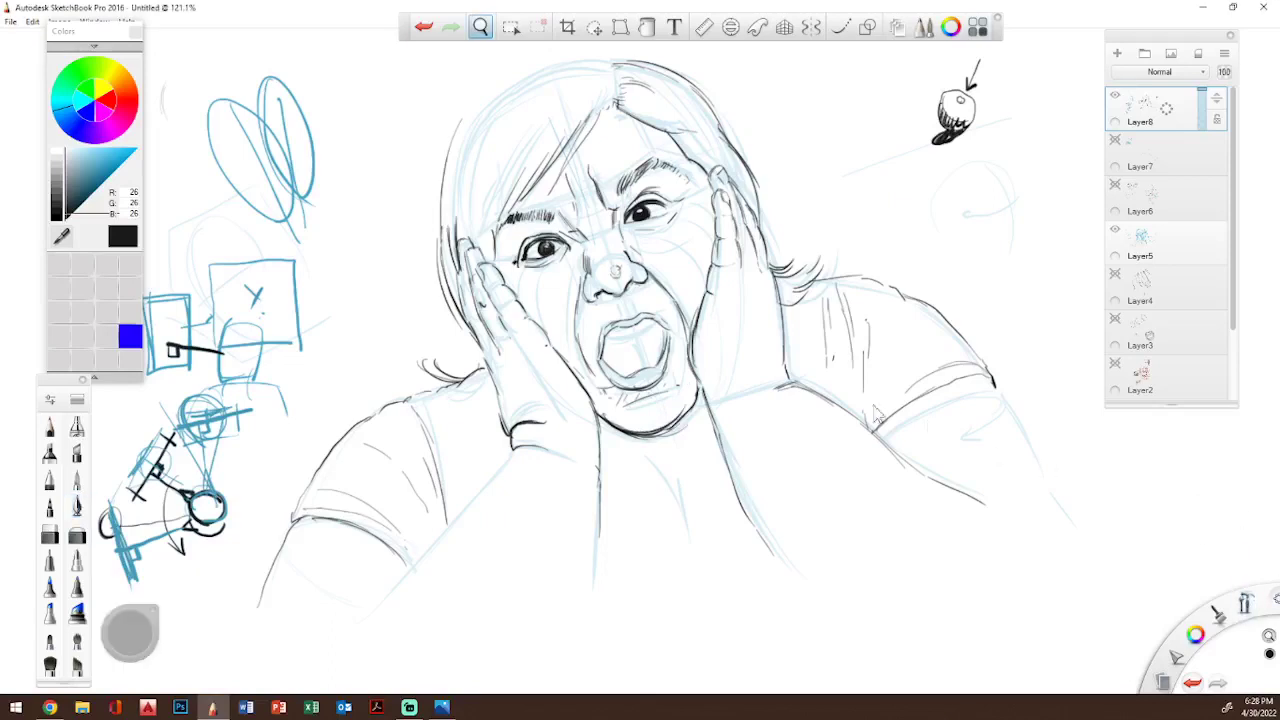
{"action": "left_click_drag", "start_coordinate": [787, 370], "coordinate": [757, 371]}
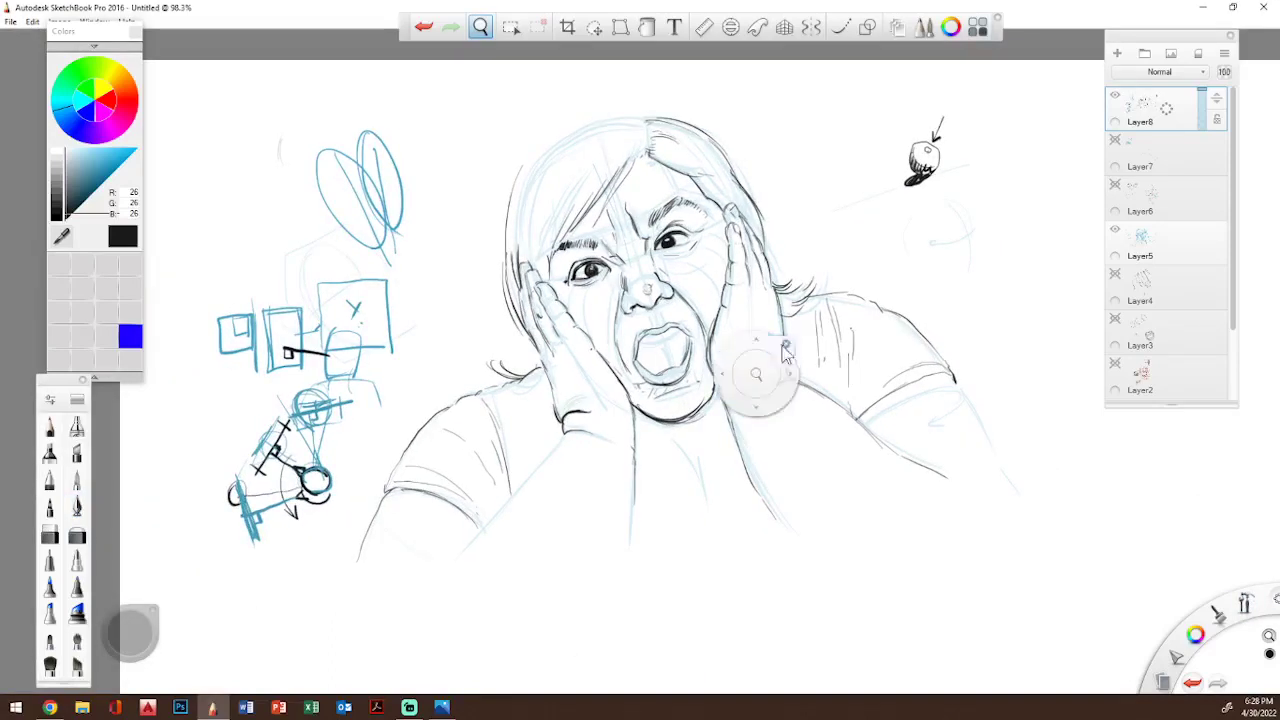
{"action": "left_click", "coordinate": [76, 508]}
{"action": "left_click", "coordinate": [49, 535]}
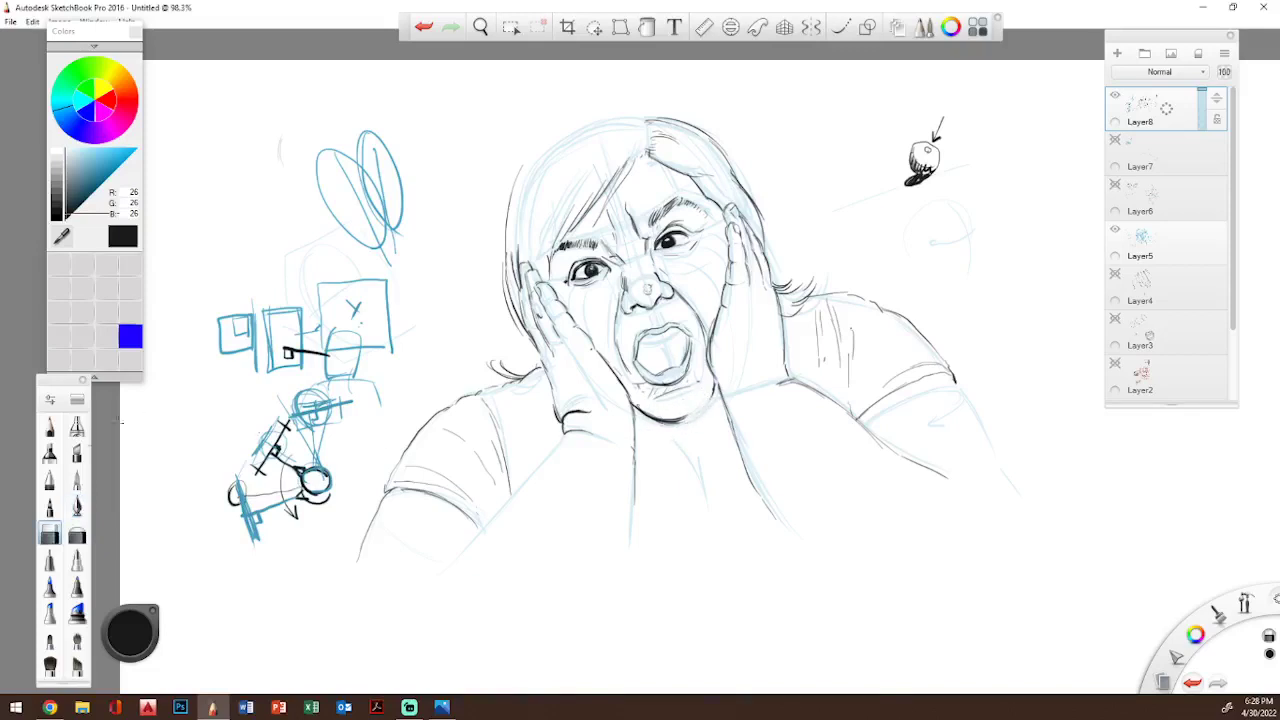
{"action": "left_click", "coordinate": [76, 508]}
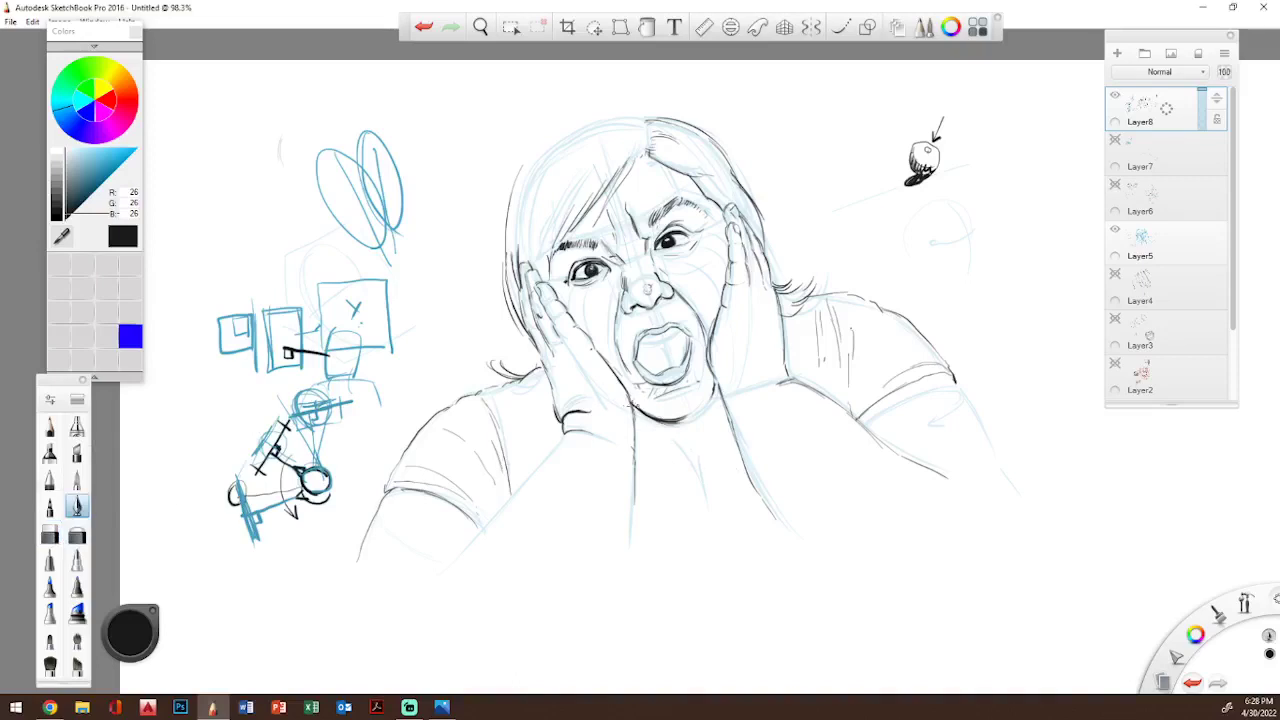
- Ink the chin line, the neck edge beside the jaw and the hand's contour against the chin in black
{"action": "left_click_drag", "start_coordinate": [714, 388], "coordinate": [658, 432]}
{"action": "key", "text": "space"}
{"action": "left_click_drag", "start_coordinate": [748, 392], "coordinate": [843, 414]}
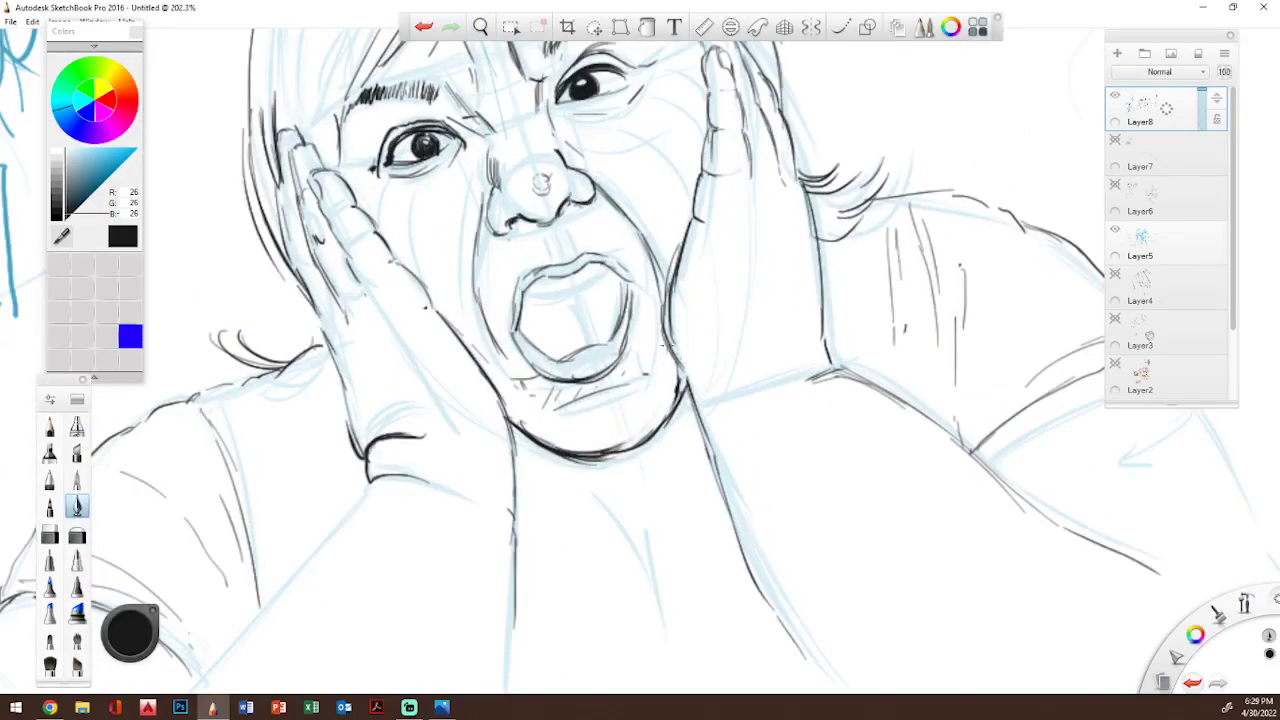
{"action": "mouse_move", "coordinate": [663, 343]}
{"action": "left_mouse_down"}
{"action": "mouse_move", "coordinate": [693, 389]}
{"action": "mouse_move", "coordinate": [668, 353]}
{"action": "mouse_move", "coordinate": [714, 464]}
{"action": "left_mouse_up"}
{"action": "mouse_move", "coordinate": [672, 360]}
{"action": "left_mouse_down"}
{"action": "mouse_move", "coordinate": [684, 388]}
{"action": "mouse_move", "coordinate": [641, 413]}
{"action": "left_mouse_up"}
{"action": "left_click_drag", "start_coordinate": [492, 388], "coordinate": [514, 466]}
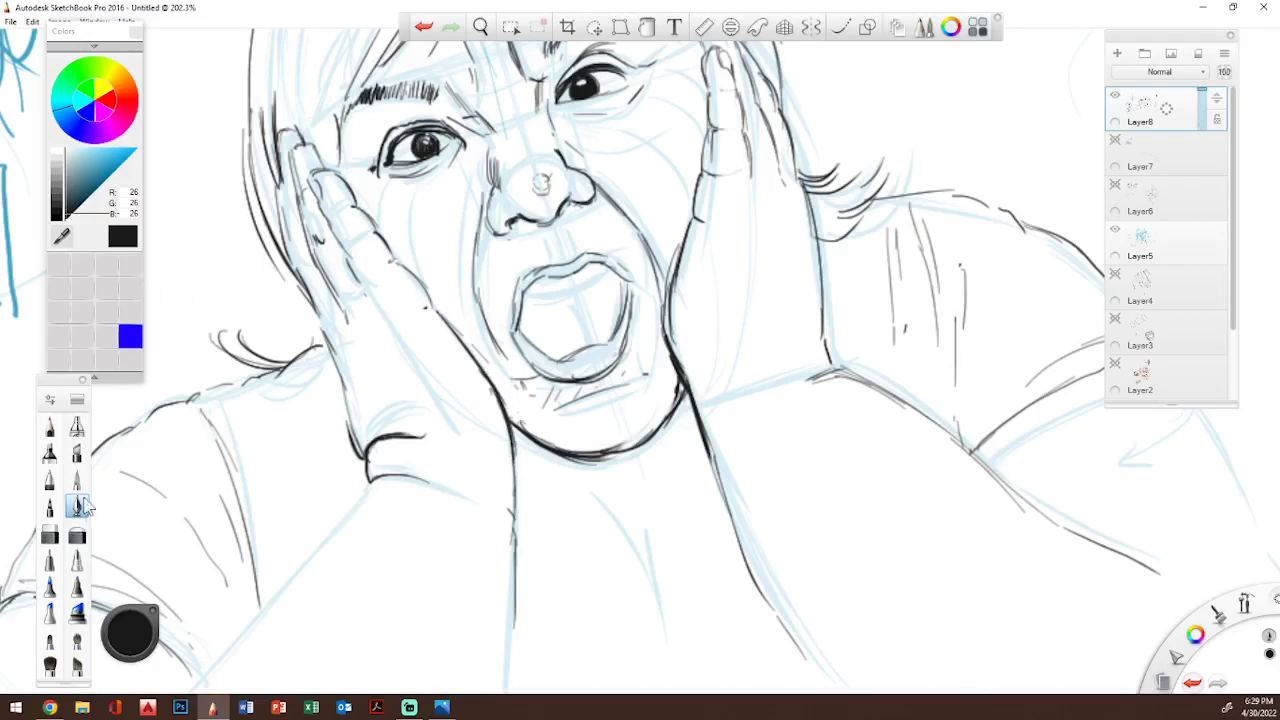
- Clean up the heavy overlapping ink along the chin and jawline with the hard eraser
{"action": "left_click", "coordinate": [49, 536]}
{"action": "mouse_move", "coordinate": [636, 401]}
{"action": "left_mouse_down"}
{"action": "mouse_move", "coordinate": [692, 376]}
{"action": "mouse_move", "coordinate": [676, 356]}
{"action": "mouse_move", "coordinate": [684, 382]}
{"action": "left_mouse_up"}
{"action": "left_click_drag", "start_coordinate": [620, 446], "coordinate": [590, 439]}
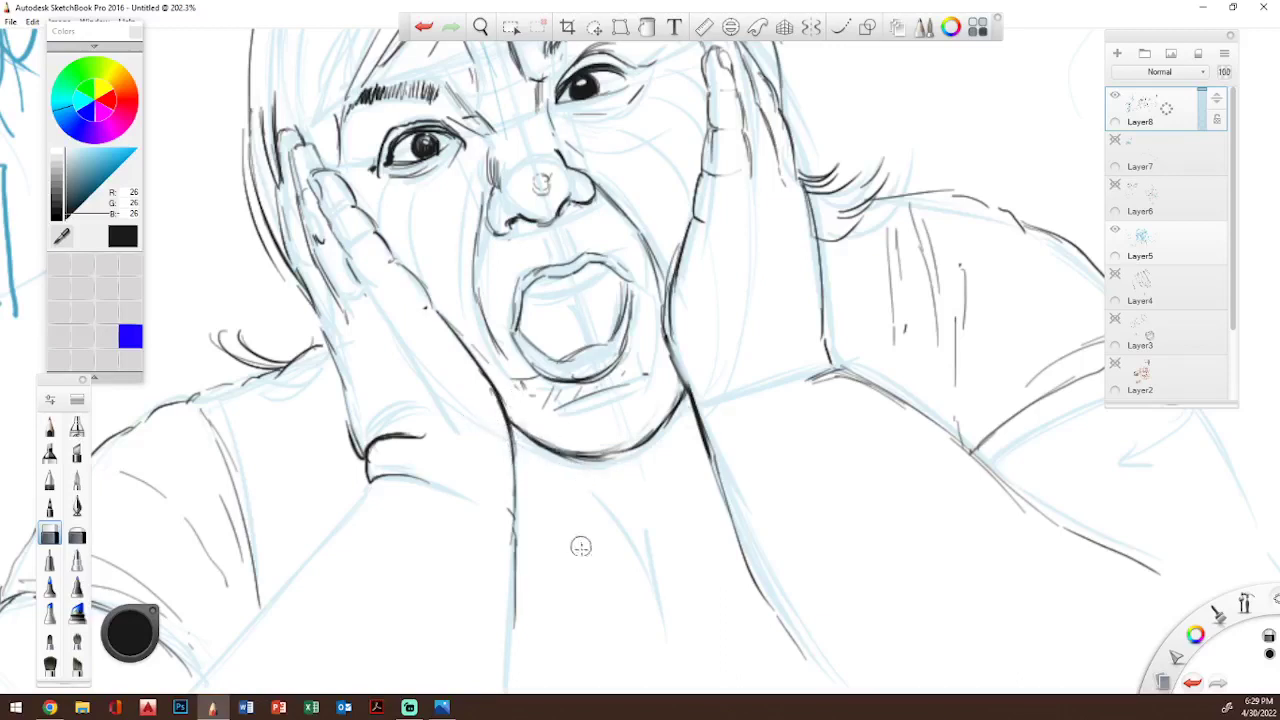
- Ink the row of upper teeth and the tongue lines inside the open mouth with the inking pen
{"action": "left_click", "coordinate": [62, 240]}
{"action": "left_click", "coordinate": [78, 506]}
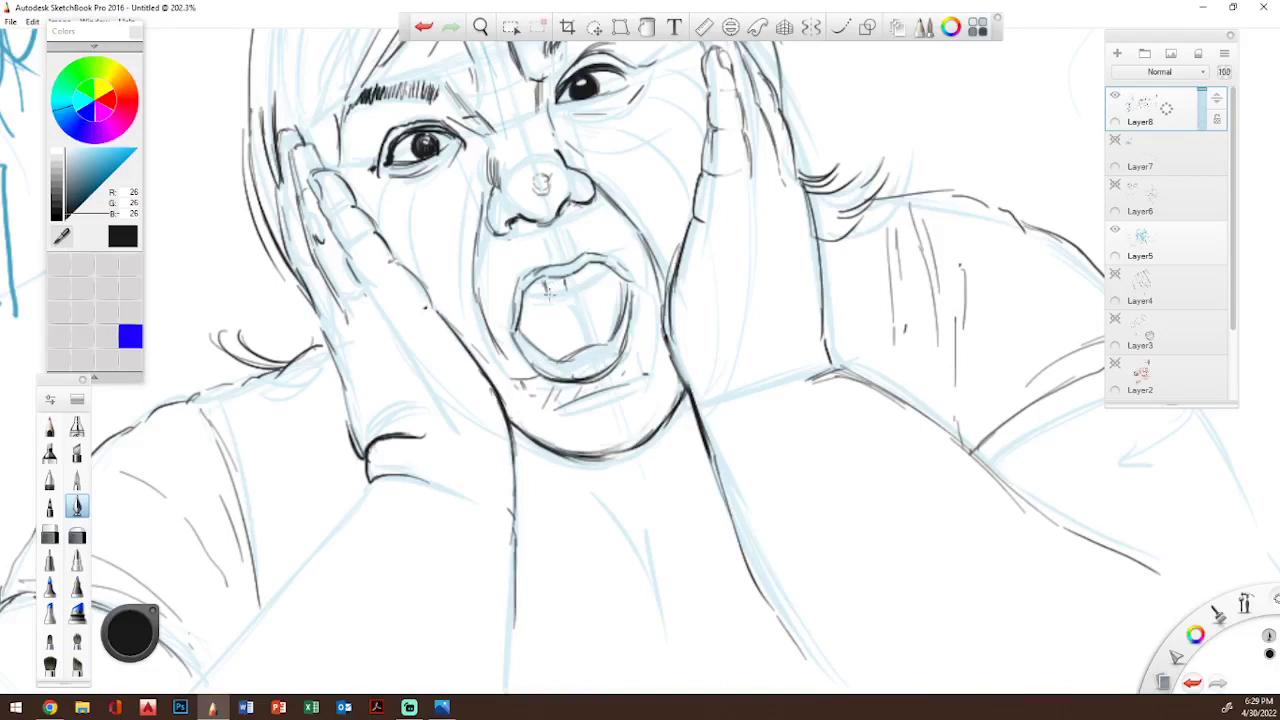
{"action": "left_click_drag", "start_coordinate": [547, 290], "coordinate": [570, 284]}
{"action": "left_click_drag", "start_coordinate": [569, 282], "coordinate": [607, 267]}
{"action": "mouse_move", "coordinate": [542, 295]}
{"action": "left_mouse_down"}
{"action": "mouse_move", "coordinate": [552, 280]}
{"action": "mouse_move", "coordinate": [534, 298]}
{"action": "left_mouse_up"}
{"action": "left_click_drag", "start_coordinate": [1242, 602], "coordinate": [1234, 564]}
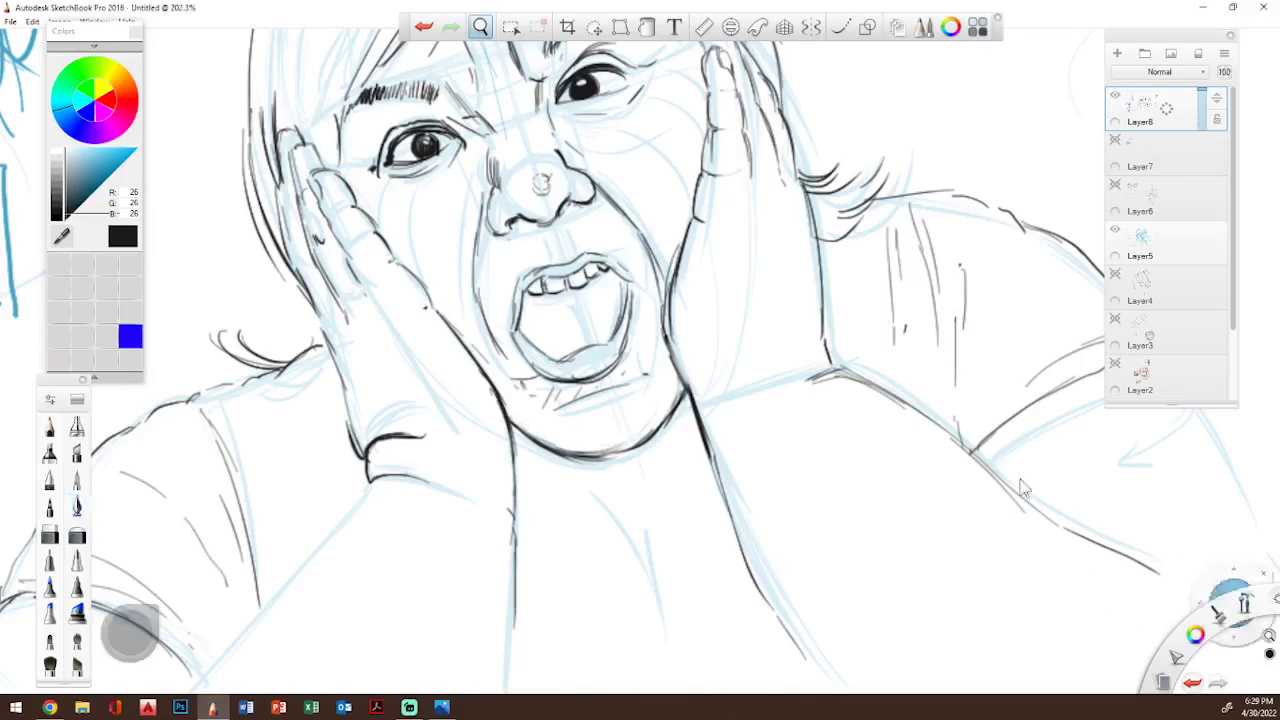
{"action": "mouse_move", "coordinate": [726, 375]}
{"action": "left_mouse_down"}
{"action": "mouse_move", "coordinate": [712, 380]}
{"action": "mouse_move", "coordinate": [734, 368]}
{"action": "left_mouse_up"}
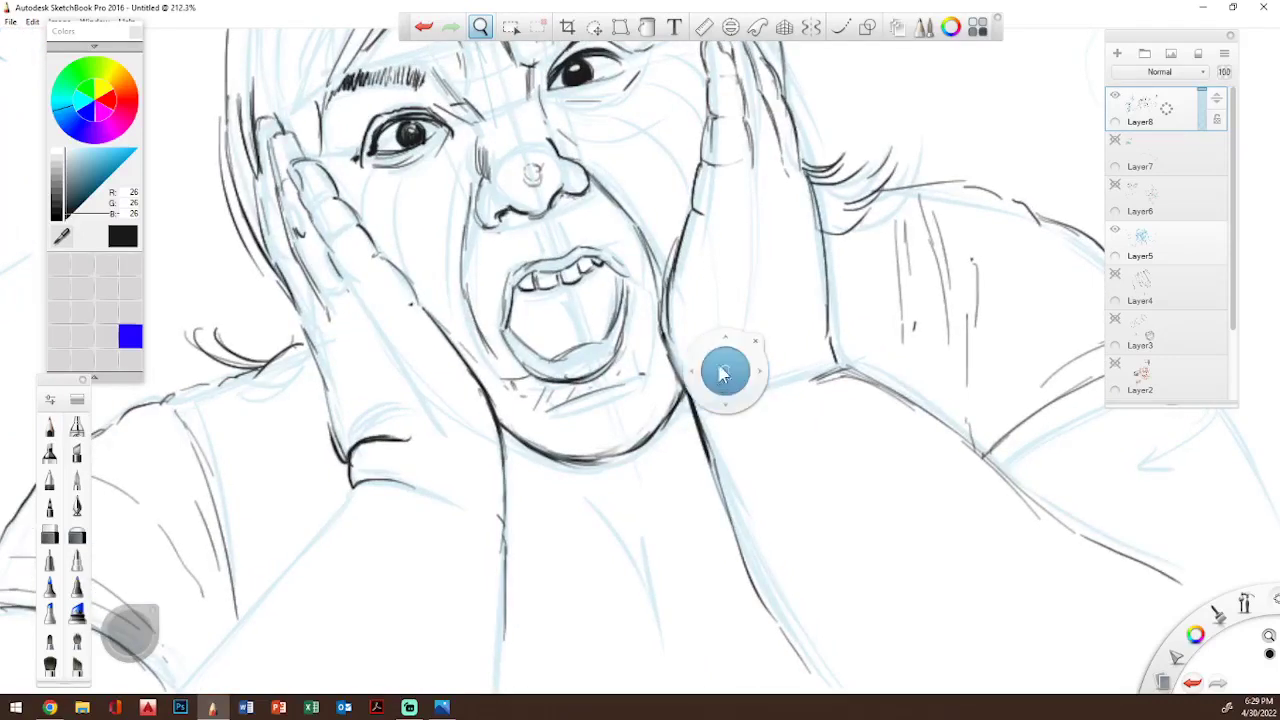
{"action": "left_click", "coordinate": [688, 353]}
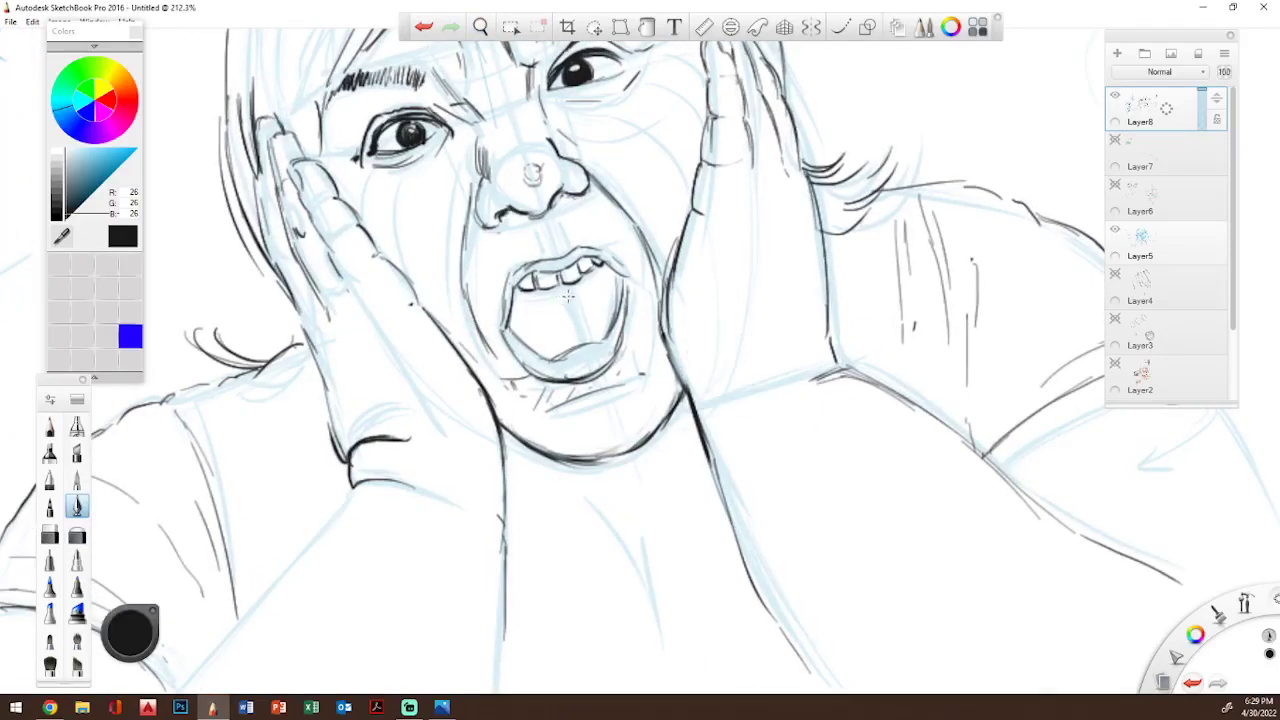
{"action": "mouse_move", "coordinate": [568, 290]}
{"action": "left_mouse_down"}
{"action": "mouse_move", "coordinate": [574, 332]}
{"action": "mouse_move", "coordinate": [536, 346]}
{"action": "left_mouse_up"}
- Ink the outer contour of the hair over the crown of the head in black
{"action": "key", "text": "space"}
{"action": "mouse_move", "coordinate": [752, 308]}
{"action": "left_mouse_down"}
{"action": "mouse_move", "coordinate": [620, 340]}
{"action": "mouse_move", "coordinate": [695, 360]}
{"action": "mouse_move", "coordinate": [685, 445]}
{"action": "left_mouse_up"}
{"action": "key", "text": "space"}
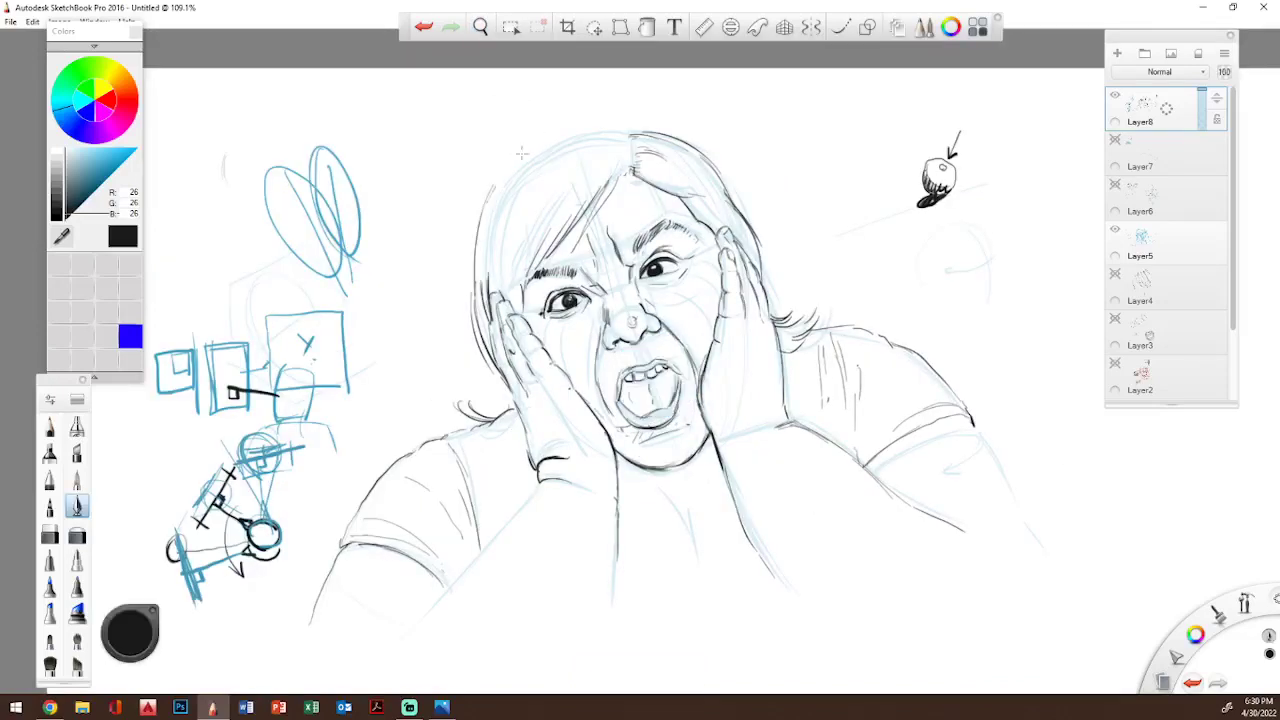
{"action": "mouse_move", "coordinate": [489, 193]}
{"action": "left_mouse_down"}
{"action": "mouse_move", "coordinate": [550, 132]}
{"action": "mouse_move", "coordinate": [652, 135]}
{"action": "left_mouse_up"}
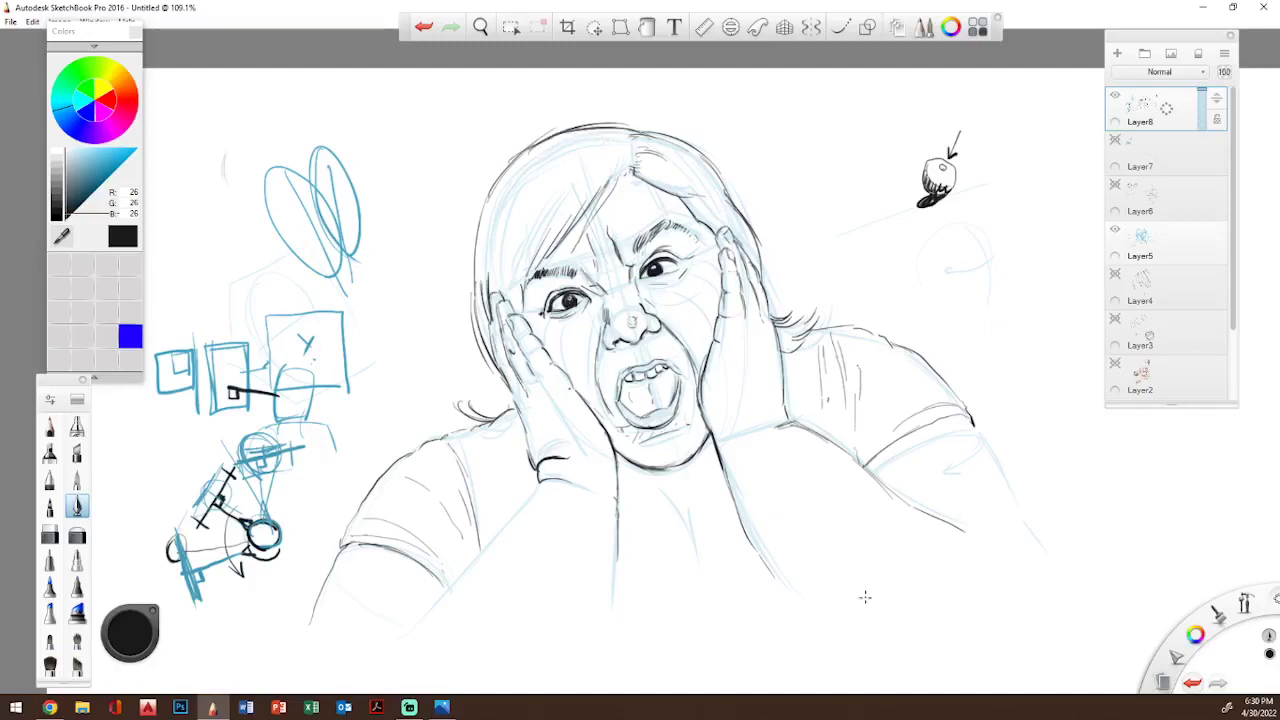
- Check the line art without the blue Layer5 sketch, then ink the missing forearm outlines and the outer arm below the sleeve
{"action": "left_click", "coordinate": [1117, 231]}
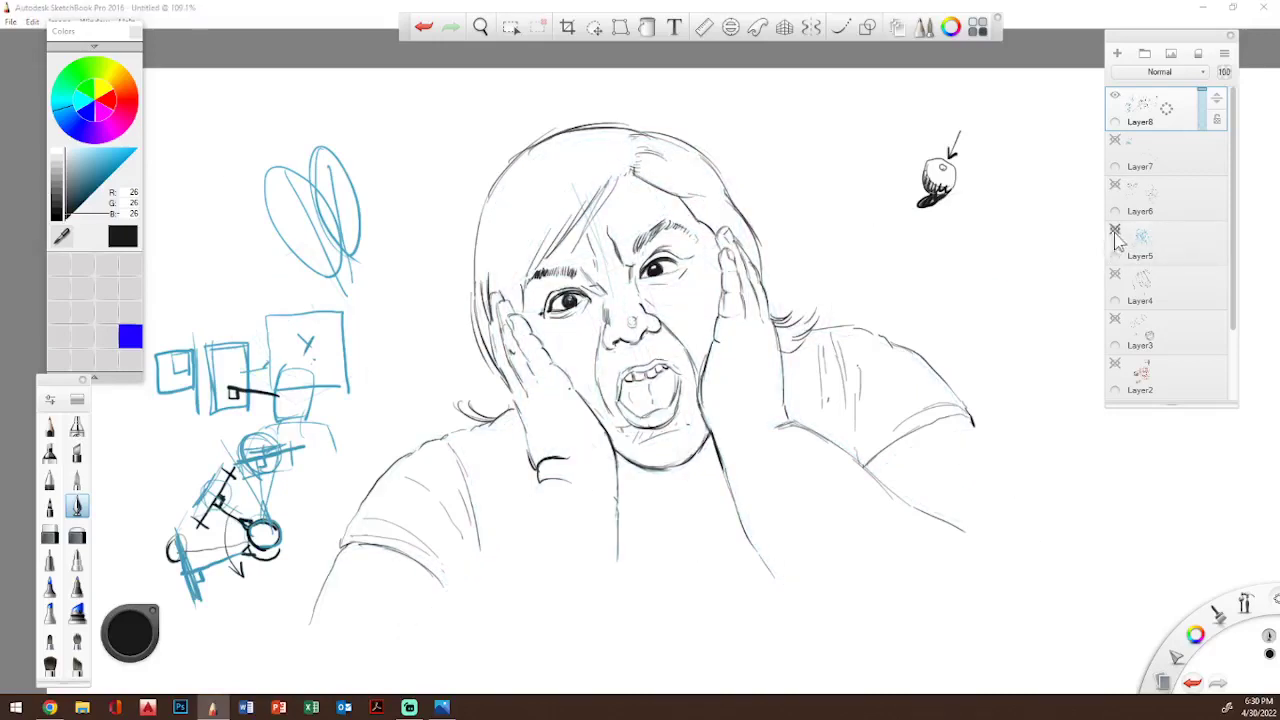
{"action": "left_click", "coordinate": [1116, 232]}
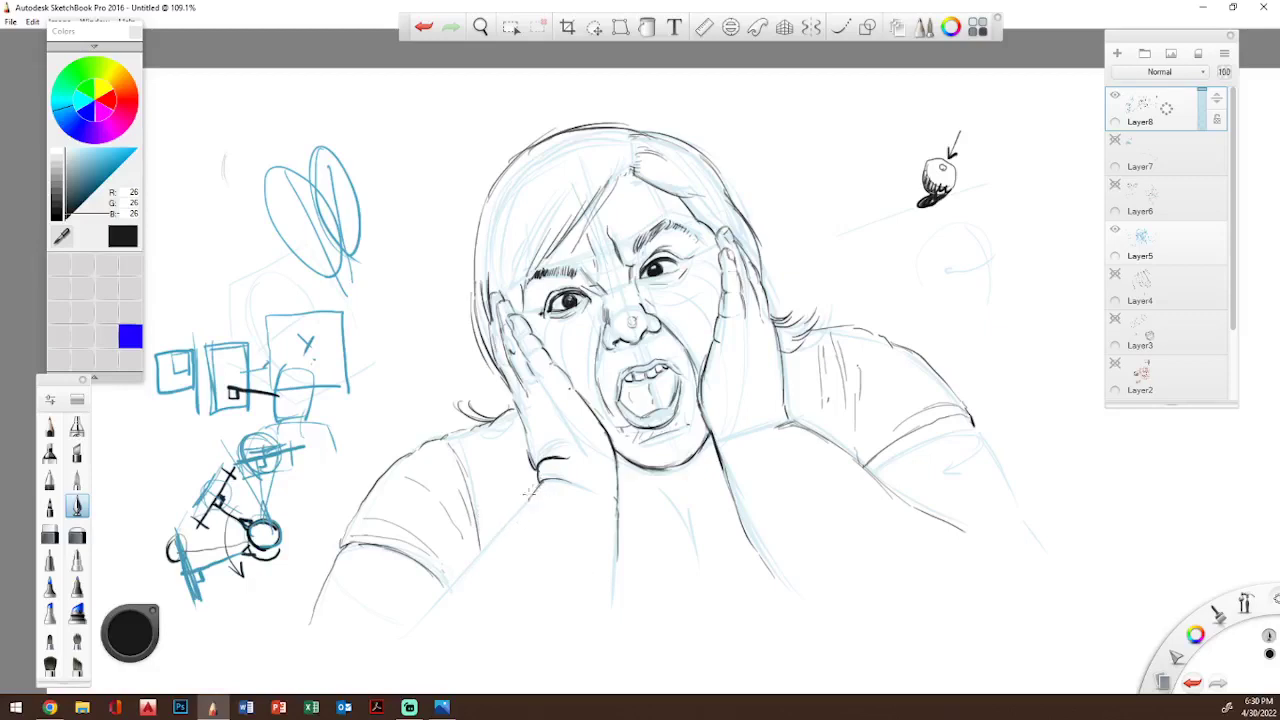
{"action": "mouse_move", "coordinate": [440, 596]}
{"action": "left_mouse_down"}
{"action": "mouse_move", "coordinate": [463, 562]}
{"action": "mouse_move", "coordinate": [428, 610]}
{"action": "mouse_move", "coordinate": [520, 505]}
{"action": "left_mouse_up"}
{"action": "left_click_drag", "start_coordinate": [616, 556], "coordinate": [596, 615]}
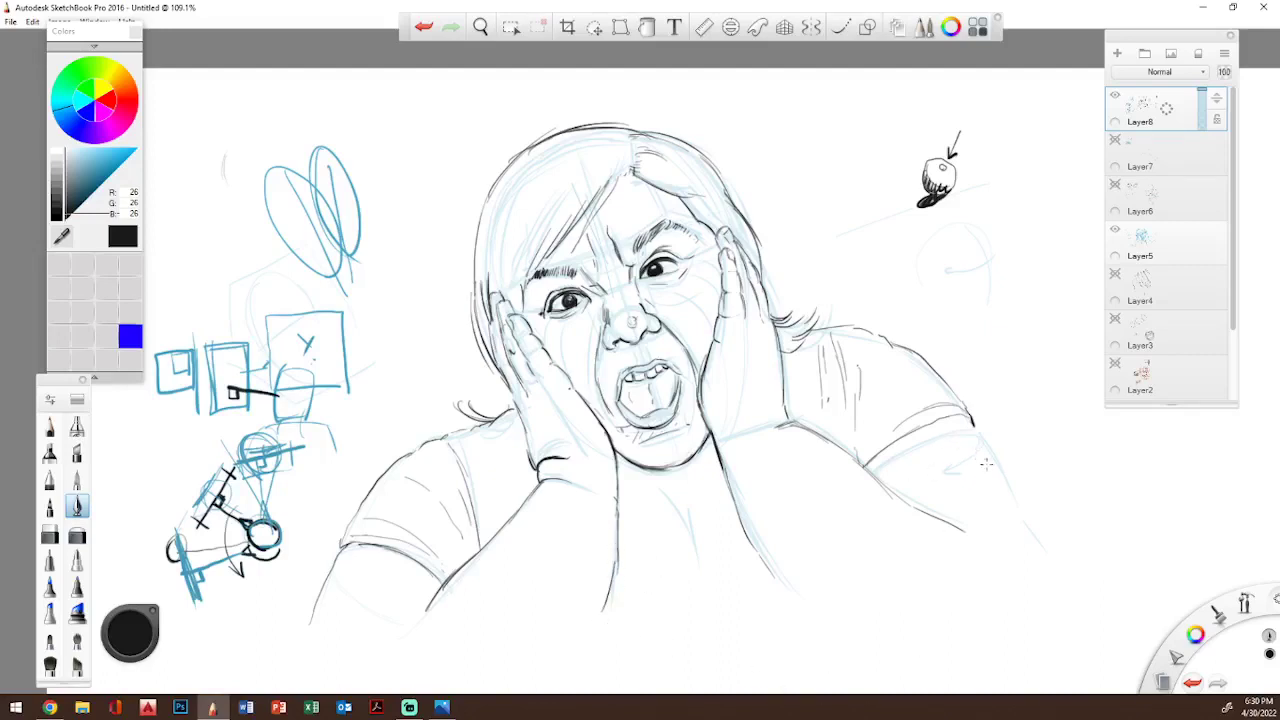
{"action": "left_click_drag", "start_coordinate": [968, 415], "coordinate": [1026, 540]}
- Hide the blue construction sketch on Layer5
{"action": "left_click", "coordinate": [1116, 231]}
{"action": "left_click", "coordinate": [1116, 232]}
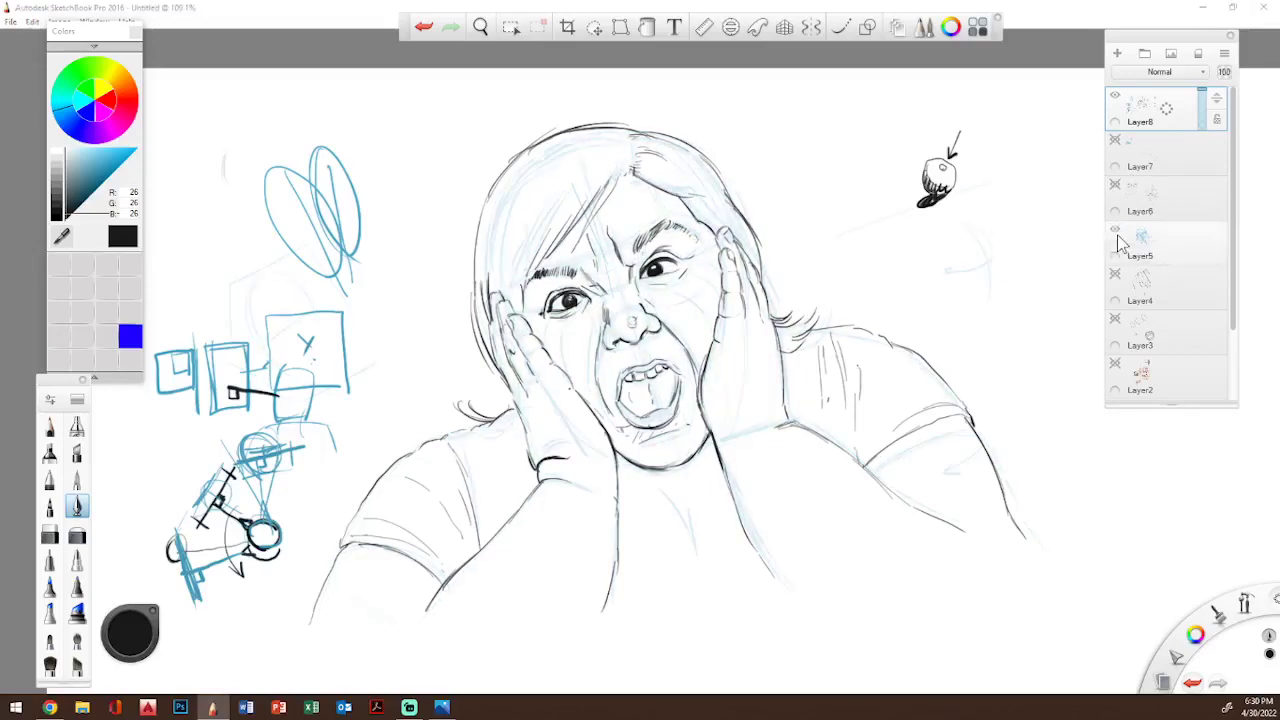
{"action": "left_click", "coordinate": [1116, 233]}
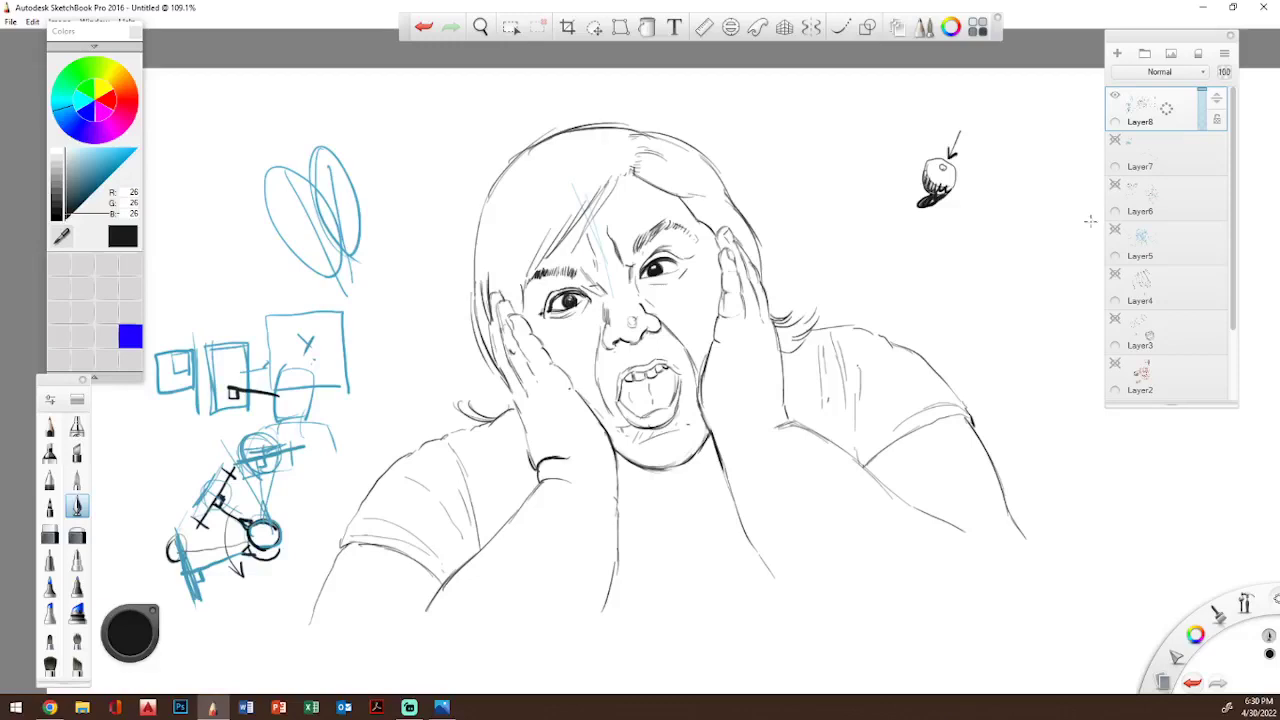
- Erase the blue and black diagrams beside the portrait with the Hard Eraser at size 49.4 and 85% amount erased
{"action": "left_click", "coordinate": [49, 535]}
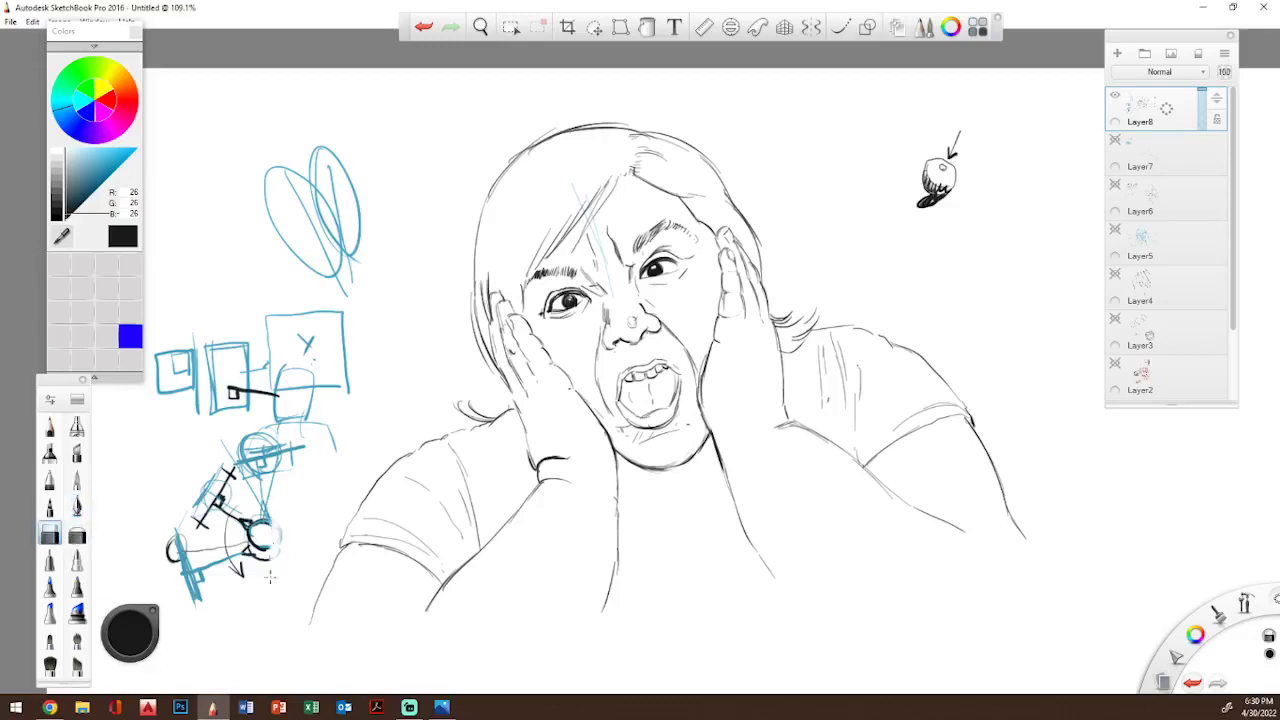
{"action": "left_click", "coordinate": [50, 400]}
{"action": "mouse_move", "coordinate": [680, 268]}
{"action": "left_mouse_down"}
{"action": "mouse_move", "coordinate": [704, 275]}
{"action": "mouse_move", "coordinate": [709, 319]}
{"action": "mouse_move", "coordinate": [760, 323]}
{"action": "left_mouse_up"}
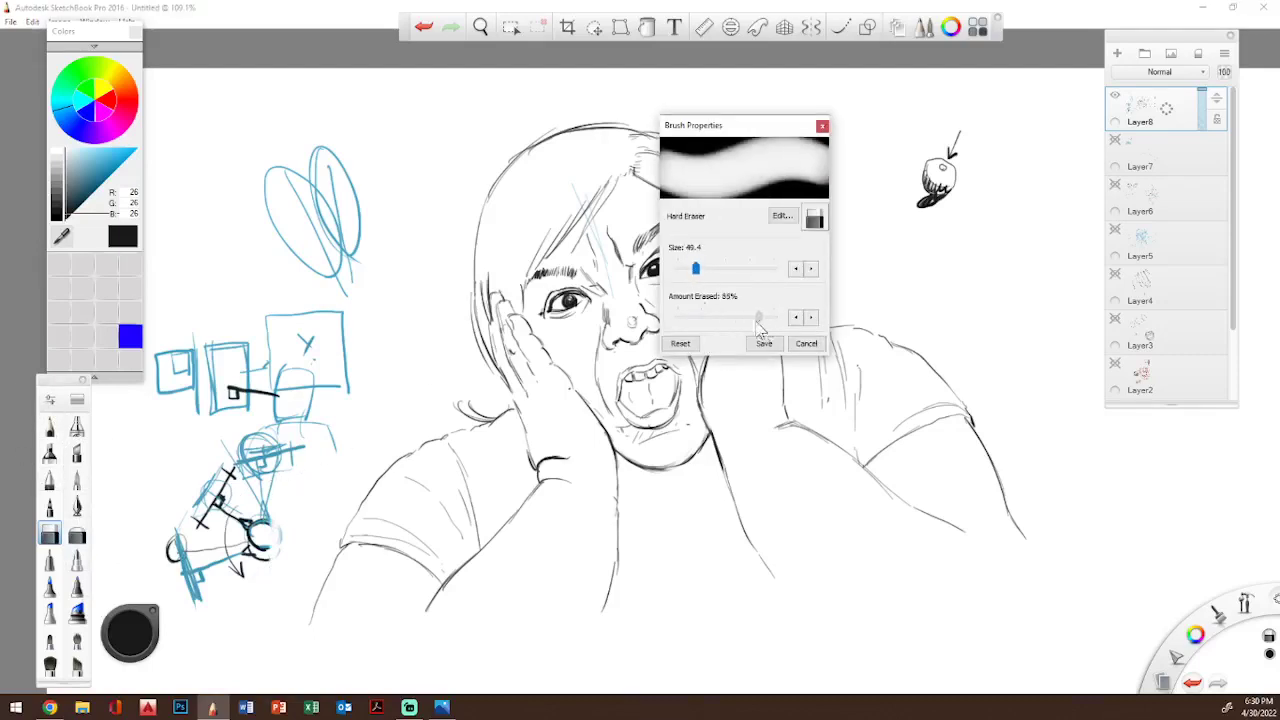
{"action": "mouse_move", "coordinate": [299, 240]}
{"action": "left_mouse_down"}
{"action": "mouse_move", "coordinate": [338, 294]}
{"action": "mouse_move", "coordinate": [257, 209]}
{"action": "mouse_move", "coordinate": [292, 338]}
{"action": "mouse_move", "coordinate": [338, 358]}
{"action": "mouse_move", "coordinate": [350, 302]}
{"action": "mouse_move", "coordinate": [203, 425]}
{"action": "mouse_move", "coordinate": [197, 332]}
{"action": "mouse_move", "coordinate": [153, 390]}
{"action": "mouse_move", "coordinate": [212, 494]}
{"action": "mouse_move", "coordinate": [269, 395]}
{"action": "mouse_move", "coordinate": [294, 430]}
{"action": "mouse_move", "coordinate": [354, 405]}
{"action": "mouse_move", "coordinate": [181, 543]}
{"action": "mouse_move", "coordinate": [206, 598]}
{"action": "mouse_move", "coordinate": [238, 527]}
{"action": "mouse_move", "coordinate": [281, 555]}
{"action": "left_mouse_up"}
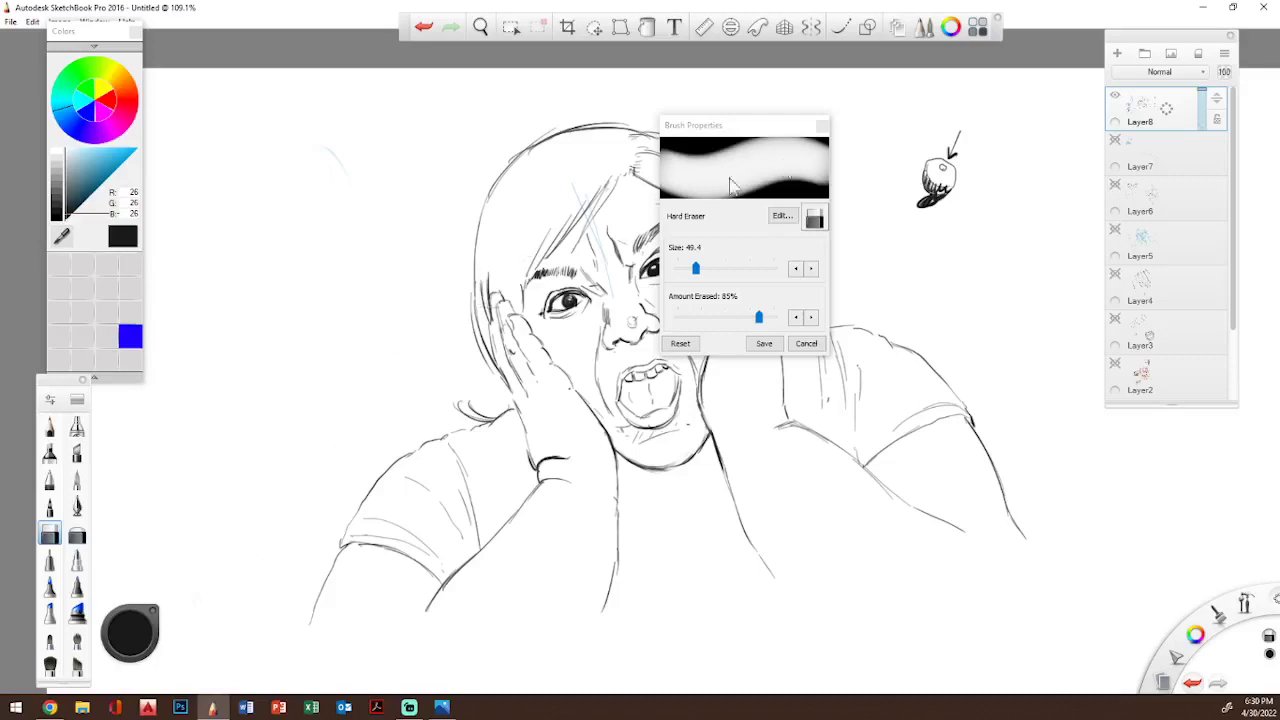
{"action": "left_click", "coordinate": [822, 126]}
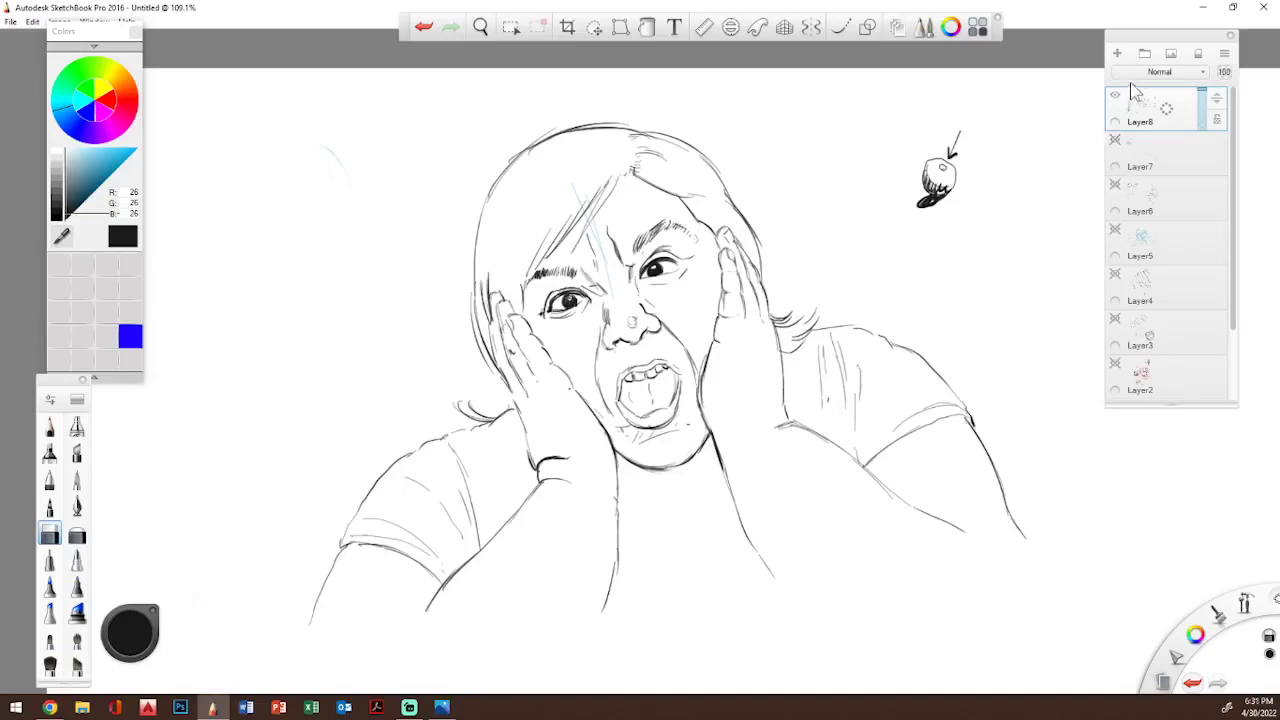
- Add a new layer and brush soft gray test swatches beside the portrait in RGB 102 and RGB 153
{"action": "left_click", "coordinate": [1117, 52]}
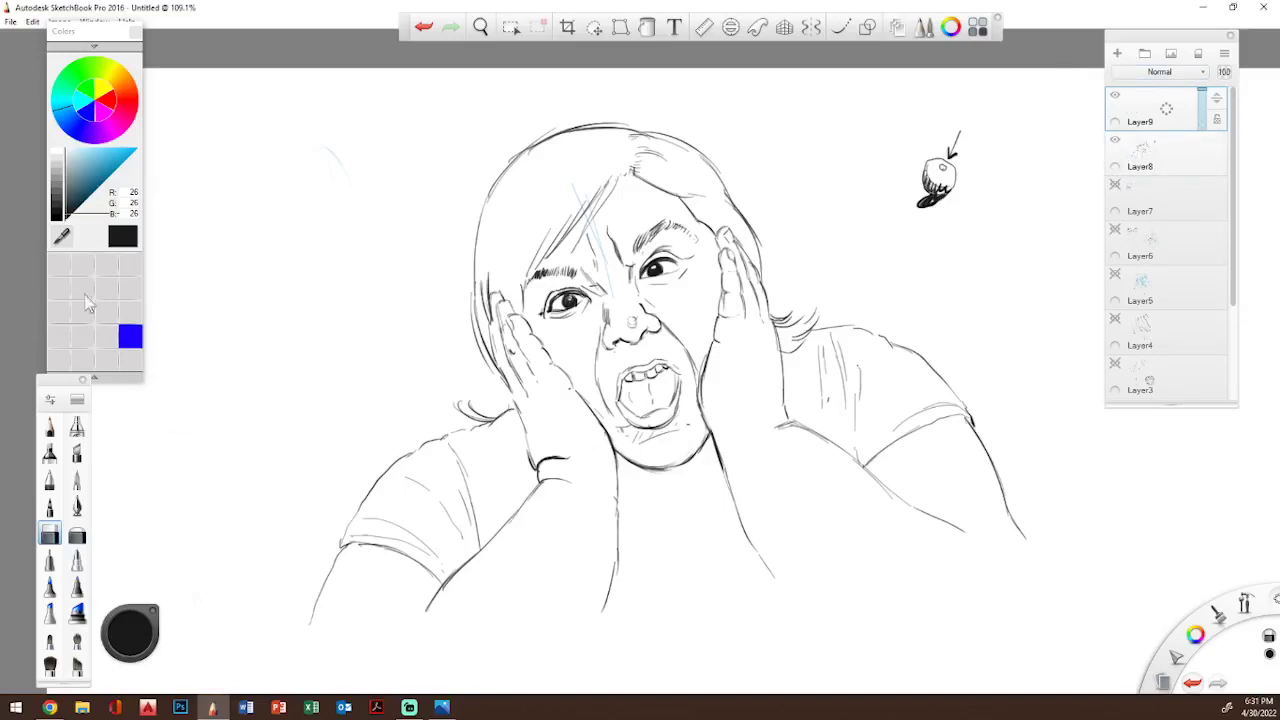
{"action": "left_click", "coordinate": [57, 191]}
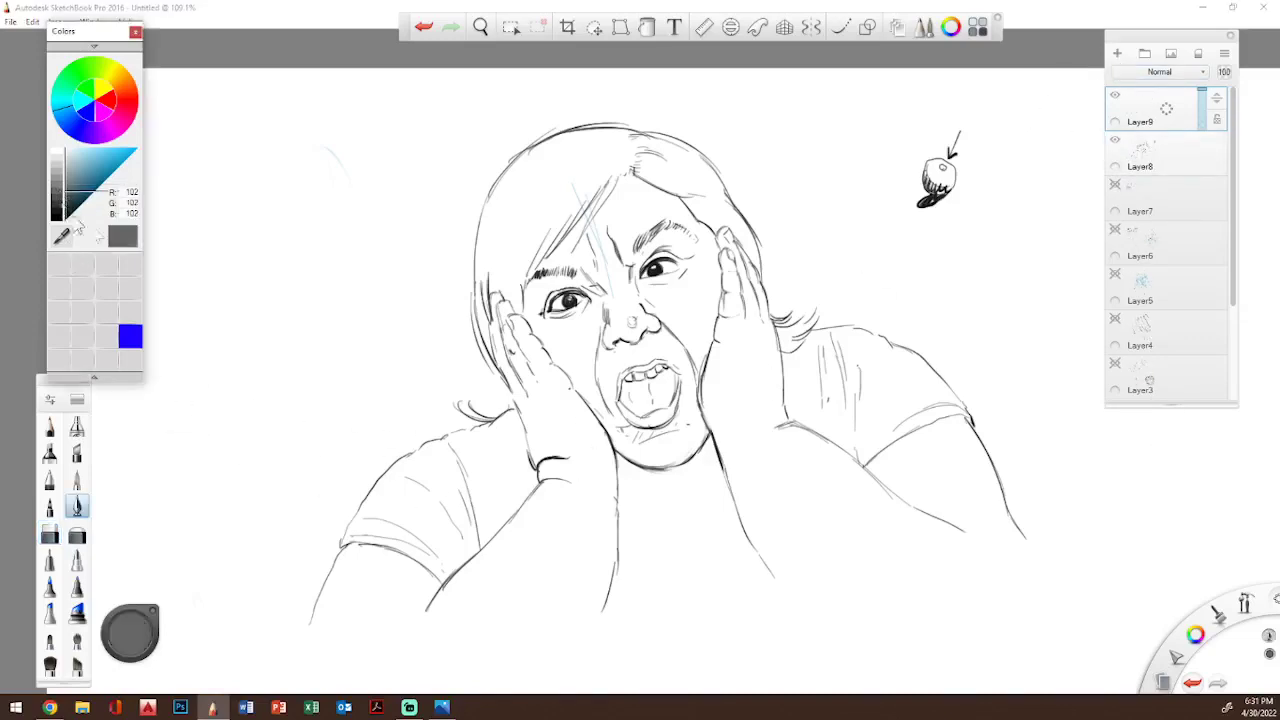
{"action": "left_click", "coordinate": [77, 480]}
{"action": "left_click_drag", "start_coordinate": [182, 216], "coordinate": [180, 272]}
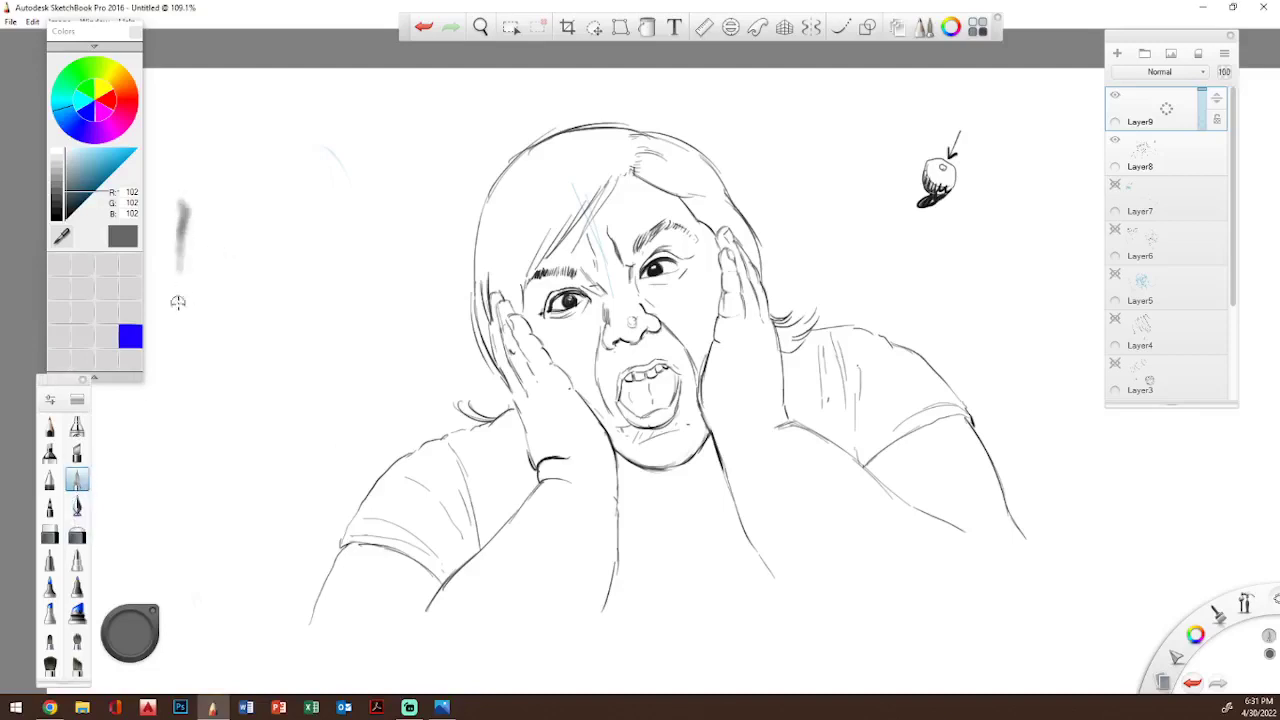
{"action": "left_click", "coordinate": [67, 176]}
{"action": "mouse_move", "coordinate": [202, 155]}
{"action": "left_mouse_down"}
{"action": "mouse_move", "coordinate": [188, 212]}
{"action": "mouse_move", "coordinate": [199, 157]}
{"action": "mouse_move", "coordinate": [200, 188]}
{"action": "mouse_move", "coordinate": [192, 162]}
{"action": "mouse_move", "coordinate": [177, 193]}
{"action": "mouse_move", "coordinate": [203, 158]}
{"action": "mouse_move", "coordinate": [199, 177]}
{"action": "mouse_move", "coordinate": [186, 139]}
{"action": "mouse_move", "coordinate": [177, 178]}
{"action": "mouse_move", "coordinate": [180, 131]}
{"action": "mouse_move", "coordinate": [184, 174]}
{"action": "left_mouse_up"}
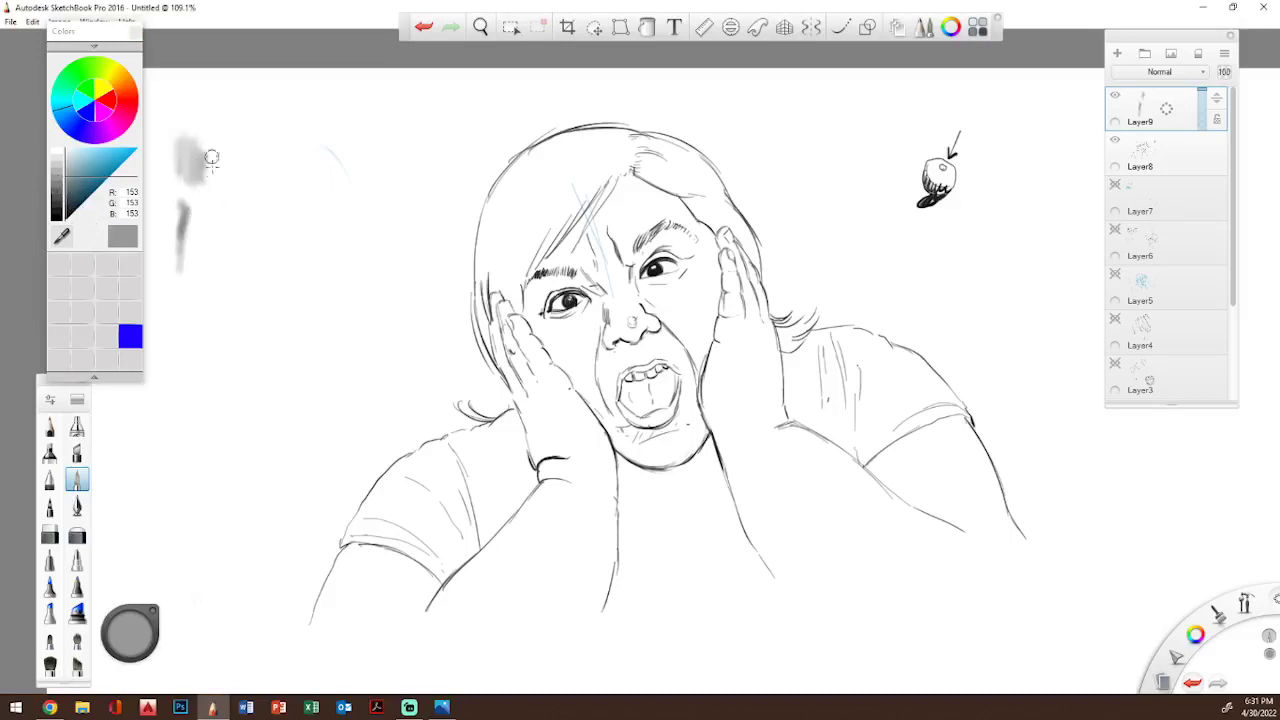
{"action": "mouse_move", "coordinate": [225, 215]}
{"action": "left_mouse_down"}
{"action": "mouse_move", "coordinate": [238, 308]}
{"action": "mouse_move", "coordinate": [218, 285]}
{"action": "mouse_move", "coordinate": [245, 243]}
{"action": "mouse_move", "coordinate": [232, 228]}
{"action": "mouse_move", "coordinate": [249, 261]}
{"action": "mouse_move", "coordinate": [240, 270]}
{"action": "mouse_move", "coordinate": [227, 257]}
{"action": "mouse_move", "coordinate": [253, 316]}
{"action": "left_mouse_up"}
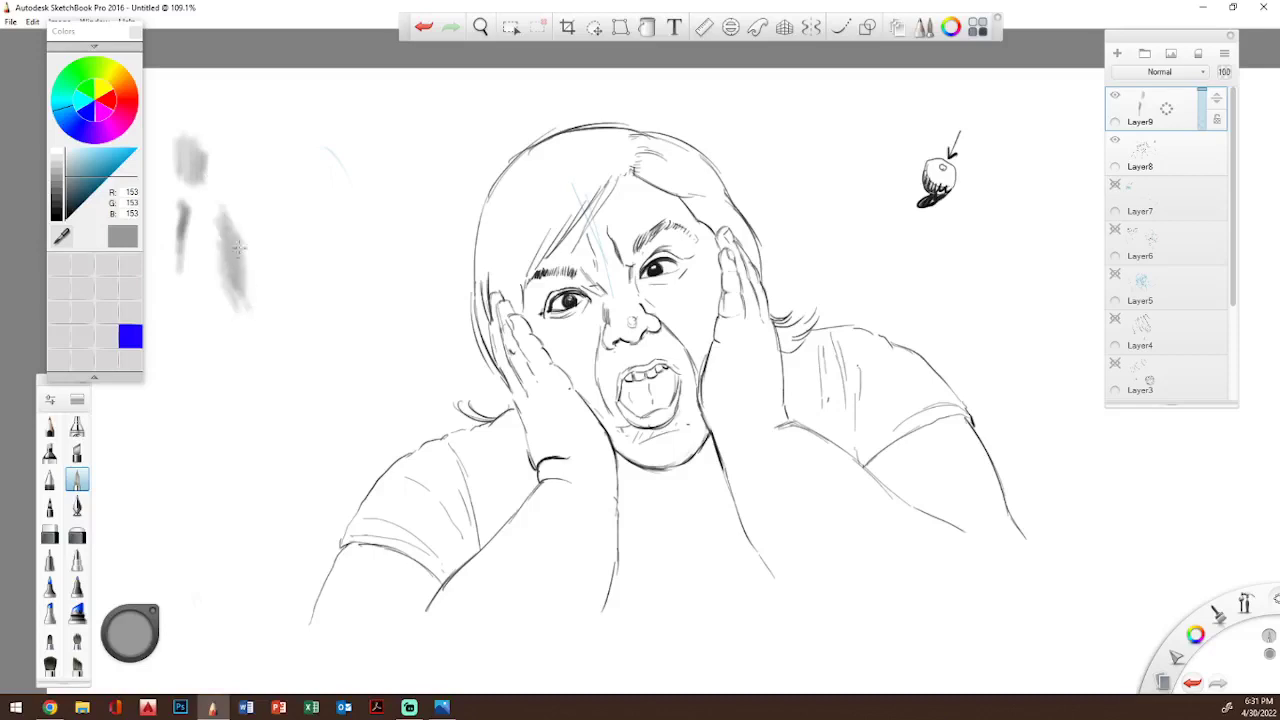
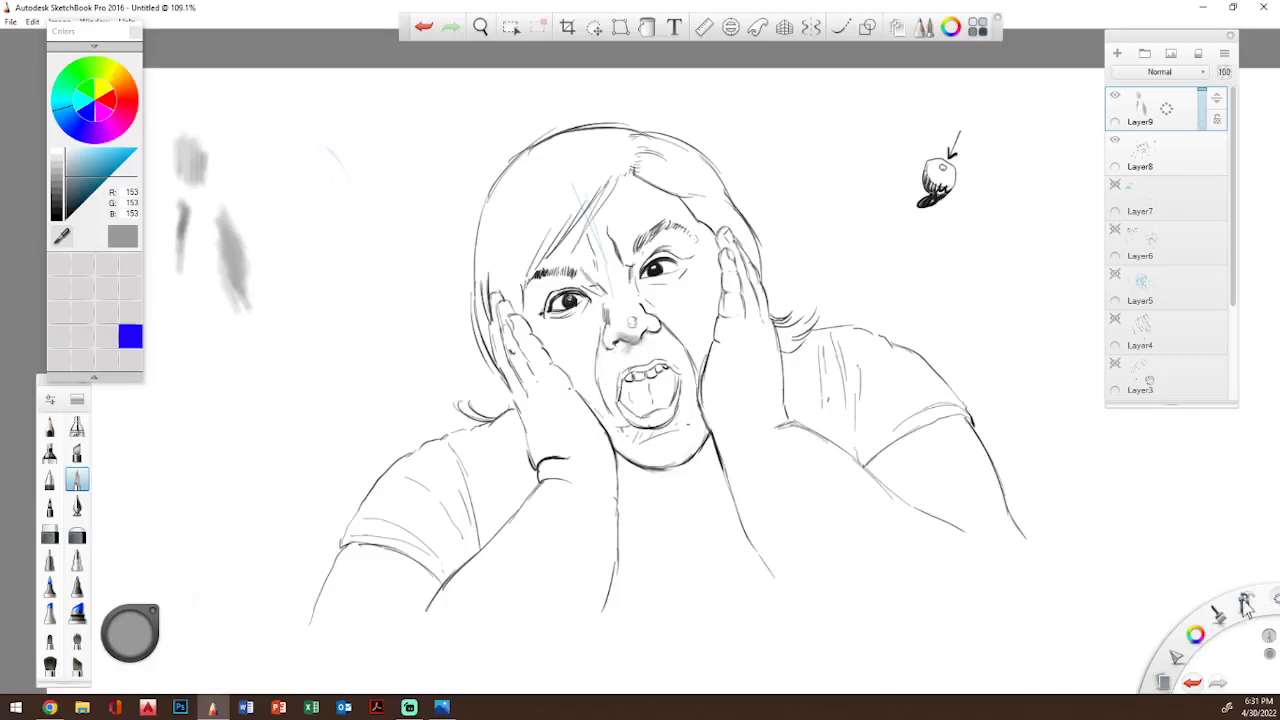
- Shade the underside and shadowed side of the nose and the upper lip area in RGB 153 gray
{"action": "left_click", "coordinate": [1269, 635]}
{"action": "left_click_drag", "start_coordinate": [700, 309], "coordinate": [745, 259]}
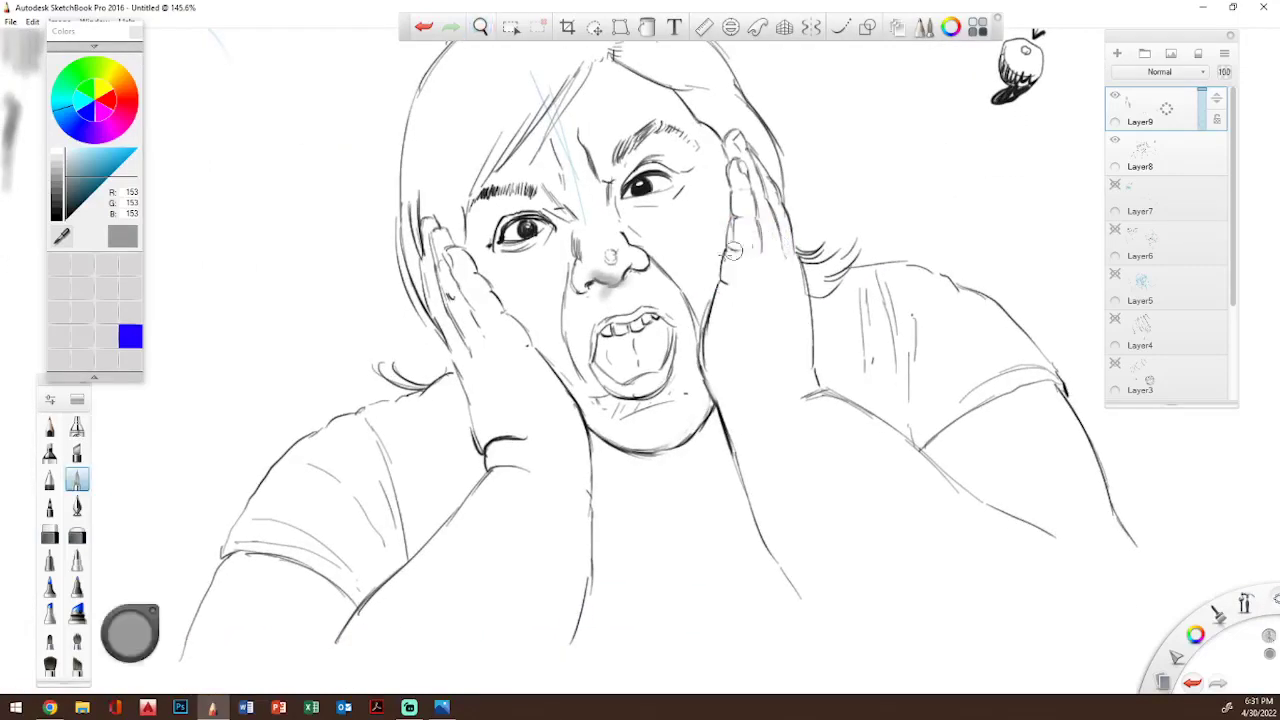
{"action": "left_click_drag", "start_coordinate": [568, 303], "coordinate": [606, 289]}
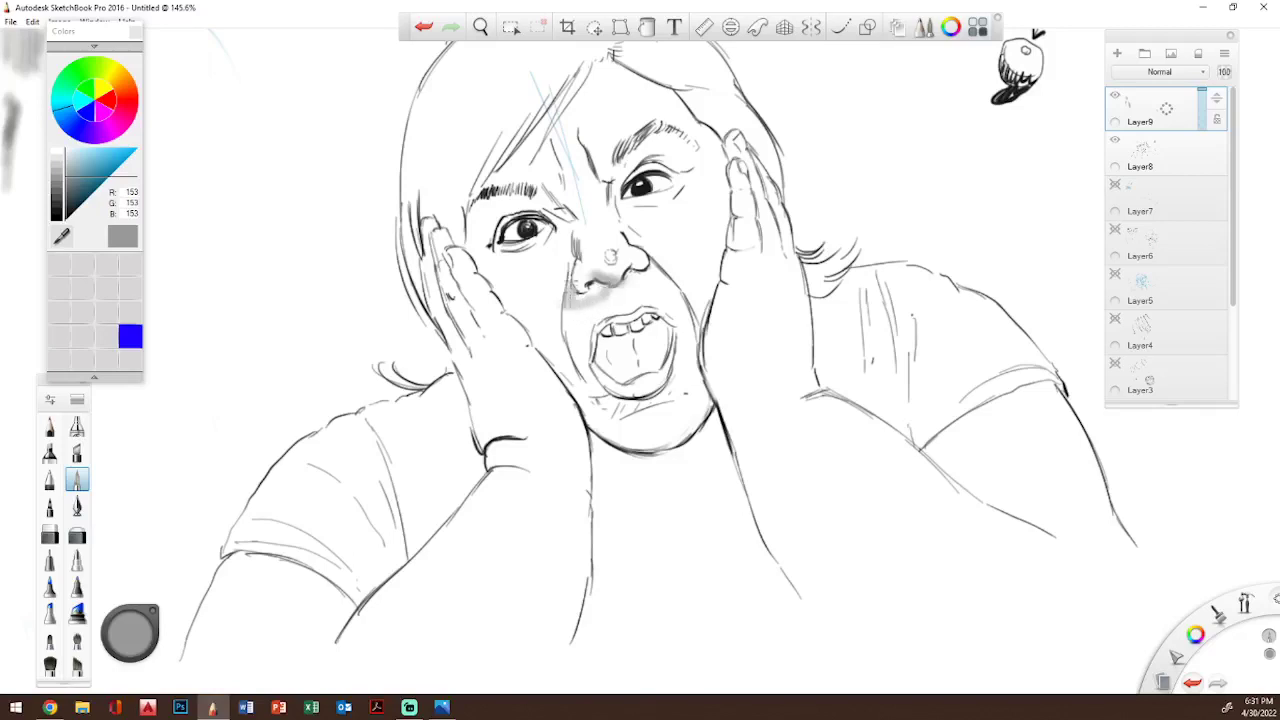
{"action": "left_click_drag", "start_coordinate": [600, 290], "coordinate": [575, 293]}
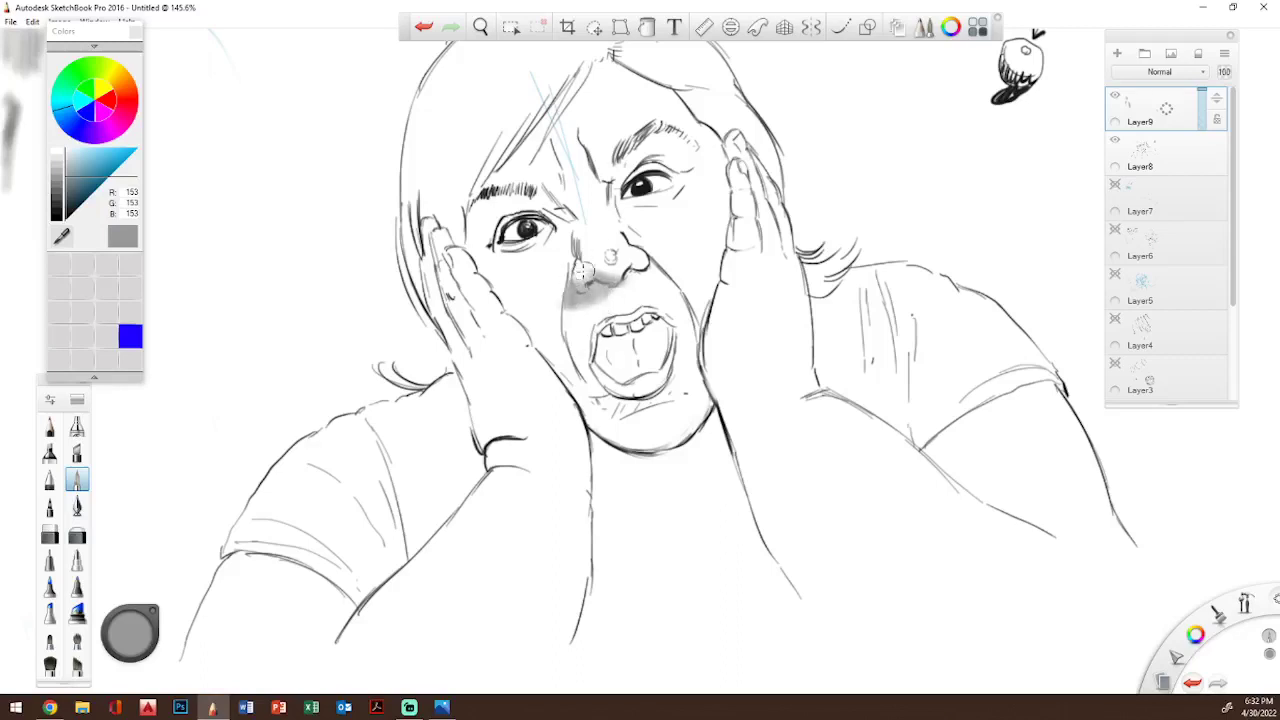
{"action": "mouse_move", "coordinate": [575, 274]}
{"action": "left_mouse_down"}
{"action": "mouse_move", "coordinate": [590, 281]}
{"action": "mouse_move", "coordinate": [584, 267]}
{"action": "mouse_move", "coordinate": [594, 284]}
{"action": "left_mouse_up"}
- Shade the cheek folds on both sides of the mouth and the chin below the lower lip in soft gray
{"action": "left_click_drag", "start_coordinate": [590, 368], "coordinate": [569, 322]}
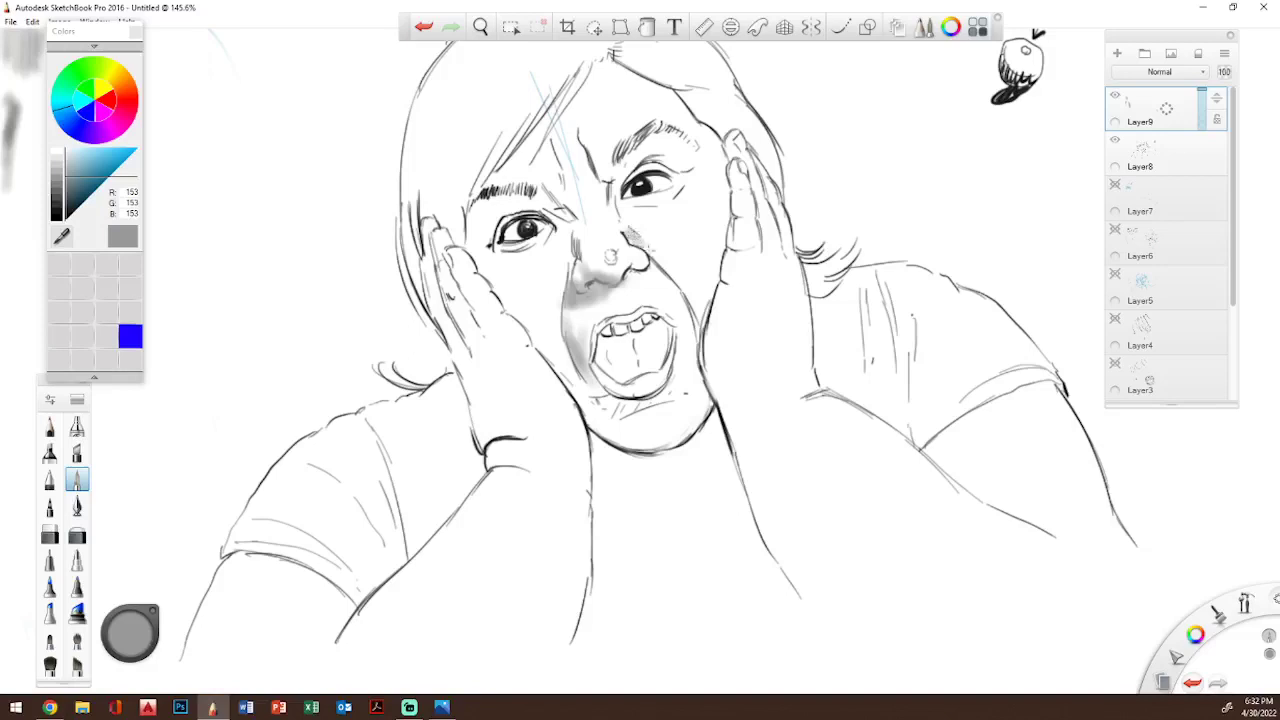
{"action": "mouse_move", "coordinate": [627, 232]}
{"action": "left_mouse_down"}
{"action": "mouse_move", "coordinate": [654, 255]}
{"action": "mouse_move", "coordinate": [646, 291]}
{"action": "left_mouse_up"}
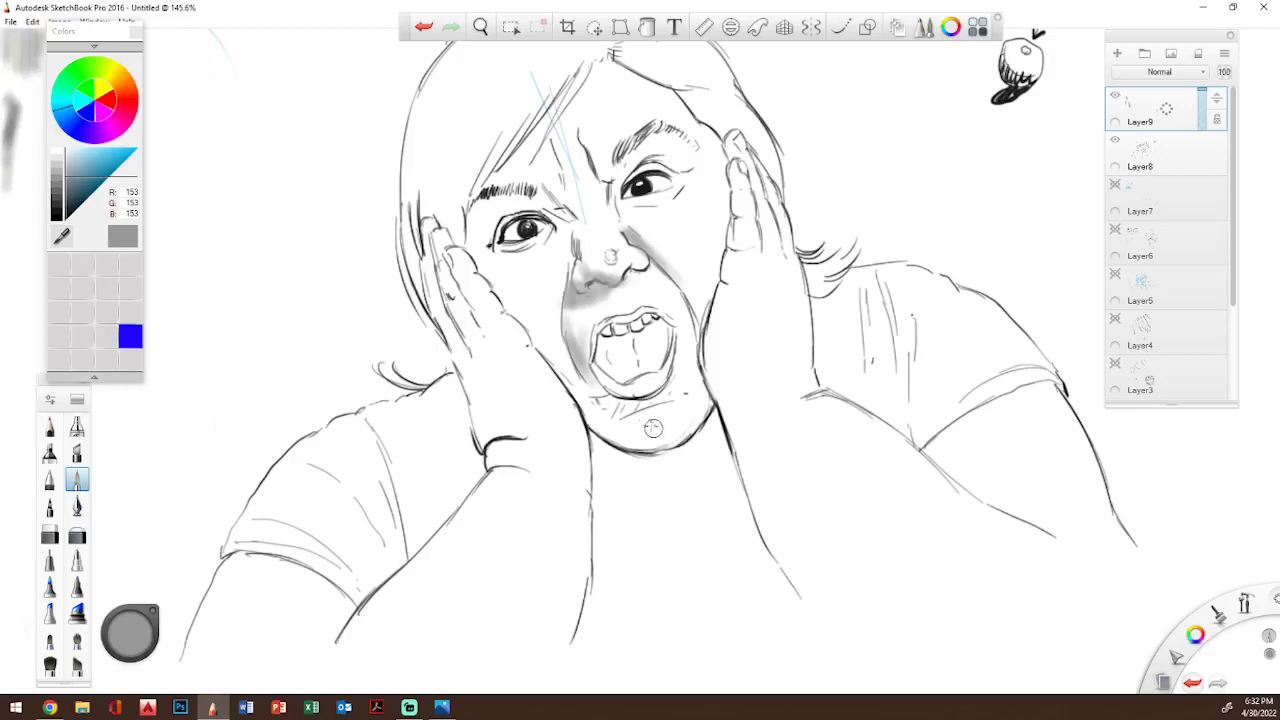
{"action": "mouse_move", "coordinate": [596, 416]}
{"action": "left_mouse_down"}
{"action": "mouse_move", "coordinate": [687, 390]}
{"action": "mouse_move", "coordinate": [655, 389]}
{"action": "mouse_move", "coordinate": [674, 385]}
{"action": "mouse_move", "coordinate": [660, 392]}
{"action": "mouse_move", "coordinate": [677, 359]}
{"action": "mouse_move", "coordinate": [670, 385]}
{"action": "mouse_move", "coordinate": [698, 359]}
{"action": "mouse_move", "coordinate": [704, 400]}
{"action": "left_mouse_up"}
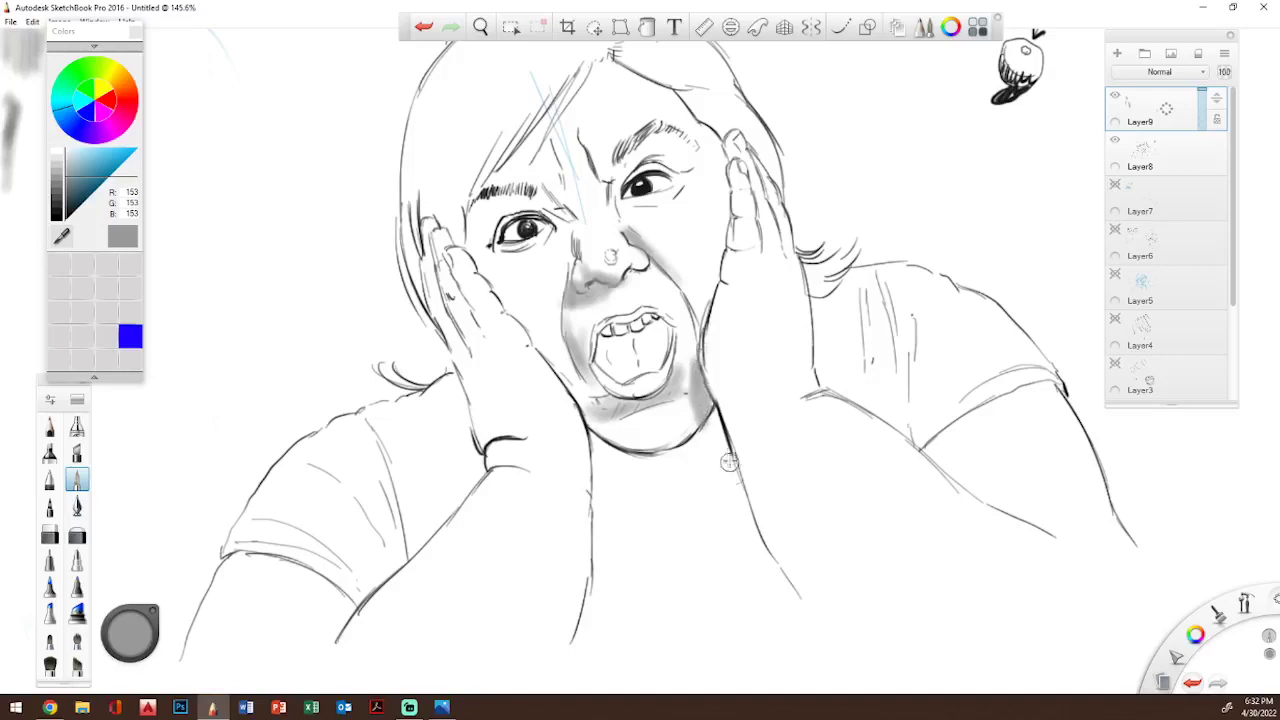
- Undo the last shading strokes beside the jaw, then deepen the gray under the nose and along the adjoining cheek fold
{"action": "left_click", "coordinate": [421, 27]}
{"action": "left_click", "coordinate": [421, 27]}
{"action": "left_click", "coordinate": [421, 27]}
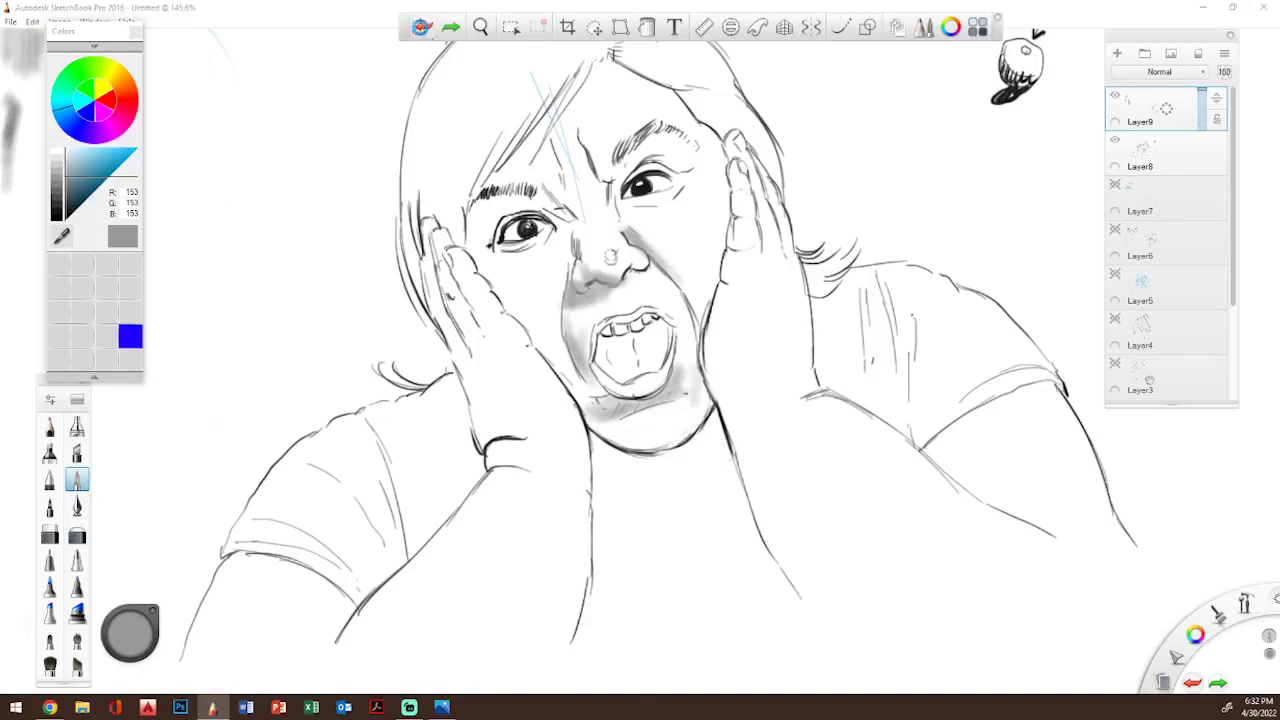
{"action": "left_click", "coordinate": [421, 27]}
{"action": "left_click_drag", "start_coordinate": [602, 298], "coordinate": [614, 284]}
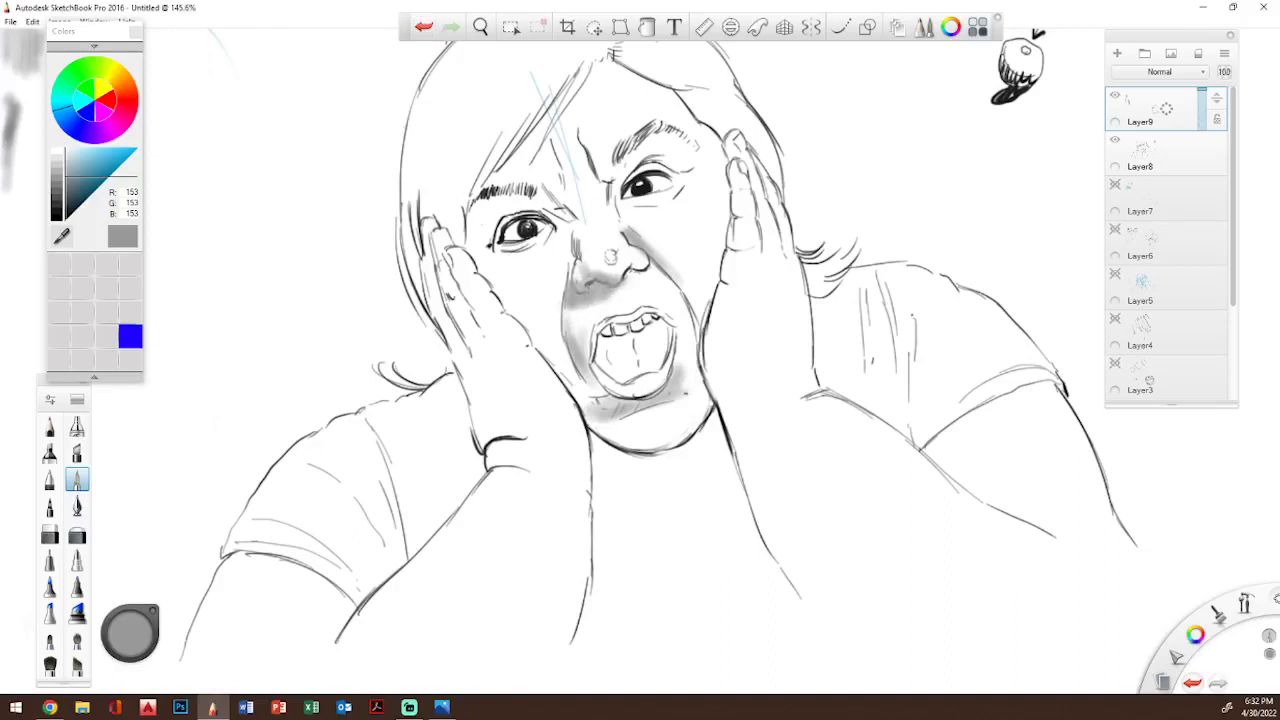
{"action": "mouse_move", "coordinate": [668, 272]}
{"action": "left_mouse_down"}
{"action": "mouse_move", "coordinate": [692, 315]}
{"action": "mouse_move", "coordinate": [681, 333]}
{"action": "left_mouse_up"}
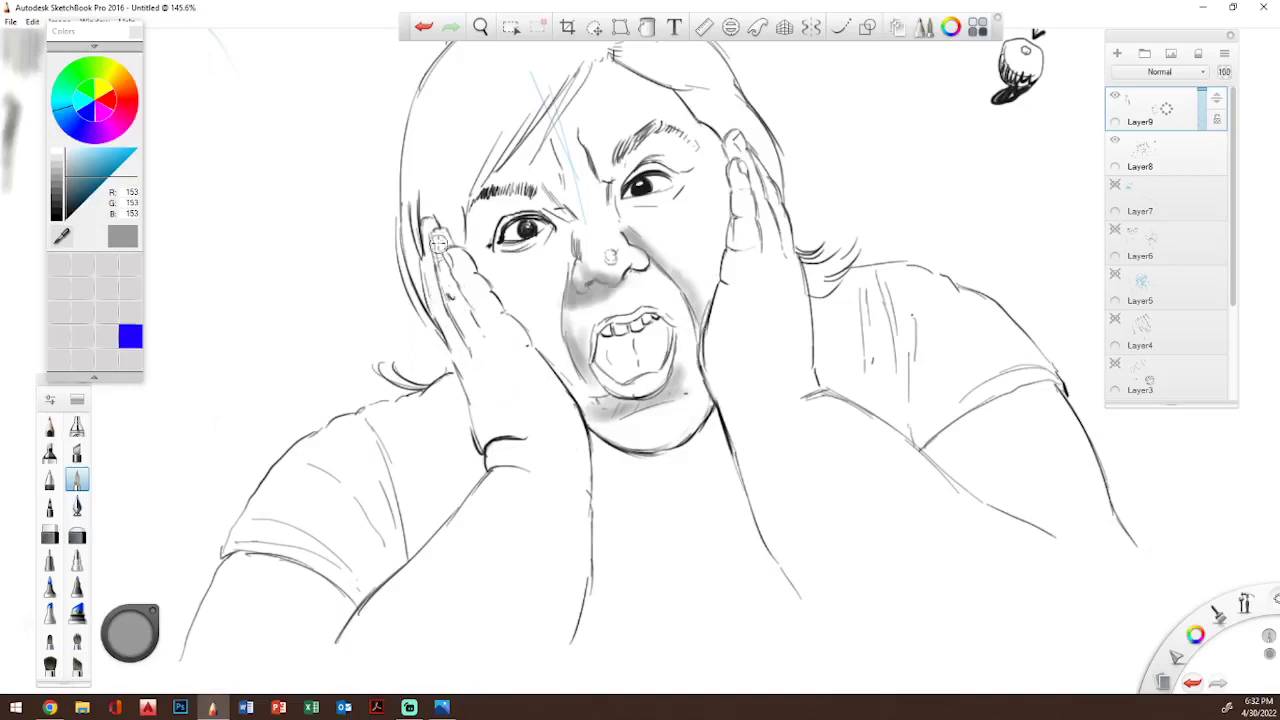
- Shade the fingers and outer palm of the hand on the viewer's left in gray down to the wrist
{"action": "mouse_move", "coordinate": [434, 242]}
{"action": "left_mouse_down"}
{"action": "mouse_move", "coordinate": [472, 338]}
{"action": "mouse_move", "coordinate": [448, 300]}
{"action": "mouse_move", "coordinate": [413, 300]}
{"action": "left_mouse_up"}
{"action": "mouse_move", "coordinate": [426, 226]}
{"action": "left_mouse_down"}
{"action": "mouse_move", "coordinate": [429, 305]}
{"action": "mouse_move", "coordinate": [462, 362]}
{"action": "mouse_move", "coordinate": [446, 325]}
{"action": "left_mouse_up"}
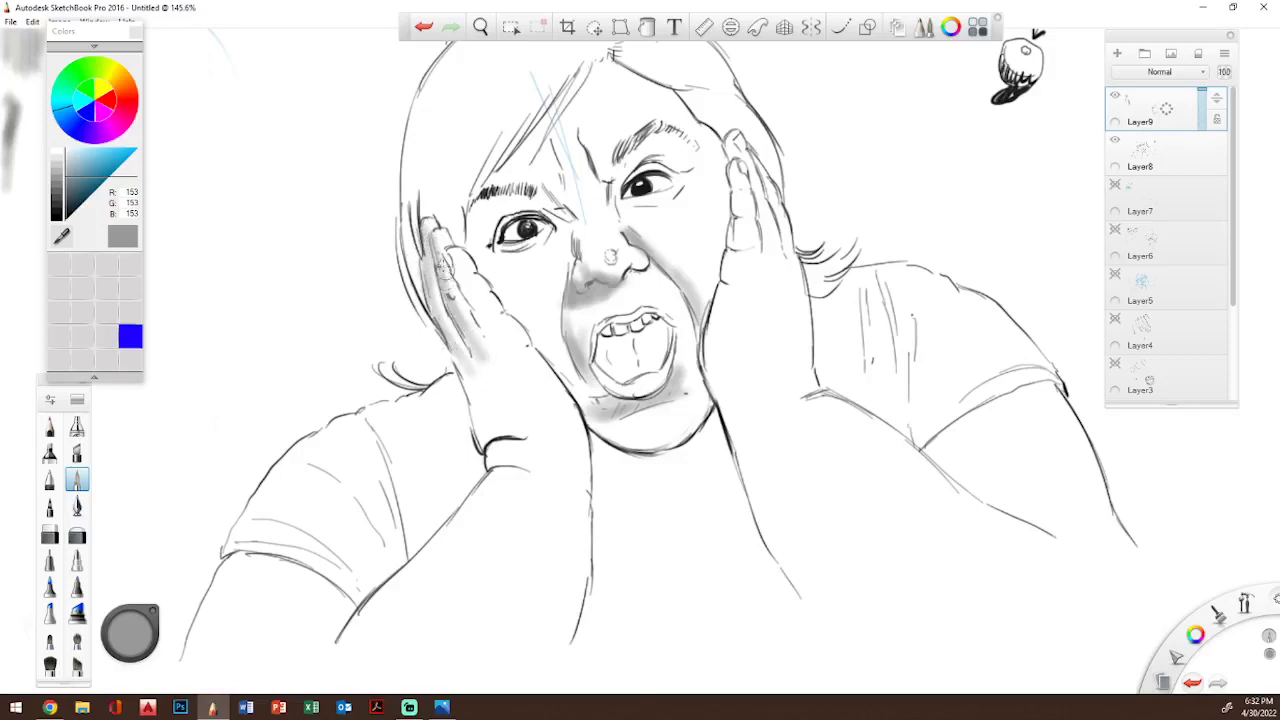
{"action": "mouse_move", "coordinate": [446, 268]}
{"action": "left_mouse_down"}
{"action": "mouse_move", "coordinate": [476, 292]}
{"action": "mouse_move", "coordinate": [452, 259]}
{"action": "mouse_move", "coordinate": [476, 322]}
{"action": "mouse_move", "coordinate": [478, 300]}
{"action": "mouse_move", "coordinate": [449, 396]}
{"action": "mouse_move", "coordinate": [466, 349]}
{"action": "mouse_move", "coordinate": [465, 365]}
{"action": "mouse_move", "coordinate": [473, 341]}
{"action": "mouse_move", "coordinate": [493, 337]}
{"action": "mouse_move", "coordinate": [504, 346]}
{"action": "mouse_move", "coordinate": [490, 414]}
{"action": "mouse_move", "coordinate": [471, 432]}
{"action": "mouse_move", "coordinate": [478, 396]}
{"action": "mouse_move", "coordinate": [490, 423]}
{"action": "mouse_move", "coordinate": [498, 398]}
{"action": "mouse_move", "coordinate": [515, 432]}
{"action": "left_mouse_up"}
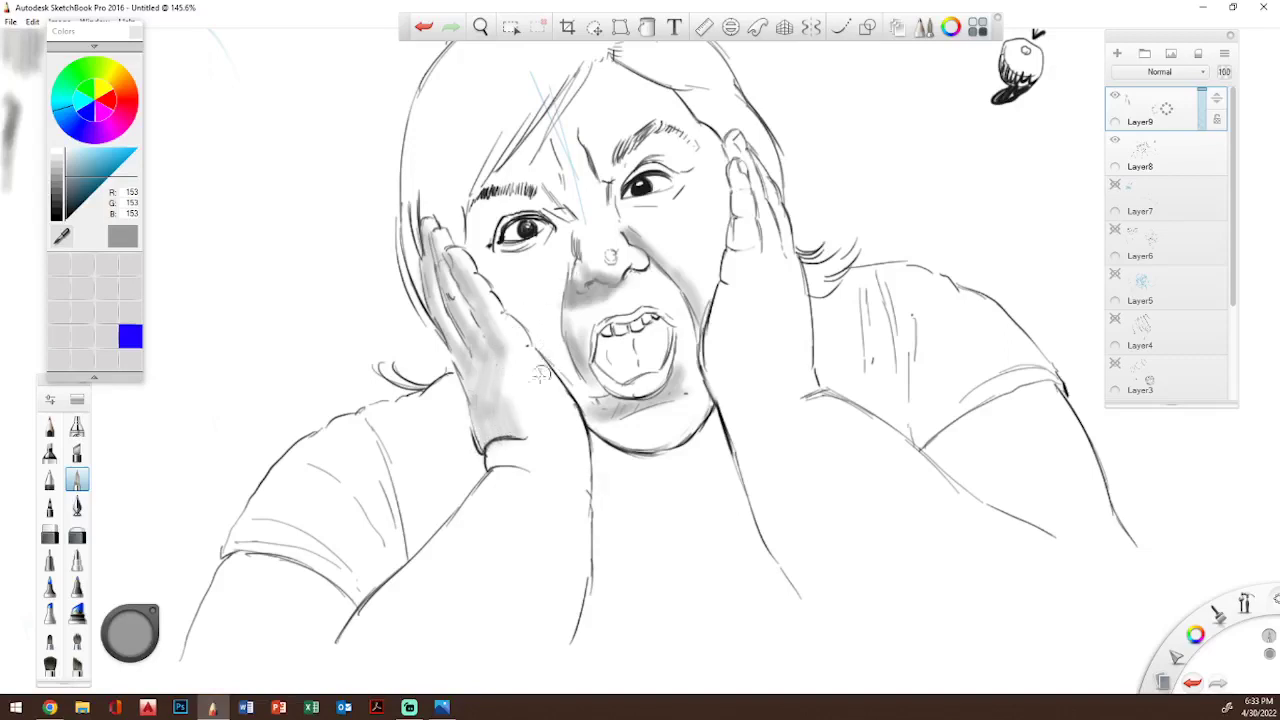
- Extend the gray over the heel of the hand on the viewer's left and shade the neck below the chin
{"action": "mouse_move", "coordinate": [508, 386]}
{"action": "left_mouse_down"}
{"action": "mouse_move", "coordinate": [497, 368]}
{"action": "mouse_move", "coordinate": [525, 425]}
{"action": "left_mouse_up"}
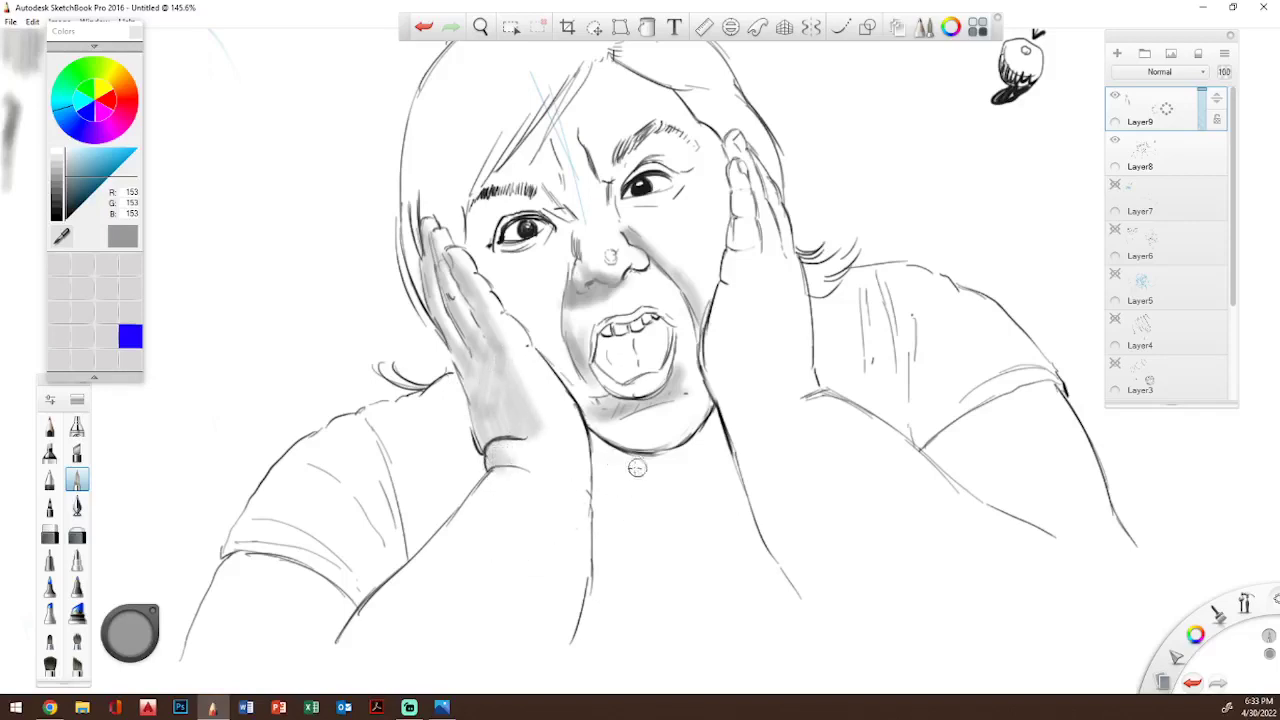
{"action": "left_click_drag", "start_coordinate": [607, 446], "coordinate": [680, 528]}
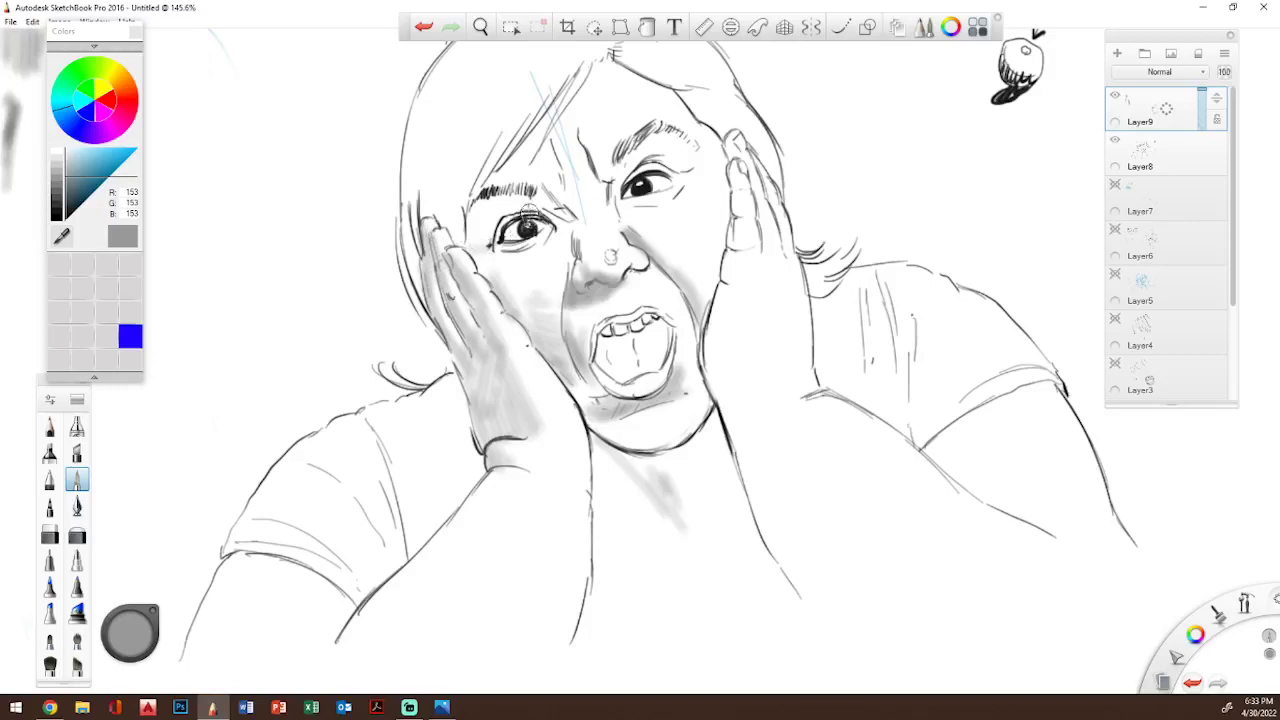
- Shade the skin around both eyes and brows and the forehead along the hairline on the viewer's right in soft gray
{"action": "mouse_move", "coordinate": [463, 229]}
{"action": "left_mouse_down"}
{"action": "mouse_move", "coordinate": [538, 205]}
{"action": "mouse_move", "coordinate": [518, 203]}
{"action": "mouse_move", "coordinate": [520, 228]}
{"action": "mouse_move", "coordinate": [482, 200]}
{"action": "mouse_move", "coordinate": [530, 182]}
{"action": "mouse_move", "coordinate": [583, 230]}
{"action": "mouse_move", "coordinate": [516, 176]}
{"action": "left_mouse_up"}
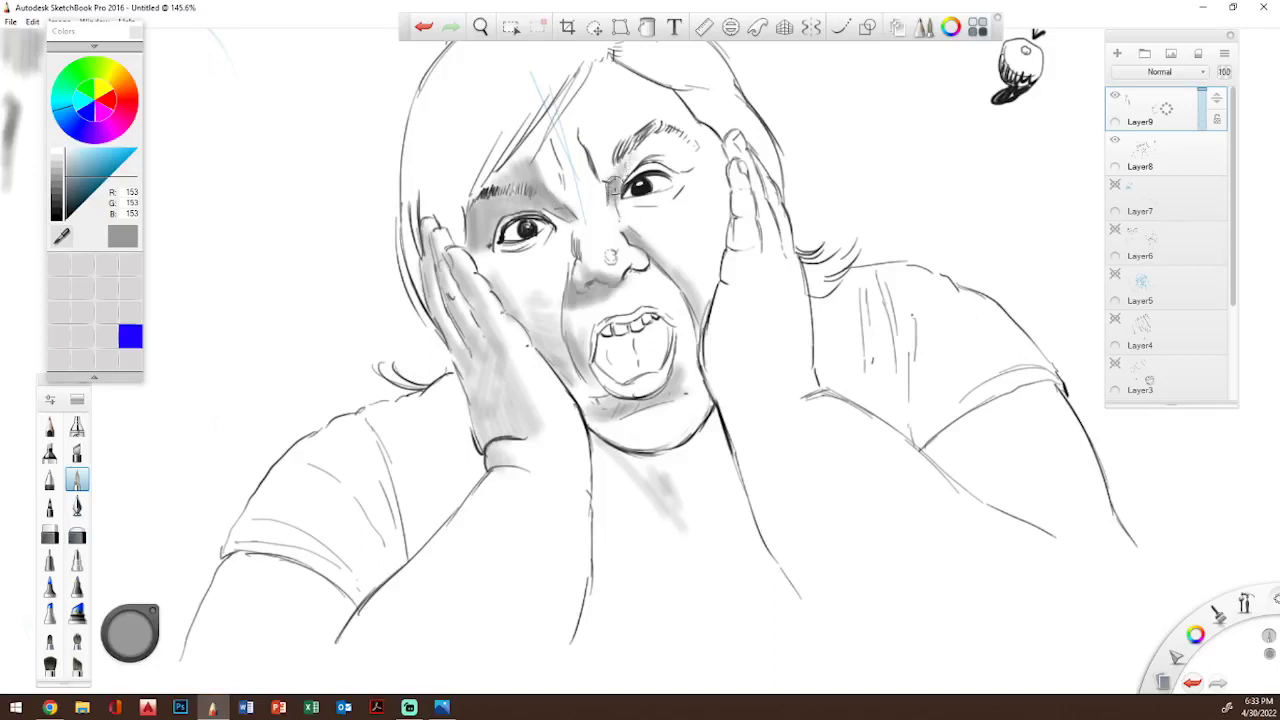
{"action": "mouse_move", "coordinate": [625, 174]}
{"action": "left_mouse_down"}
{"action": "mouse_move", "coordinate": [619, 206]}
{"action": "mouse_move", "coordinate": [665, 218]}
{"action": "mouse_move", "coordinate": [640, 193]}
{"action": "mouse_move", "coordinate": [681, 185]}
{"action": "mouse_move", "coordinate": [690, 150]}
{"action": "mouse_move", "coordinate": [654, 153]}
{"action": "mouse_move", "coordinate": [688, 155]}
{"action": "left_mouse_up"}
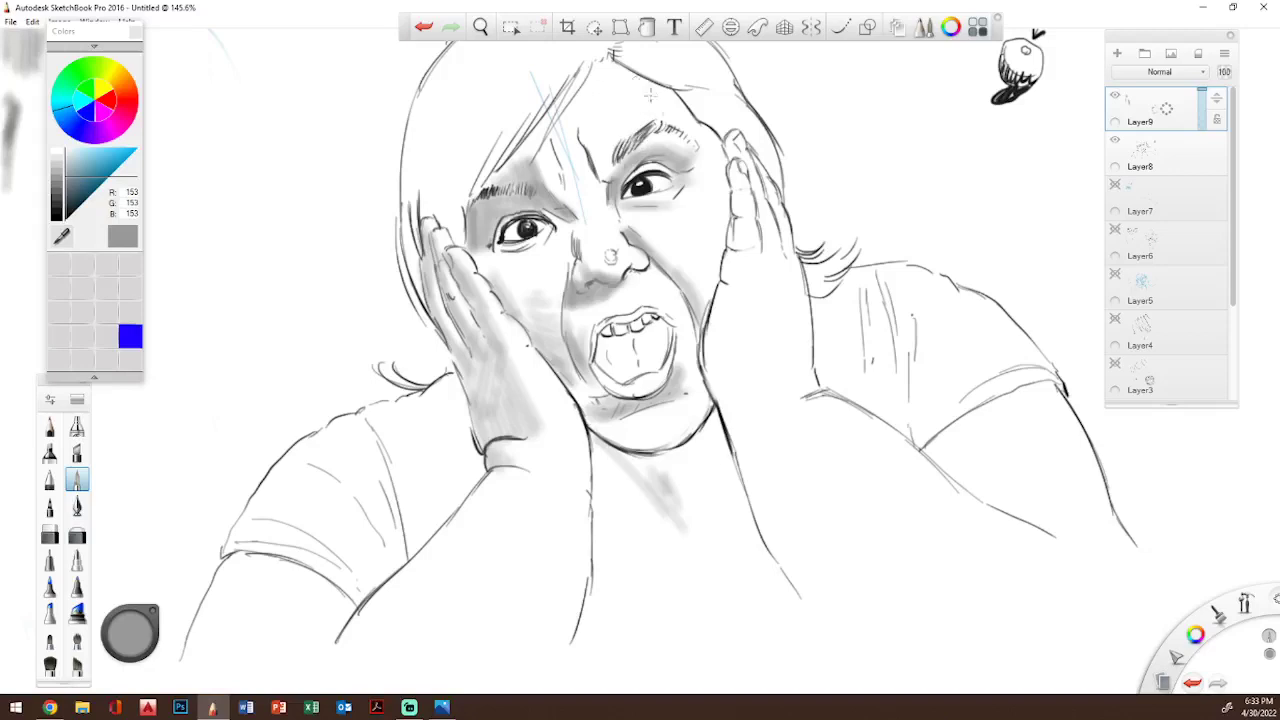
{"action": "left_click_drag", "start_coordinate": [645, 112], "coordinate": [676, 86]}
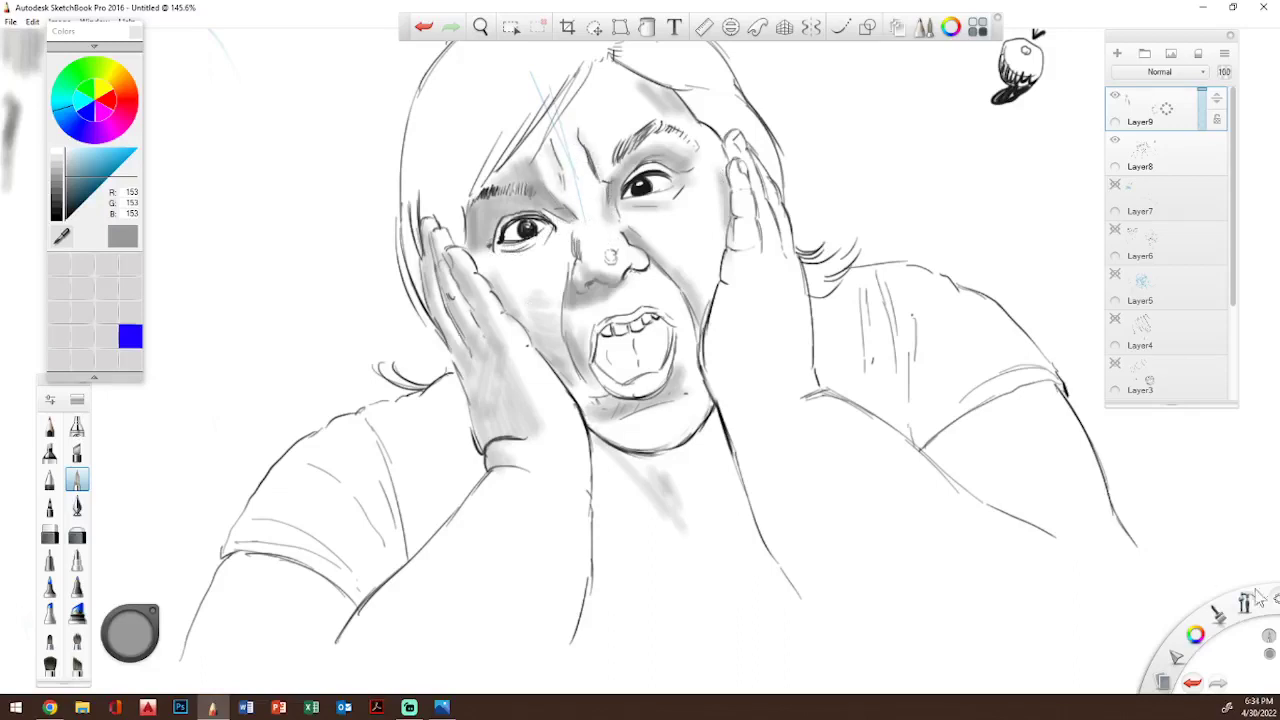
- Shade the back and palm area of the hand on the viewer's right in soft gray down toward the wrist
{"action": "key", "text": "space"}
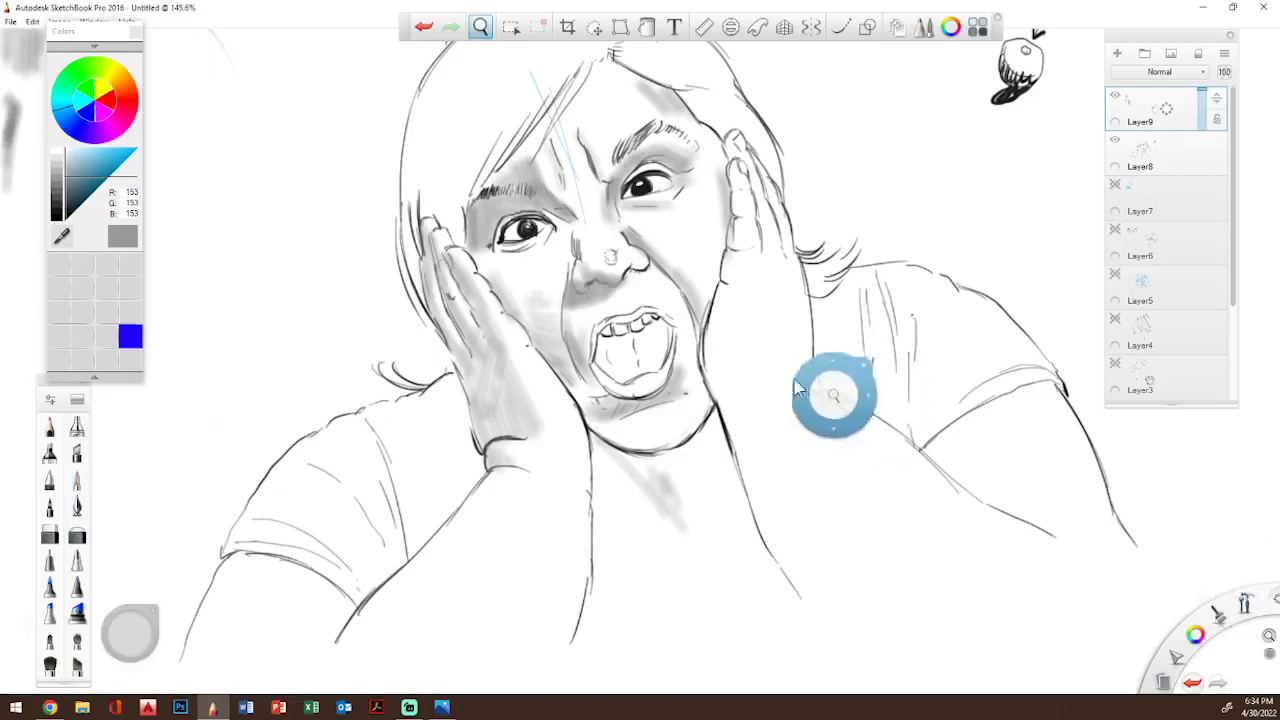
{"action": "left_click_drag", "start_coordinate": [824, 388], "coordinate": [816, 414]}
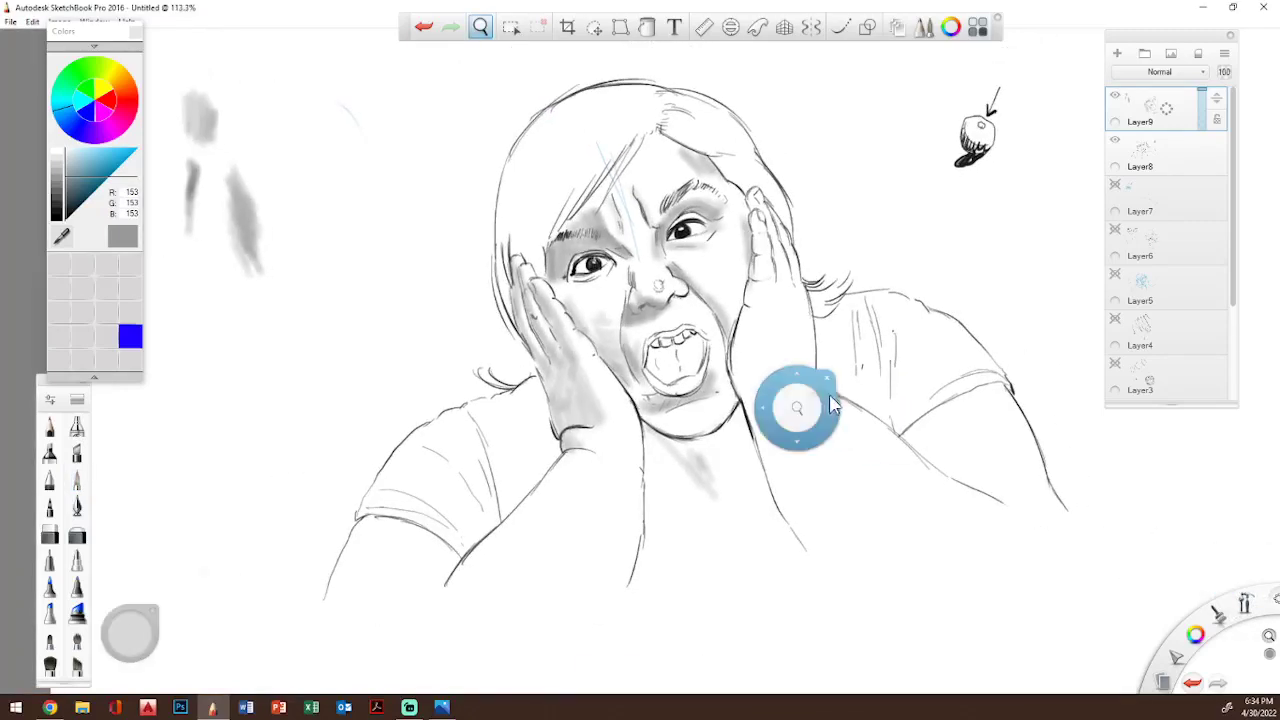
{"action": "left_click", "coordinate": [827, 379]}
{"action": "mouse_move", "coordinate": [775, 320]}
{"action": "left_mouse_down"}
{"action": "mouse_move", "coordinate": [774, 289]}
{"action": "mouse_move", "coordinate": [778, 340]}
{"action": "mouse_move", "coordinate": [770, 242]}
{"action": "mouse_move", "coordinate": [777, 339]}
{"action": "mouse_move", "coordinate": [751, 291]}
{"action": "mouse_move", "coordinate": [772, 224]}
{"action": "mouse_move", "coordinate": [802, 316]}
{"action": "mouse_move", "coordinate": [758, 382]}
{"action": "mouse_move", "coordinate": [764, 404]}
{"action": "mouse_move", "coordinate": [777, 370]}
{"action": "mouse_move", "coordinate": [784, 422]}
{"action": "left_mouse_up"}
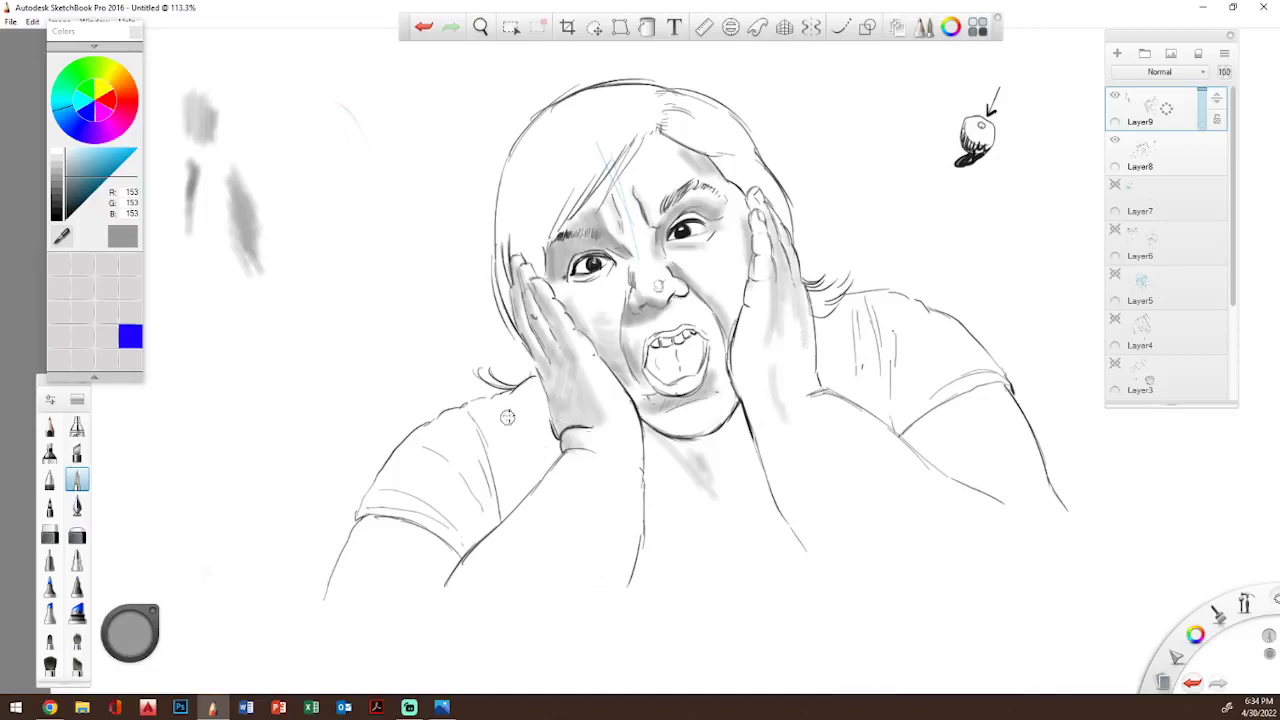
- Shade the area under the hair tips beside the hand and the upper arm below the sleeve on the viewer's left
{"action": "left_click_drag", "start_coordinate": [521, 405], "coordinate": [538, 388]}
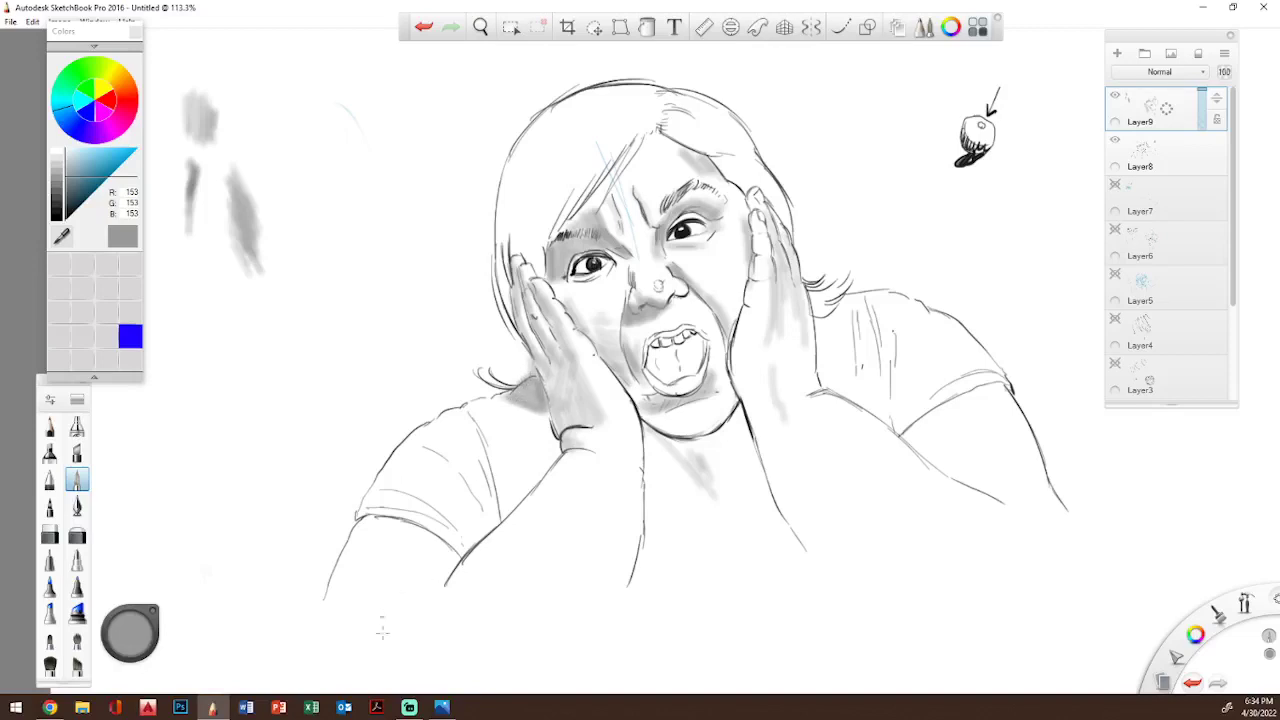
{"action": "left_click_drag", "start_coordinate": [329, 598], "coordinate": [366, 509]}
{"action": "mouse_move", "coordinate": [340, 576]}
{"action": "left_mouse_down"}
{"action": "mouse_move", "coordinate": [365, 522]}
{"action": "mouse_move", "coordinate": [341, 596]}
{"action": "mouse_move", "coordinate": [376, 509]}
{"action": "mouse_move", "coordinate": [349, 591]}
{"action": "mouse_move", "coordinate": [386, 535]}
{"action": "mouse_move", "coordinate": [386, 573]}
{"action": "mouse_move", "coordinate": [397, 542]}
{"action": "left_mouse_up"}
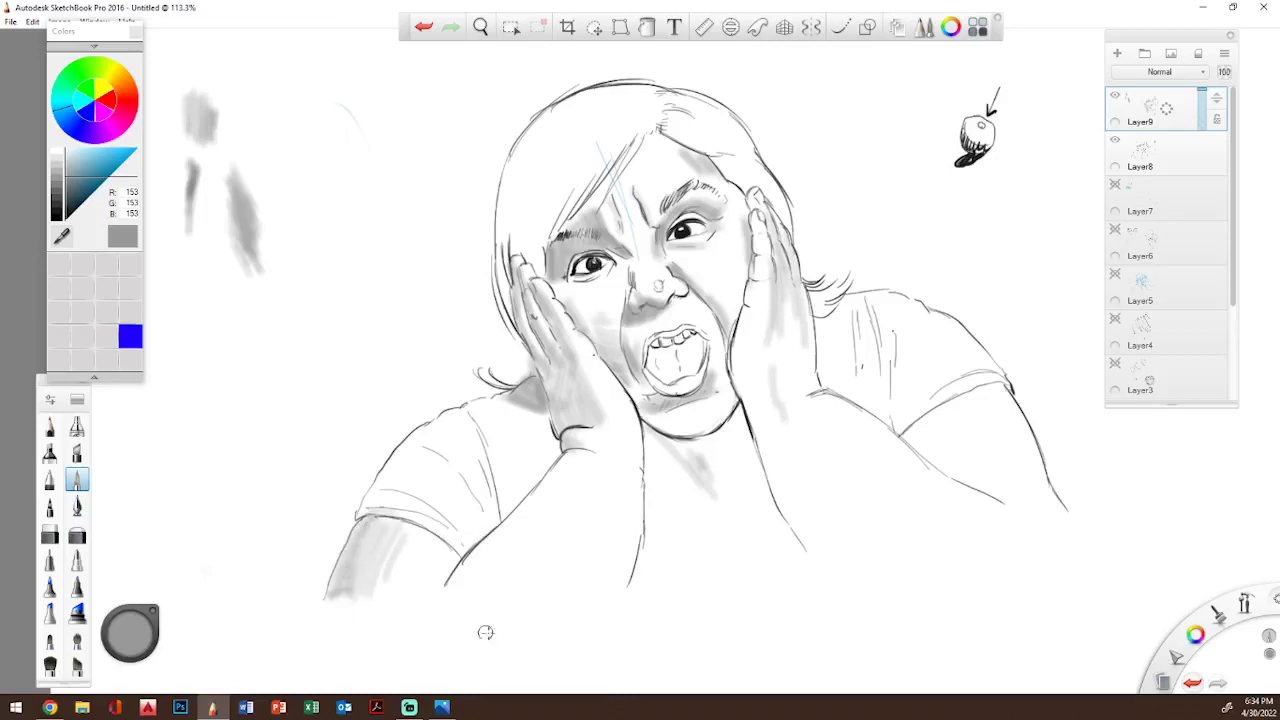
- Shade the forearm on the viewer's left with long gray strokes along its outer edge from the elbow up to the wrist
{"action": "left_click_drag", "start_coordinate": [456, 585], "coordinate": [501, 515]}
{"action": "left_click_drag", "start_coordinate": [465, 568], "coordinate": [510, 519]}
{"action": "left_click_drag", "start_coordinate": [474, 561], "coordinate": [566, 452]}
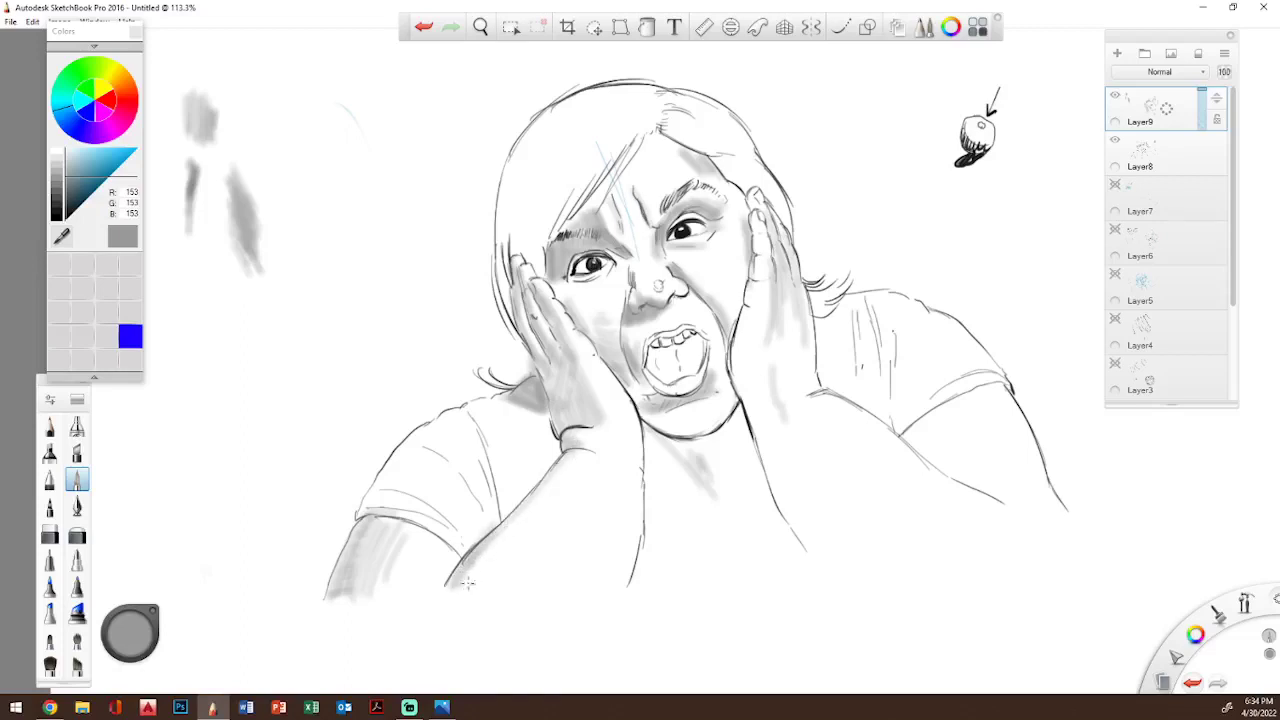
{"action": "left_click_drag", "start_coordinate": [467, 583], "coordinate": [576, 451]}
{"action": "left_click_drag", "start_coordinate": [474, 589], "coordinate": [578, 454]}
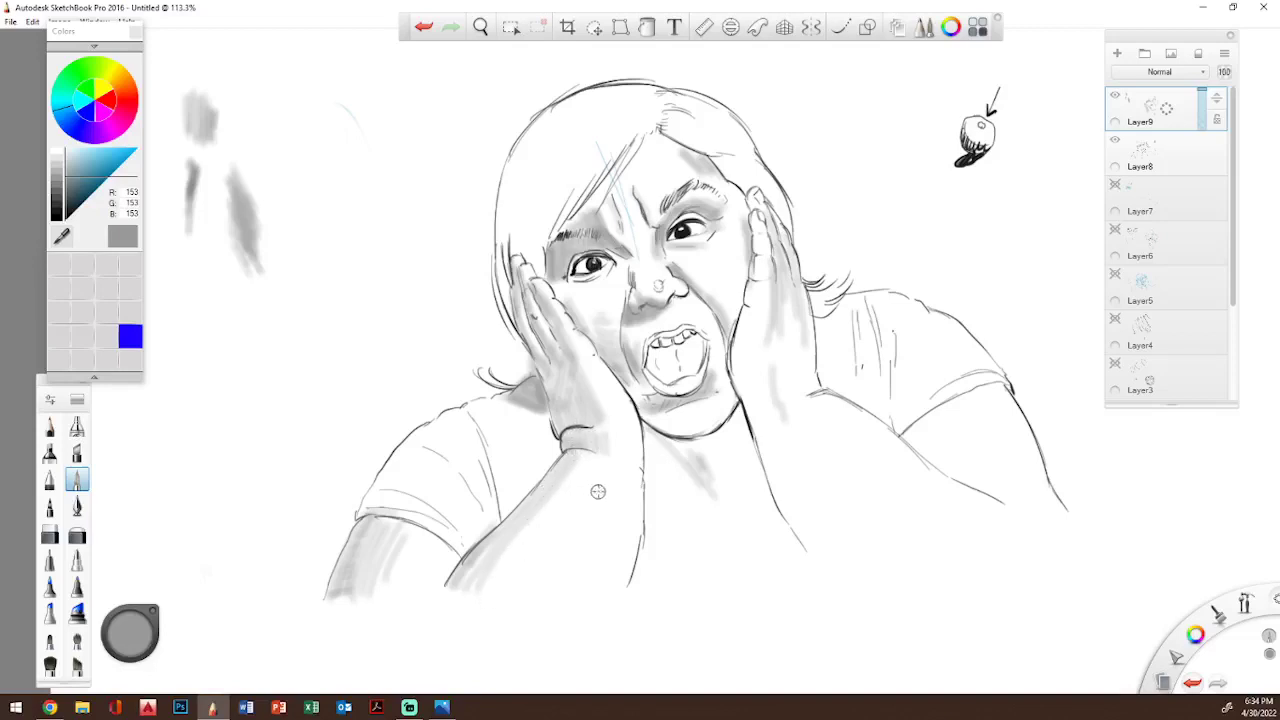
{"action": "mouse_move", "coordinate": [602, 474]}
{"action": "left_mouse_down"}
{"action": "mouse_move", "coordinate": [583, 458]}
{"action": "mouse_move", "coordinate": [569, 488]}
{"action": "left_mouse_up"}
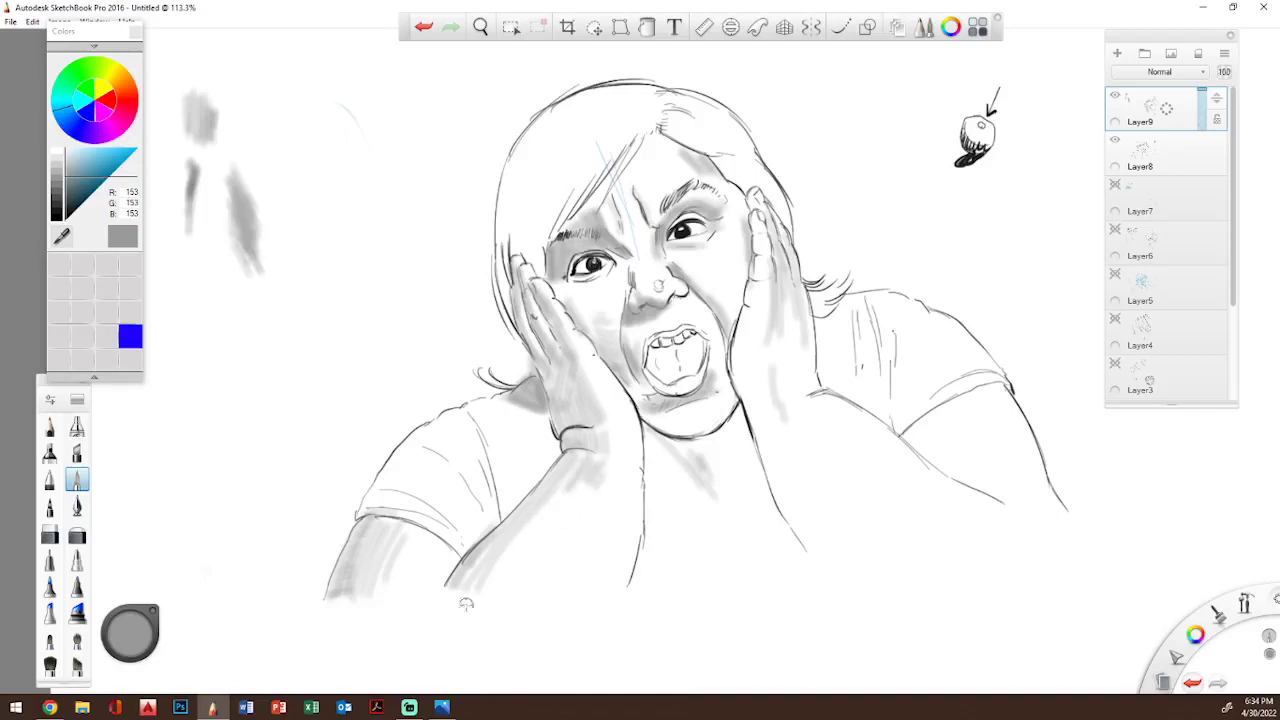
{"action": "mouse_move", "coordinate": [489, 584]}
{"action": "left_mouse_down"}
{"action": "mouse_move", "coordinate": [550, 493]}
{"action": "mouse_move", "coordinate": [497, 585]}
{"action": "mouse_move", "coordinate": [577, 485]}
{"action": "mouse_move", "coordinate": [525, 566]}
{"action": "mouse_move", "coordinate": [574, 500]}
{"action": "left_mouse_up"}
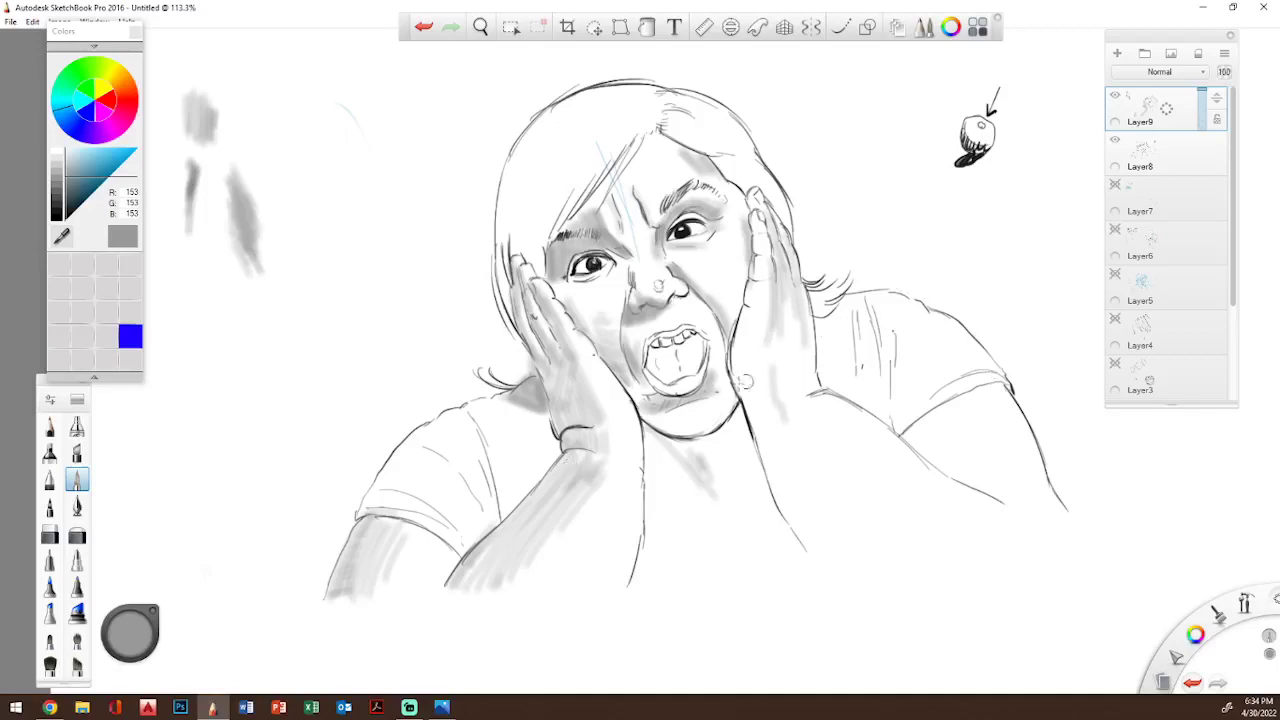
- Shade the inner edge of the forearm on the viewer's right, the adjoining side of the neck and the chin
{"action": "mouse_move", "coordinate": [746, 398]}
{"action": "left_mouse_down"}
{"action": "mouse_move", "coordinate": [790, 500]}
{"action": "mouse_move", "coordinate": [754, 505]}
{"action": "left_mouse_up"}
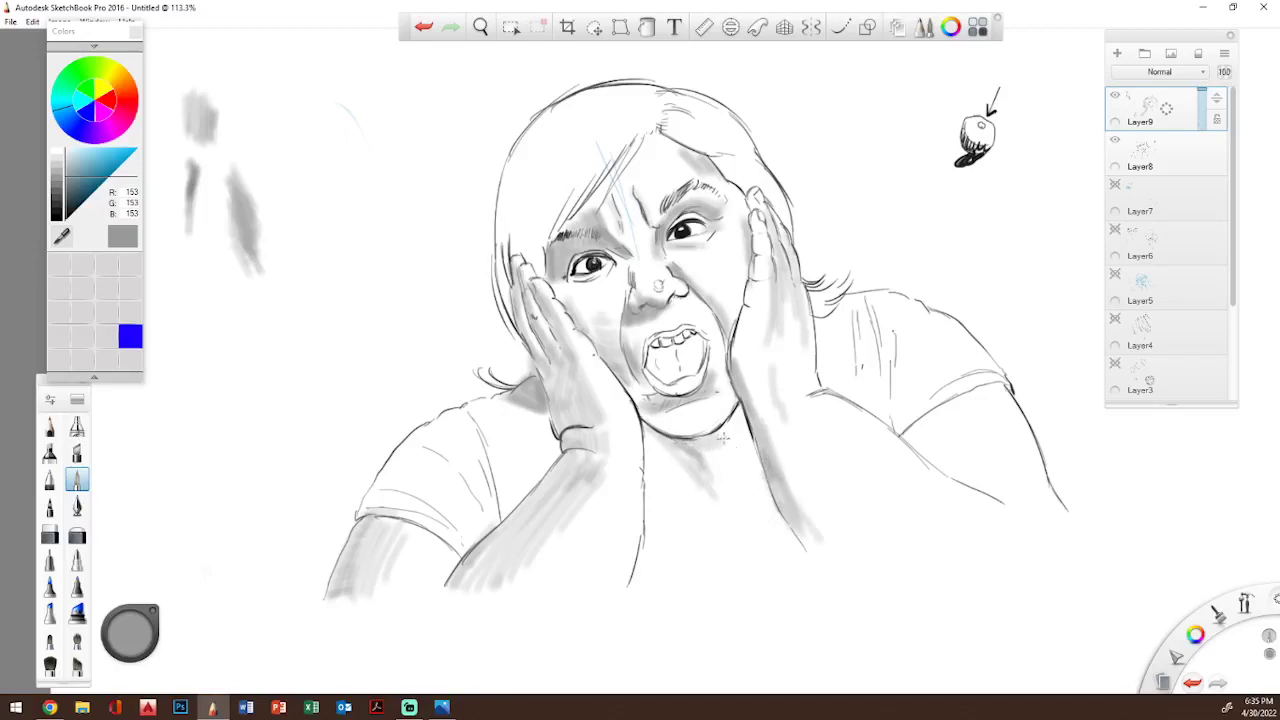
{"action": "left_click_drag", "start_coordinate": [726, 432], "coordinate": [745, 515]}
{"action": "mouse_move", "coordinate": [716, 438]}
{"action": "left_mouse_down"}
{"action": "mouse_move", "coordinate": [737, 476]}
{"action": "mouse_move", "coordinate": [757, 465]}
{"action": "mouse_move", "coordinate": [762, 532]}
{"action": "left_mouse_up"}
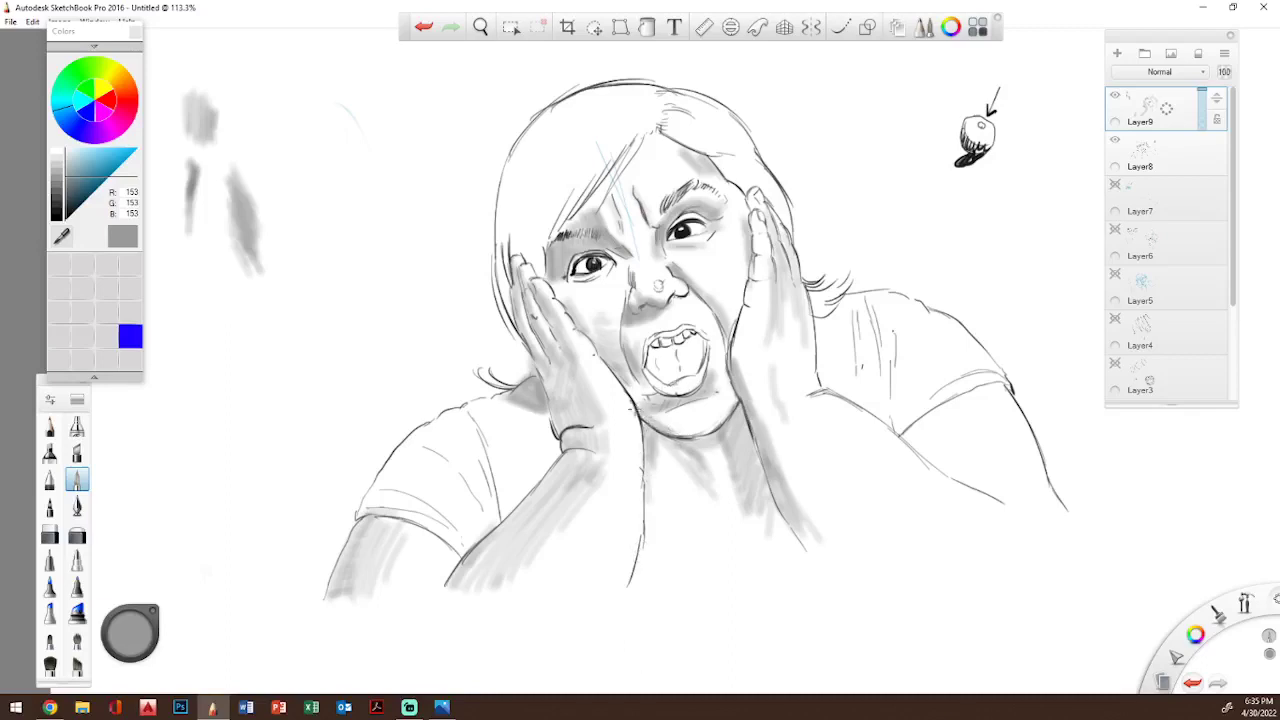
{"action": "mouse_move", "coordinate": [648, 407]}
{"action": "left_mouse_down"}
{"action": "mouse_move", "coordinate": [676, 424]}
{"action": "mouse_move", "coordinate": [701, 415]}
{"action": "mouse_move", "coordinate": [719, 382]}
{"action": "left_mouse_up"}
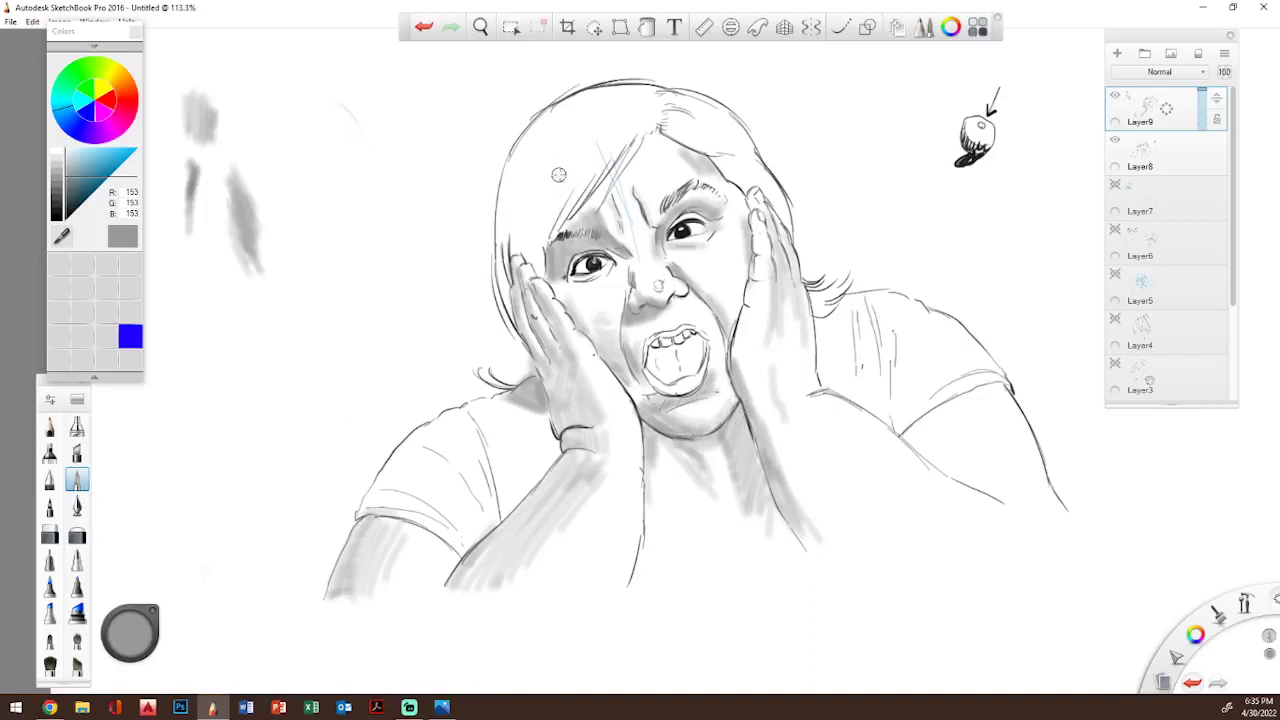
- Shade the hair on the viewer's left from crown to hand, adding light gray strokes to the opposite hair and under the eye
{"action": "left_click_drag", "start_coordinate": [555, 230], "coordinate": [610, 152]}
{"action": "mouse_move", "coordinate": [570, 207]}
{"action": "left_mouse_down"}
{"action": "mouse_move", "coordinate": [614, 150]}
{"action": "mouse_move", "coordinate": [543, 238]}
{"action": "mouse_move", "coordinate": [603, 140]}
{"action": "mouse_move", "coordinate": [544, 240]}
{"action": "mouse_move", "coordinate": [602, 113]}
{"action": "mouse_move", "coordinate": [512, 213]}
{"action": "mouse_move", "coordinate": [540, 156]}
{"action": "left_mouse_up"}
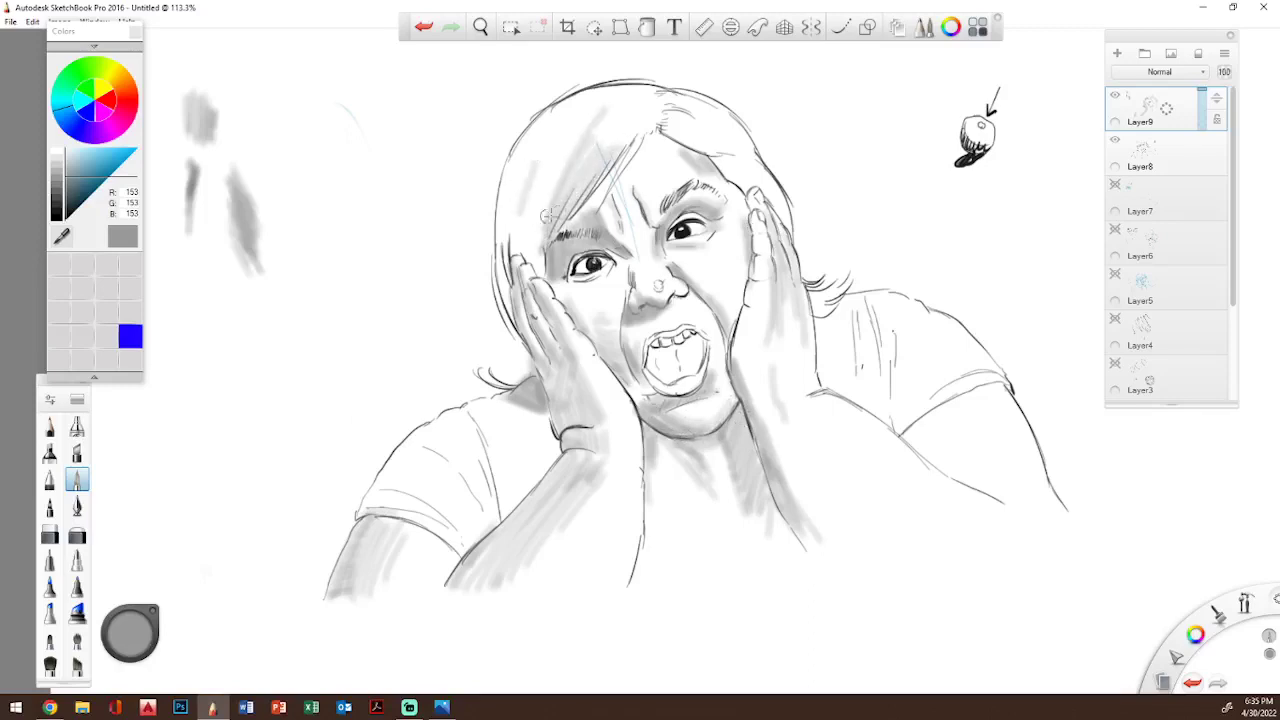
{"action": "mouse_move", "coordinate": [700, 133]}
{"action": "left_mouse_down"}
{"action": "mouse_move", "coordinate": [664, 128]}
{"action": "mouse_move", "coordinate": [734, 172]}
{"action": "left_mouse_up"}
{"action": "left_click_drag", "start_coordinate": [581, 284], "coordinate": [595, 279]}
{"action": "mouse_move", "coordinate": [579, 167]}
{"action": "left_mouse_down"}
{"action": "mouse_move", "coordinate": [628, 130]}
{"action": "mouse_move", "coordinate": [624, 116]}
{"action": "mouse_move", "coordinate": [526, 168]}
{"action": "mouse_move", "coordinate": [578, 158]}
{"action": "mouse_move", "coordinate": [528, 170]}
{"action": "mouse_move", "coordinate": [559, 132]}
{"action": "mouse_move", "coordinate": [614, 117]}
{"action": "left_mouse_up"}
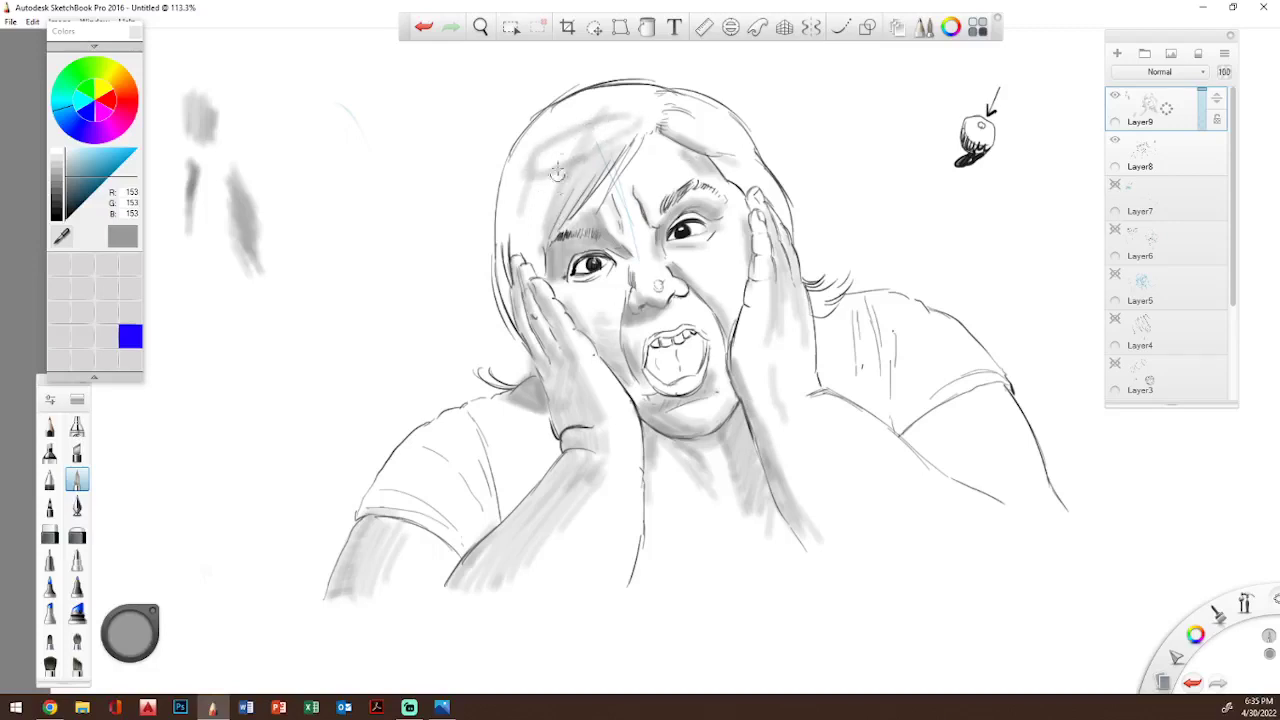
{"action": "left_click_drag", "start_coordinate": [557, 173], "coordinate": [531, 133]}
{"action": "mouse_move", "coordinate": [557, 173]}
{"action": "left_mouse_down"}
{"action": "mouse_move", "coordinate": [521, 162]}
{"action": "mouse_move", "coordinate": [519, 186]}
{"action": "mouse_move", "coordinate": [527, 130]}
{"action": "mouse_move", "coordinate": [505, 222]}
{"action": "mouse_move", "coordinate": [507, 173]}
{"action": "mouse_move", "coordinate": [500, 190]}
{"action": "mouse_move", "coordinate": [511, 178]}
{"action": "mouse_move", "coordinate": [517, 218]}
{"action": "mouse_move", "coordinate": [538, 205]}
{"action": "mouse_move", "coordinate": [518, 250]}
{"action": "mouse_move", "coordinate": [502, 243]}
{"action": "mouse_move", "coordinate": [529, 258]}
{"action": "mouse_move", "coordinate": [535, 246]}
{"action": "mouse_move", "coordinate": [539, 265]}
{"action": "mouse_move", "coordinate": [546, 207]}
{"action": "mouse_move", "coordinate": [543, 228]}
{"action": "mouse_move", "coordinate": [534, 192]}
{"action": "mouse_move", "coordinate": [521, 243]}
{"action": "mouse_move", "coordinate": [503, 218]}
{"action": "left_mouse_up"}
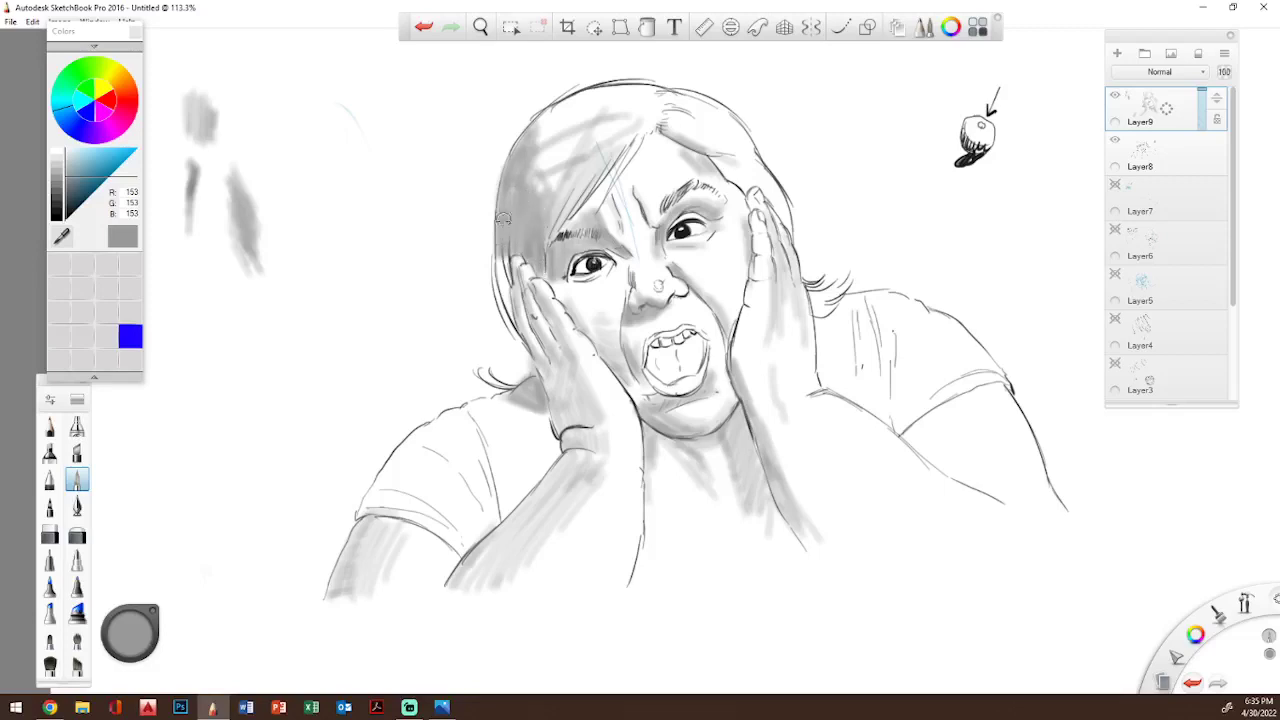
{"action": "left_click_drag", "start_coordinate": [498, 269], "coordinate": [513, 330]}
{"action": "mouse_move", "coordinate": [495, 238]}
{"action": "left_mouse_down"}
{"action": "mouse_move", "coordinate": [538, 350]}
{"action": "mouse_move", "coordinate": [518, 275]}
{"action": "left_mouse_up"}
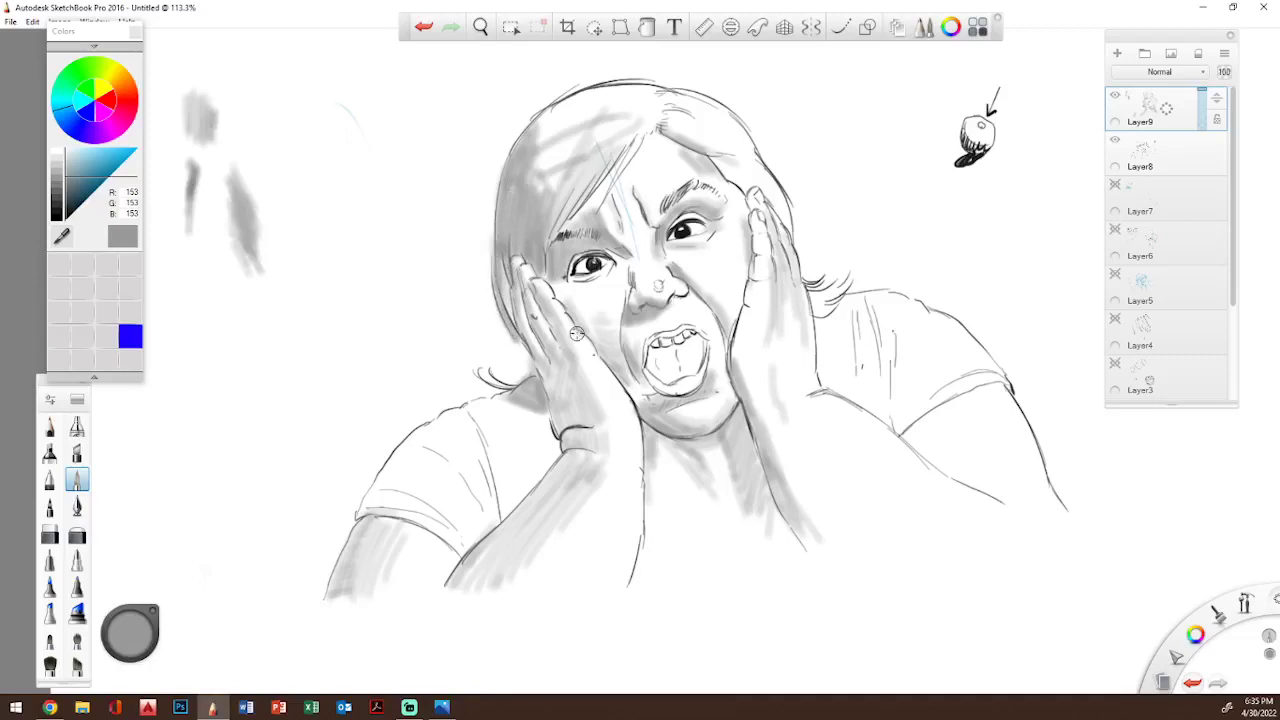
- Shade the inside of the mouth and the hair on the viewer's right, from the parting to the flicked ends
{"action": "mouse_move", "coordinate": [805, 290]}
{"action": "left_mouse_down"}
{"action": "mouse_move", "coordinate": [815, 312]}
{"action": "mouse_move", "coordinate": [820, 292]}
{"action": "mouse_move", "coordinate": [845, 288]}
{"action": "left_mouse_up"}
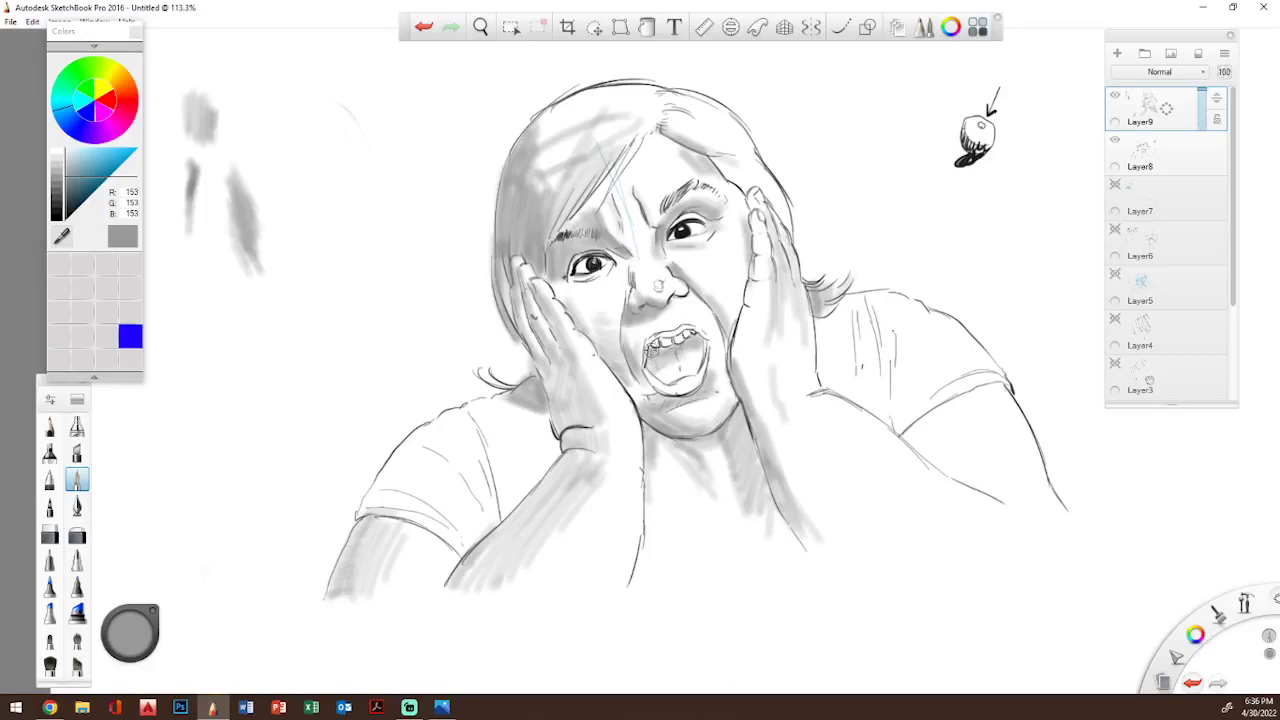
{"action": "left_click_drag", "start_coordinate": [661, 343], "coordinate": [657, 343]}
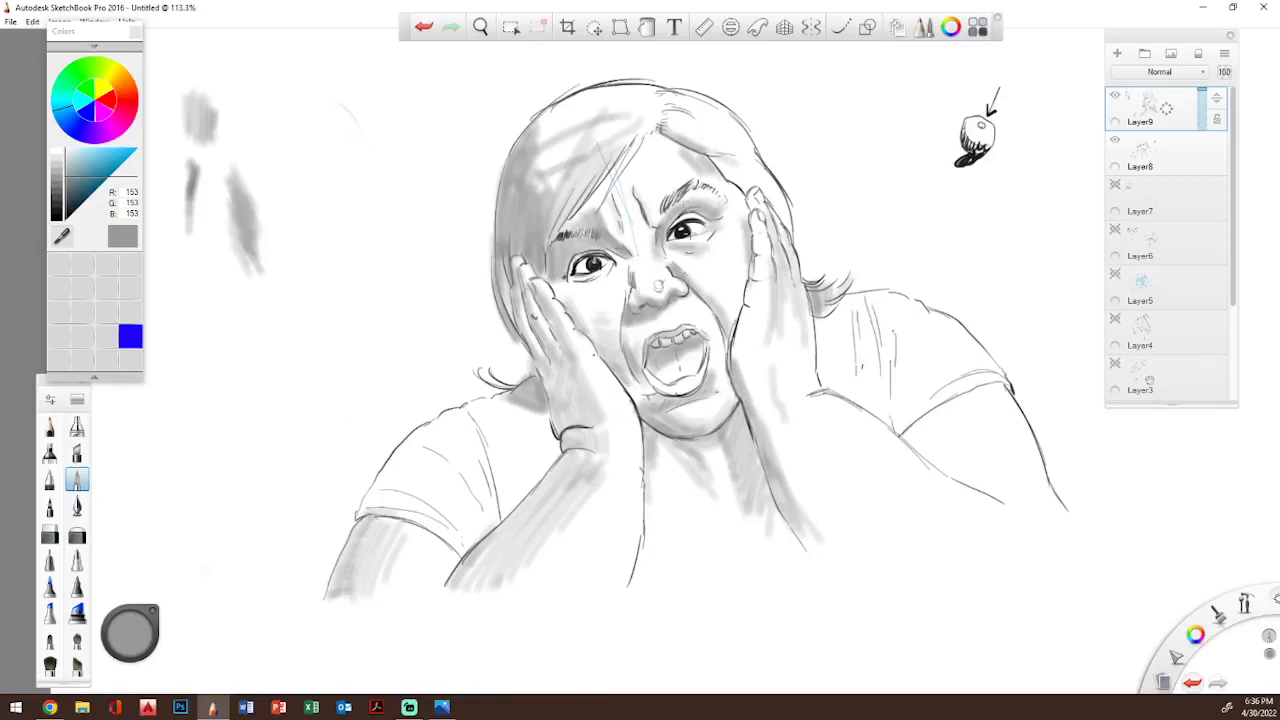
{"action": "mouse_move", "coordinate": [673, 136]}
{"action": "left_mouse_down"}
{"action": "mouse_move", "coordinate": [725, 151]}
{"action": "mouse_move", "coordinate": [701, 125]}
{"action": "mouse_move", "coordinate": [726, 130]}
{"action": "mouse_move", "coordinate": [701, 107]}
{"action": "mouse_move", "coordinate": [733, 130]}
{"action": "mouse_move", "coordinate": [727, 110]}
{"action": "mouse_move", "coordinate": [731, 160]}
{"action": "mouse_move", "coordinate": [690, 193]}
{"action": "mouse_move", "coordinate": [715, 151]}
{"action": "mouse_move", "coordinate": [727, 164]}
{"action": "mouse_move", "coordinate": [726, 149]}
{"action": "mouse_move", "coordinate": [746, 155]}
{"action": "mouse_move", "coordinate": [737, 131]}
{"action": "mouse_move", "coordinate": [790, 240]}
{"action": "left_mouse_up"}
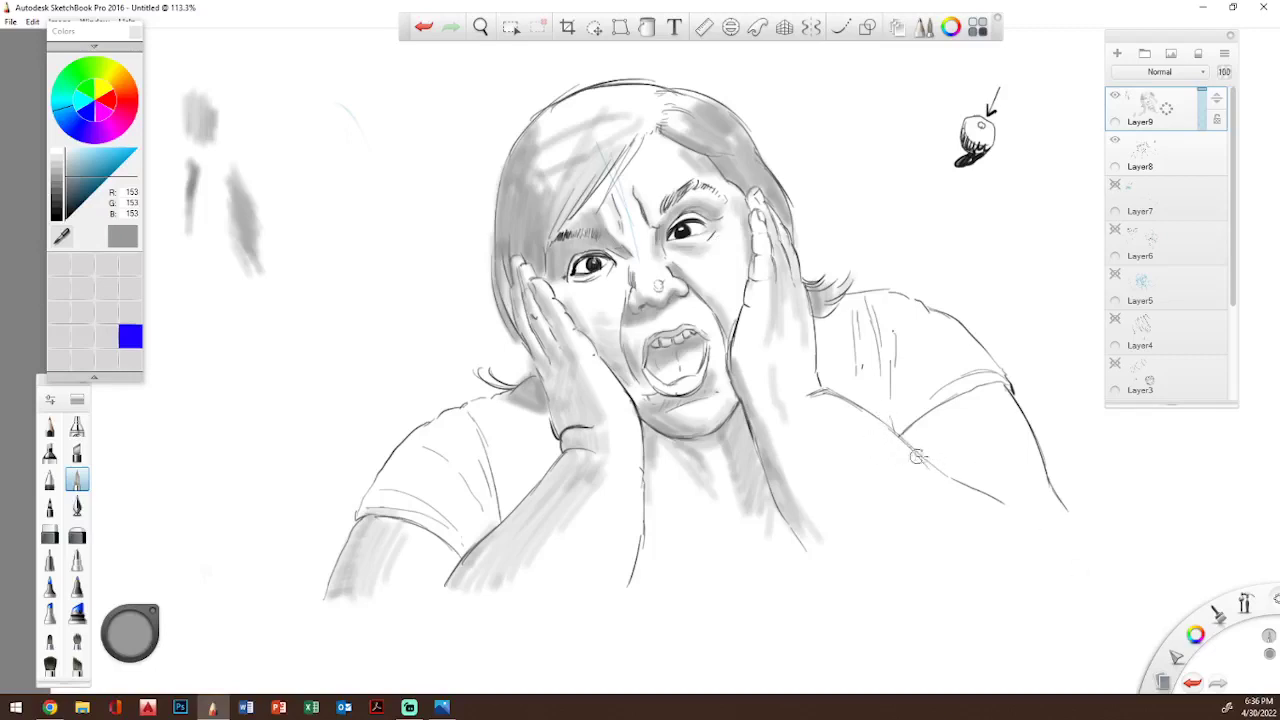
- Shade the outer edge of the forearm and the heel of the hand on the viewer's right in gray
{"action": "left_click_drag", "start_coordinate": [895, 436], "coordinate": [966, 490]}
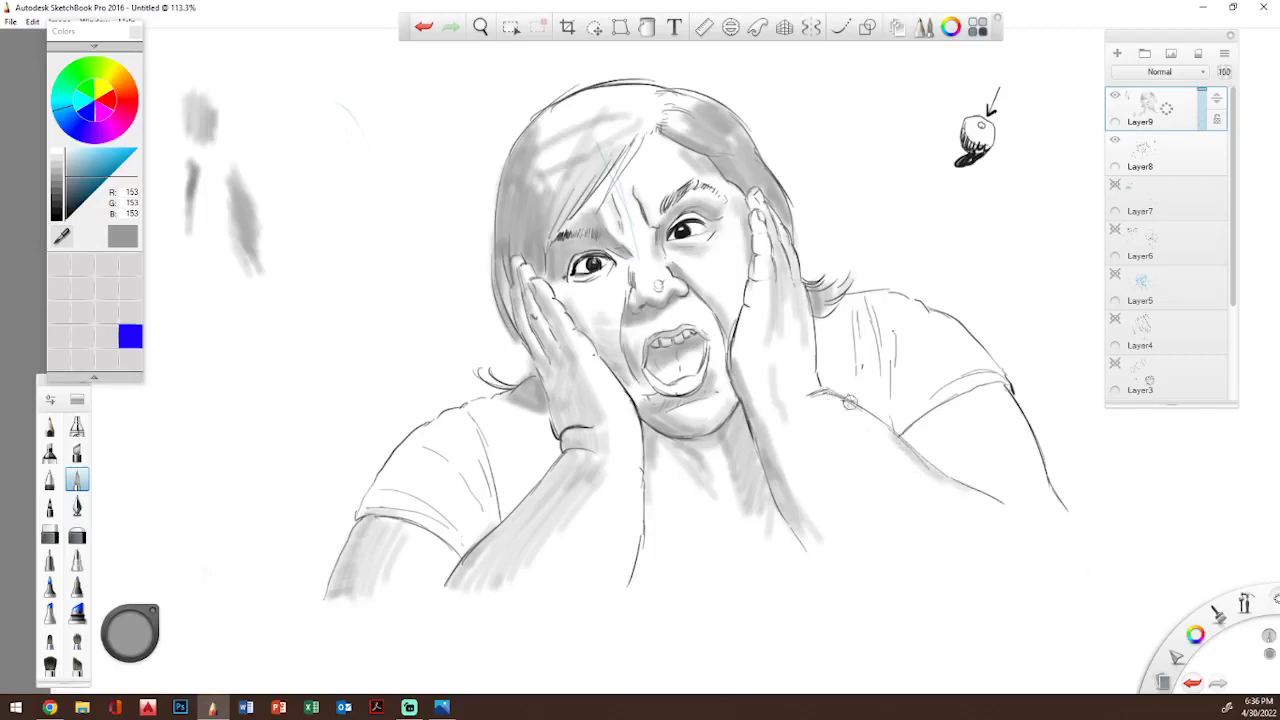
{"action": "mouse_move", "coordinate": [829, 395]}
{"action": "left_mouse_down"}
{"action": "mouse_move", "coordinate": [886, 431]}
{"action": "mouse_move", "coordinate": [821, 396]}
{"action": "mouse_move", "coordinate": [880, 448]}
{"action": "left_mouse_up"}
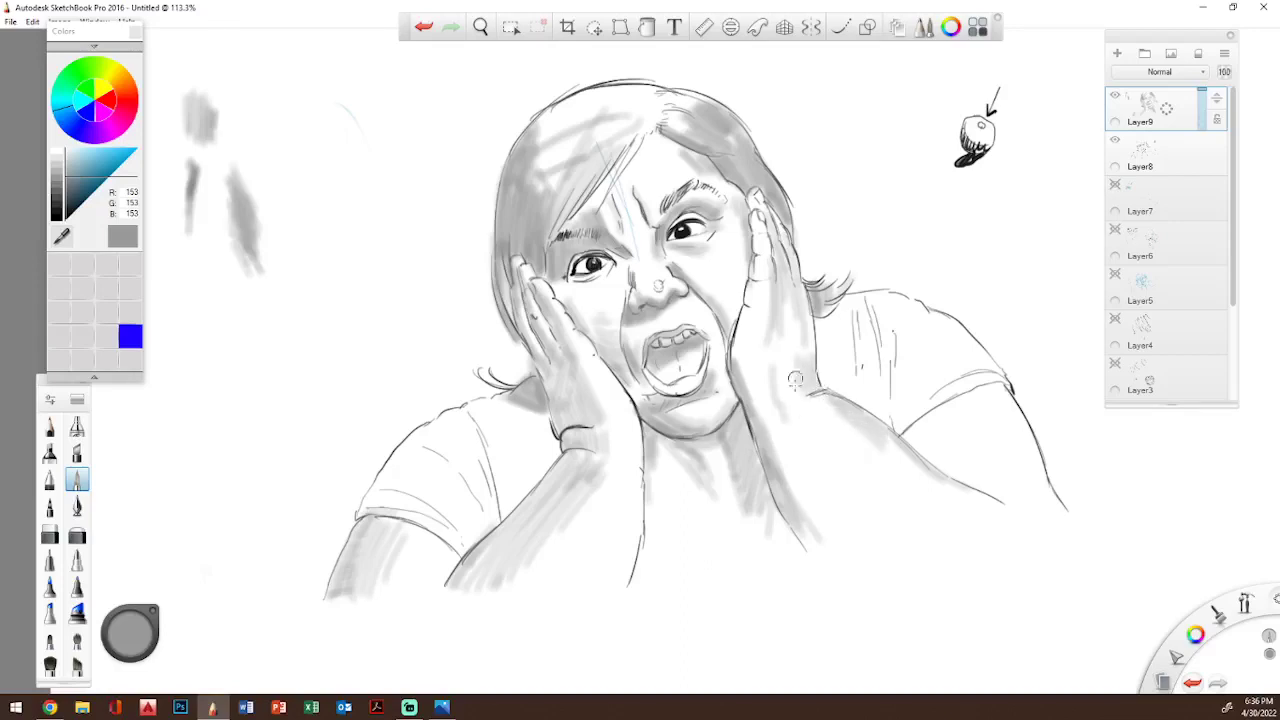
{"action": "mouse_move", "coordinate": [781, 403]}
{"action": "left_mouse_down"}
{"action": "mouse_move", "coordinate": [793, 313]}
{"action": "mouse_move", "coordinate": [806, 360]}
{"action": "left_mouse_up"}
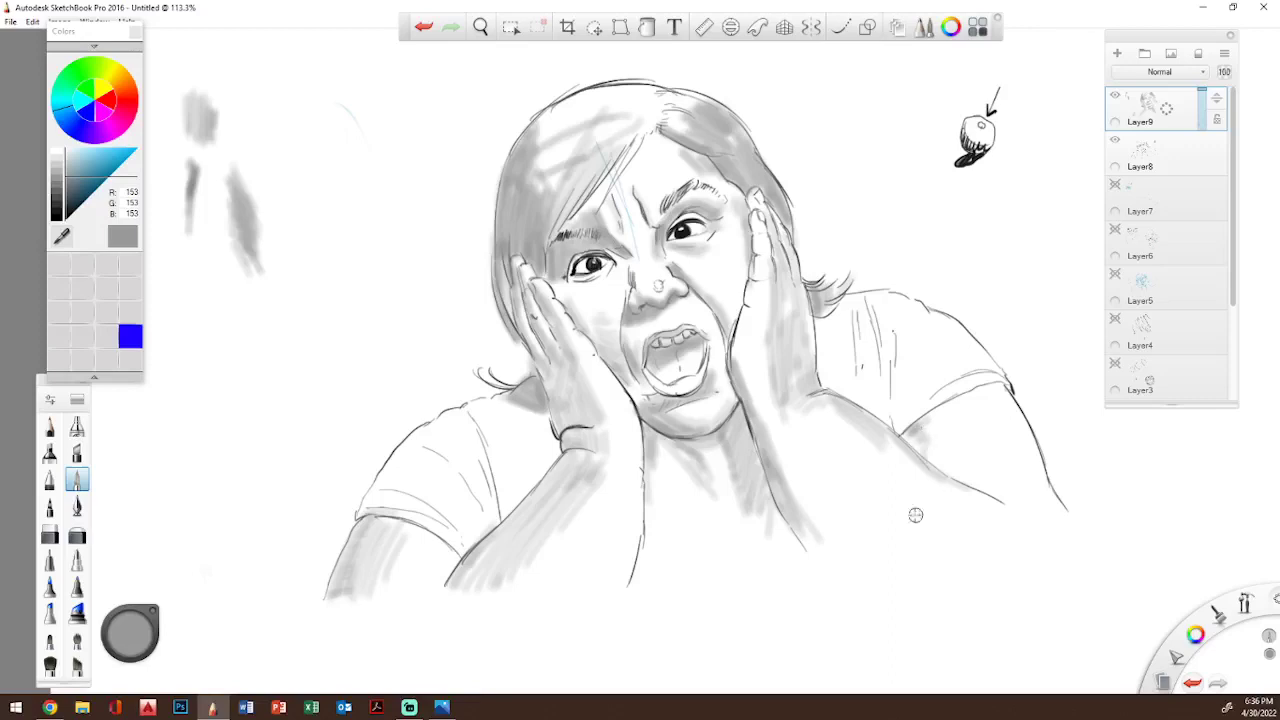
- Shade the shirt folds at both shoulders, the sleeve on the viewer's left and the lower neck
{"action": "left_click_drag", "start_coordinate": [893, 418], "coordinate": [902, 372]}
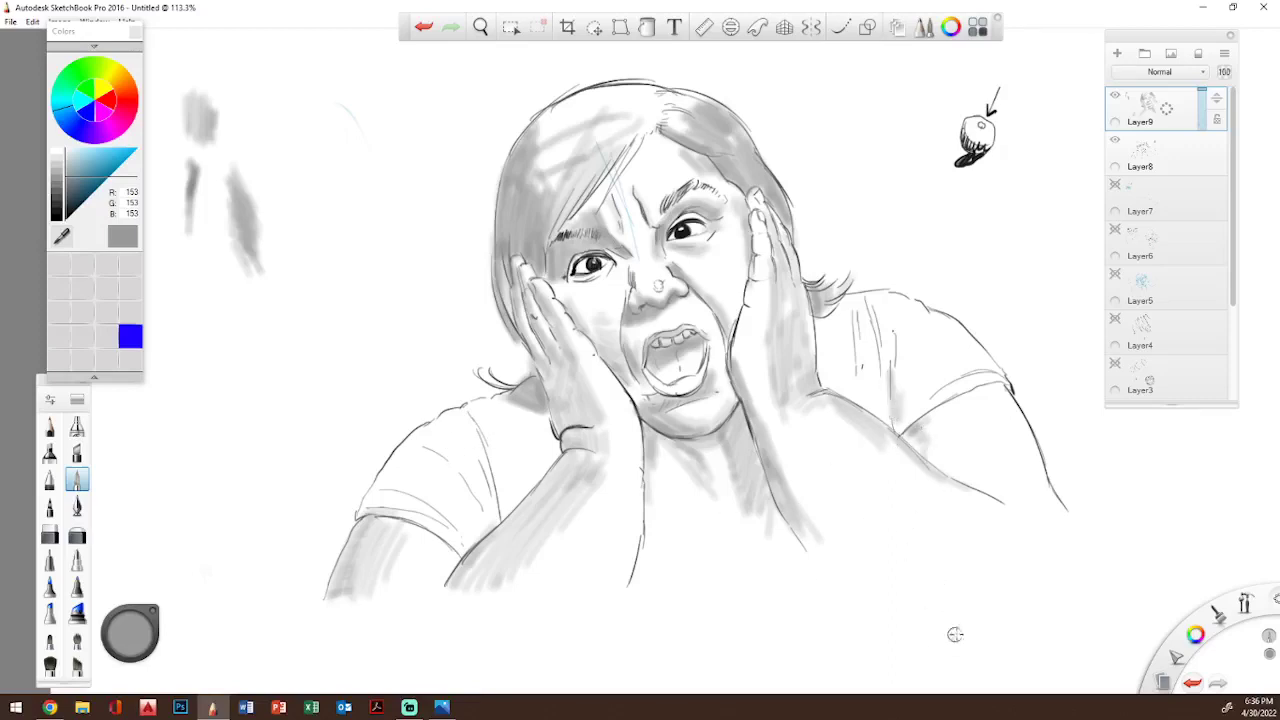
{"action": "mouse_move", "coordinate": [703, 475]}
{"action": "left_mouse_down"}
{"action": "mouse_move", "coordinate": [725, 551]}
{"action": "mouse_move", "coordinate": [707, 534]}
{"action": "left_mouse_up"}
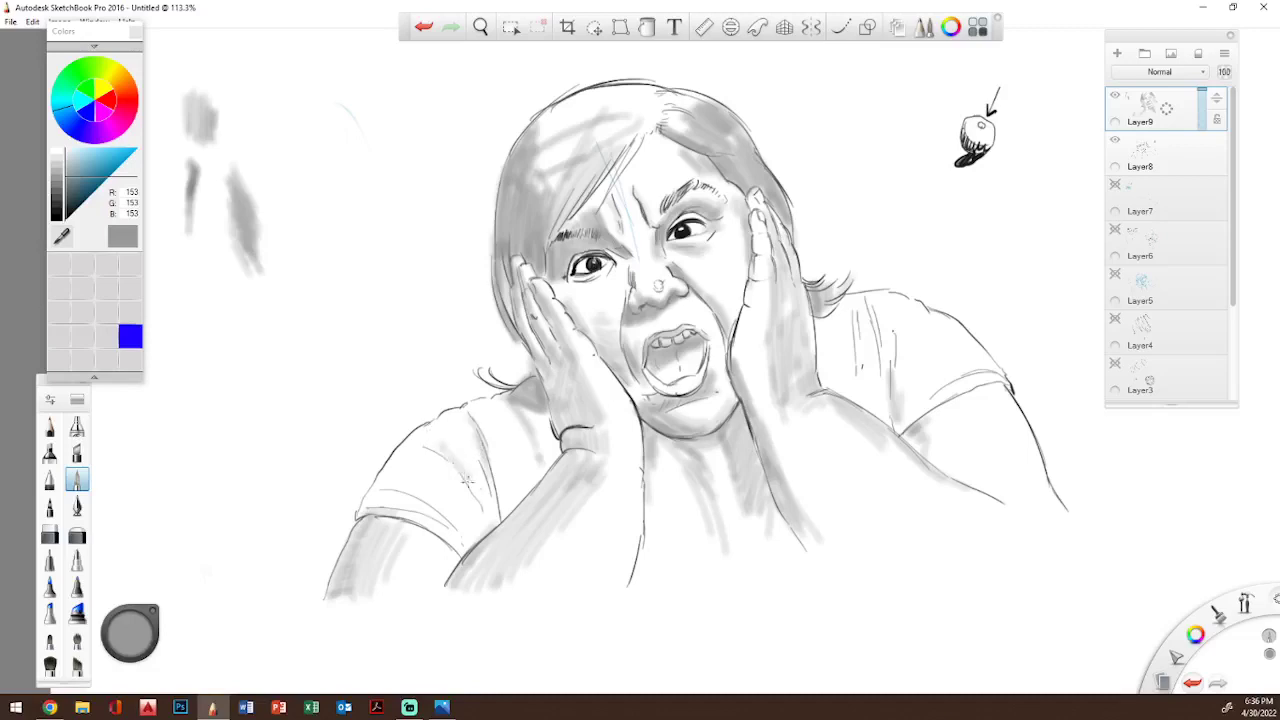
{"action": "left_click_drag", "start_coordinate": [440, 440], "coordinate": [486, 506]}
{"action": "left_click_drag", "start_coordinate": [385, 490], "coordinate": [452, 508]}
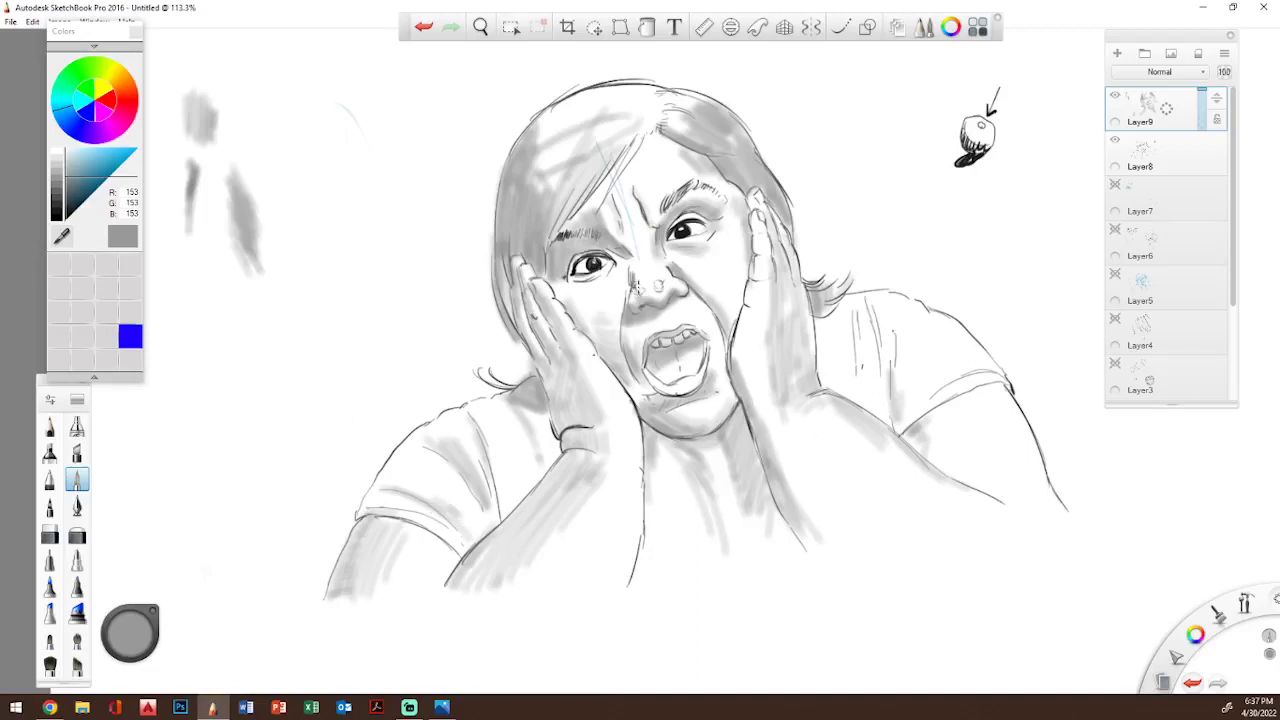
- Set the color to RGB 204 gray and shade the small ball sketch and the skin below the eye on the viewer's right
{"action": "left_click", "coordinate": [62, 162]}
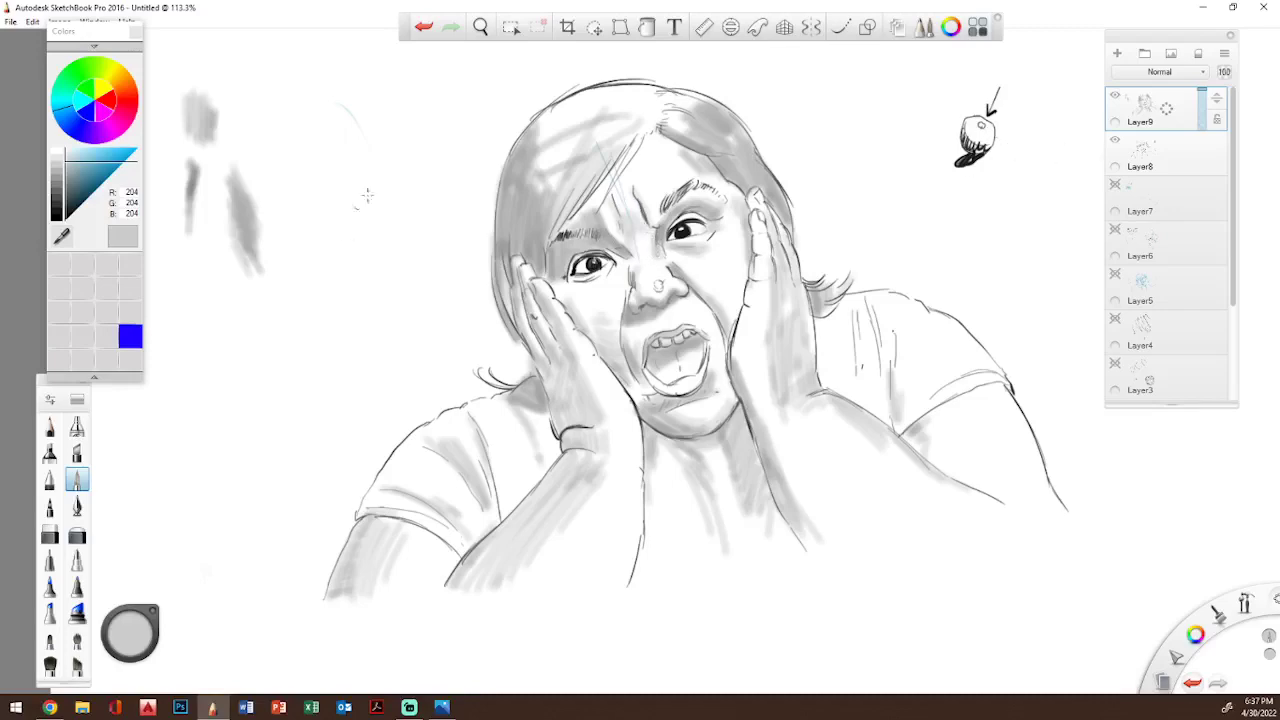
{"action": "left_click_drag", "start_coordinate": [1241, 608], "coordinate": [1242, 552]}
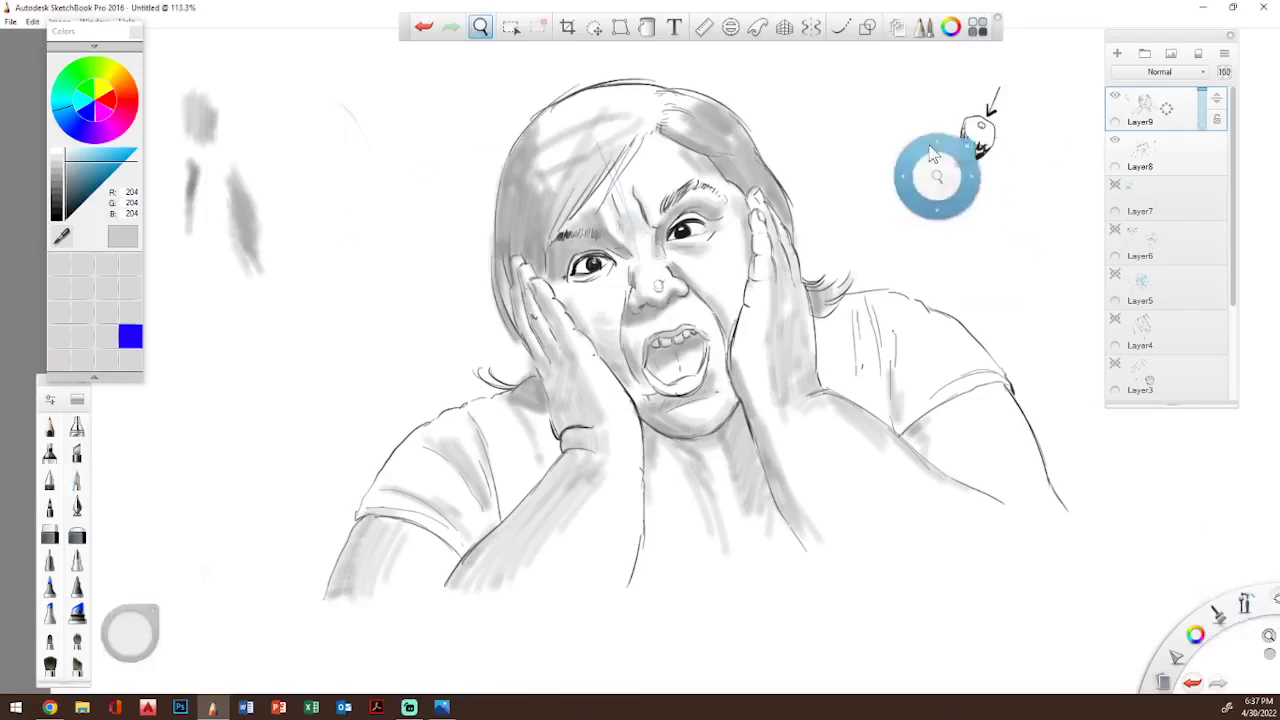
{"action": "left_click_drag", "start_coordinate": [946, 178], "coordinate": [1033, 223]}
{"action": "left_click_drag", "start_coordinate": [986, 268], "coordinate": [816, 385]}
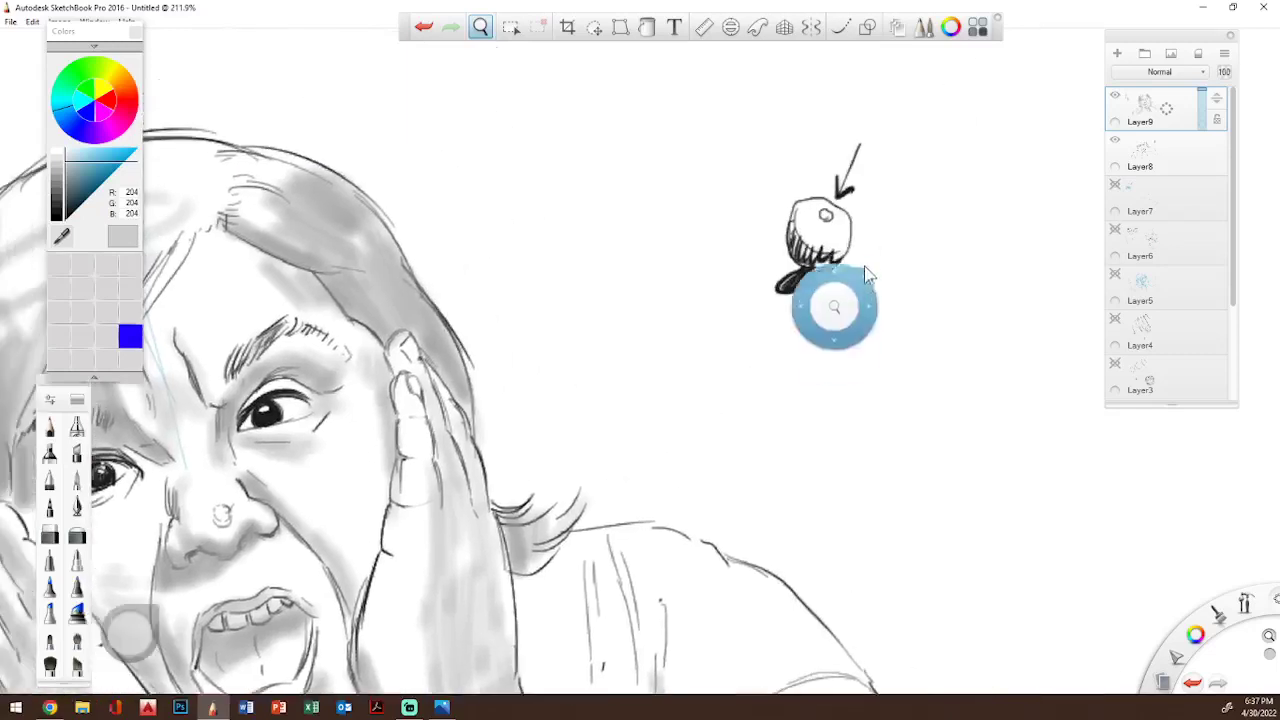
{"action": "mouse_move", "coordinate": [814, 209]}
{"action": "left_mouse_down"}
{"action": "mouse_move", "coordinate": [834, 243]}
{"action": "mouse_move", "coordinate": [800, 213]}
{"action": "mouse_move", "coordinate": [811, 245]}
{"action": "mouse_move", "coordinate": [806, 229]}
{"action": "mouse_move", "coordinate": [821, 222]}
{"action": "mouse_move", "coordinate": [824, 240]}
{"action": "mouse_move", "coordinate": [813, 214]}
{"action": "mouse_move", "coordinate": [838, 236]}
{"action": "mouse_move", "coordinate": [803, 218]}
{"action": "left_mouse_up"}
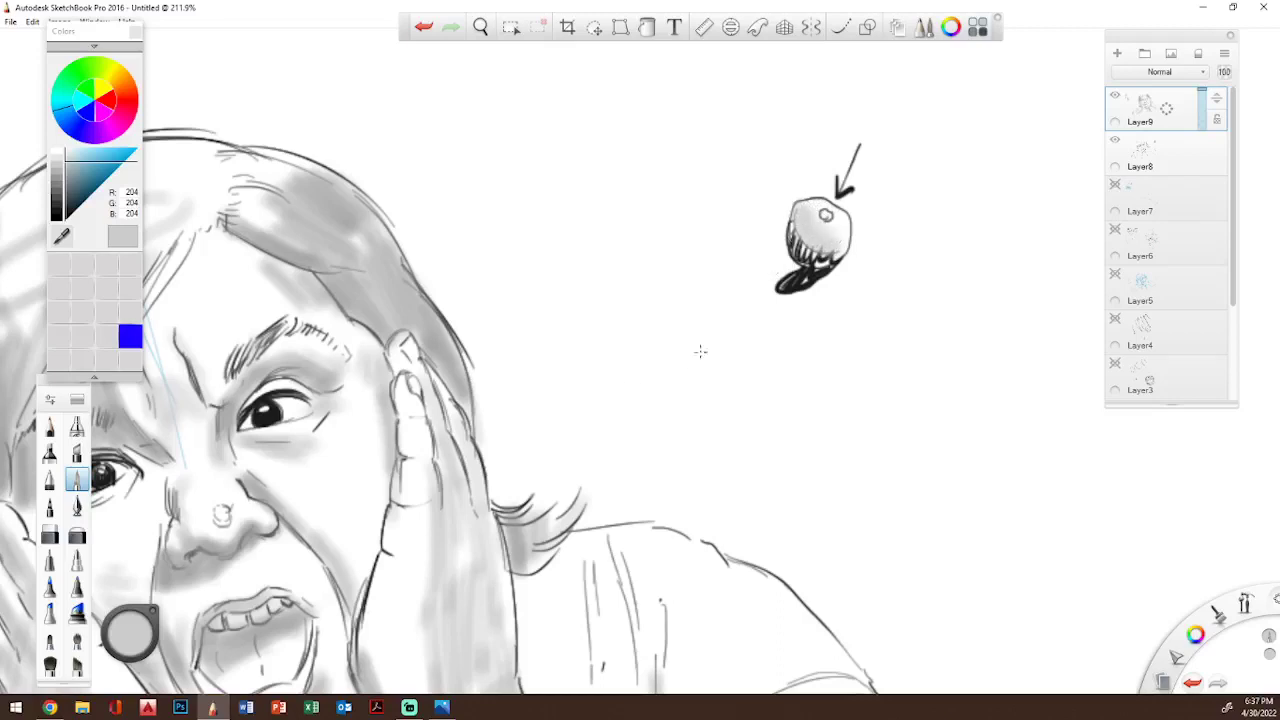
{"action": "left_click_drag", "start_coordinate": [277, 452], "coordinate": [319, 428]}
{"action": "mouse_move", "coordinate": [818, 258]}
{"action": "left_mouse_down"}
{"action": "mouse_move", "coordinate": [802, 246]}
{"action": "mouse_move", "coordinate": [838, 252]}
{"action": "left_mouse_up"}
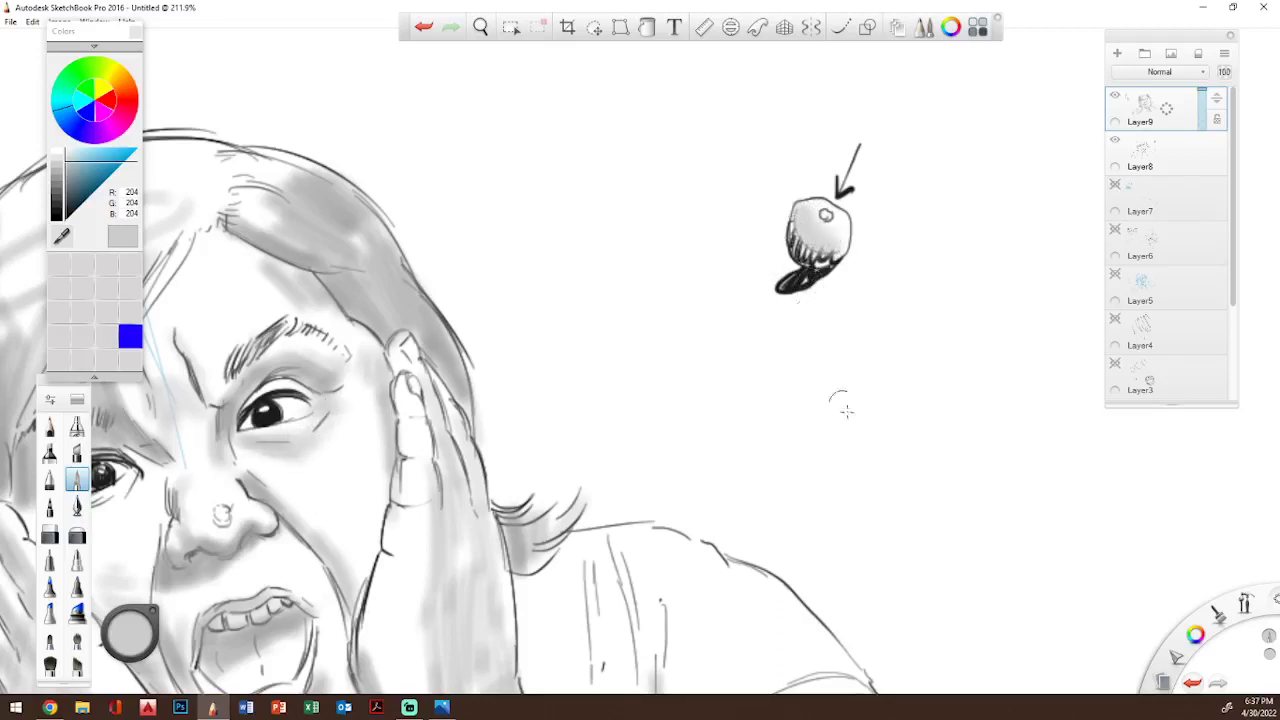
- Shade the forearm on the viewer's left and the edge of the hand against the cheek on the viewer's right in light gray
{"action": "left_click", "coordinate": [1245, 605]}
{"action": "left_click_drag", "start_coordinate": [794, 334], "coordinate": [708, 362]}
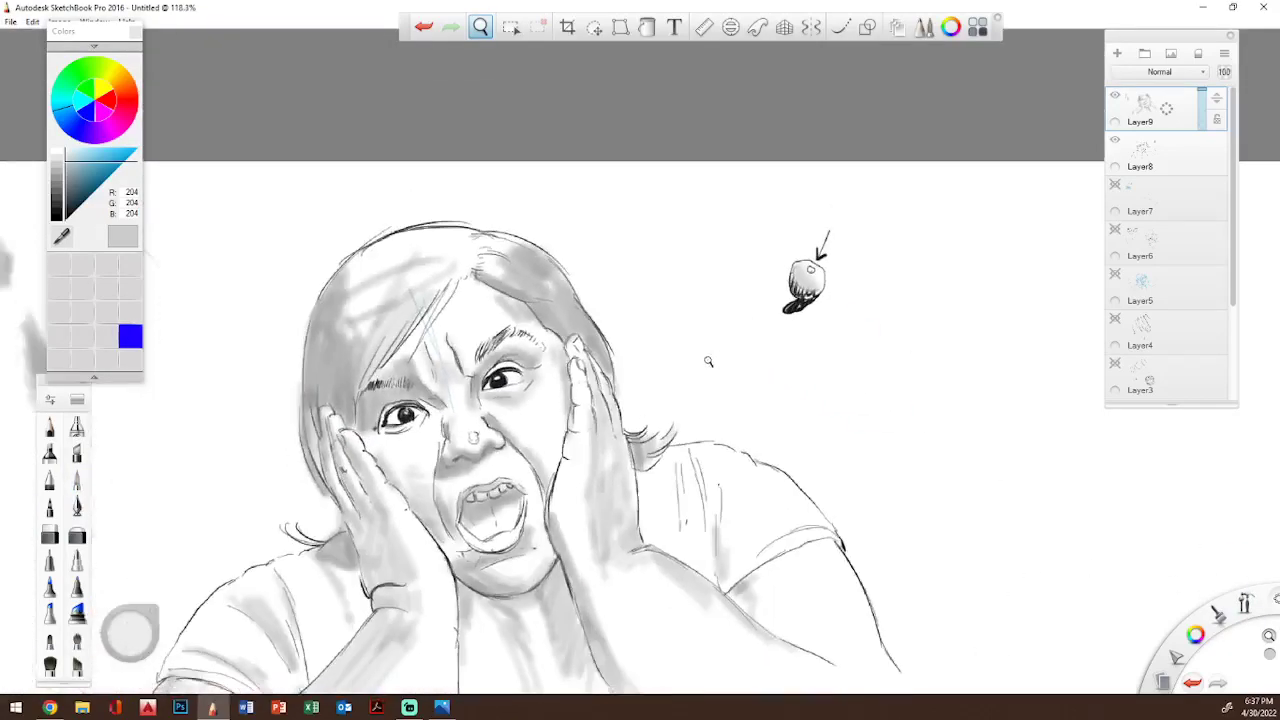
{"action": "left_click", "coordinate": [428, 396]}
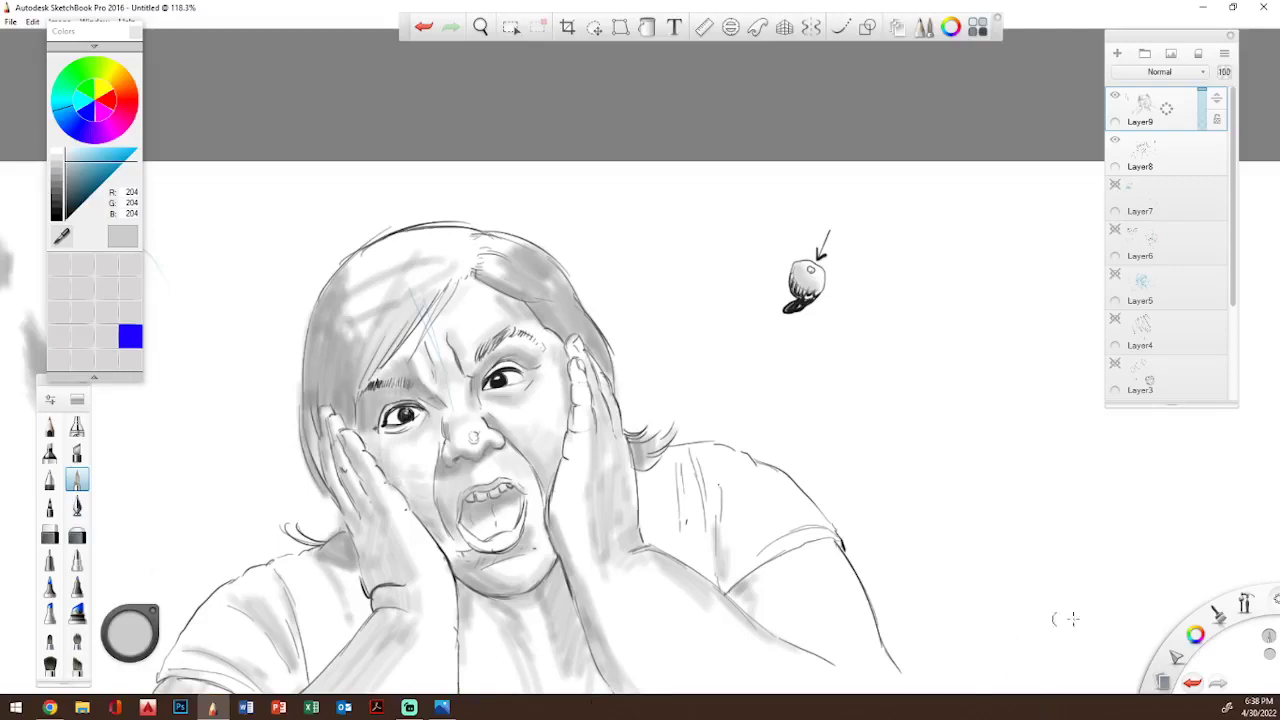
{"action": "left_click_drag", "start_coordinate": [1243, 602], "coordinate": [1232, 543]}
{"action": "left_click_drag", "start_coordinate": [648, 338], "coordinate": [756, 260]}
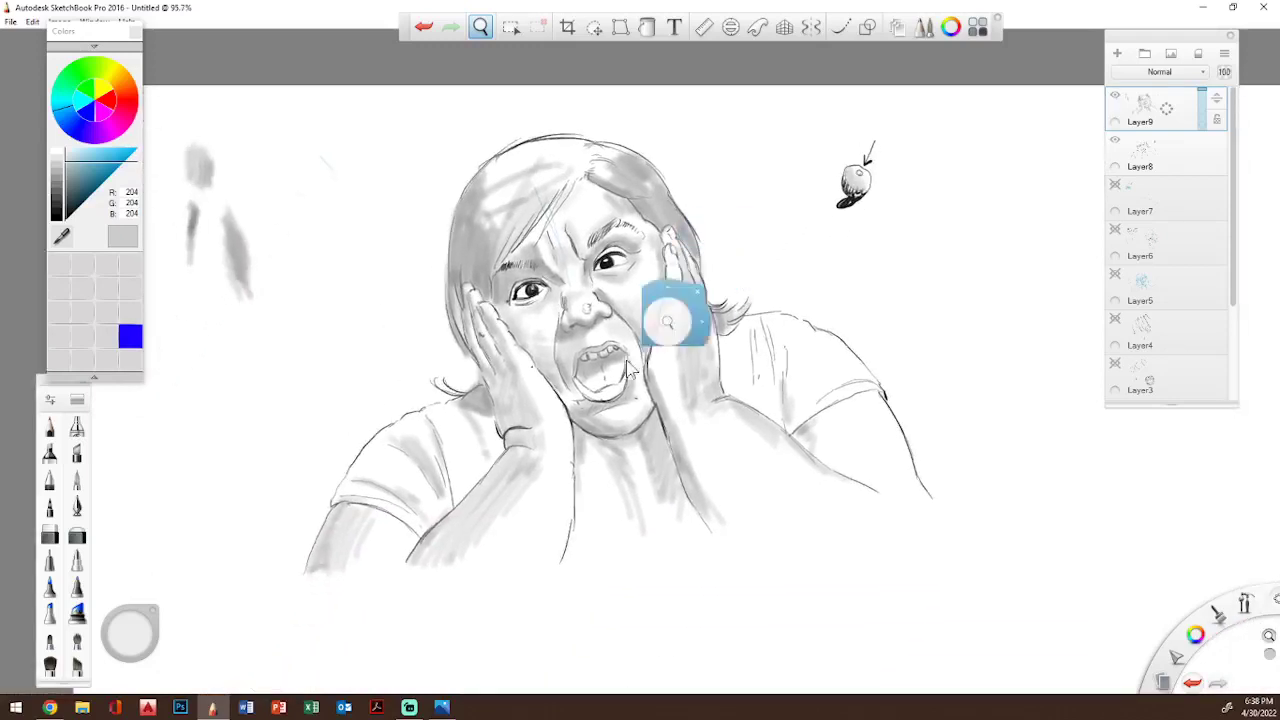
{"action": "left_click_drag", "start_coordinate": [640, 349], "coordinate": [676, 347]}
{"action": "left_click", "coordinate": [689, 321]}
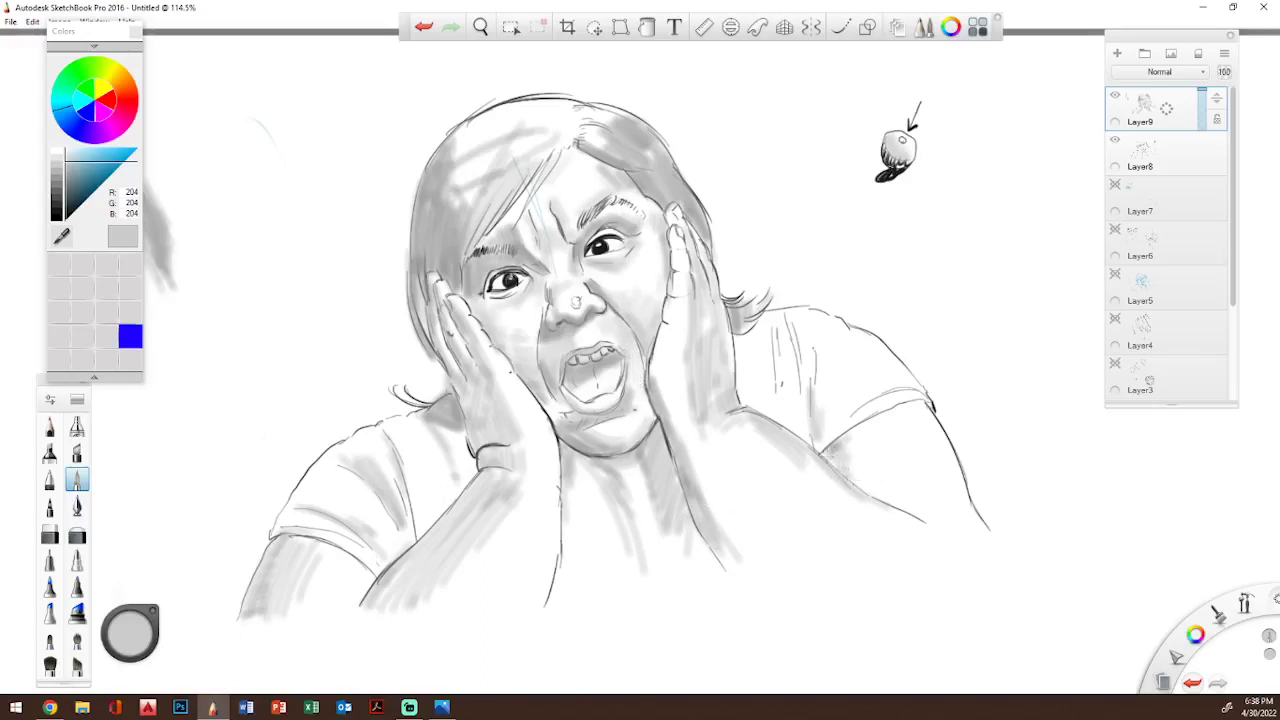
{"action": "mouse_move", "coordinate": [875, 497]}
{"action": "left_mouse_down"}
{"action": "mouse_move", "coordinate": [866, 468]}
{"action": "mouse_move", "coordinate": [884, 490]}
{"action": "left_mouse_up"}
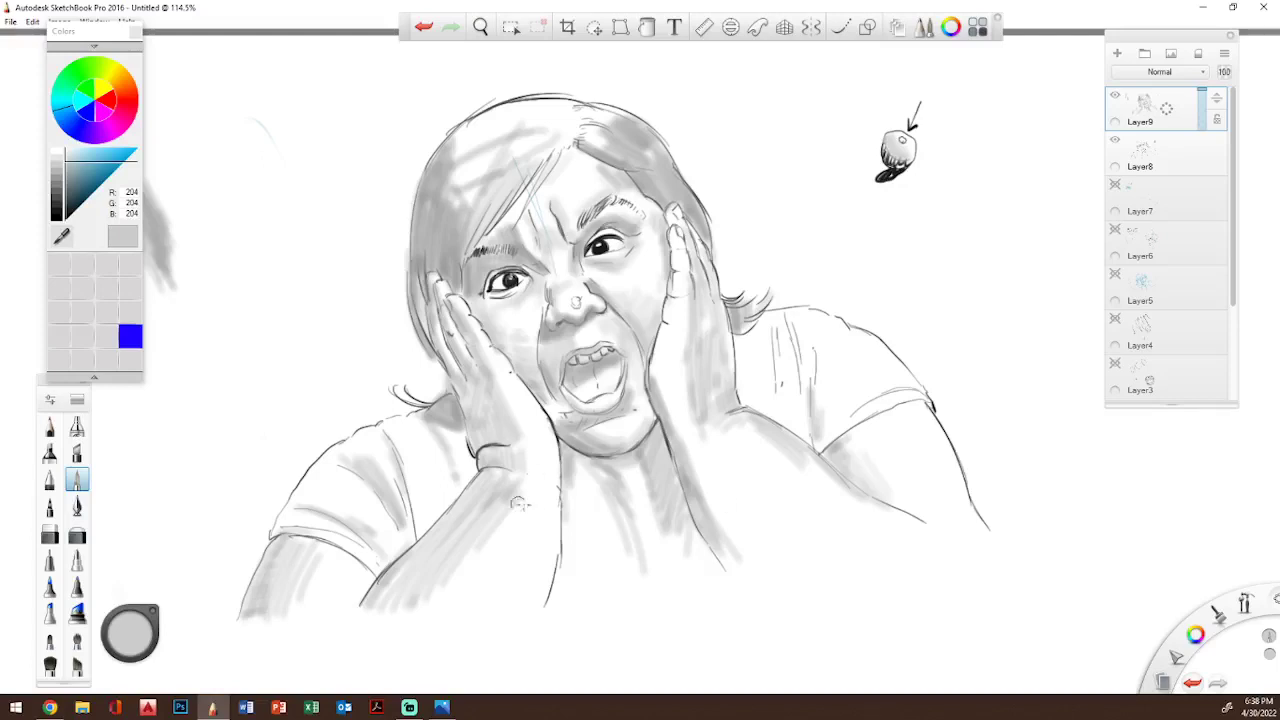
{"action": "left_click_drag", "start_coordinate": [555, 481], "coordinate": [543, 604]}
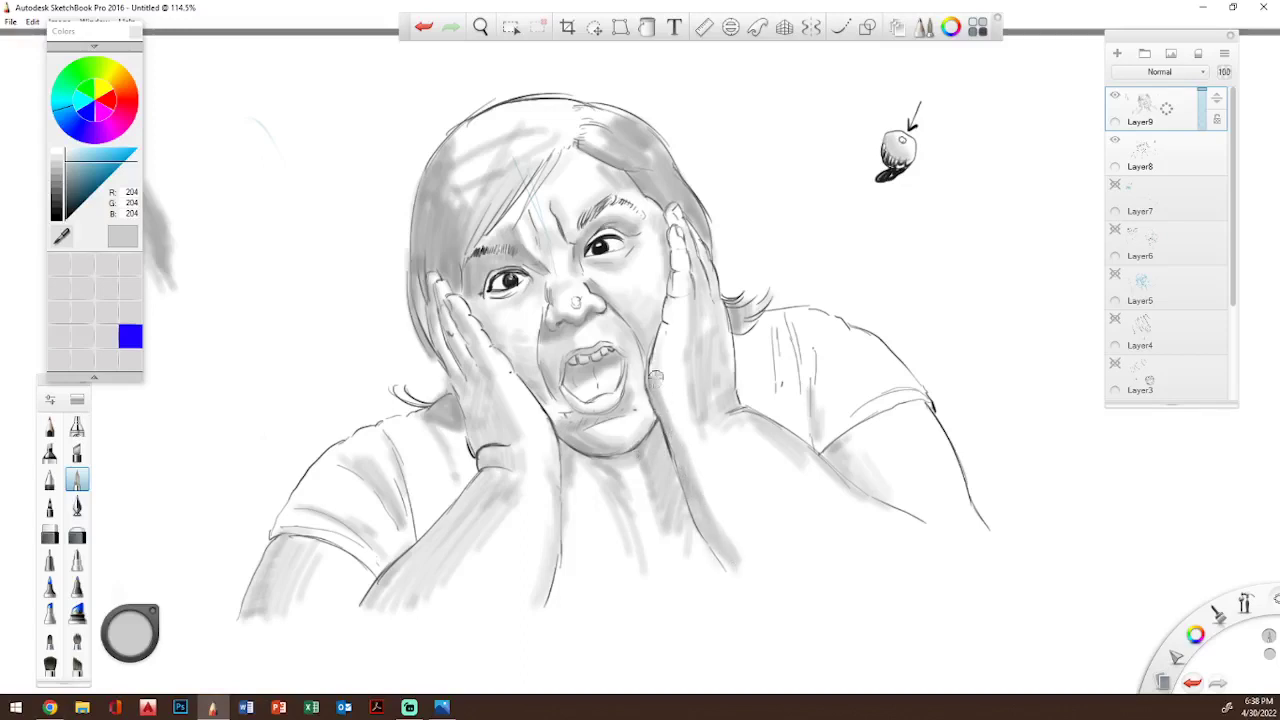
{"action": "left_click_drag", "start_coordinate": [670, 321], "coordinate": [664, 360]}
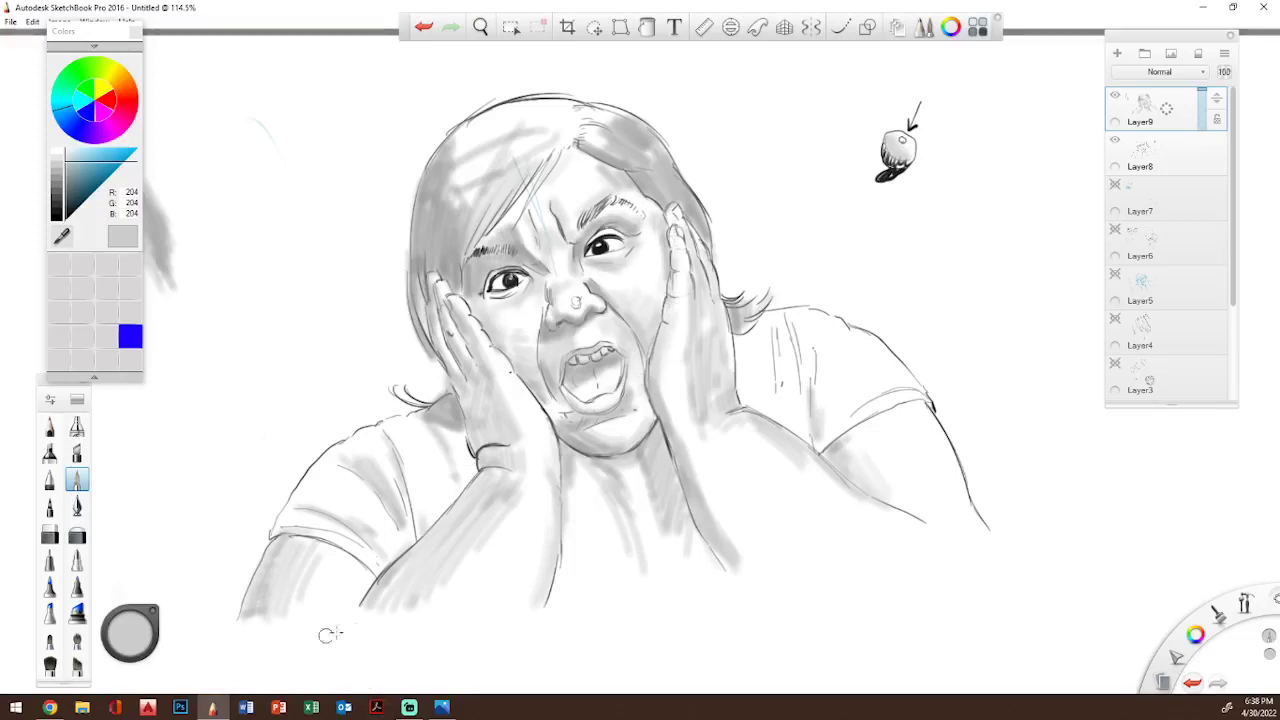
{"action": "left_click_drag", "start_coordinate": [367, 604], "coordinate": [386, 575]}
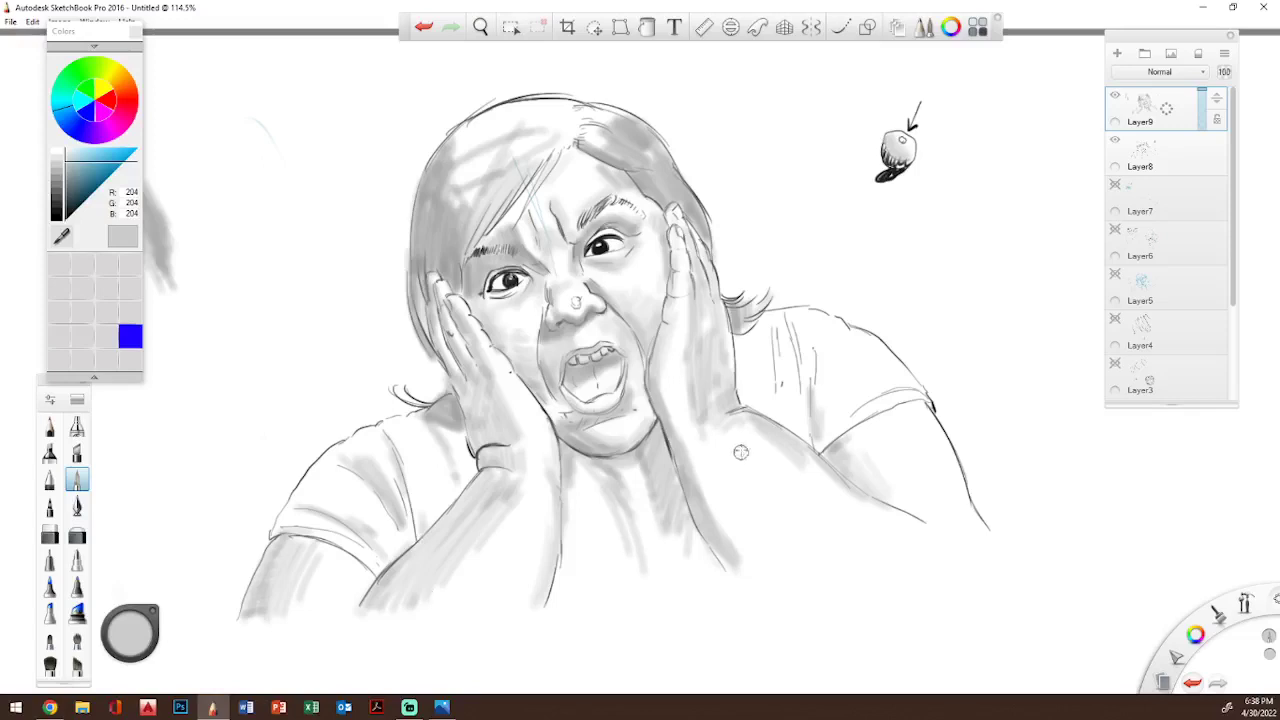
- Shade the neck beside the jaw and the forearm, upper arm and sleeve on the viewer's right in light gray
{"action": "left_click_drag", "start_coordinate": [661, 432], "coordinate": [646, 442]}
{"action": "left_click_drag", "start_coordinate": [711, 479], "coordinate": [720, 502]}
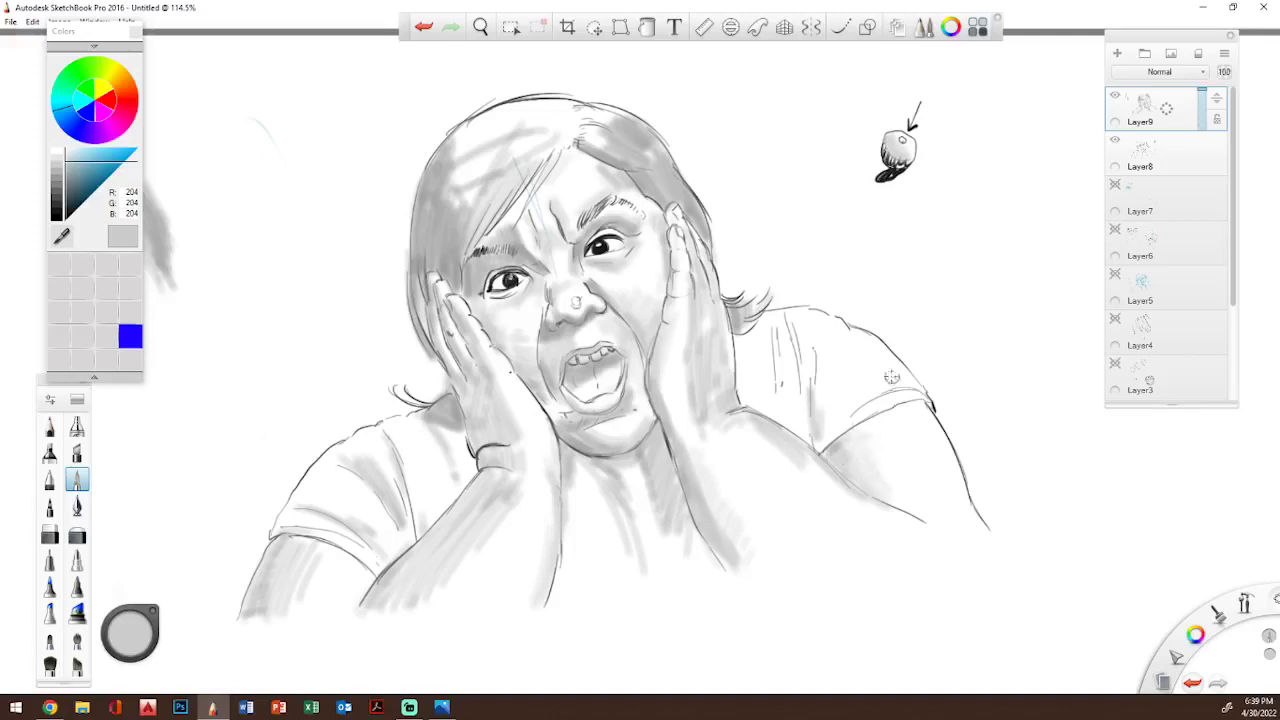
{"action": "left_click_drag", "start_coordinate": [916, 414], "coordinate": [946, 466]}
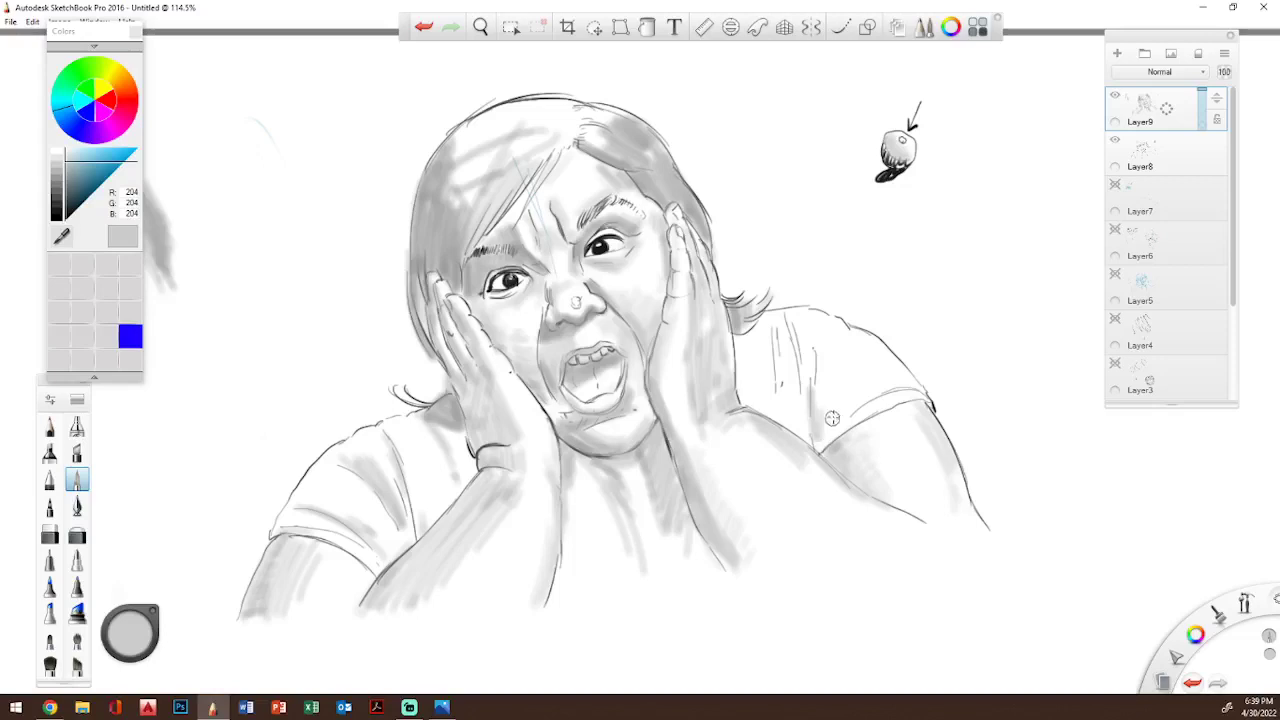
{"action": "mouse_move", "coordinate": [840, 418]}
{"action": "left_mouse_down"}
{"action": "mouse_move", "coordinate": [818, 447]}
{"action": "mouse_move", "coordinate": [831, 424]}
{"action": "left_mouse_up"}
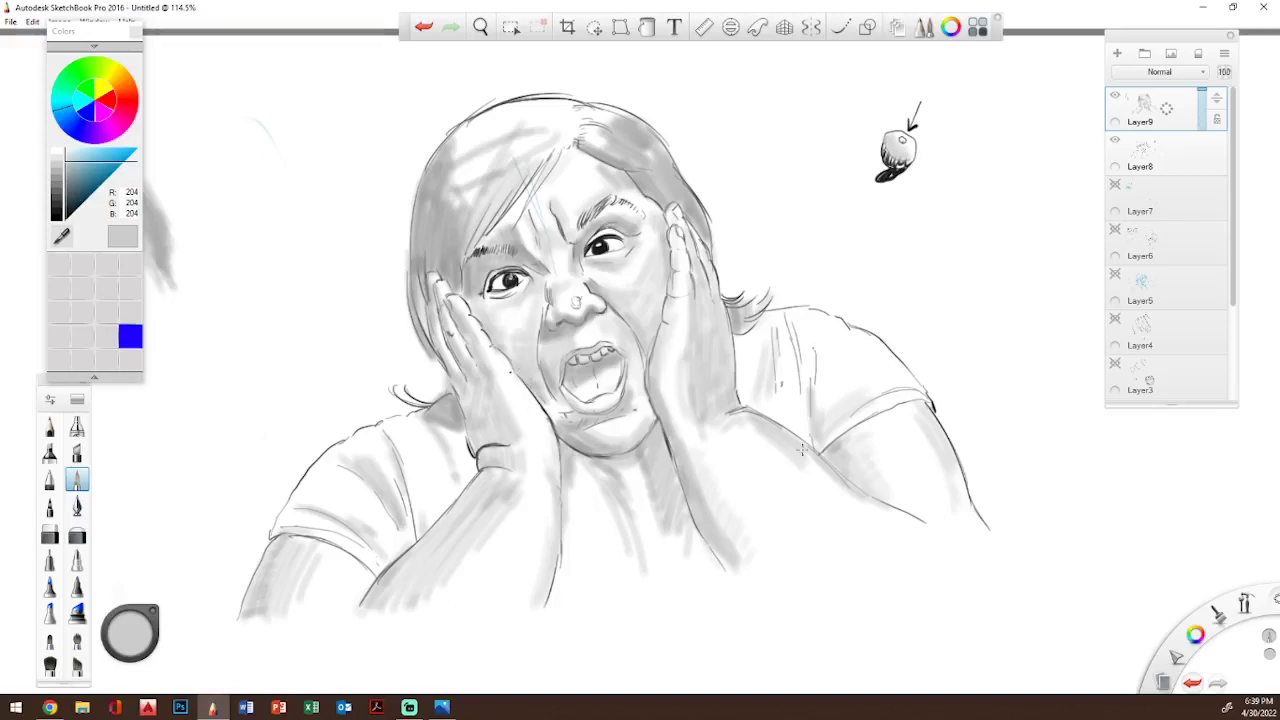
- Set the color to RGB 51 dark gray and darken the hair on both sides of the parting
{"action": "left_click", "coordinate": [56, 208]}
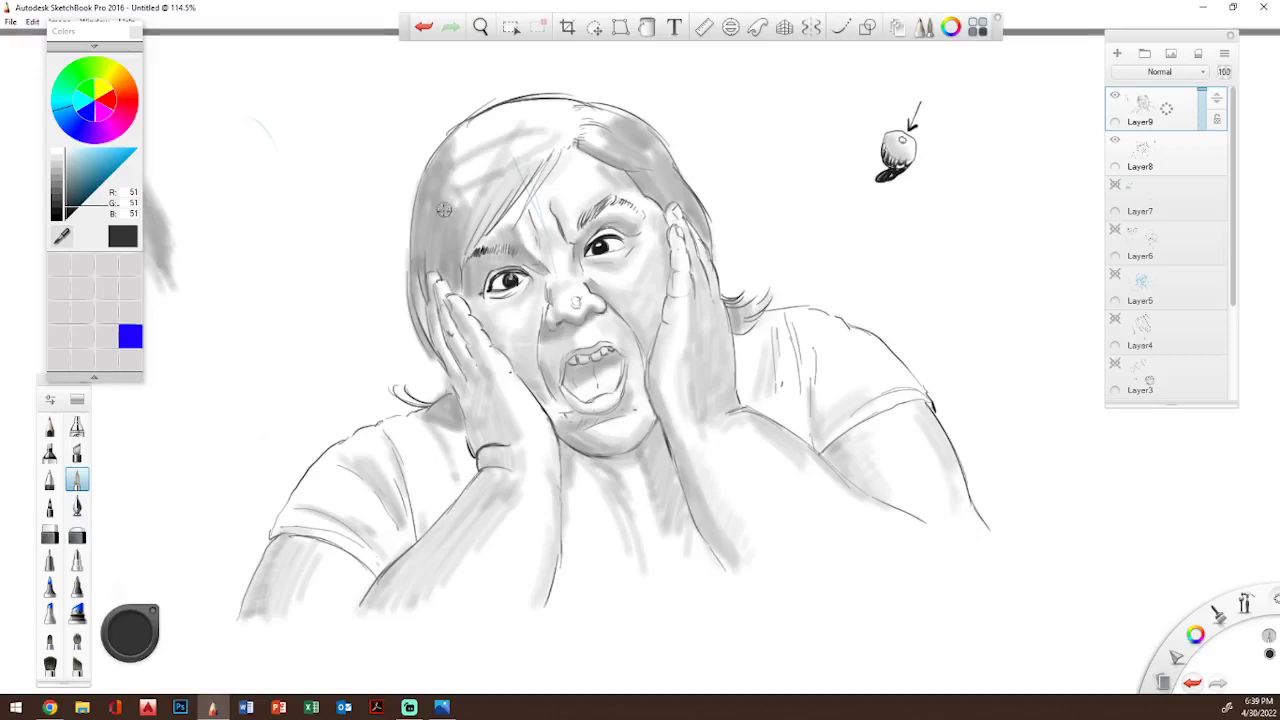
{"action": "mouse_move", "coordinate": [444, 224]}
{"action": "left_mouse_down"}
{"action": "mouse_move", "coordinate": [438, 200]}
{"action": "mouse_move", "coordinate": [432, 230]}
{"action": "mouse_move", "coordinate": [424, 190]}
{"action": "mouse_move", "coordinate": [425, 238]}
{"action": "mouse_move", "coordinate": [450, 283]}
{"action": "mouse_move", "coordinate": [459, 257]}
{"action": "mouse_move", "coordinate": [450, 272]}
{"action": "mouse_move", "coordinate": [444, 219]}
{"action": "mouse_move", "coordinate": [452, 246]}
{"action": "mouse_move", "coordinate": [431, 226]}
{"action": "left_mouse_up"}
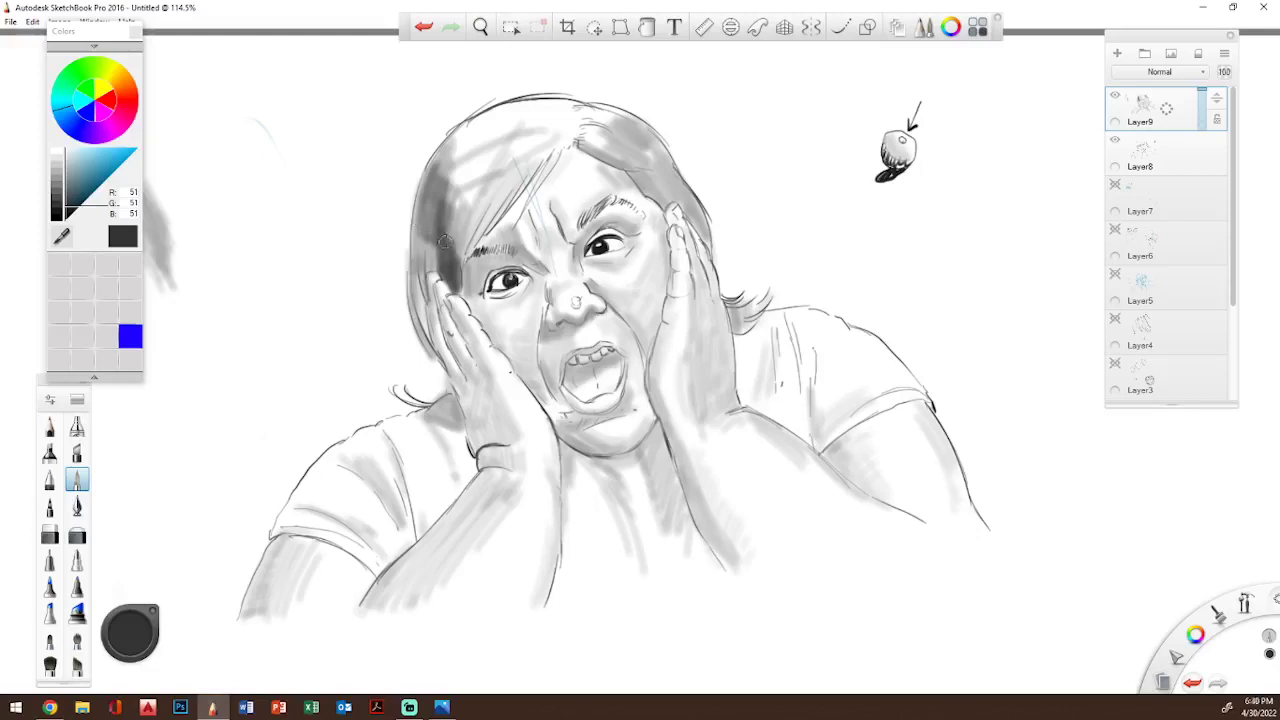
{"action": "mouse_move", "coordinate": [445, 241]}
{"action": "left_mouse_down"}
{"action": "mouse_move", "coordinate": [468, 160]}
{"action": "mouse_move", "coordinate": [476, 190]}
{"action": "mouse_move", "coordinate": [458, 208]}
{"action": "mouse_move", "coordinate": [478, 176]}
{"action": "mouse_move", "coordinate": [446, 240]}
{"action": "mouse_move", "coordinate": [462, 210]}
{"action": "mouse_move", "coordinate": [466, 240]}
{"action": "mouse_move", "coordinate": [470, 215]}
{"action": "mouse_move", "coordinate": [478, 222]}
{"action": "mouse_move", "coordinate": [500, 190]}
{"action": "mouse_move", "coordinate": [480, 235]}
{"action": "mouse_move", "coordinate": [520, 190]}
{"action": "mouse_move", "coordinate": [515, 175]}
{"action": "mouse_move", "coordinate": [478, 240]}
{"action": "mouse_move", "coordinate": [500, 172]}
{"action": "mouse_move", "coordinate": [464, 230]}
{"action": "mouse_move", "coordinate": [492, 172]}
{"action": "mouse_move", "coordinate": [477, 142]}
{"action": "mouse_move", "coordinate": [462, 136]}
{"action": "mouse_move", "coordinate": [438, 178]}
{"action": "mouse_move", "coordinate": [446, 132]}
{"action": "mouse_move", "coordinate": [482, 106]}
{"action": "left_mouse_up"}
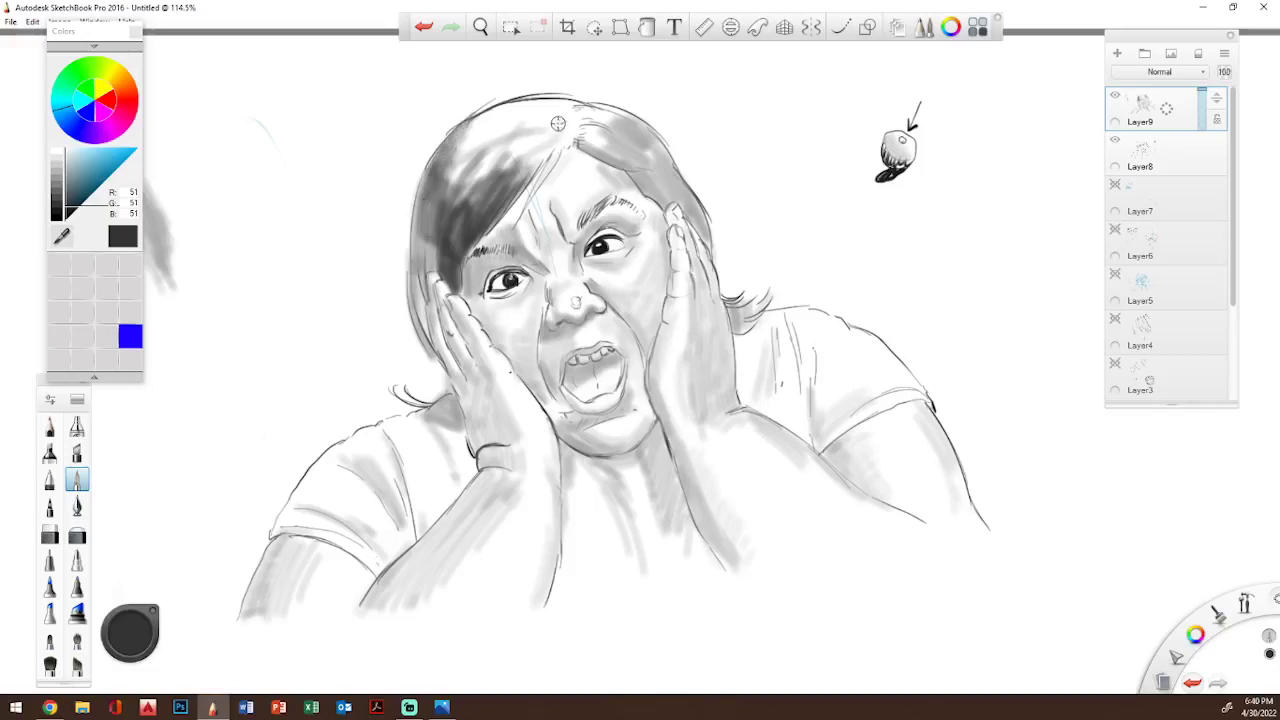
{"action": "mouse_move", "coordinate": [558, 122]}
{"action": "left_mouse_down"}
{"action": "mouse_move", "coordinate": [560, 180]}
{"action": "mouse_move", "coordinate": [578, 127]}
{"action": "mouse_move", "coordinate": [606, 141]}
{"action": "mouse_move", "coordinate": [597, 156]}
{"action": "mouse_move", "coordinate": [641, 174]}
{"action": "mouse_move", "coordinate": [605, 143]}
{"action": "mouse_move", "coordinate": [658, 183]}
{"action": "mouse_move", "coordinate": [595, 133]}
{"action": "mouse_move", "coordinate": [664, 181]}
{"action": "mouse_move", "coordinate": [596, 128]}
{"action": "mouse_move", "coordinate": [664, 165]}
{"action": "mouse_move", "coordinate": [636, 140]}
{"action": "mouse_move", "coordinate": [671, 178]}
{"action": "mouse_move", "coordinate": [646, 165]}
{"action": "mouse_move", "coordinate": [658, 200]}
{"action": "left_mouse_up"}
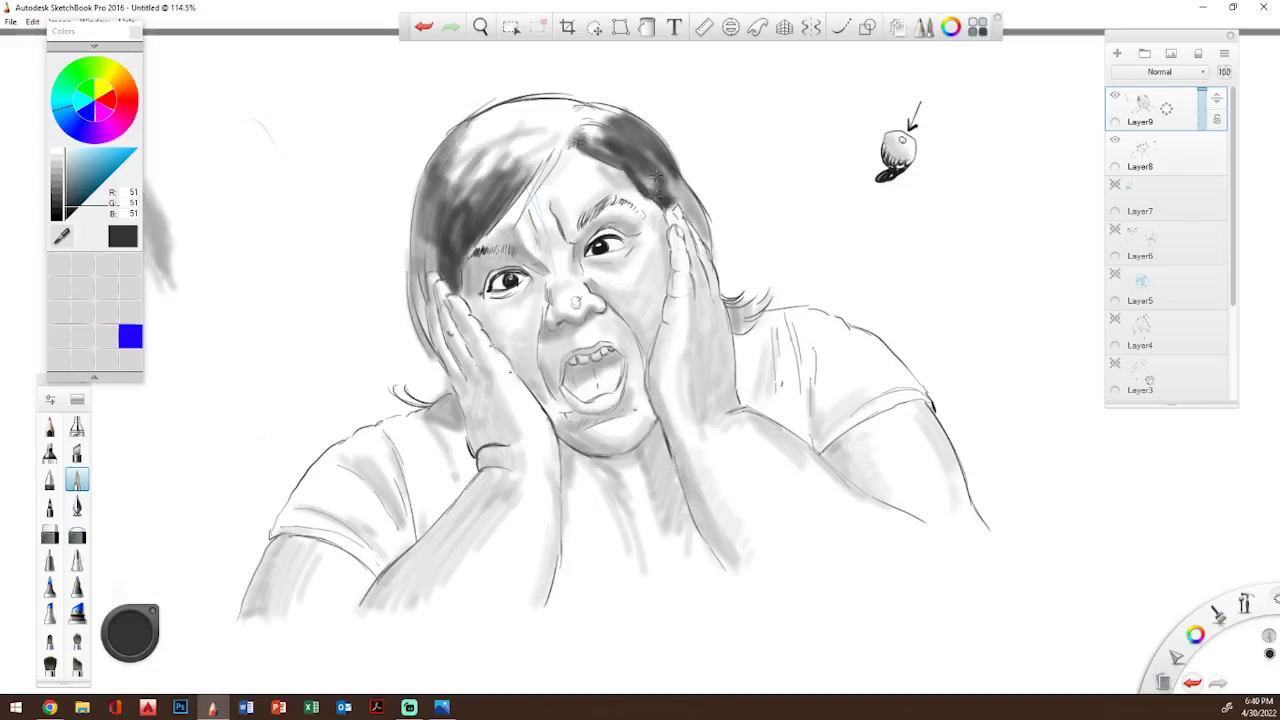
- Darken both eyebrows and the hair behind the fingertips on the viewer's right in dark gray
{"action": "mouse_move", "coordinate": [618, 194]}
{"action": "left_mouse_down"}
{"action": "mouse_move", "coordinate": [601, 226]}
{"action": "mouse_move", "coordinate": [639, 212]}
{"action": "mouse_move", "coordinate": [586, 222]}
{"action": "left_mouse_up"}
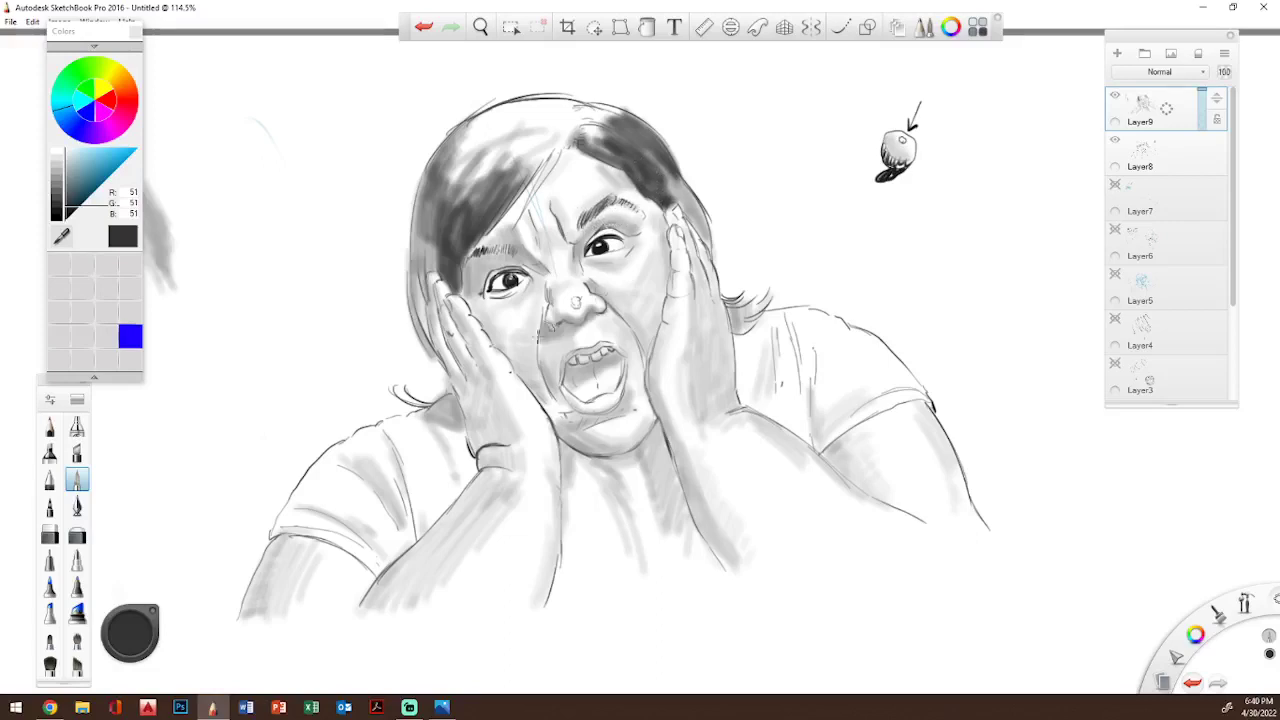
{"action": "left_click_drag", "start_coordinate": [472, 252], "coordinate": [520, 250]}
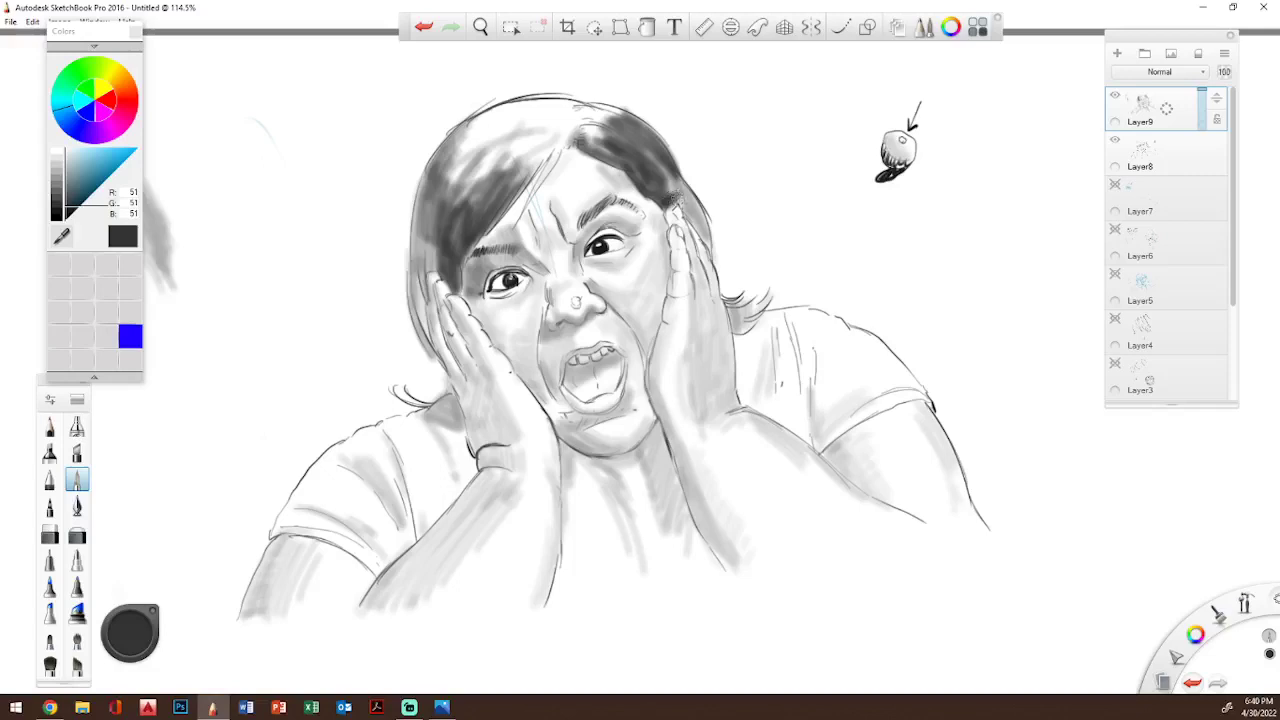
{"action": "left_click_drag", "start_coordinate": [676, 200], "coordinate": [708, 242]}
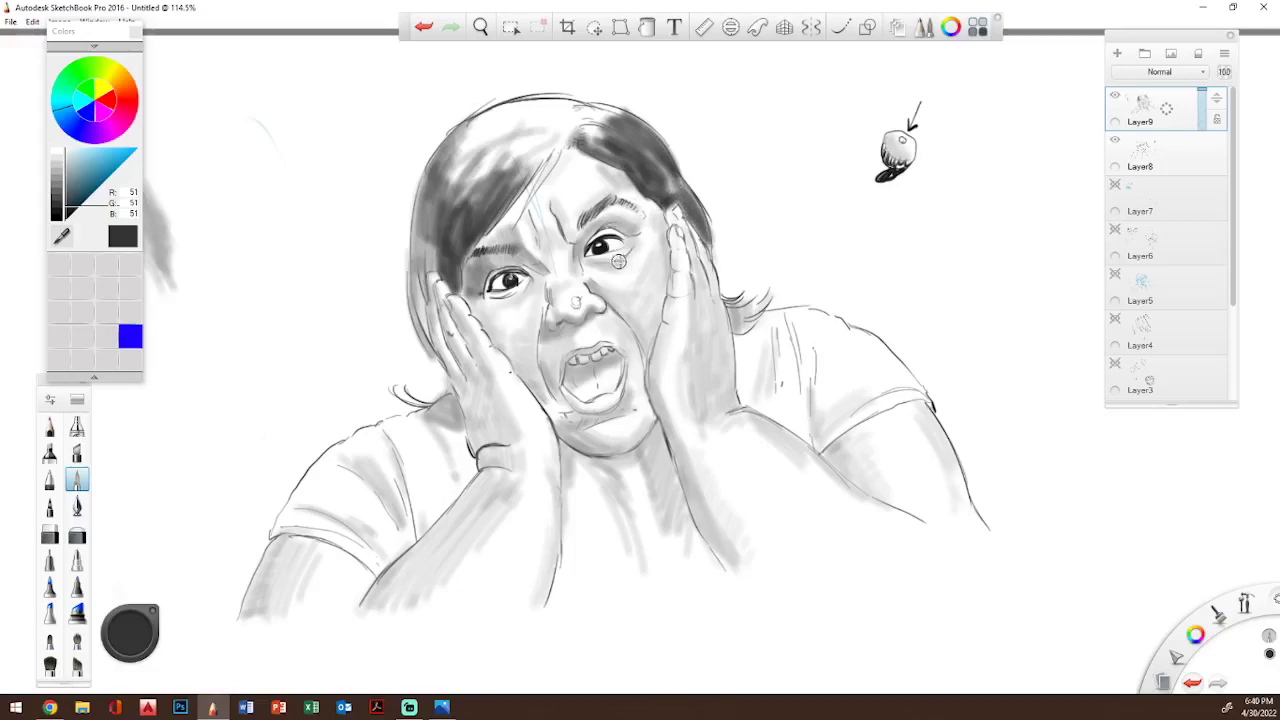
- Darken the skin around both eyes, the jaw edge and the hair behind the wrist on the viewer's left
{"action": "mouse_move", "coordinate": [590, 250]}
{"action": "left_mouse_down"}
{"action": "mouse_move", "coordinate": [620, 234]}
{"action": "mouse_move", "coordinate": [615, 222]}
{"action": "left_mouse_up"}
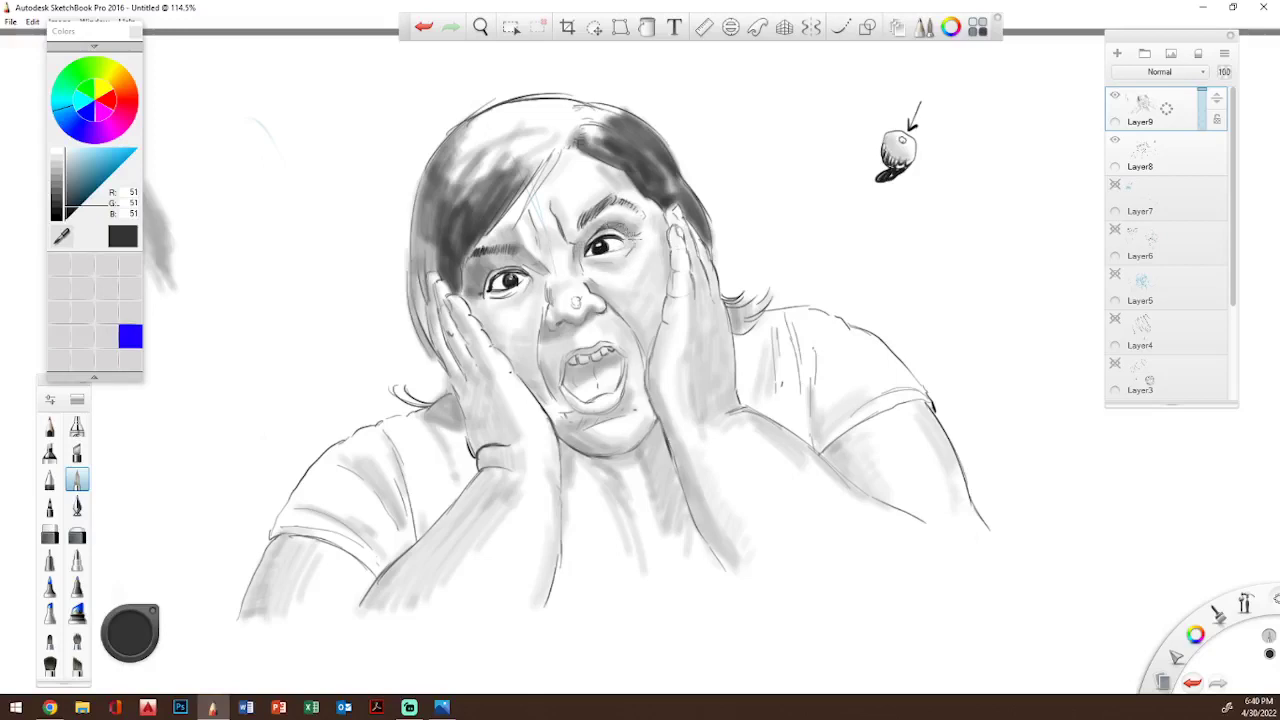
{"action": "mouse_move", "coordinate": [478, 300]}
{"action": "left_mouse_down"}
{"action": "mouse_move", "coordinate": [494, 280]}
{"action": "mouse_move", "coordinate": [505, 287]}
{"action": "mouse_move", "coordinate": [474, 290]}
{"action": "mouse_move", "coordinate": [476, 270]}
{"action": "mouse_move", "coordinate": [507, 266]}
{"action": "mouse_move", "coordinate": [520, 283]}
{"action": "left_mouse_up"}
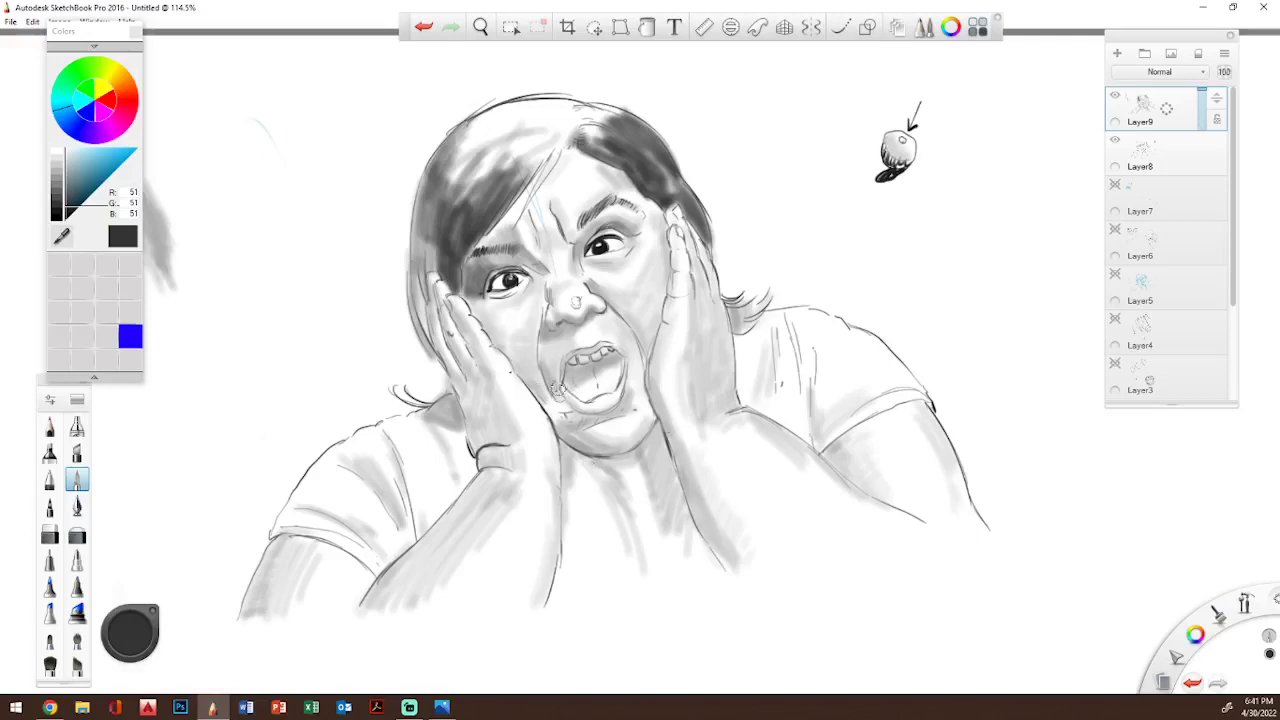
{"action": "mouse_move", "coordinate": [553, 364]}
{"action": "left_mouse_down"}
{"action": "mouse_move", "coordinate": [552, 403]}
{"action": "mouse_move", "coordinate": [582, 425]}
{"action": "mouse_move", "coordinate": [602, 509]}
{"action": "mouse_move", "coordinate": [572, 440]}
{"action": "mouse_move", "coordinate": [588, 453]}
{"action": "mouse_move", "coordinate": [623, 440]}
{"action": "mouse_move", "coordinate": [592, 459]}
{"action": "mouse_move", "coordinate": [608, 457]}
{"action": "mouse_move", "coordinate": [656, 436]}
{"action": "left_mouse_up"}
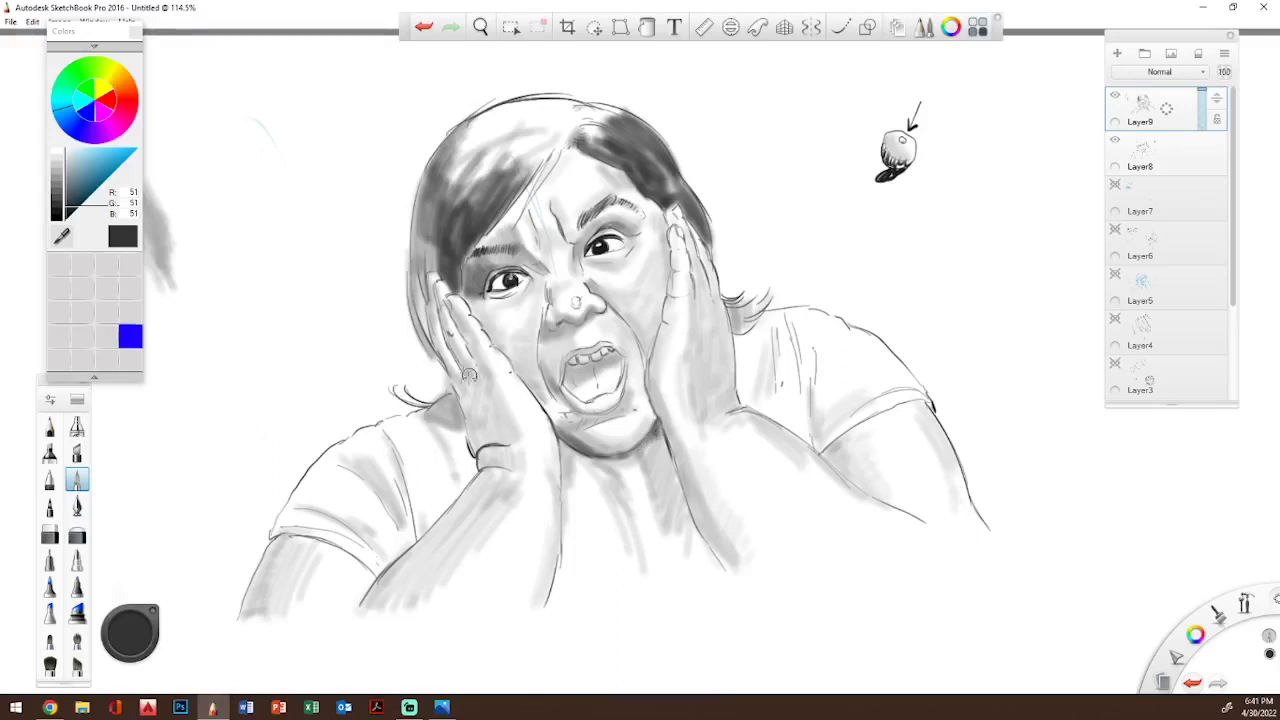
{"action": "mouse_move", "coordinate": [460, 400]}
{"action": "left_mouse_down"}
{"action": "mouse_move", "coordinate": [464, 428]}
{"action": "mouse_move", "coordinate": [447, 408]}
{"action": "mouse_move", "coordinate": [463, 439]}
{"action": "left_mouse_up"}
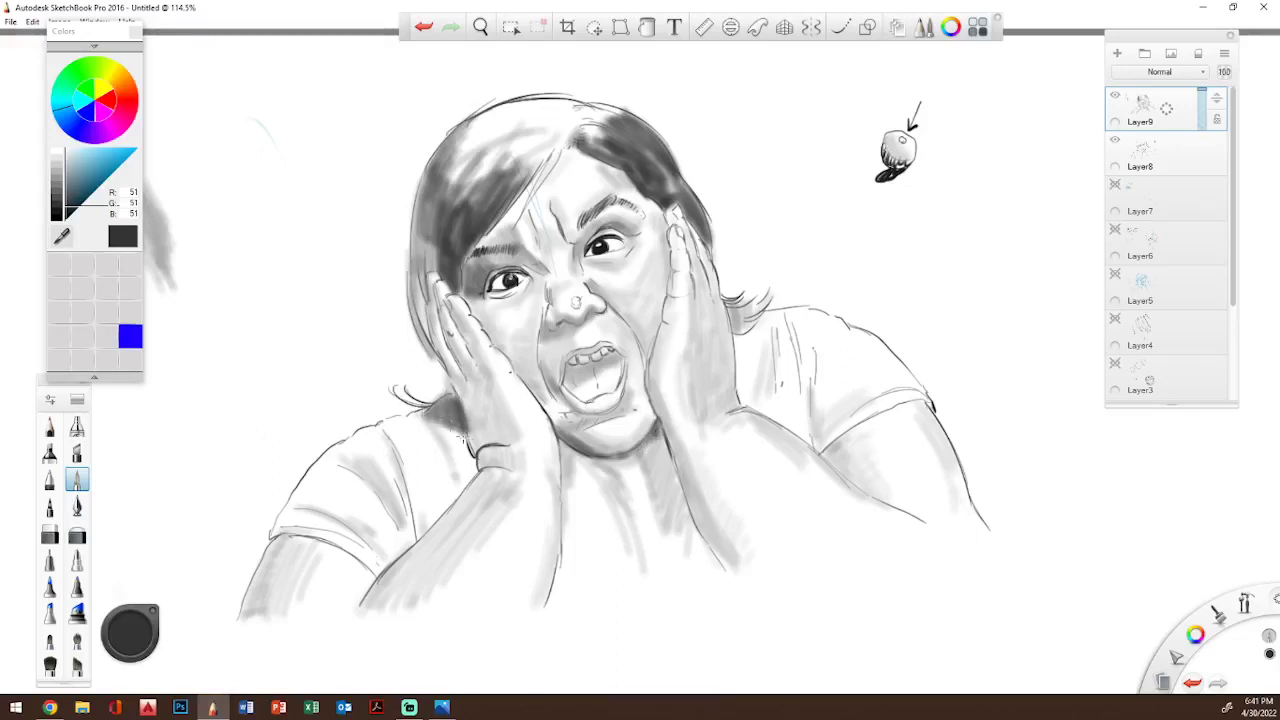
- Set the color to black and the paintbrush size to 5.5, and darken the flicked hair ends above both shoulders
{"action": "left_click", "coordinate": [84, 222]}
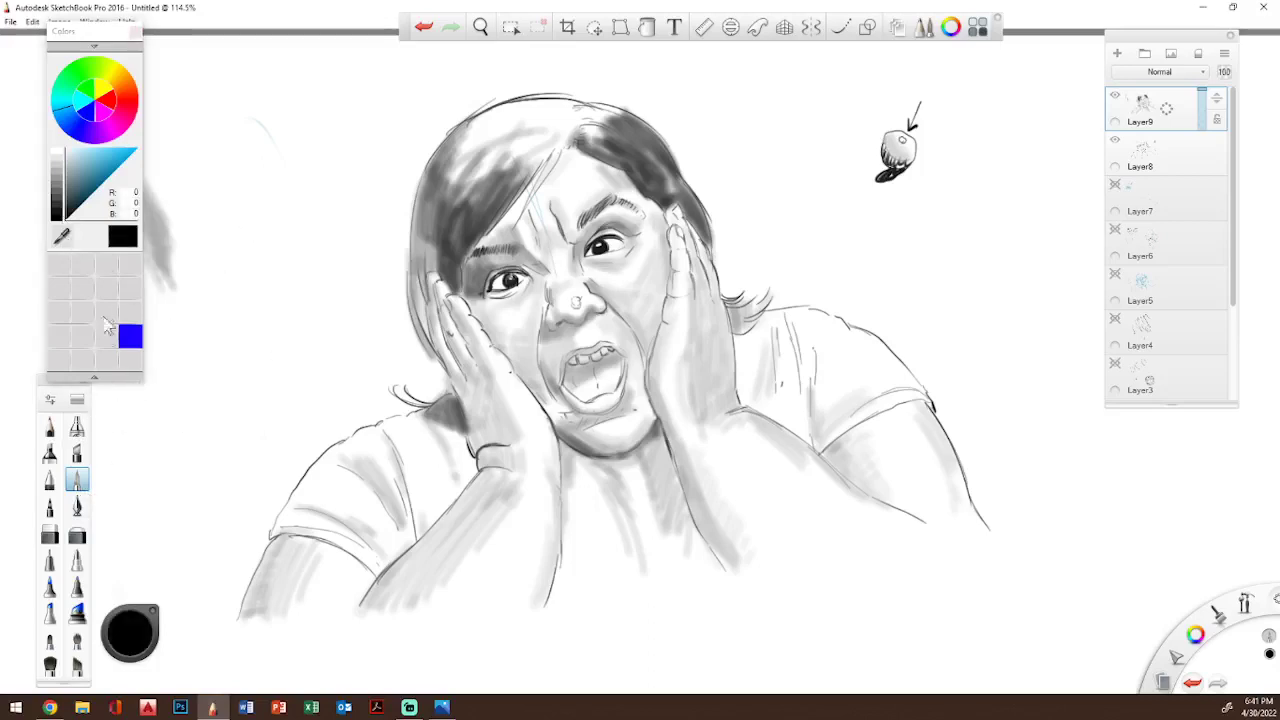
{"action": "left_click", "coordinate": [51, 400]}
{"action": "left_click_drag", "start_coordinate": [681, 268], "coordinate": [682, 268]}
{"action": "left_click", "coordinate": [760, 344]}
{"action": "left_click", "coordinate": [51, 400]}
{"action": "left_click_drag", "start_coordinate": [681, 268], "coordinate": [679, 268]}
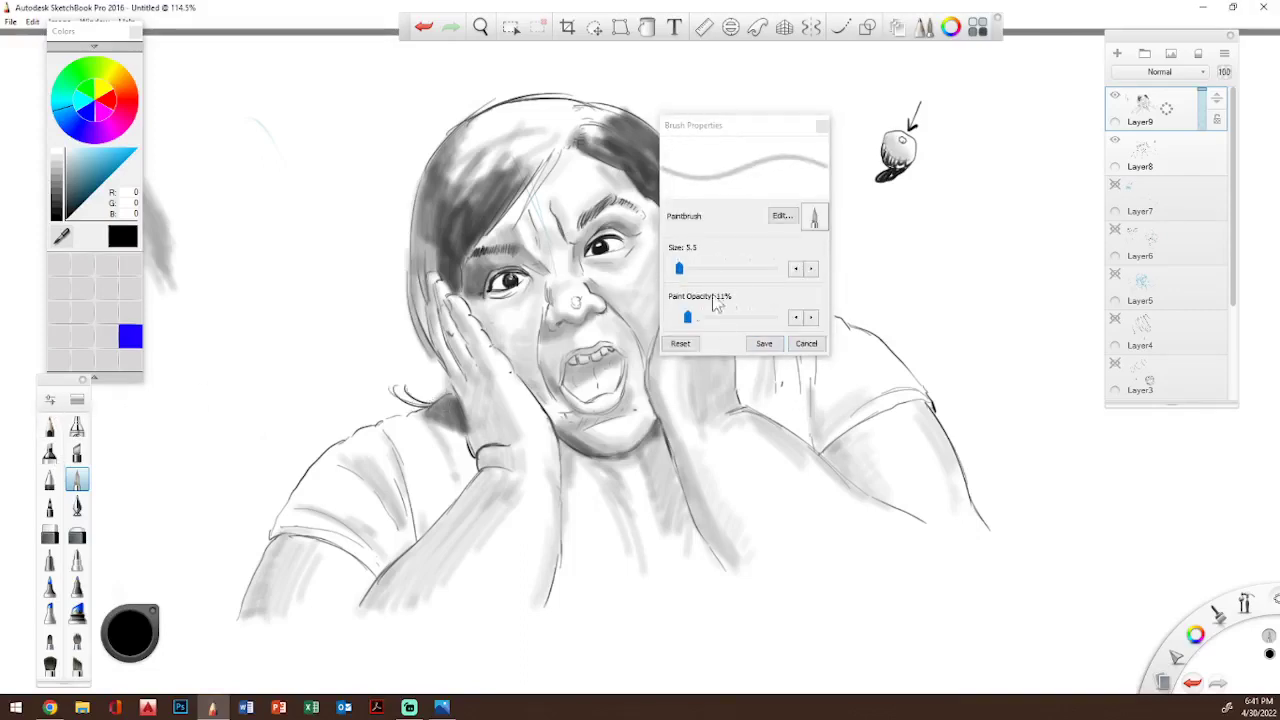
{"action": "left_click", "coordinate": [822, 125]}
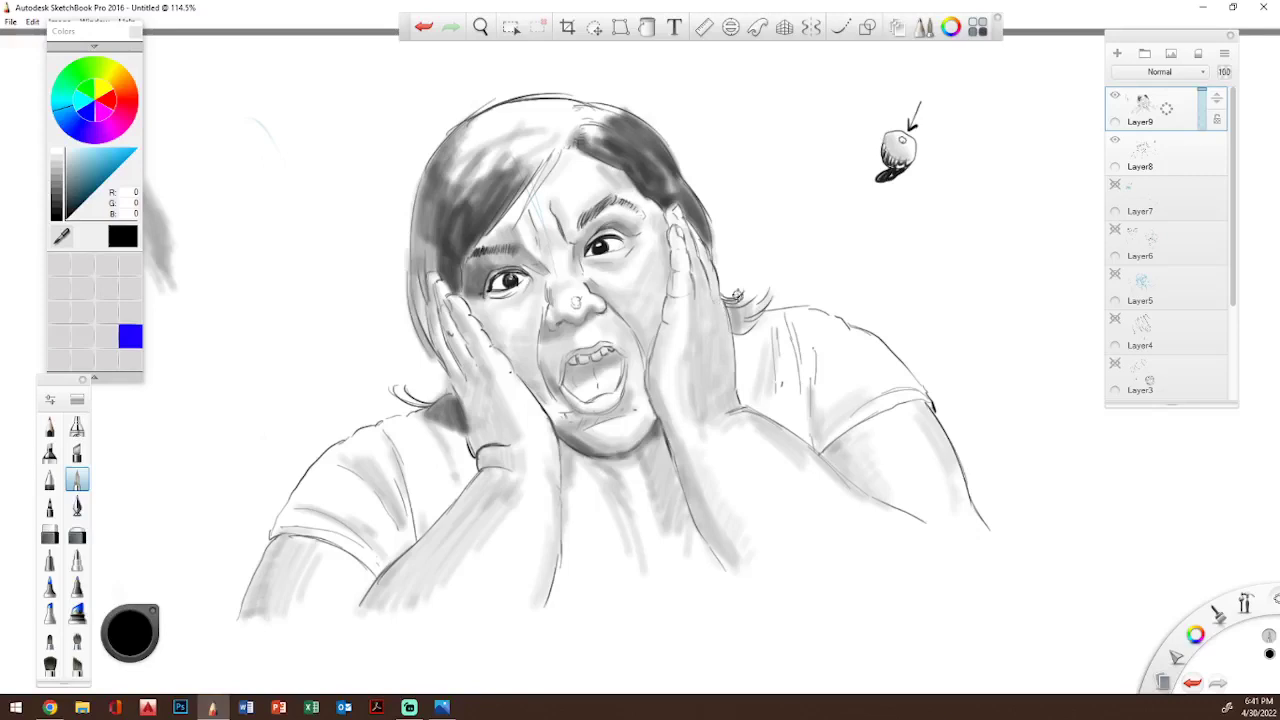
{"action": "mouse_move", "coordinate": [728, 300]}
{"action": "left_mouse_down"}
{"action": "mouse_move", "coordinate": [758, 292]}
{"action": "mouse_move", "coordinate": [729, 332]}
{"action": "mouse_move", "coordinate": [772, 296]}
{"action": "mouse_move", "coordinate": [742, 328]}
{"action": "left_mouse_up"}
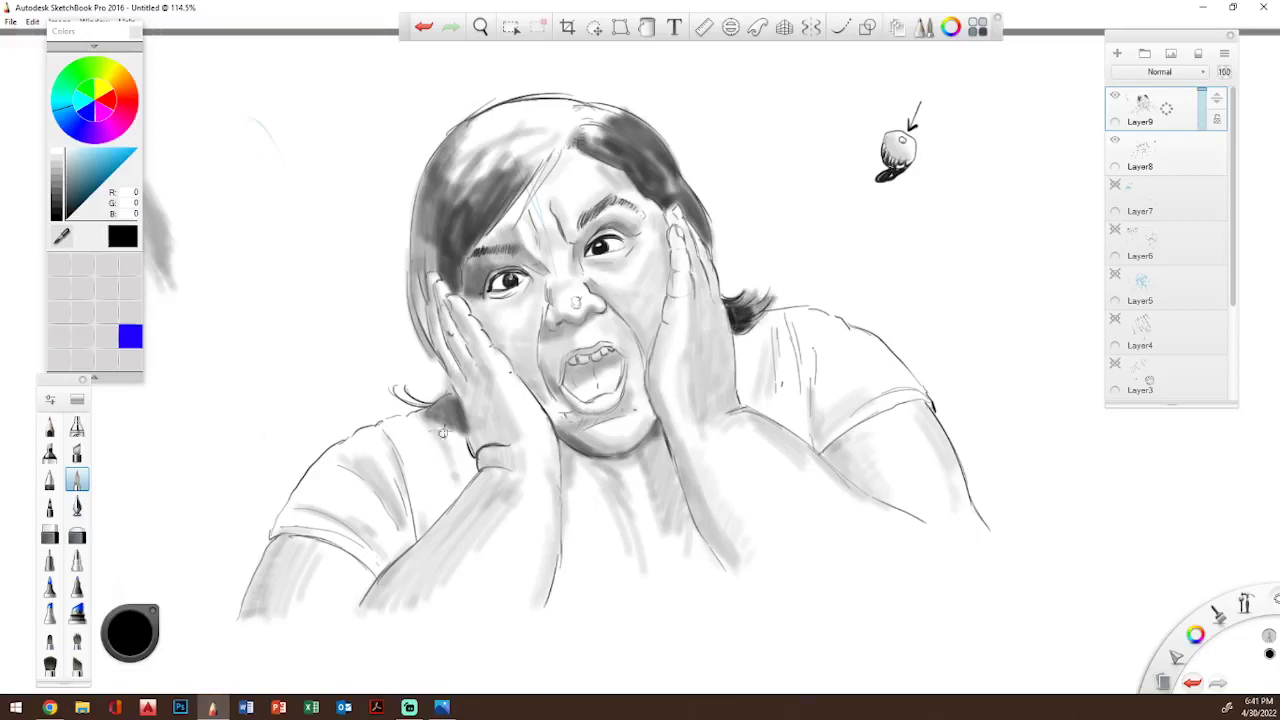
{"action": "left_click_drag", "start_coordinate": [400, 388], "coordinate": [442, 398]}
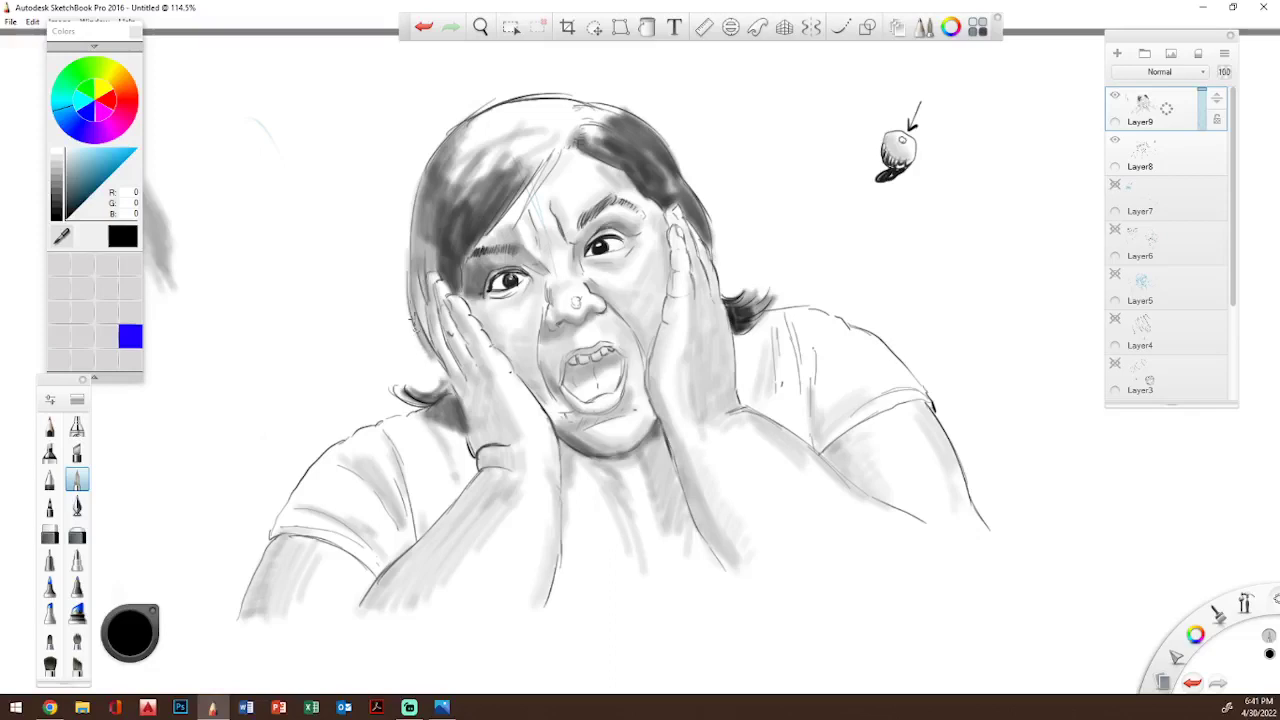
- Darken the outer hair on the viewer's left with black strokes, from beside the hand up toward the crown
{"action": "left_click_drag", "start_coordinate": [409, 320], "coordinate": [446, 370]}
{"action": "left_click_drag", "start_coordinate": [406, 284], "coordinate": [426, 322]}
{"action": "left_click_drag", "start_coordinate": [410, 262], "coordinate": [420, 318]}
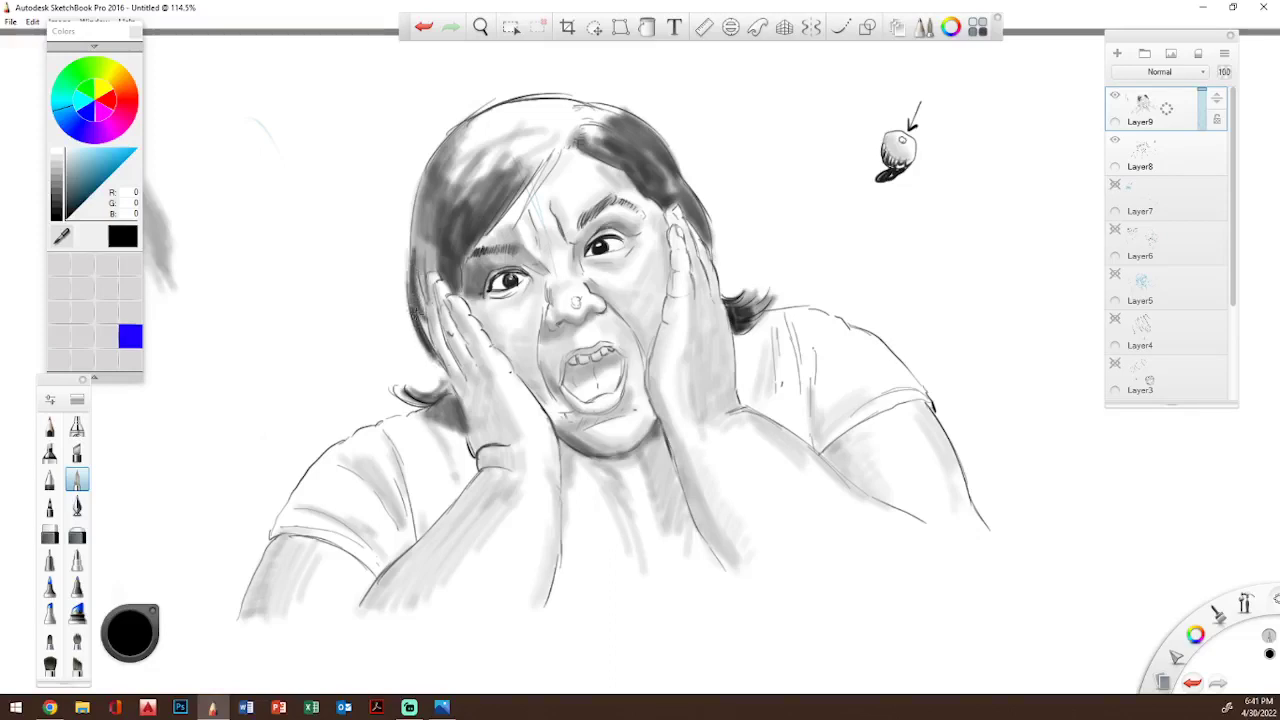
{"action": "left_click_drag", "start_coordinate": [410, 236], "coordinate": [424, 318]}
{"action": "left_click_drag", "start_coordinate": [414, 260], "coordinate": [430, 300]}
{"action": "left_click_drag", "start_coordinate": [414, 236], "coordinate": [426, 288]}
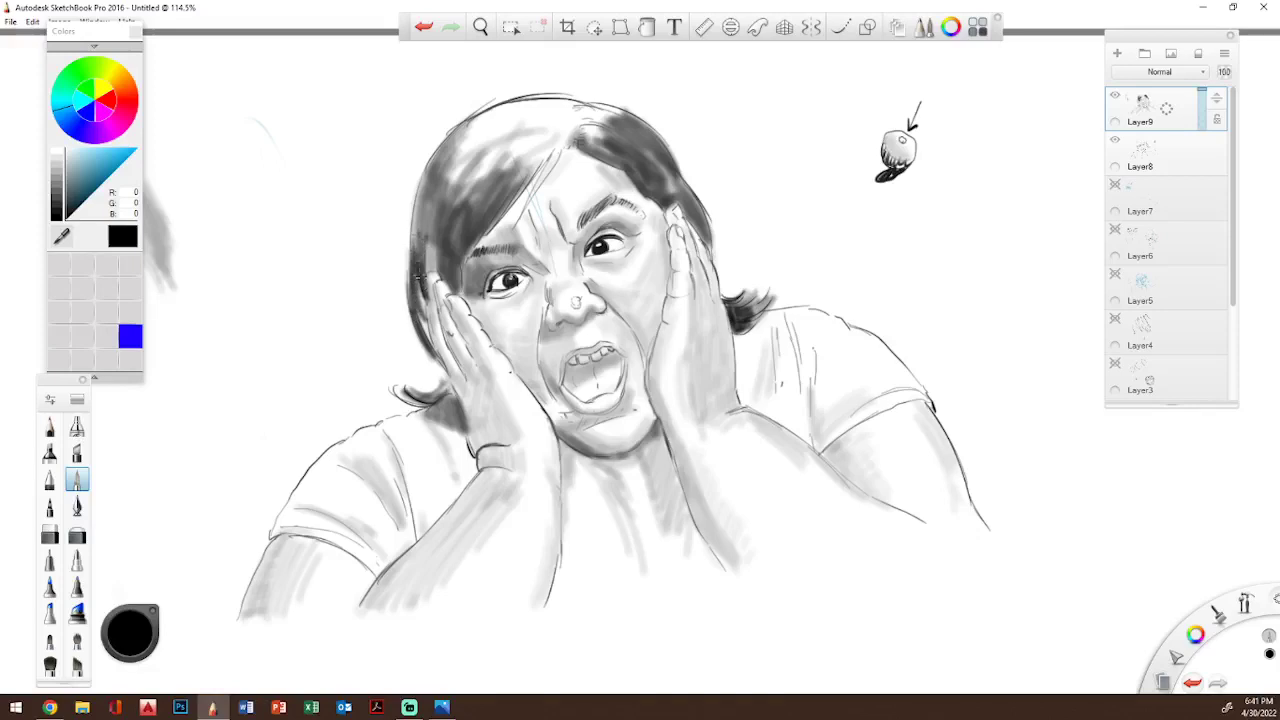
{"action": "mouse_move", "coordinate": [410, 214]}
{"action": "left_mouse_down"}
{"action": "mouse_move", "coordinate": [420, 280]}
{"action": "mouse_move", "coordinate": [420, 266]}
{"action": "mouse_move", "coordinate": [438, 268]}
{"action": "left_mouse_up"}
{"action": "left_click_drag", "start_coordinate": [418, 224], "coordinate": [432, 272]}
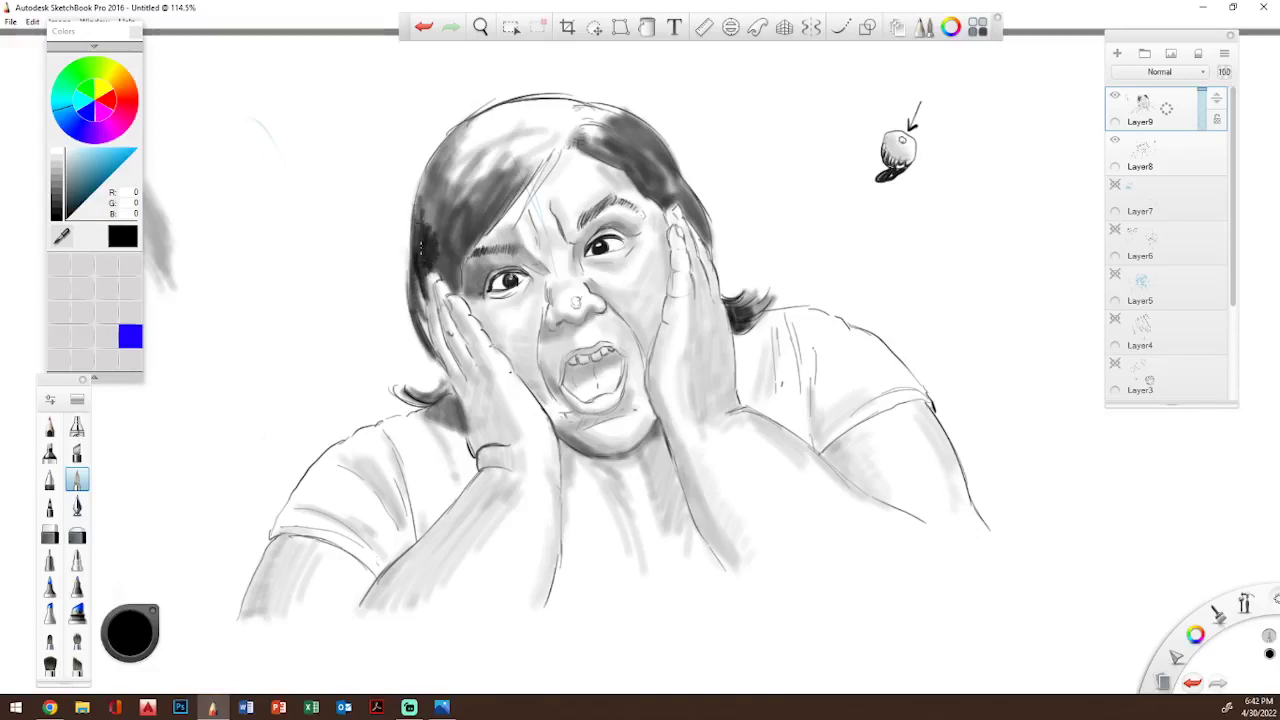
{"action": "mouse_move", "coordinate": [414, 200]}
{"action": "left_mouse_down"}
{"action": "mouse_move", "coordinate": [424, 260]}
{"action": "mouse_move", "coordinate": [422, 240]}
{"action": "left_mouse_up"}
{"action": "mouse_move", "coordinate": [424, 186]}
{"action": "left_mouse_down"}
{"action": "mouse_move", "coordinate": [432, 242]}
{"action": "mouse_move", "coordinate": [430, 224]}
{"action": "left_mouse_up"}
{"action": "mouse_move", "coordinate": [422, 160]}
{"action": "left_mouse_down"}
{"action": "mouse_move", "coordinate": [416, 222]}
{"action": "mouse_move", "coordinate": [422, 194]}
{"action": "left_mouse_up"}
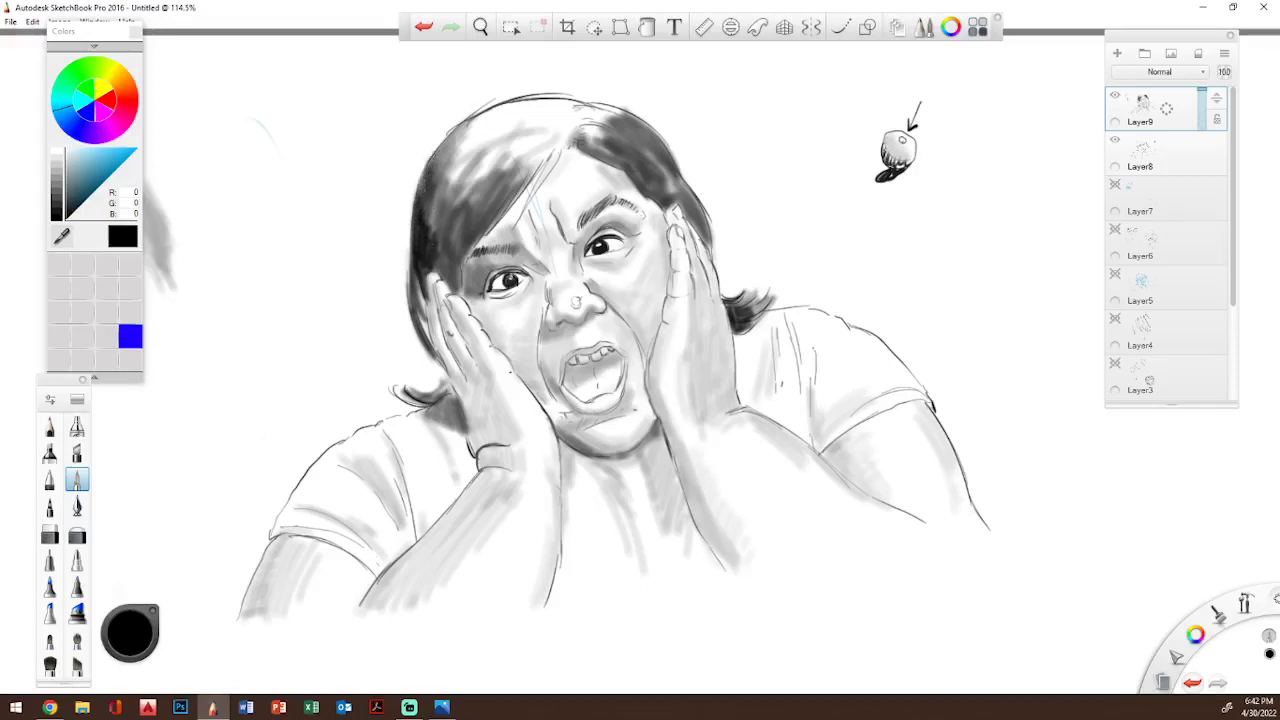
{"action": "mouse_move", "coordinate": [440, 140]}
{"action": "left_mouse_down"}
{"action": "mouse_move", "coordinate": [422, 190]}
{"action": "mouse_move", "coordinate": [430, 236]}
{"action": "left_mouse_up"}
{"action": "left_click_drag", "start_coordinate": [440, 164], "coordinate": [430, 226]}
{"action": "left_click_drag", "start_coordinate": [446, 170], "coordinate": [436, 218]}
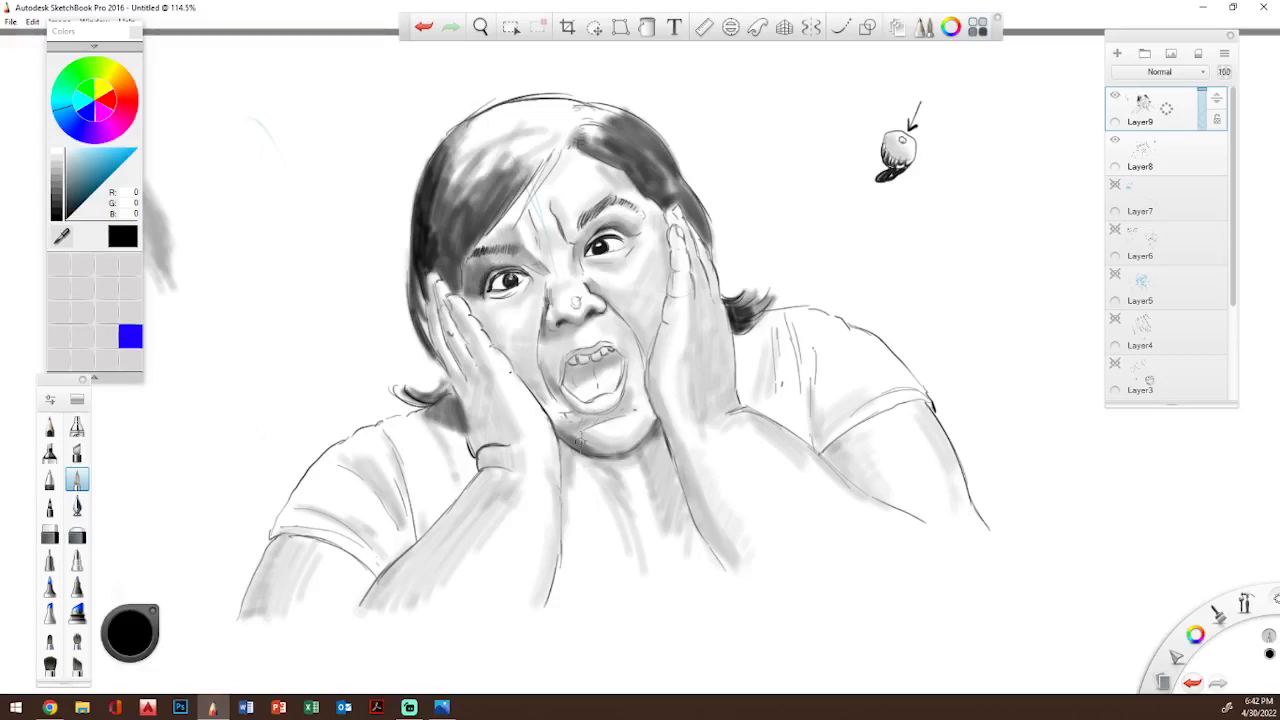
- Add black accents under the jaw, along the sleeve hem on the viewer's right and along the hand contour on the viewer's left
{"action": "mouse_move", "coordinate": [645, 438]}
{"action": "left_mouse_down"}
{"action": "mouse_move", "coordinate": [654, 420]}
{"action": "mouse_move", "coordinate": [635, 448]}
{"action": "mouse_move", "coordinate": [657, 417]}
{"action": "left_mouse_up"}
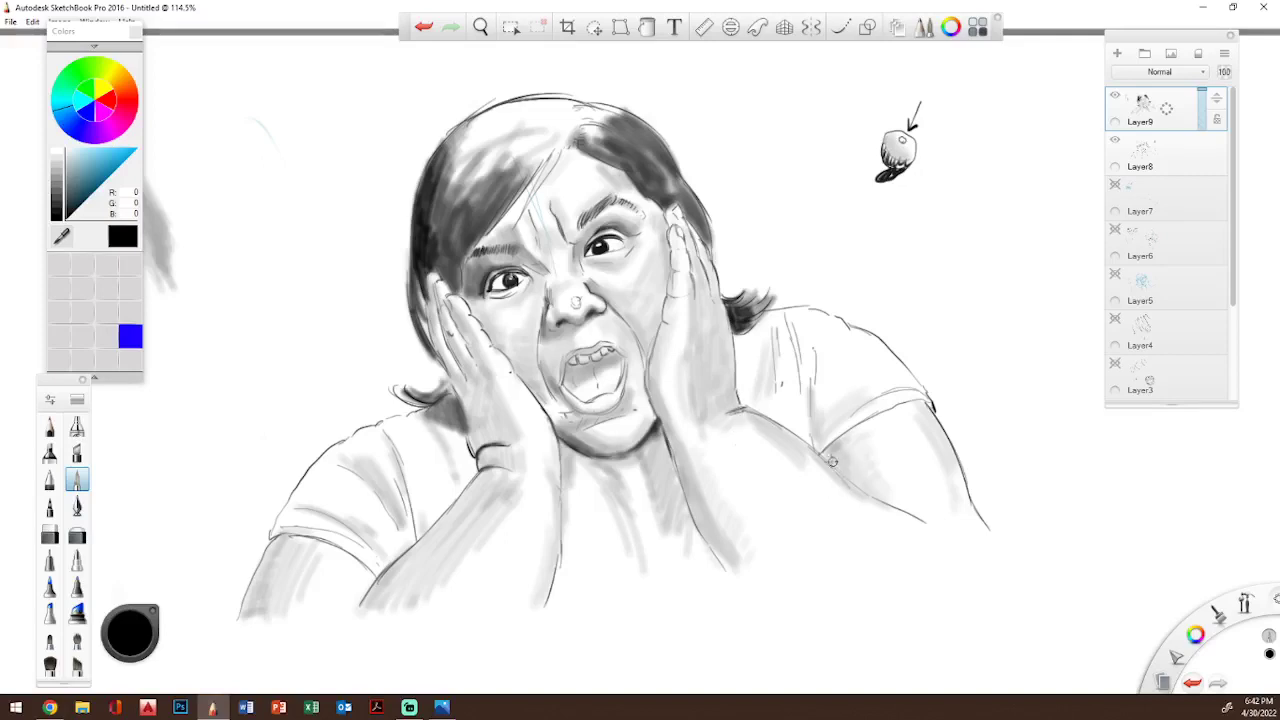
{"action": "left_click_drag", "start_coordinate": [824, 450], "coordinate": [900, 399]}
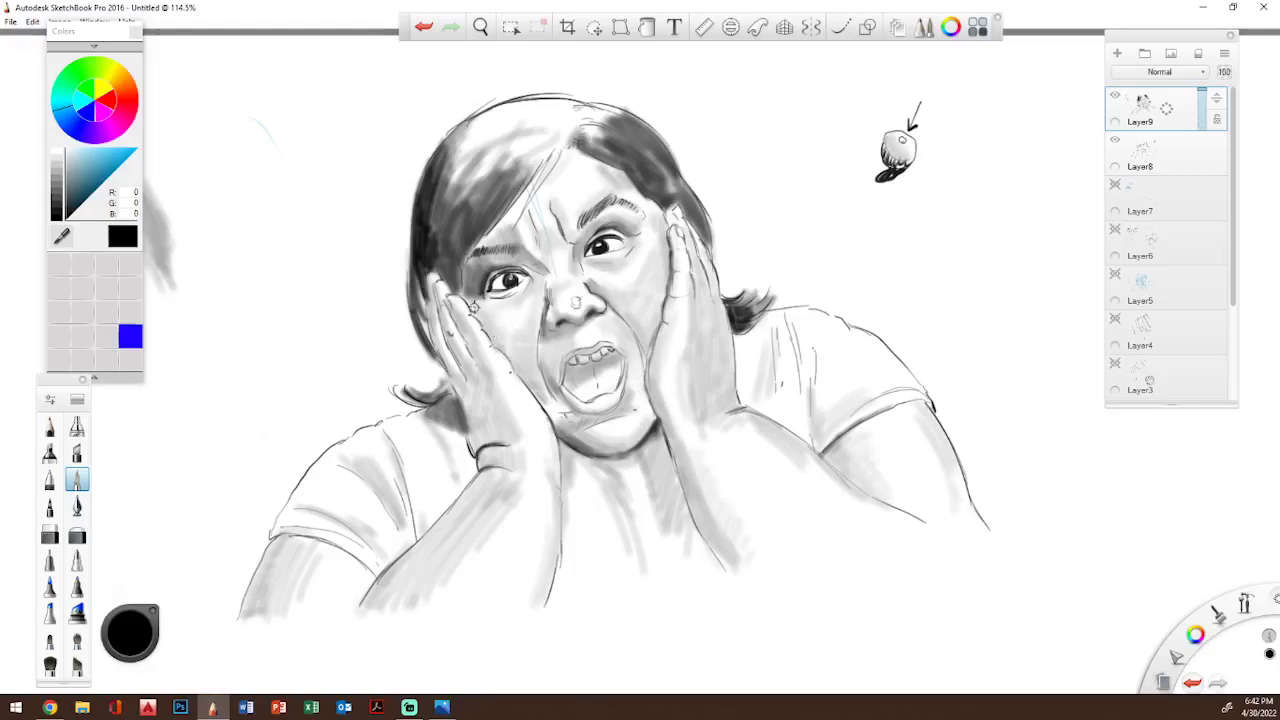
{"action": "left_click_drag", "start_coordinate": [460, 298], "coordinate": [478, 322]}
{"action": "left_click_drag", "start_coordinate": [511, 368], "coordinate": [545, 408]}
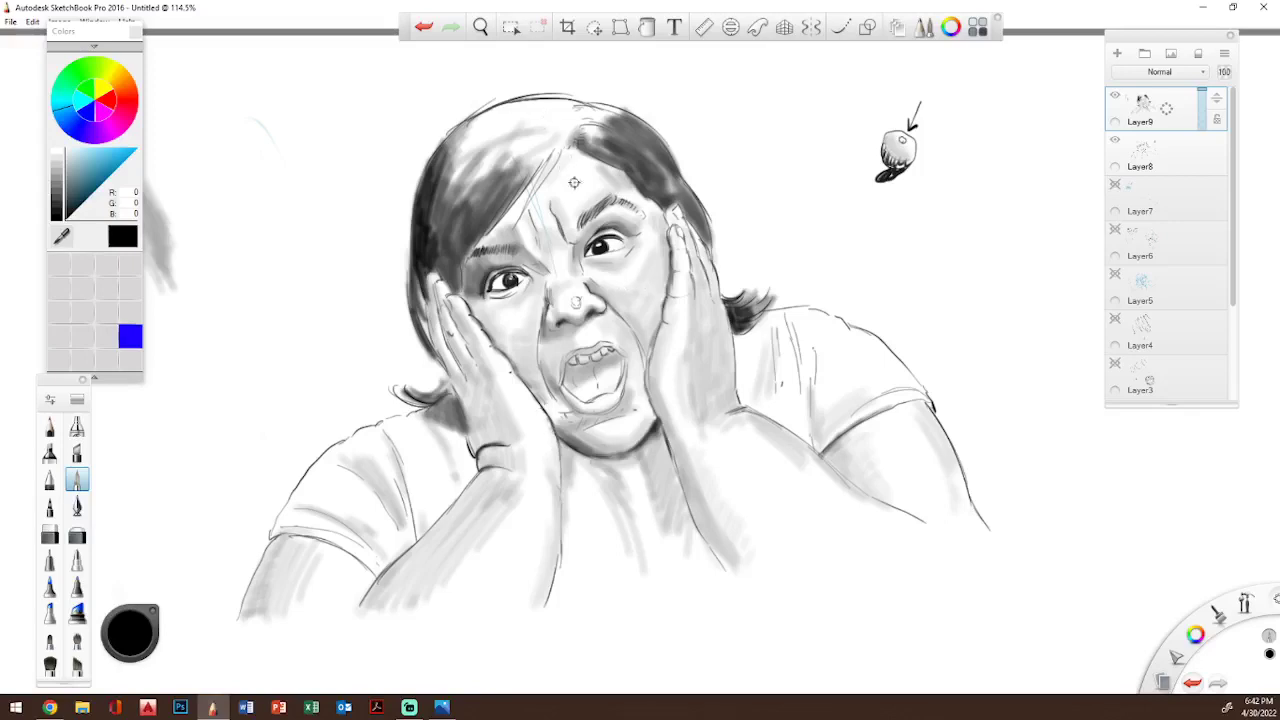
- Darken the hair with black strokes along the parting, over the crown and down the section on the viewer's right
{"action": "mouse_move", "coordinate": [562, 145]}
{"action": "left_mouse_down"}
{"action": "mouse_move", "coordinate": [532, 200]}
{"action": "mouse_move", "coordinate": [535, 190]}
{"action": "left_mouse_up"}
{"action": "mouse_move", "coordinate": [494, 131]}
{"action": "left_mouse_down"}
{"action": "mouse_move", "coordinate": [564, 112]}
{"action": "mouse_move", "coordinate": [528, 104]}
{"action": "mouse_move", "coordinate": [588, 92]}
{"action": "left_mouse_up"}
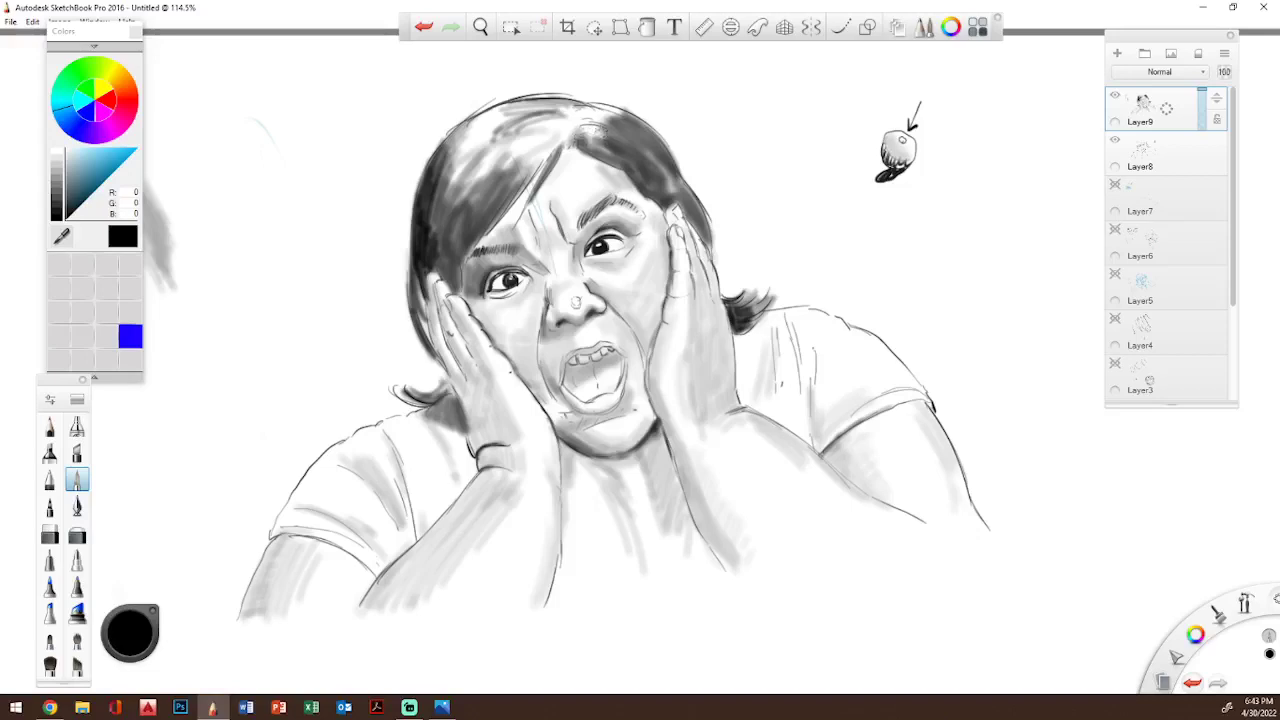
{"action": "mouse_move", "coordinate": [574, 138]}
{"action": "left_mouse_down"}
{"action": "mouse_move", "coordinate": [618, 128]}
{"action": "mouse_move", "coordinate": [628, 106]}
{"action": "left_mouse_up"}
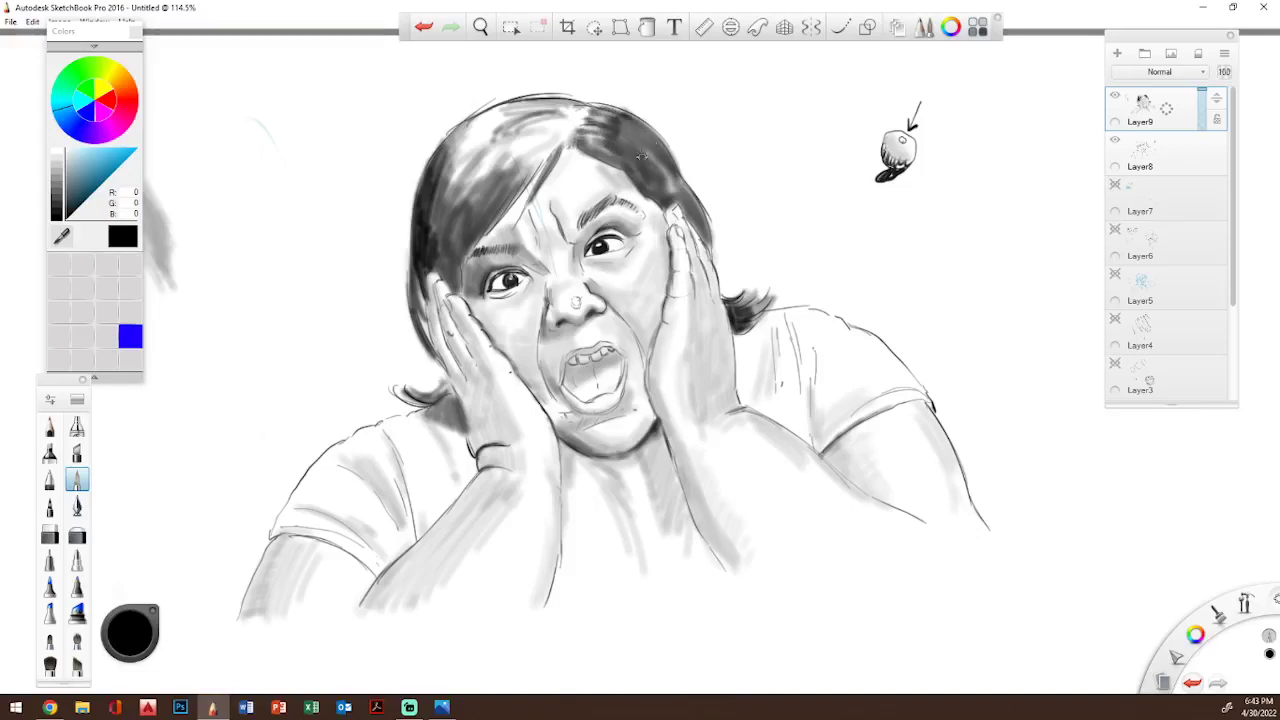
{"action": "left_click_drag", "start_coordinate": [640, 166], "coordinate": [657, 184]}
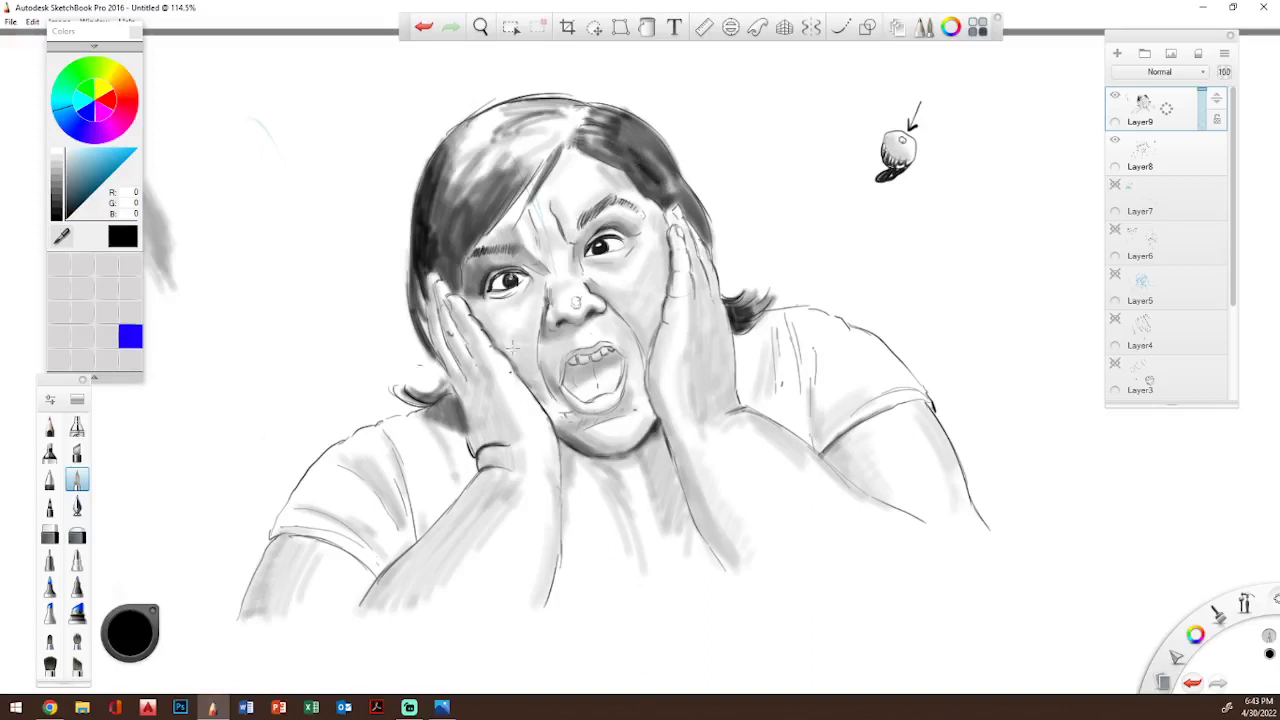
- Set the paintbrush size to 7.3 with a slightly higher paint opacity, and blacken the hair from the viewer's-right temple down to the hand
{"action": "left_click", "coordinate": [49, 398]}
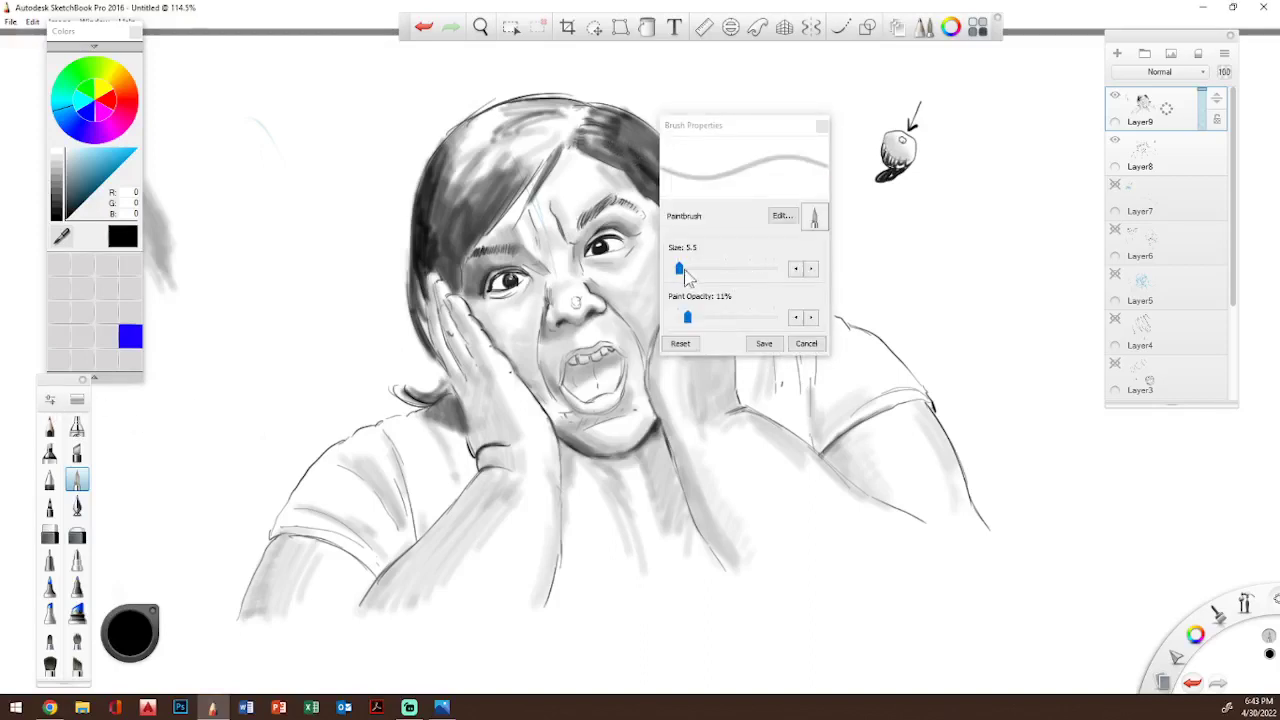
{"action": "left_click_drag", "start_coordinate": [684, 272], "coordinate": [680, 270]}
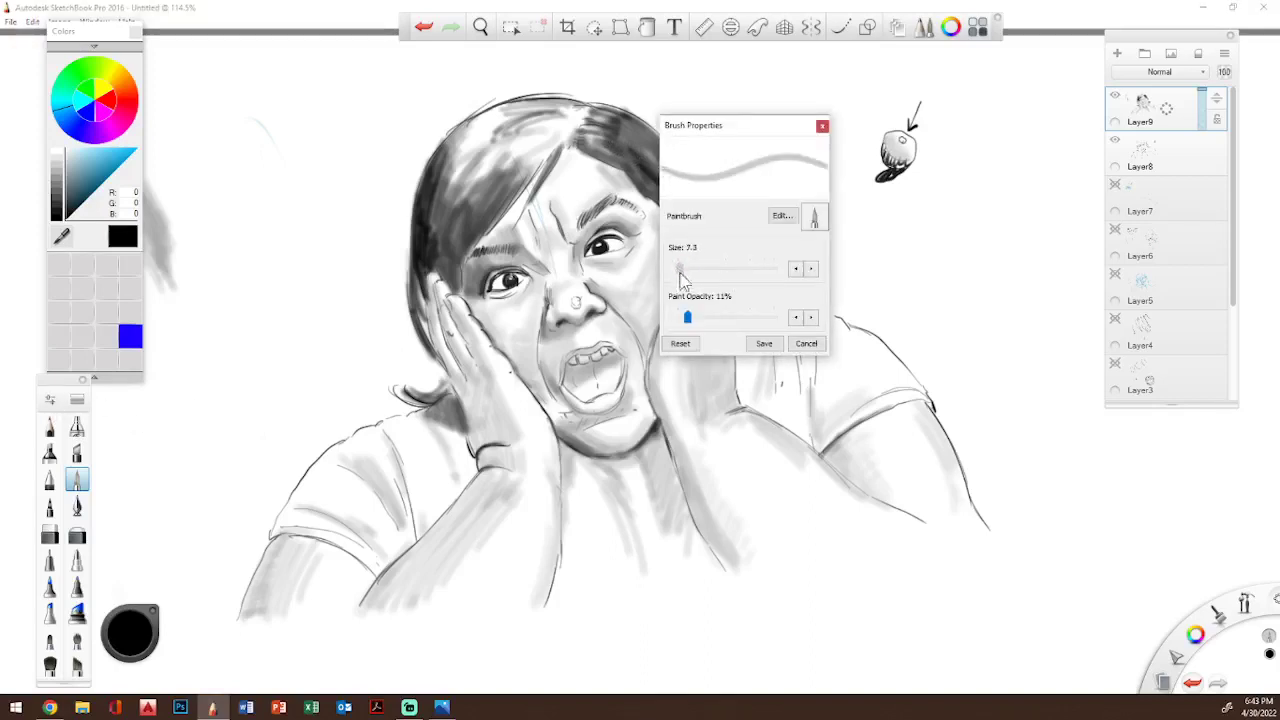
{"action": "left_click_drag", "start_coordinate": [689, 318], "coordinate": [705, 318]}
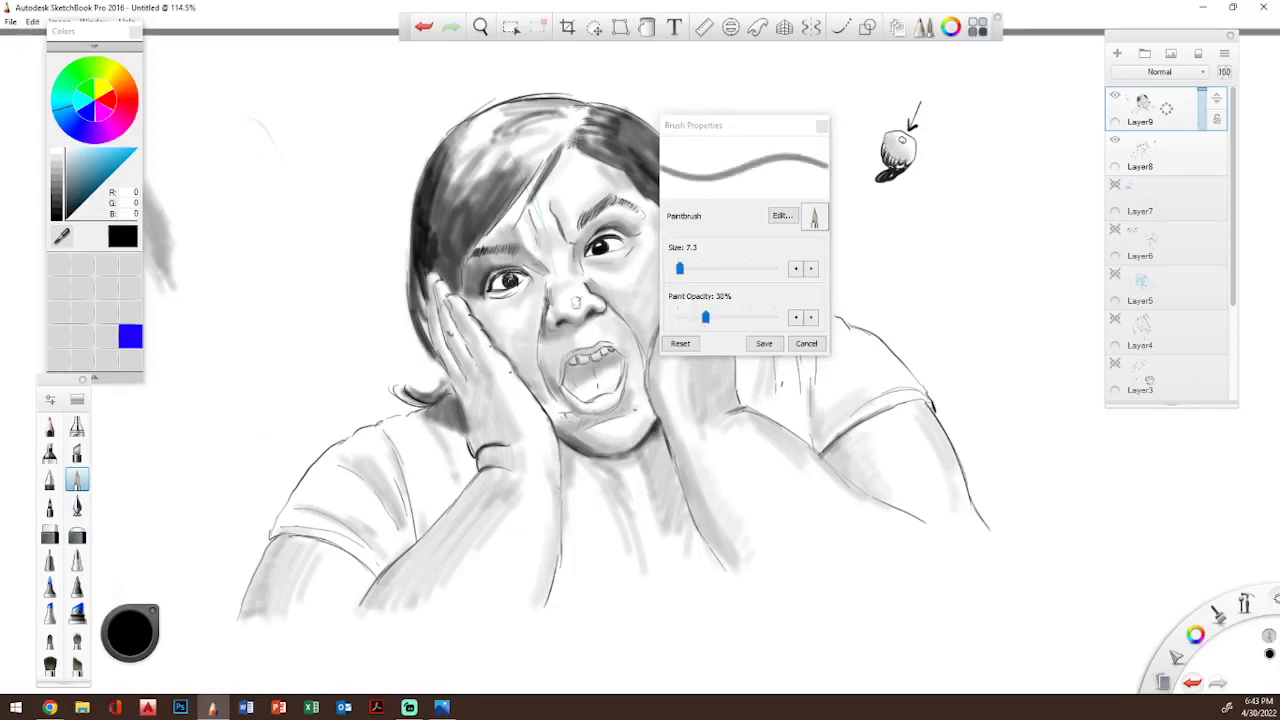
{"action": "left_click_drag", "start_coordinate": [707, 318], "coordinate": [694, 318]}
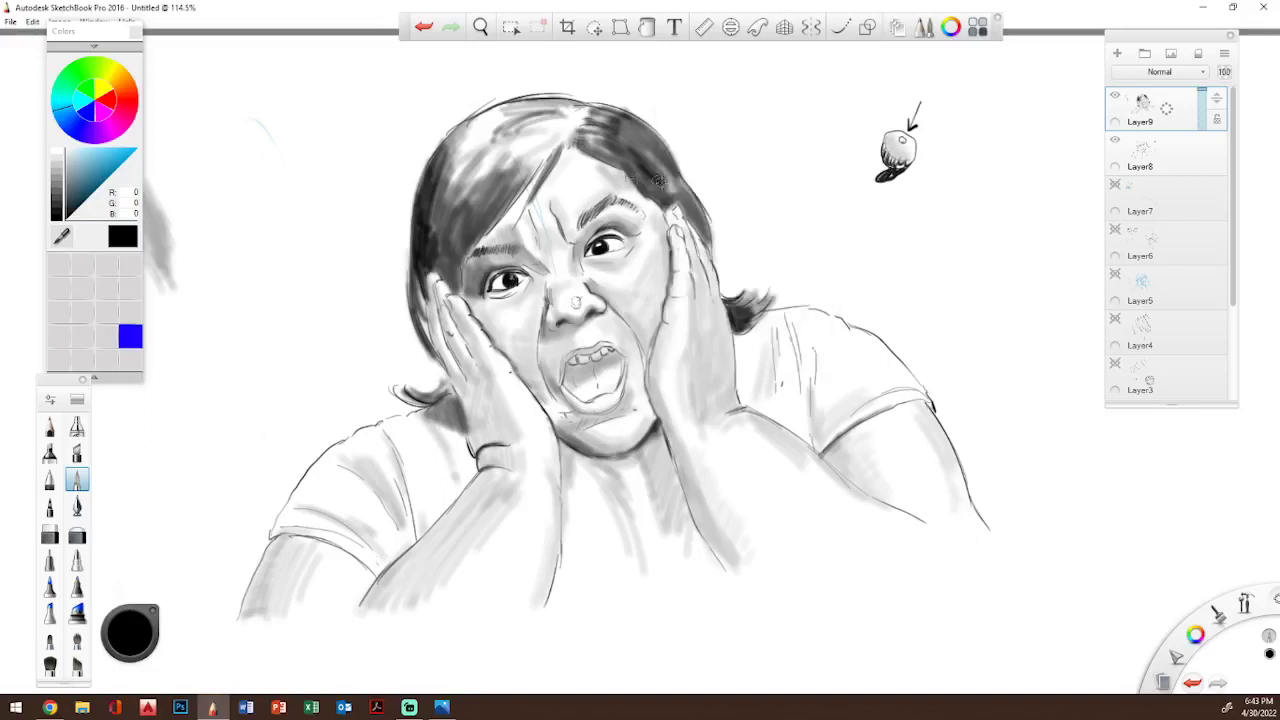
{"action": "mouse_move", "coordinate": [676, 212]}
{"action": "left_mouse_down"}
{"action": "mouse_move", "coordinate": [690, 215]}
{"action": "mouse_move", "coordinate": [685, 200]}
{"action": "mouse_move", "coordinate": [695, 225]}
{"action": "mouse_move", "coordinate": [688, 198]}
{"action": "mouse_move", "coordinate": [700, 246]}
{"action": "left_mouse_up"}
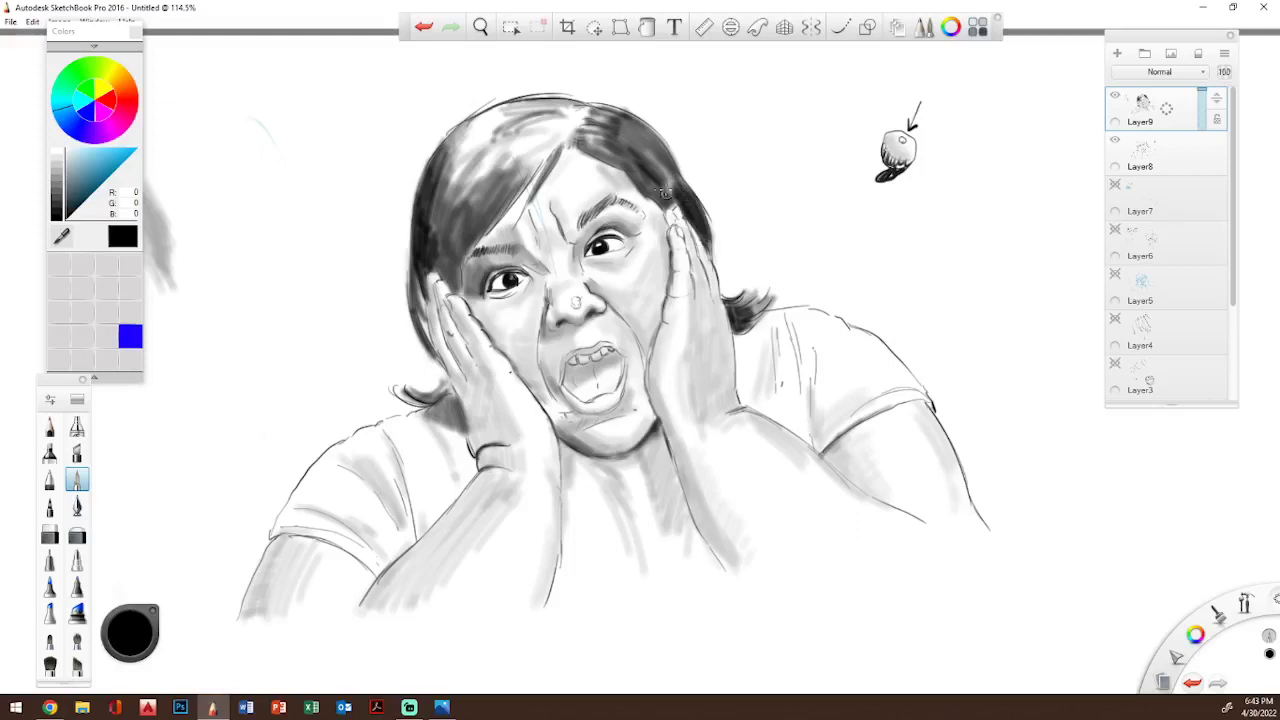
{"action": "mouse_move", "coordinate": [668, 190]}
{"action": "left_mouse_down"}
{"action": "mouse_move", "coordinate": [659, 150]}
{"action": "mouse_move", "coordinate": [624, 183]}
{"action": "mouse_move", "coordinate": [630, 153]}
{"action": "mouse_move", "coordinate": [642, 184]}
{"action": "mouse_move", "coordinate": [640, 150]}
{"action": "mouse_move", "coordinate": [672, 175]}
{"action": "mouse_move", "coordinate": [644, 160]}
{"action": "mouse_move", "coordinate": [649, 177]}
{"action": "mouse_move", "coordinate": [622, 192]}
{"action": "left_mouse_up"}
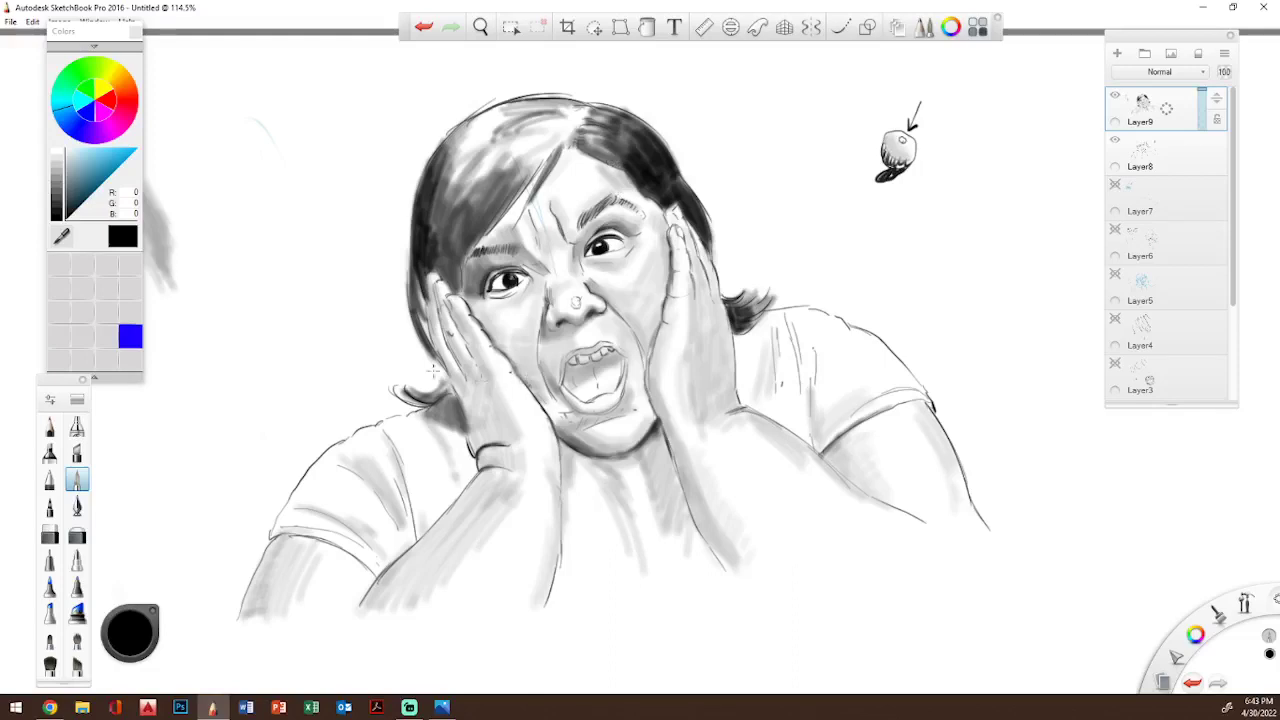
- Set the color to dark gray (RGB 77) and shade the mouth interior, upper lip, chin and the area under the nose
{"action": "left_click", "coordinate": [66, 206]}
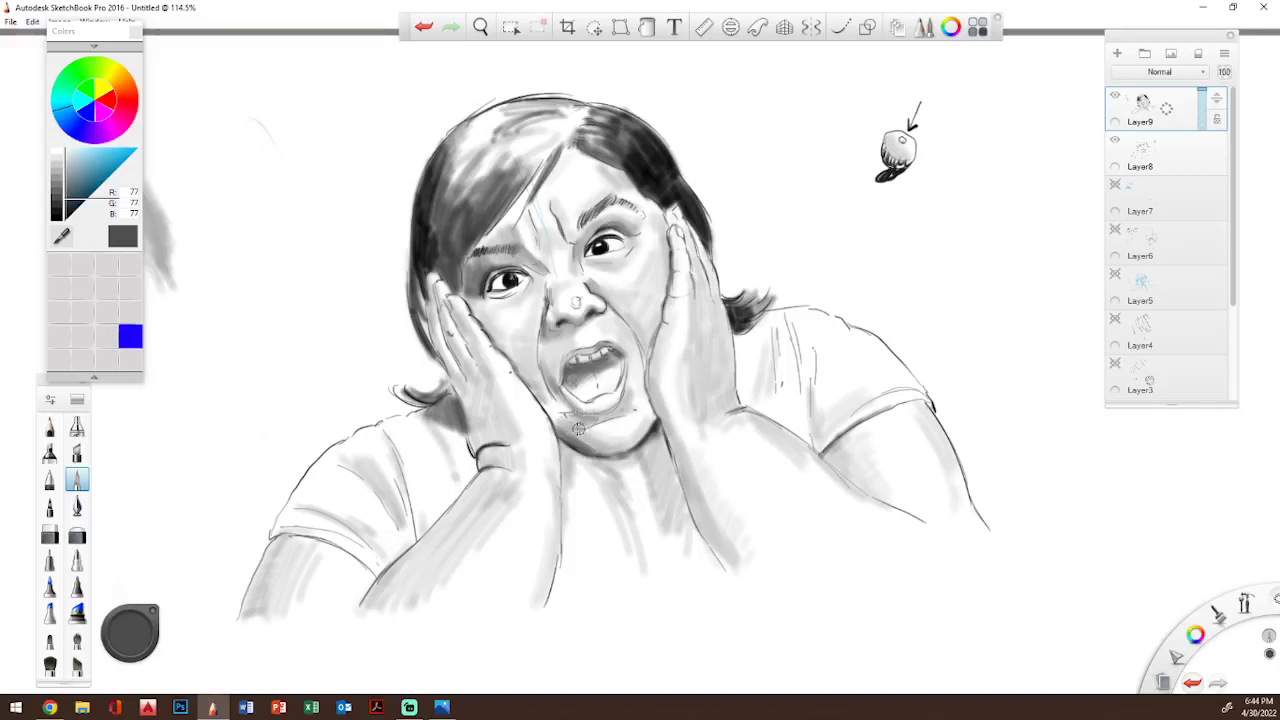
{"action": "left_click_drag", "start_coordinate": [576, 430], "coordinate": [572, 416]}
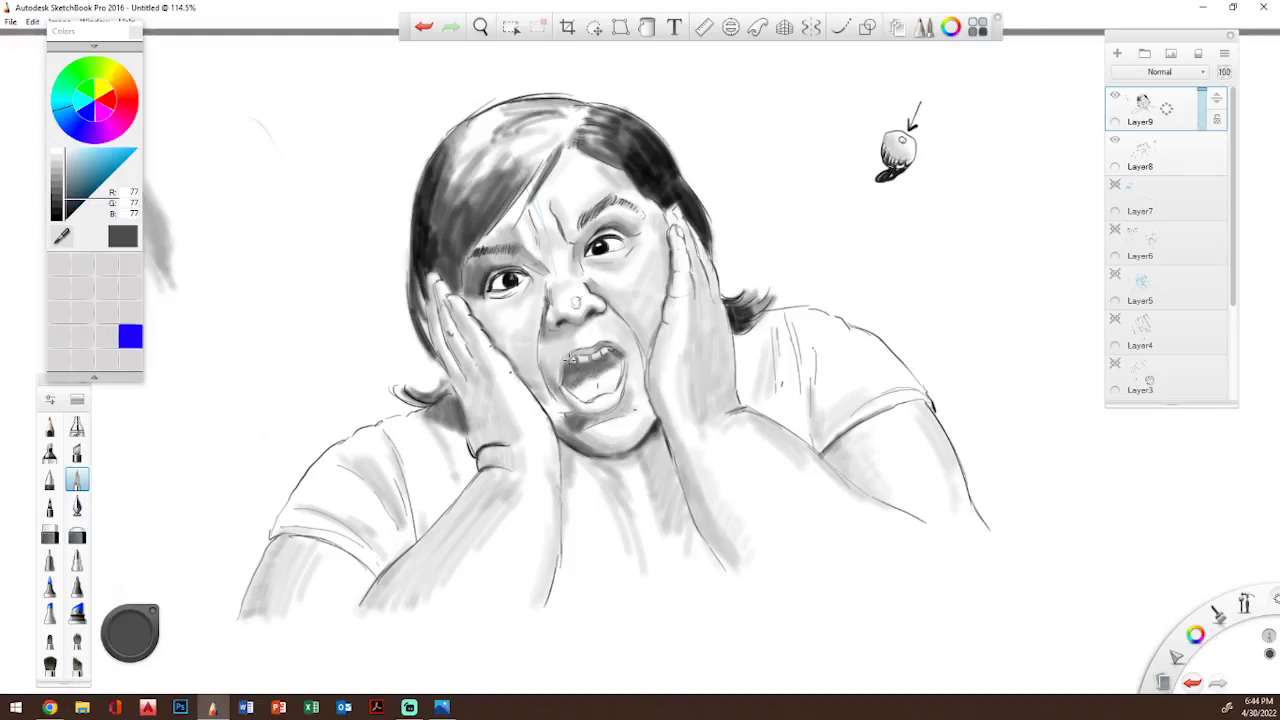
{"action": "left_click_drag", "start_coordinate": [572, 357], "coordinate": [610, 344]}
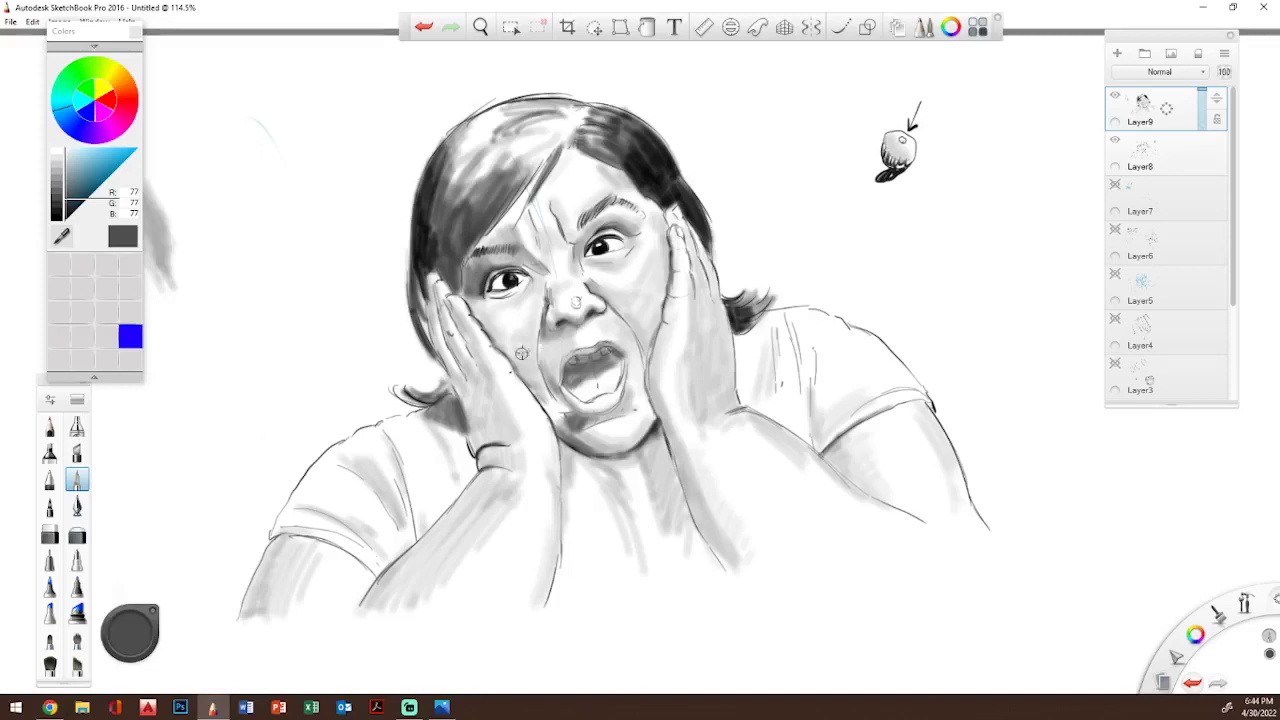
{"action": "left_click_drag", "start_coordinate": [544, 338], "coordinate": [578, 323]}
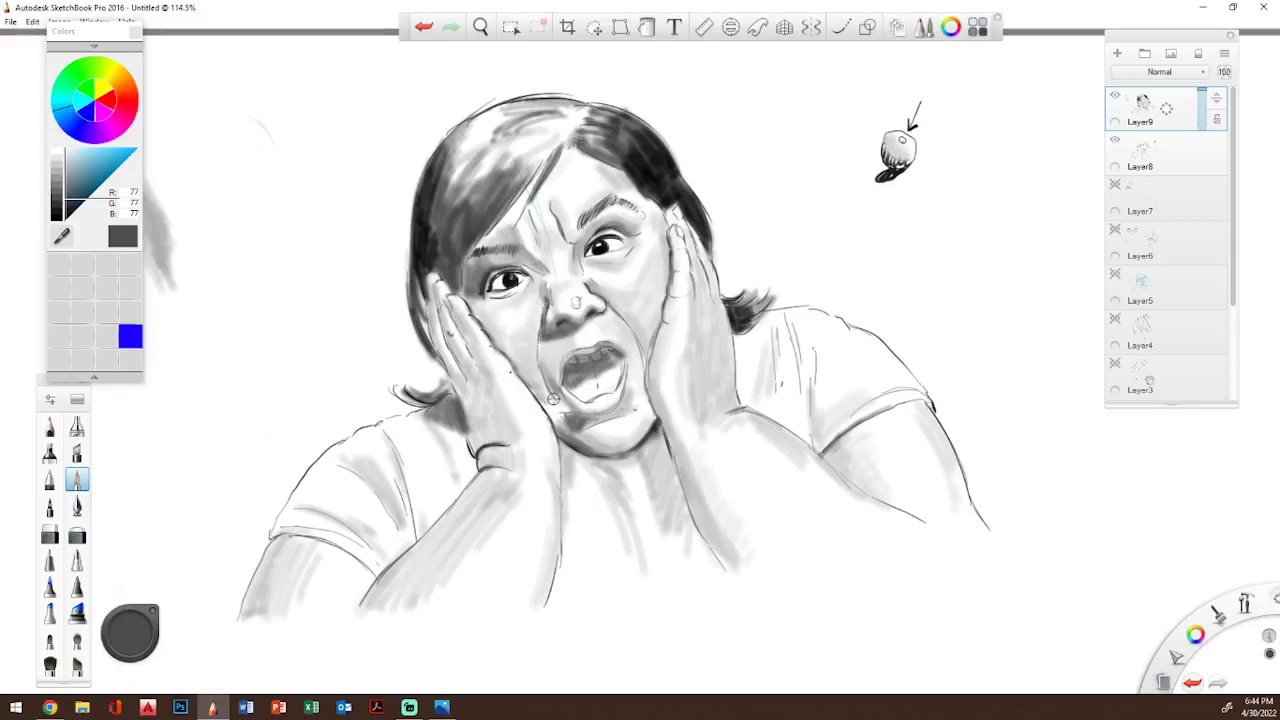
- Set the color to light gray (RGB 204) and shade the forehead and the fingers of both hands
{"action": "left_click", "coordinate": [60, 168]}
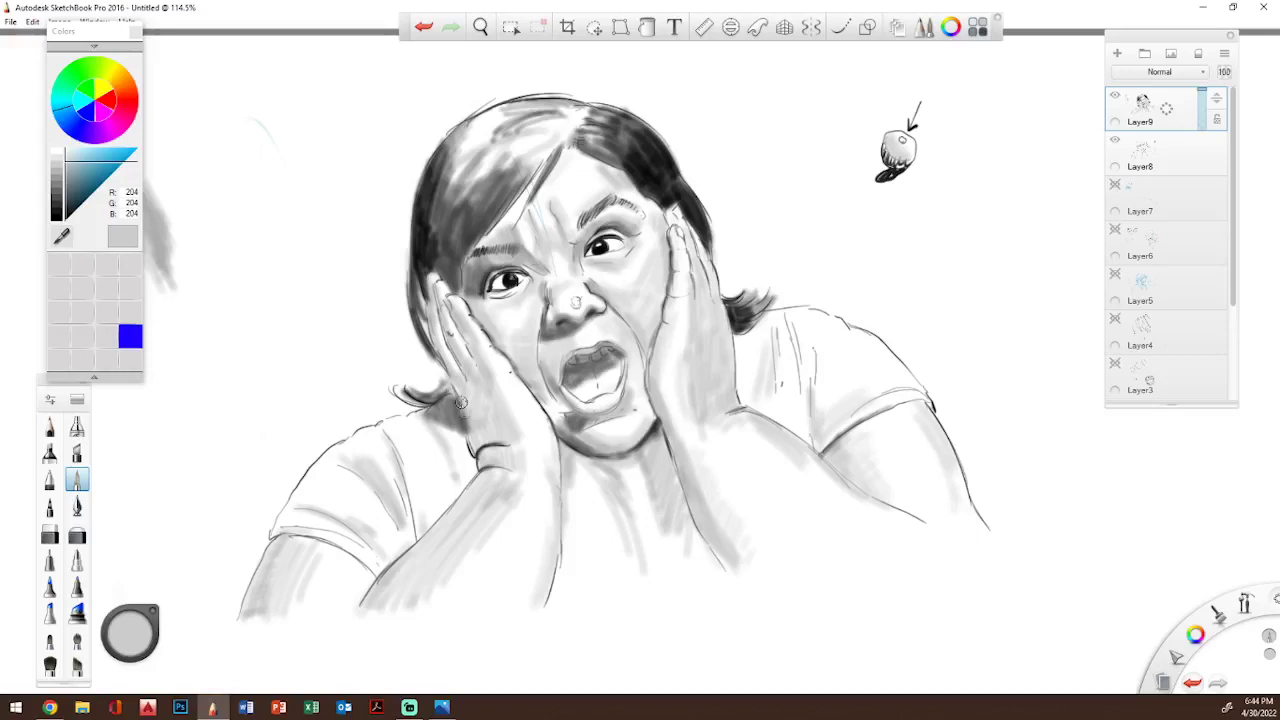
{"action": "mouse_move", "coordinate": [459, 376]}
{"action": "left_mouse_down"}
{"action": "mouse_move", "coordinate": [448, 334]}
{"action": "mouse_move", "coordinate": [470, 368]}
{"action": "left_mouse_up"}
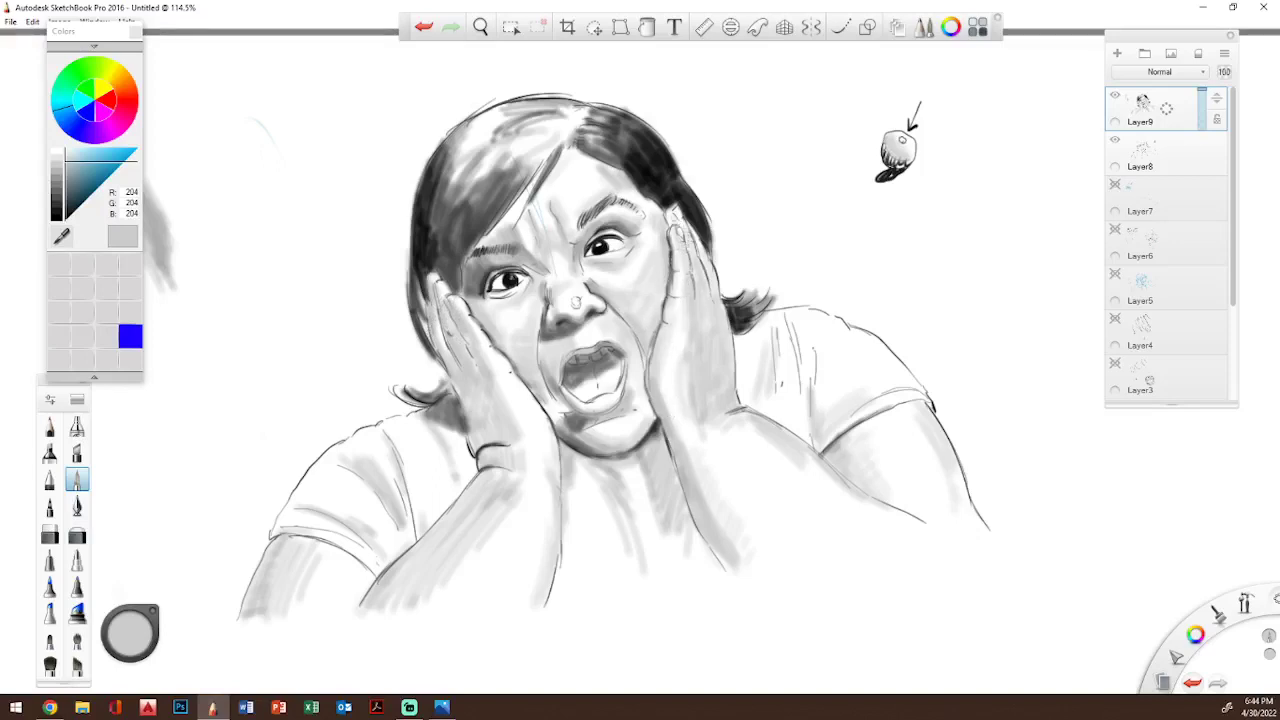
{"action": "left_click_drag", "start_coordinate": [684, 242], "coordinate": [676, 214]}
- Erase the highlight outline on the nose tip from Layer8 using the Hard Eraser at size 9.0, and reselect Layer9
{"action": "left_click", "coordinate": [77, 506]}
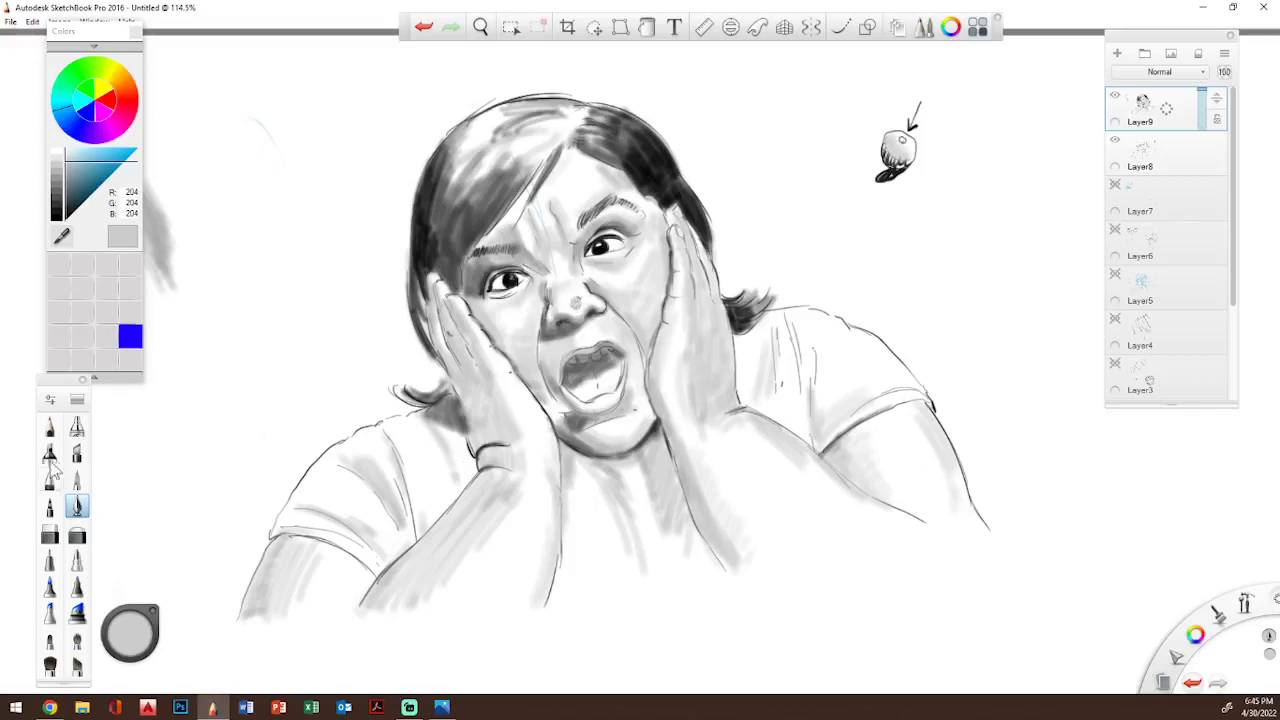
{"action": "left_click", "coordinate": [50, 536]}
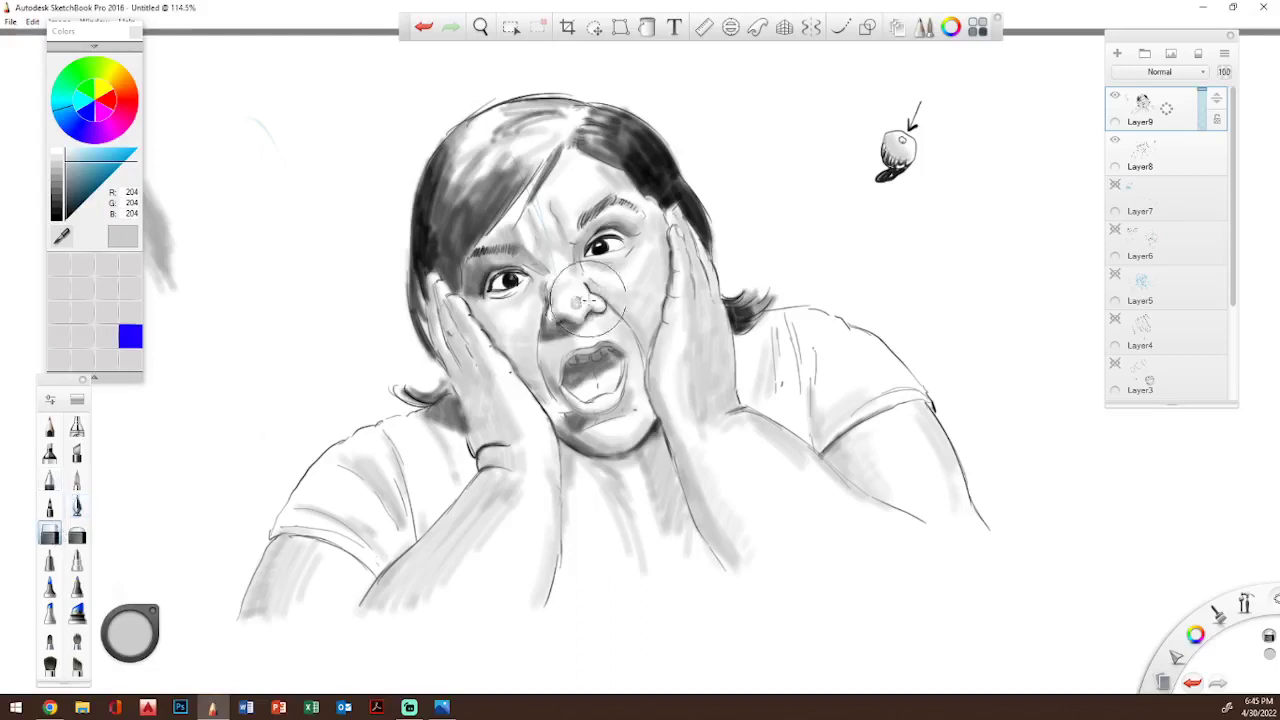
{"action": "left_click", "coordinate": [76, 399]}
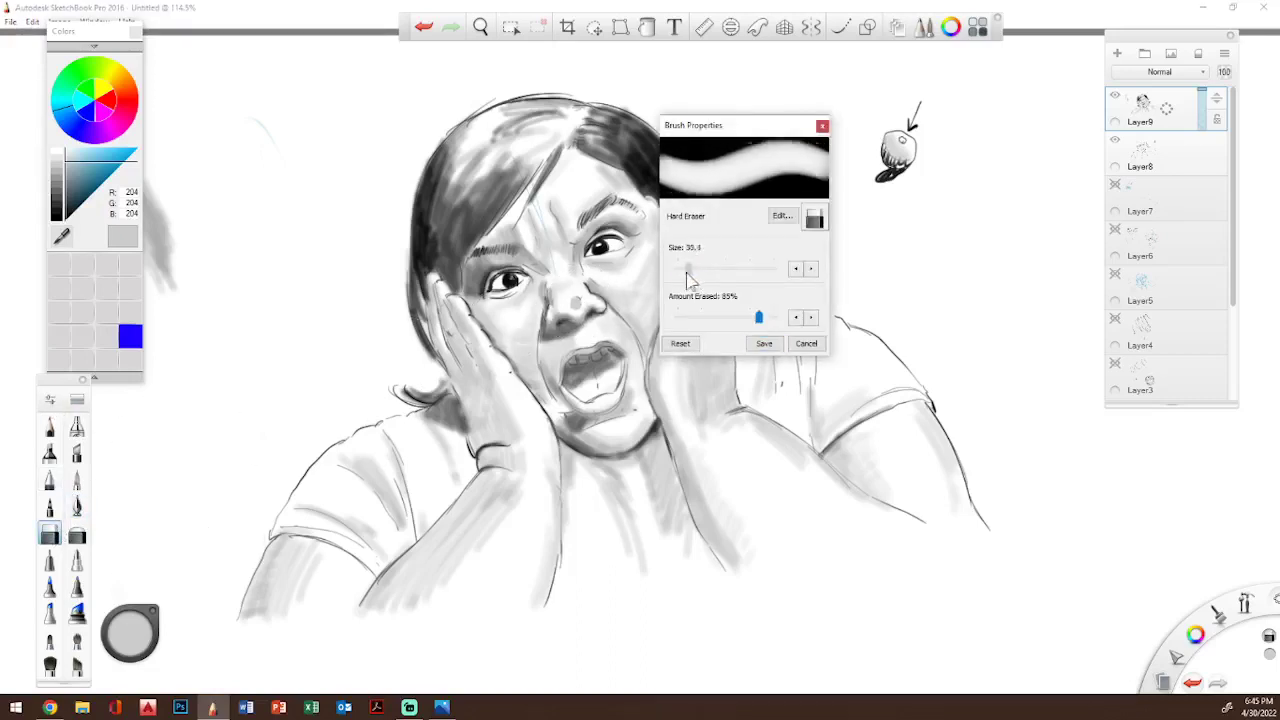
{"action": "left_click_drag", "start_coordinate": [688, 280], "coordinate": [680, 270]}
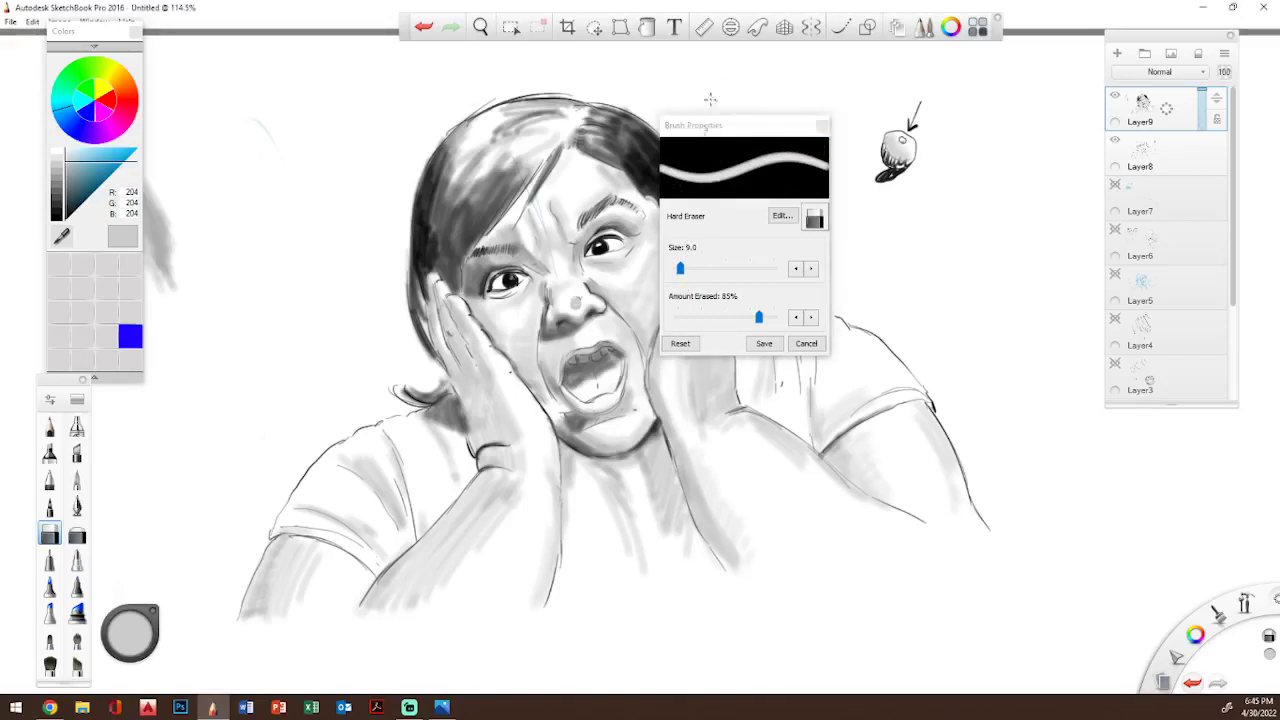
{"action": "left_click_drag", "start_coordinate": [580, 297], "coordinate": [576, 302]}
{"action": "left_click", "coordinate": [1143, 160]}
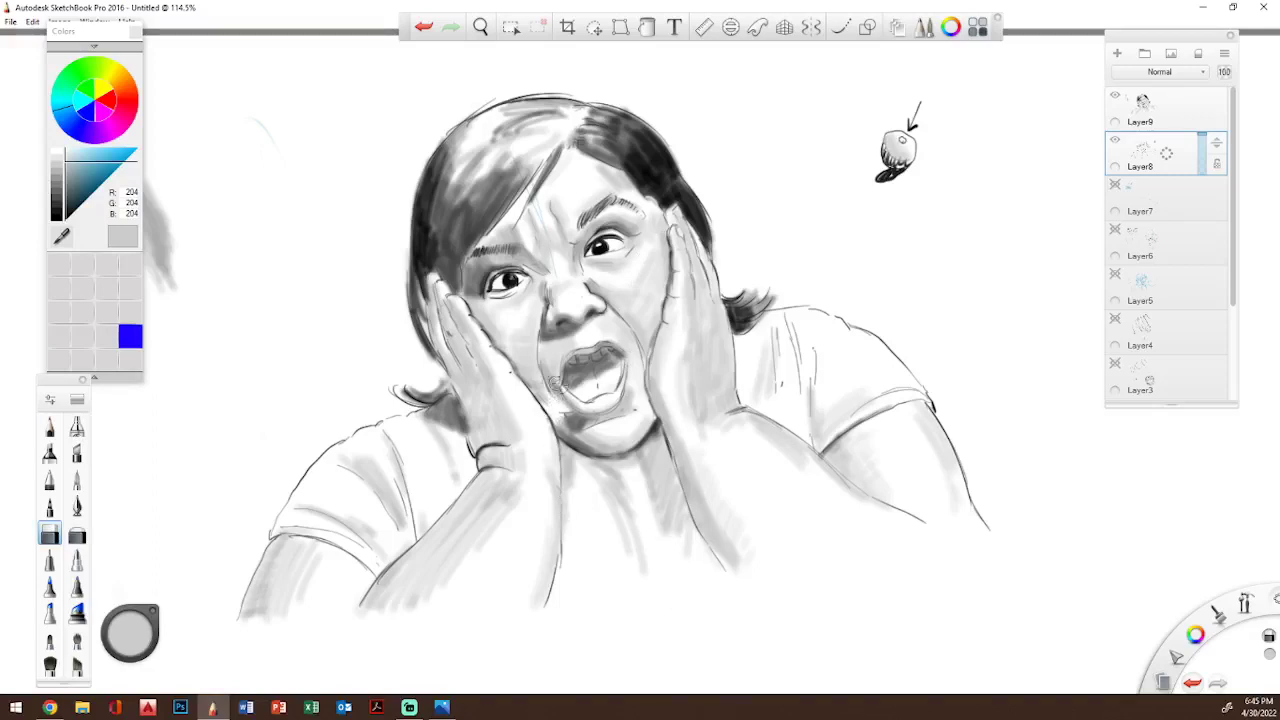
{"action": "left_click", "coordinate": [1146, 115]}
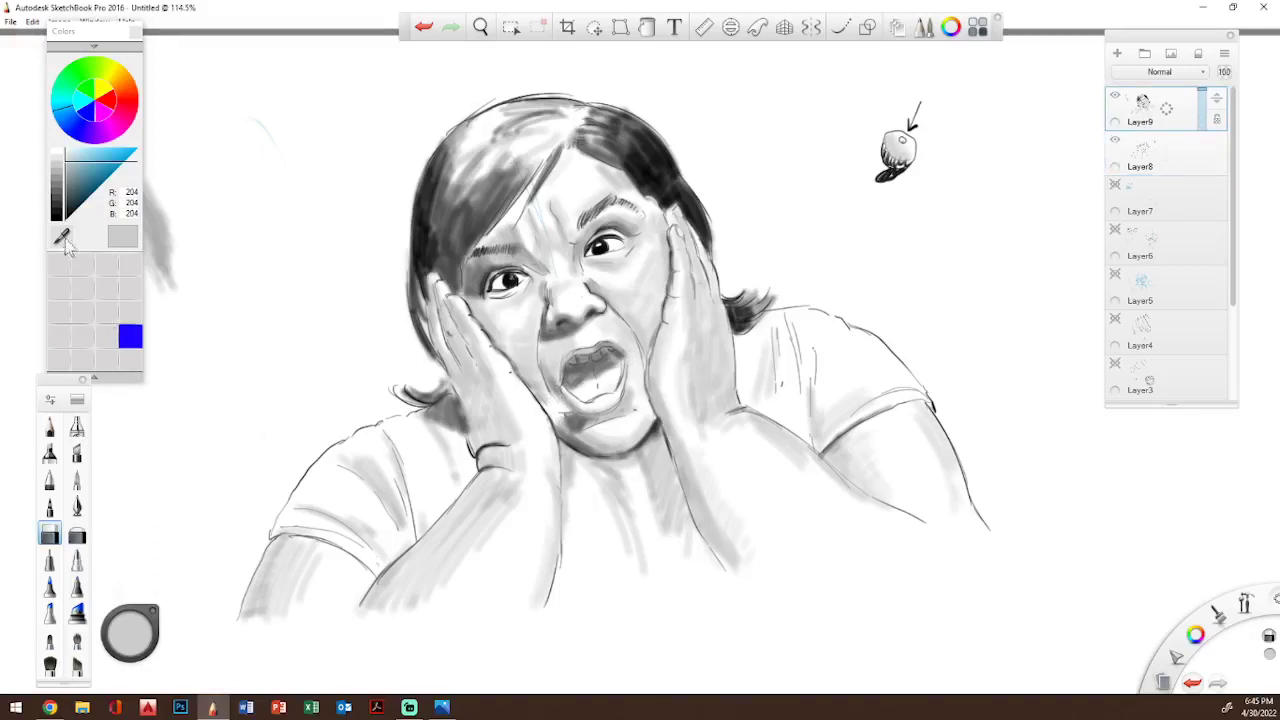
- Shade the lower cheek and jaw beside the mouth on the viewer's left with the paintbrush in medium gray (RGB 102)
{"action": "left_click", "coordinate": [57, 200]}
{"action": "left_click", "coordinate": [77, 507]}
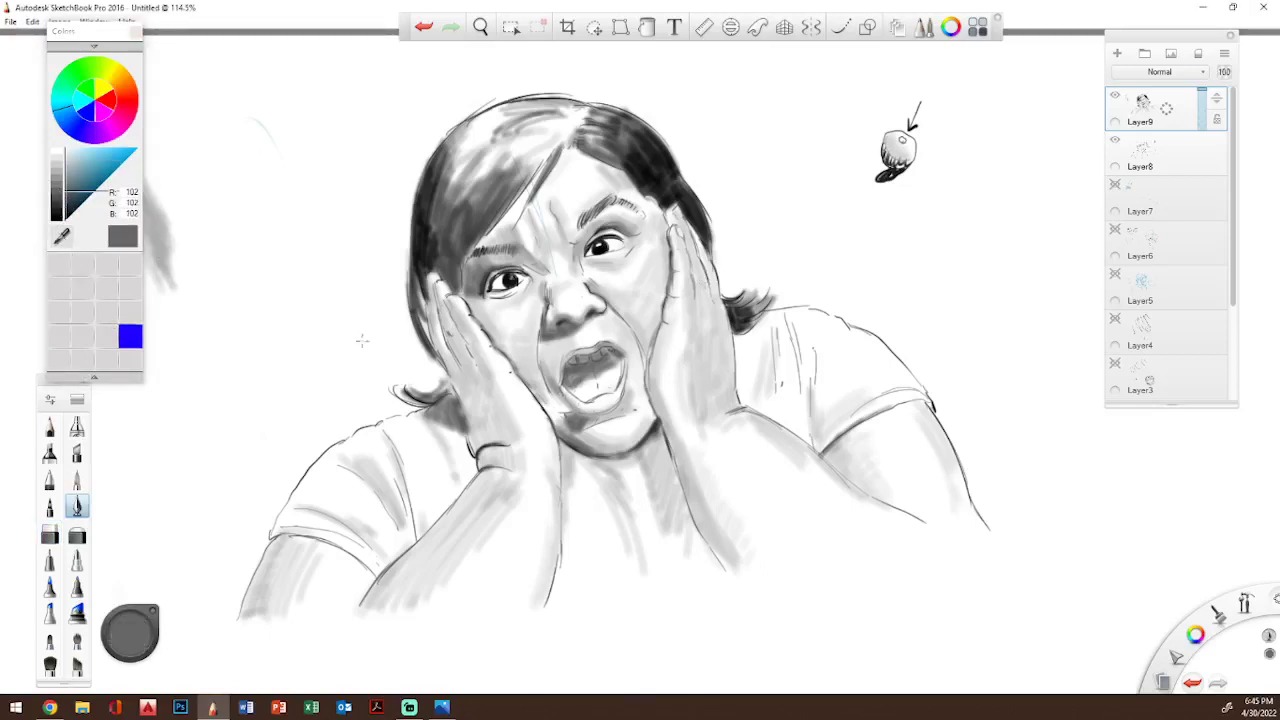
{"action": "left_click", "coordinate": [77, 479]}
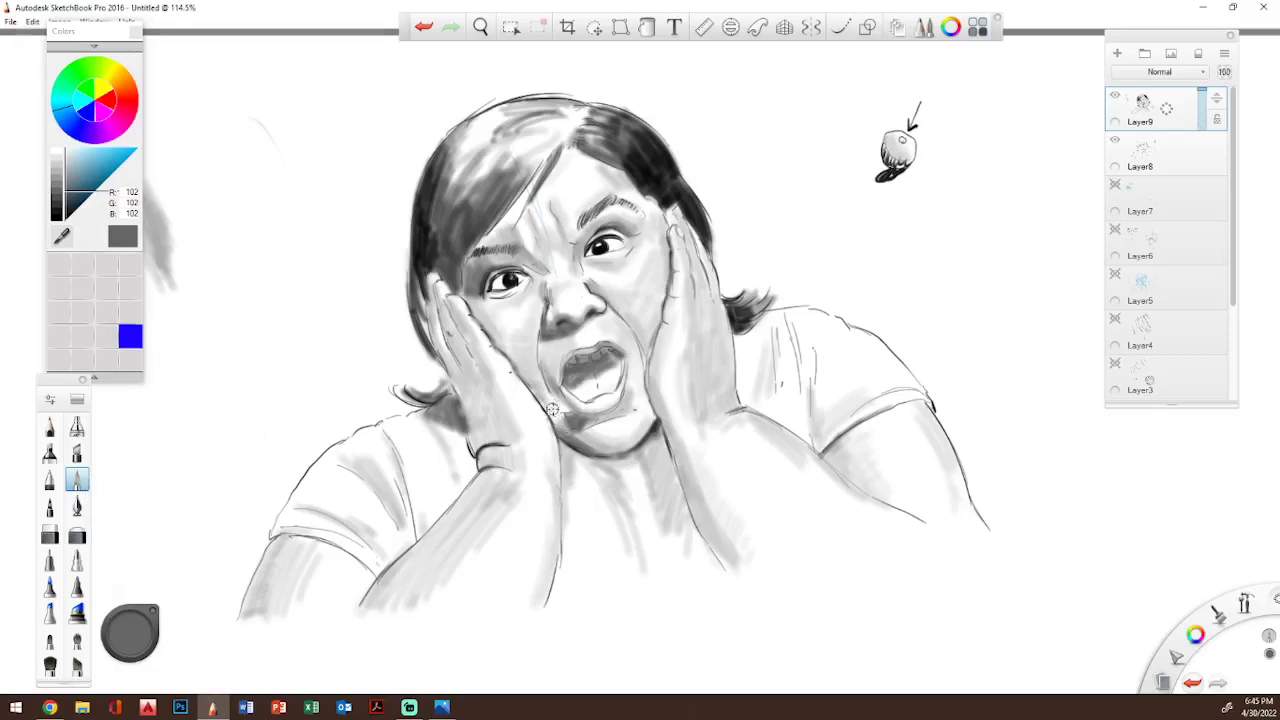
{"action": "left_click_drag", "start_coordinate": [552, 389], "coordinate": [558, 440]}
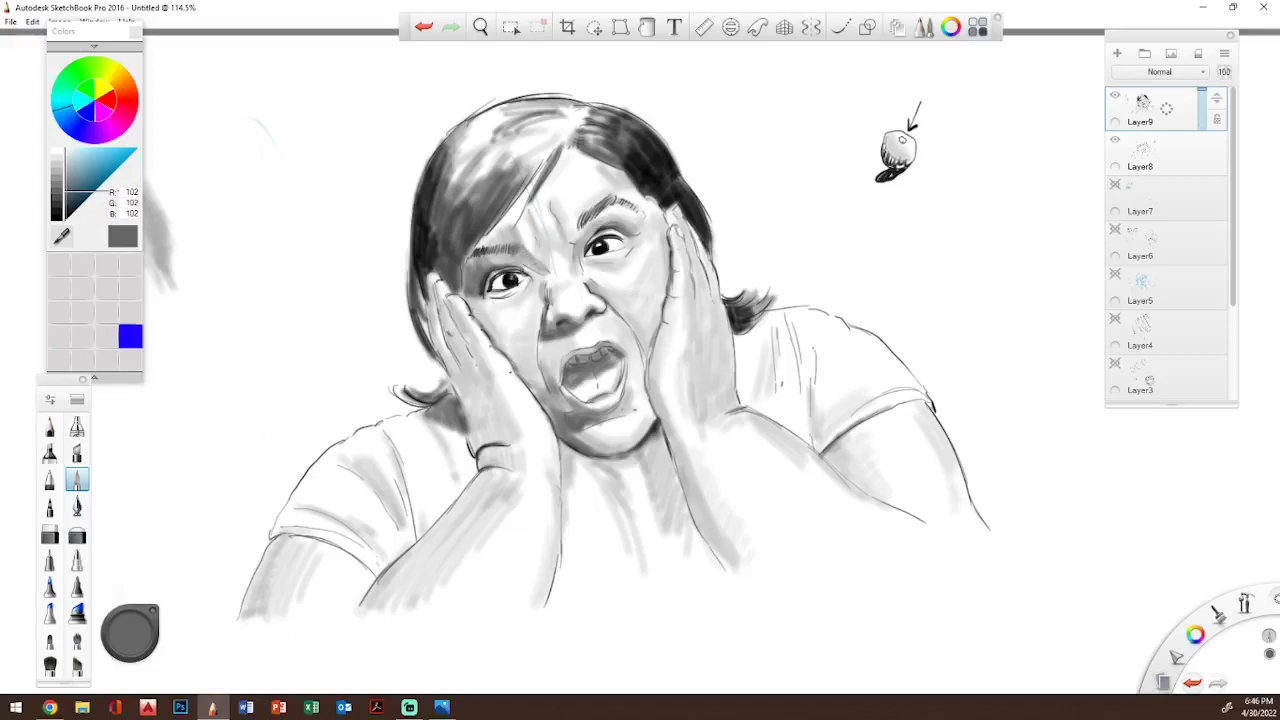
- Add soft tones to the cheek beside the nose, the tongue and the lips using grays of RGB 204, 179 and 128
{"action": "left_click_drag", "start_coordinate": [60, 195], "coordinate": [58, 166]}
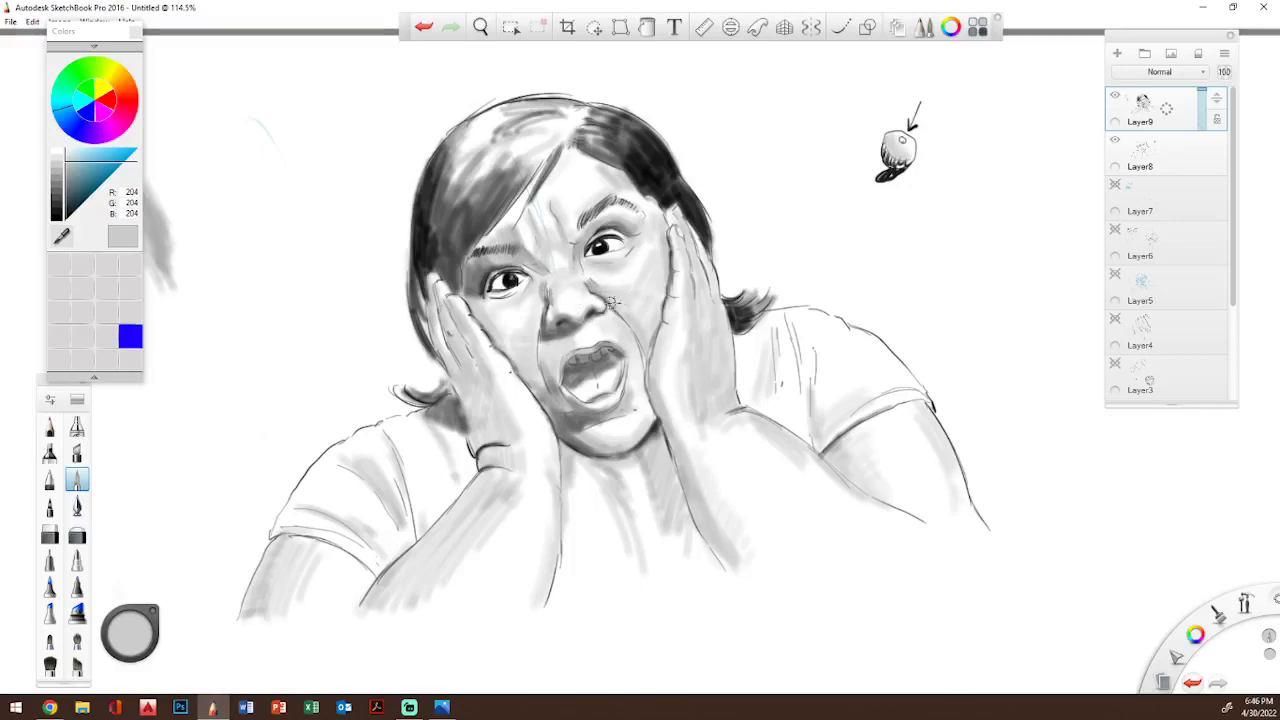
{"action": "left_click", "coordinate": [57, 171]}
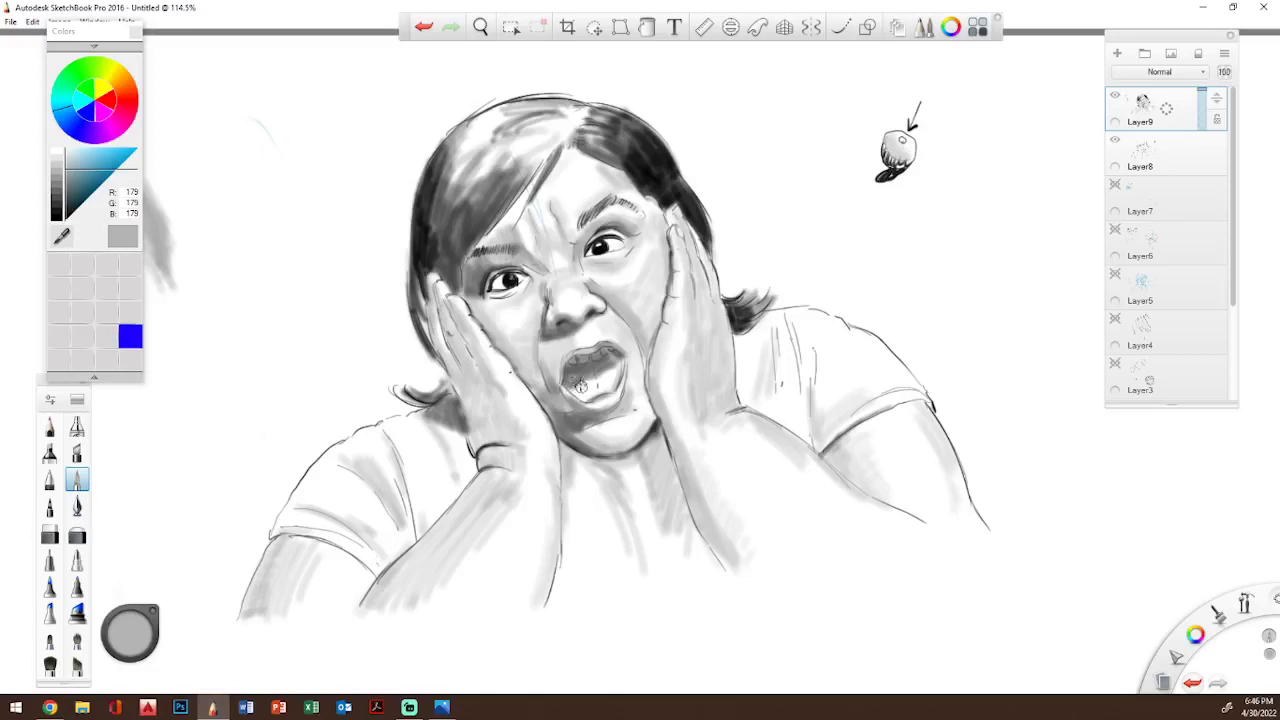
{"action": "left_click", "coordinate": [58, 188]}
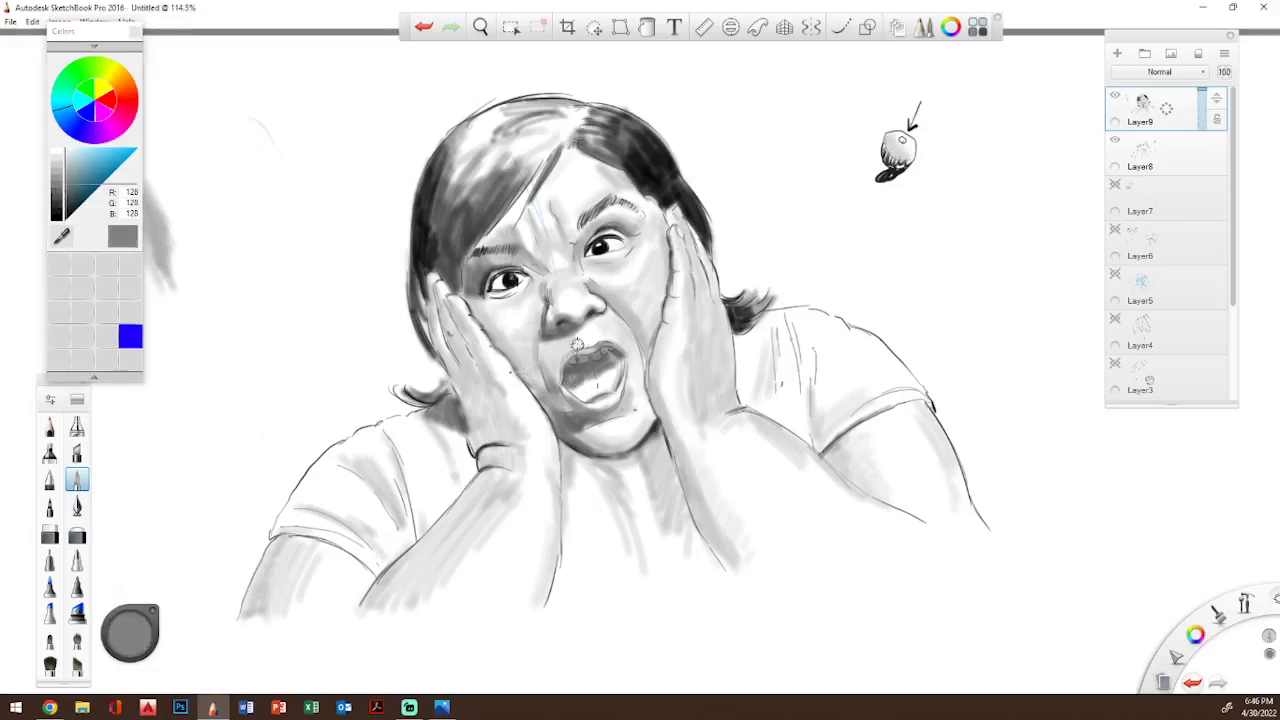
{"action": "left_click_drag", "start_coordinate": [565, 377], "coordinate": [590, 347]}
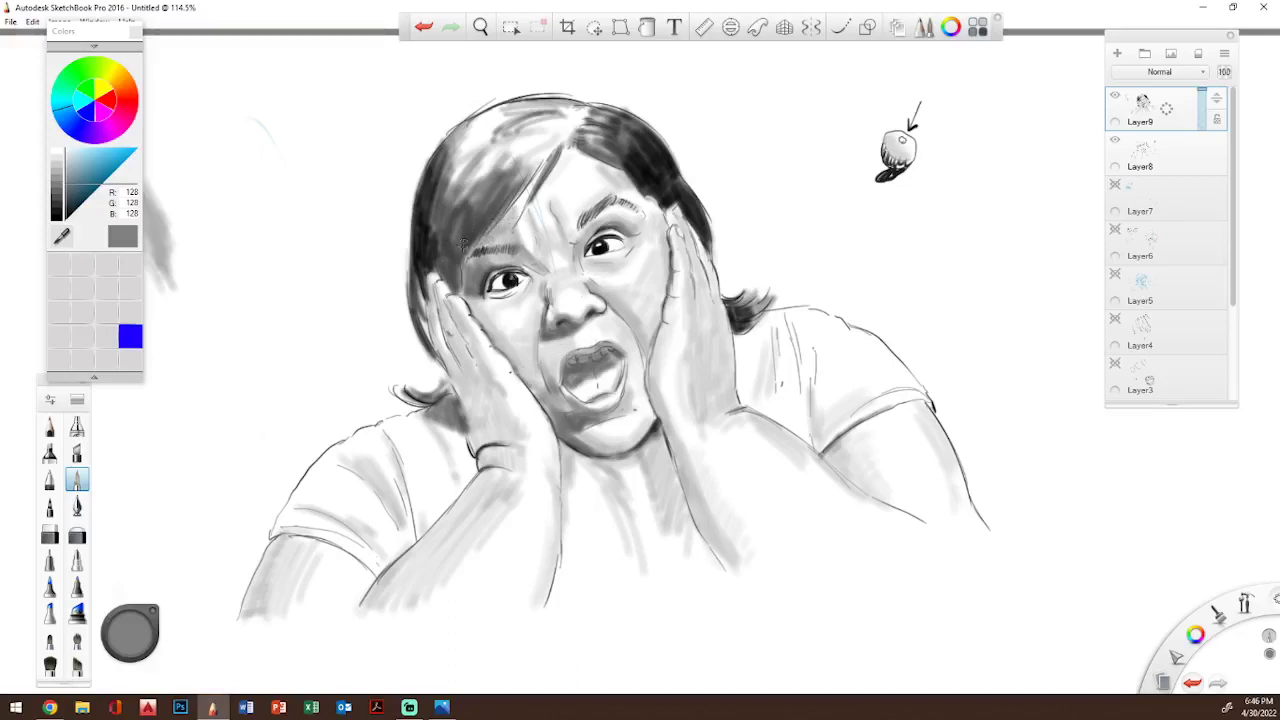
- Set the color to dark gray (RGB 51) and darken the crown and the swept bangs, leaving light streaks as highlights
{"action": "left_click", "coordinate": [464, 178], "text": "alt"}
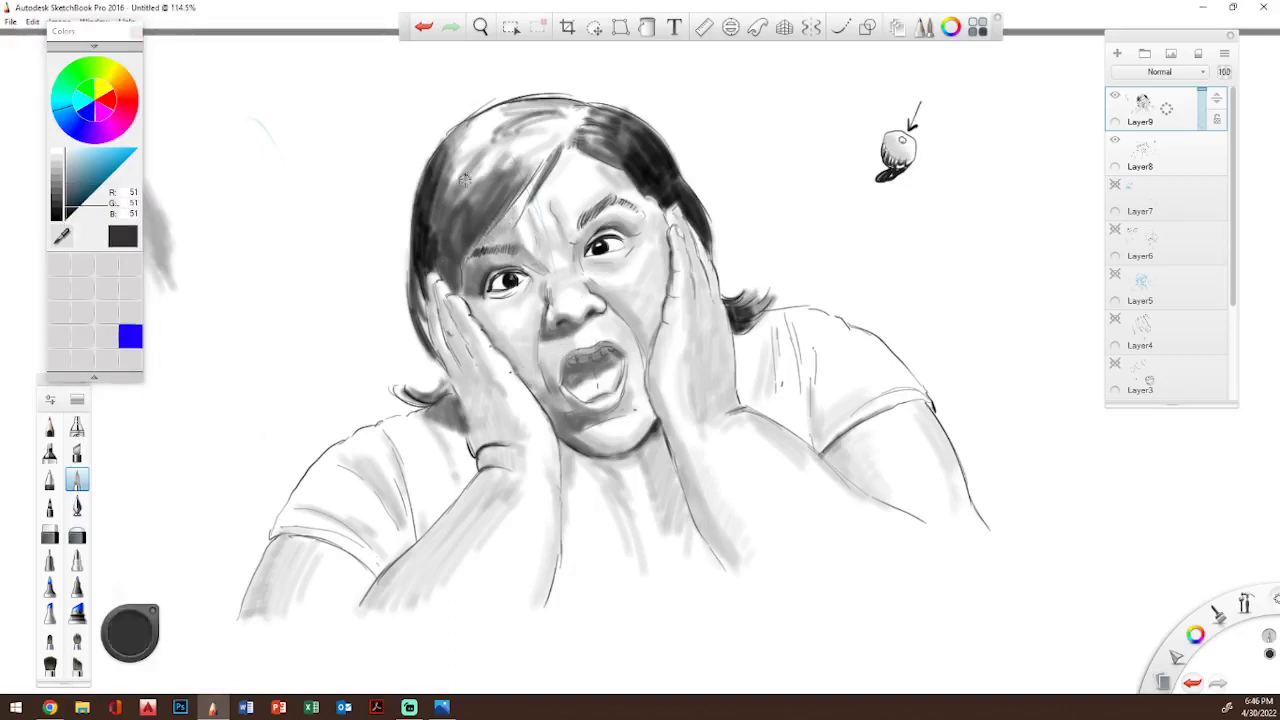
{"action": "mouse_move", "coordinate": [505, 209]}
{"action": "left_mouse_down"}
{"action": "mouse_move", "coordinate": [526, 147]}
{"action": "mouse_move", "coordinate": [494, 183]}
{"action": "mouse_move", "coordinate": [536, 155]}
{"action": "mouse_move", "coordinate": [543, 132]}
{"action": "mouse_move", "coordinate": [532, 143]}
{"action": "mouse_move", "coordinate": [524, 133]}
{"action": "mouse_move", "coordinate": [535, 119]}
{"action": "mouse_move", "coordinate": [490, 134]}
{"action": "mouse_move", "coordinate": [523, 119]}
{"action": "mouse_move", "coordinate": [476, 157]}
{"action": "mouse_move", "coordinate": [489, 127]}
{"action": "mouse_move", "coordinate": [463, 146]}
{"action": "mouse_move", "coordinate": [533, 93]}
{"action": "mouse_move", "coordinate": [484, 123]}
{"action": "mouse_move", "coordinate": [498, 145]}
{"action": "mouse_move", "coordinate": [588, 106]}
{"action": "left_mouse_up"}
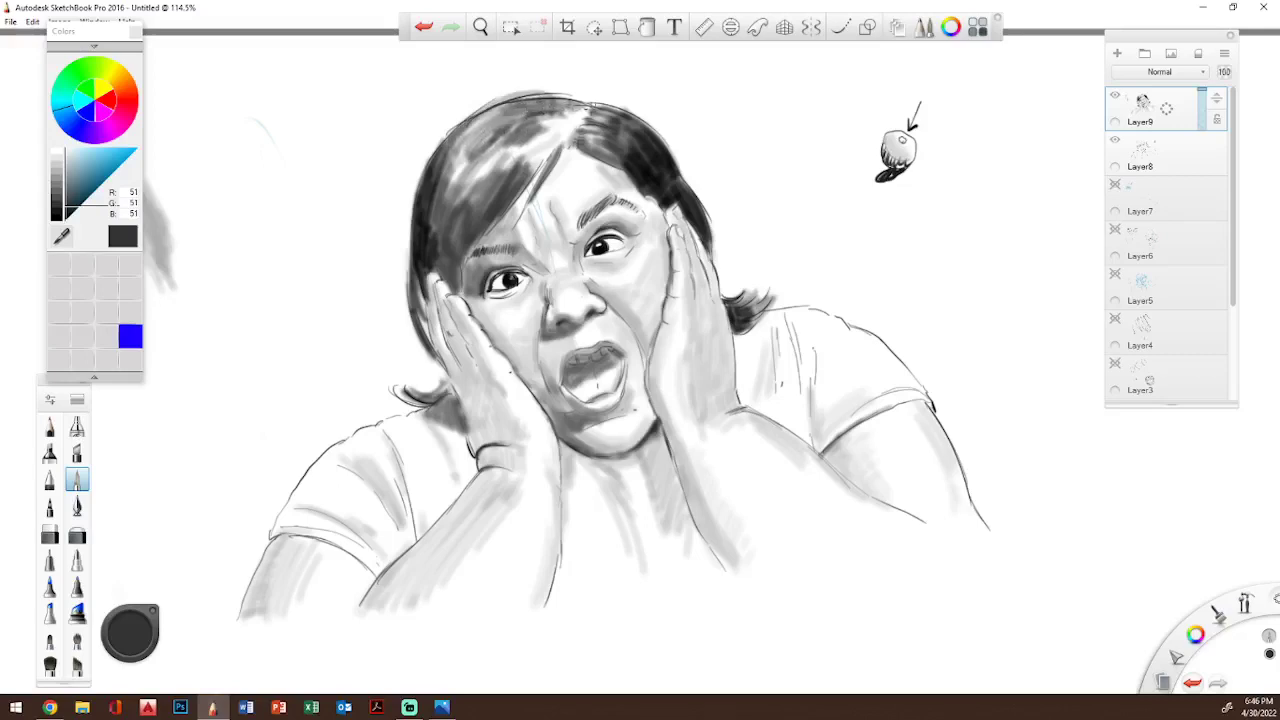
{"action": "mouse_move", "coordinate": [507, 178]}
{"action": "left_mouse_down"}
{"action": "mouse_move", "coordinate": [582, 100]}
{"action": "mouse_move", "coordinate": [442, 216]}
{"action": "mouse_move", "coordinate": [515, 170]}
{"action": "mouse_move", "coordinate": [503, 178]}
{"action": "mouse_move", "coordinate": [517, 150]}
{"action": "mouse_move", "coordinate": [506, 185]}
{"action": "mouse_move", "coordinate": [519, 184]}
{"action": "mouse_move", "coordinate": [501, 196]}
{"action": "mouse_move", "coordinate": [517, 136]}
{"action": "mouse_move", "coordinate": [539, 120]}
{"action": "mouse_move", "coordinate": [498, 133]}
{"action": "mouse_move", "coordinate": [440, 184]}
{"action": "mouse_move", "coordinate": [471, 137]}
{"action": "mouse_move", "coordinate": [497, 124]}
{"action": "mouse_move", "coordinate": [432, 254]}
{"action": "mouse_move", "coordinate": [425, 320]}
{"action": "mouse_move", "coordinate": [443, 328]}
{"action": "mouse_move", "coordinate": [433, 268]}
{"action": "mouse_move", "coordinate": [457, 268]}
{"action": "mouse_move", "coordinate": [426, 284]}
{"action": "left_mouse_up"}
- Set the color to black and deepen the hair on the viewer's left, from beside the hand up through the outer edge and bangs
{"action": "left_click", "coordinate": [59, 219]}
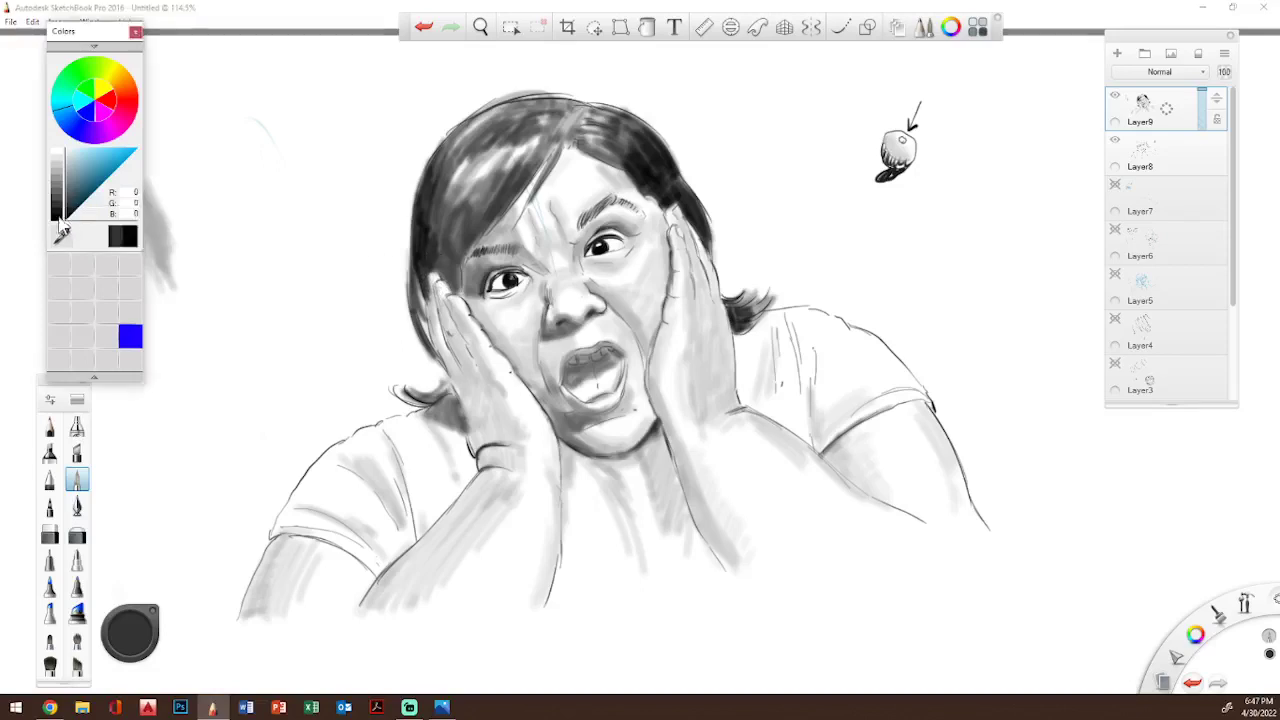
{"action": "mouse_move", "coordinate": [414, 268]}
{"action": "left_mouse_down"}
{"action": "mouse_move", "coordinate": [448, 256]}
{"action": "mouse_move", "coordinate": [458, 280]}
{"action": "left_mouse_up"}
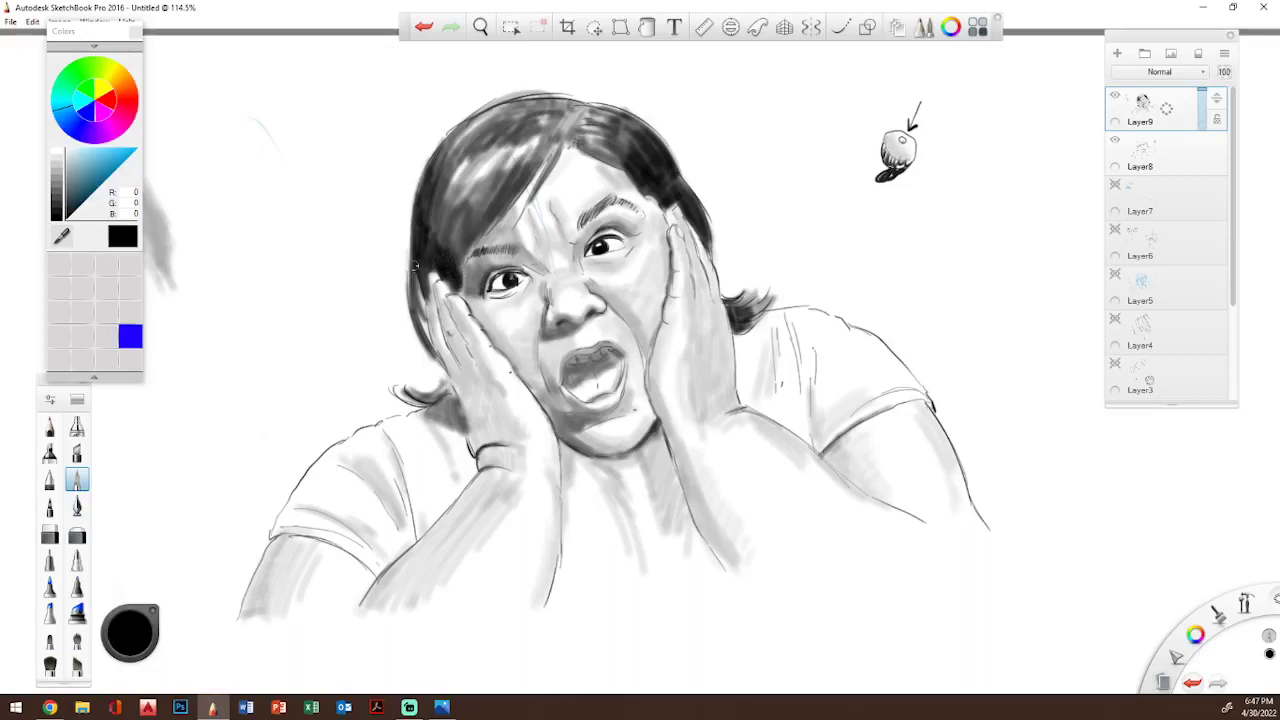
{"action": "mouse_move", "coordinate": [442, 270]}
{"action": "left_mouse_down"}
{"action": "mouse_move", "coordinate": [452, 186]}
{"action": "mouse_move", "coordinate": [436, 268]}
{"action": "mouse_move", "coordinate": [448, 182]}
{"action": "left_mouse_up"}
{"action": "left_click_drag", "start_coordinate": [426, 230], "coordinate": [438, 158]}
{"action": "left_click_drag", "start_coordinate": [414, 247], "coordinate": [414, 214]}
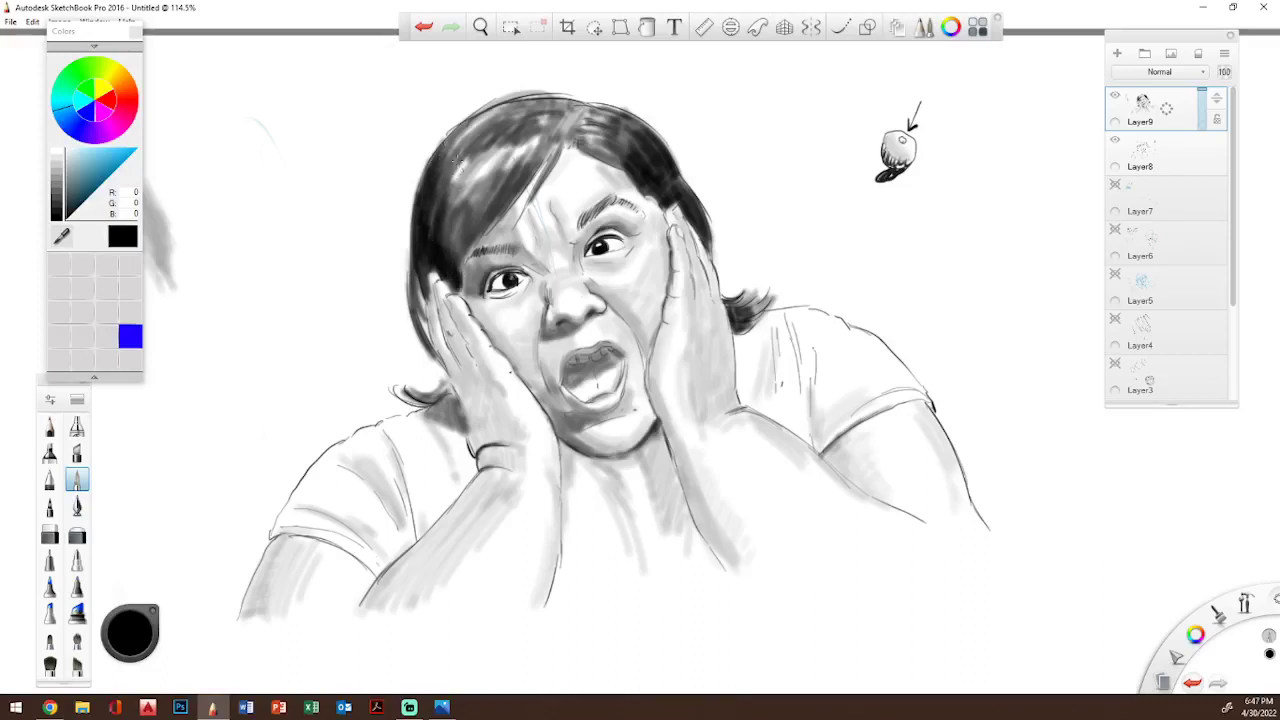
{"action": "mouse_move", "coordinate": [456, 262]}
{"action": "left_mouse_down"}
{"action": "mouse_move", "coordinate": [455, 218]}
{"action": "mouse_move", "coordinate": [462, 250]}
{"action": "mouse_move", "coordinate": [478, 205]}
{"action": "mouse_move", "coordinate": [510, 182]}
{"action": "mouse_move", "coordinate": [496, 230]}
{"action": "mouse_move", "coordinate": [520, 168]}
{"action": "left_mouse_up"}
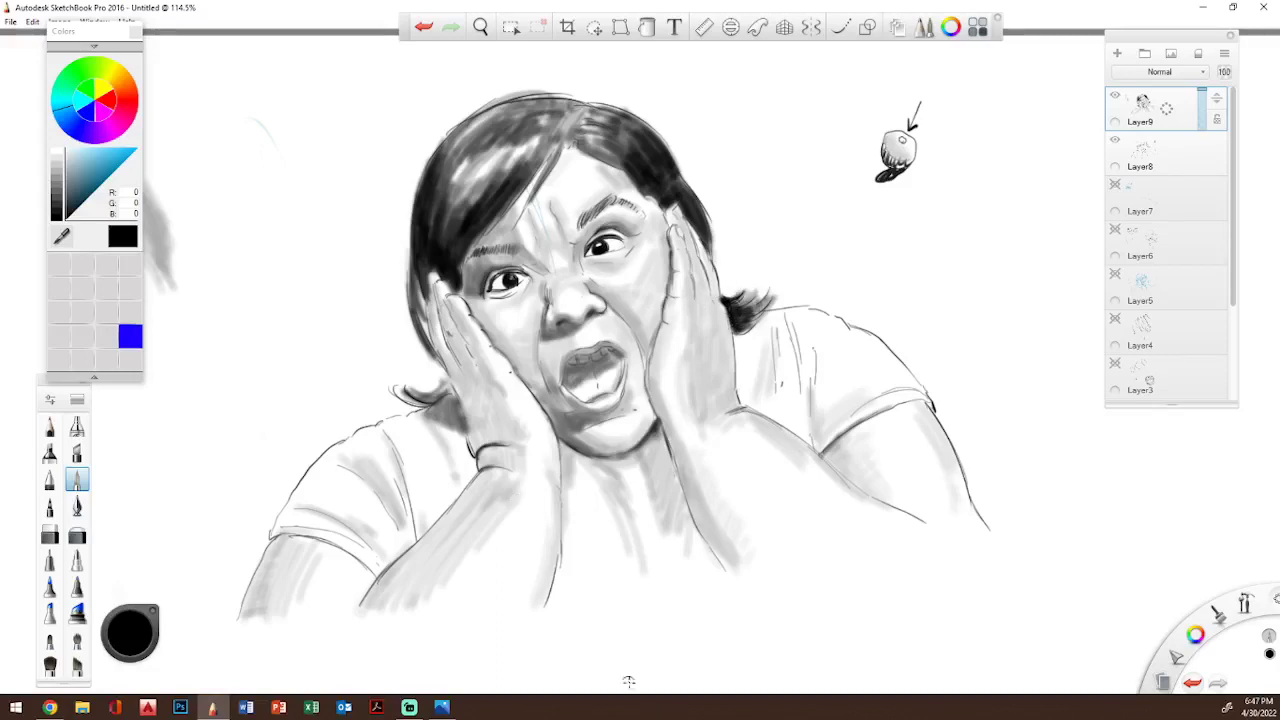
- Enlarge the paintbrush to size 16.1 and shade the forearms softly in light grays of RGB 204 and 230
{"action": "left_click", "coordinate": [50, 535]}
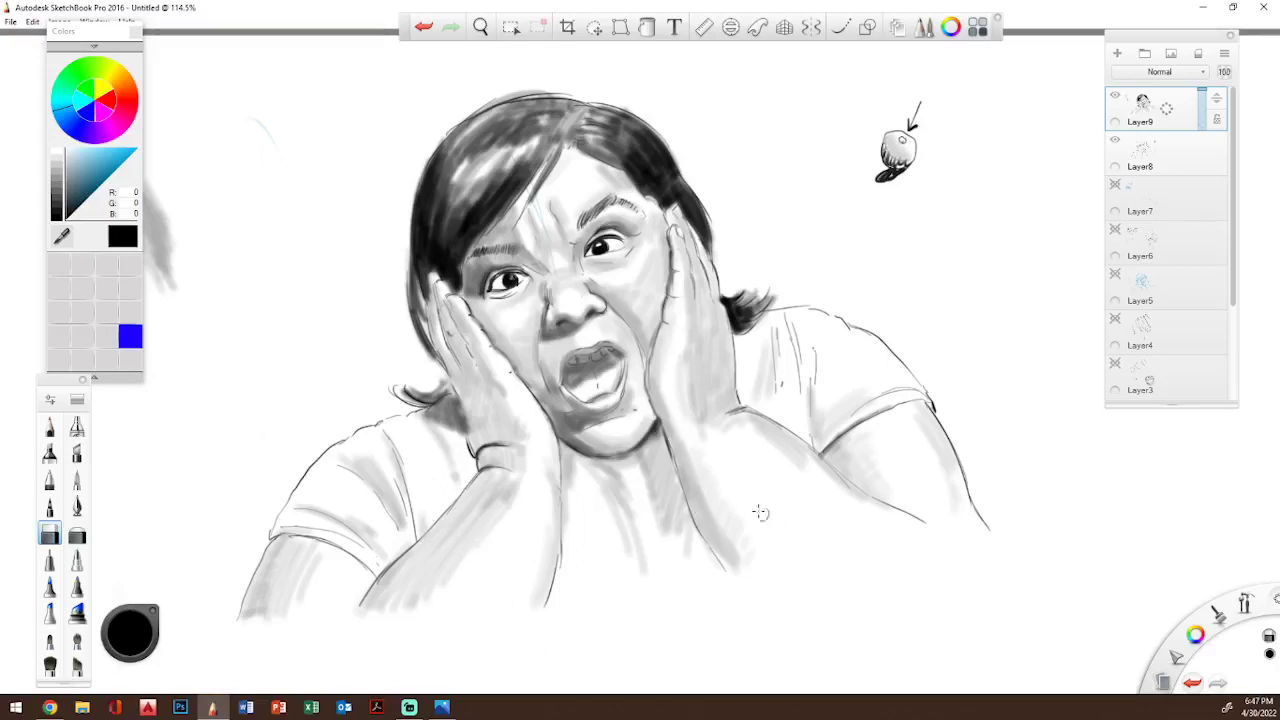
{"action": "left_click", "coordinate": [57, 171]}
{"action": "left_click", "coordinate": [77, 480]}
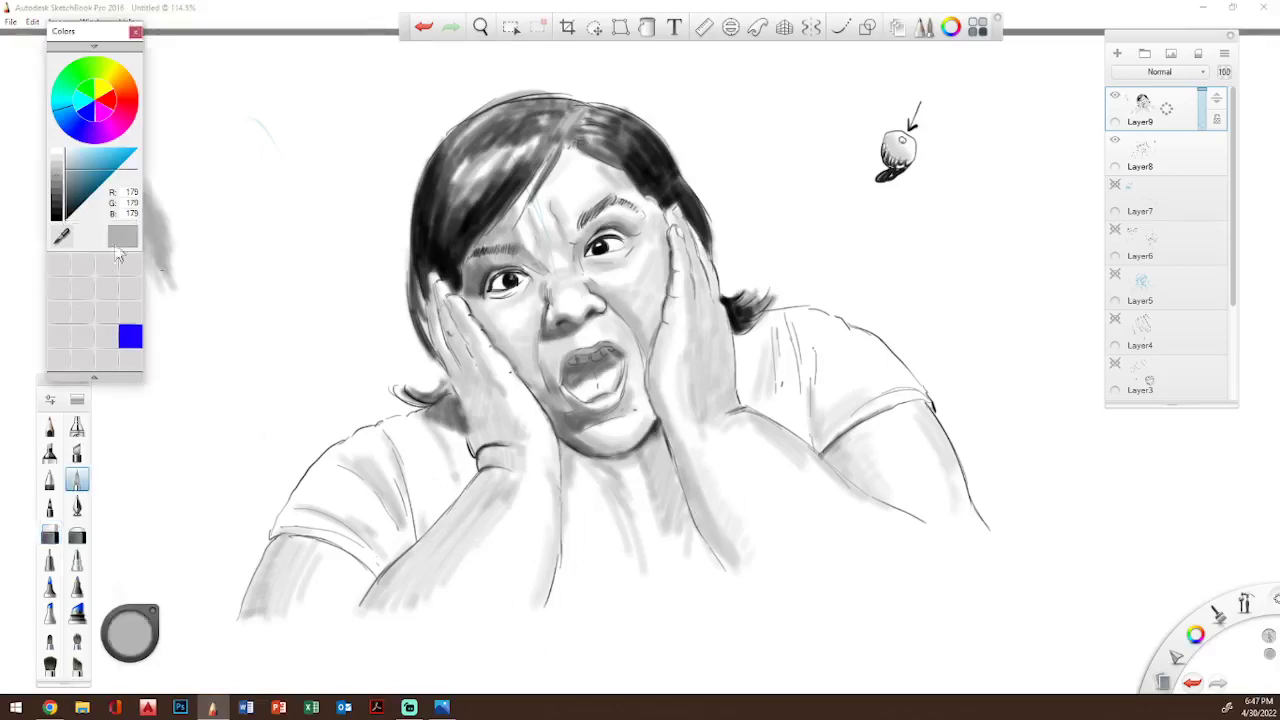
{"action": "left_click_drag", "start_coordinate": [142, 640], "coordinate": [176, 622]}
{"action": "left_click", "coordinate": [50, 399]}
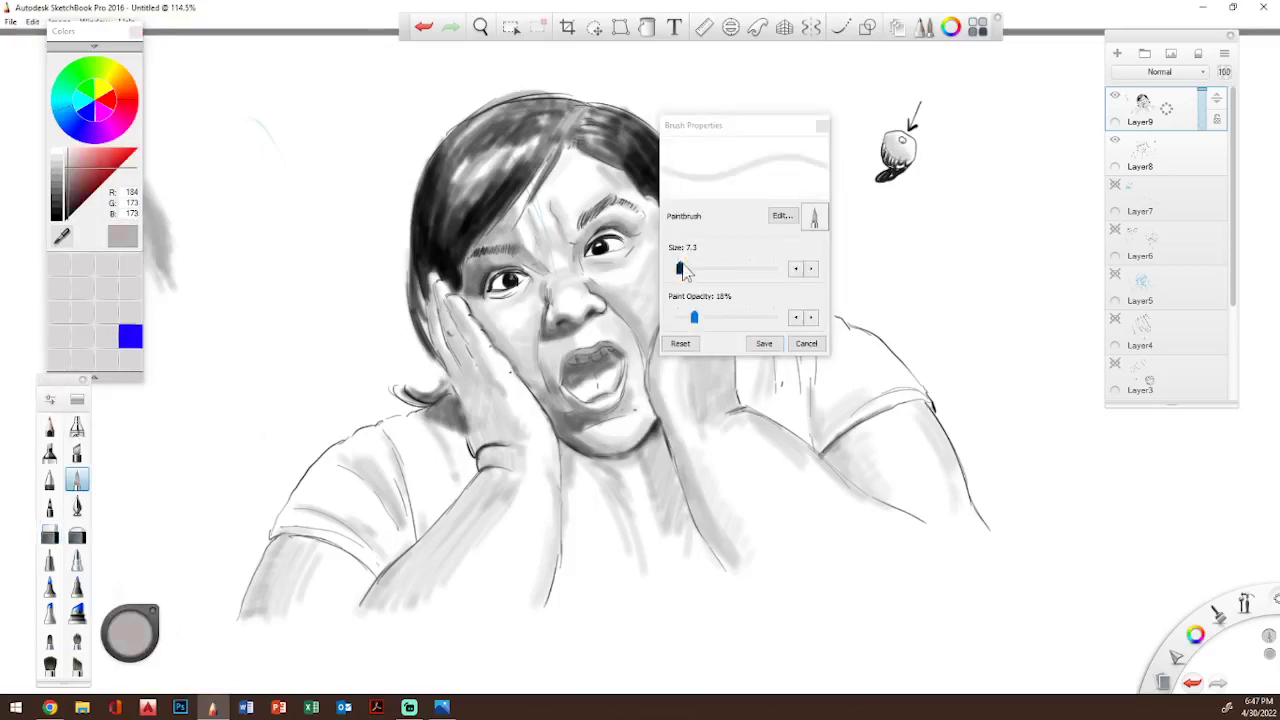
{"action": "left_click_drag", "start_coordinate": [687, 269], "coordinate": [691, 268]}
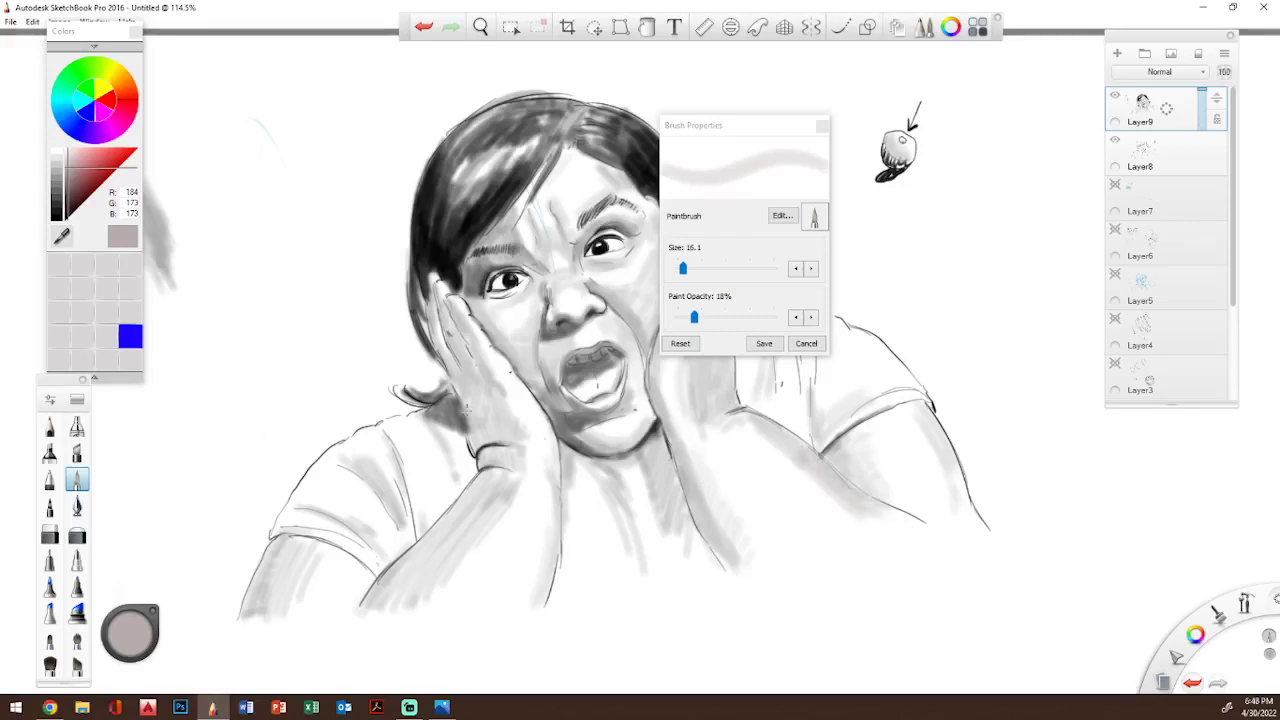
{"action": "left_click", "coordinate": [65, 177]}
{"action": "left_click_drag", "start_coordinate": [63, 169], "coordinate": [63, 161]}
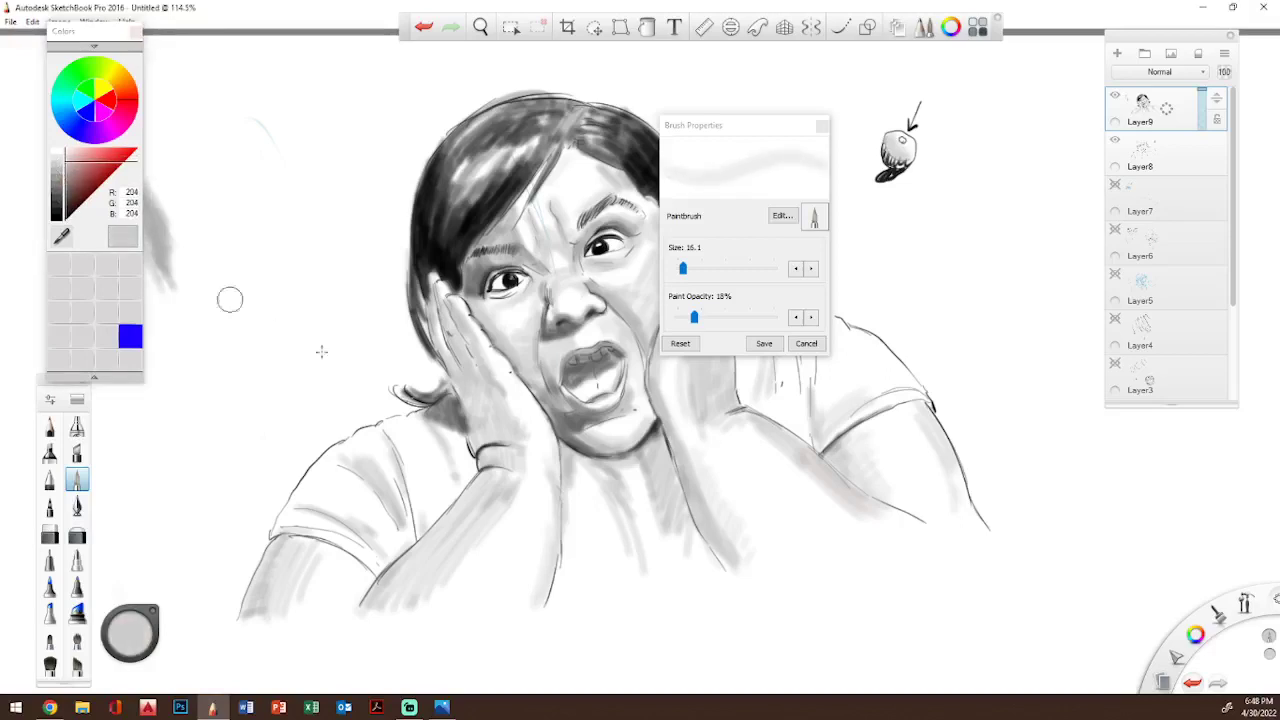
{"action": "mouse_move", "coordinate": [816, 466]}
{"action": "left_mouse_down"}
{"action": "mouse_move", "coordinate": [884, 516]}
{"action": "mouse_move", "coordinate": [866, 510]}
{"action": "mouse_move", "coordinate": [933, 534]}
{"action": "mouse_move", "coordinate": [869, 518]}
{"action": "mouse_move", "coordinate": [931, 542]}
{"action": "mouse_move", "coordinate": [860, 504]}
{"action": "mouse_move", "coordinate": [866, 462]}
{"action": "mouse_move", "coordinate": [850, 482]}
{"action": "mouse_move", "coordinate": [838, 446]}
{"action": "left_mouse_up"}
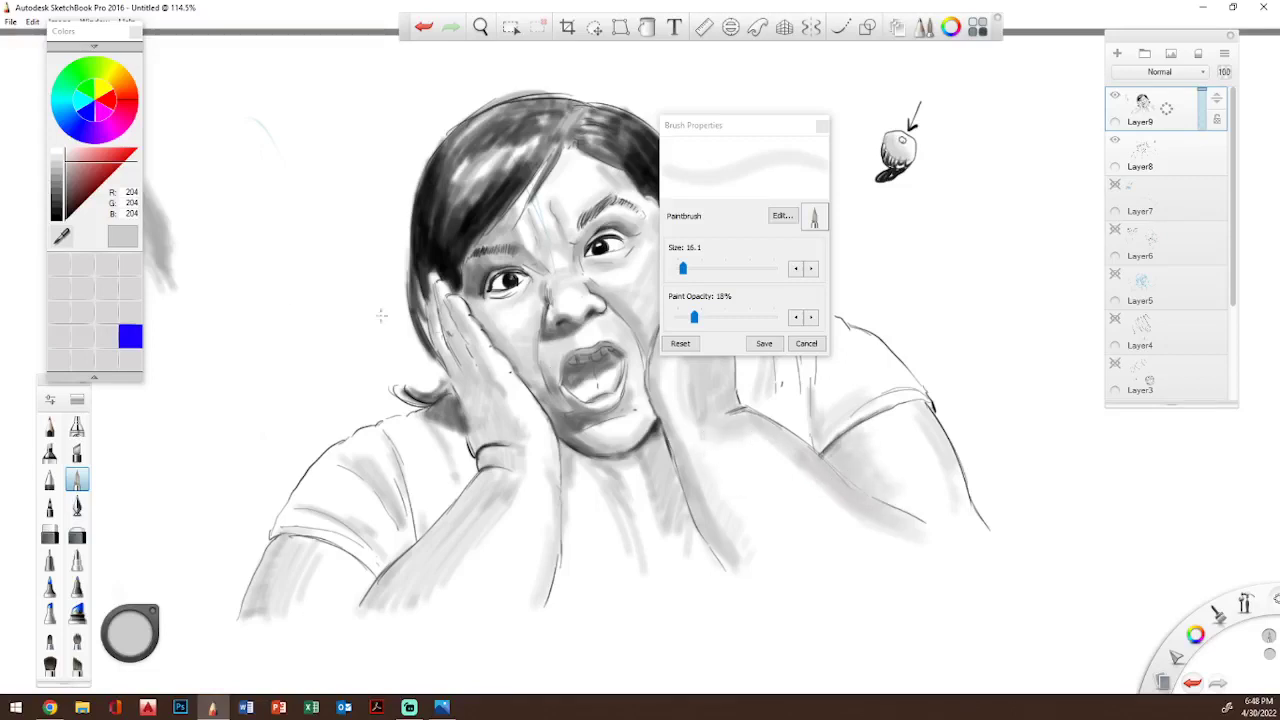
{"action": "left_click_drag", "start_coordinate": [58, 186], "coordinate": [58, 165]}
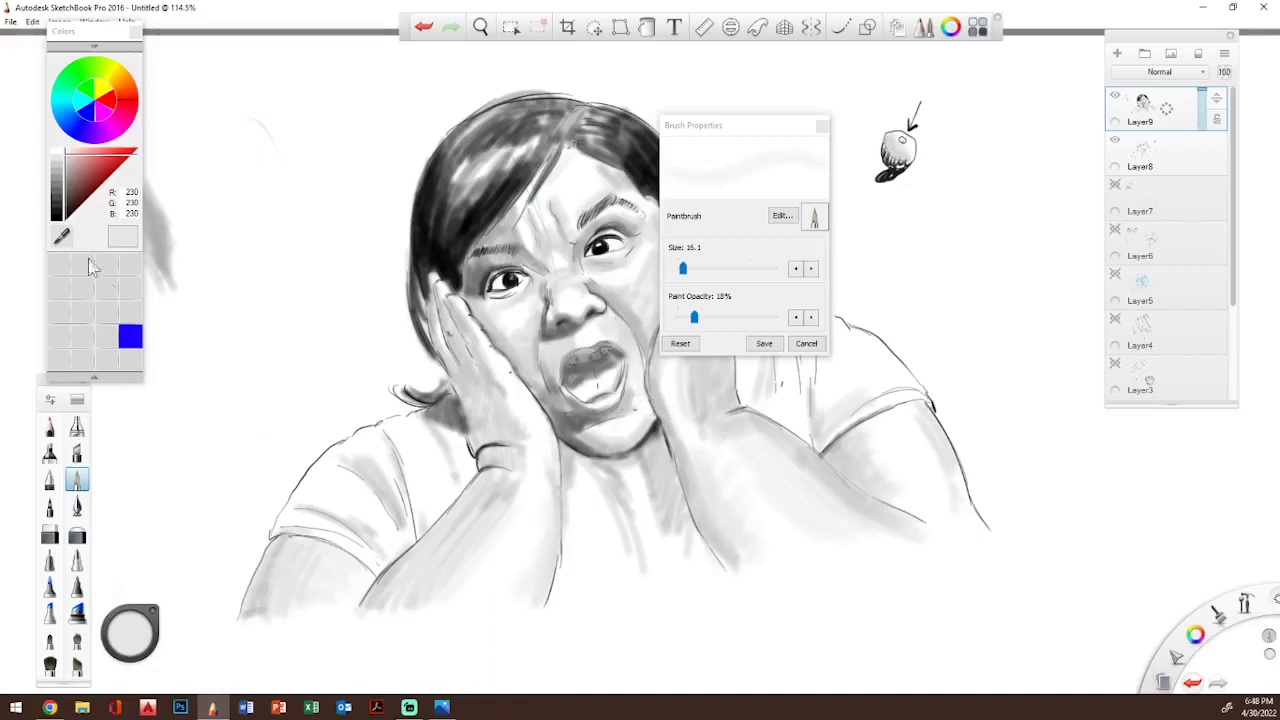
- Set the paintbrush to gray (RGB 179), reduce it to size 7.3, and refine the tones beside the nose and around the eye on the viewer's left
{"action": "left_click", "coordinate": [62, 185]}
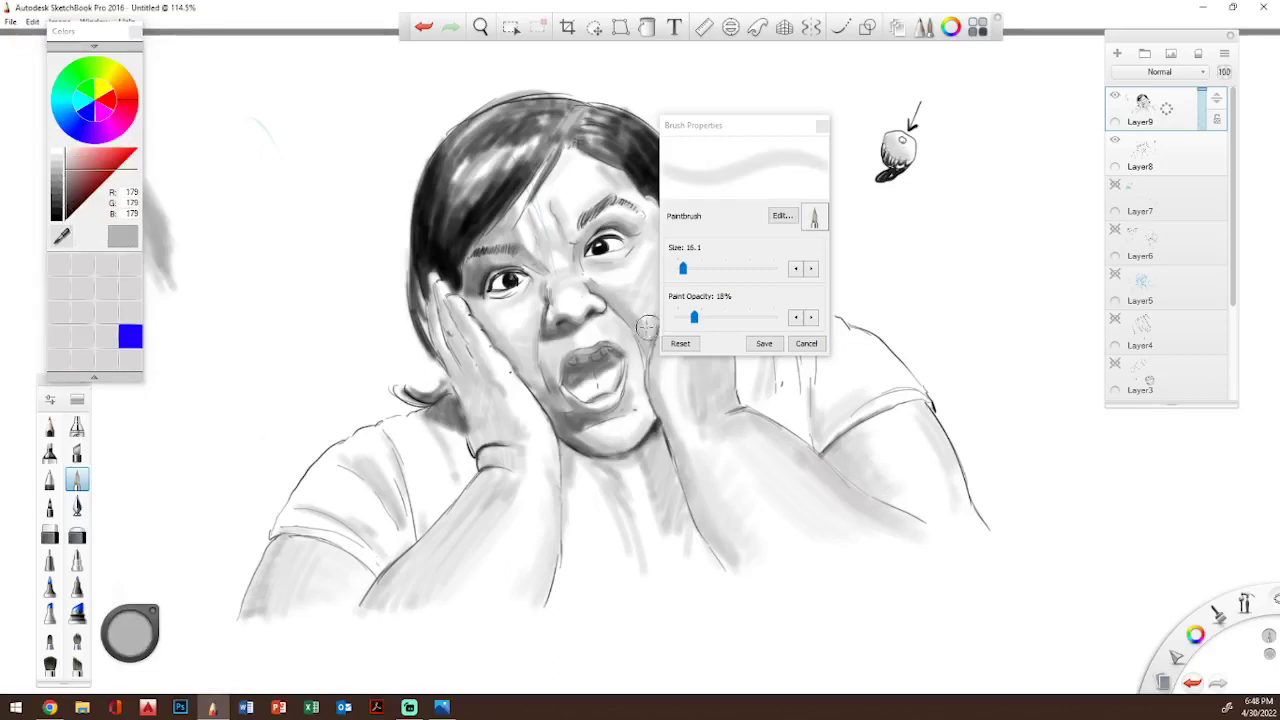
{"action": "left_click_drag", "start_coordinate": [604, 327], "coordinate": [608, 331]}
{"action": "left_click_drag", "start_coordinate": [684, 268], "coordinate": [680, 276]}
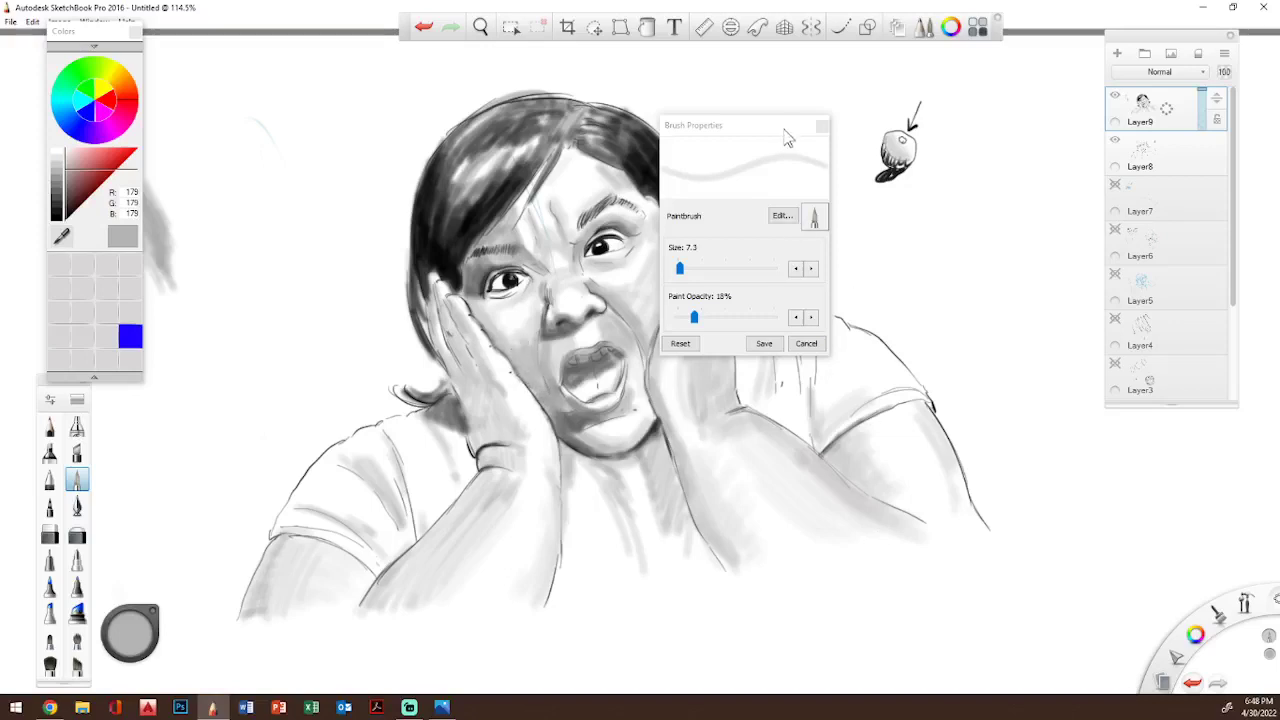
{"action": "left_click_drag", "start_coordinate": [785, 128], "coordinate": [1080, 149]}
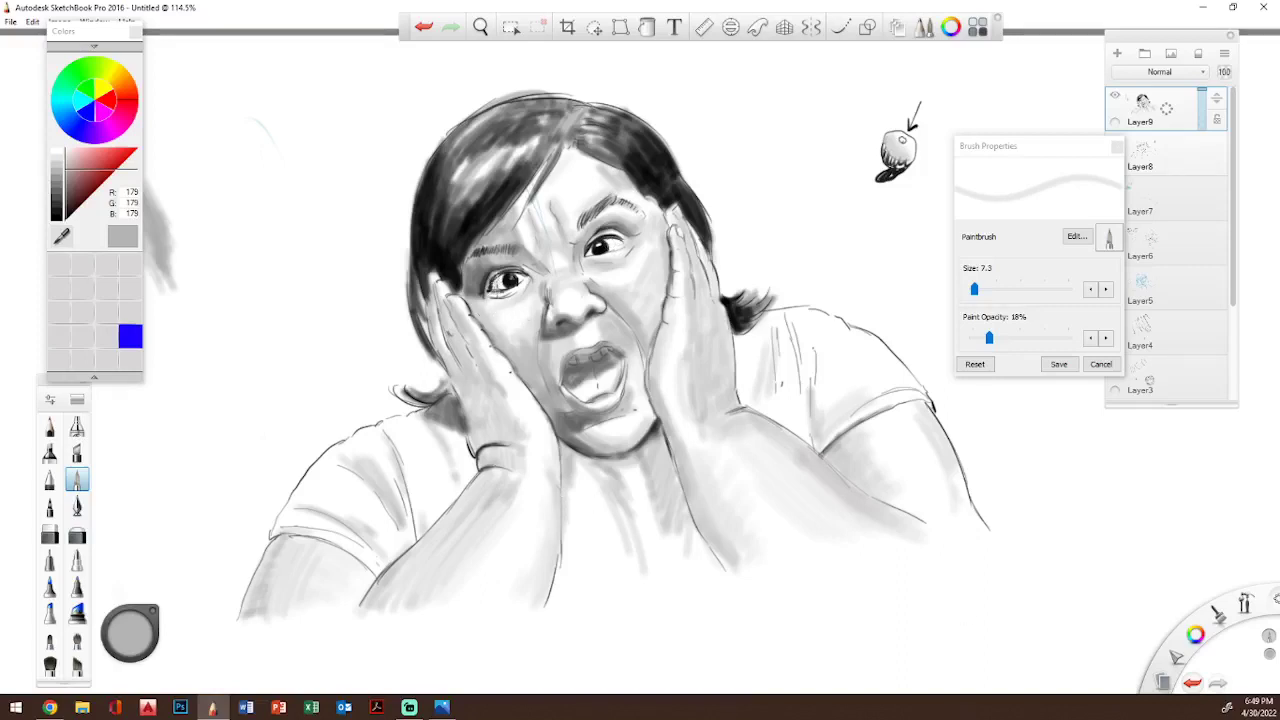
{"action": "left_click_drag", "start_coordinate": [507, 278], "coordinate": [492, 287]}
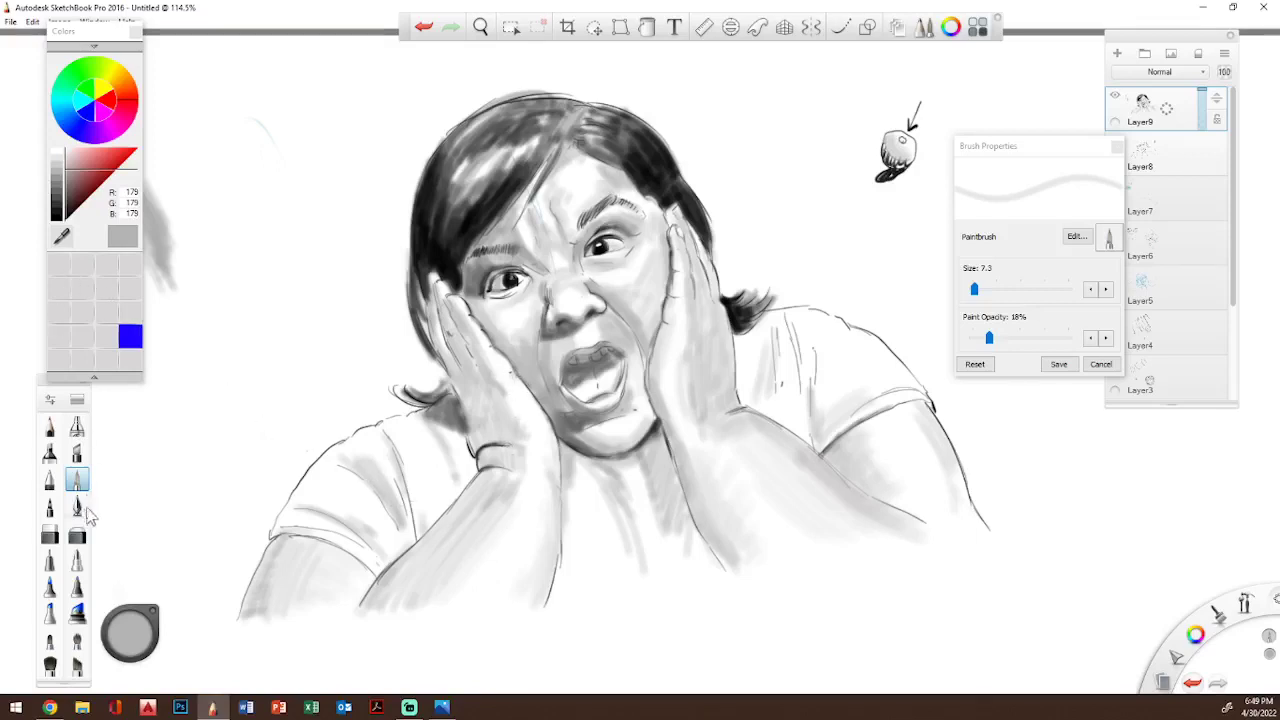
- With the Inking Pen in black, sharpen the flipped hair tips and outer hair edge on the viewer's left down to the fingertips
{"action": "left_click", "coordinate": [77, 507]}
{"action": "left_click", "coordinate": [57, 218]}
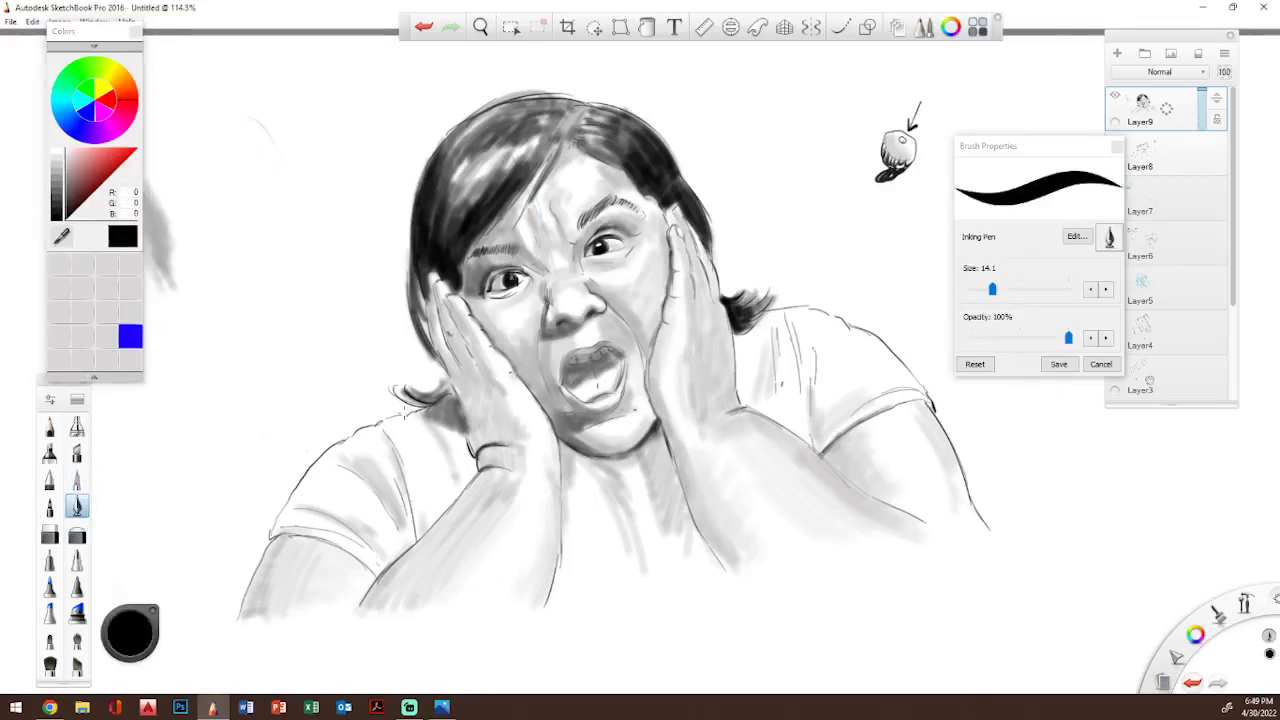
{"action": "left_click_drag", "start_coordinate": [402, 388], "coordinate": [442, 393]}
{"action": "left_click_drag", "start_coordinate": [426, 326], "coordinate": [414, 300]}
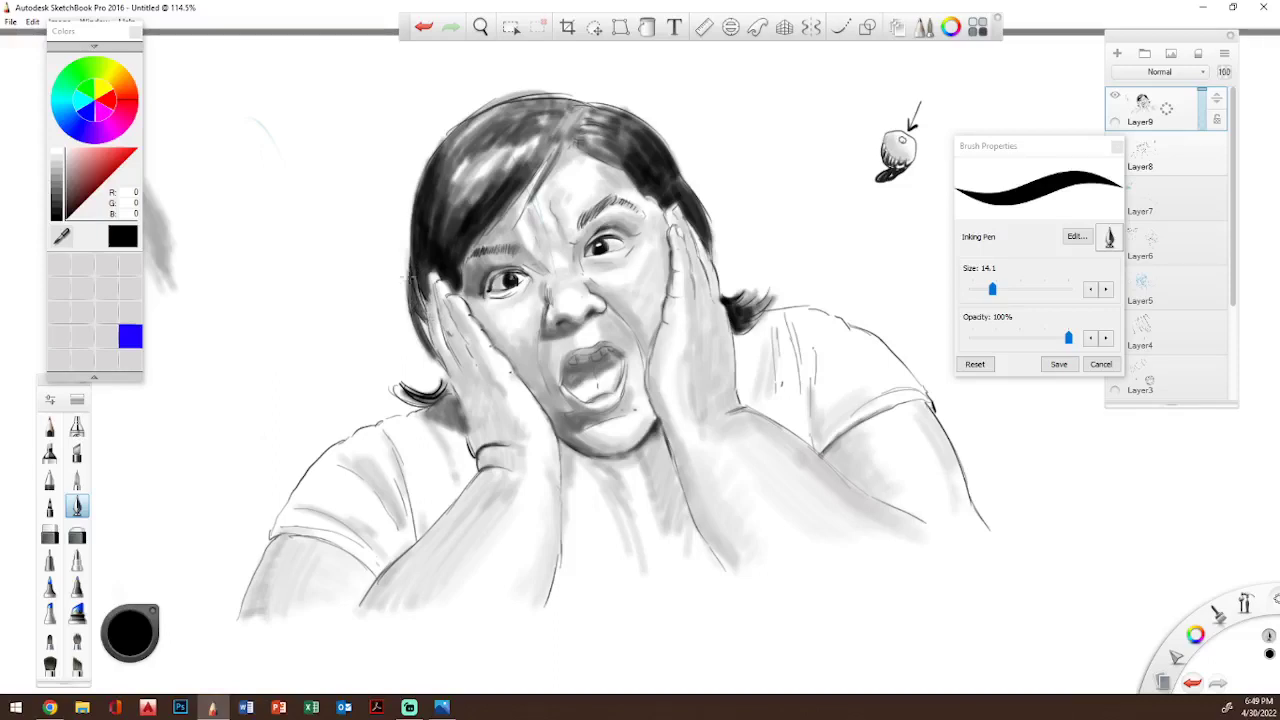
{"action": "left_click_drag", "start_coordinate": [418, 334], "coordinate": [406, 278]}
{"action": "left_click_drag", "start_coordinate": [424, 270], "coordinate": [438, 278]}
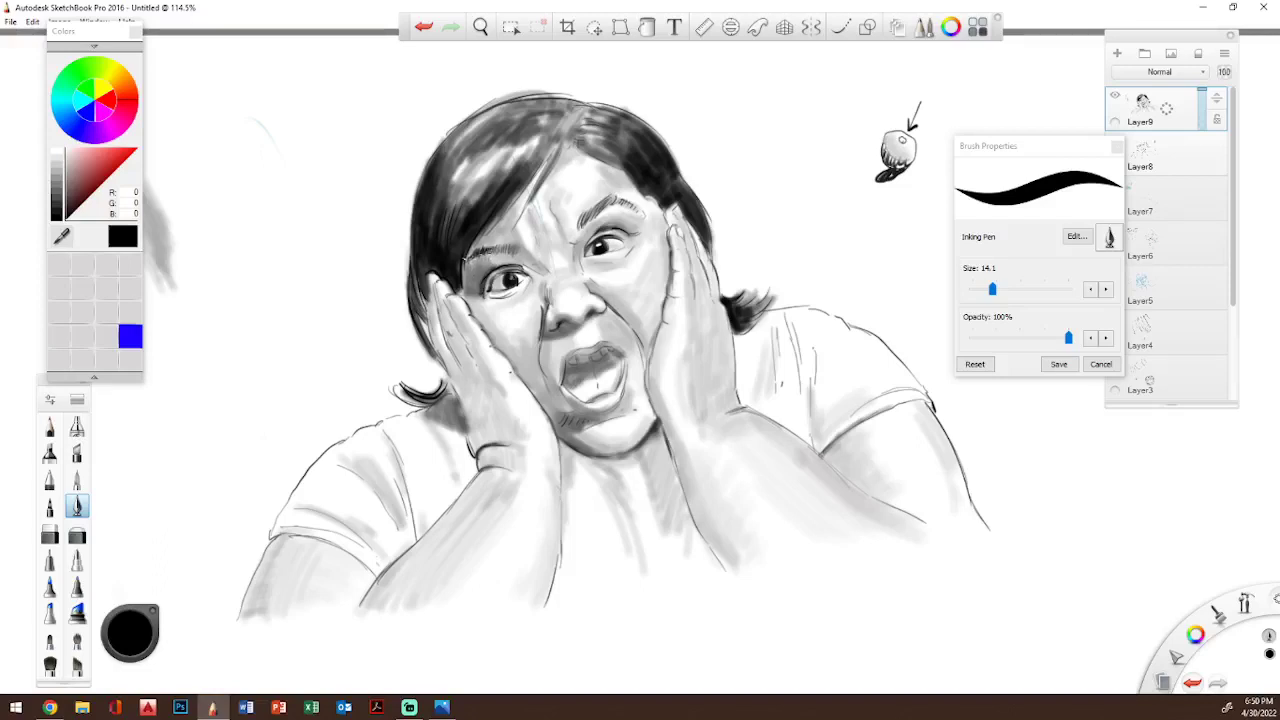
- Ink both eyebrows in black and thicken the hair outline on the viewer's right from the crown to the flipped tips
{"action": "left_click_drag", "start_coordinate": [464, 258], "coordinate": [505, 240]}
{"action": "left_click_drag", "start_coordinate": [583, 224], "coordinate": [600, 204]}
{"action": "mouse_move", "coordinate": [555, 97]}
{"action": "left_mouse_down"}
{"action": "mouse_move", "coordinate": [627, 120]}
{"action": "mouse_move", "coordinate": [625, 108]}
{"action": "mouse_move", "coordinate": [665, 160]}
{"action": "mouse_move", "coordinate": [670, 150]}
{"action": "mouse_move", "coordinate": [718, 248]}
{"action": "left_mouse_up"}
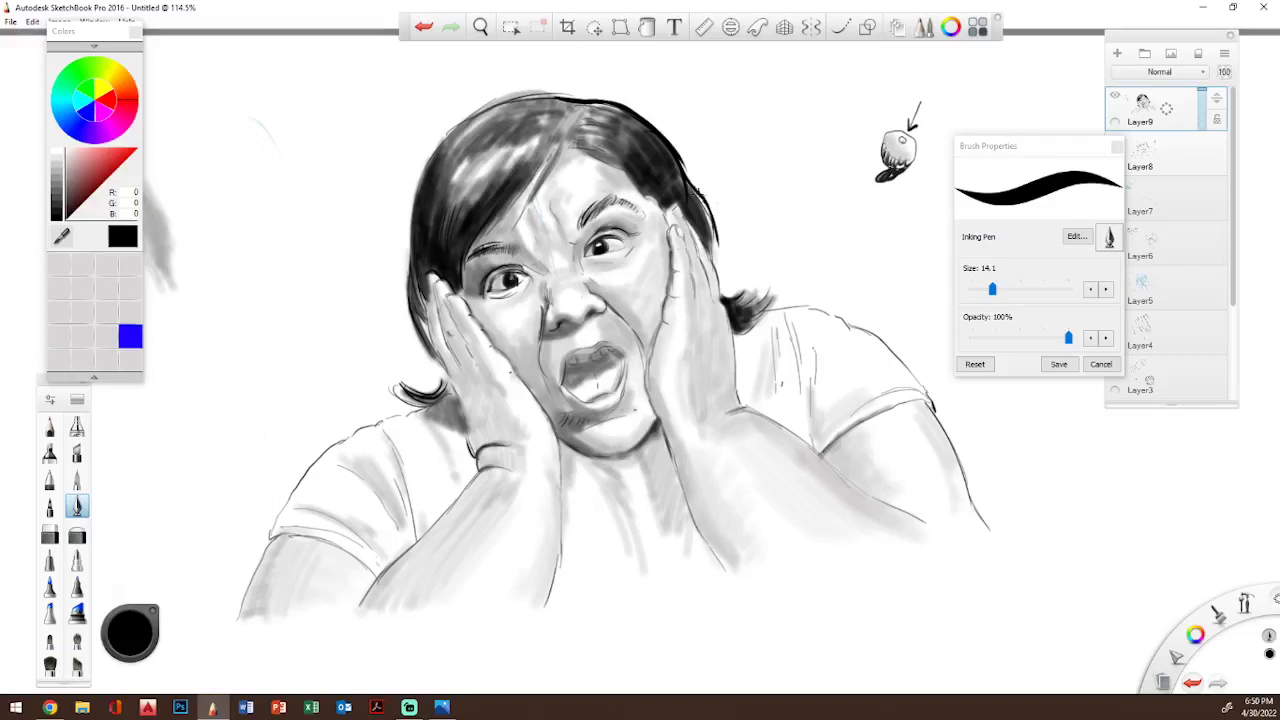
{"action": "left_click_drag", "start_coordinate": [702, 196], "coordinate": [714, 258]}
{"action": "mouse_move", "coordinate": [738, 312]}
{"action": "left_mouse_down"}
{"action": "mouse_move", "coordinate": [748, 290]}
{"action": "mouse_move", "coordinate": [756, 314]}
{"action": "left_mouse_up"}
{"action": "left_click_drag", "start_coordinate": [648, 198], "coordinate": [644, 197]}
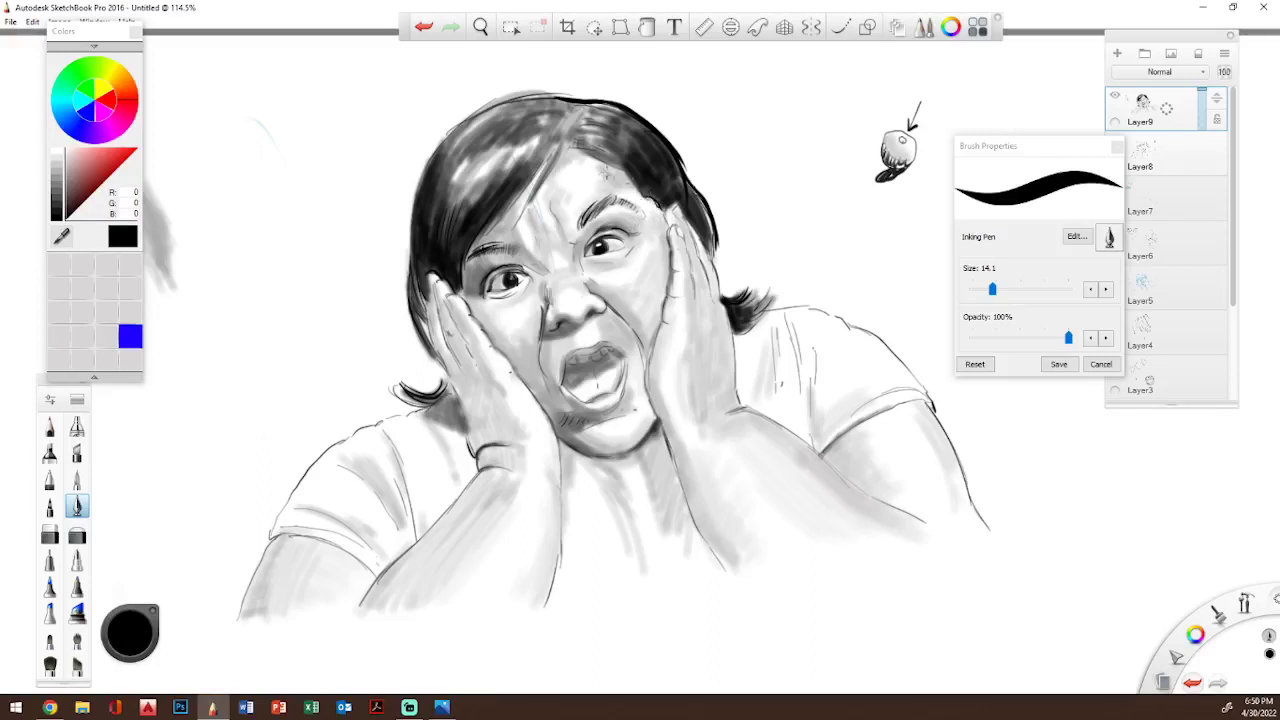
- Ink the hairline above the forehead and the hand edge on the viewer's left, undoing the stray stroke near the eye
{"action": "left_click_drag", "start_coordinate": [572, 147], "coordinate": [610, 155]}
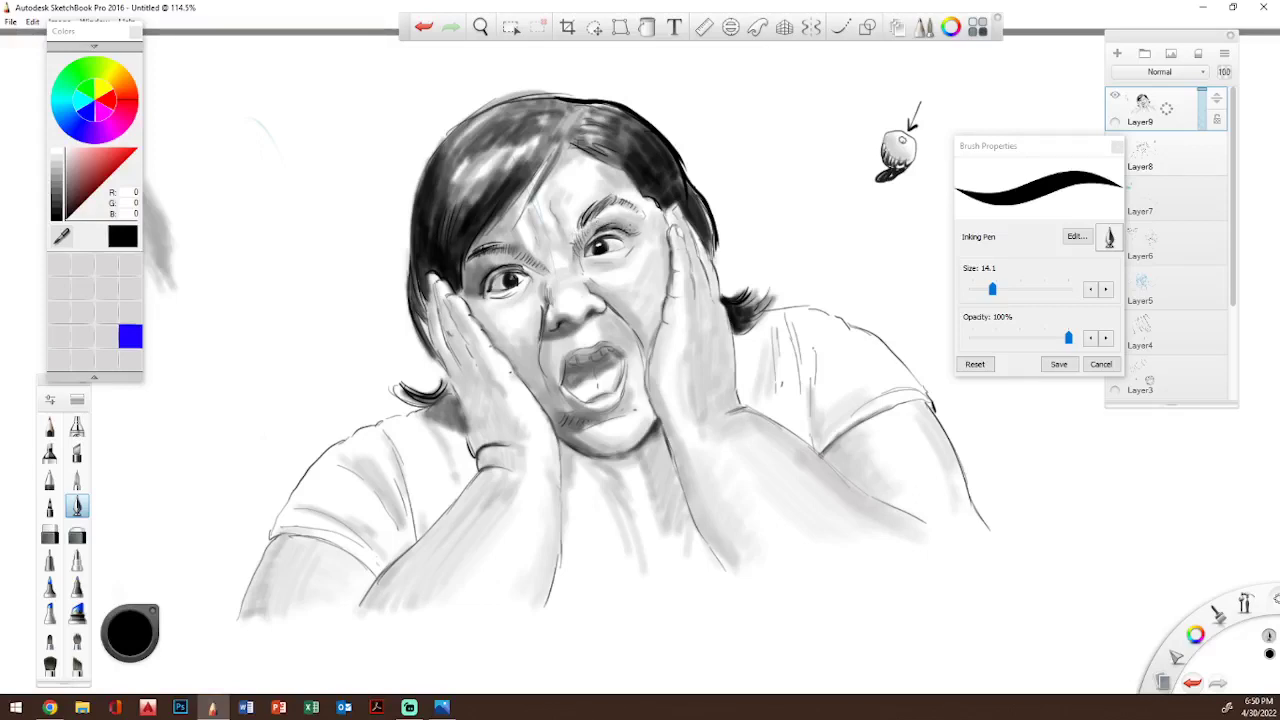
{"action": "left_click_drag", "start_coordinate": [622, 231], "coordinate": [638, 226]}
{"action": "left_click", "coordinate": [1193, 686]}
{"action": "left_click_drag", "start_coordinate": [450, 379], "coordinate": [458, 402]}
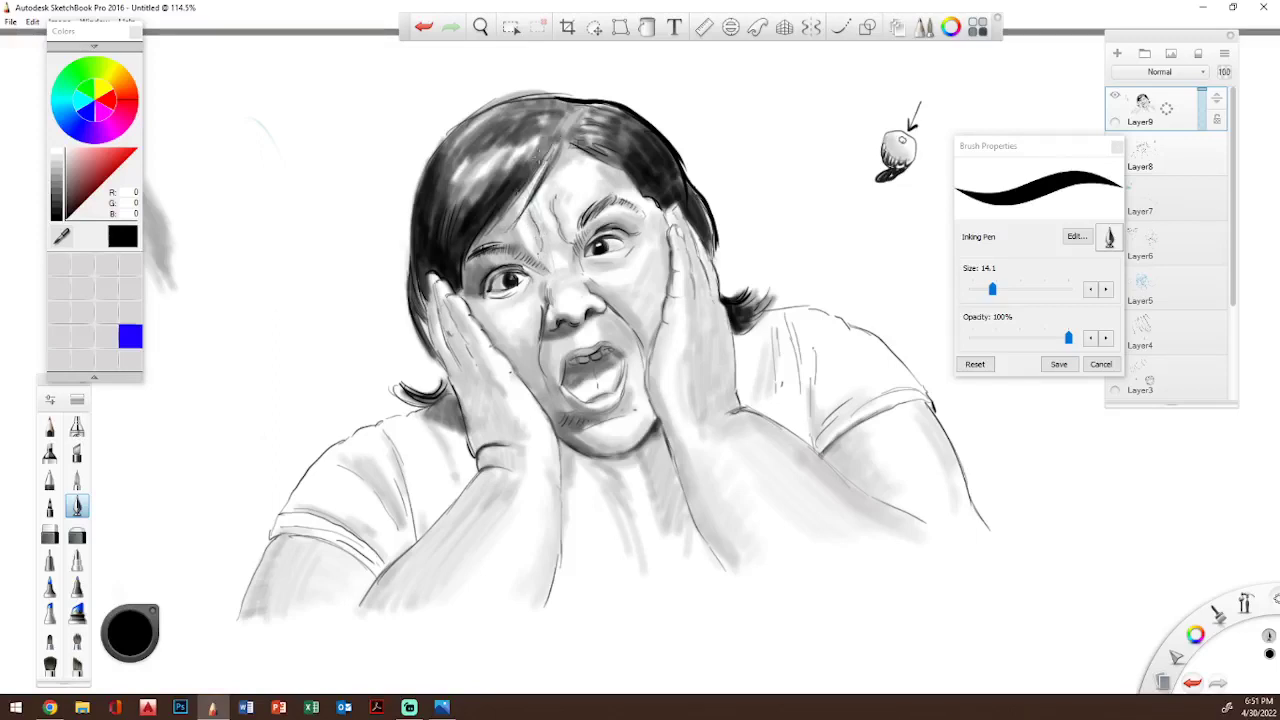
- Ink fine black strands through the bangs' highlights and the crown, and darken the mouth's edge on the viewer's right
{"action": "mouse_move", "coordinate": [520, 150]}
{"action": "left_mouse_down"}
{"action": "mouse_move", "coordinate": [505, 183]}
{"action": "mouse_move", "coordinate": [486, 181]}
{"action": "left_mouse_up"}
{"action": "mouse_move", "coordinate": [498, 141]}
{"action": "left_mouse_down"}
{"action": "mouse_move", "coordinate": [478, 183]}
{"action": "mouse_move", "coordinate": [470, 175]}
{"action": "left_mouse_up"}
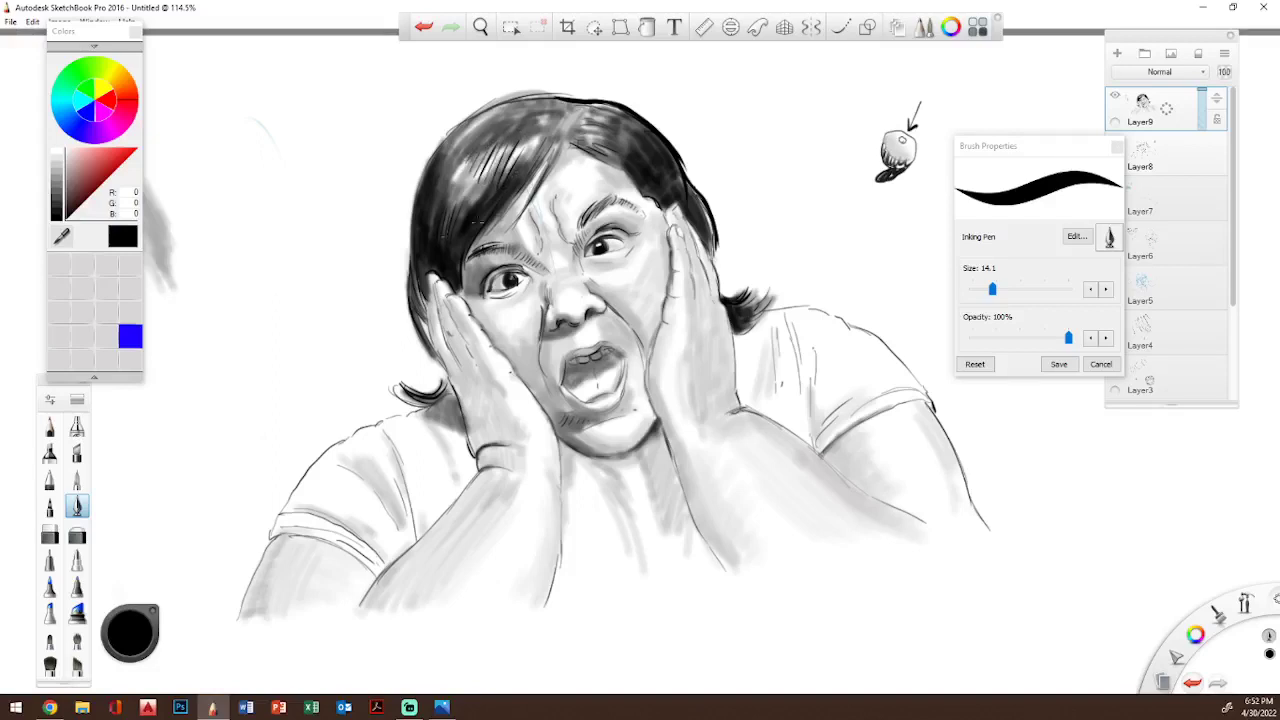
{"action": "left_click_drag", "start_coordinate": [546, 121], "coordinate": [538, 158]}
{"action": "left_click_drag", "start_coordinate": [560, 126], "coordinate": [548, 160]}
{"action": "left_click_drag", "start_coordinate": [553, 101], "coordinate": [574, 92]}
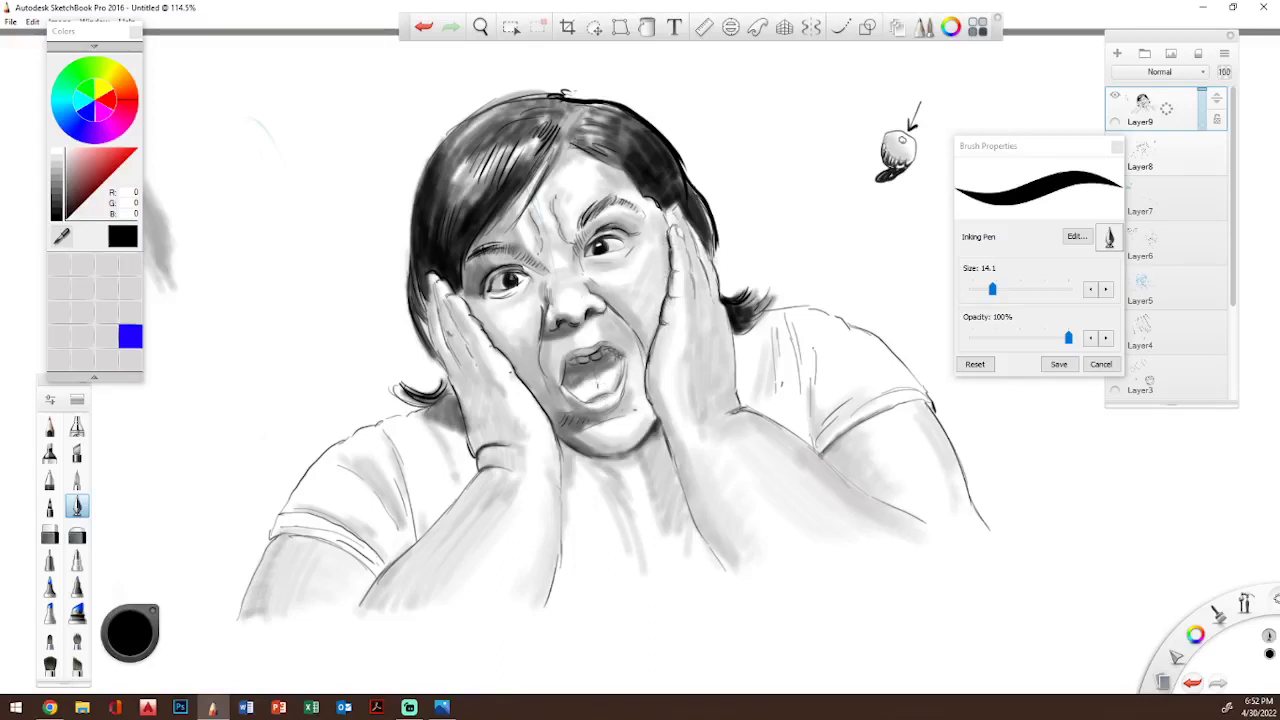
{"action": "mouse_move", "coordinate": [620, 354]}
{"action": "left_mouse_down"}
{"action": "mouse_move", "coordinate": [612, 383]}
{"action": "mouse_move", "coordinate": [570, 394]}
{"action": "mouse_move", "coordinate": [584, 414]}
{"action": "mouse_move", "coordinate": [609, 401]}
{"action": "left_mouse_up"}
- Shade the lower lip and the cheek beside the mouth on the viewer's right with the paintbrush in gray (RGB 153)
{"action": "left_click", "coordinate": [57, 180]}
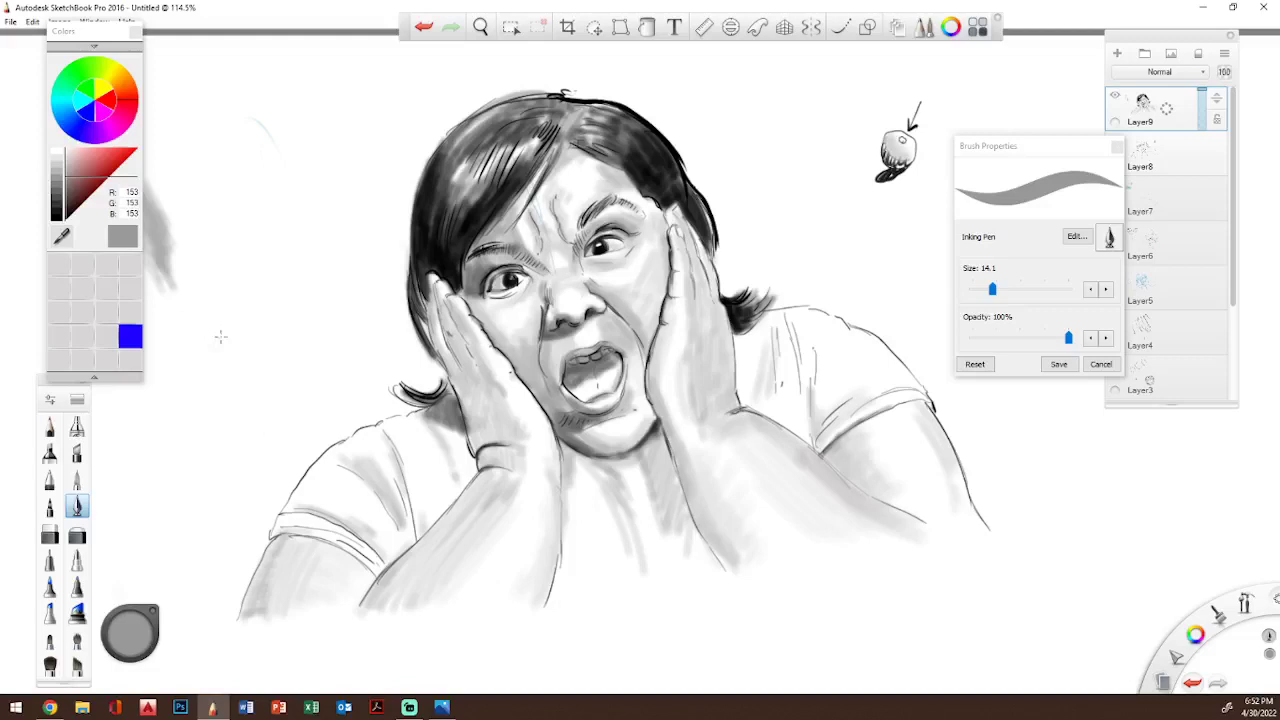
{"action": "left_click", "coordinate": [77, 482]}
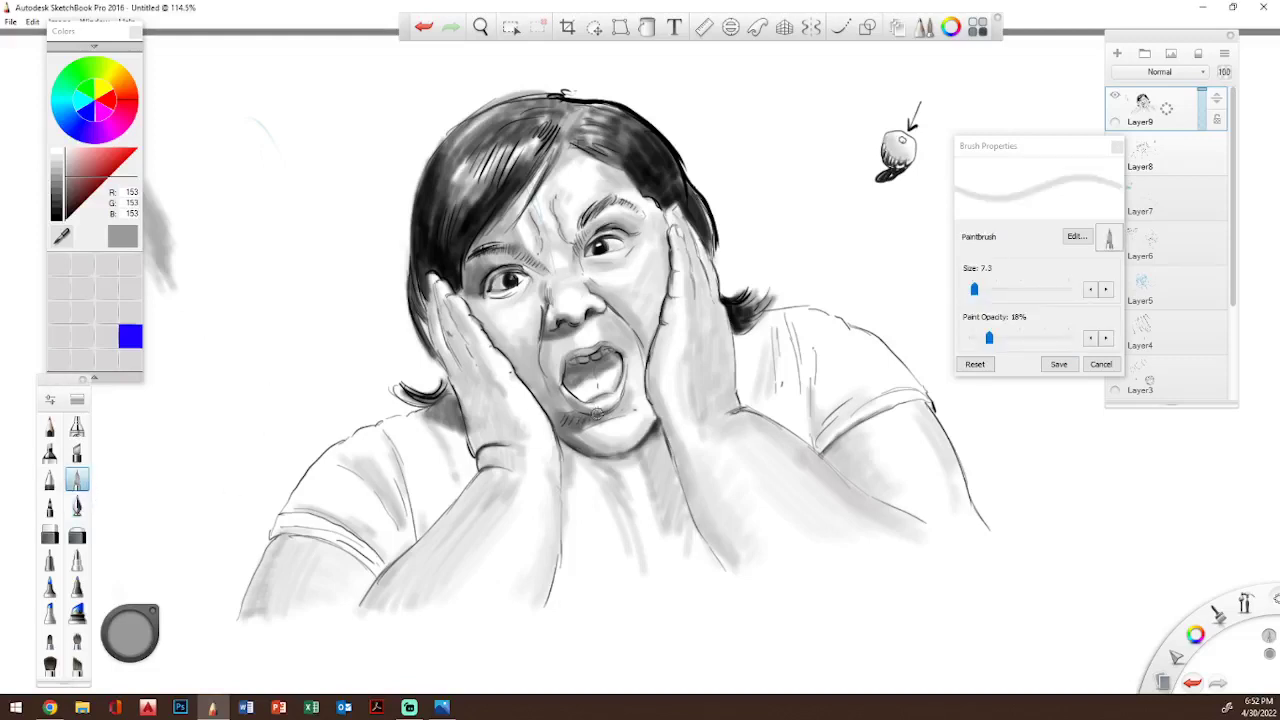
{"action": "left_click_drag", "start_coordinate": [597, 412], "coordinate": [618, 400]}
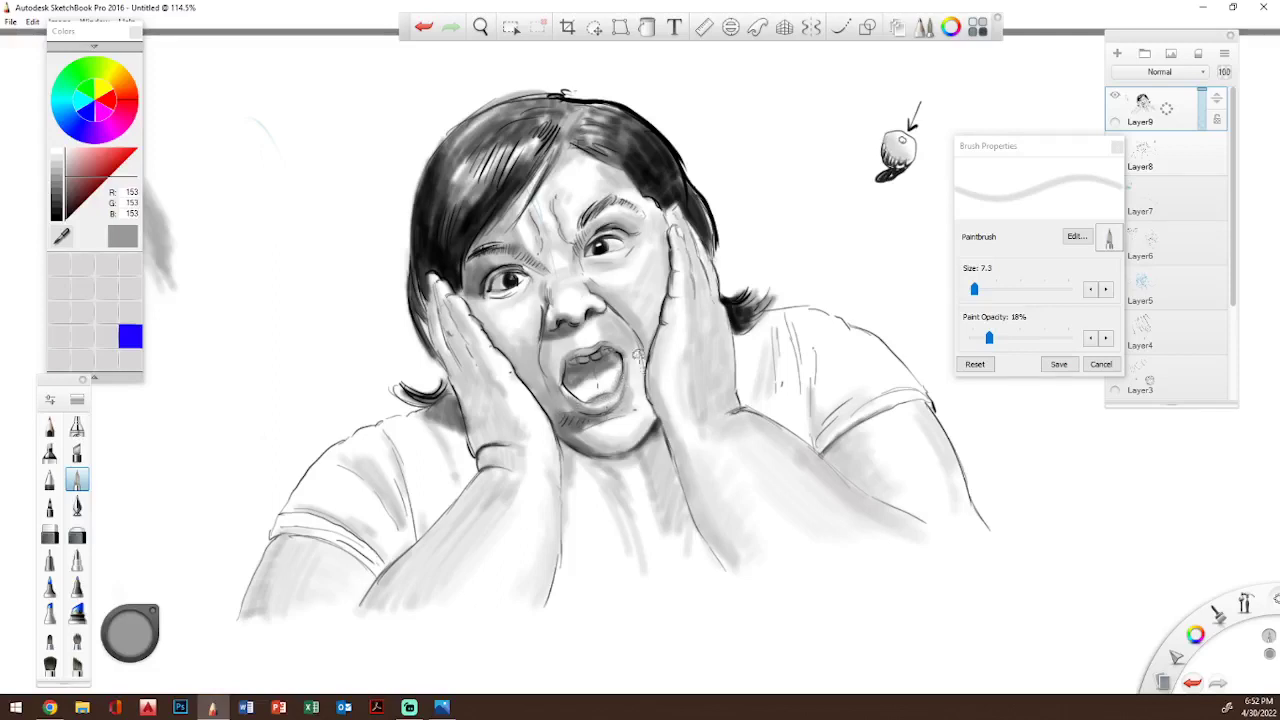
{"action": "mouse_move", "coordinate": [630, 352]}
{"action": "left_mouse_down"}
{"action": "mouse_move", "coordinate": [628, 394]}
{"action": "mouse_move", "coordinate": [656, 318]}
{"action": "mouse_move", "coordinate": [652, 328]}
{"action": "mouse_move", "coordinate": [636, 312]}
{"action": "left_mouse_up"}
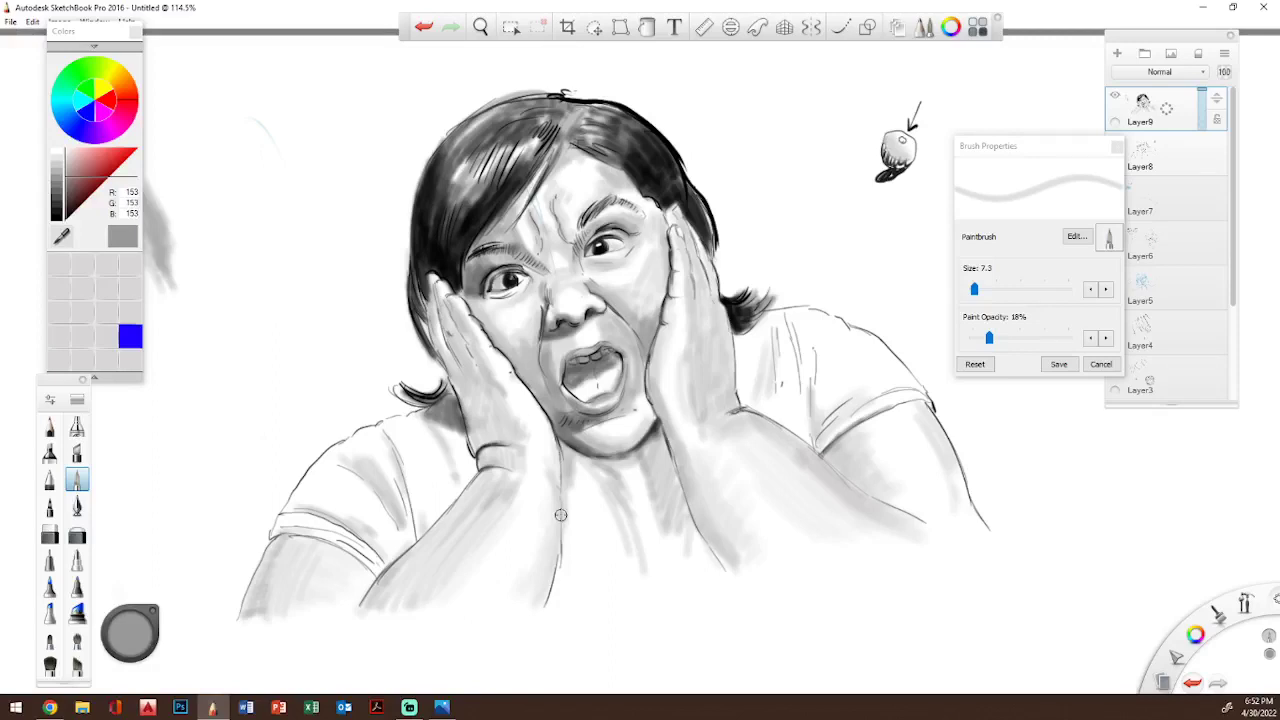
- Blend light gray (RGB 230) over the nose tip and the cheek beside the hand on the viewer's left
{"action": "left_click", "coordinate": [57, 162]}
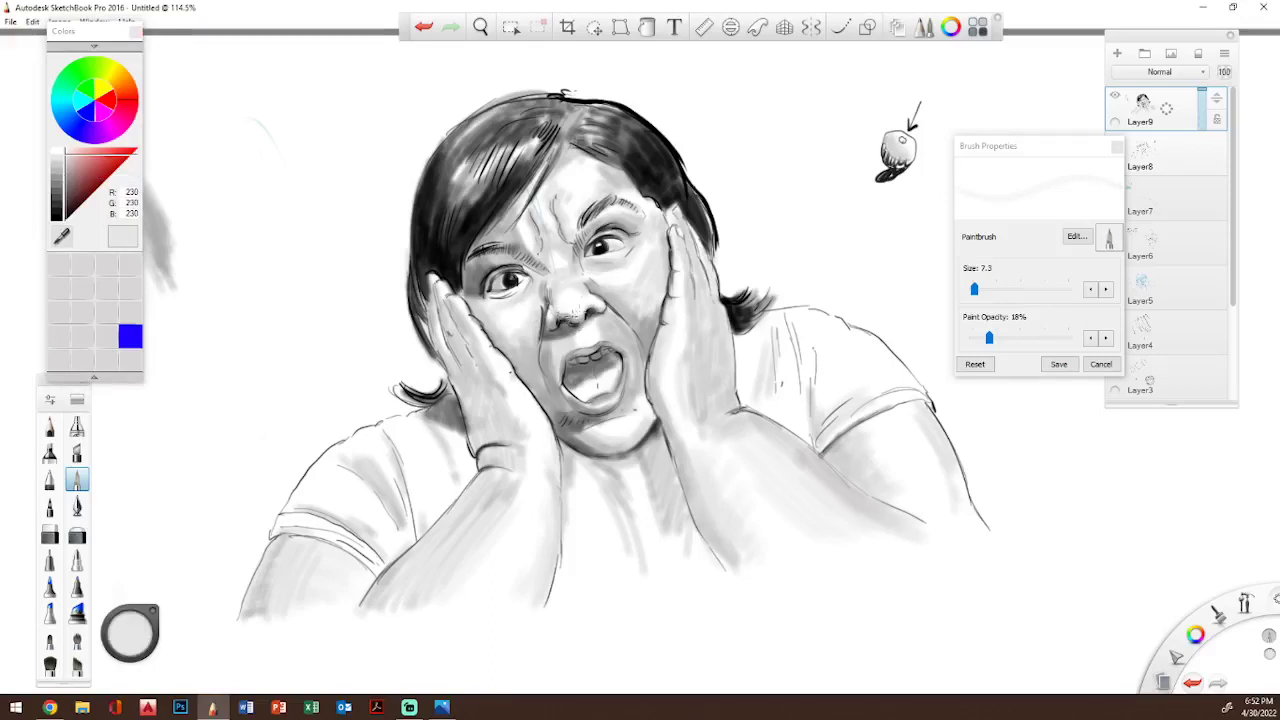
{"action": "mouse_move", "coordinate": [580, 310]}
{"action": "left_mouse_down"}
{"action": "mouse_move", "coordinate": [560, 308]}
{"action": "mouse_move", "coordinate": [584, 323]}
{"action": "mouse_move", "coordinate": [600, 298]}
{"action": "mouse_move", "coordinate": [561, 293]}
{"action": "mouse_move", "coordinate": [538, 258]}
{"action": "mouse_move", "coordinate": [582, 318]}
{"action": "left_mouse_up"}
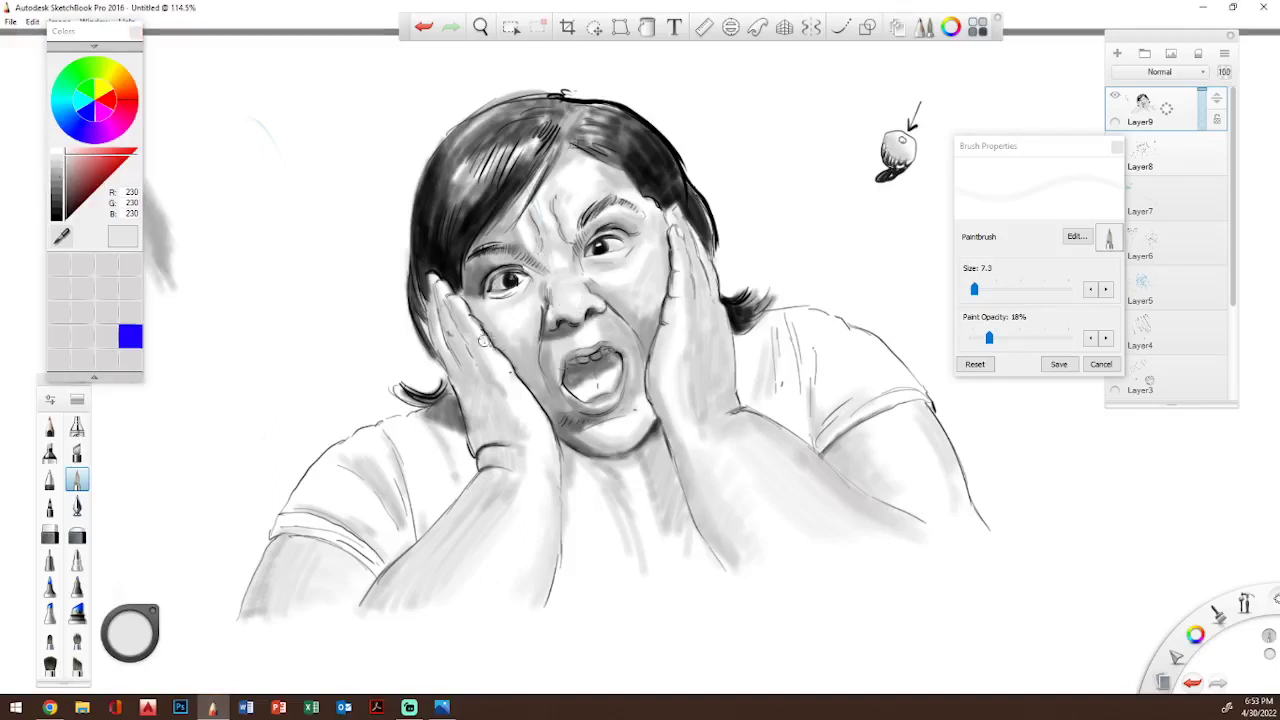
{"action": "mouse_move", "coordinate": [484, 340]}
{"action": "left_mouse_down"}
{"action": "mouse_move", "coordinate": [492, 326]}
{"action": "mouse_move", "coordinate": [521, 339]}
{"action": "left_mouse_up"}
- Darken the upper lip with the paintbrush in medium gray (RGB 128)
{"action": "left_click", "coordinate": [77, 507]}
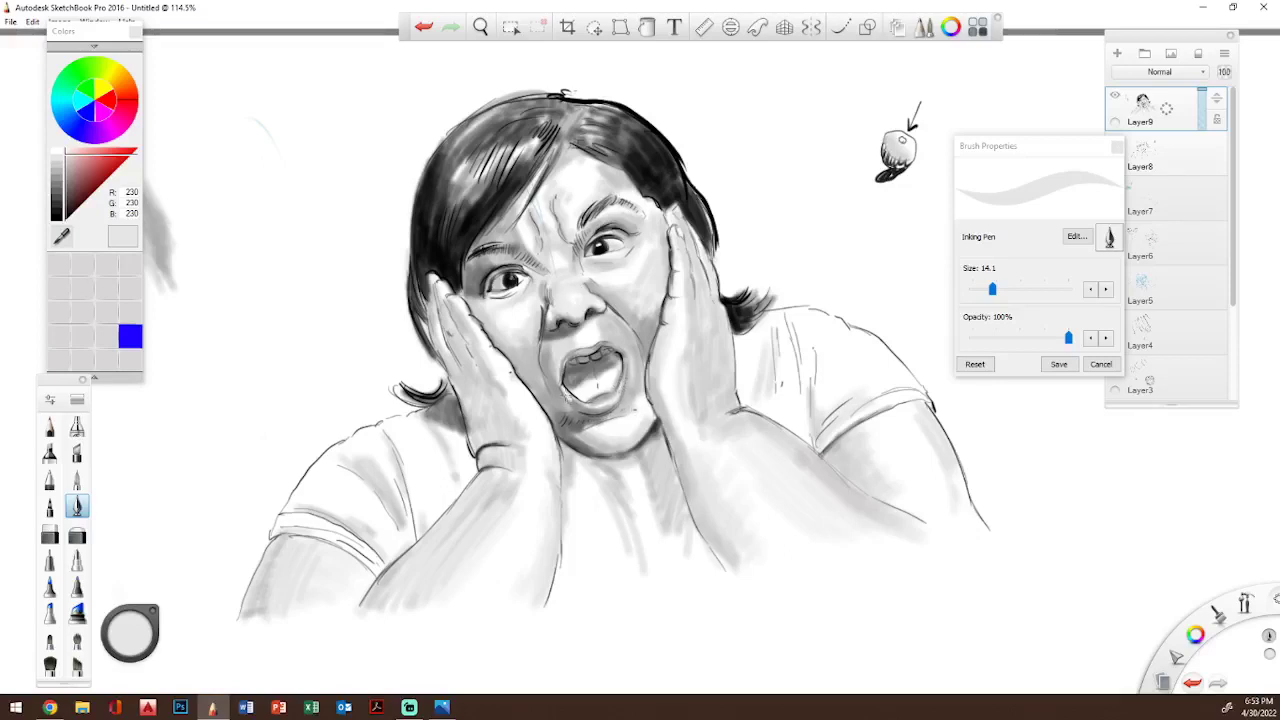
{"action": "left_click", "coordinate": [78, 481]}
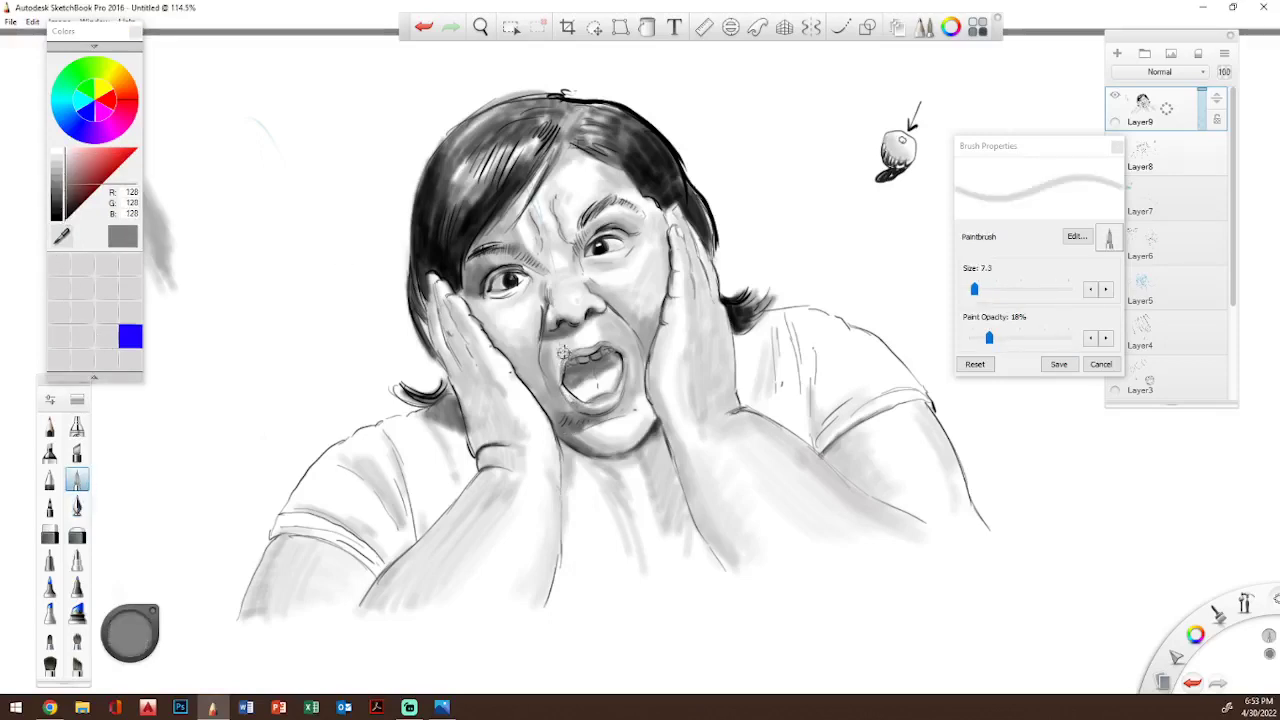
{"action": "mouse_move", "coordinate": [570, 358]}
{"action": "left_mouse_down"}
{"action": "mouse_move", "coordinate": [561, 383]}
{"action": "mouse_move", "coordinate": [575, 352]}
{"action": "mouse_move", "coordinate": [595, 352]}
{"action": "mouse_move", "coordinate": [580, 346]}
{"action": "mouse_move", "coordinate": [620, 350]}
{"action": "left_mouse_up"}
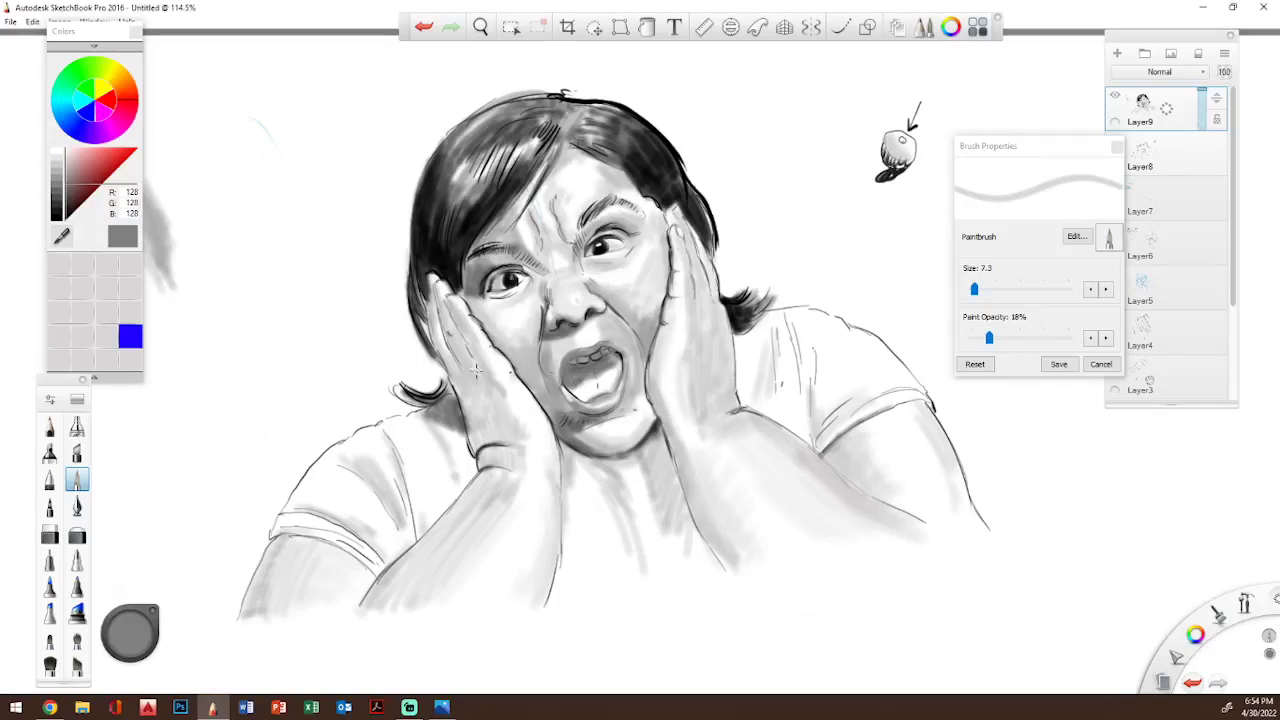
- Set the paintbrush to near-black (RGB 26) and darken the hair beside the parting, the bangs and the flipped tips on the viewer's left
{"action": "left_click", "coordinate": [56, 214]}
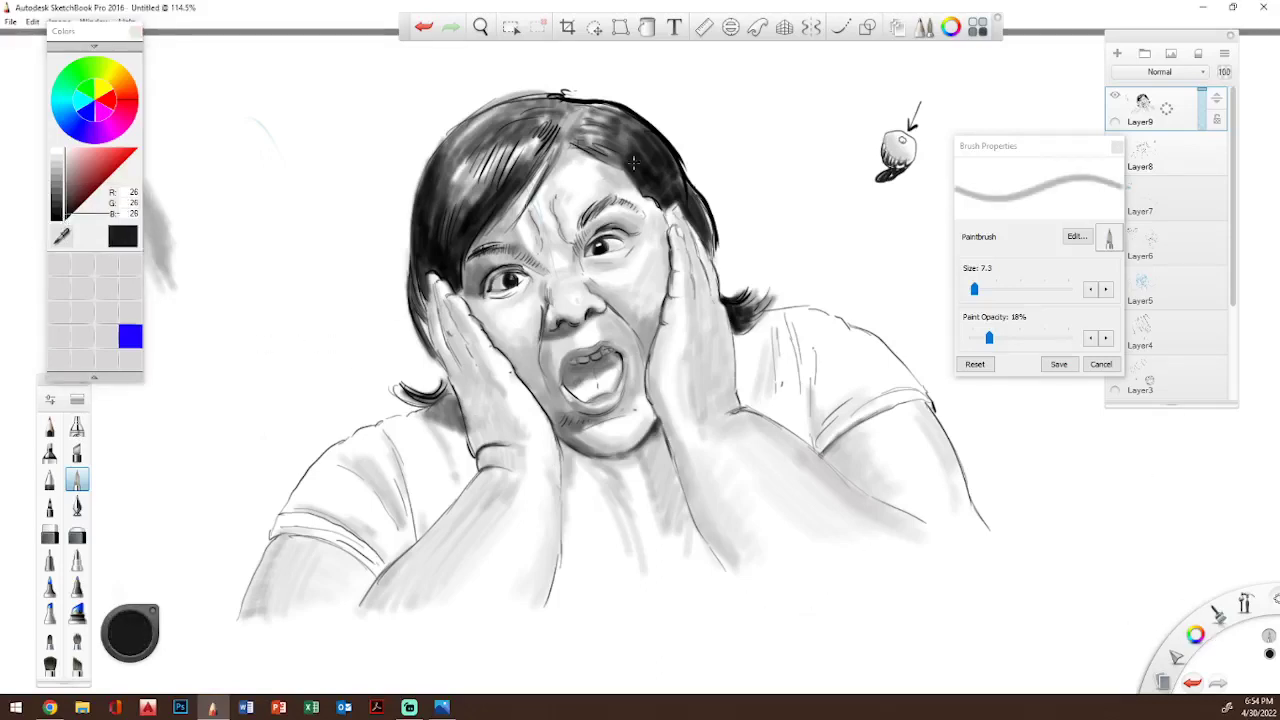
{"action": "mouse_move", "coordinate": [580, 146]}
{"action": "left_mouse_down"}
{"action": "mouse_move", "coordinate": [616, 158]}
{"action": "mouse_move", "coordinate": [634, 144]}
{"action": "mouse_move", "coordinate": [655, 169]}
{"action": "mouse_move", "coordinate": [645, 135]}
{"action": "mouse_move", "coordinate": [712, 232]}
{"action": "mouse_move", "coordinate": [662, 186]}
{"action": "left_mouse_up"}
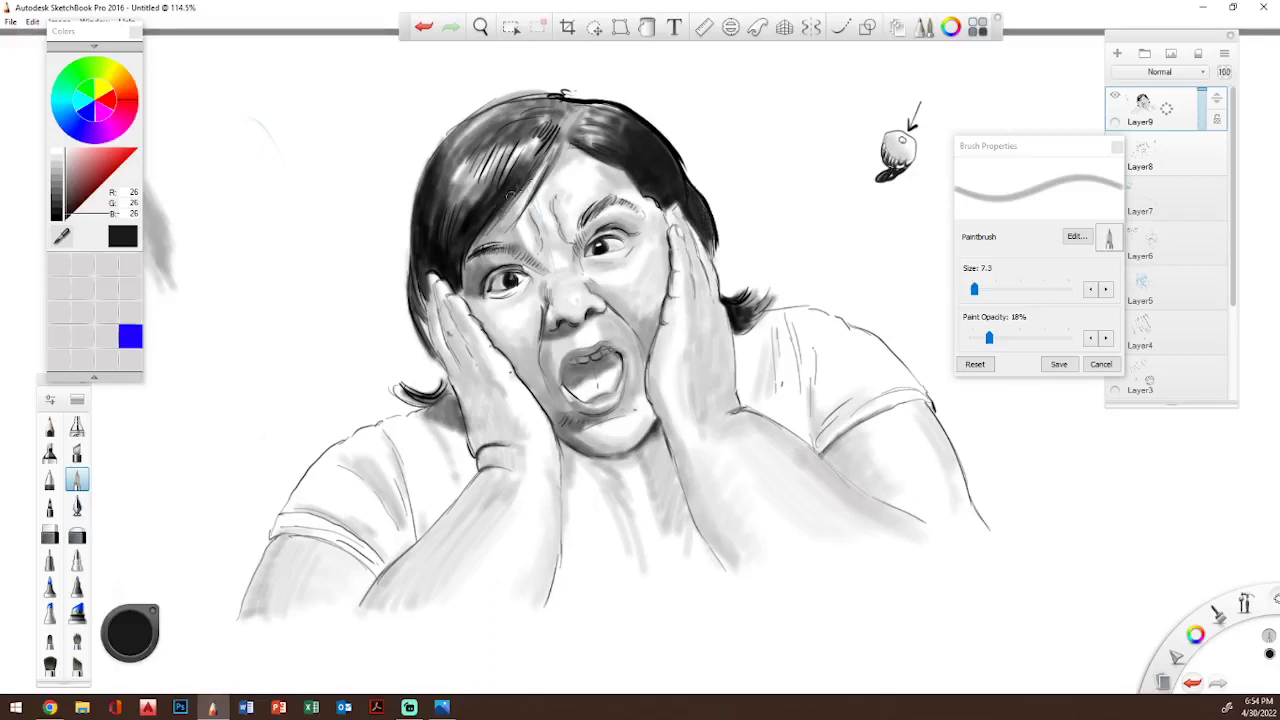
{"action": "mouse_move", "coordinate": [527, 185]}
{"action": "left_mouse_down"}
{"action": "mouse_move", "coordinate": [545, 142]}
{"action": "mouse_move", "coordinate": [544, 176]}
{"action": "mouse_move", "coordinate": [552, 160]}
{"action": "mouse_move", "coordinate": [462, 220]}
{"action": "mouse_move", "coordinate": [442, 200]}
{"action": "mouse_move", "coordinate": [432, 230]}
{"action": "mouse_move", "coordinate": [446, 158]}
{"action": "mouse_move", "coordinate": [470, 140]}
{"action": "mouse_move", "coordinate": [474, 196]}
{"action": "mouse_move", "coordinate": [488, 144]}
{"action": "mouse_move", "coordinate": [438, 176]}
{"action": "mouse_move", "coordinate": [492, 106]}
{"action": "mouse_move", "coordinate": [578, 112]}
{"action": "left_mouse_up"}
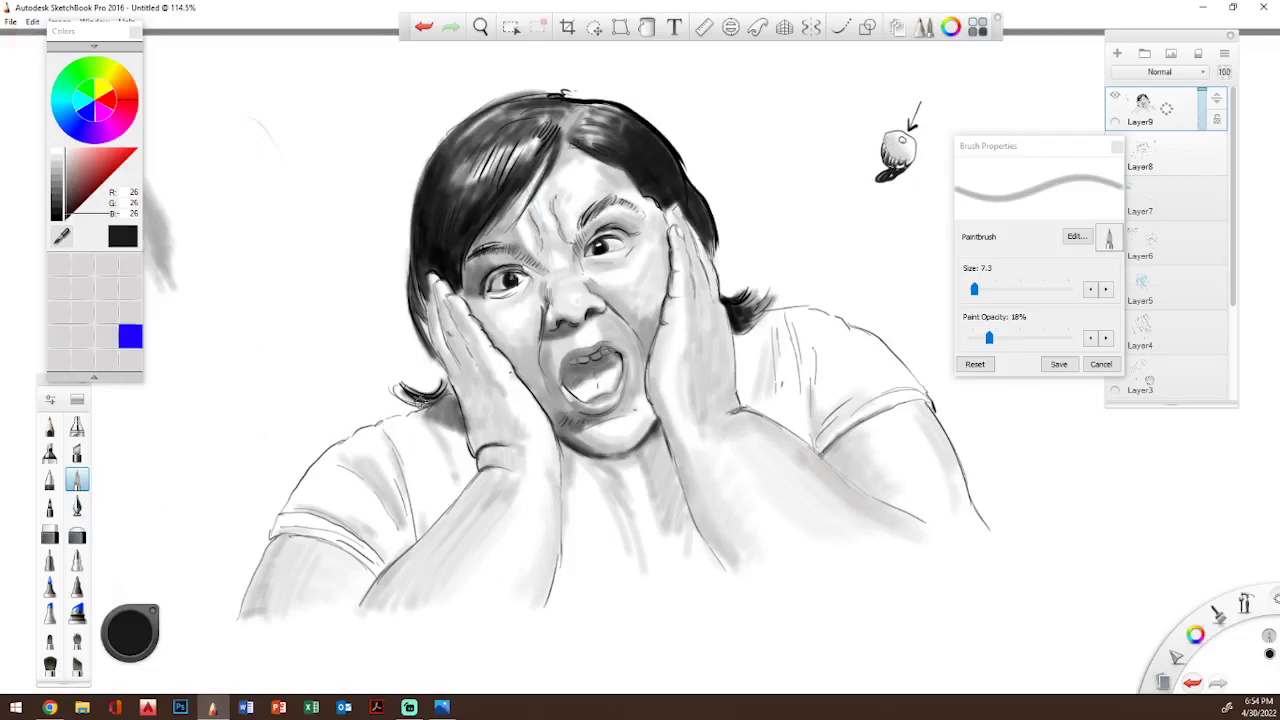
{"action": "mouse_move", "coordinate": [422, 404]}
{"action": "left_mouse_down"}
{"action": "mouse_move", "coordinate": [402, 381]}
{"action": "mouse_move", "coordinate": [435, 375]}
{"action": "left_mouse_up"}
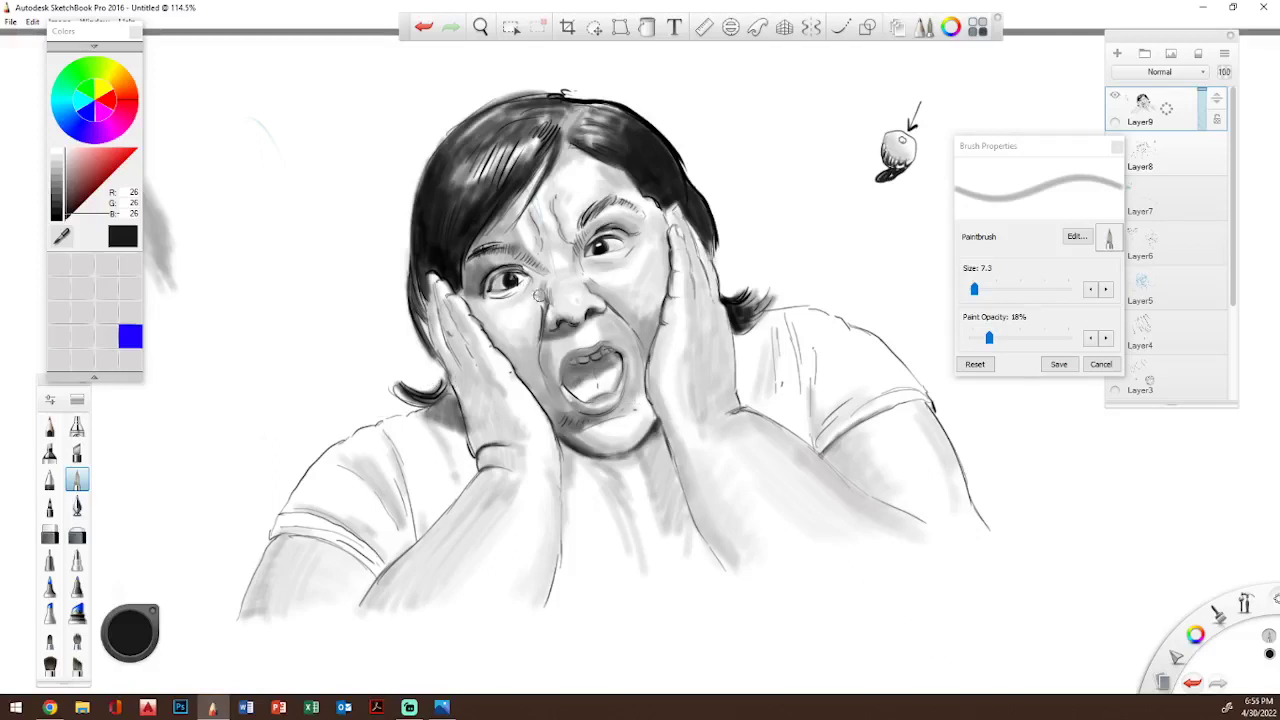
- Ink light gray (RGB 230) highlights between the eyebrows with the Inking Pen and move the color palette closer to the portrait
{"action": "left_click", "coordinate": [77, 507]}
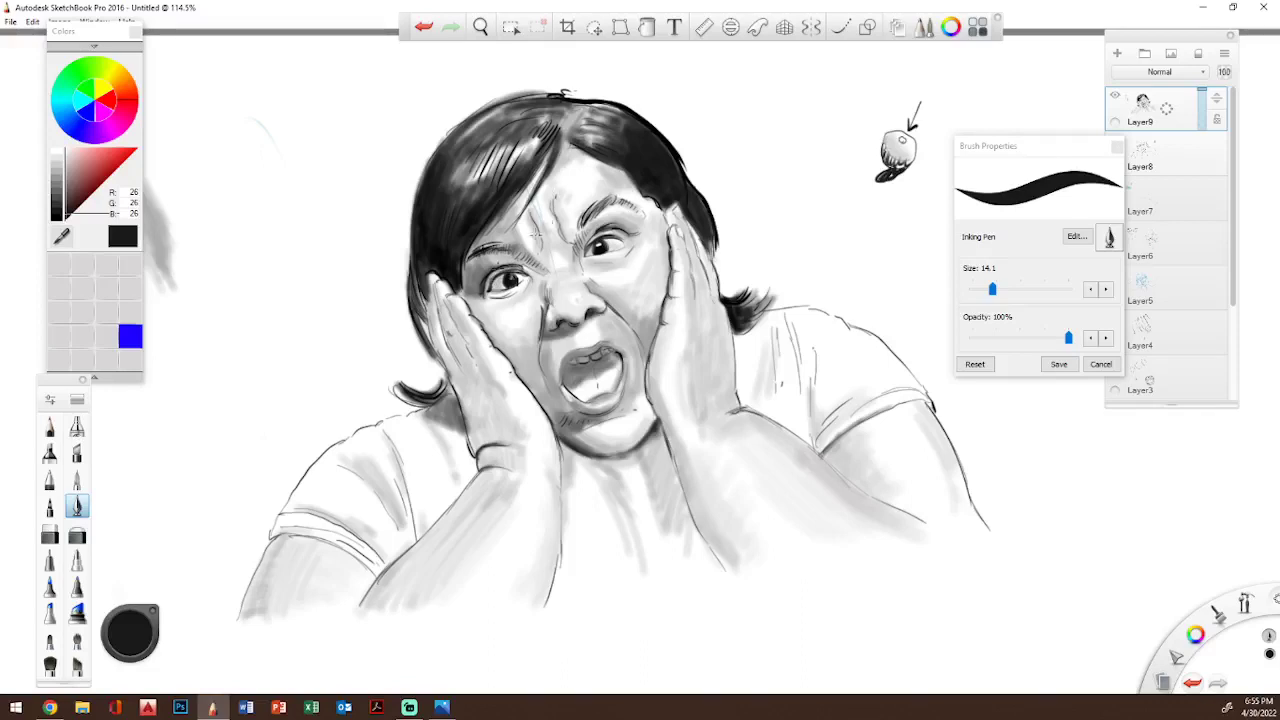
{"action": "left_click", "coordinate": [58, 165]}
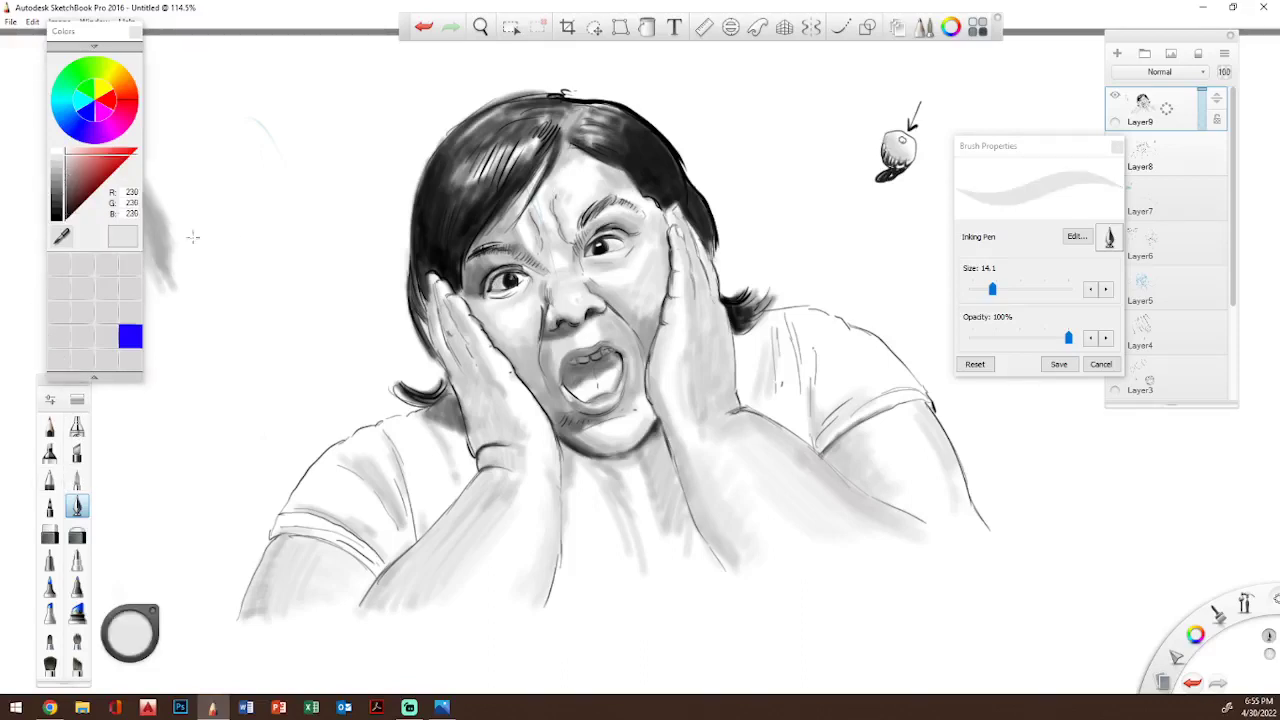
{"action": "mouse_move", "coordinate": [532, 214]}
{"action": "left_mouse_down"}
{"action": "mouse_move", "coordinate": [540, 234]}
{"action": "mouse_move", "coordinate": [555, 210]}
{"action": "mouse_move", "coordinate": [578, 243]}
{"action": "left_mouse_up"}
{"action": "left_click_drag", "start_coordinate": [104, 35], "coordinate": [219, 42]}
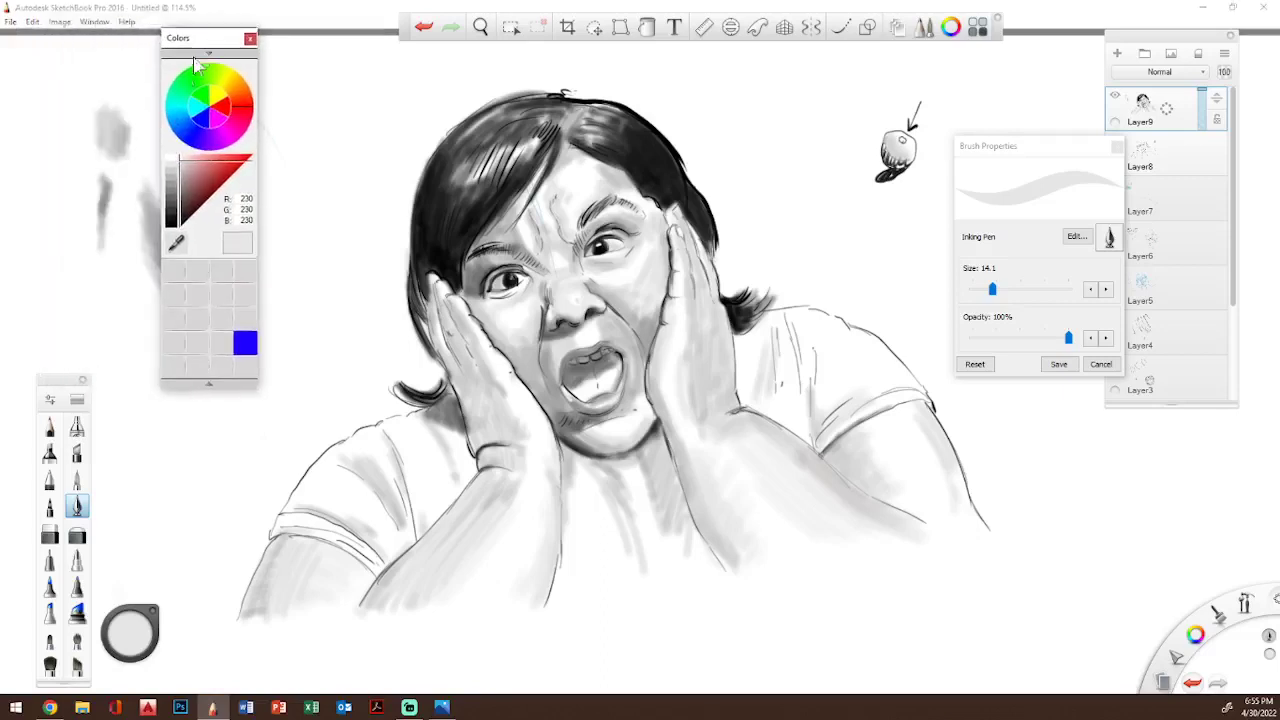
- Ink the flipped hair tips on the viewer's right and both sleeve hems in black with the Inking Pen
{"action": "left_click", "coordinate": [79, 506]}
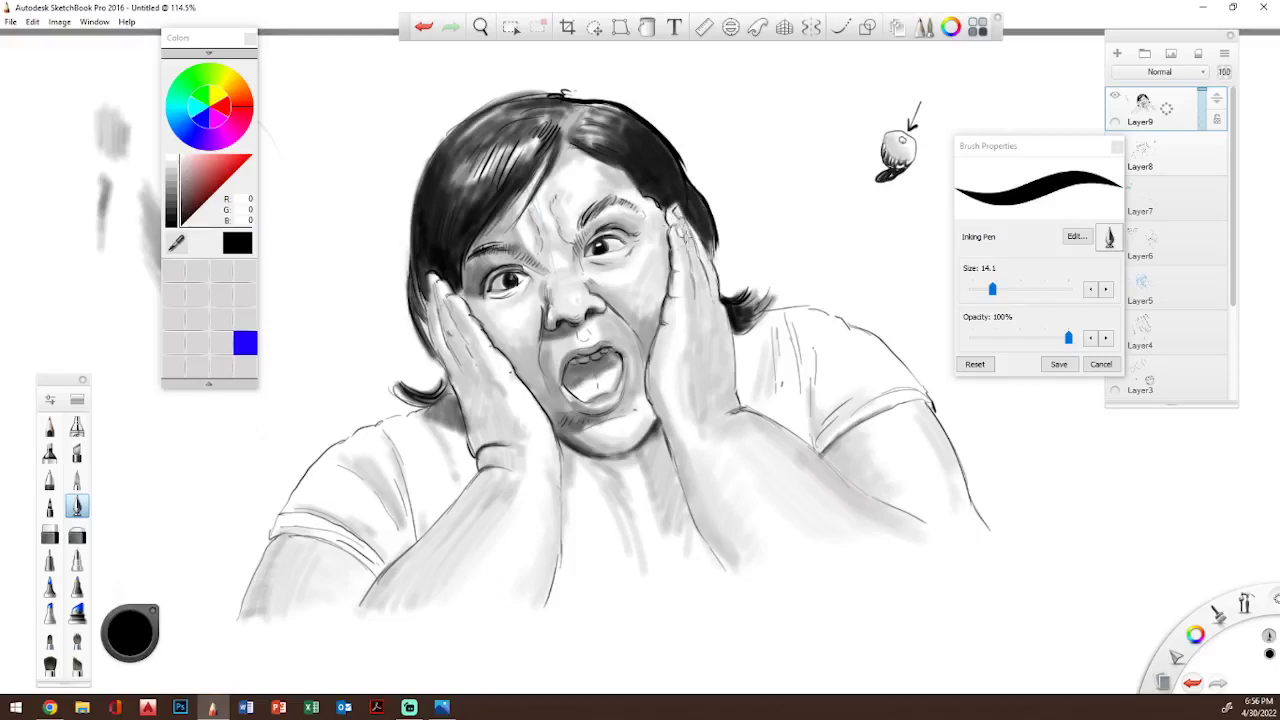
{"action": "mouse_move", "coordinate": [683, 247]}
{"action": "left_mouse_down"}
{"action": "mouse_move", "coordinate": [689, 270]}
{"action": "mouse_move", "coordinate": [704, 270]}
{"action": "mouse_move", "coordinate": [688, 224]}
{"action": "mouse_move", "coordinate": [712, 272]}
{"action": "mouse_move", "coordinate": [769, 287]}
{"action": "mouse_move", "coordinate": [744, 327]}
{"action": "left_mouse_up"}
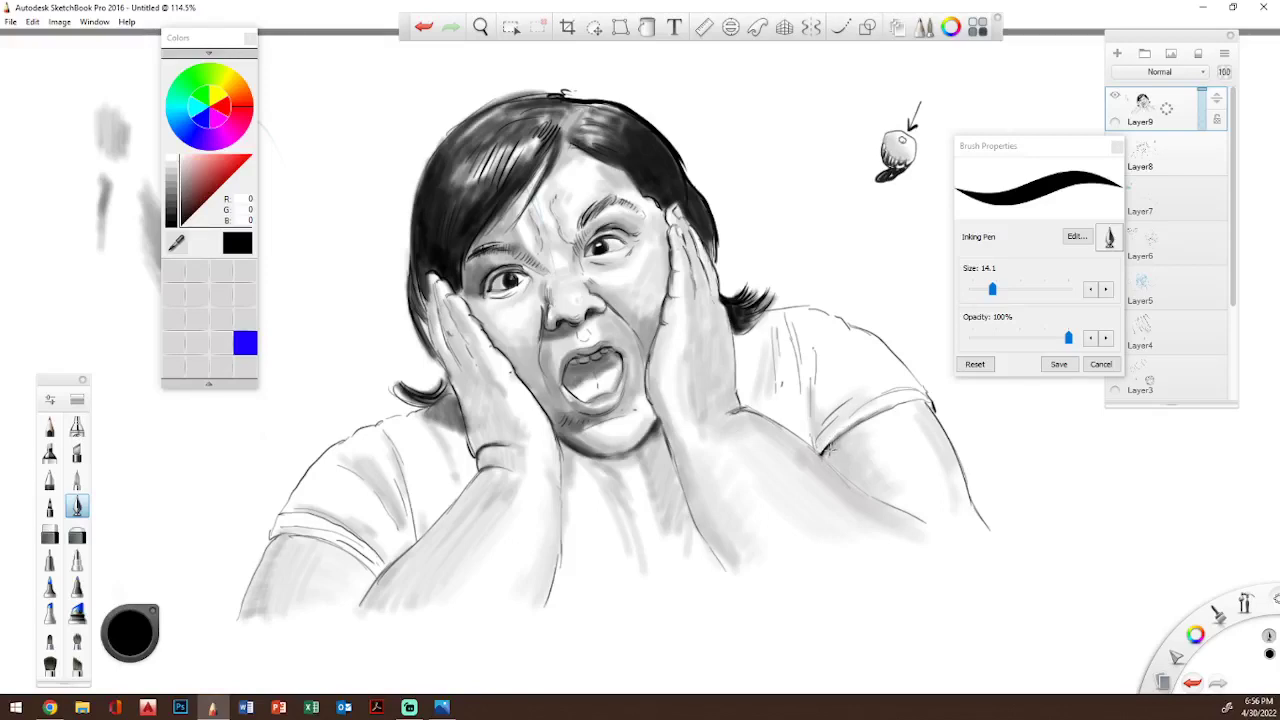
{"action": "mouse_move", "coordinate": [834, 444]}
{"action": "left_mouse_down"}
{"action": "mouse_move", "coordinate": [884, 406]}
{"action": "mouse_move", "coordinate": [934, 398]}
{"action": "left_mouse_up"}
{"action": "mouse_move", "coordinate": [270, 540]}
{"action": "left_mouse_down"}
{"action": "mouse_move", "coordinate": [354, 565]}
{"action": "mouse_move", "coordinate": [332, 541]}
{"action": "mouse_move", "coordinate": [384, 580]}
{"action": "left_mouse_up"}
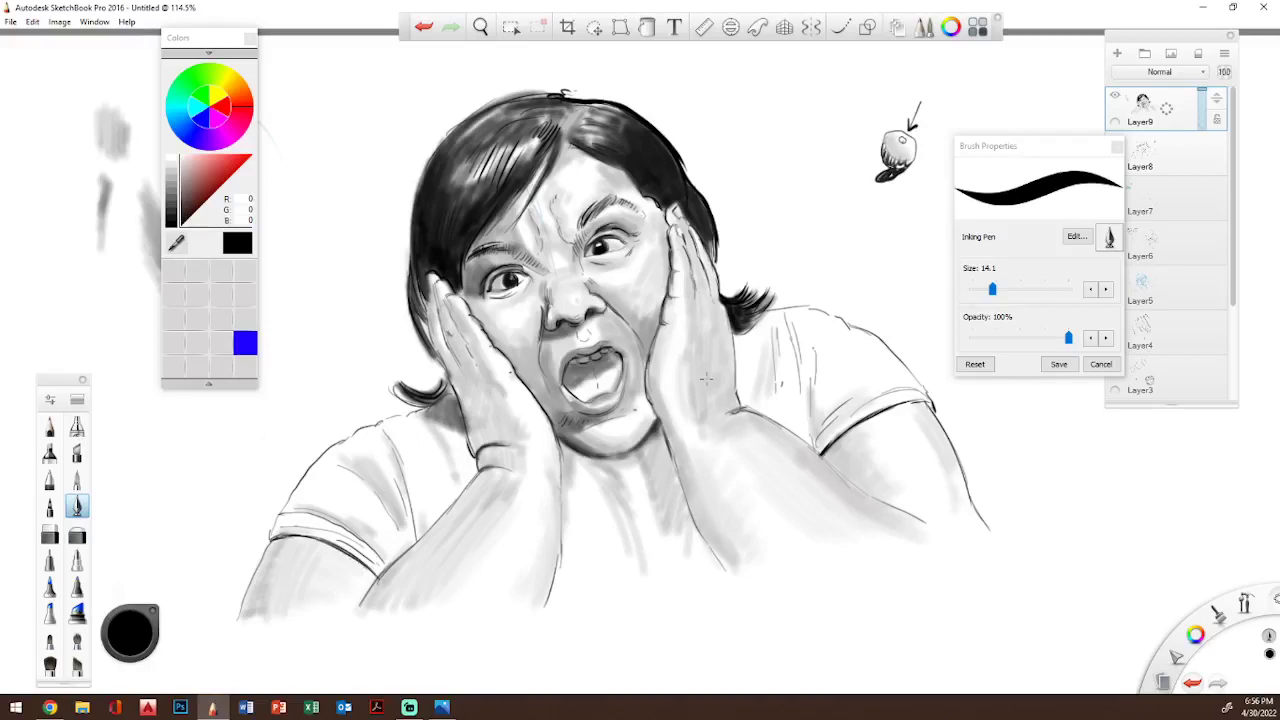
- Hatch the inside of the mouth and strengthen the chin contour in black ink
{"action": "mouse_move", "coordinate": [576, 362]}
{"action": "left_mouse_down"}
{"action": "mouse_move", "coordinate": [562, 385]}
{"action": "mouse_move", "coordinate": [610, 375]}
{"action": "left_mouse_up"}
{"action": "mouse_move", "coordinate": [556, 436]}
{"action": "left_mouse_down"}
{"action": "mouse_move", "coordinate": [622, 460]}
{"action": "mouse_move", "coordinate": [656, 436]}
{"action": "mouse_move", "coordinate": [592, 460]}
{"action": "mouse_move", "coordinate": [606, 416]}
{"action": "mouse_move", "coordinate": [628, 410]}
{"action": "left_mouse_up"}
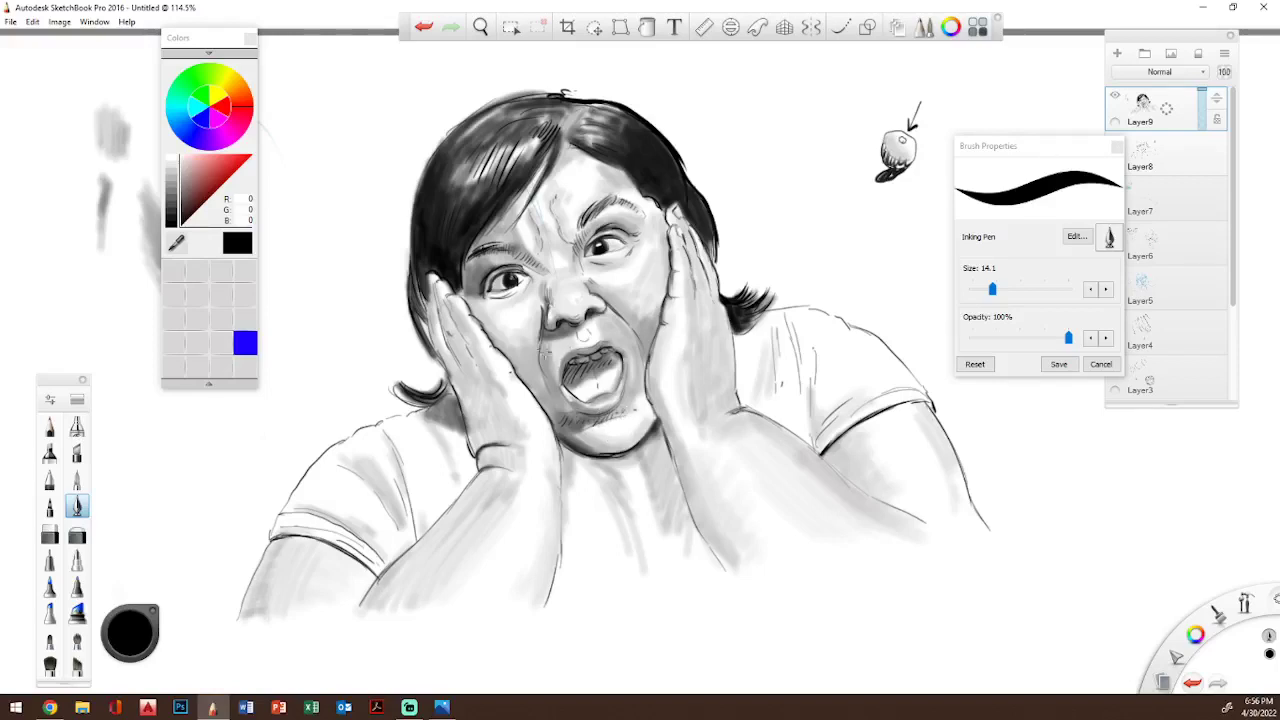
{"action": "left_click_drag", "start_coordinate": [538, 330], "coordinate": [548, 380]}
{"action": "left_click_drag", "start_coordinate": [610, 306], "coordinate": [636, 336]}
{"action": "left_click", "coordinate": [425, 33]}
{"action": "left_click", "coordinate": [424, 30]}
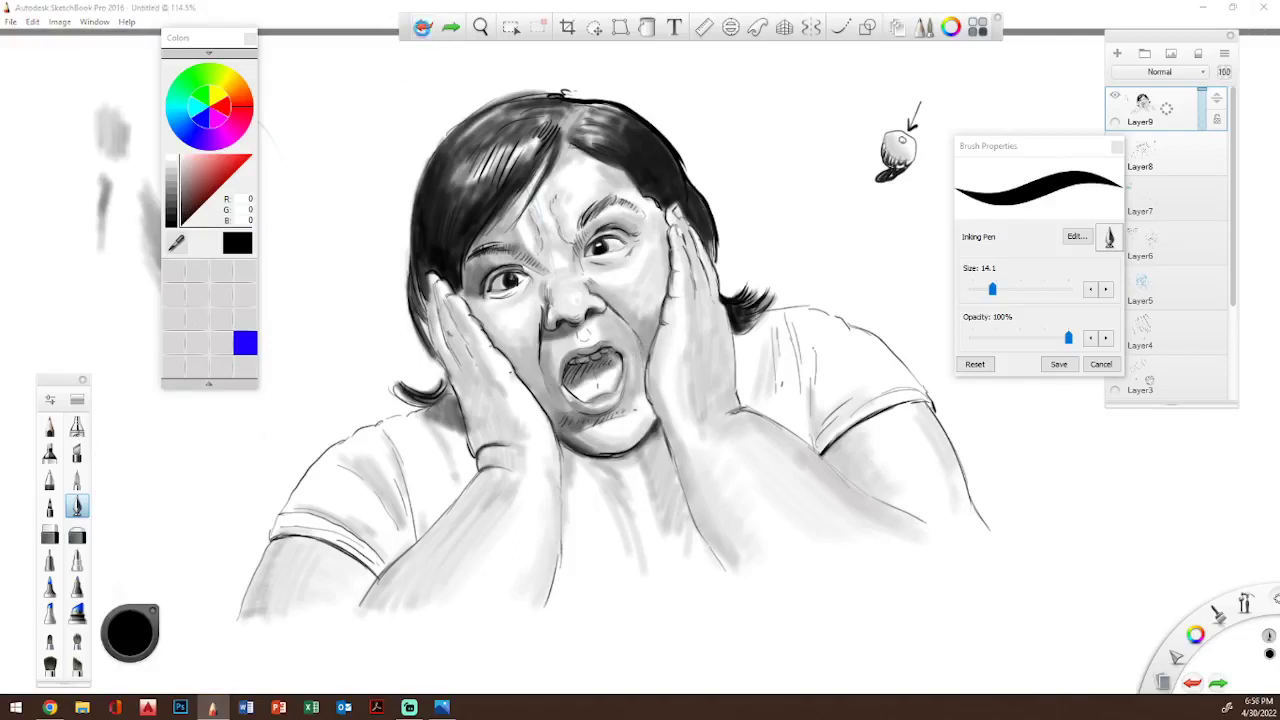
{"action": "left_click", "coordinate": [423, 30]}
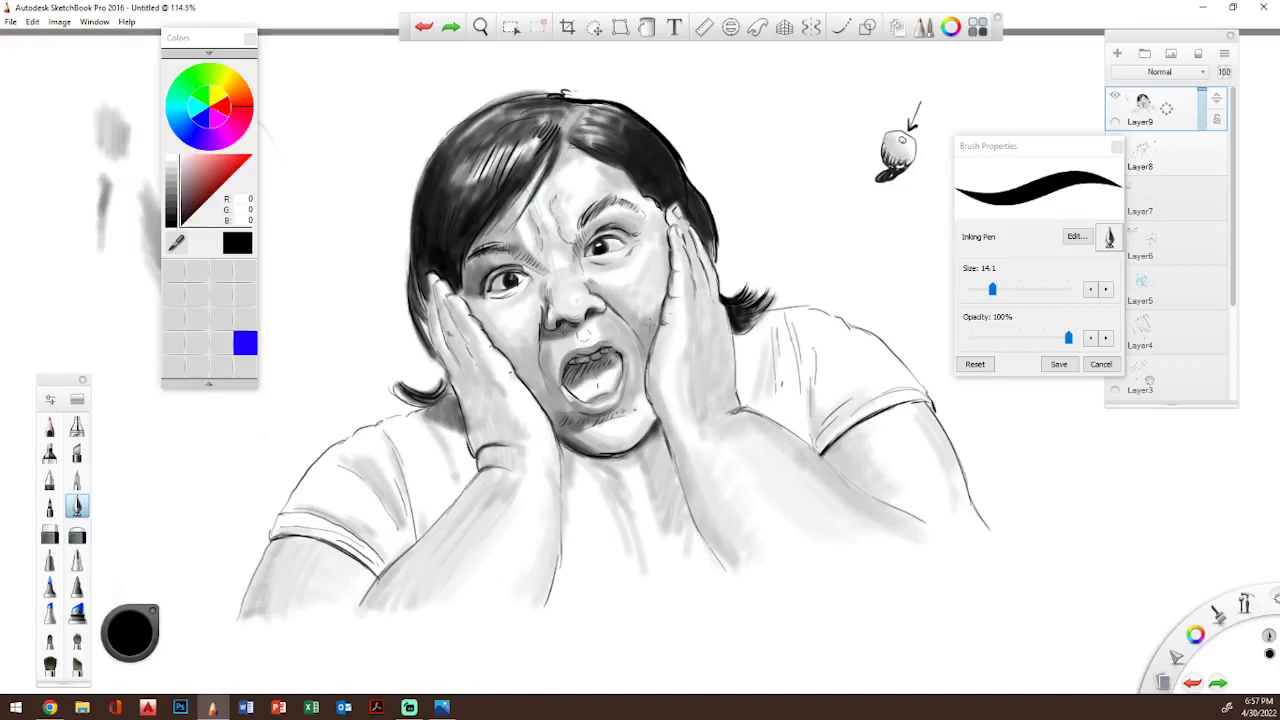
- Ink a short black accent at the nostril on the viewer's right and light gray (RGB 230) highlights beside the nose and on the forehead
{"action": "left_click_drag", "start_coordinate": [600, 299], "coordinate": [614, 313]}
{"action": "left_click", "coordinate": [170, 168]}
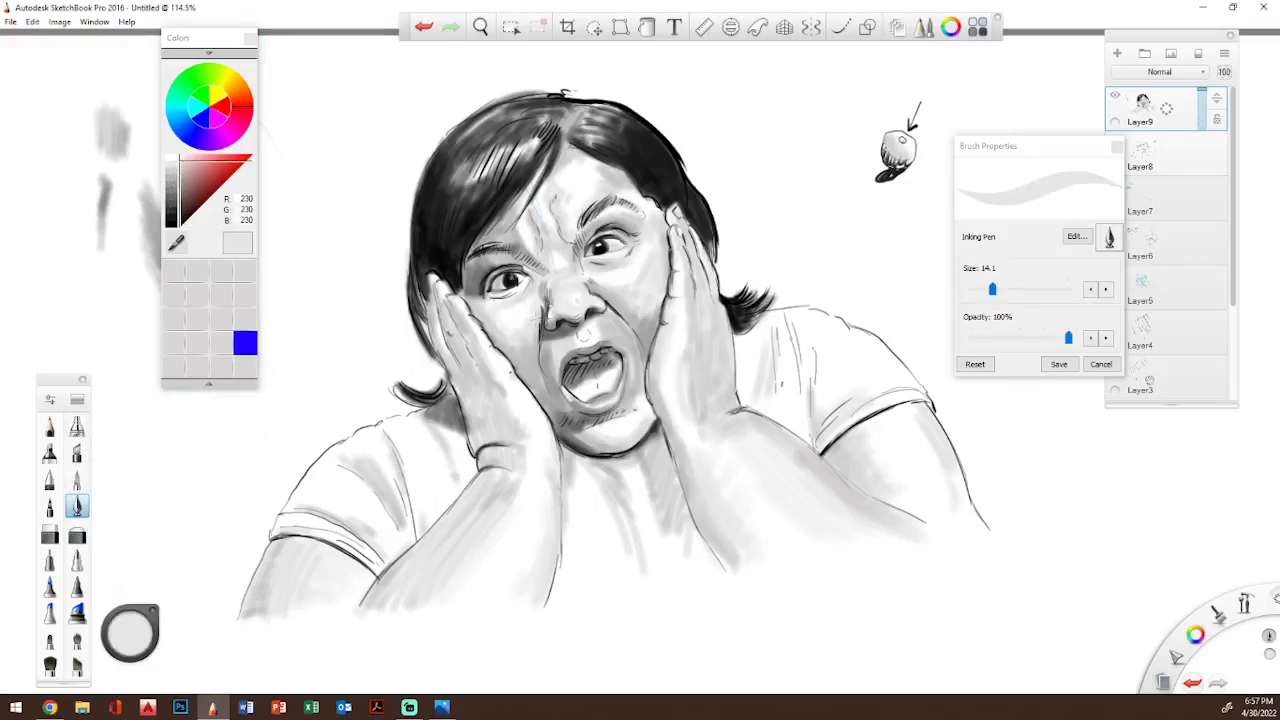
{"action": "mouse_move", "coordinate": [540, 308]}
{"action": "left_mouse_down"}
{"action": "mouse_move", "coordinate": [538, 326]}
{"action": "mouse_move", "coordinate": [540, 300]}
{"action": "left_mouse_up"}
{"action": "left_click_drag", "start_coordinate": [564, 254], "coordinate": [570, 188]}
- Blend the shine on the bangs and the crown of the hair with the paintbrush in dark gray (RGB 102)
{"action": "left_click", "coordinate": [172, 192]}
{"action": "left_click", "coordinate": [77, 481]}
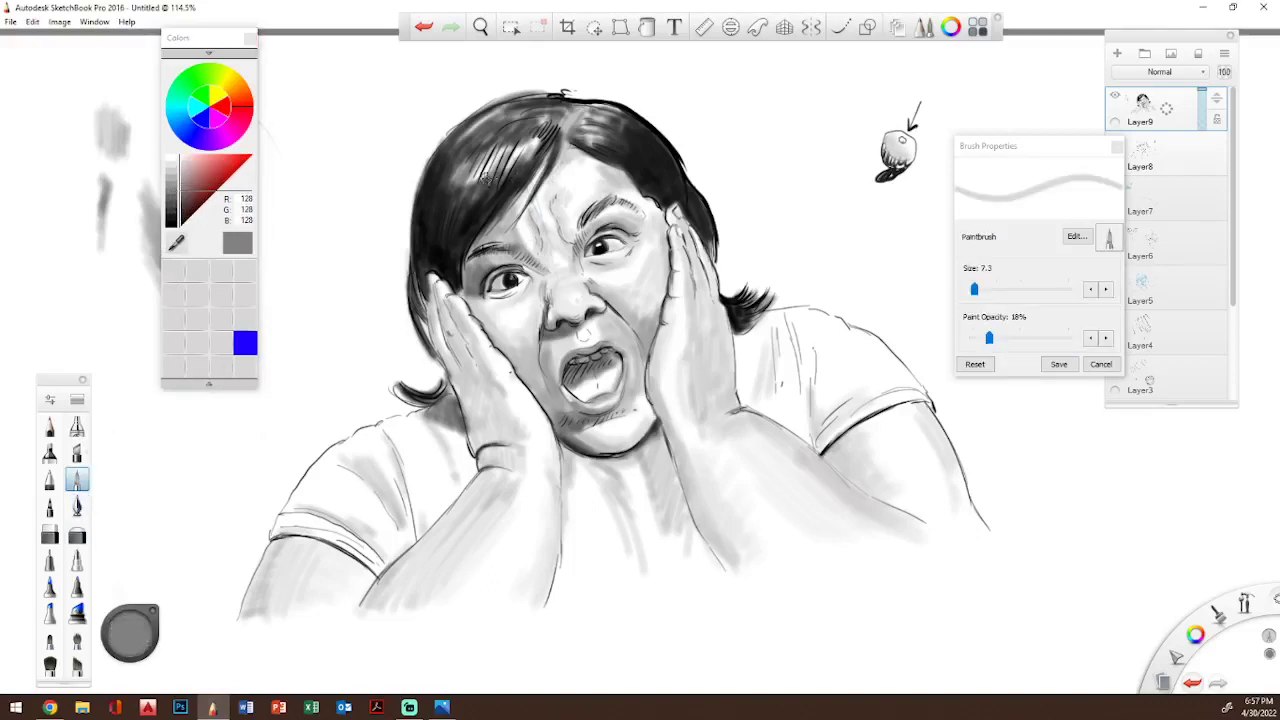
{"action": "left_click", "coordinate": [184, 217]}
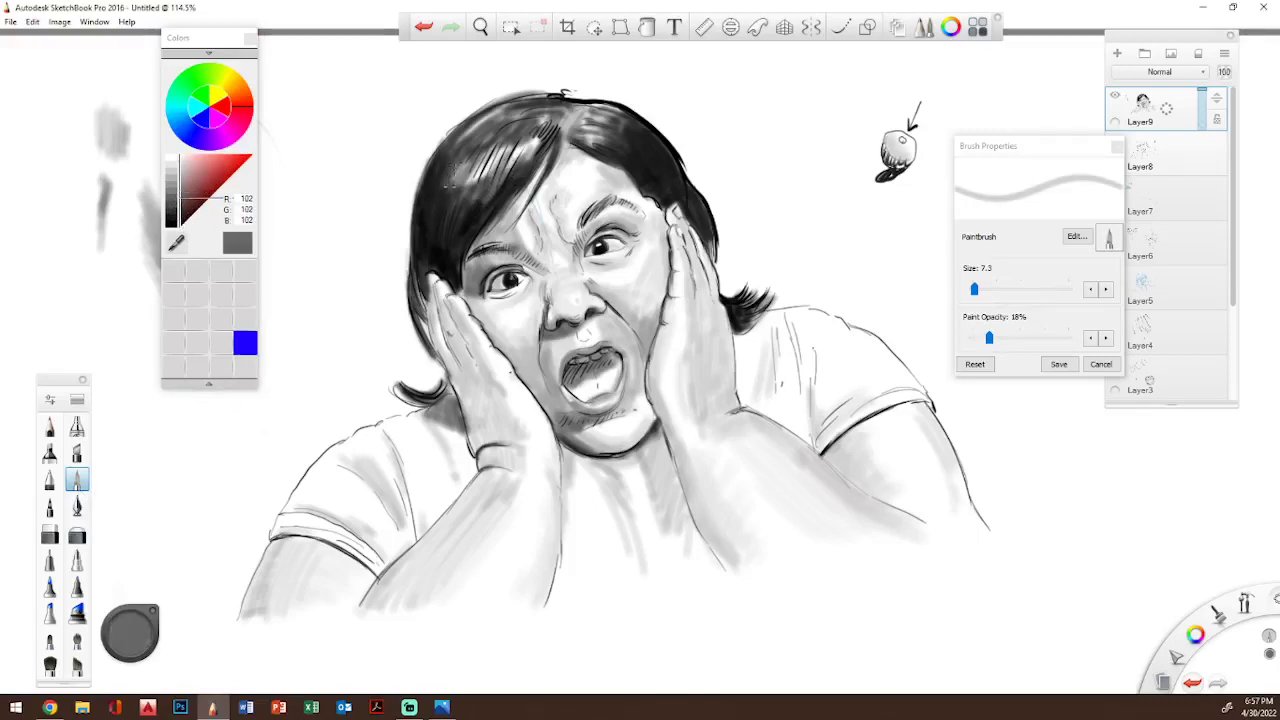
{"action": "mouse_move", "coordinate": [452, 192]}
{"action": "left_mouse_down"}
{"action": "mouse_move", "coordinate": [458, 170]}
{"action": "mouse_move", "coordinate": [490, 170]}
{"action": "mouse_move", "coordinate": [508, 150]}
{"action": "mouse_move", "coordinate": [478, 176]}
{"action": "mouse_move", "coordinate": [532, 142]}
{"action": "left_mouse_up"}
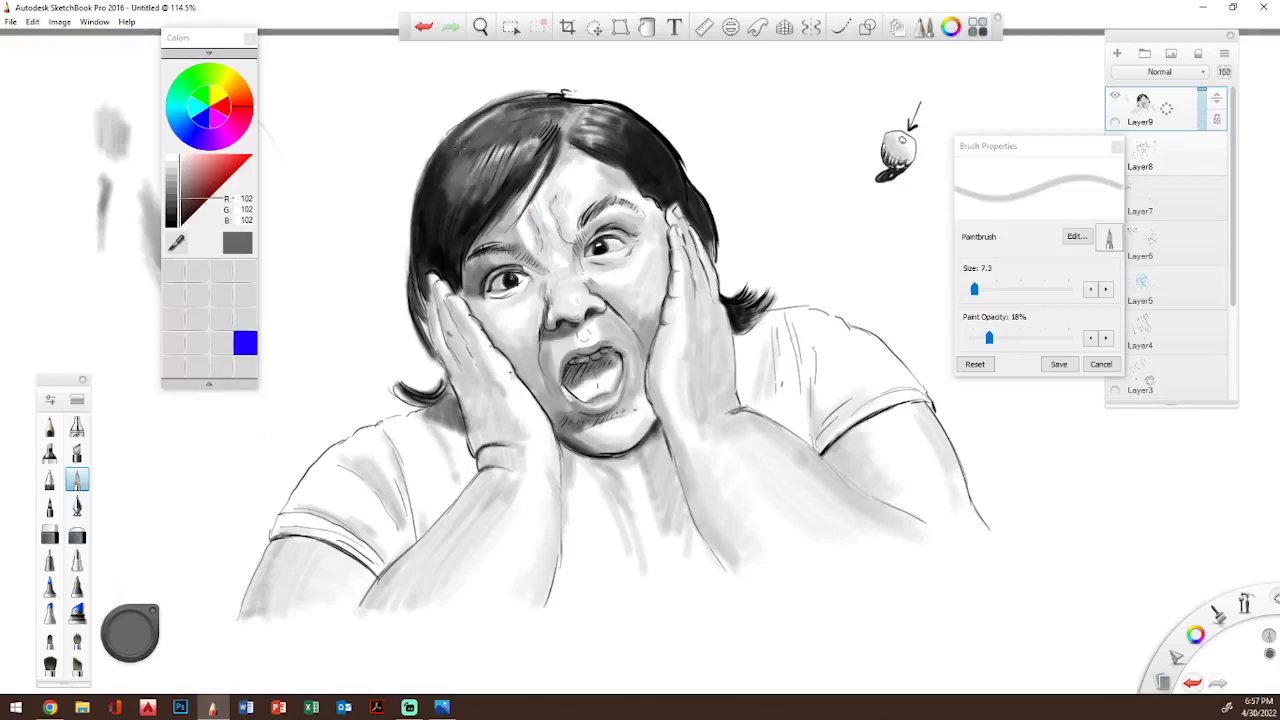
{"action": "left_click_drag", "start_coordinate": [464, 136], "coordinate": [500, 108]}
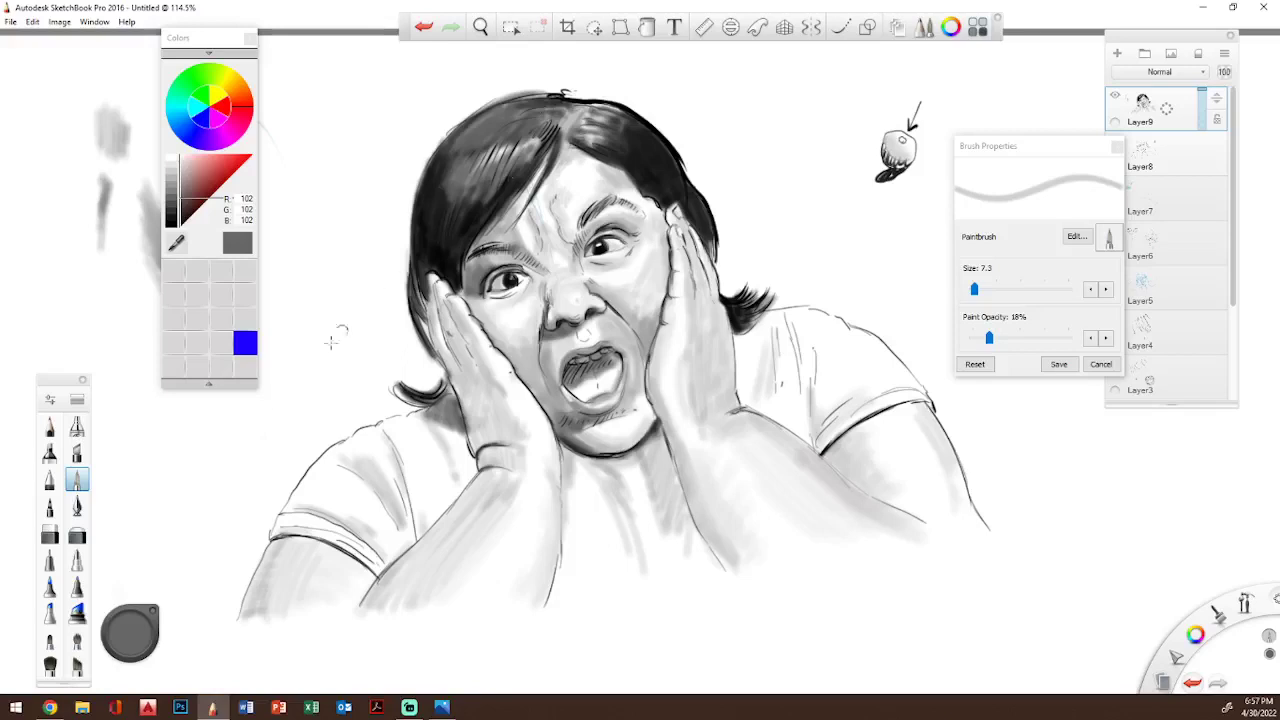
- Darken the top of the hair on both sides of the parting with the paintbrush in black
{"action": "left_click", "coordinate": [172, 223]}
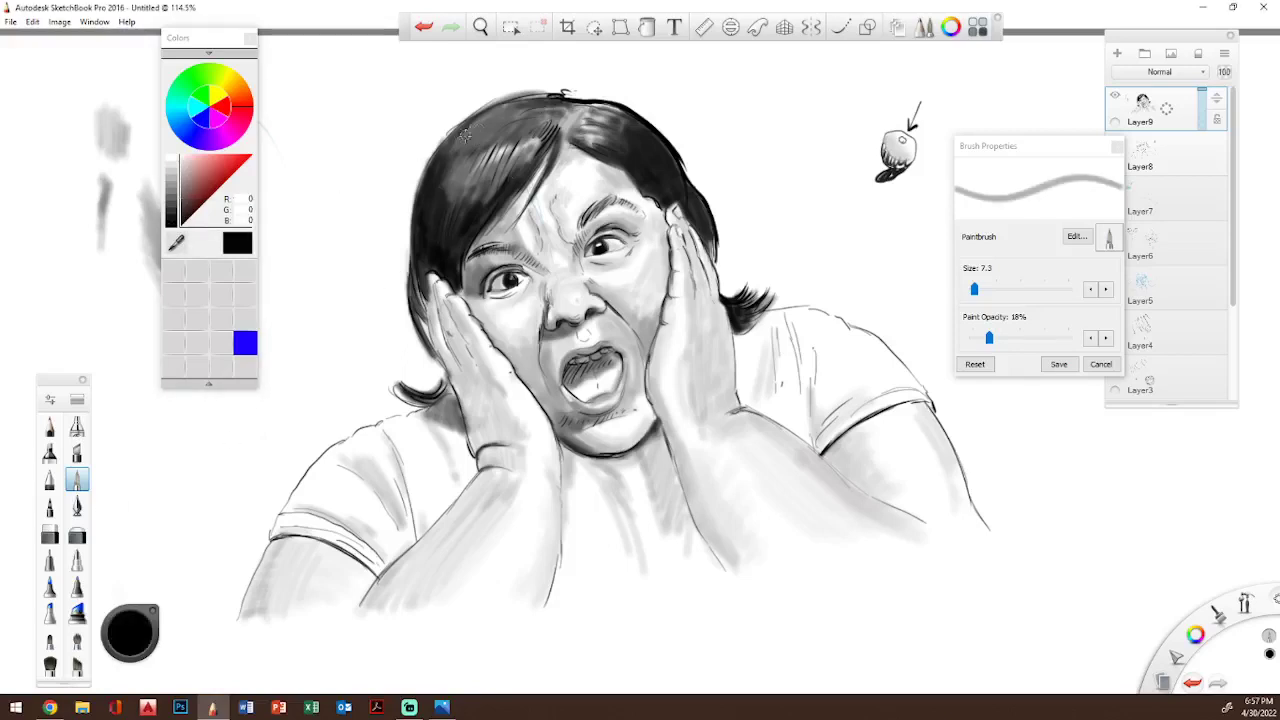
{"action": "mouse_move", "coordinate": [465, 135]}
{"action": "left_mouse_down"}
{"action": "mouse_move", "coordinate": [490, 110]}
{"action": "mouse_move", "coordinate": [445, 160]}
{"action": "mouse_move", "coordinate": [510, 104]}
{"action": "mouse_move", "coordinate": [620, 110]}
{"action": "mouse_move", "coordinate": [608, 134]}
{"action": "mouse_move", "coordinate": [628, 130]}
{"action": "mouse_move", "coordinate": [646, 152]}
{"action": "mouse_move", "coordinate": [630, 110]}
{"action": "left_mouse_up"}
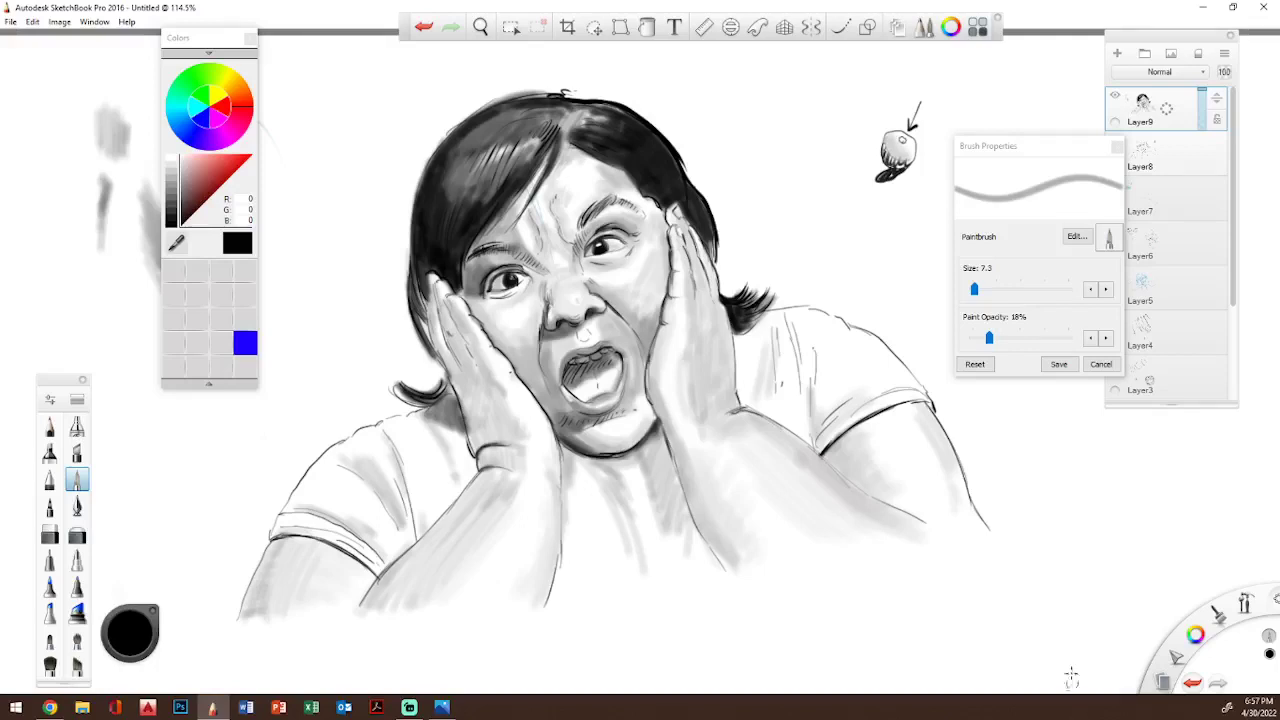
- Shade below the chin and the temple beside the hand on the viewer's right with light gray (RGB 204)
{"action": "left_click", "coordinate": [172, 174]}
{"action": "left_click_drag", "start_coordinate": [596, 455], "coordinate": [620, 450]}
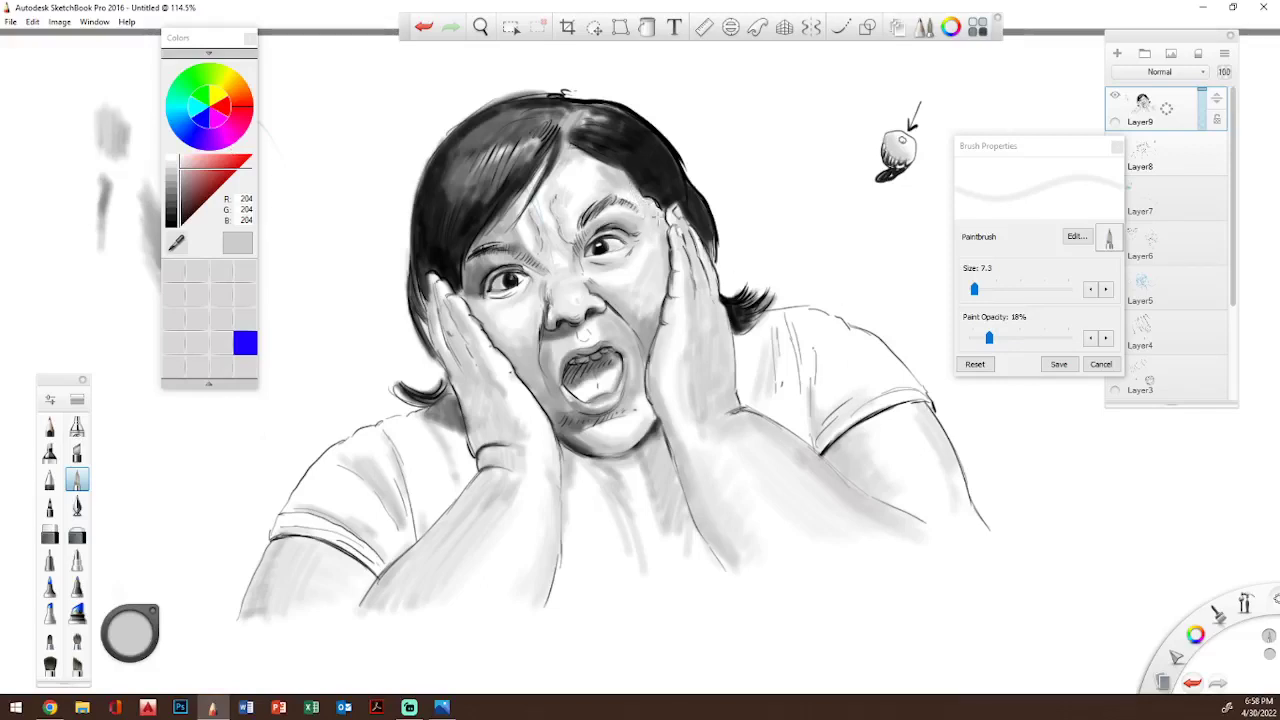
{"action": "left_click_drag", "start_coordinate": [656, 228], "coordinate": [654, 266]}
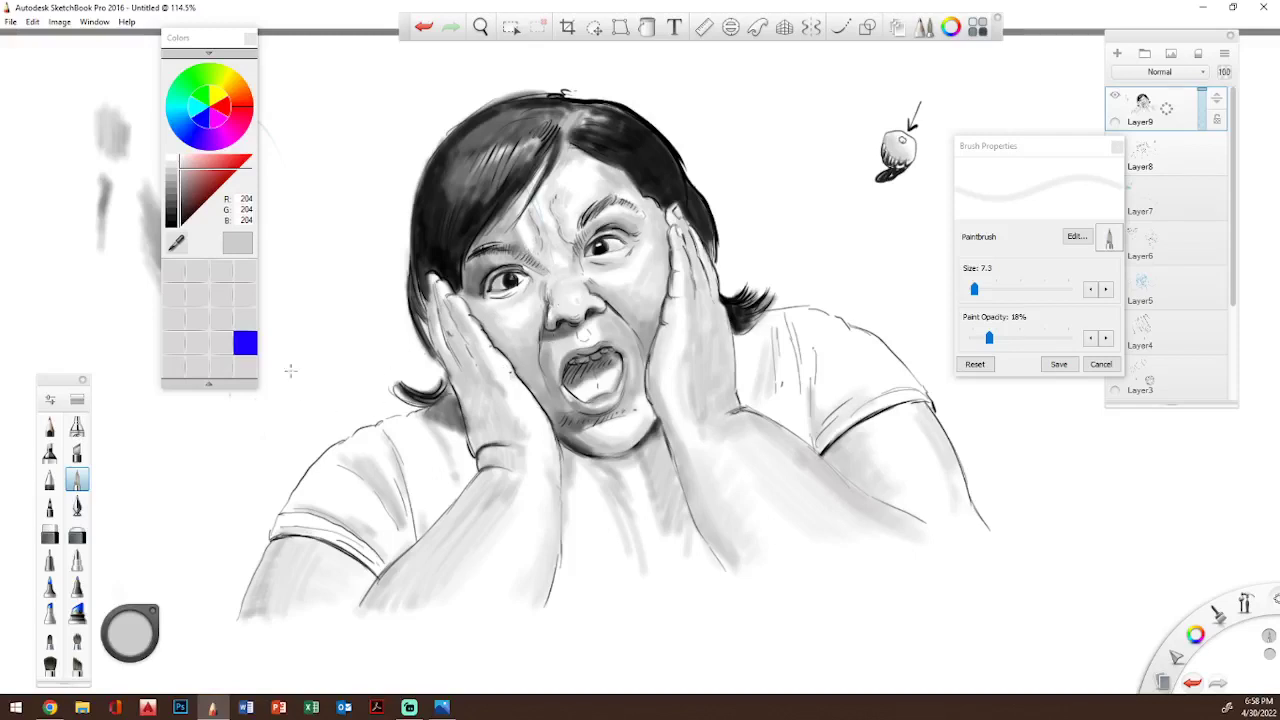
- Shade around both eyes in dark gray (RGB 102) and soften the eyebrow on the viewer's left with gray (RGB 153)
{"action": "left_click", "coordinate": [175, 210]}
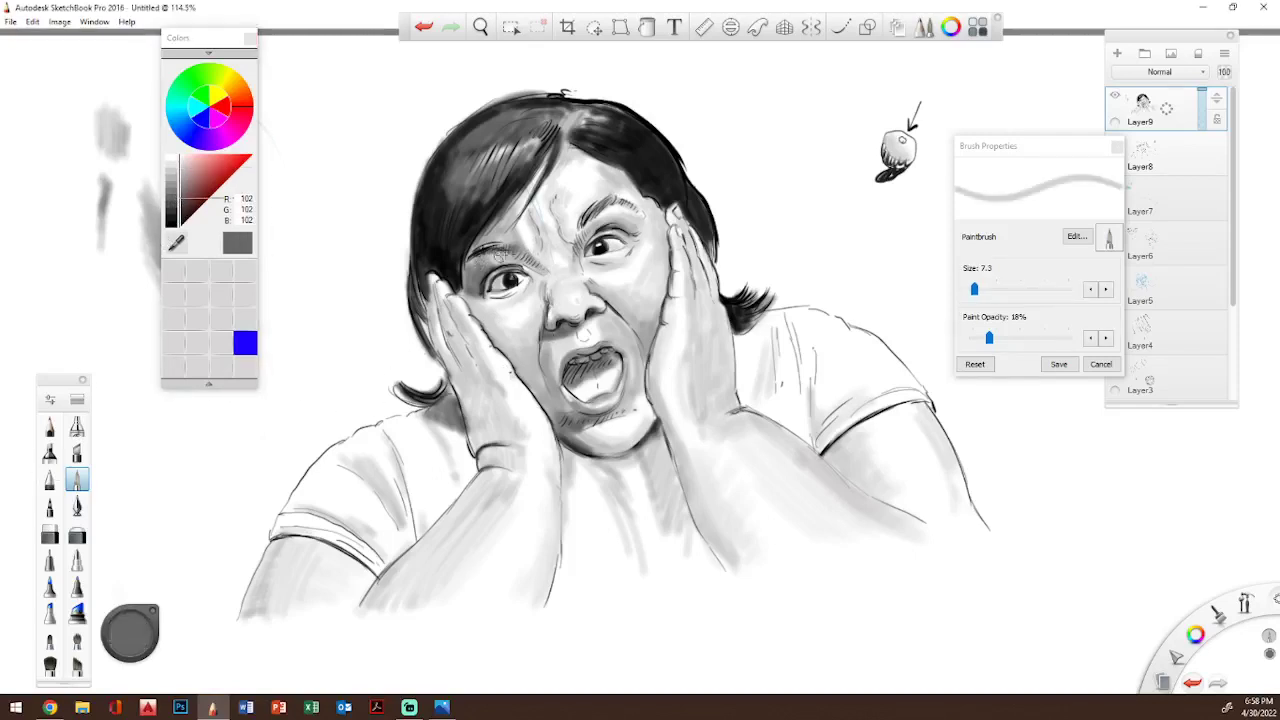
{"action": "mouse_move", "coordinate": [518, 258]}
{"action": "left_mouse_down"}
{"action": "mouse_move", "coordinate": [543, 275]}
{"action": "mouse_move", "coordinate": [482, 260]}
{"action": "mouse_move", "coordinate": [462, 270]}
{"action": "left_mouse_up"}
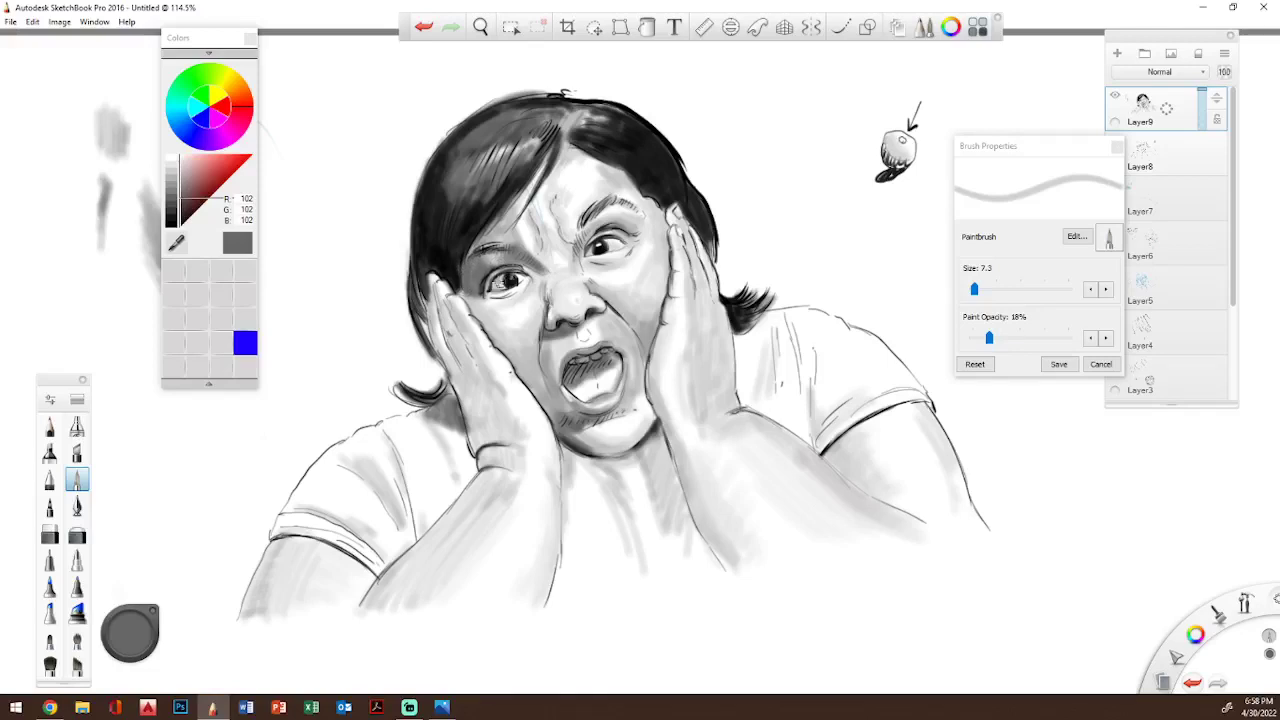
{"action": "mouse_move", "coordinate": [603, 236]}
{"action": "left_mouse_down"}
{"action": "mouse_move", "coordinate": [588, 246]}
{"action": "mouse_move", "coordinate": [640, 229]}
{"action": "mouse_move", "coordinate": [624, 277]}
{"action": "mouse_move", "coordinate": [607, 280]}
{"action": "left_mouse_up"}
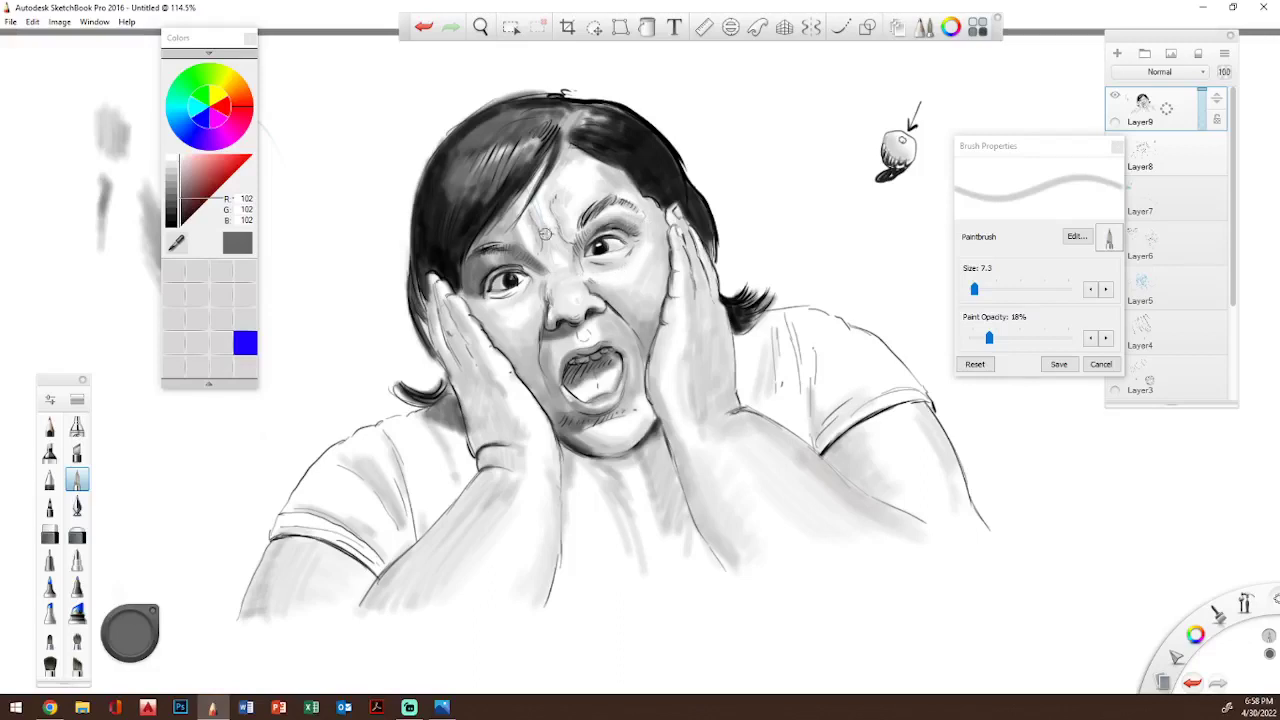
{"action": "left_click", "coordinate": [178, 185]}
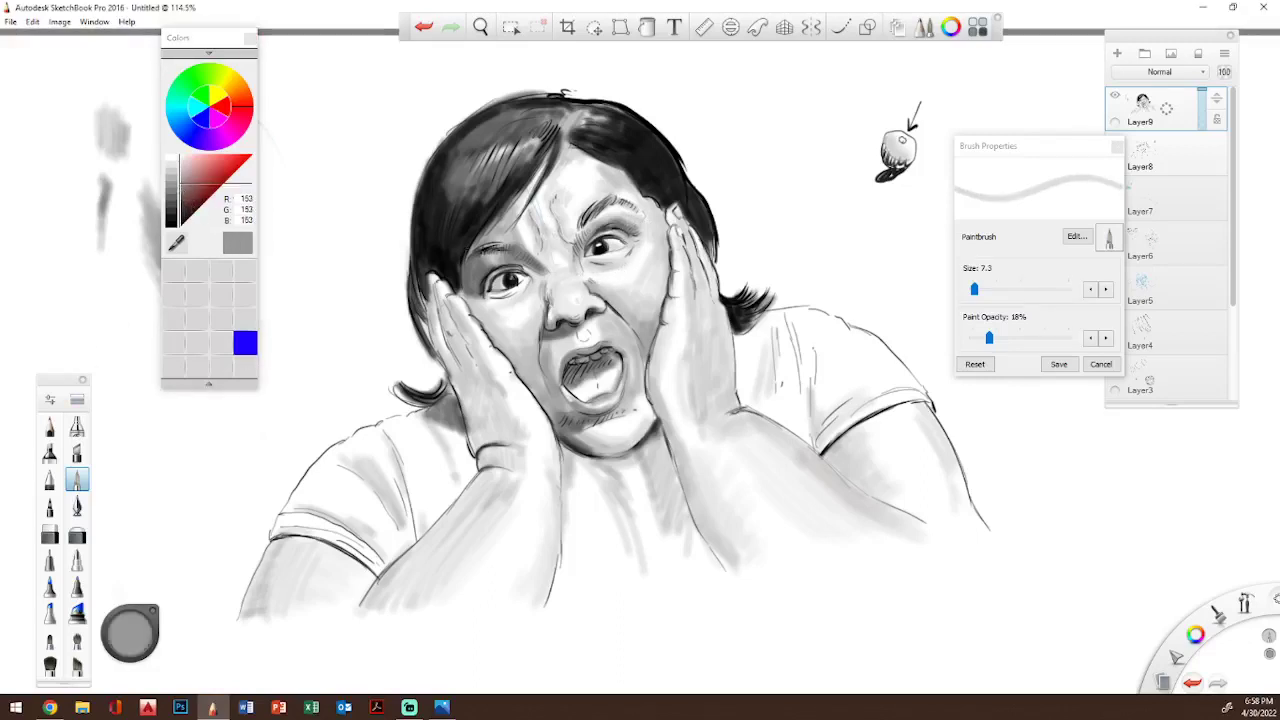
{"action": "mouse_move", "coordinate": [497, 243]}
{"action": "left_mouse_down"}
{"action": "mouse_move", "coordinate": [506, 226]}
{"action": "mouse_move", "coordinate": [486, 255]}
{"action": "left_mouse_up"}
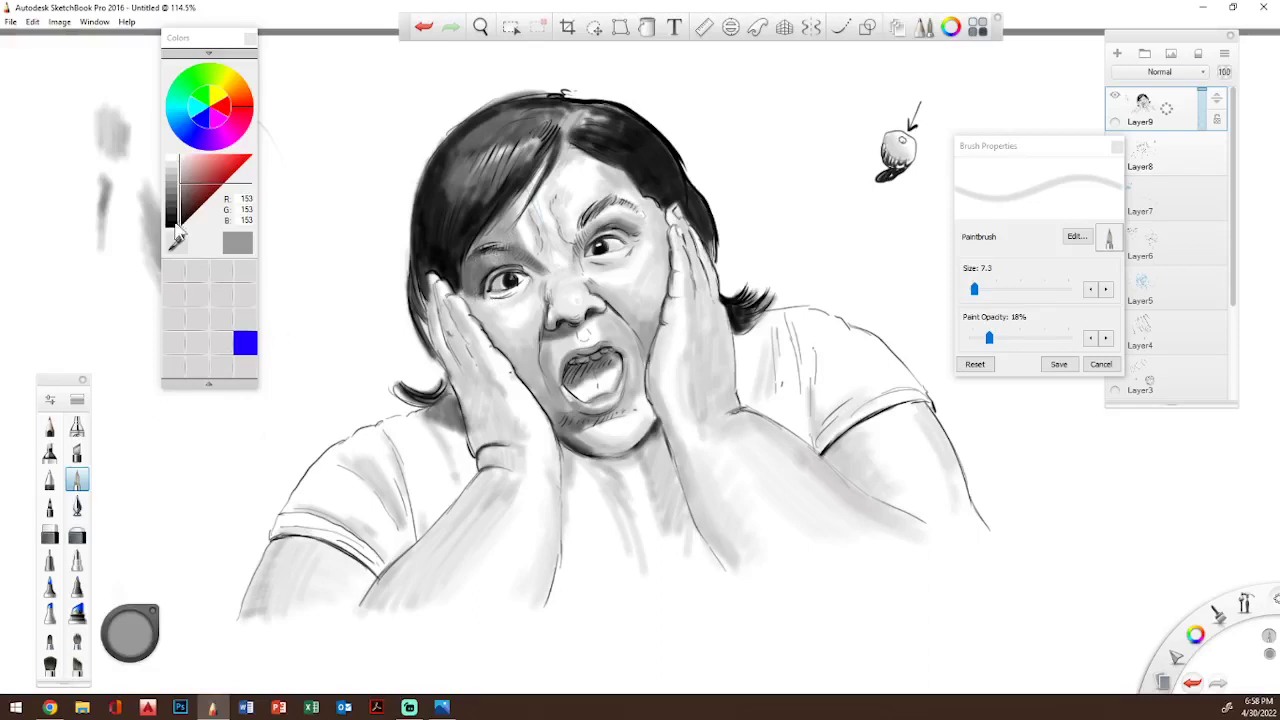
- Ink near-black (RGB 26) strands over the bangs and the crown of the hair with the Inking Pen
{"action": "left_click", "coordinate": [173, 219]}
{"action": "left_click", "coordinate": [79, 508]}
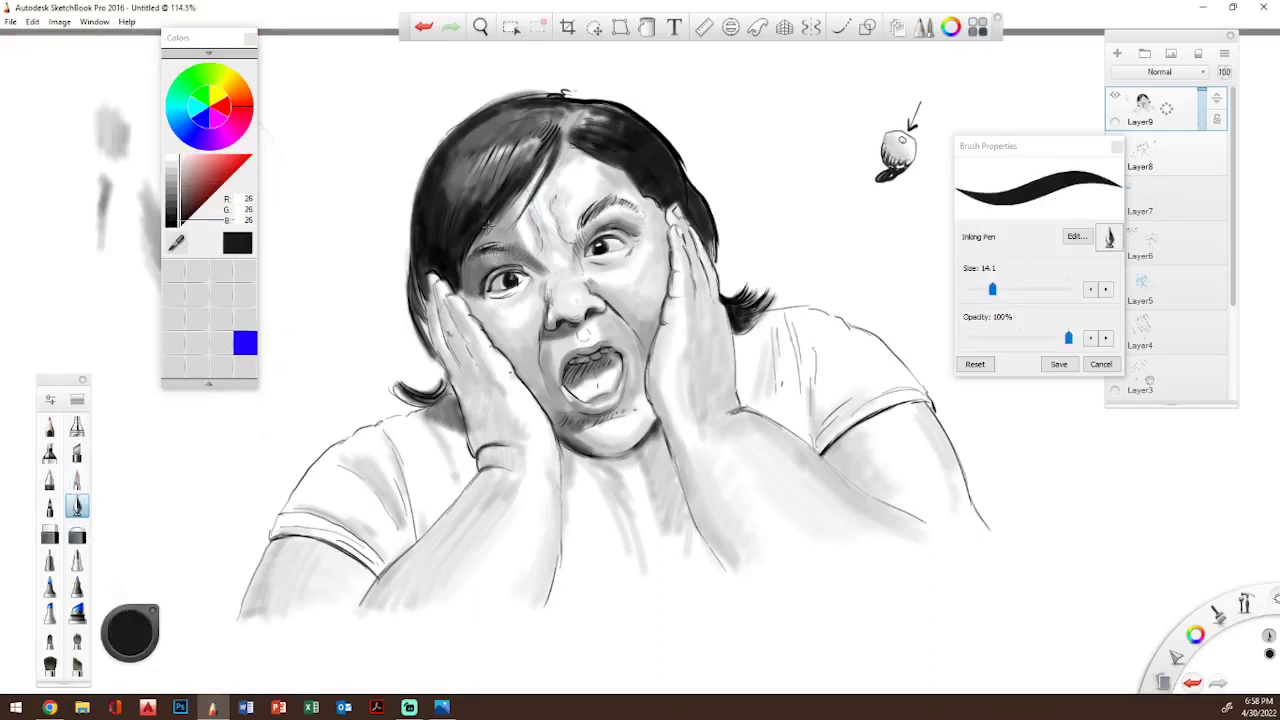
{"action": "left_click_drag", "start_coordinate": [486, 236], "coordinate": [516, 190]}
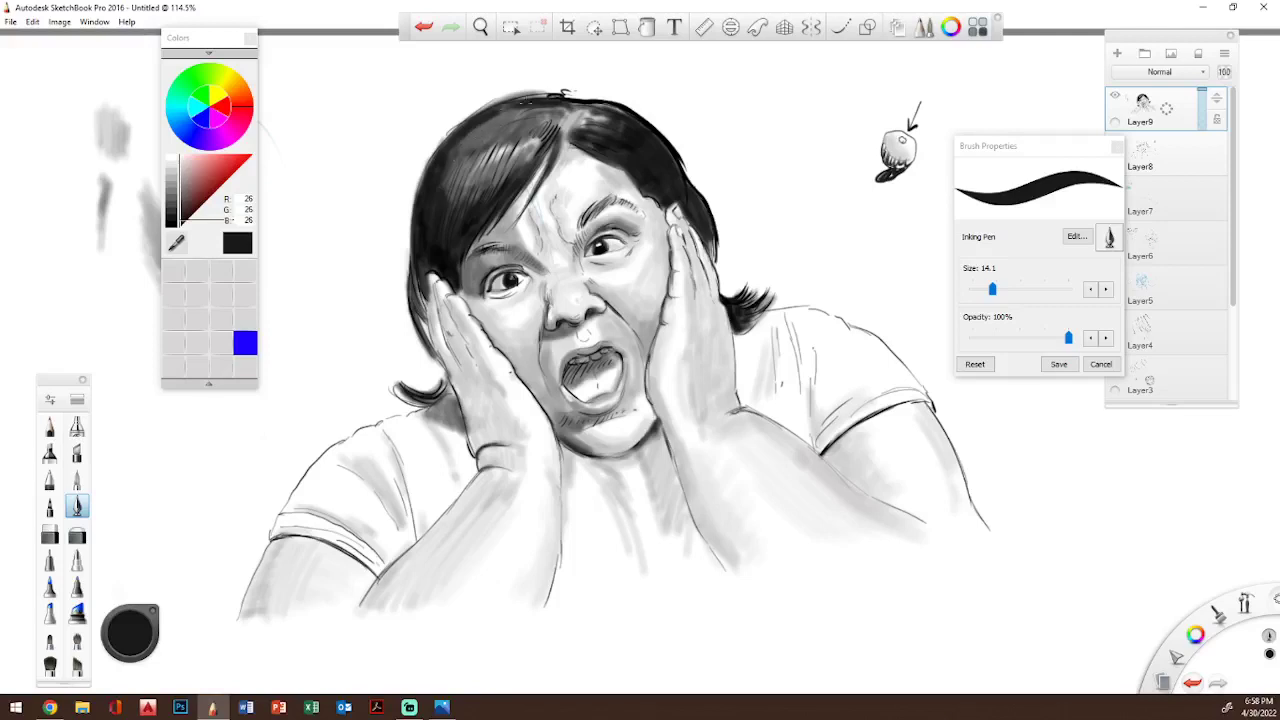
{"action": "left_click_drag", "start_coordinate": [478, 136], "coordinate": [518, 110]}
- Ink the inner forearm contour on the viewer's right and hatch the inner edges of both forearms in near-black
{"action": "mouse_move", "coordinate": [669, 458]}
{"action": "left_mouse_down"}
{"action": "mouse_move", "coordinate": [690, 519]}
{"action": "mouse_move", "coordinate": [750, 590]}
{"action": "left_mouse_up"}
{"action": "left_click_drag", "start_coordinate": [706, 502], "coordinate": [715, 518]}
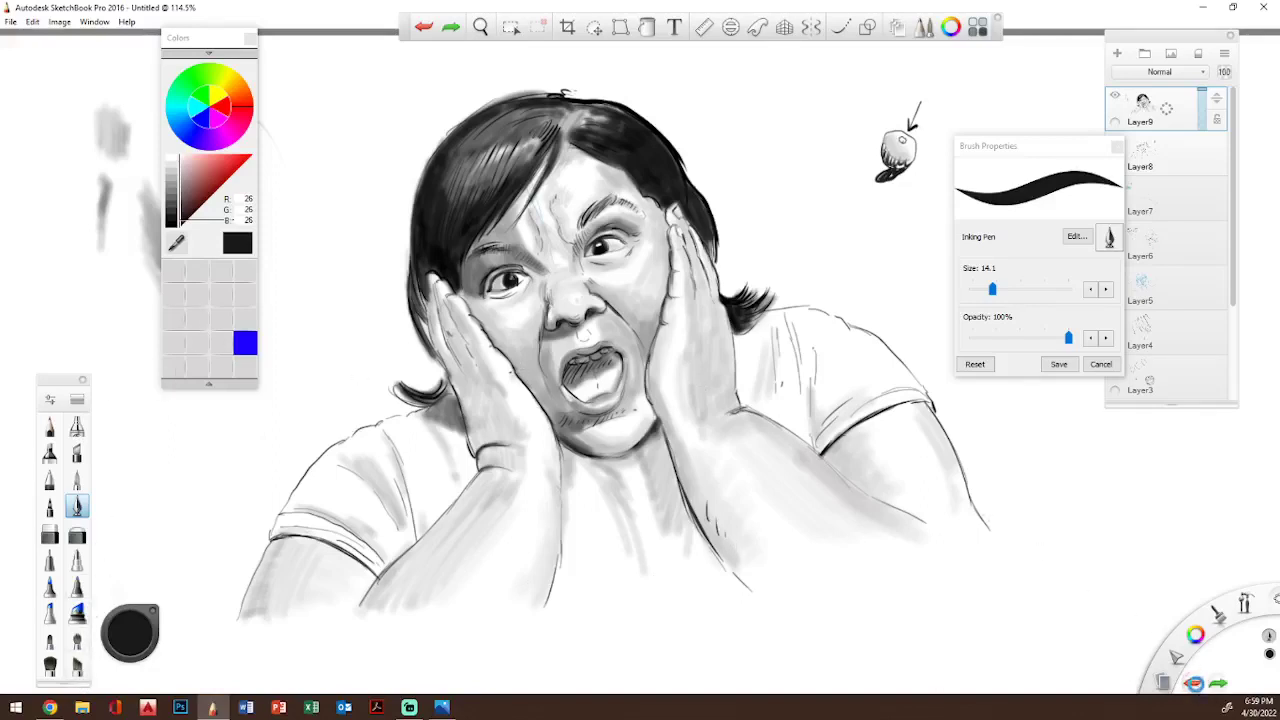
{"action": "left_click", "coordinate": [1194, 685]}
{"action": "left_click", "coordinate": [1195, 686]}
{"action": "mouse_move", "coordinate": [735, 565]}
{"action": "left_mouse_down"}
{"action": "mouse_move", "coordinate": [740, 575]}
{"action": "mouse_move", "coordinate": [692, 484]}
{"action": "left_mouse_up"}
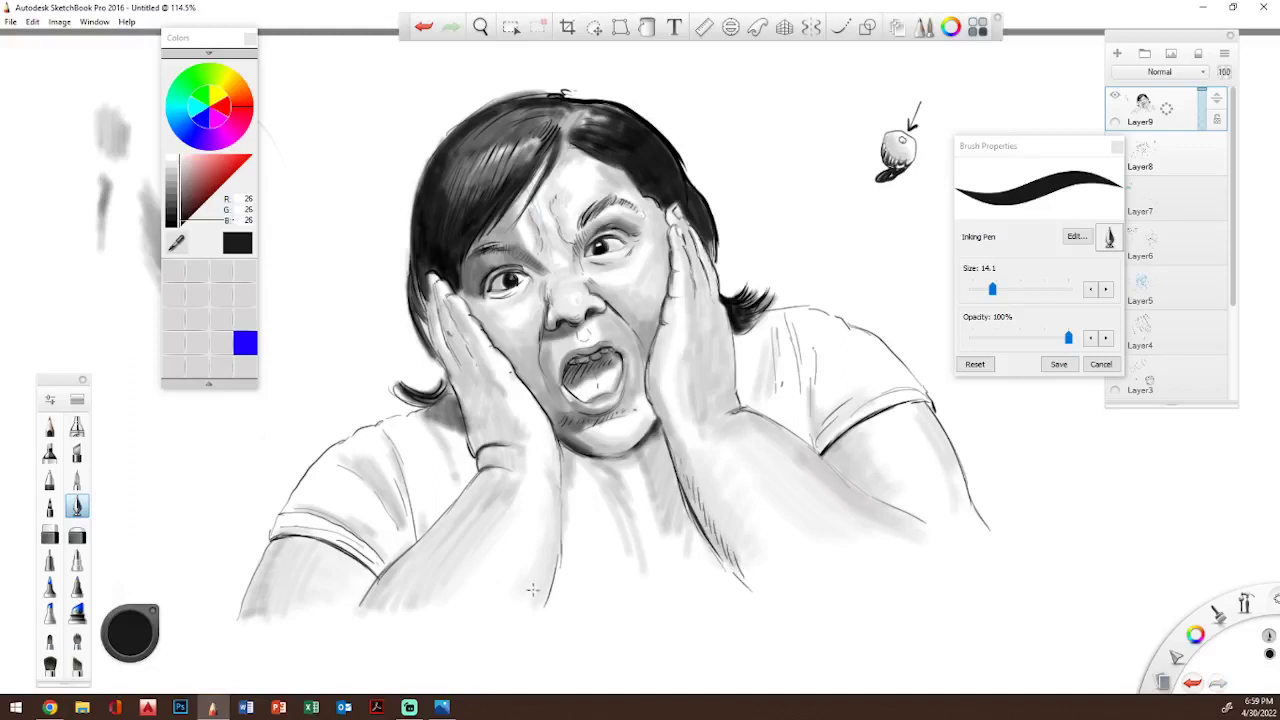
{"action": "mouse_move", "coordinate": [534, 566]}
{"action": "left_mouse_down"}
{"action": "mouse_move", "coordinate": [543, 590]}
{"action": "mouse_move", "coordinate": [552, 495]}
{"action": "mouse_move", "coordinate": [558, 588]}
{"action": "left_mouse_up"}
- On a new layer, trace the inner forearm edge on the viewer's left and circle both eyes in red (RGB 202, 12, 12)
{"action": "left_click", "coordinate": [1117, 53]}
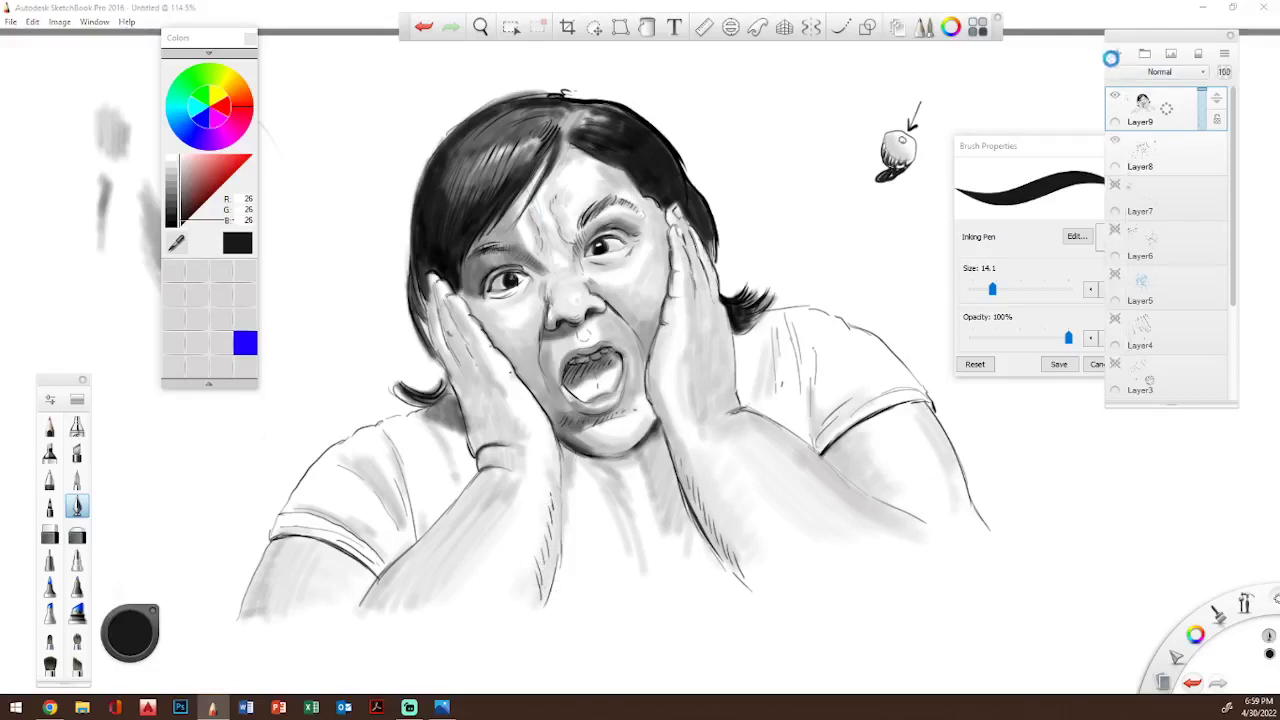
{"action": "left_click", "coordinate": [237, 158]}
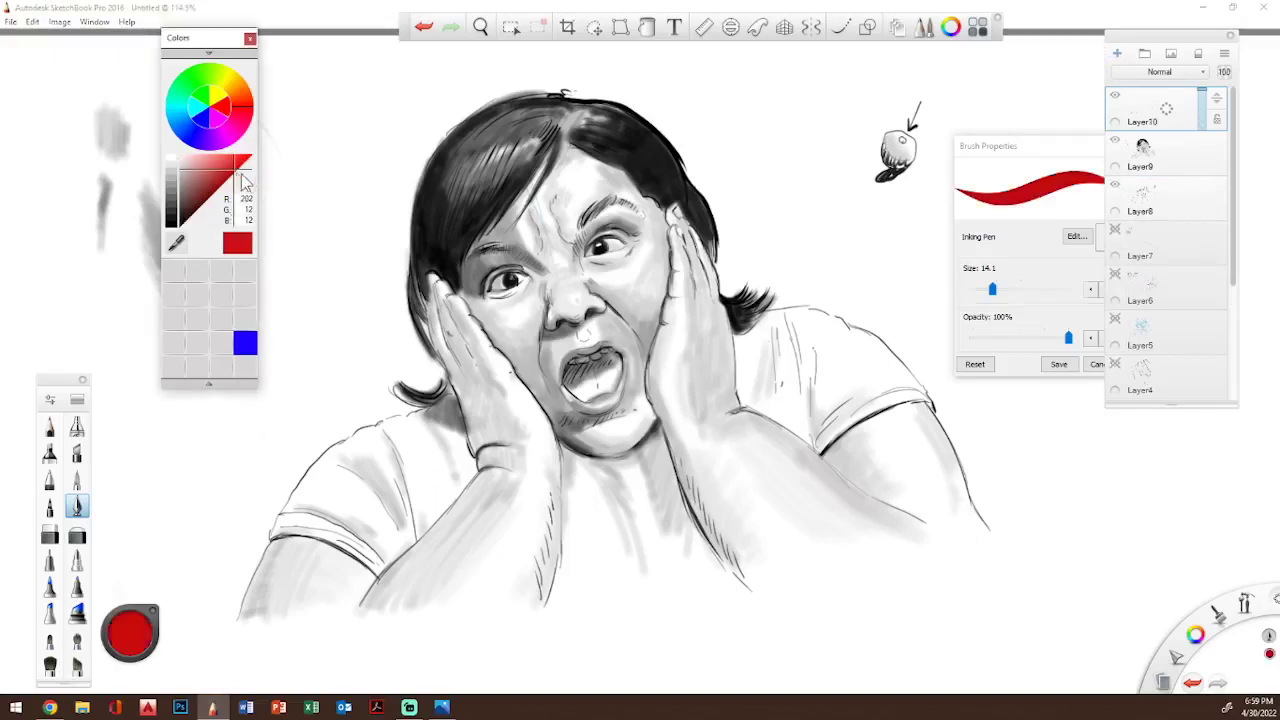
{"action": "left_click_drag", "start_coordinate": [546, 605], "coordinate": [554, 426]}
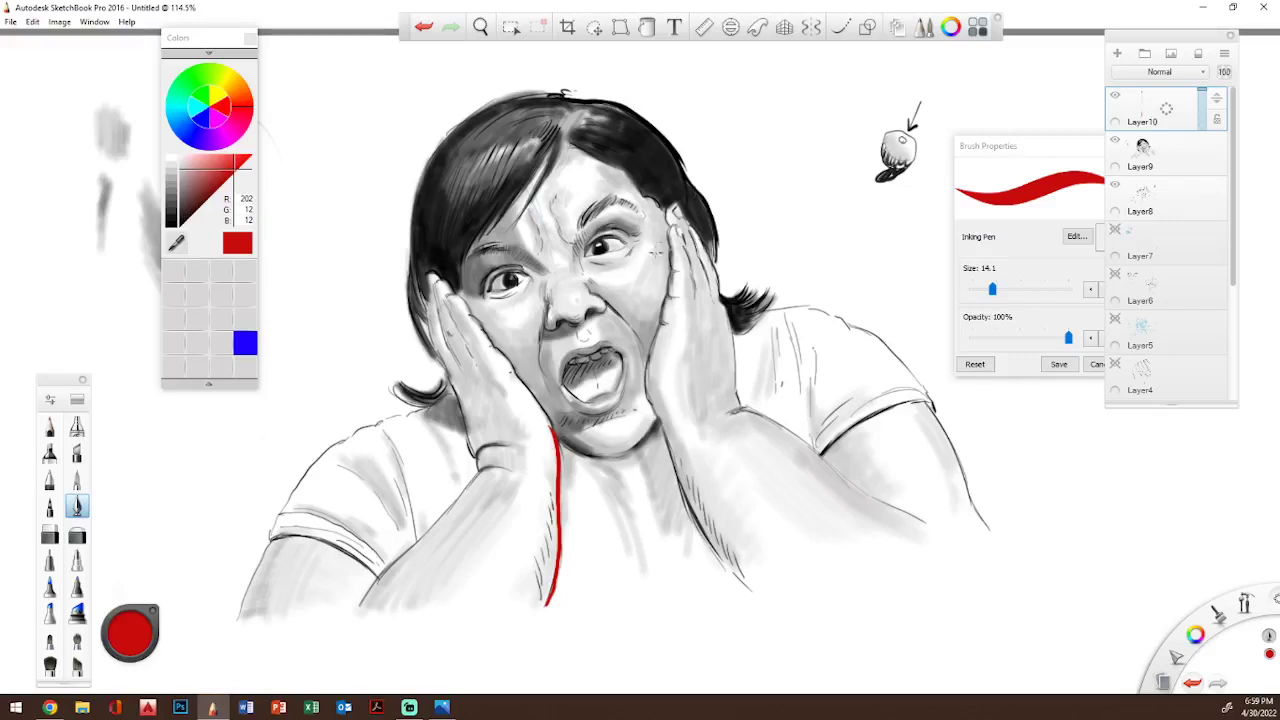
{"action": "left_click_drag", "start_coordinate": [600, 212], "coordinate": [598, 214]}
{"action": "left_click_drag", "start_coordinate": [508, 250], "coordinate": [502, 252]}
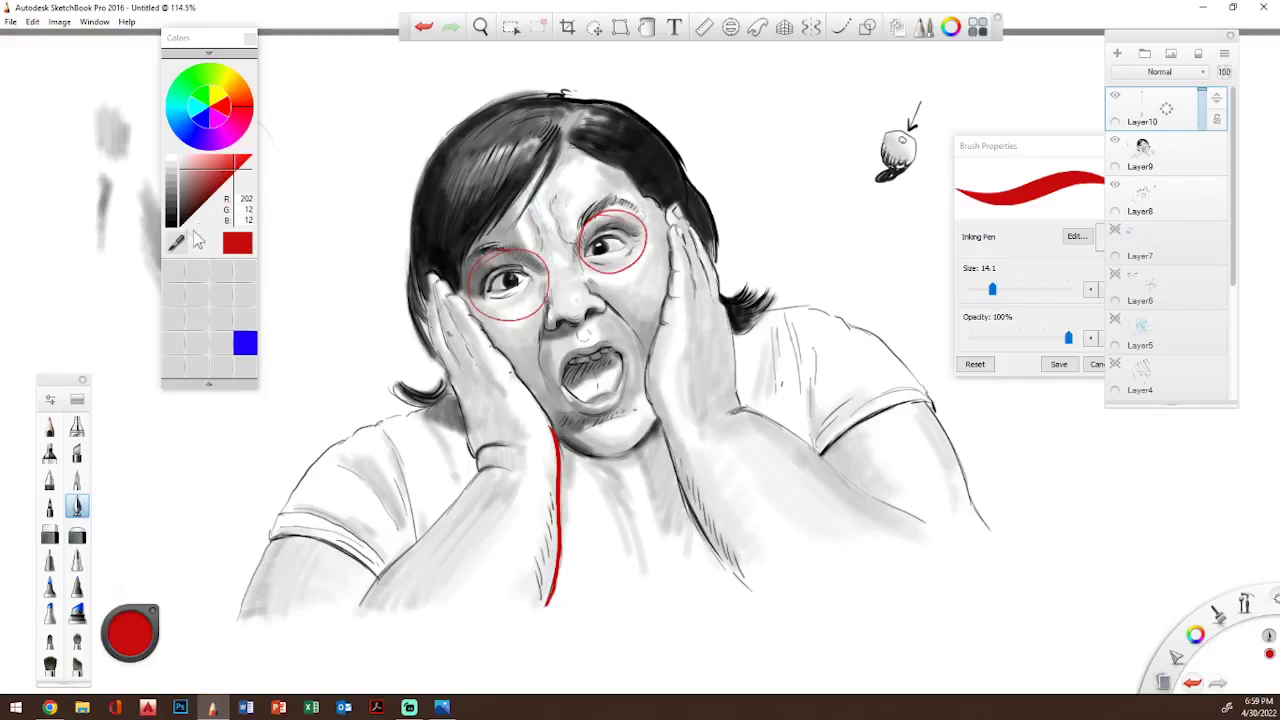
- Ink black accents on the eyelids and eyebrows inside the two red circles
{"action": "left_click", "coordinate": [177, 225]}
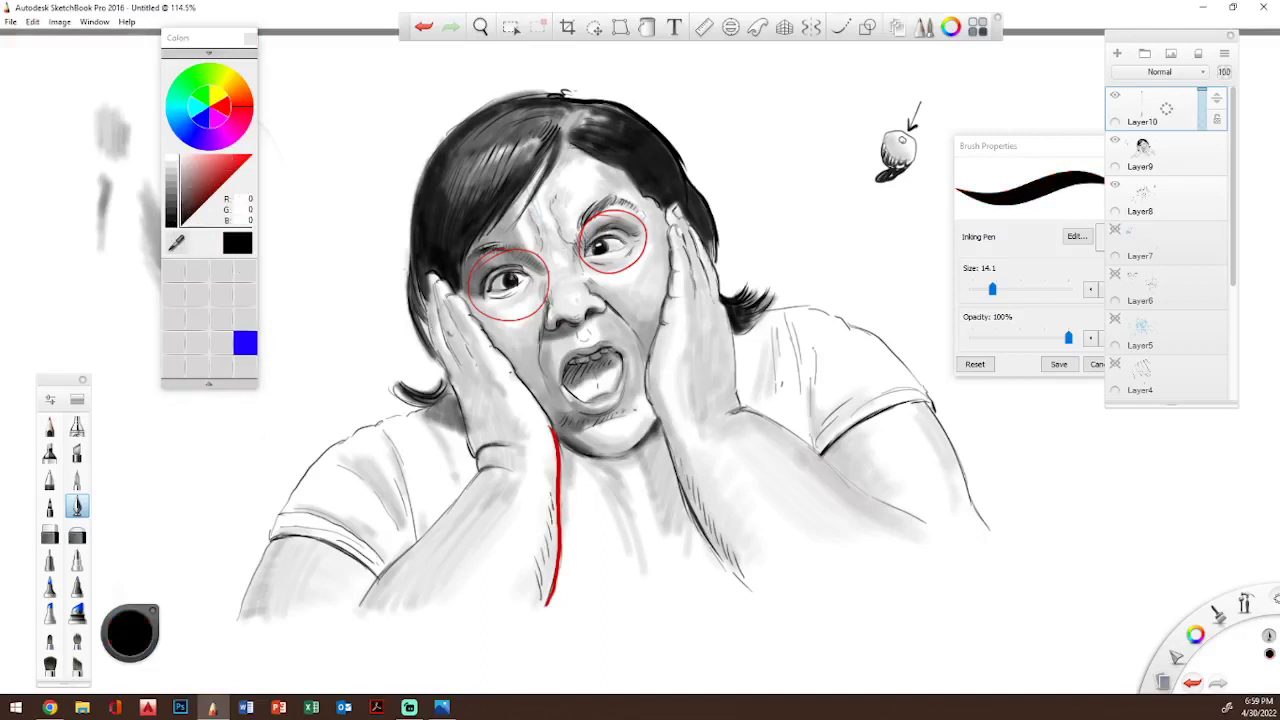
{"action": "mouse_move", "coordinate": [587, 246]}
{"action": "left_mouse_down"}
{"action": "mouse_move", "coordinate": [610, 225]}
{"action": "mouse_move", "coordinate": [637, 234]}
{"action": "left_mouse_up"}
{"action": "mouse_move", "coordinate": [530, 272]}
{"action": "left_mouse_down"}
{"action": "mouse_move", "coordinate": [492, 278]}
{"action": "mouse_move", "coordinate": [510, 268]}
{"action": "left_mouse_up"}
{"action": "mouse_move", "coordinate": [510, 272]}
{"action": "left_mouse_down"}
{"action": "mouse_move", "coordinate": [536, 252]}
{"action": "mouse_move", "coordinate": [502, 238]}
{"action": "mouse_move", "coordinate": [492, 250]}
{"action": "mouse_move", "coordinate": [507, 244]}
{"action": "left_mouse_up"}
{"action": "left_click_drag", "start_coordinate": [584, 222], "coordinate": [610, 208]}
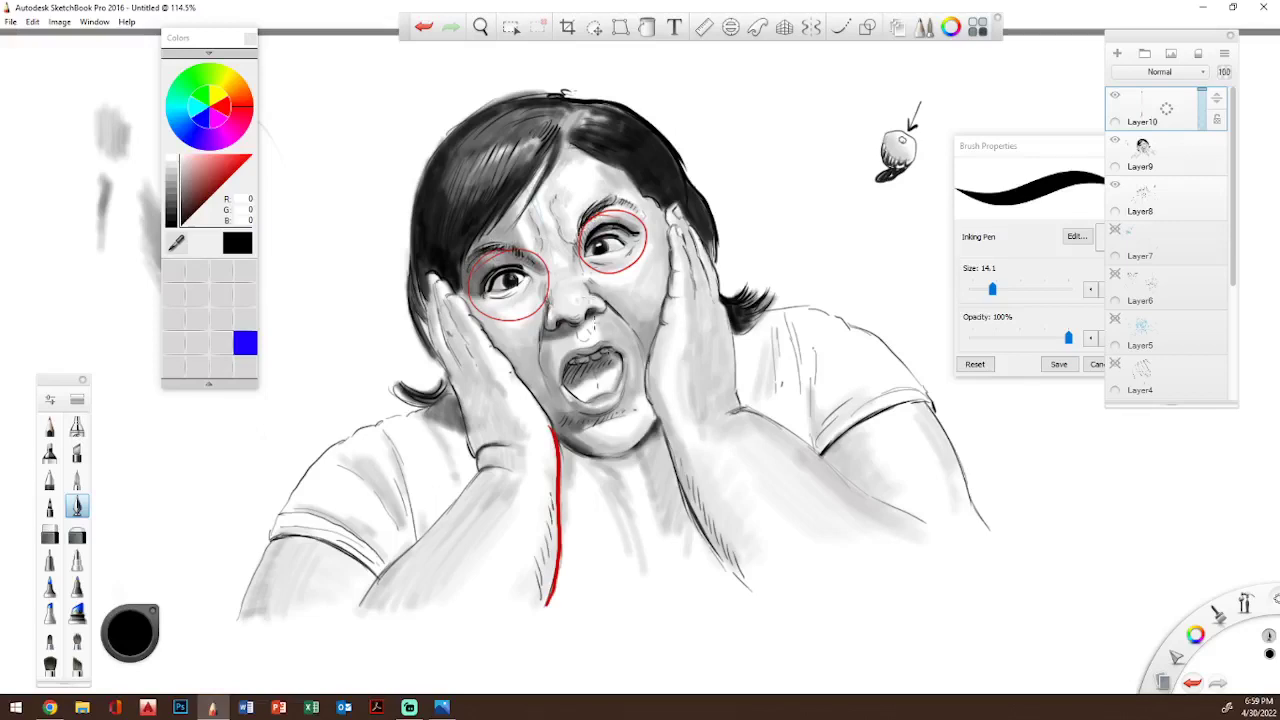
- Draw black example strokes on the cheek and along the hand on the viewer's left, and hide the annotation layer
{"action": "left_click_drag", "start_coordinate": [646, 277], "coordinate": [660, 289]}
{"action": "left_click_drag", "start_coordinate": [513, 437], "coordinate": [503, 354]}
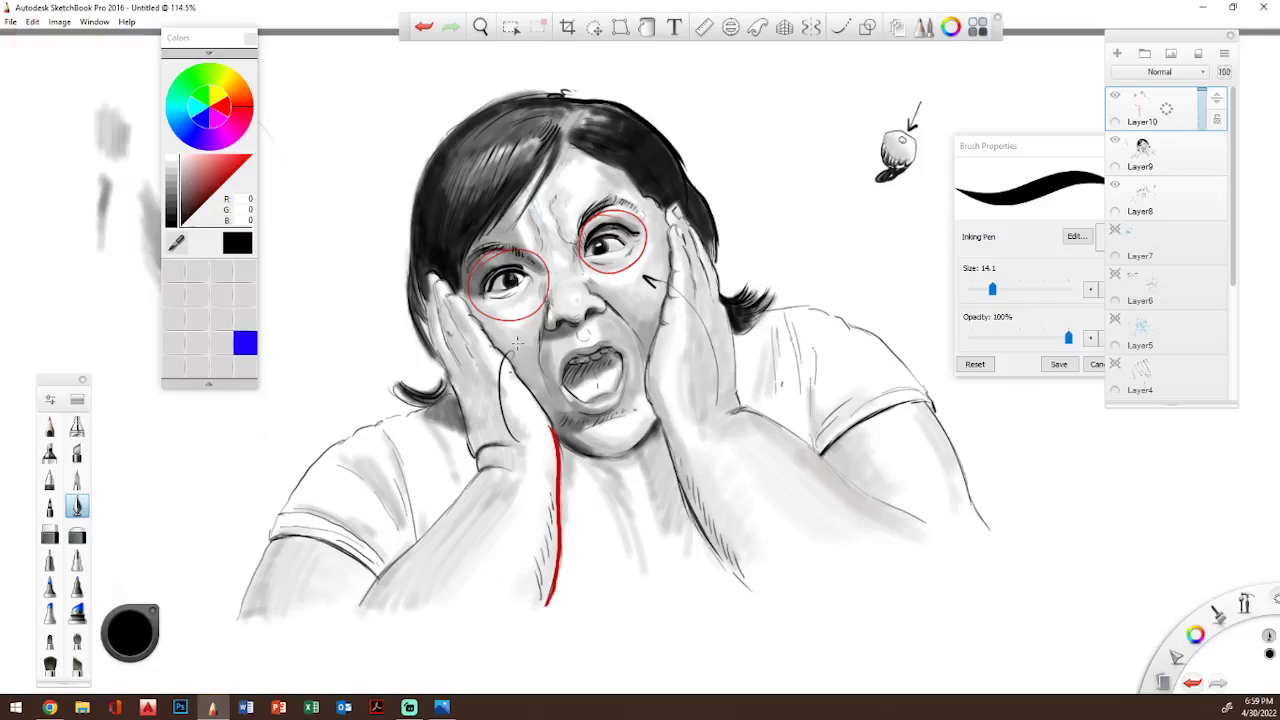
{"action": "left_click", "coordinate": [1115, 95]}
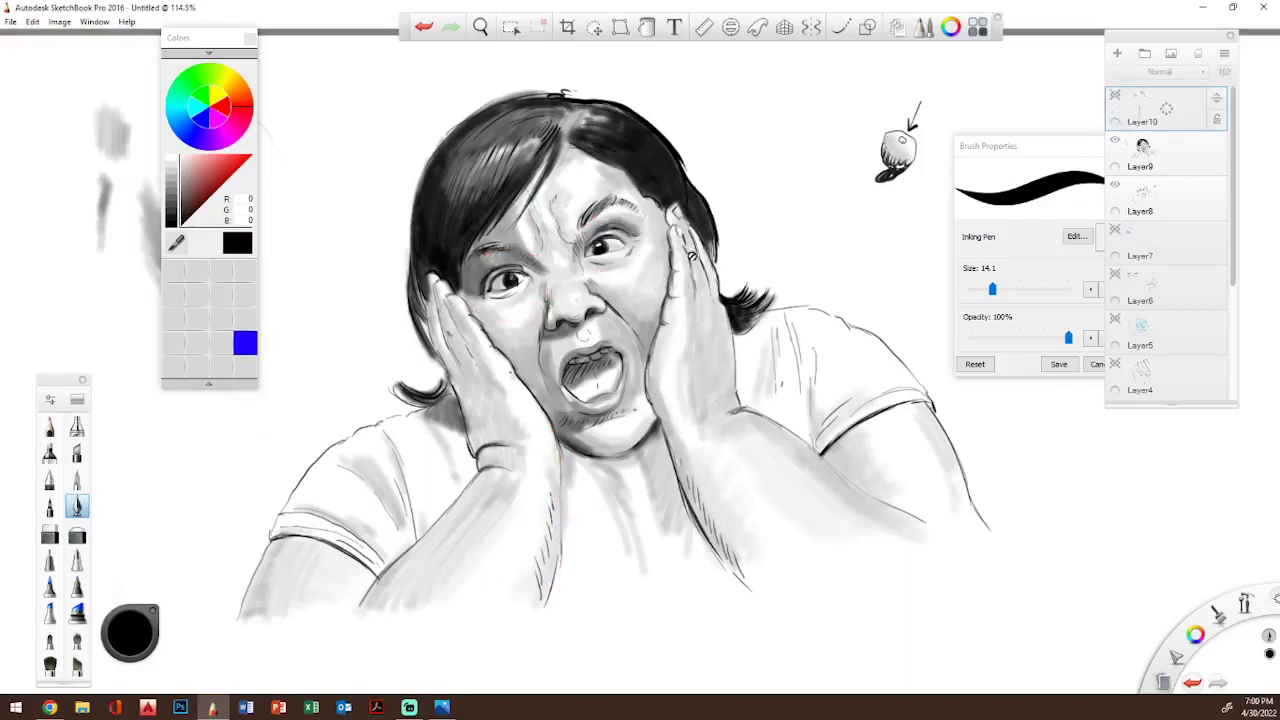
- On a new layer, add small black ink accents around the wrist, jaw and hairline above the forehead
{"action": "left_click", "coordinate": [1117, 53]}
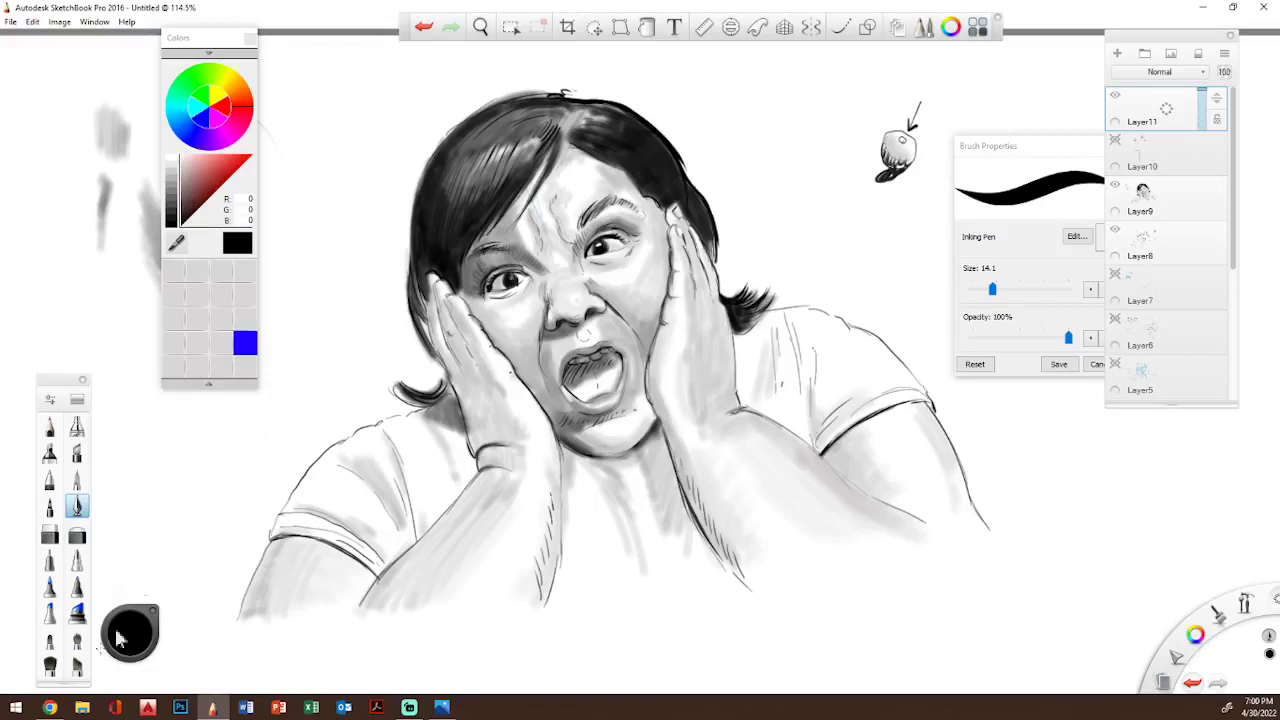
{"action": "left_click", "coordinate": [1193, 686]}
{"action": "left_click", "coordinate": [480, 285]}
{"action": "left_click", "coordinate": [1192, 683]}
{"action": "left_click_drag", "start_coordinate": [552, 512], "coordinate": [556, 498]}
{"action": "mouse_move", "coordinate": [556, 443]}
{"action": "left_mouse_down"}
{"action": "mouse_move", "coordinate": [559, 505]}
{"action": "mouse_move", "coordinate": [561, 448]}
{"action": "mouse_move", "coordinate": [606, 460]}
{"action": "mouse_move", "coordinate": [650, 426]}
{"action": "mouse_move", "coordinate": [652, 402]}
{"action": "mouse_move", "coordinate": [652, 414]}
{"action": "left_mouse_up"}
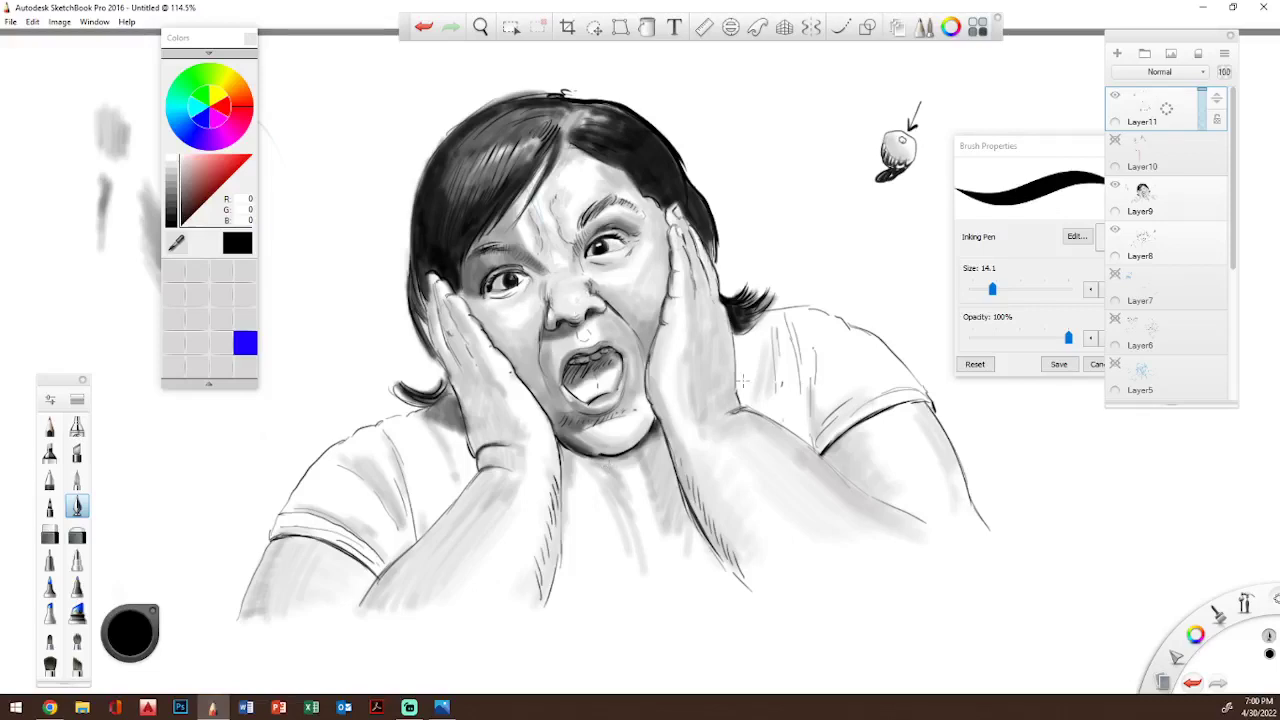
{"action": "mouse_move", "coordinate": [584, 150]}
{"action": "left_mouse_down"}
{"action": "mouse_move", "coordinate": [608, 166]}
{"action": "mouse_move", "coordinate": [596, 158]}
{"action": "left_mouse_up"}
{"action": "left_click_drag", "start_coordinate": [600, 160], "coordinate": [626, 170]}
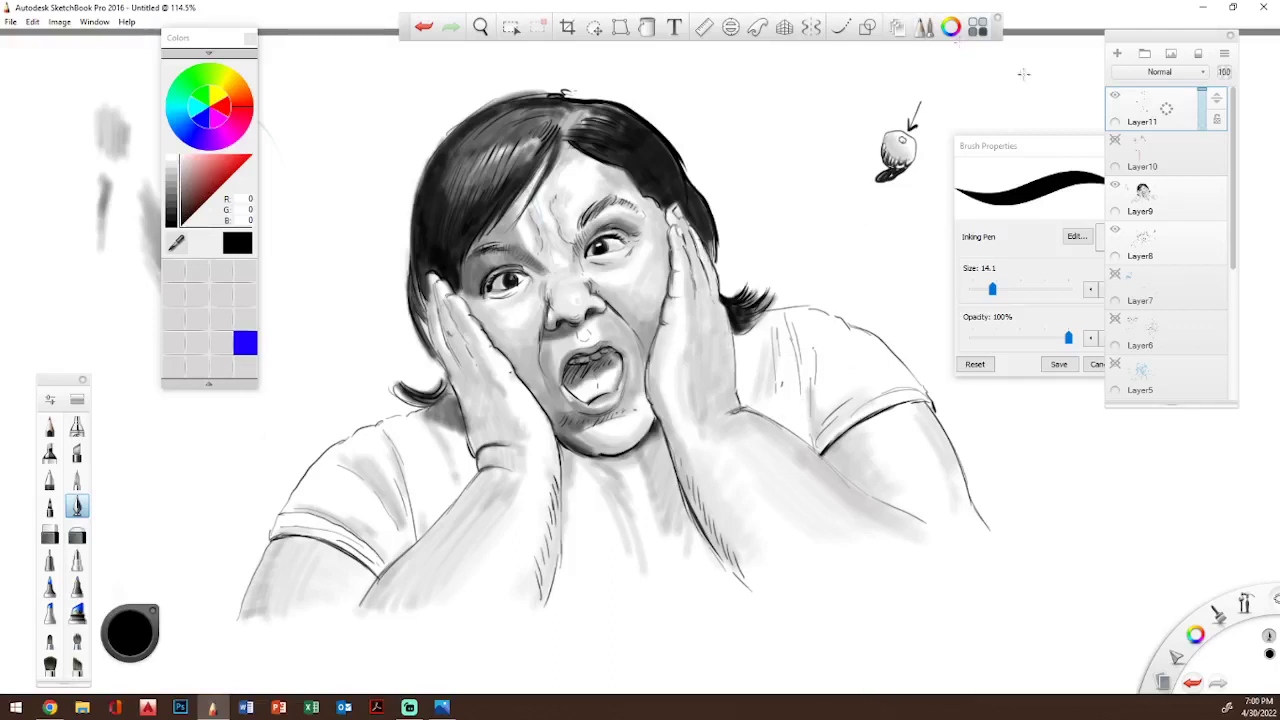
- Add two more layers above the drawing and choose dark gray (RGB 77, 77, 77)
{"action": "left_click", "coordinate": [1116, 54]}
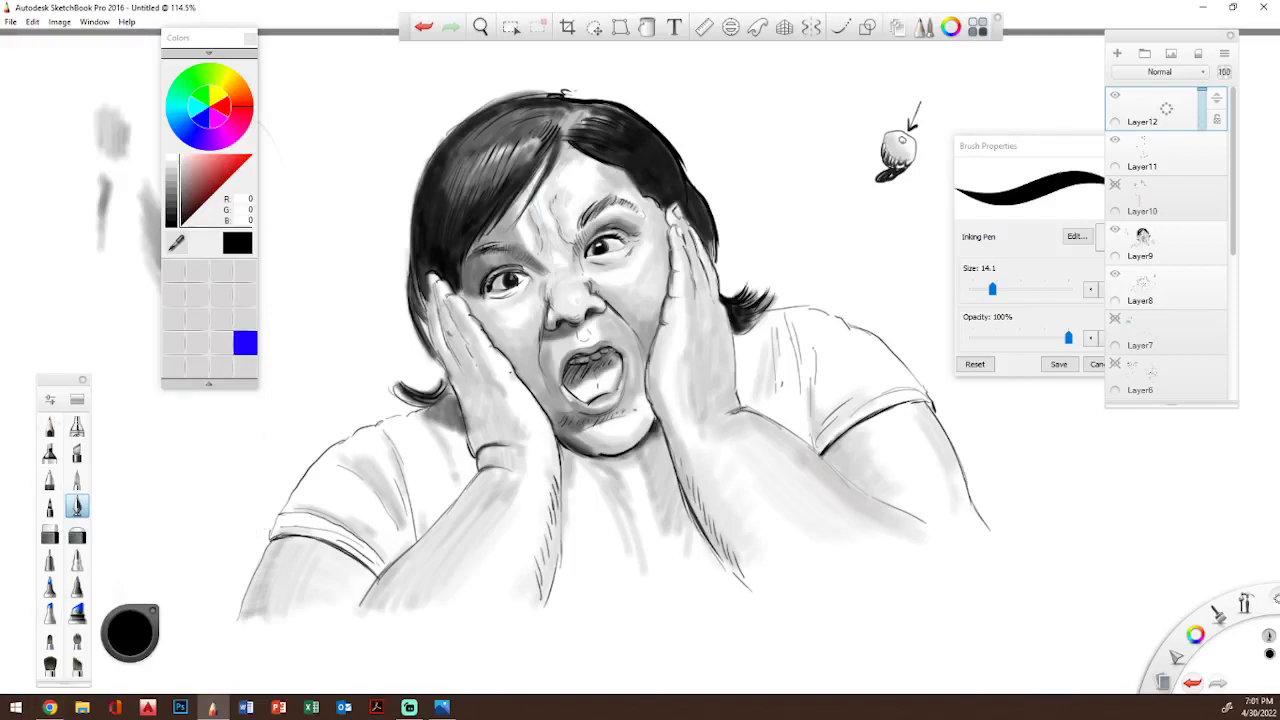
{"action": "key", "text": "alt+Tab"}
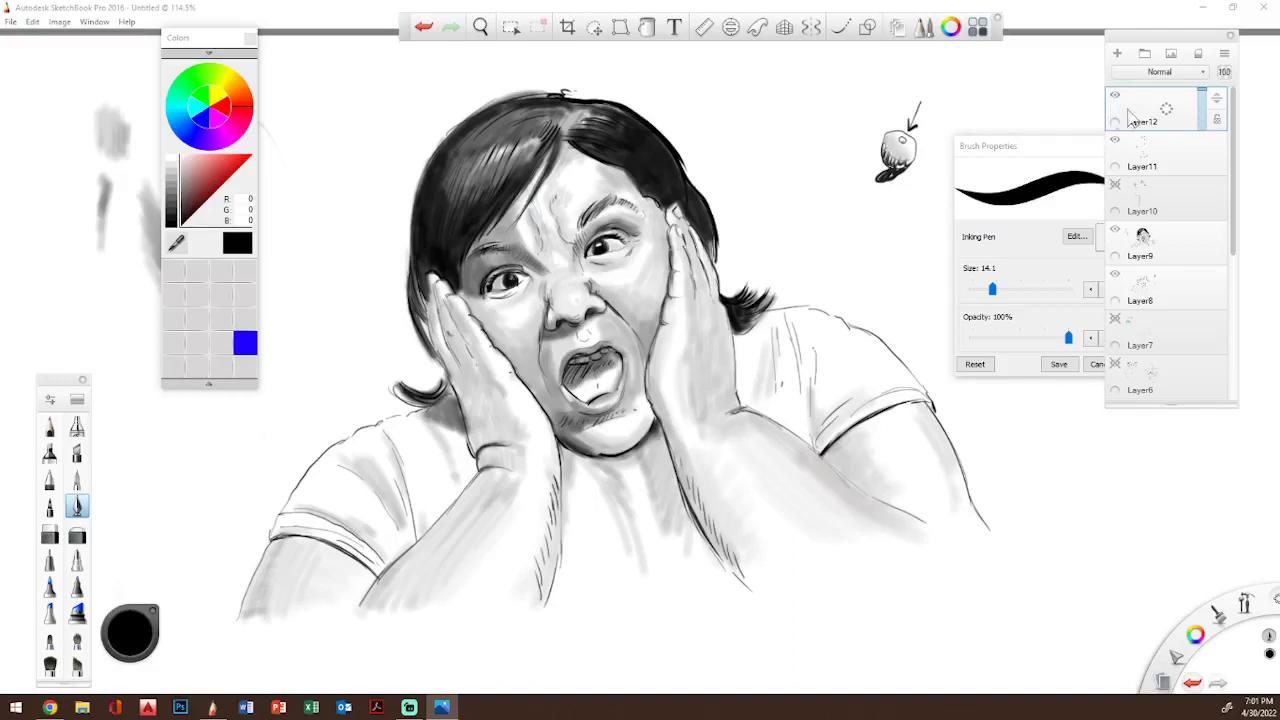
{"action": "left_click", "coordinate": [1118, 55]}
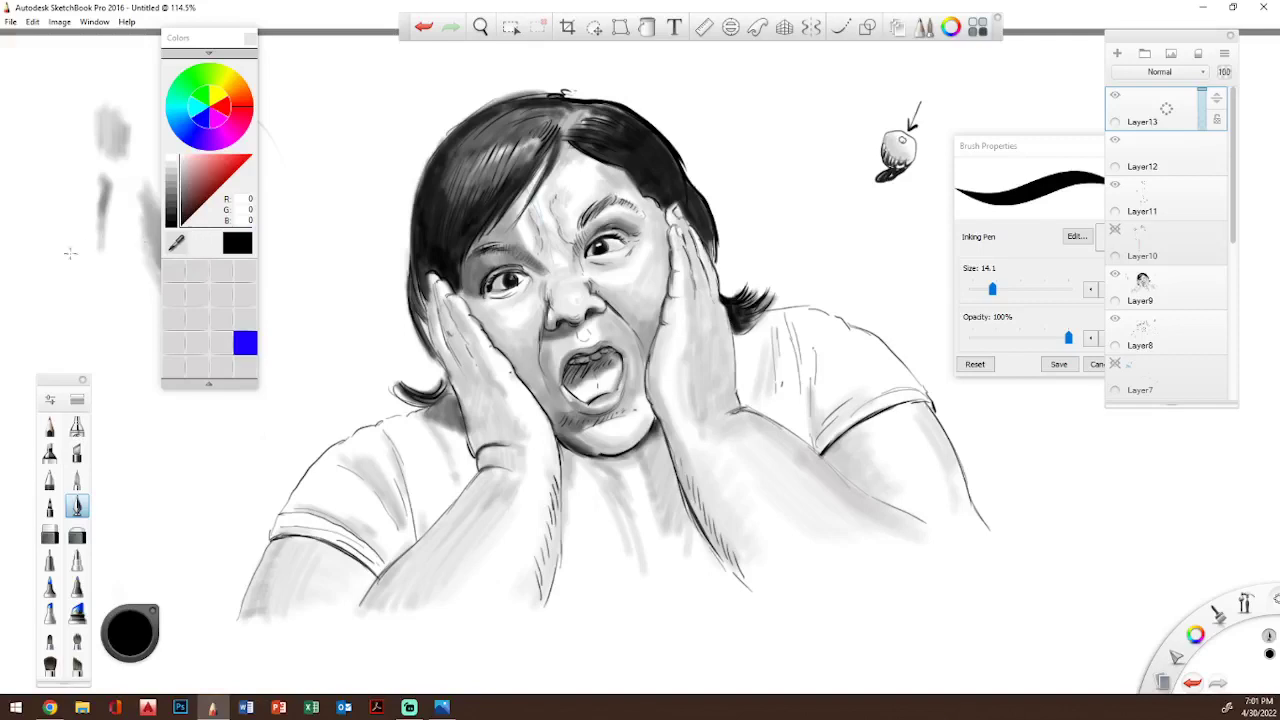
{"action": "left_click", "coordinate": [171, 210]}
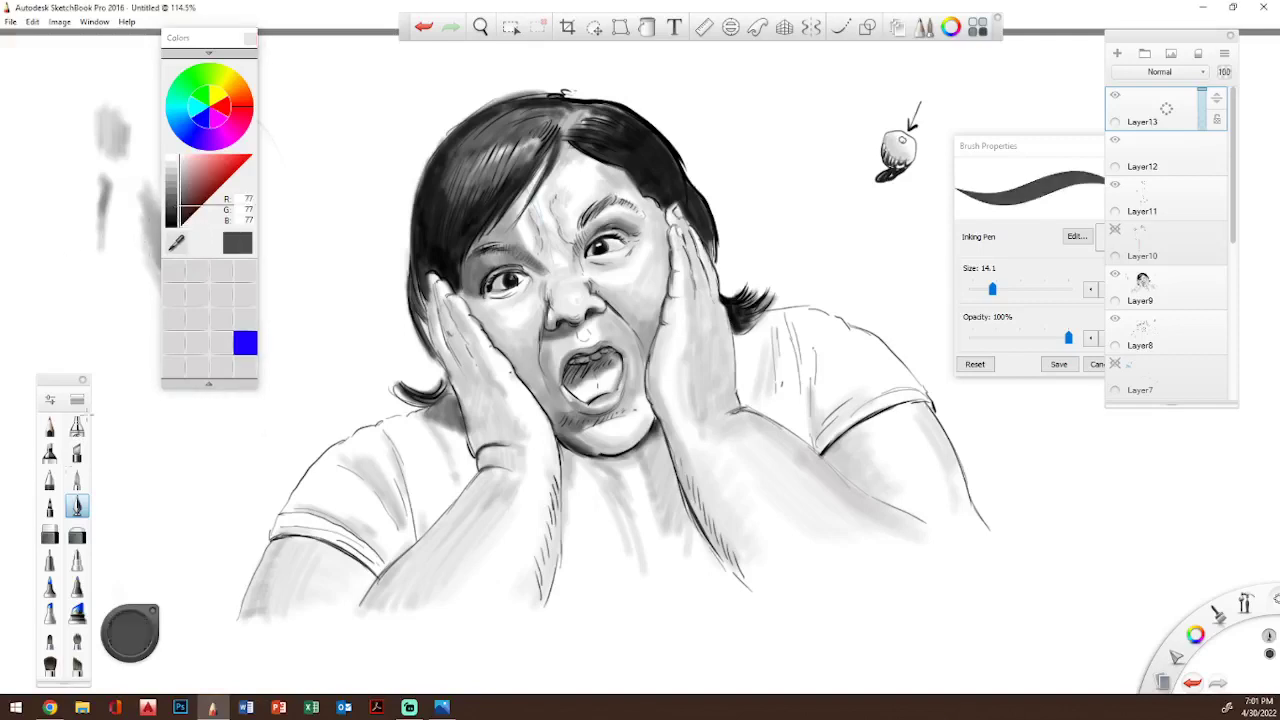
{"action": "left_click", "coordinate": [77, 480]}
{"action": "left_click", "coordinate": [77, 453]}
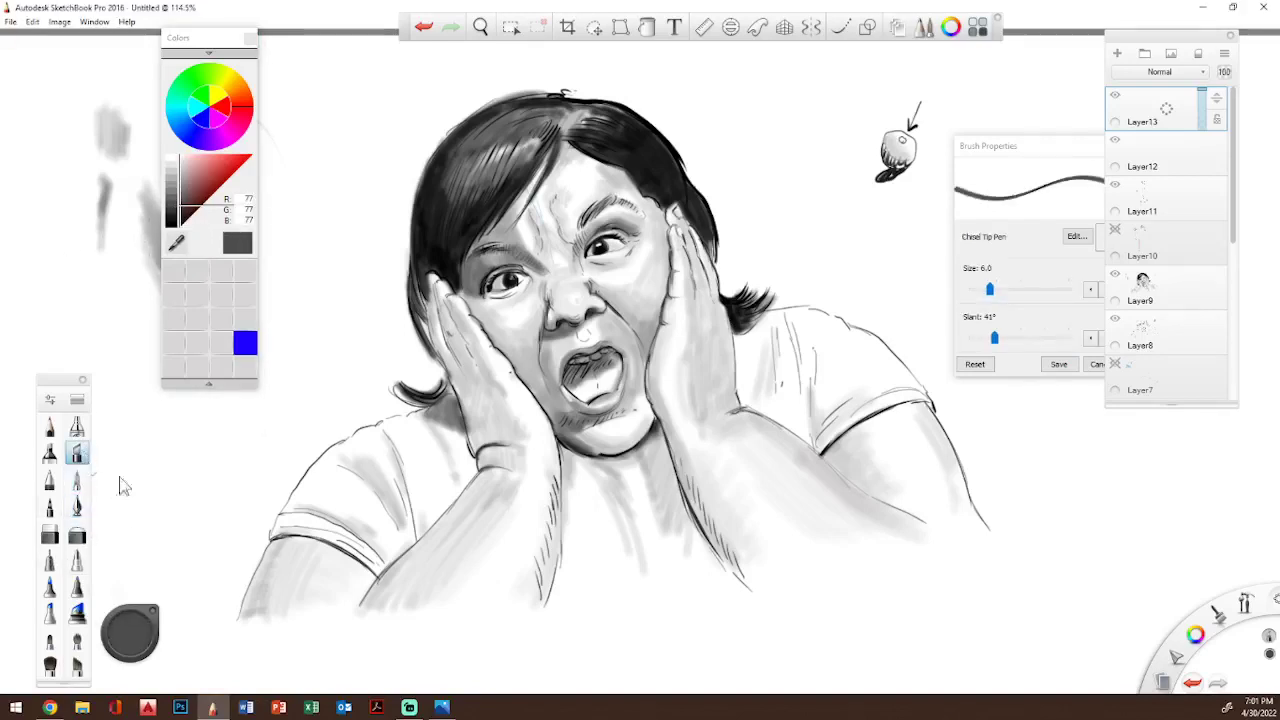
{"action": "left_click_drag", "start_coordinate": [322, 498], "coordinate": [342, 515]}
{"action": "left_click", "coordinate": [1192, 683]}
- With the Marker at size 13.9, paint dark gray pattern patches on the shirt shoulder and sleeve on the viewer's left
{"action": "left_click", "coordinate": [49, 453]}
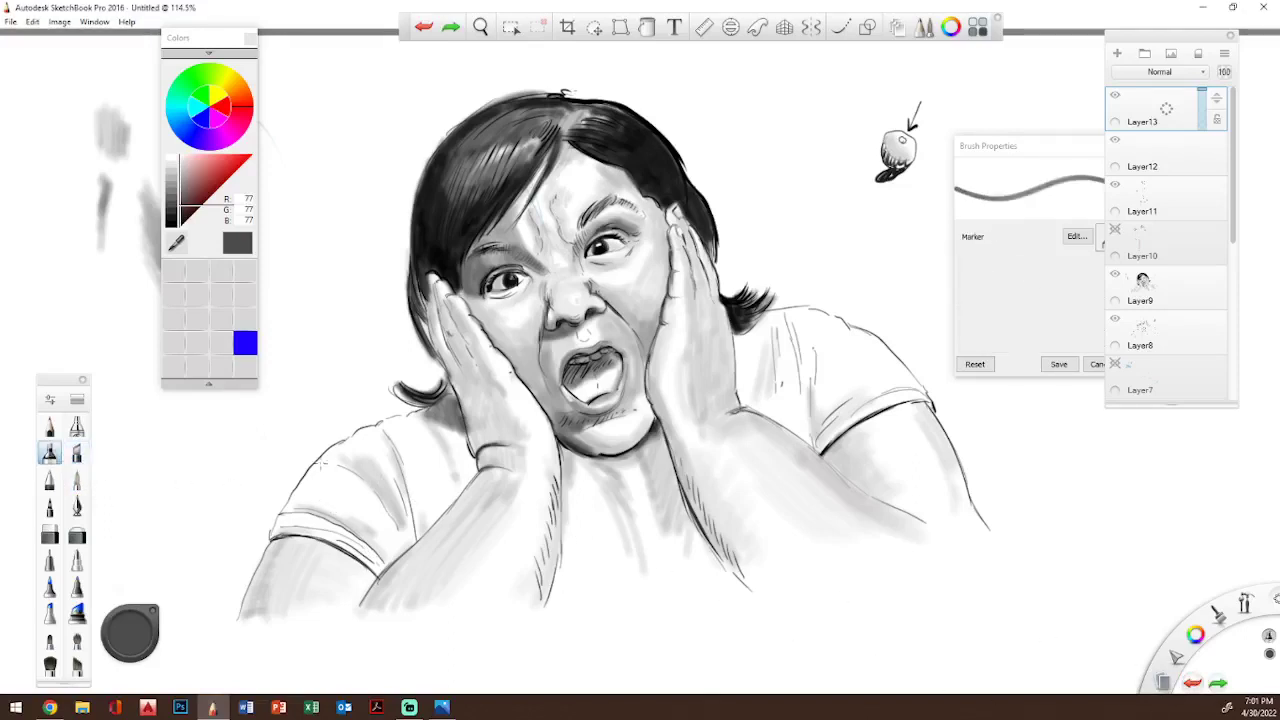
{"action": "left_click_drag", "start_coordinate": [312, 481], "coordinate": [323, 503]}
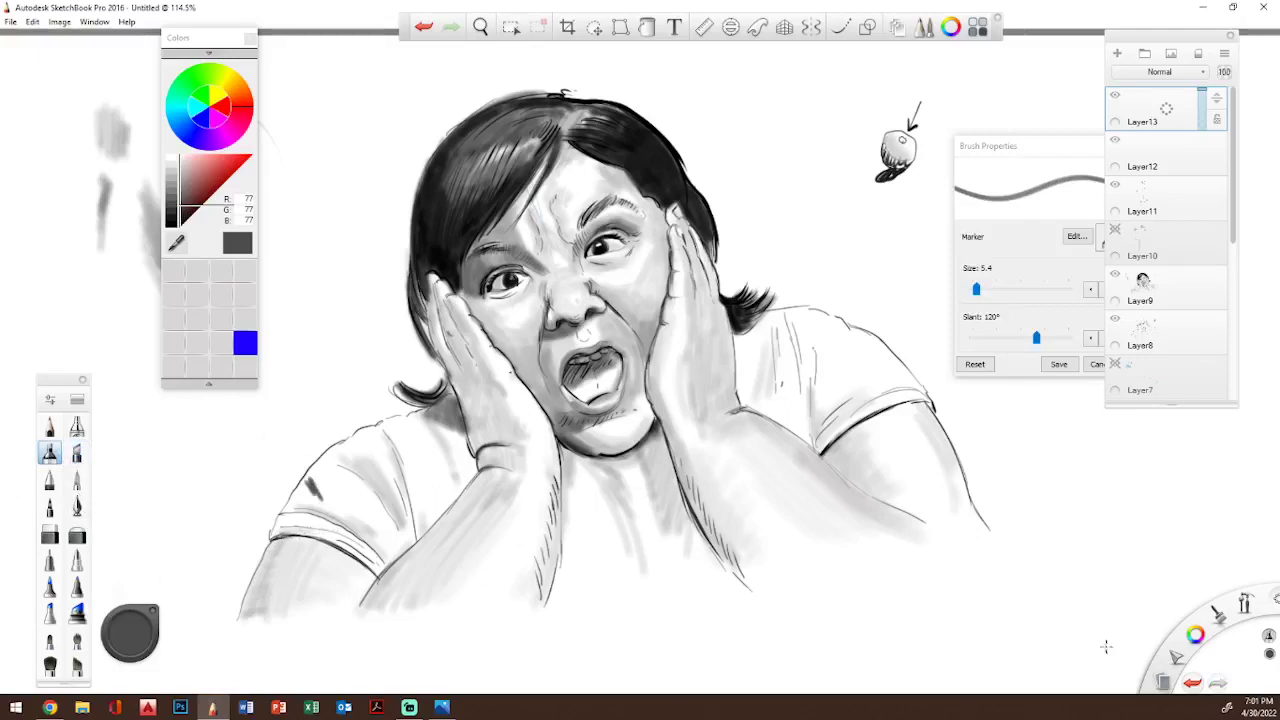
{"action": "left_click", "coordinate": [1192, 683]}
{"action": "left_click", "coordinate": [996, 291]}
{"action": "left_click_drag", "start_coordinate": [981, 296], "coordinate": [987, 290]}
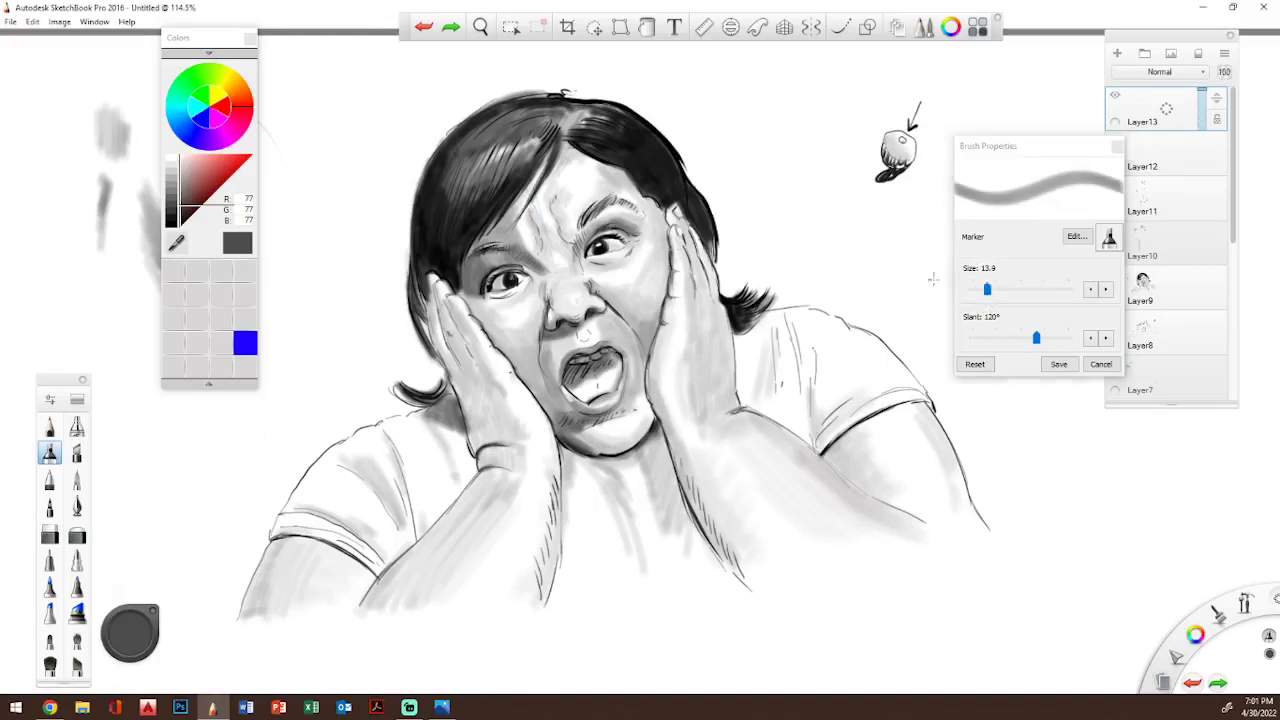
{"action": "mouse_move", "coordinate": [430, 511]}
{"action": "left_mouse_down"}
{"action": "mouse_move", "coordinate": [445, 474]}
{"action": "mouse_move", "coordinate": [400, 453]}
{"action": "mouse_move", "coordinate": [407, 430]}
{"action": "mouse_move", "coordinate": [391, 432]}
{"action": "mouse_move", "coordinate": [429, 444]}
{"action": "mouse_move", "coordinate": [429, 420]}
{"action": "mouse_move", "coordinate": [442, 451]}
{"action": "mouse_move", "coordinate": [445, 421]}
{"action": "mouse_move", "coordinate": [455, 435]}
{"action": "mouse_move", "coordinate": [441, 464]}
{"action": "mouse_move", "coordinate": [458, 492]}
{"action": "left_mouse_up"}
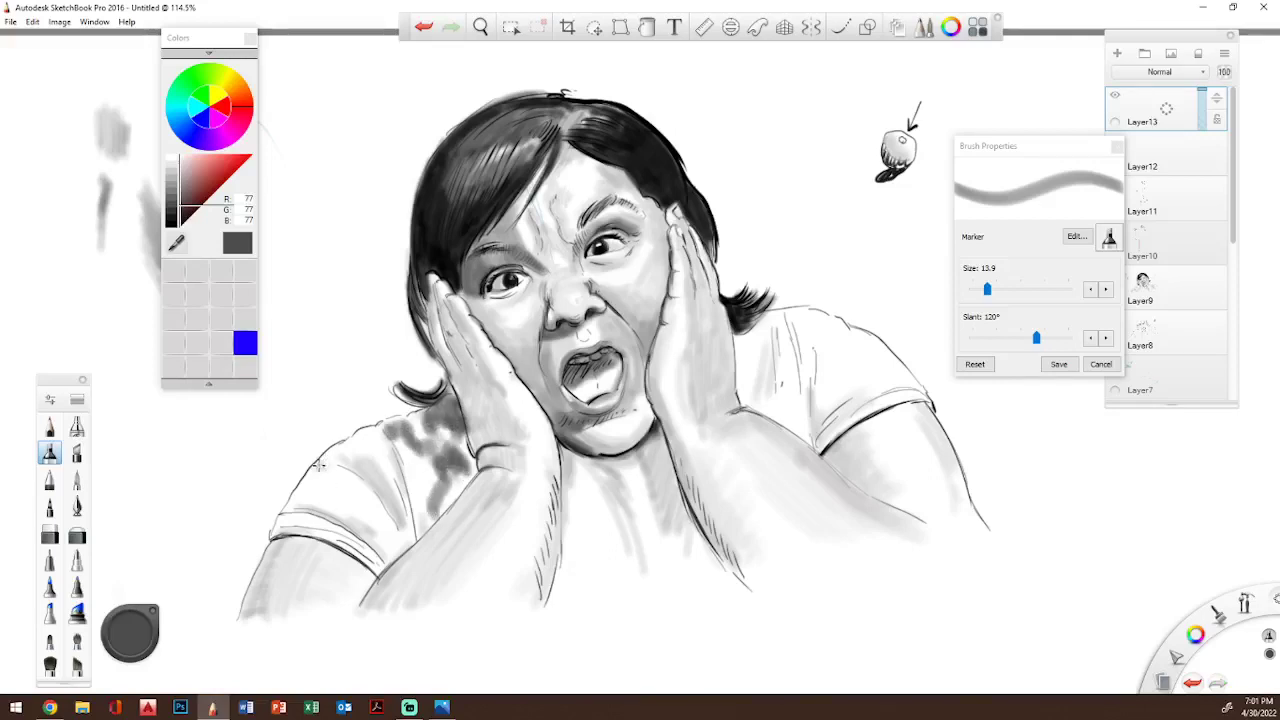
{"action": "mouse_move", "coordinate": [324, 456]}
{"action": "left_mouse_down"}
{"action": "mouse_move", "coordinate": [372, 460]}
{"action": "mouse_move", "coordinate": [360, 496]}
{"action": "mouse_move", "coordinate": [315, 494]}
{"action": "mouse_move", "coordinate": [323, 464]}
{"action": "mouse_move", "coordinate": [298, 505]}
{"action": "mouse_move", "coordinate": [312, 482]}
{"action": "mouse_move", "coordinate": [310, 500]}
{"action": "mouse_move", "coordinate": [382, 507]}
{"action": "mouse_move", "coordinate": [332, 466]}
{"action": "mouse_move", "coordinate": [398, 500]}
{"action": "left_mouse_up"}
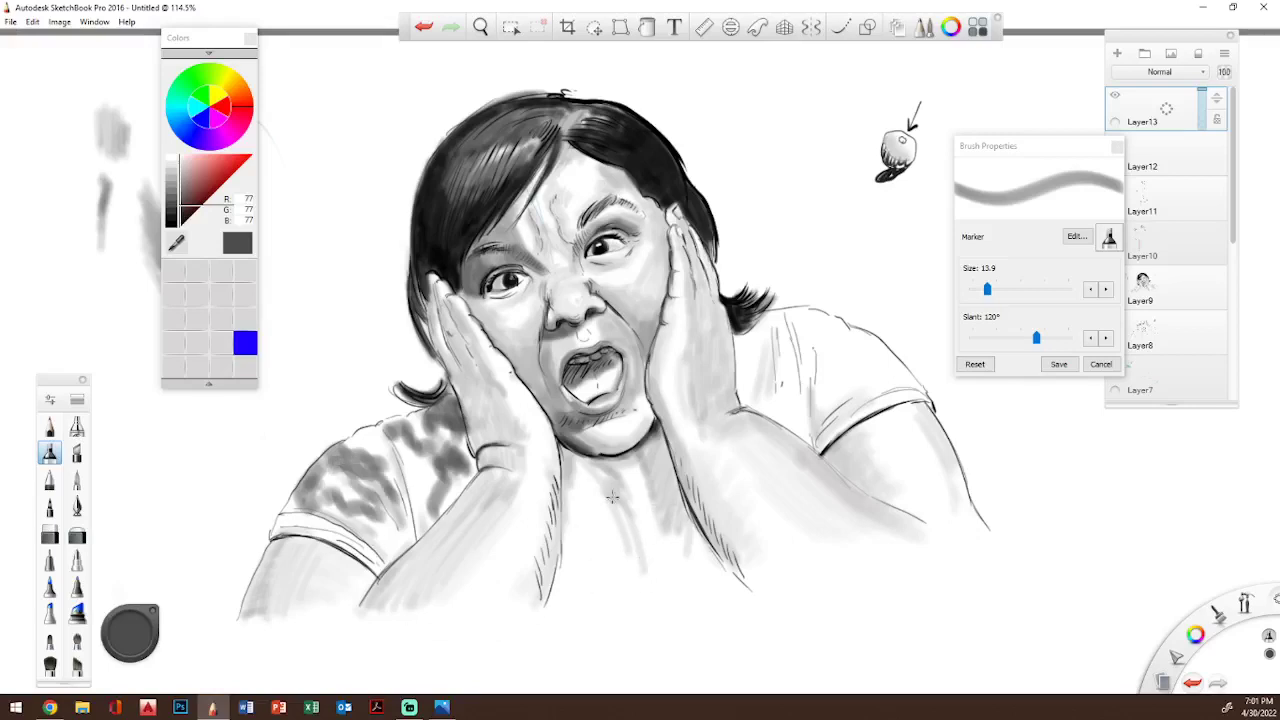
- Continue the dark gray pattern patches across the shirt's chest, the shoulder on the viewer's right and the corner beside the left cuff
{"action": "mouse_move", "coordinate": [570, 476]}
{"action": "left_mouse_down"}
{"action": "mouse_move", "coordinate": [574, 494]}
{"action": "mouse_move", "coordinate": [622, 484]}
{"action": "mouse_move", "coordinate": [610, 522]}
{"action": "mouse_move", "coordinate": [578, 538]}
{"action": "mouse_move", "coordinate": [630, 578]}
{"action": "left_mouse_up"}
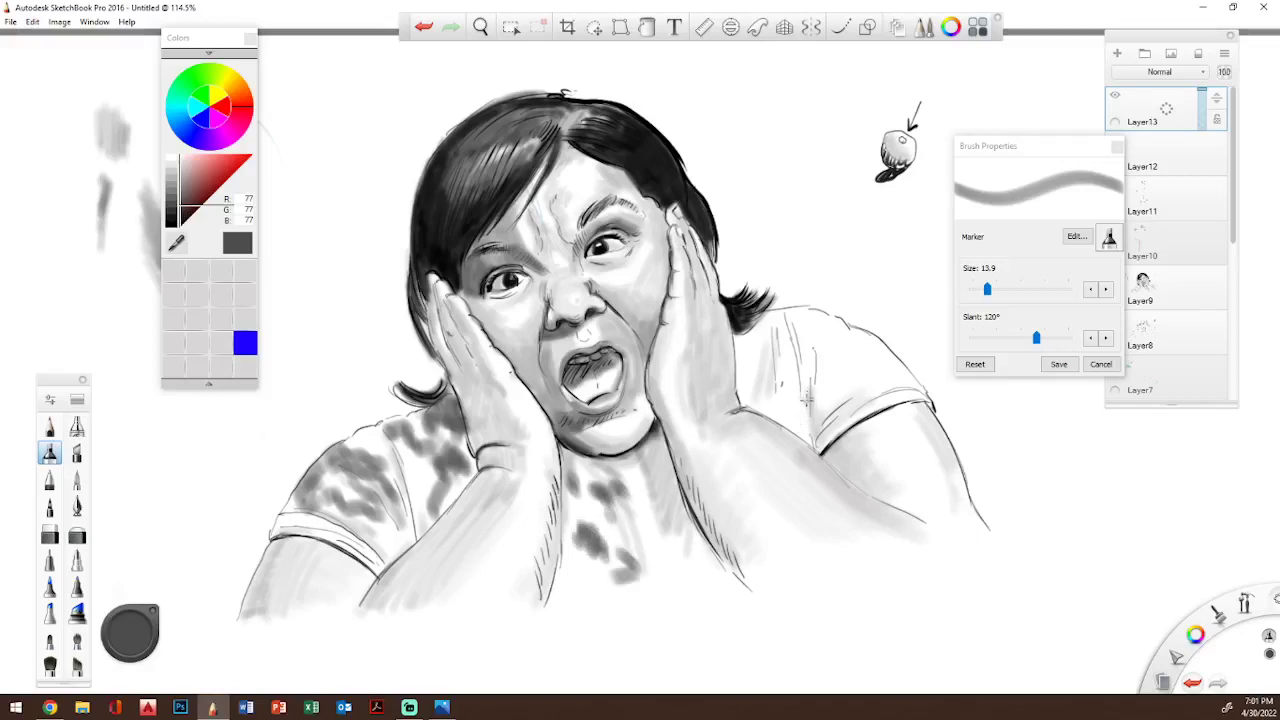
{"action": "mouse_move", "coordinate": [786, 394]}
{"action": "left_mouse_down"}
{"action": "mouse_move", "coordinate": [738, 351]}
{"action": "mouse_move", "coordinate": [759, 352]}
{"action": "mouse_move", "coordinate": [752, 339]}
{"action": "mouse_move", "coordinate": [766, 332]}
{"action": "mouse_move", "coordinate": [811, 337]}
{"action": "mouse_move", "coordinate": [784, 377]}
{"action": "mouse_move", "coordinate": [780, 344]}
{"action": "mouse_move", "coordinate": [820, 357]}
{"action": "mouse_move", "coordinate": [811, 395]}
{"action": "mouse_move", "coordinate": [796, 354]}
{"action": "mouse_move", "coordinate": [829, 417]}
{"action": "mouse_move", "coordinate": [847, 390]}
{"action": "mouse_move", "coordinate": [825, 382]}
{"action": "mouse_move", "coordinate": [872, 372]}
{"action": "mouse_move", "coordinate": [866, 345]}
{"action": "mouse_move", "coordinate": [881, 366]}
{"action": "mouse_move", "coordinate": [873, 387]}
{"action": "mouse_move", "coordinate": [911, 387]}
{"action": "left_mouse_up"}
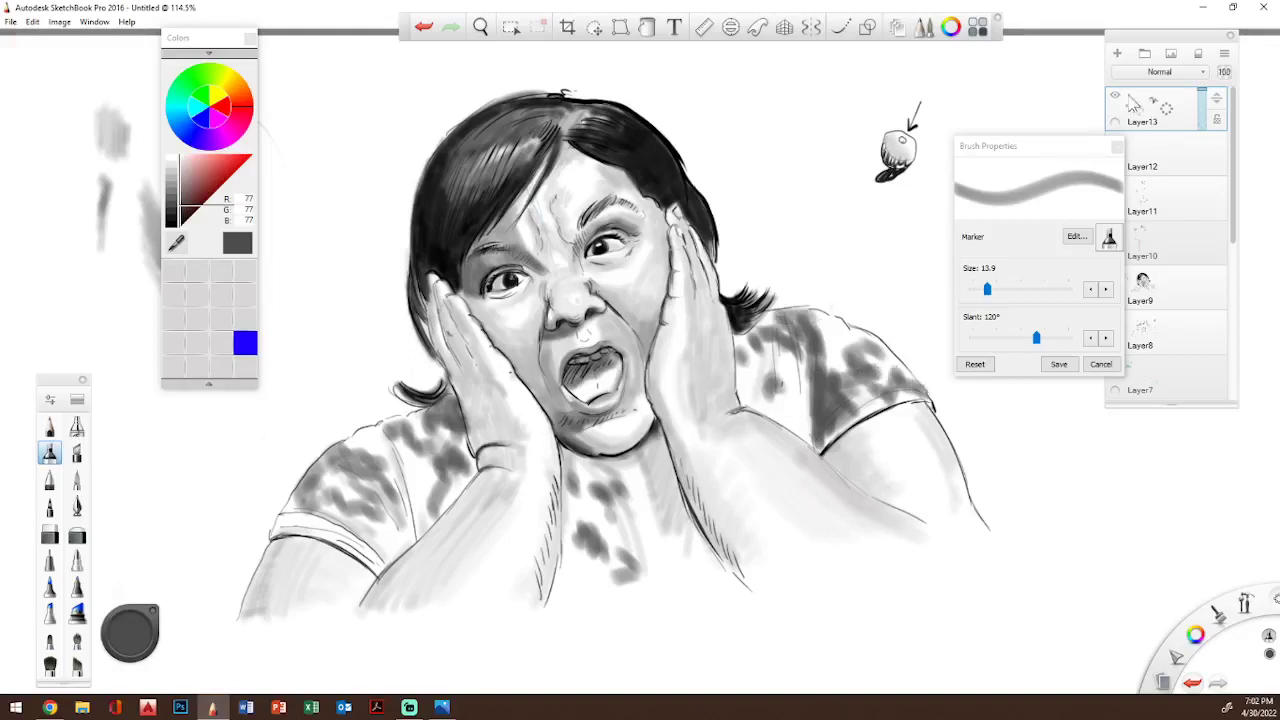
{"action": "left_click", "coordinate": [1115, 95]}
{"action": "left_click", "coordinate": [1116, 97]}
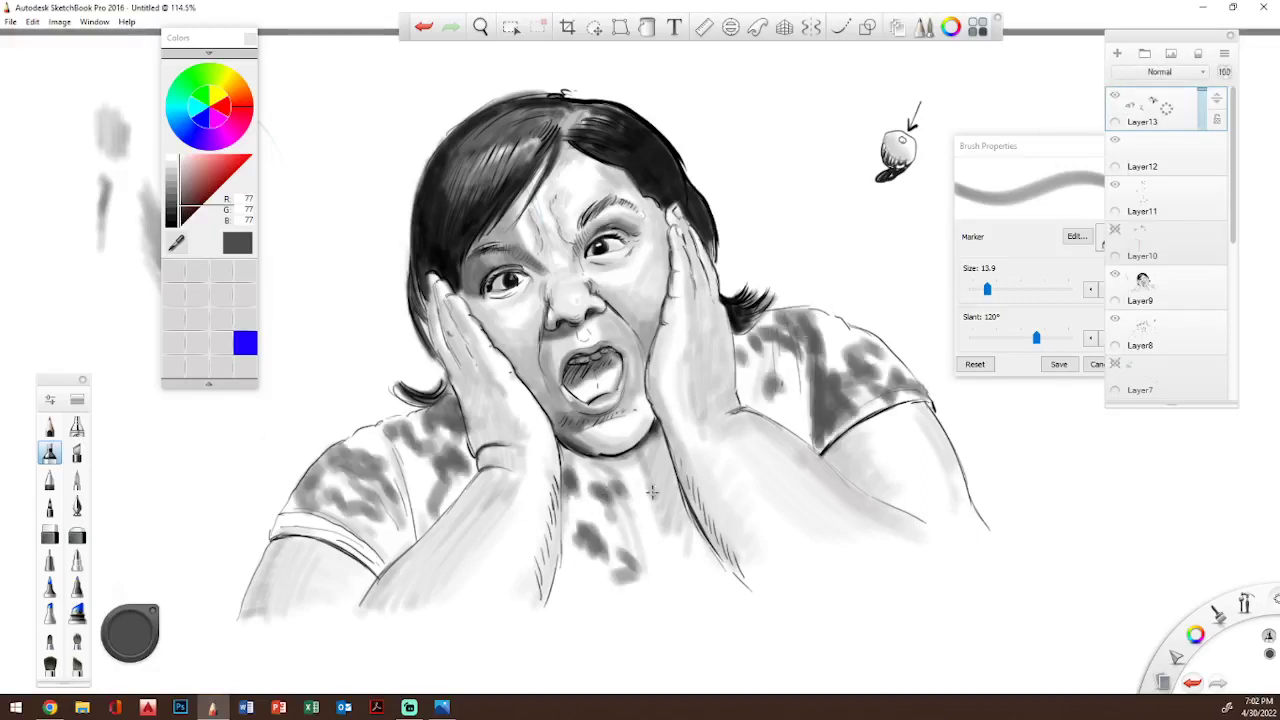
{"action": "mouse_move", "coordinate": [668, 470]}
{"action": "left_mouse_down"}
{"action": "mouse_move", "coordinate": [670, 515]}
{"action": "mouse_move", "coordinate": [690, 538]}
{"action": "mouse_move", "coordinate": [674, 570]}
{"action": "left_mouse_up"}
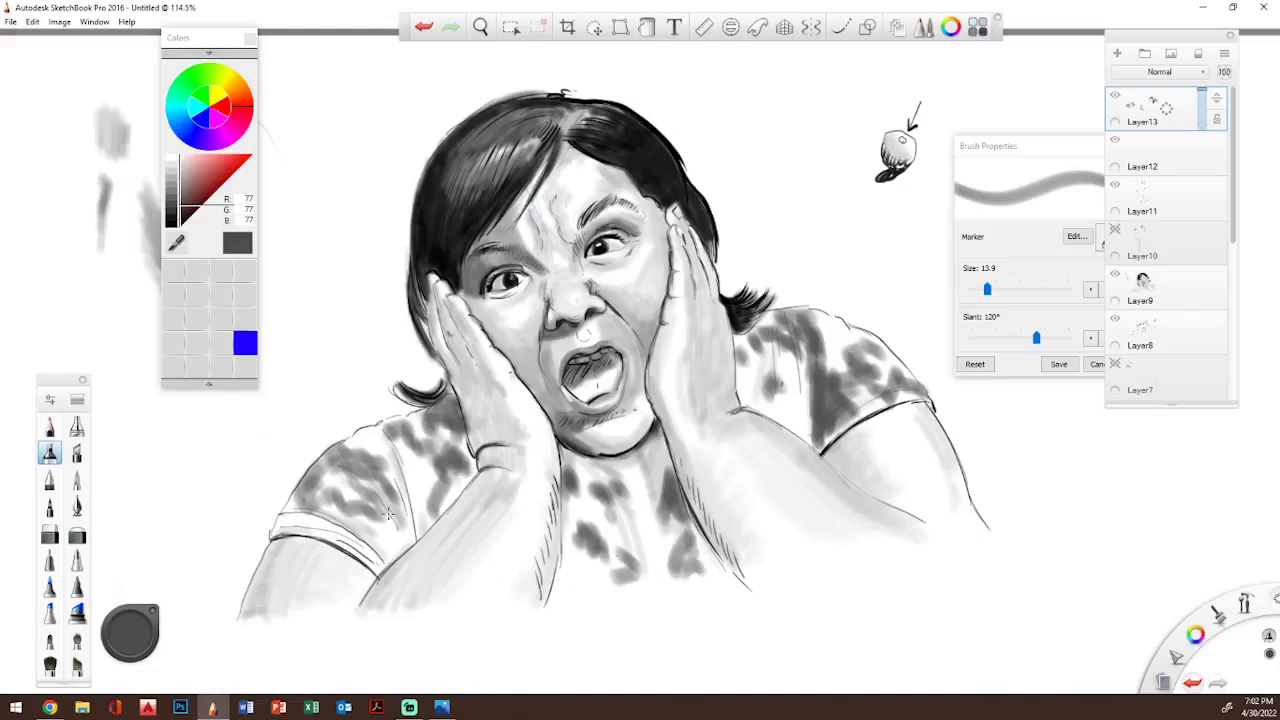
{"action": "mouse_move", "coordinate": [364, 555]}
{"action": "left_mouse_down"}
{"action": "mouse_move", "coordinate": [380, 564]}
{"action": "mouse_move", "coordinate": [392, 548]}
{"action": "left_mouse_up"}
- Shade the sleeve cuff, shirt body and chest below the chin in light gray (RGB 179, 179, 179)
{"action": "left_click", "coordinate": [181, 176]}
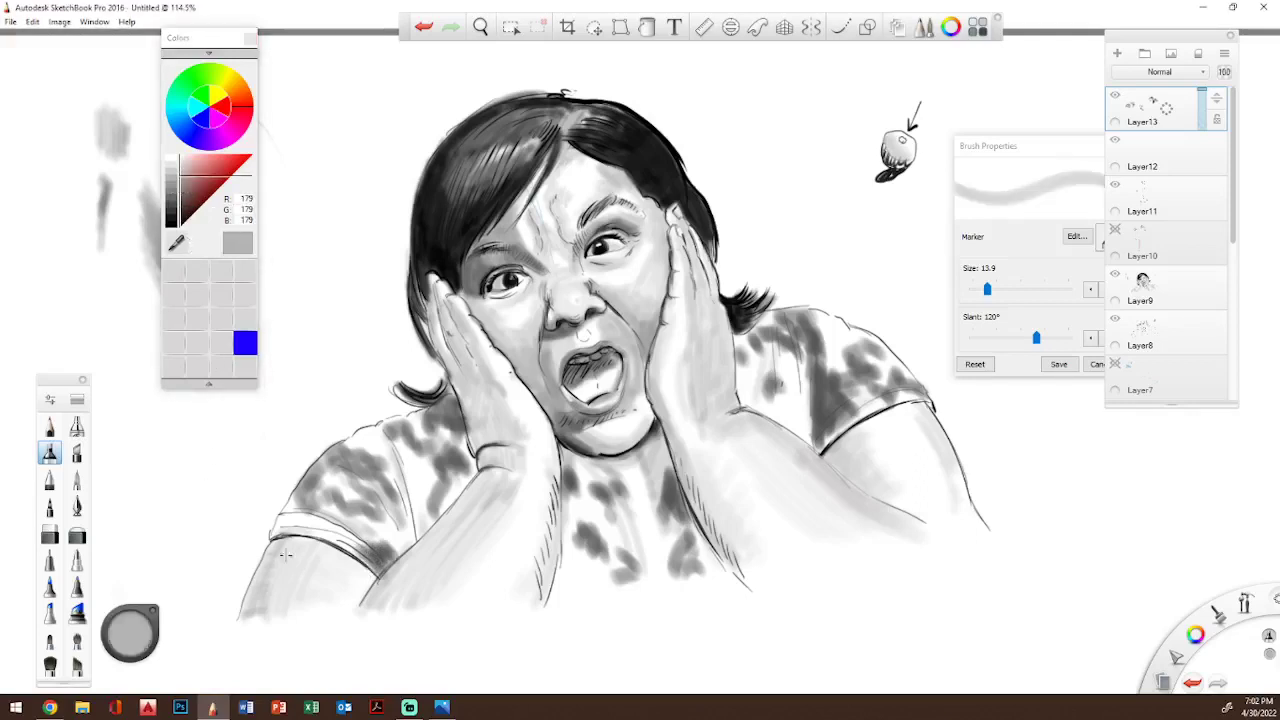
{"action": "mouse_move", "coordinate": [278, 533]}
{"action": "left_mouse_down"}
{"action": "mouse_move", "coordinate": [399, 526]}
{"action": "mouse_move", "coordinate": [369, 522]}
{"action": "mouse_move", "coordinate": [419, 517]}
{"action": "mouse_move", "coordinate": [403, 501]}
{"action": "mouse_move", "coordinate": [445, 478]}
{"action": "left_mouse_up"}
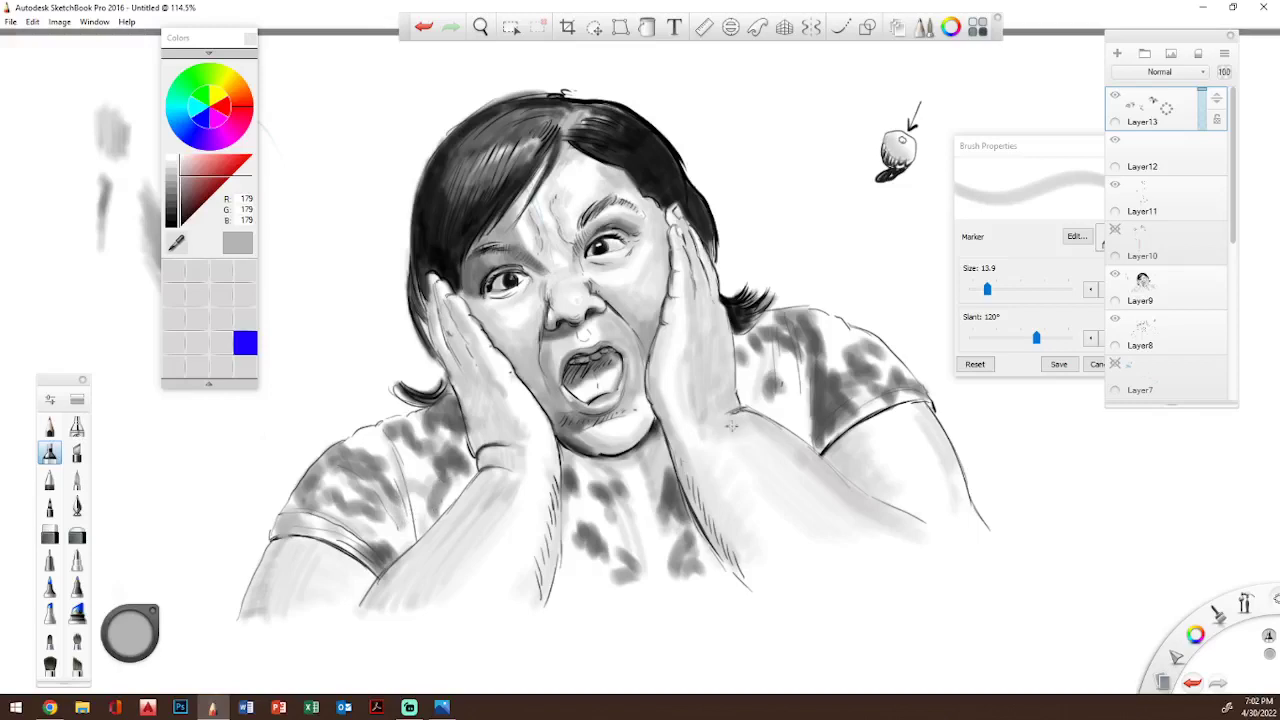
{"action": "left_click_drag", "start_coordinate": [752, 392], "coordinate": [802, 422]}
{"action": "mouse_move", "coordinate": [640, 472]}
{"action": "left_mouse_down"}
{"action": "mouse_move", "coordinate": [650, 486]}
{"action": "mouse_move", "coordinate": [660, 448]}
{"action": "mouse_move", "coordinate": [660, 478]}
{"action": "left_mouse_up"}
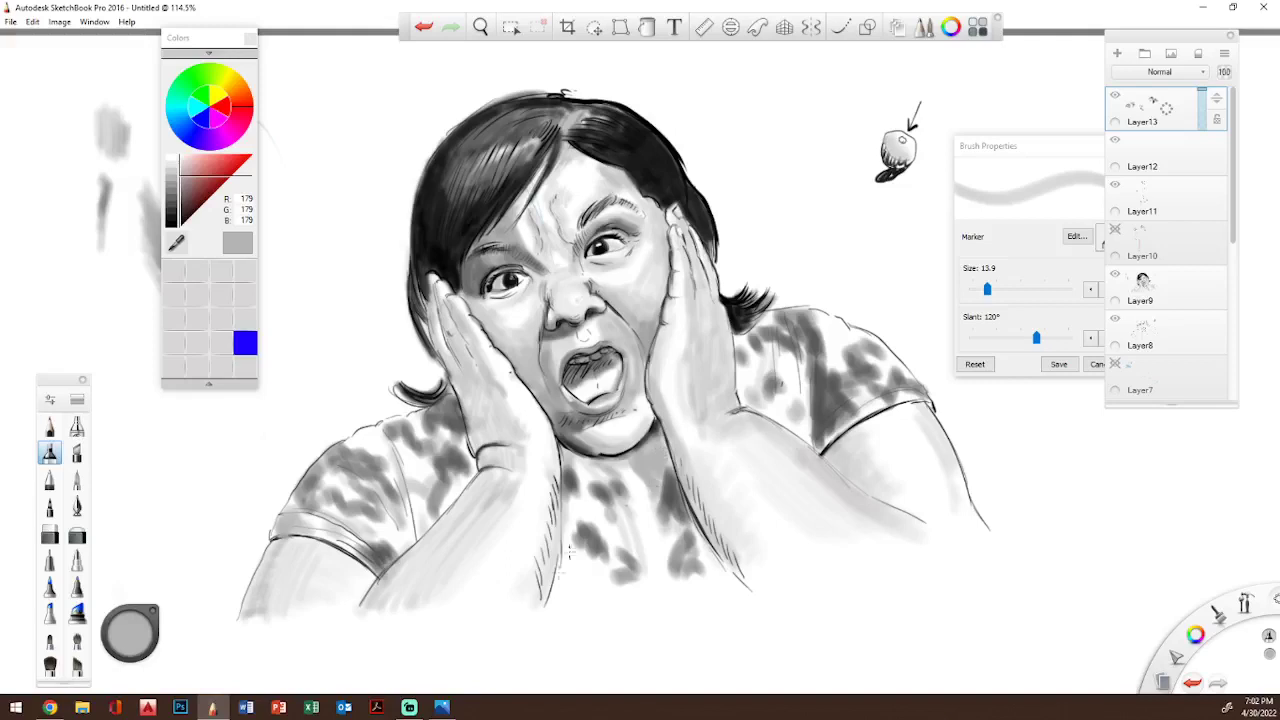
{"action": "mouse_move", "coordinate": [573, 563]}
{"action": "left_mouse_down"}
{"action": "mouse_move", "coordinate": [562, 572]}
{"action": "mouse_move", "coordinate": [606, 573]}
{"action": "left_mouse_up"}
- Deepen the shirt pattern on both shoulders and the chest with darker gray (RGB 51, 51, 51) marker strokes
{"action": "left_click", "coordinate": [180, 213]}
{"action": "mouse_move", "coordinate": [404, 533]}
{"action": "left_mouse_down"}
{"action": "mouse_move", "coordinate": [425, 563]}
{"action": "mouse_move", "coordinate": [398, 546]}
{"action": "left_mouse_up"}
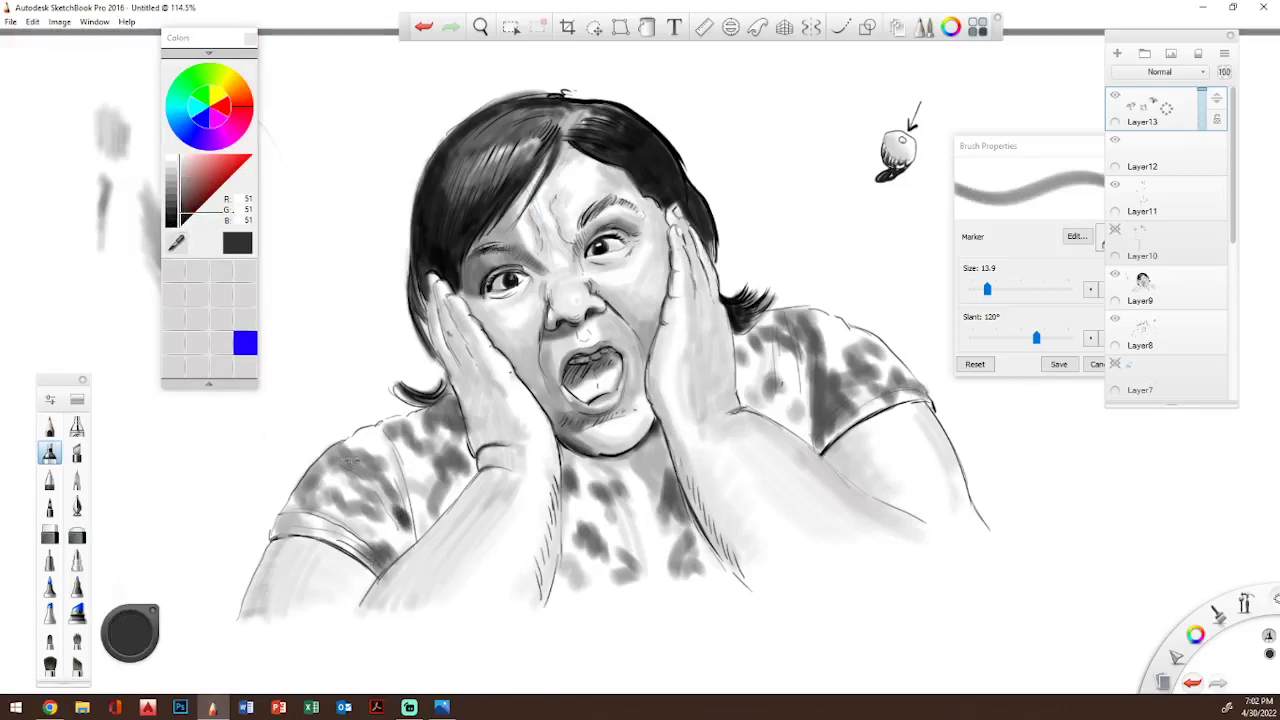
{"action": "left_click_drag", "start_coordinate": [350, 462], "coordinate": [331, 471]}
{"action": "left_click_drag", "start_coordinate": [783, 411], "coordinate": [778, 412]}
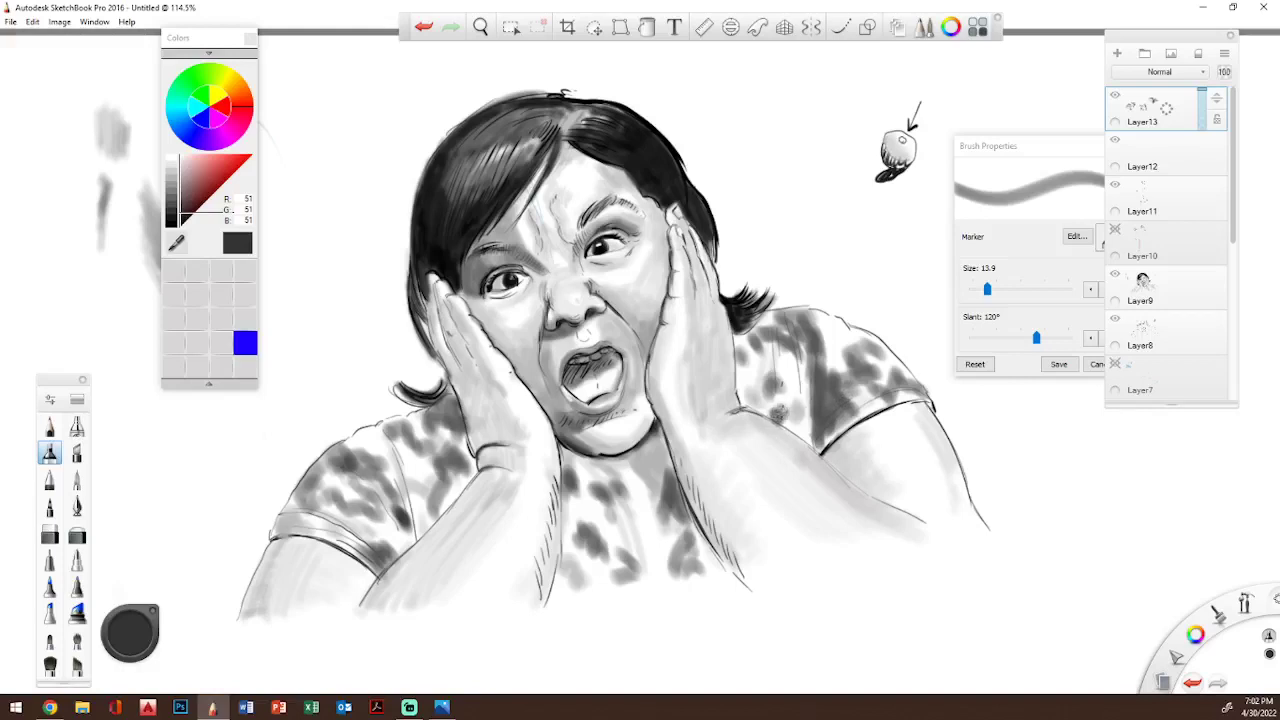
{"action": "mouse_move", "coordinate": [644, 472]}
{"action": "left_mouse_down"}
{"action": "mouse_move", "coordinate": [655, 472]}
{"action": "mouse_move", "coordinate": [570, 465]}
{"action": "left_mouse_up"}
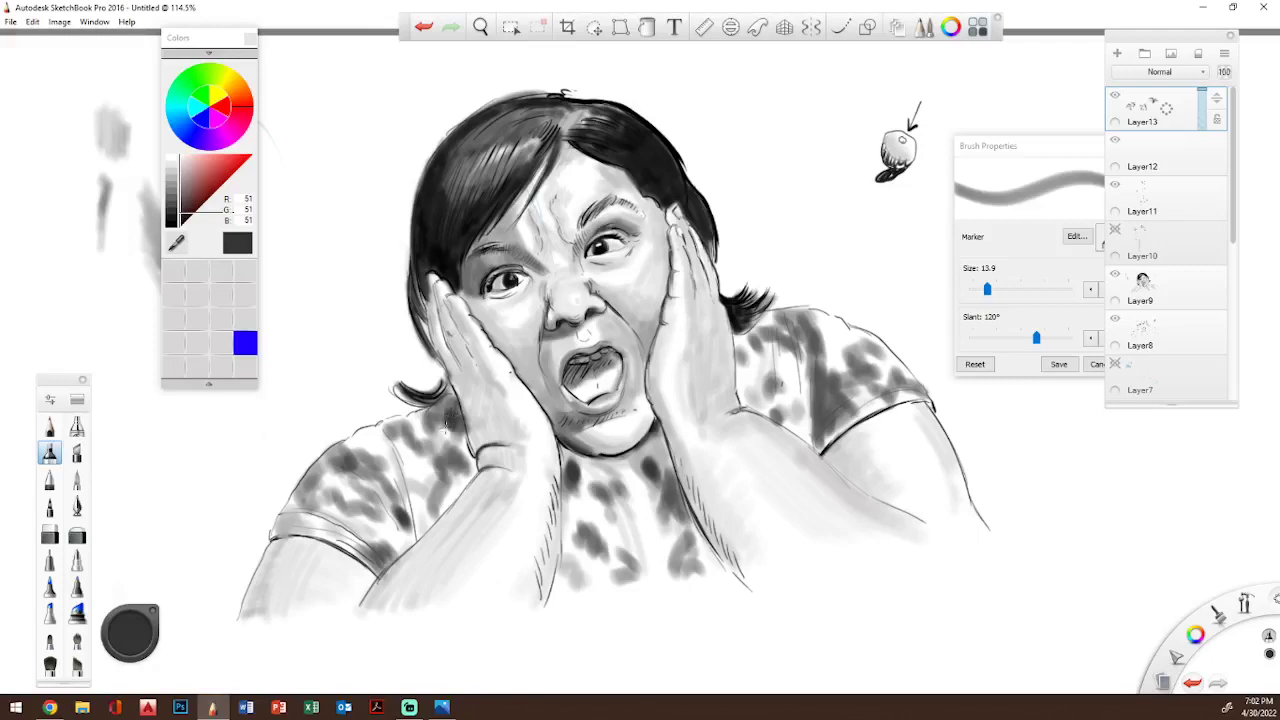
{"action": "mouse_move", "coordinate": [445, 424]}
{"action": "left_mouse_down"}
{"action": "mouse_move", "coordinate": [426, 436]}
{"action": "mouse_move", "coordinate": [418, 470]}
{"action": "mouse_move", "coordinate": [437, 513]}
{"action": "left_mouse_up"}
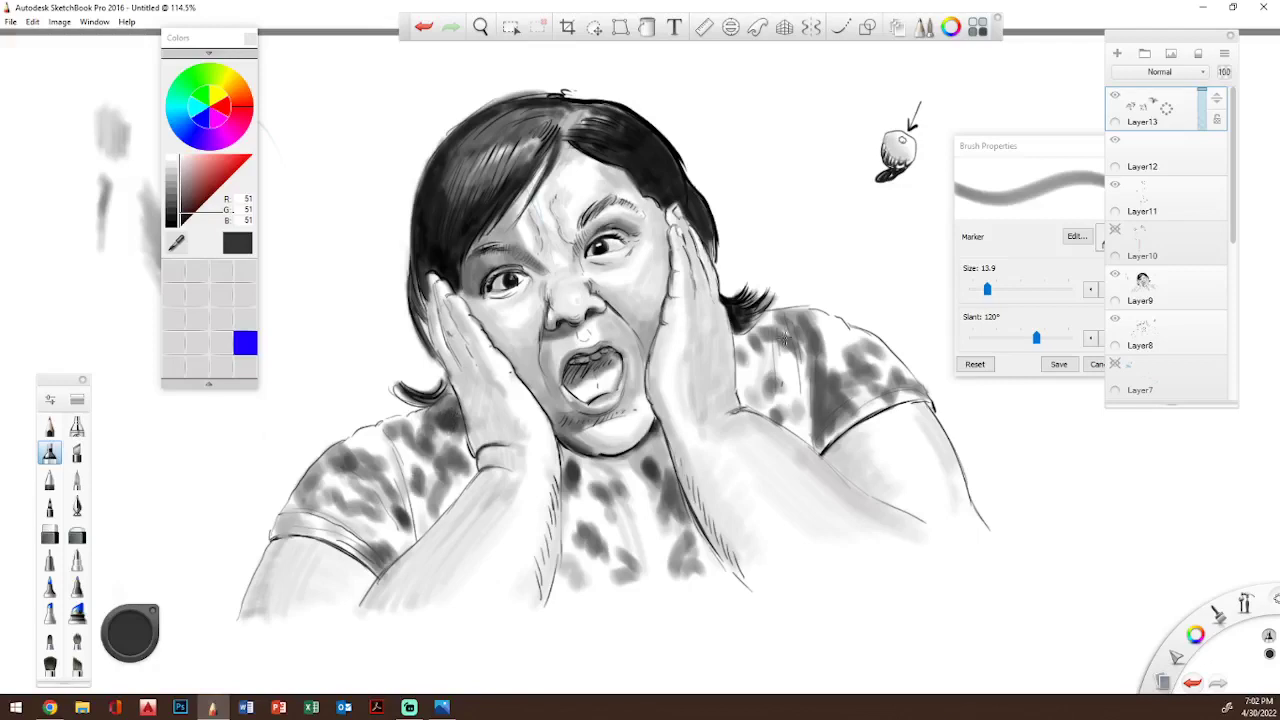
{"action": "mouse_move", "coordinate": [785, 338]}
{"action": "left_mouse_down"}
{"action": "mouse_move", "coordinate": [745, 362]}
{"action": "mouse_move", "coordinate": [740, 386]}
{"action": "mouse_move", "coordinate": [750, 350]}
{"action": "mouse_move", "coordinate": [788, 336]}
{"action": "left_mouse_up"}
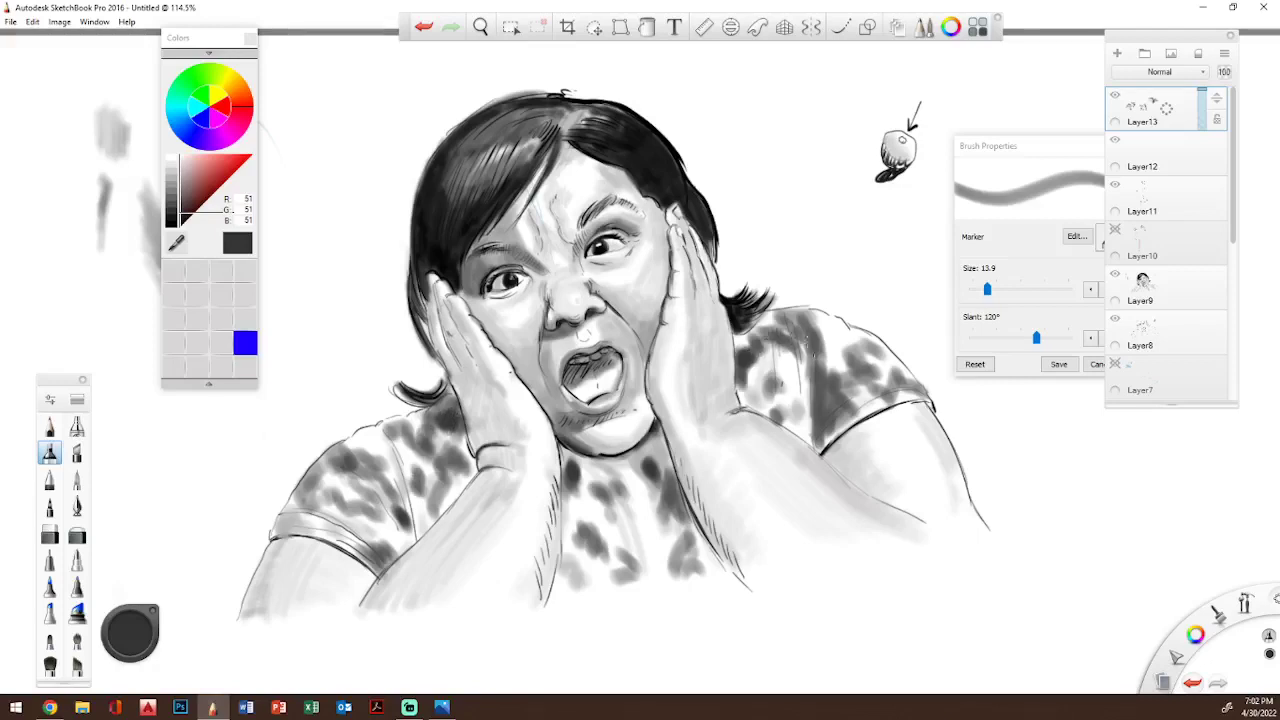
{"action": "mouse_move", "coordinate": [733, 368]}
{"action": "left_mouse_down"}
{"action": "mouse_move", "coordinate": [807, 333]}
{"action": "mouse_move", "coordinate": [901, 376]}
{"action": "mouse_move", "coordinate": [862, 391]}
{"action": "left_mouse_up"}
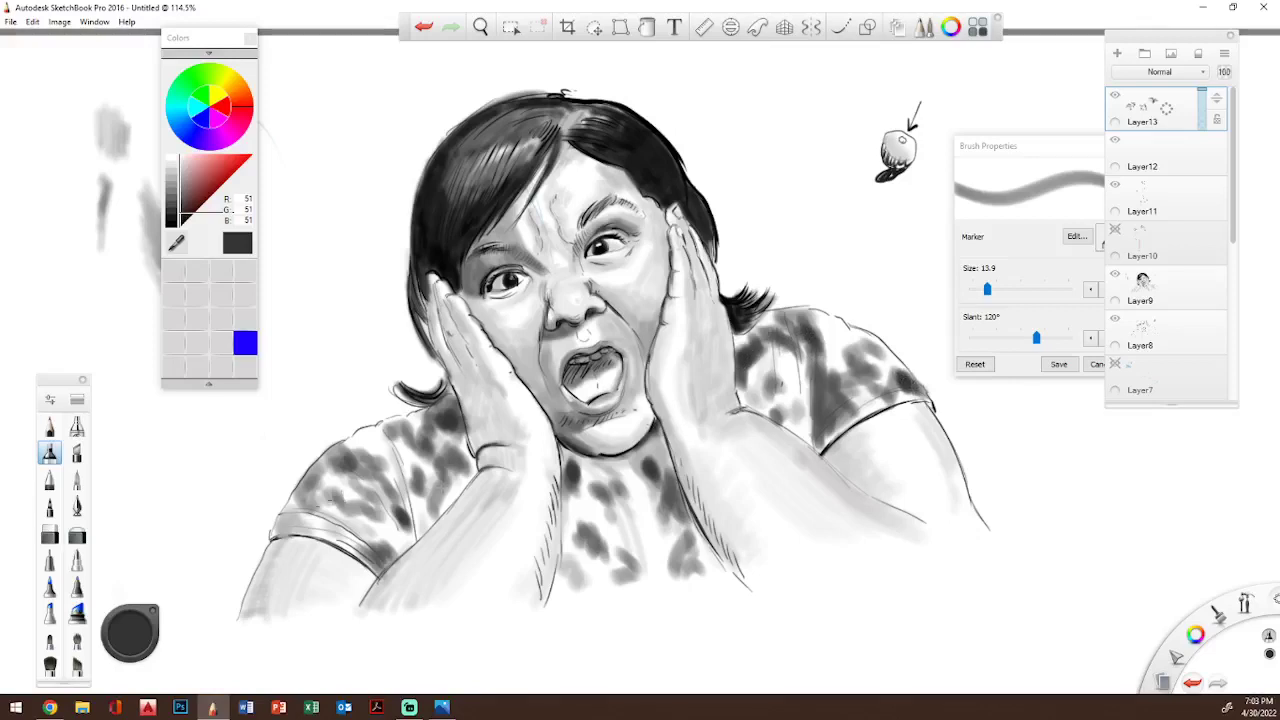
{"action": "mouse_move", "coordinate": [296, 508]}
{"action": "left_mouse_down"}
{"action": "mouse_move", "coordinate": [290, 520]}
{"action": "mouse_move", "coordinate": [302, 512]}
{"action": "left_mouse_up"}
{"action": "mouse_move", "coordinate": [612, 470]}
{"action": "left_mouse_down"}
{"action": "mouse_move", "coordinate": [606, 490]}
{"action": "mouse_move", "coordinate": [610, 476]}
{"action": "mouse_move", "coordinate": [640, 540]}
{"action": "left_mouse_up"}
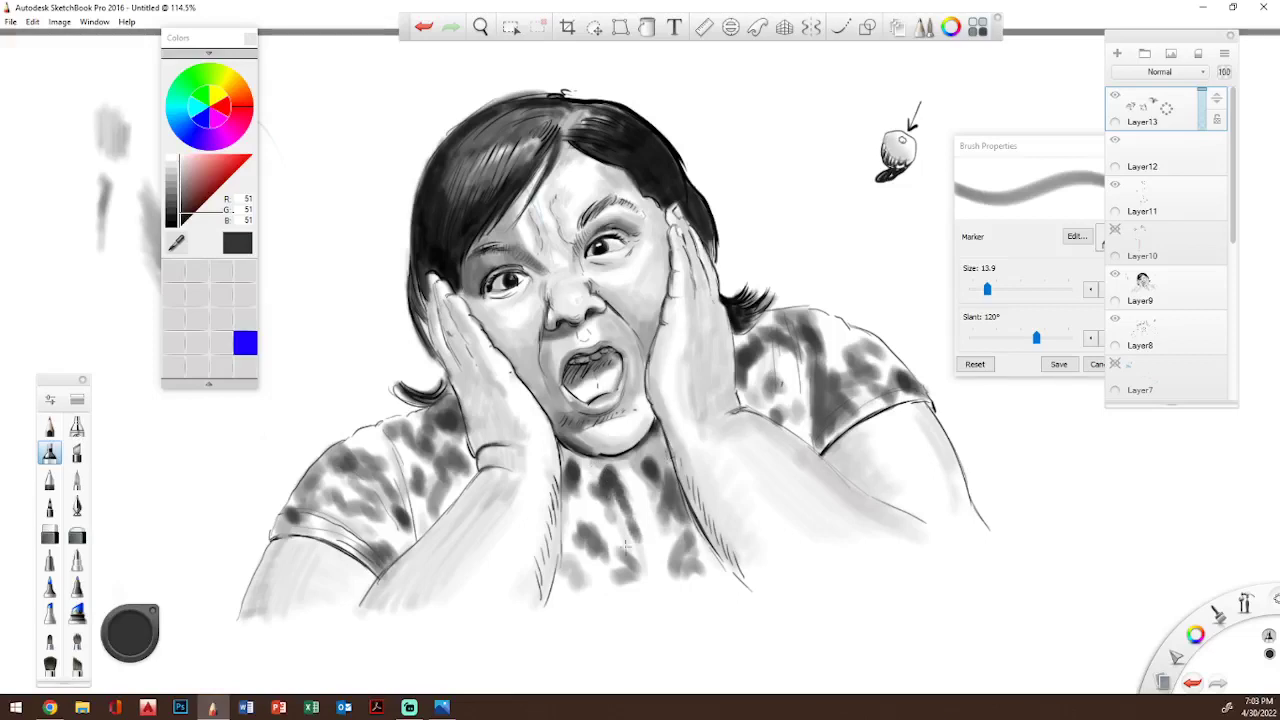
{"action": "mouse_move", "coordinate": [632, 496]}
{"action": "left_mouse_down"}
{"action": "mouse_move", "coordinate": [605, 522]}
{"action": "mouse_move", "coordinate": [578, 516]}
{"action": "mouse_move", "coordinate": [596, 530]}
{"action": "left_mouse_up"}
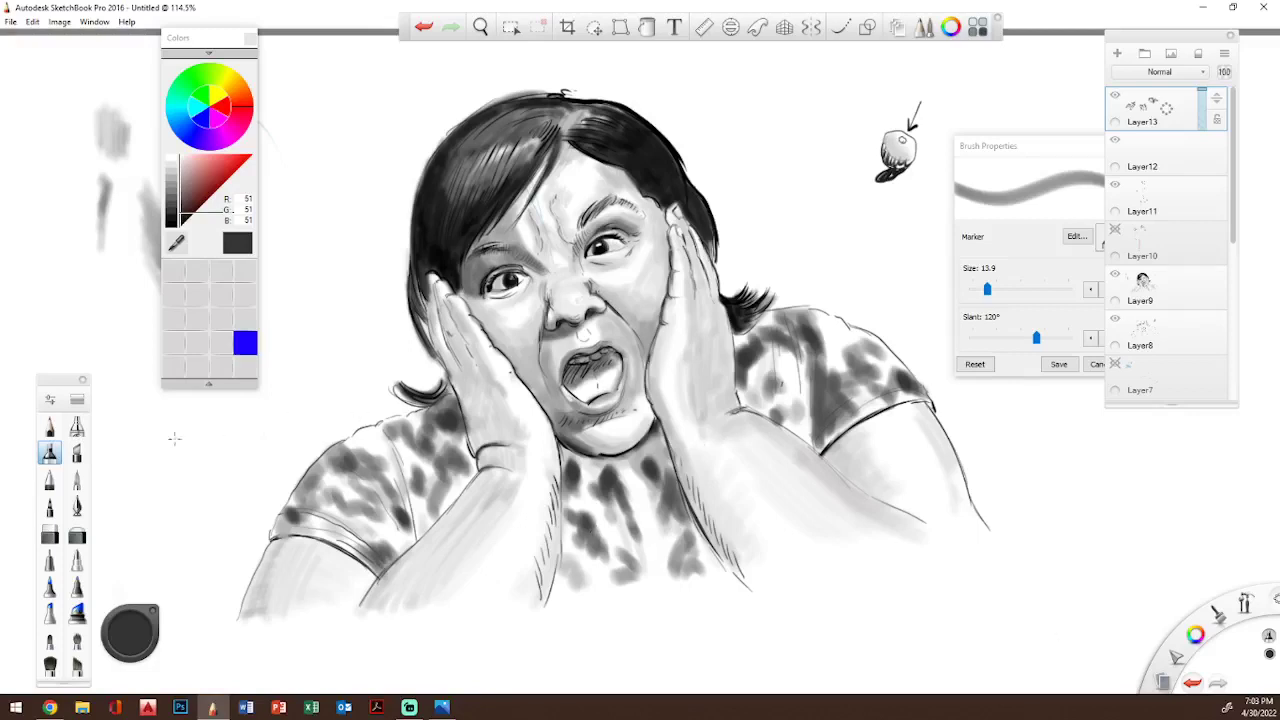
- Shade the forehead and brow area in light gray (RGB 204, 204, 204), and move Layer13 beneath Layer9
{"action": "left_click", "coordinate": [172, 168]}
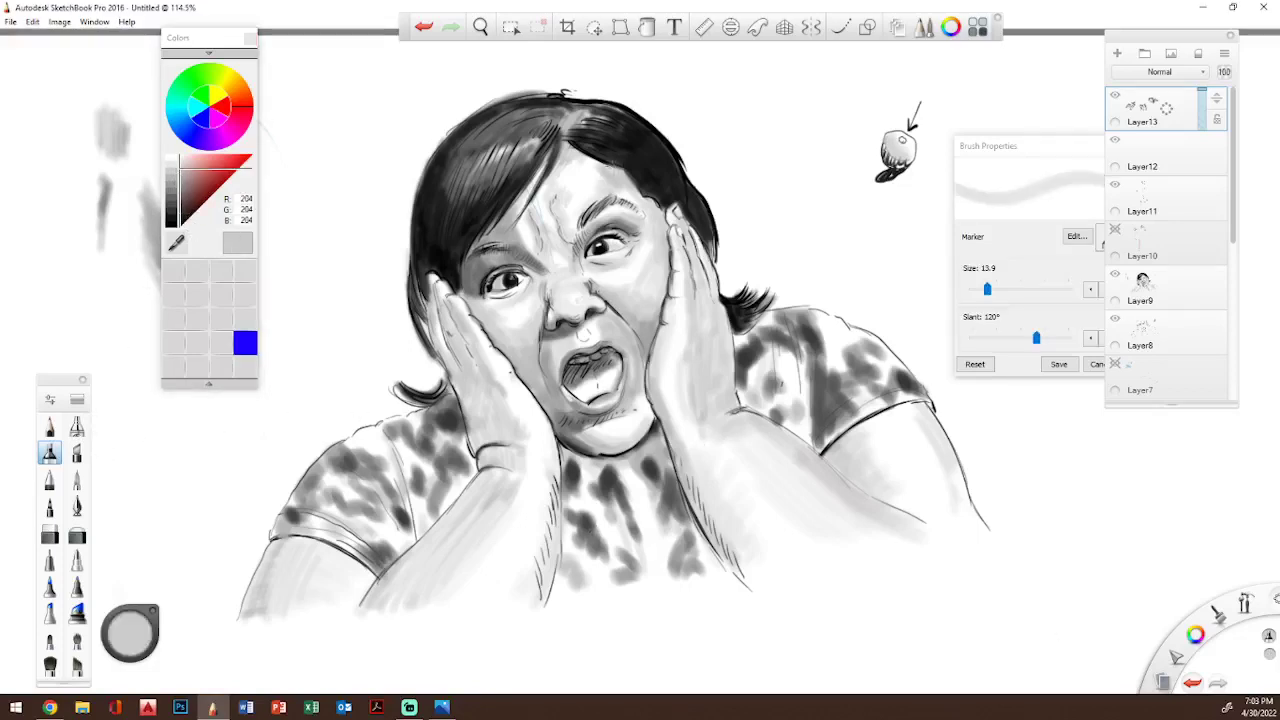
{"action": "mouse_move", "coordinate": [618, 176]}
{"action": "left_mouse_down"}
{"action": "mouse_move", "coordinate": [600, 166]}
{"action": "mouse_move", "coordinate": [640, 204]}
{"action": "left_mouse_up"}
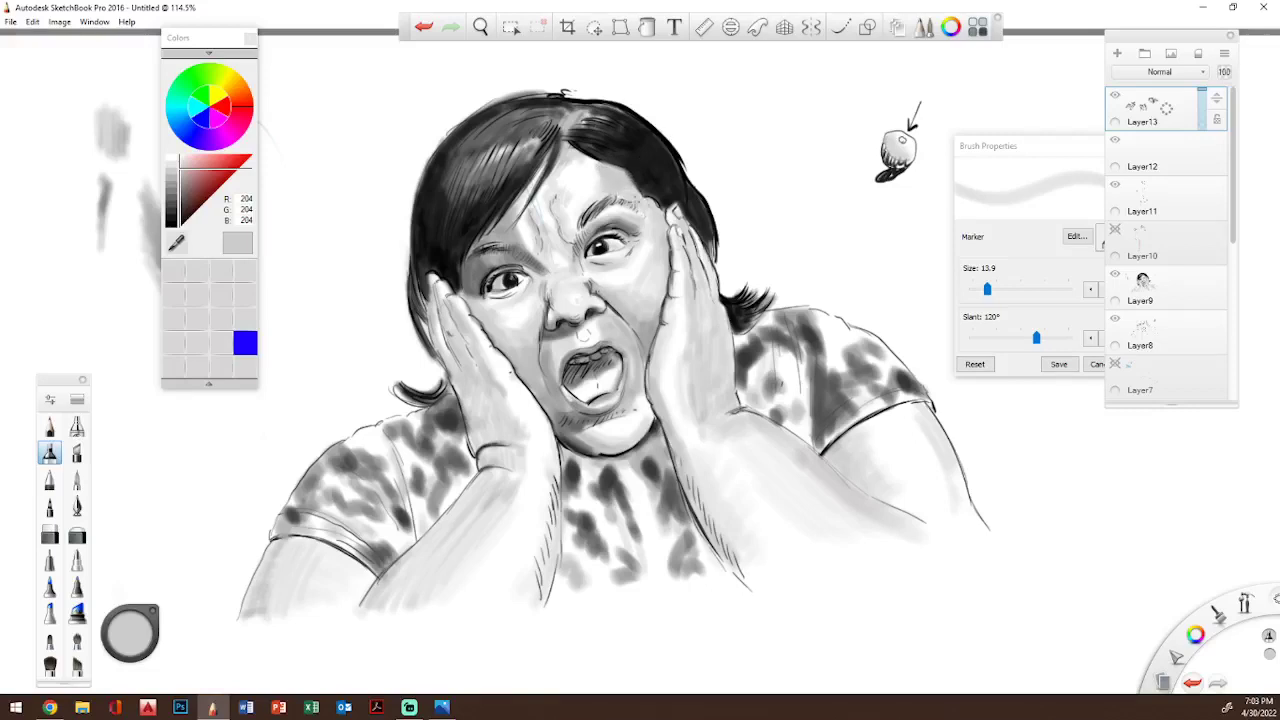
{"action": "left_click_drag", "start_coordinate": [531, 246], "coordinate": [544, 244]}
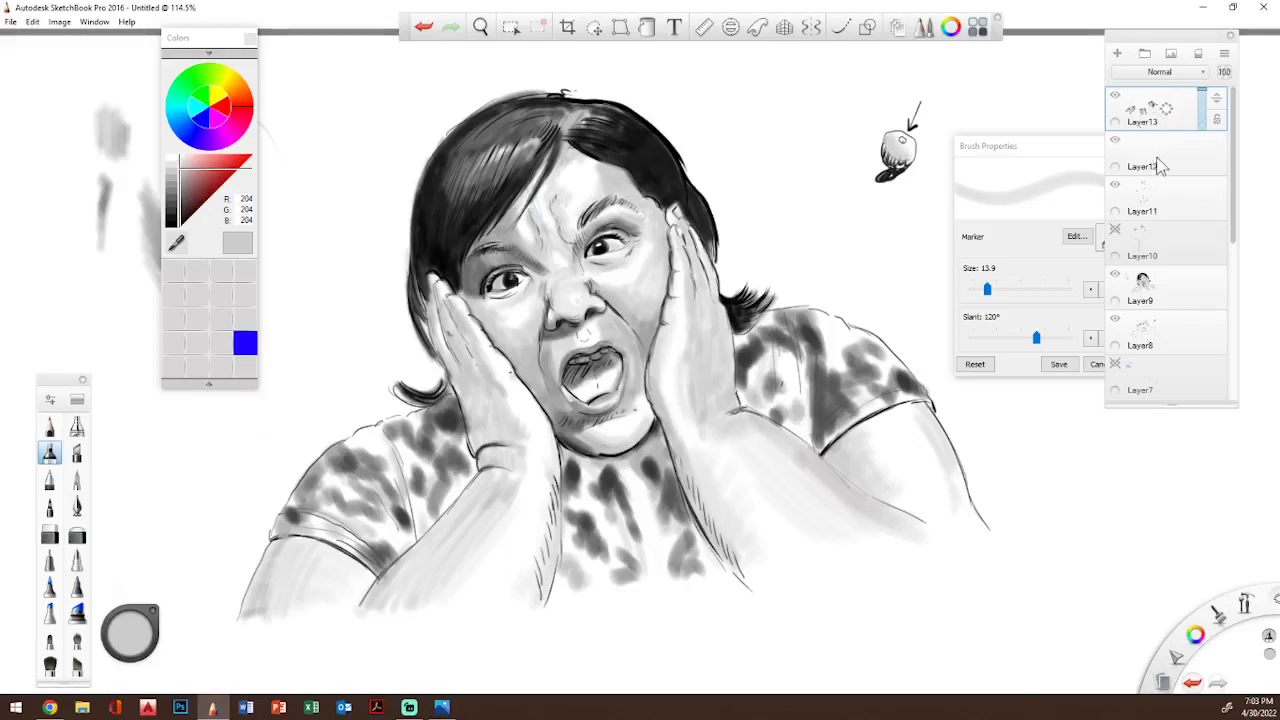
{"action": "left_click_drag", "start_coordinate": [1210, 112], "coordinate": [1214, 294]}
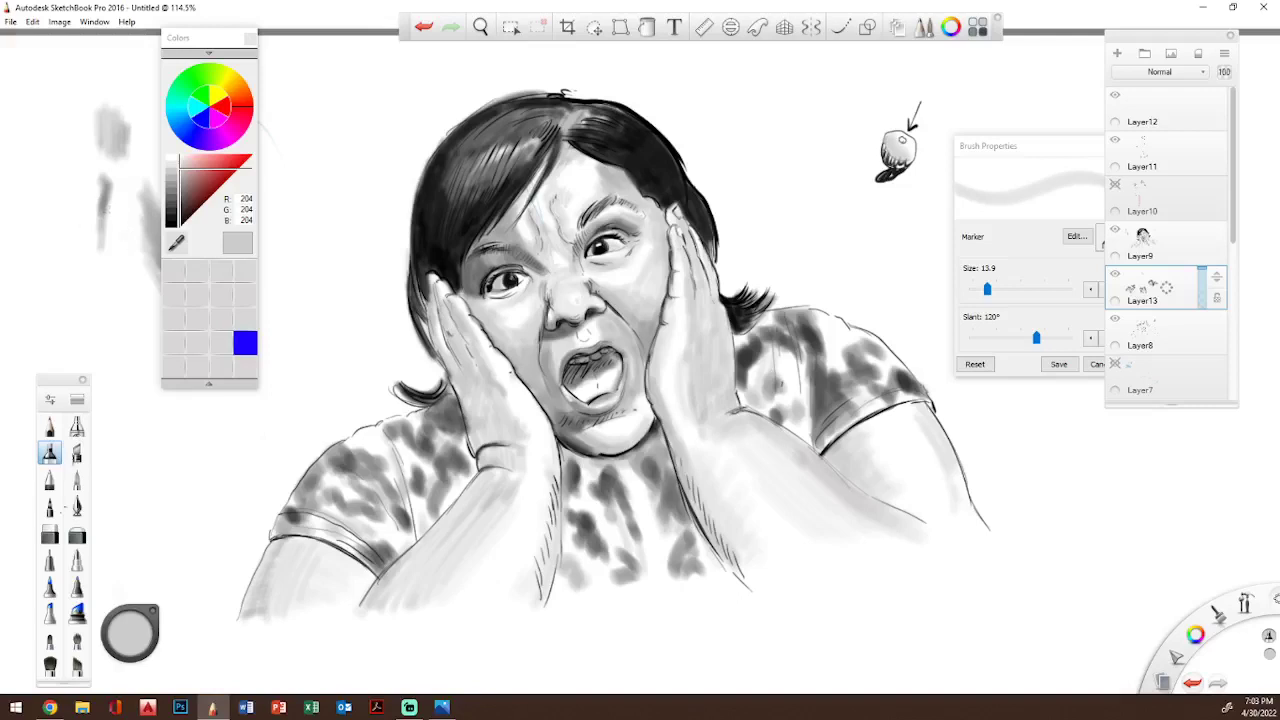
- Sign the drawing below the forearm on the viewer's right with the Inking Pen in black
{"action": "left_click", "coordinate": [77, 507]}
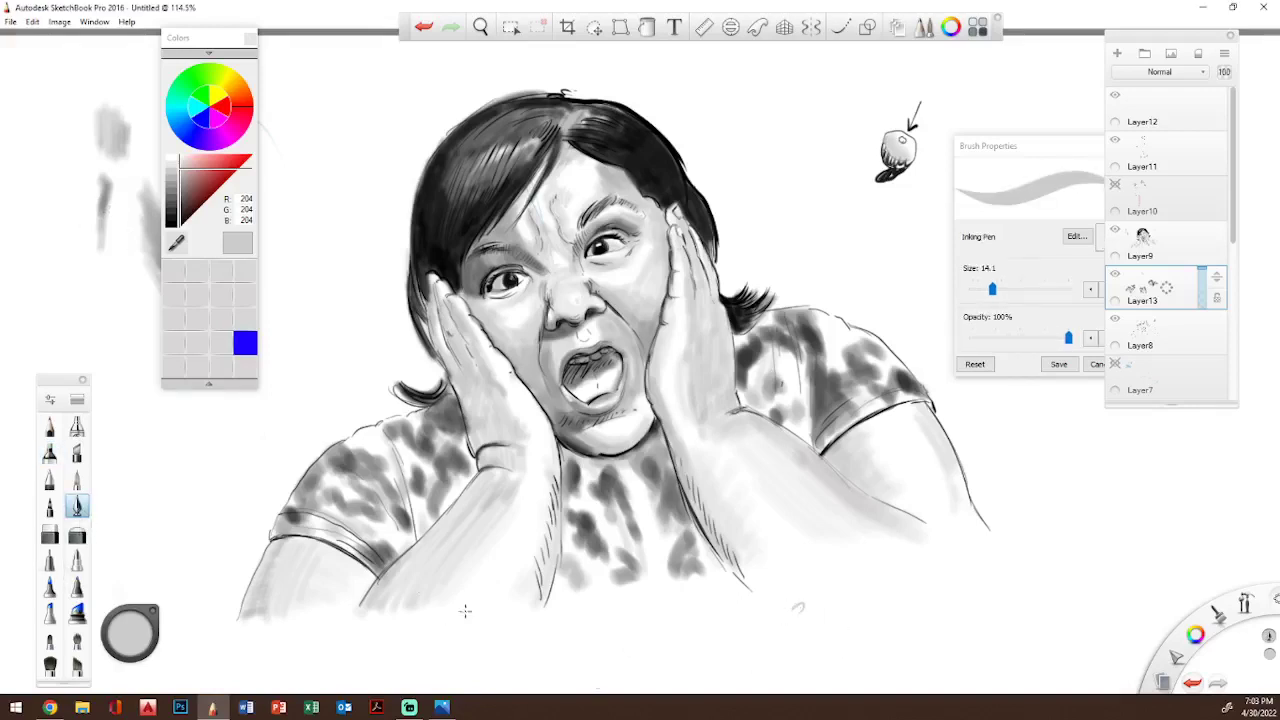
{"action": "left_click", "coordinate": [187, 228]}
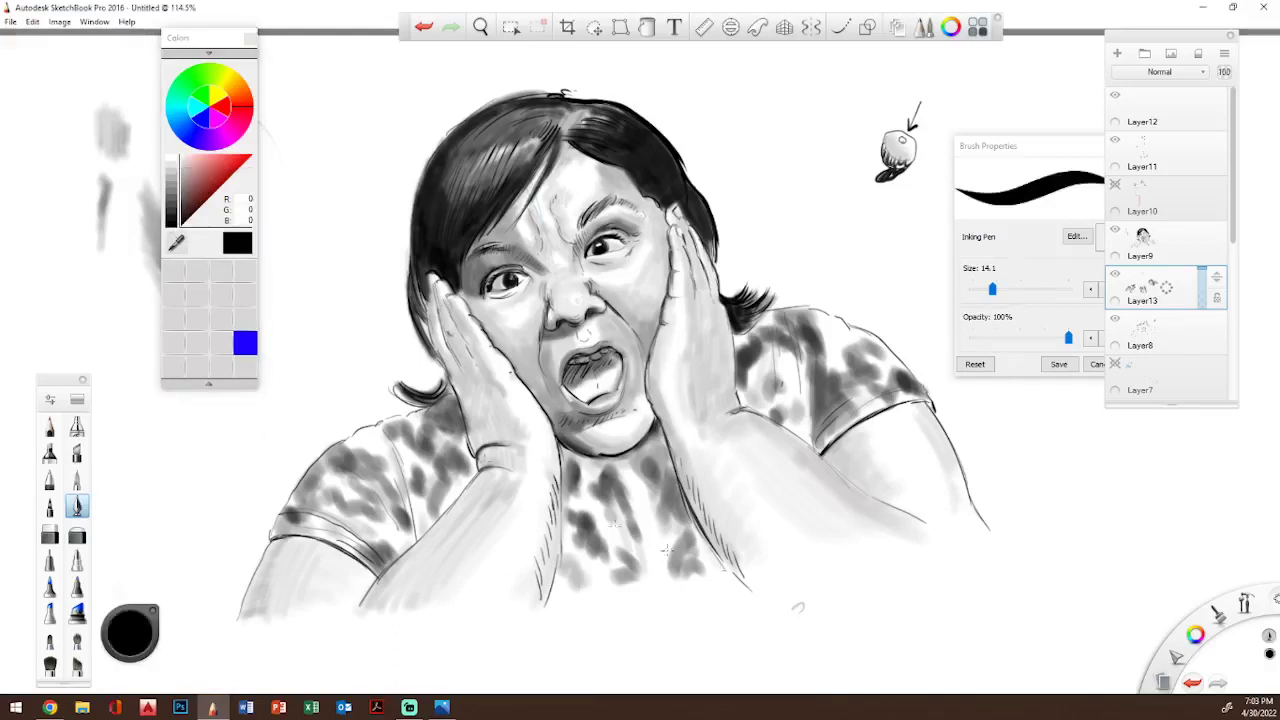
{"action": "mouse_move", "coordinate": [798, 609]}
{"action": "left_mouse_down"}
{"action": "mouse_move", "coordinate": [787, 612]}
{"action": "mouse_move", "coordinate": [864, 604]}
{"action": "mouse_move", "coordinate": [862, 634]}
{"action": "mouse_move", "coordinate": [868, 612]}
{"action": "mouse_move", "coordinate": [885, 617]}
{"action": "left_mouse_up"}
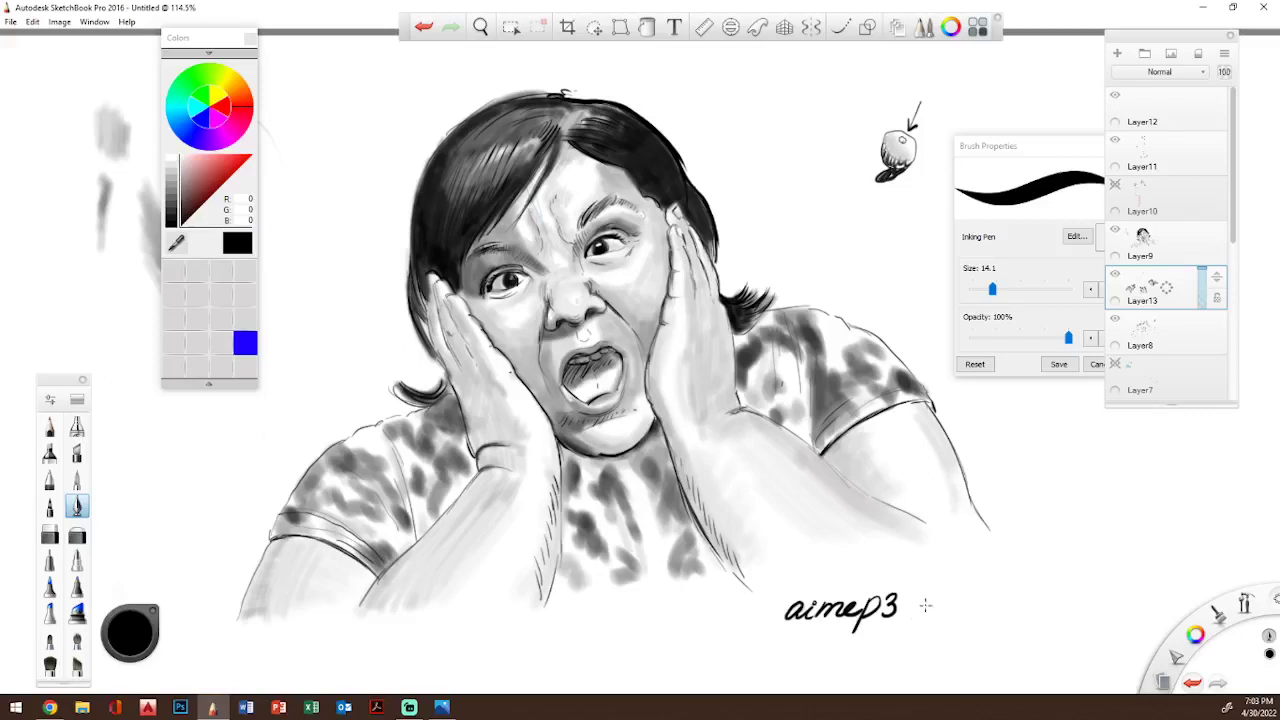
- Add a handwritten name and year after the signature, and ink thin fold lines on both shoulders of the shirt
{"action": "left_click_drag", "start_coordinate": [914, 607], "coordinate": [1066, 600]}
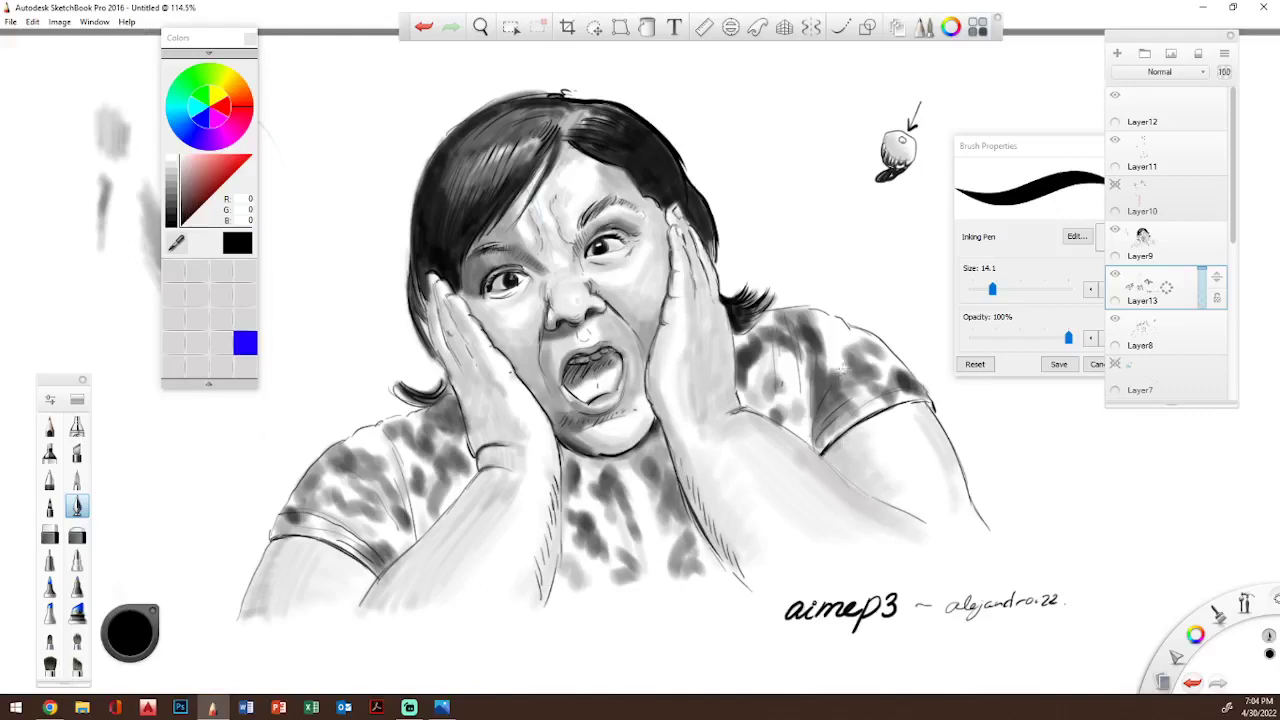
{"action": "mouse_move", "coordinate": [840, 368]}
{"action": "left_mouse_down"}
{"action": "mouse_move", "coordinate": [864, 347]}
{"action": "mouse_move", "coordinate": [827, 350]}
{"action": "mouse_move", "coordinate": [822, 372]}
{"action": "left_mouse_up"}
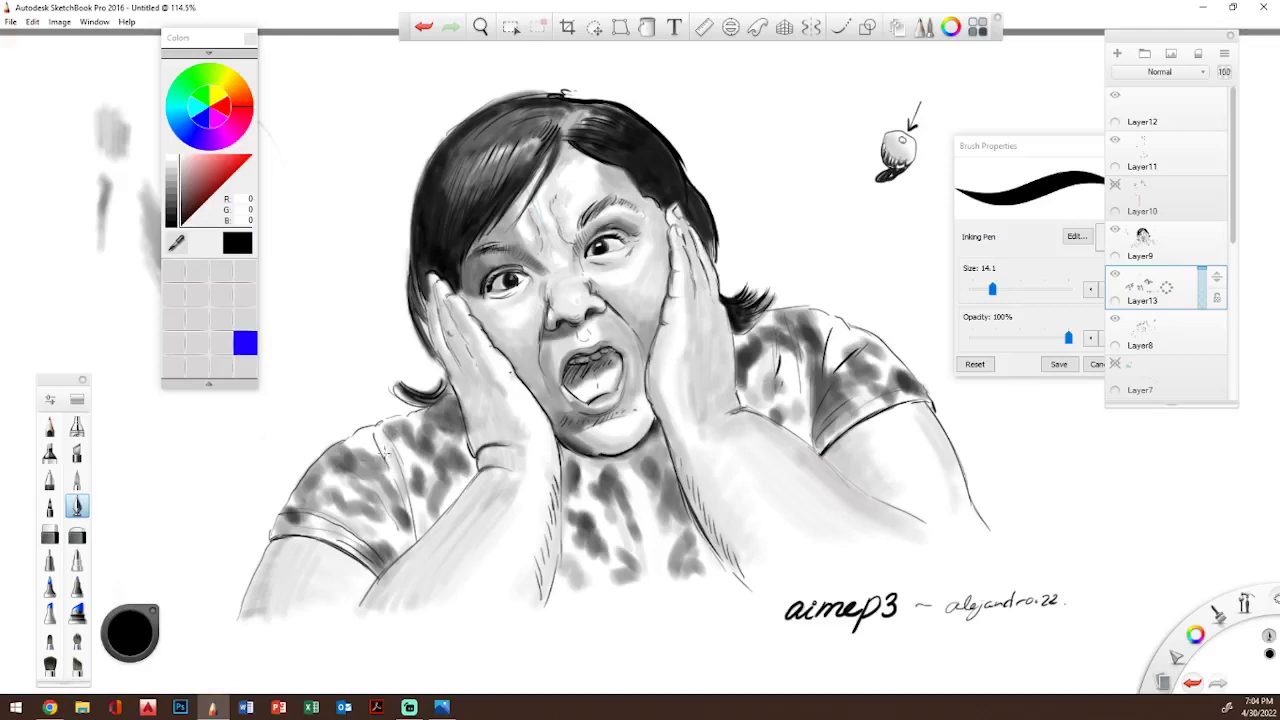
{"action": "left_click_drag", "start_coordinate": [386, 452], "coordinate": [400, 506]}
- Draw four slim teardrop-shaped accent marks radiating around the head, two on each side, with the black Inking Pen
{"action": "key", "text": "space"}
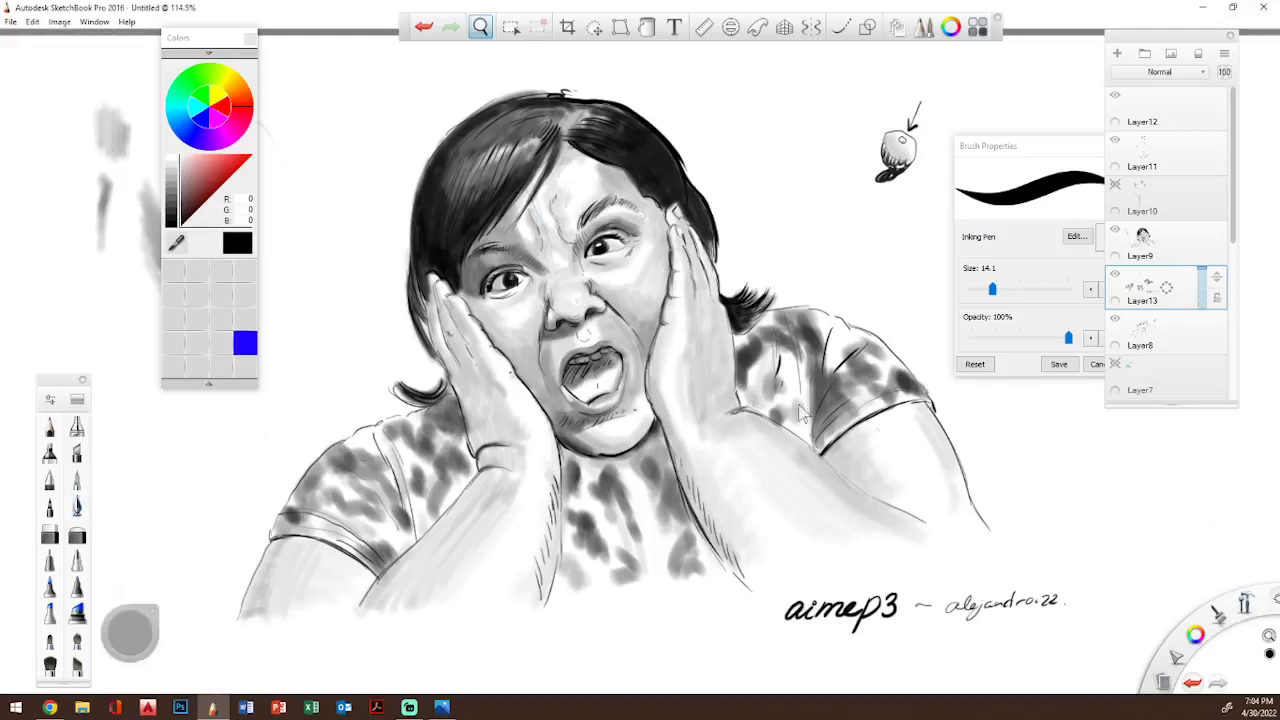
{"action": "left_click_drag", "start_coordinate": [723, 367], "coordinate": [674, 362]}
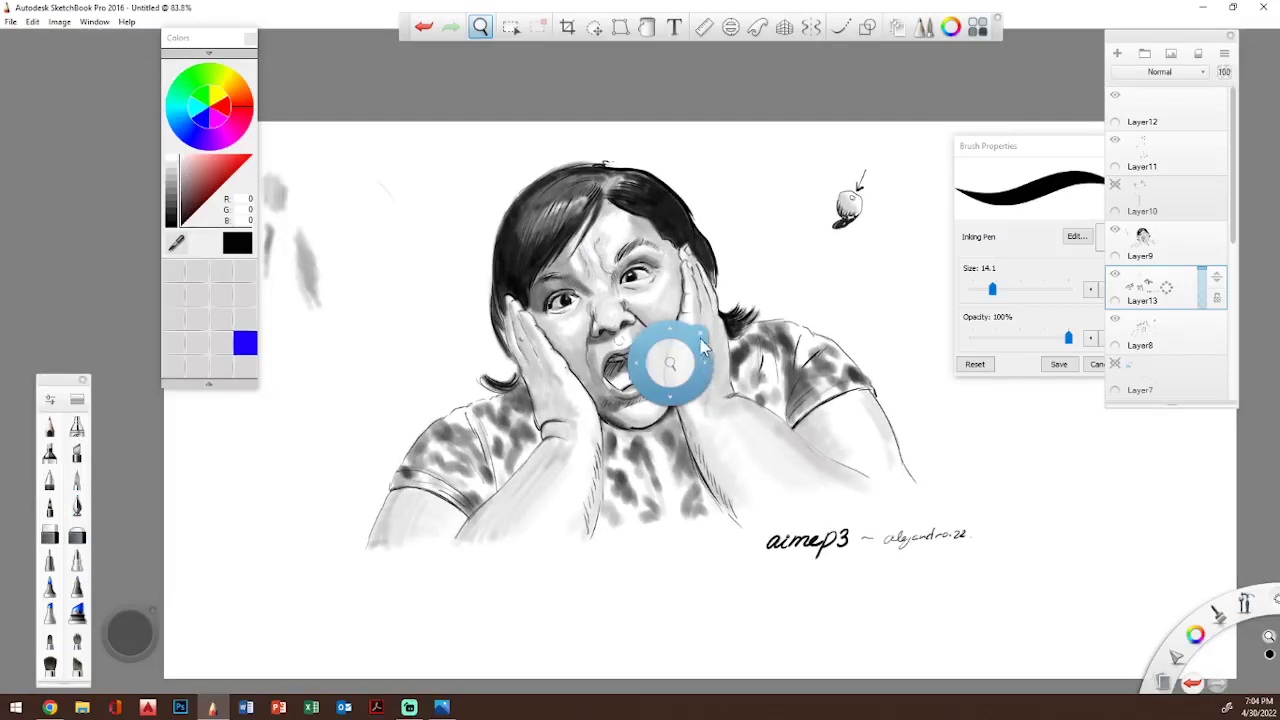
{"action": "left_click_drag", "start_coordinate": [772, 161], "coordinate": [741, 199]}
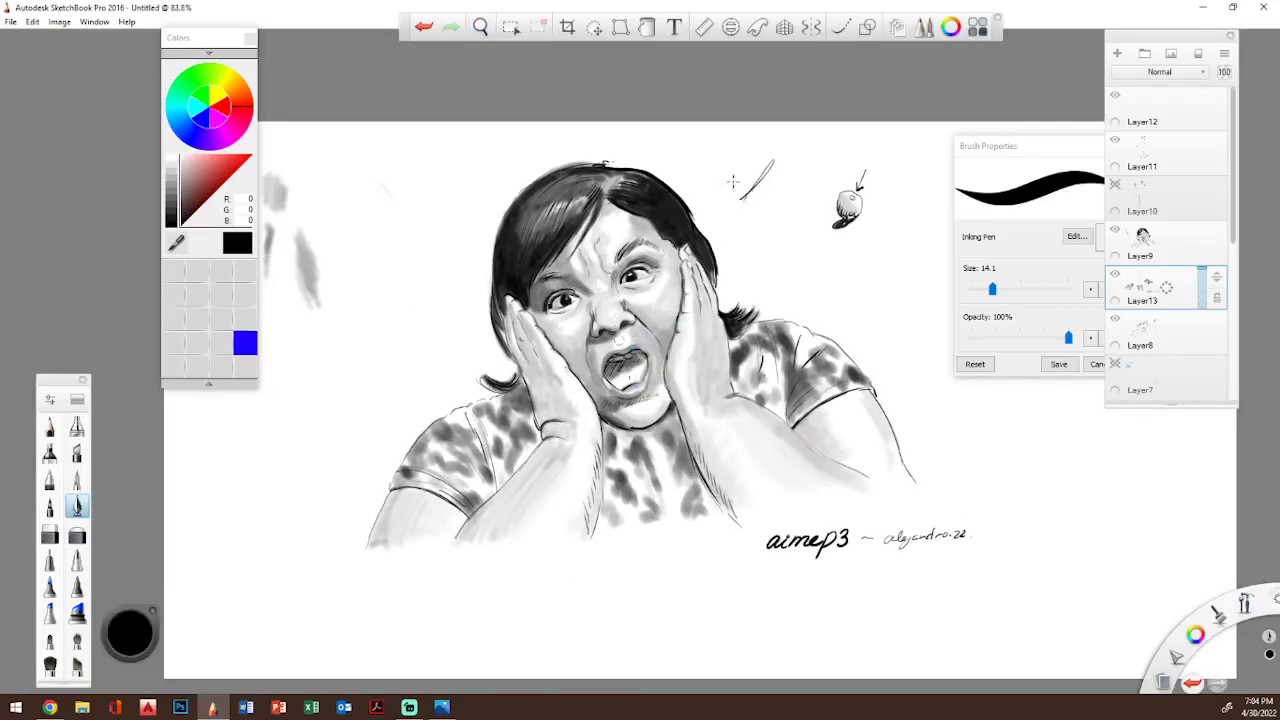
{"action": "left_click_drag", "start_coordinate": [704, 157], "coordinate": [709, 134]}
{"action": "left_click_drag", "start_coordinate": [465, 187], "coordinate": [462, 184]}
{"action": "left_click_drag", "start_coordinate": [410, 247], "coordinate": [460, 244]}
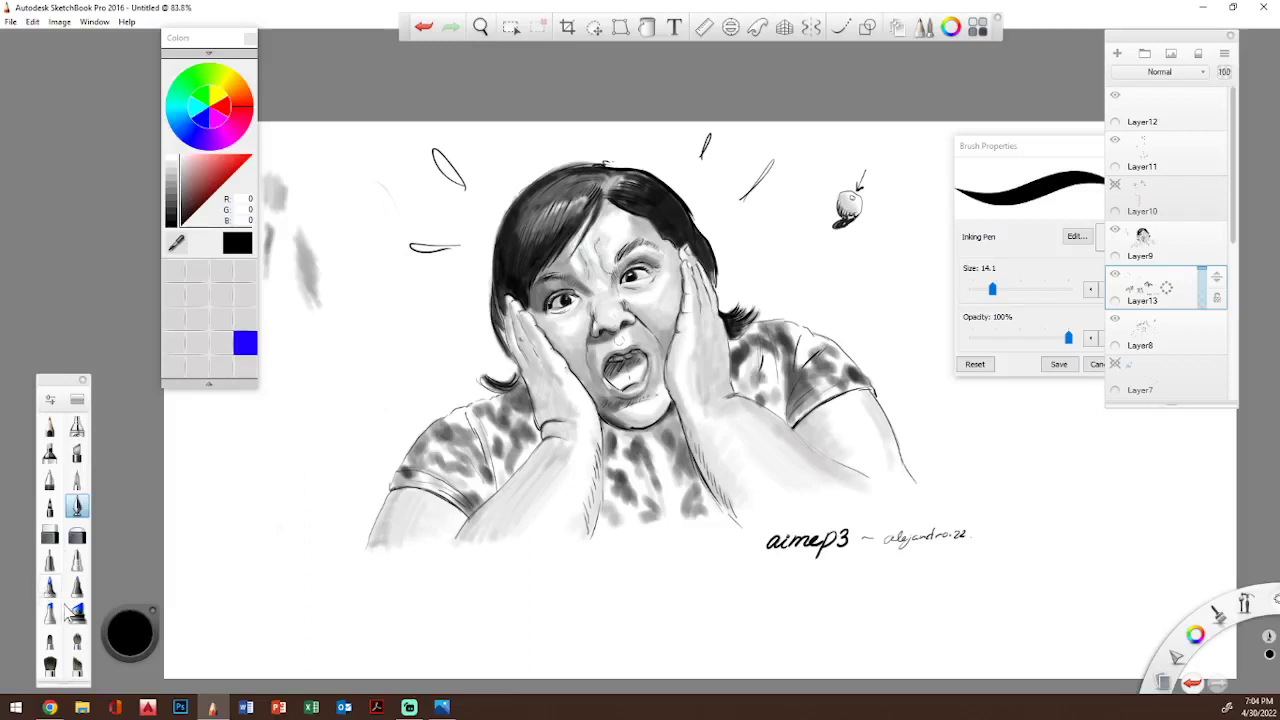
- Erase the small shaded ball sketch and its arrow beside the head from Layer8, using the Hard Eraser at size 26.6
{"action": "left_click", "coordinate": [49, 536]}
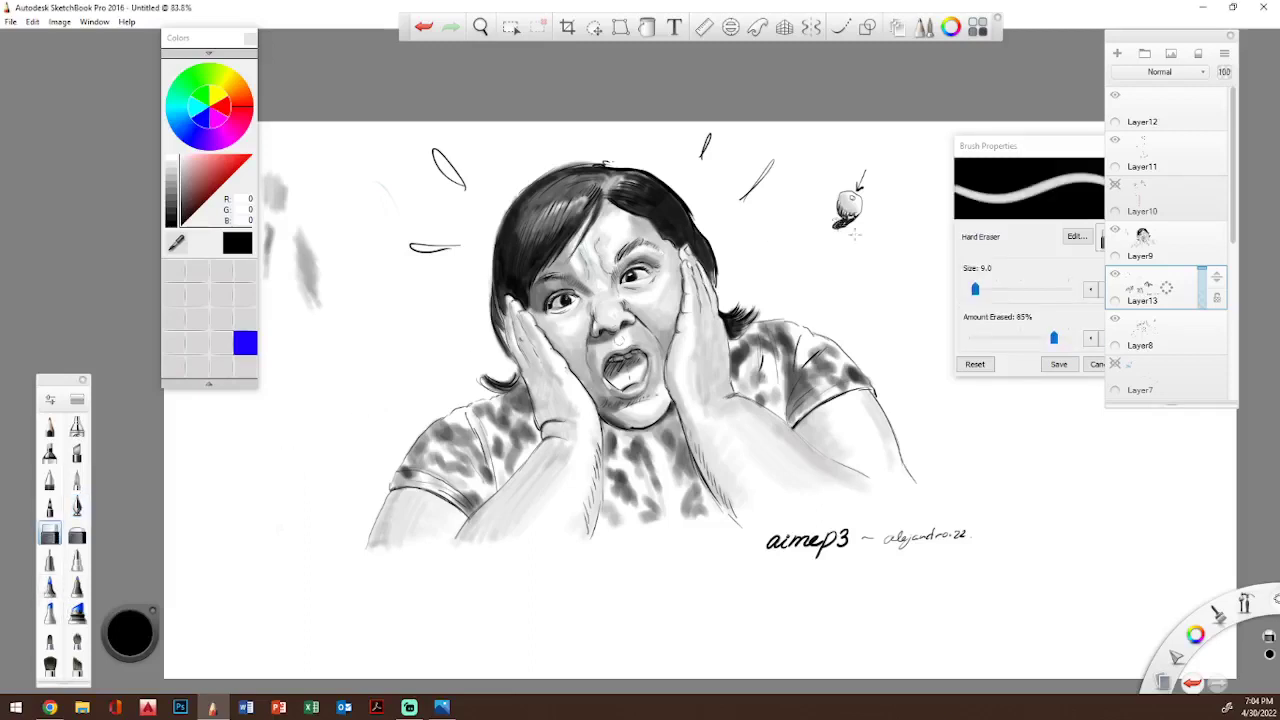
{"action": "left_click", "coordinate": [1115, 275]}
{"action": "left_click", "coordinate": [1115, 275]}
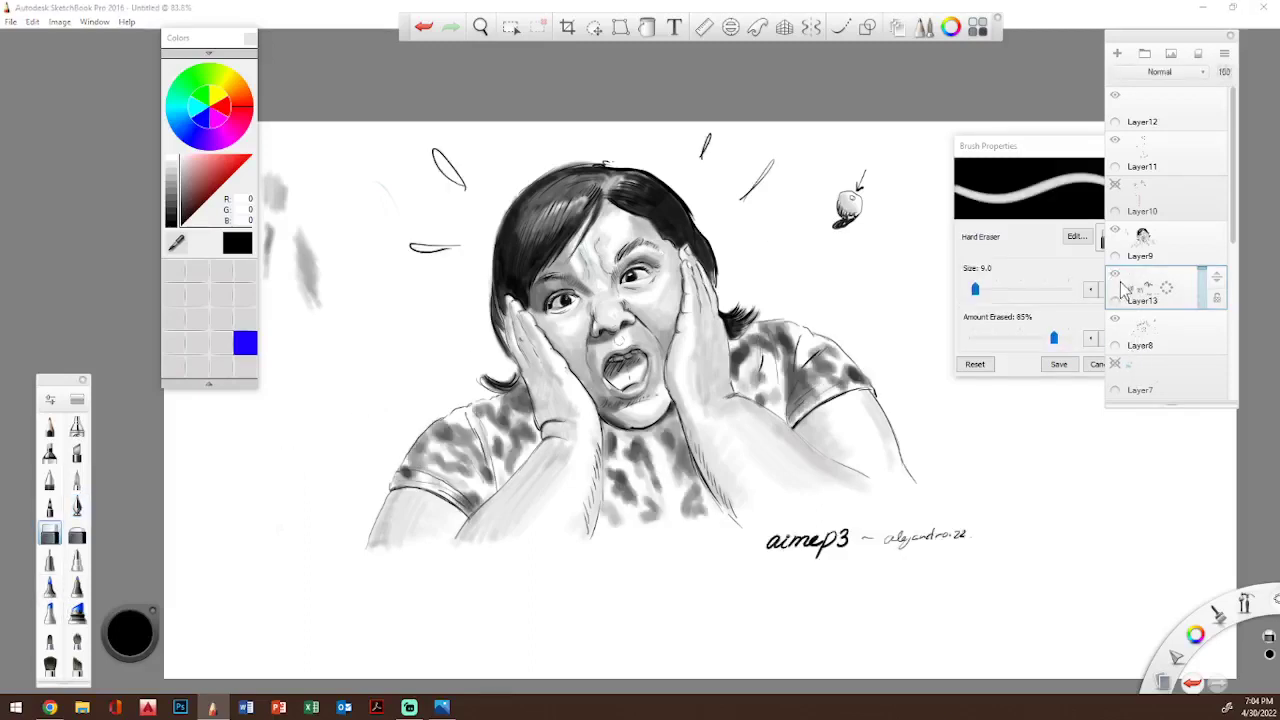
{"action": "left_click", "coordinate": [1115, 230]}
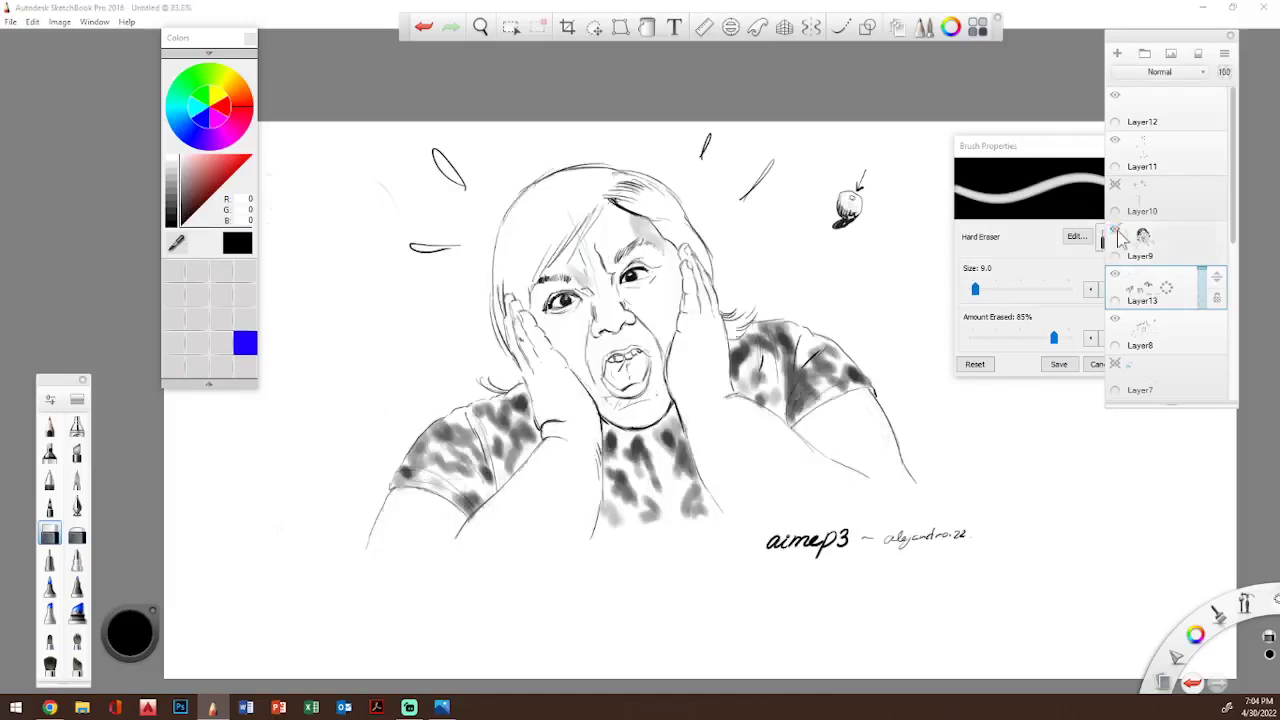
{"action": "left_click", "coordinate": [1115, 230]}
{"action": "left_click", "coordinate": [1115, 230]}
{"action": "left_click", "coordinate": [1115, 230]}
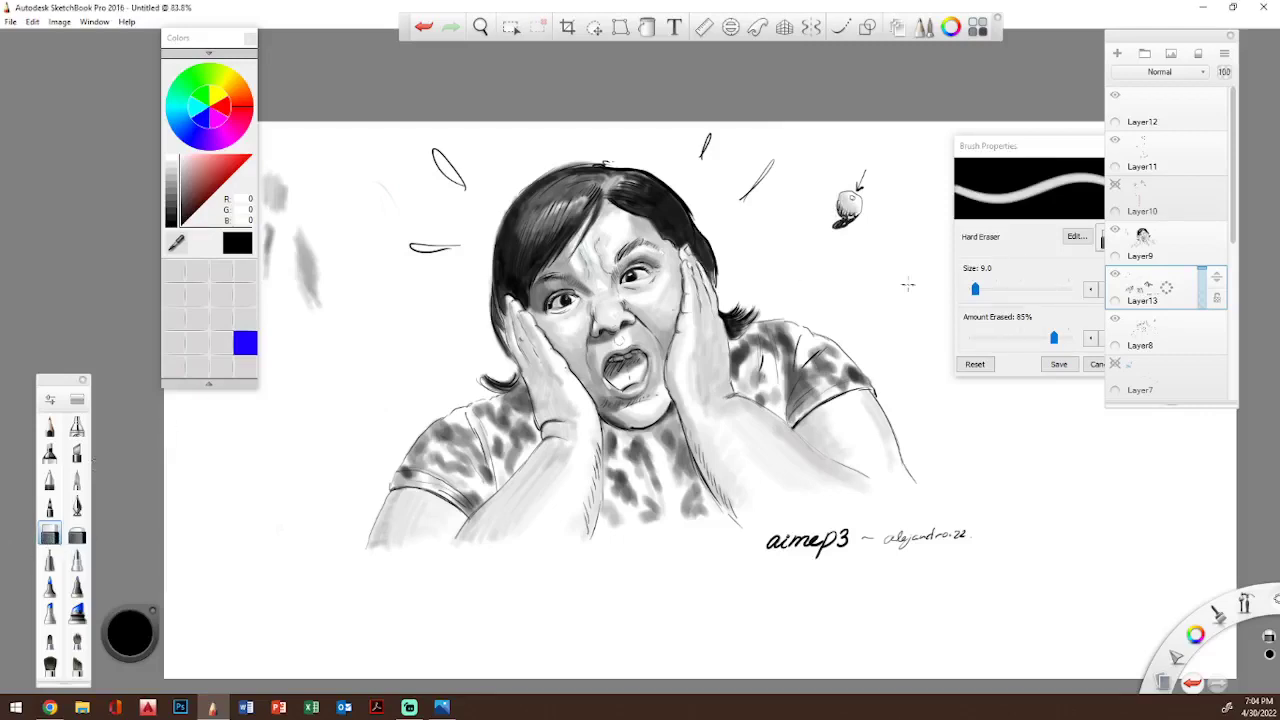
{"action": "left_click_drag", "start_coordinate": [975, 289], "coordinate": [981, 289]}
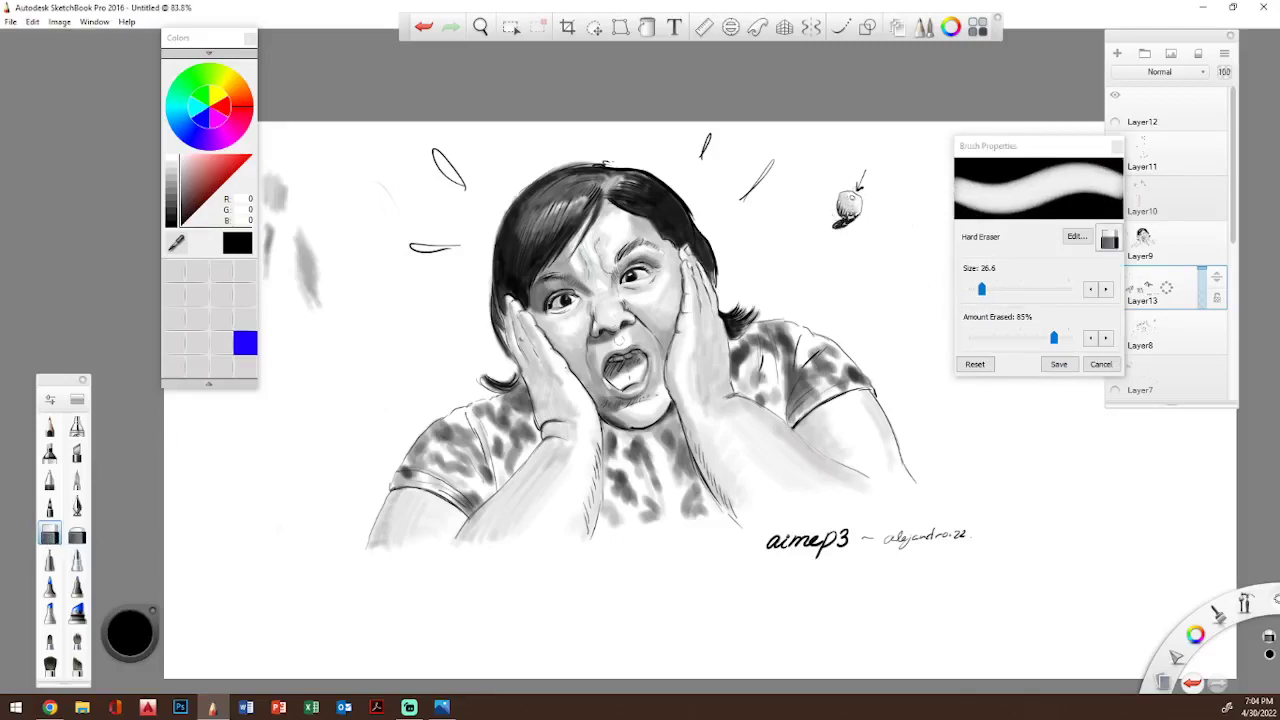
{"action": "left_click", "coordinate": [1160, 252]}
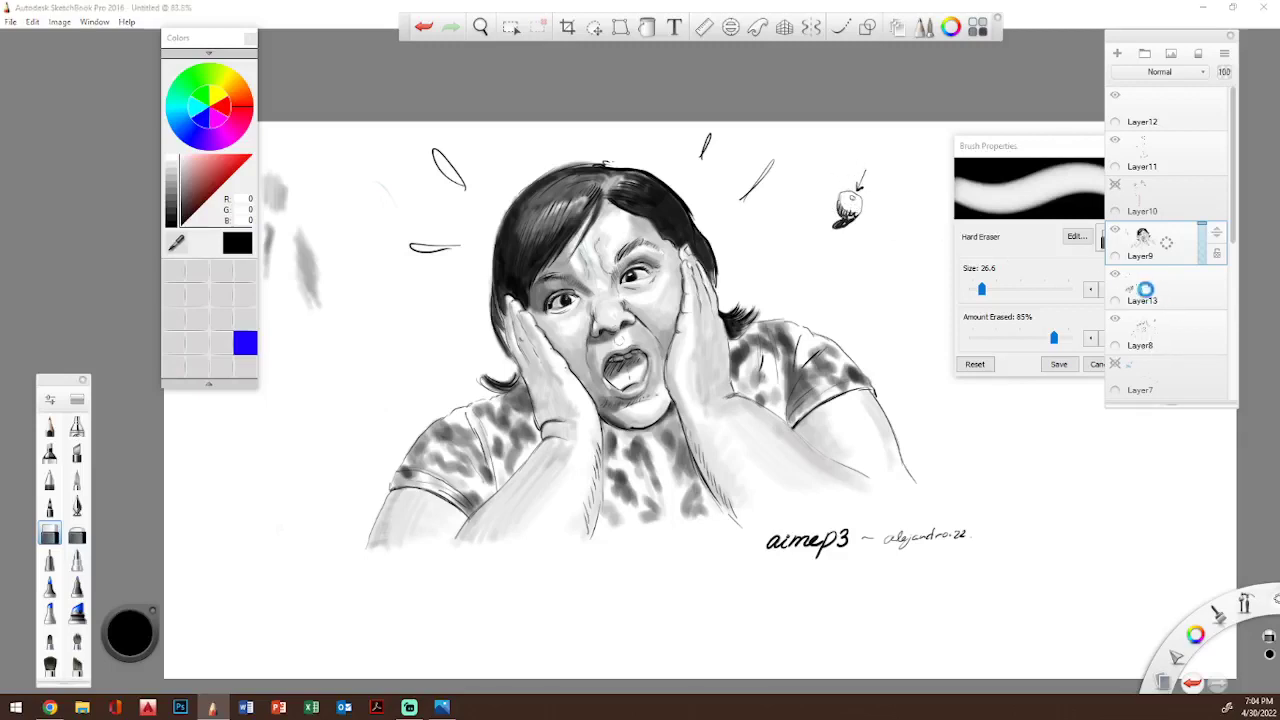
{"action": "left_click", "coordinate": [1145, 290]}
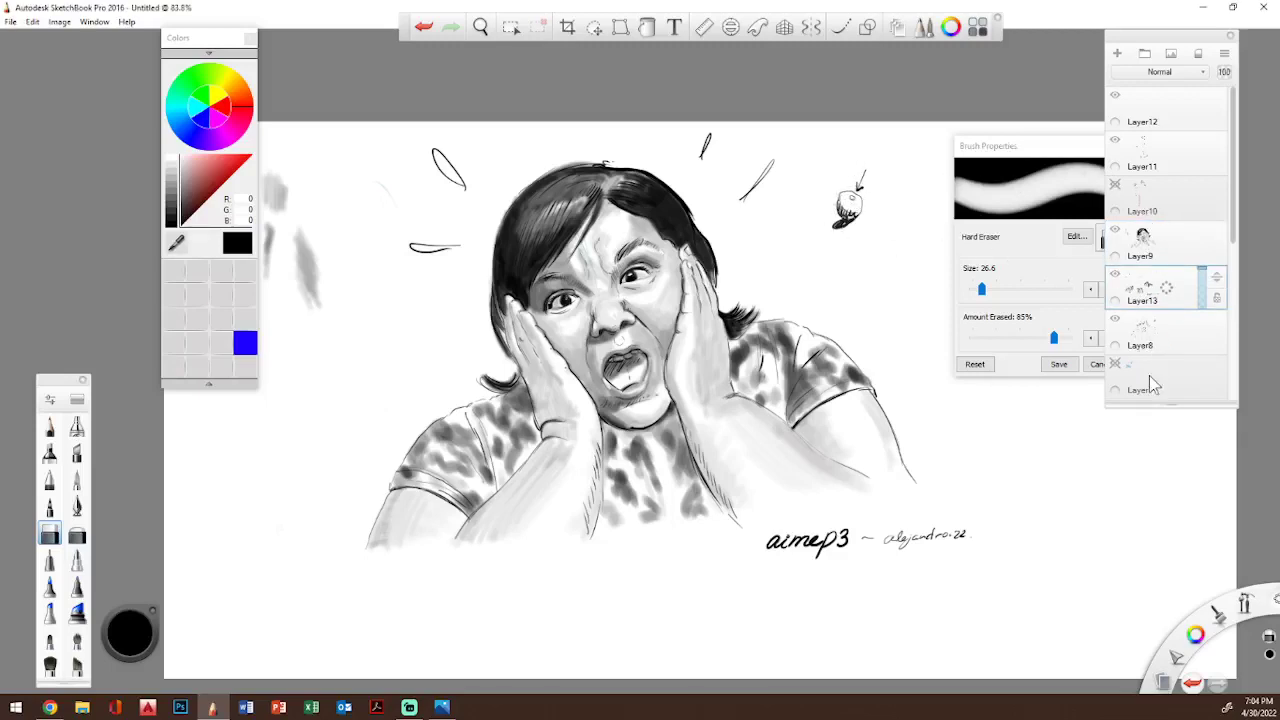
{"action": "left_click", "coordinate": [1174, 343]}
{"action": "left_click_drag", "start_coordinate": [848, 228], "coordinate": [855, 165]}
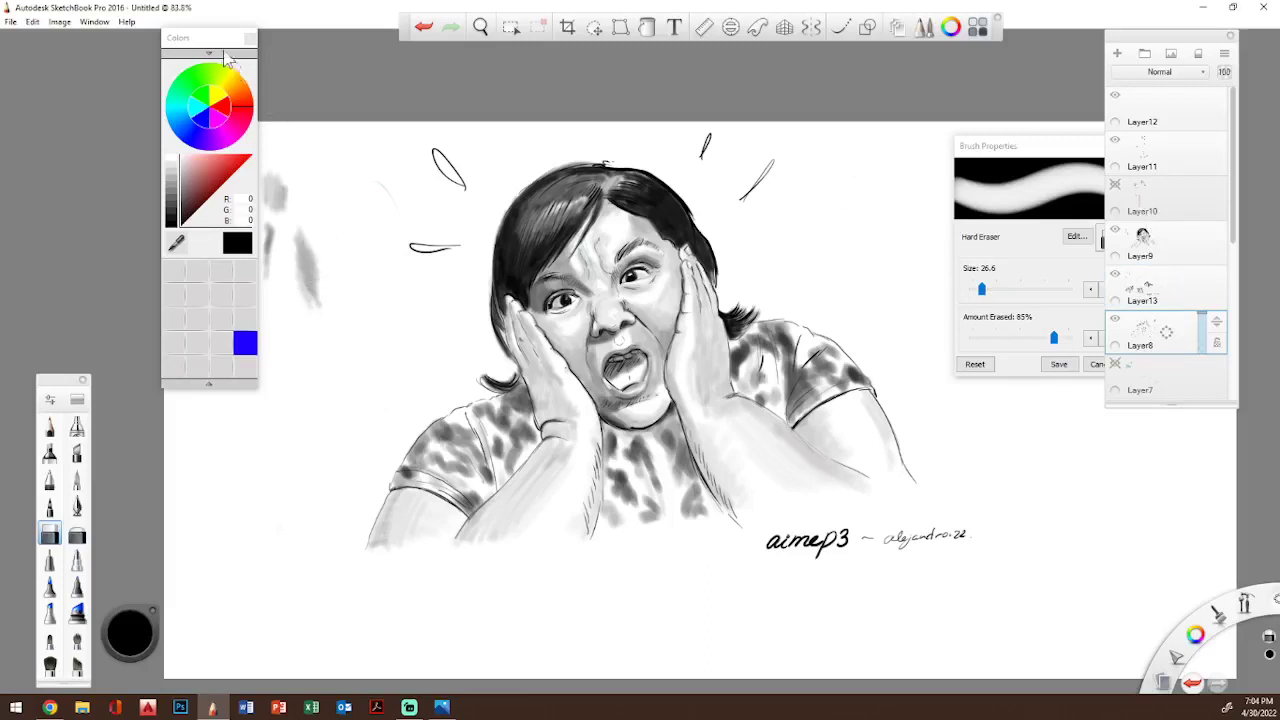
- Move the Colors palette off the canvas and erase the gray test swatches beside the portrait from Layer9
{"action": "left_click_drag", "start_coordinate": [226, 57], "coordinate": [94, 77]}
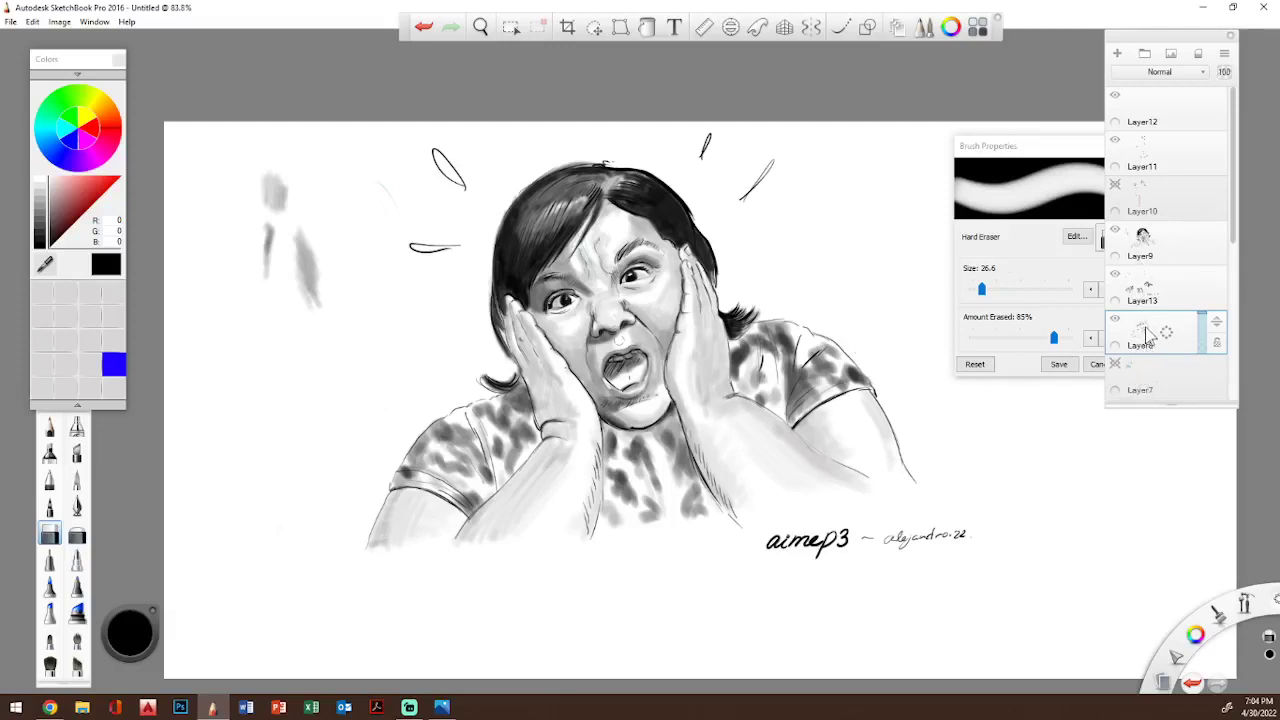
{"action": "left_click", "coordinate": [1155, 376]}
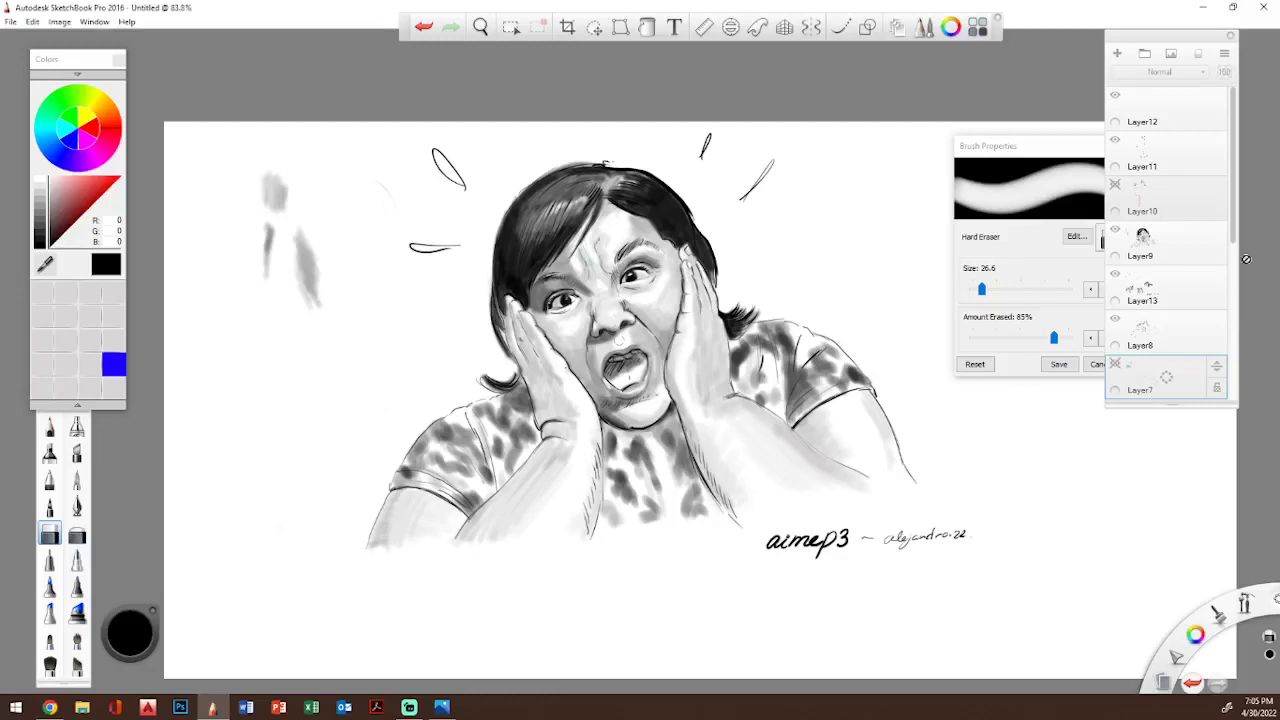
{"action": "left_click_drag", "start_coordinate": [1234, 244], "coordinate": [1234, 248]}
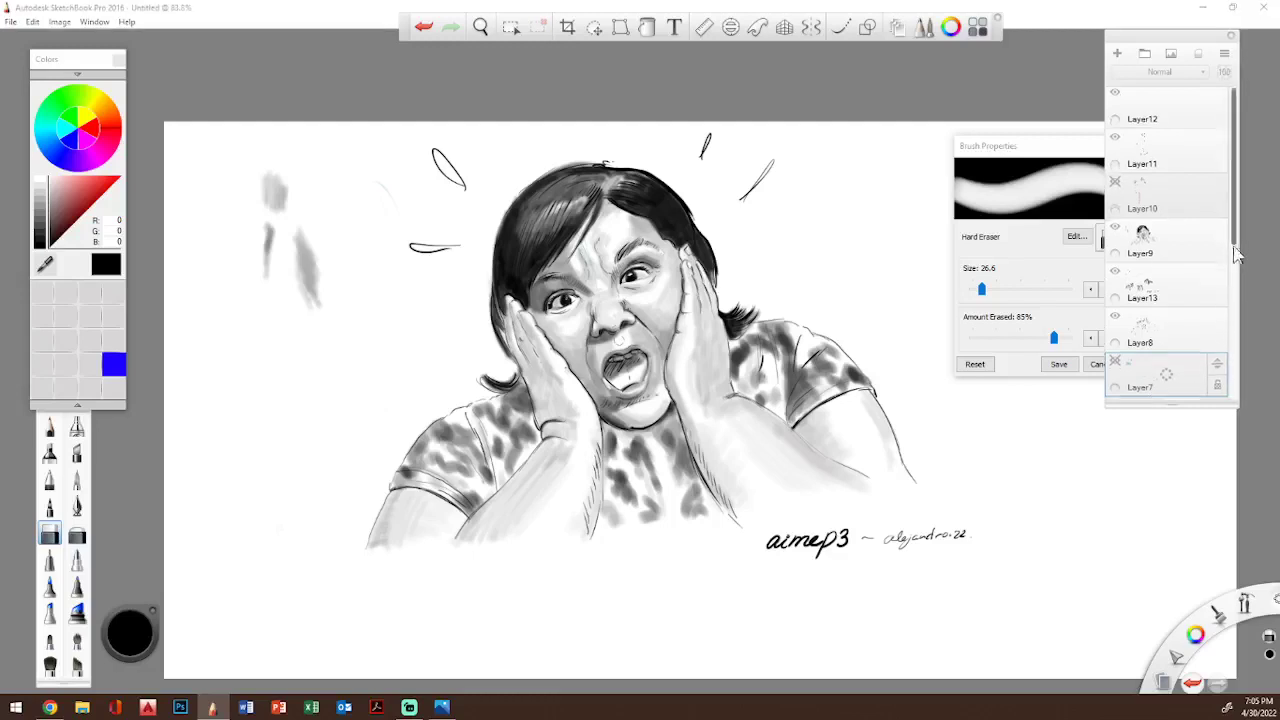
{"action": "scroll", "coordinate": [1237, 255], "scroll_direction": "down", "scroll_amount": 2}
{"action": "scroll", "coordinate": [1237, 255], "scroll_direction": "up", "scroll_amount": 3}
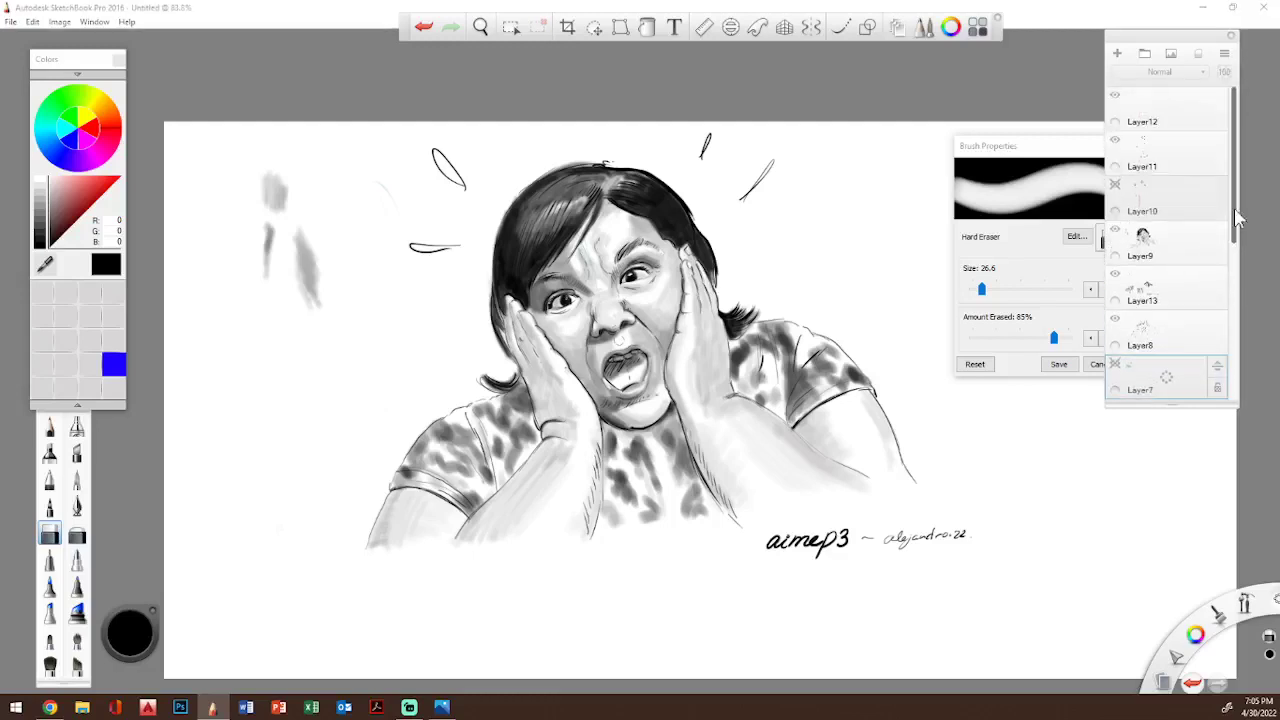
{"action": "left_click", "coordinate": [1116, 231]}
{"action": "left_click", "coordinate": [1116, 231]}
{"action": "left_click", "coordinate": [1116, 231]}
{"action": "left_click", "coordinate": [1116, 231]}
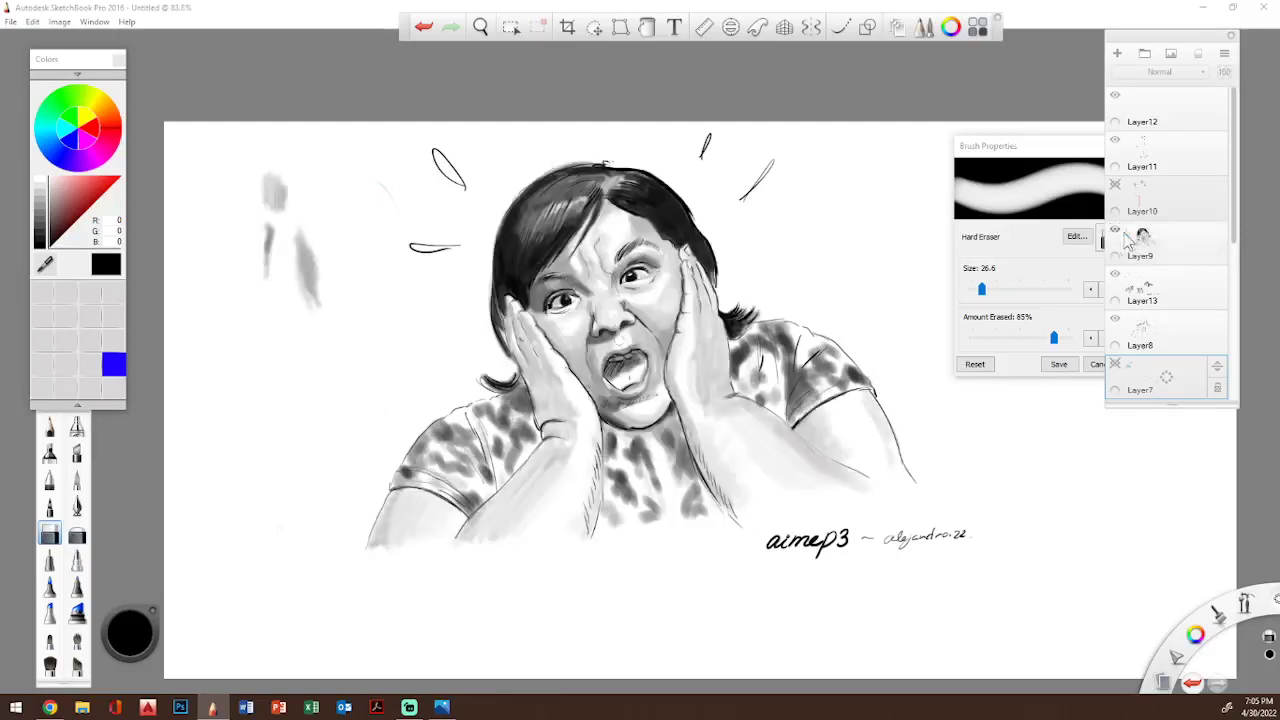
{"action": "left_click", "coordinate": [1166, 245]}
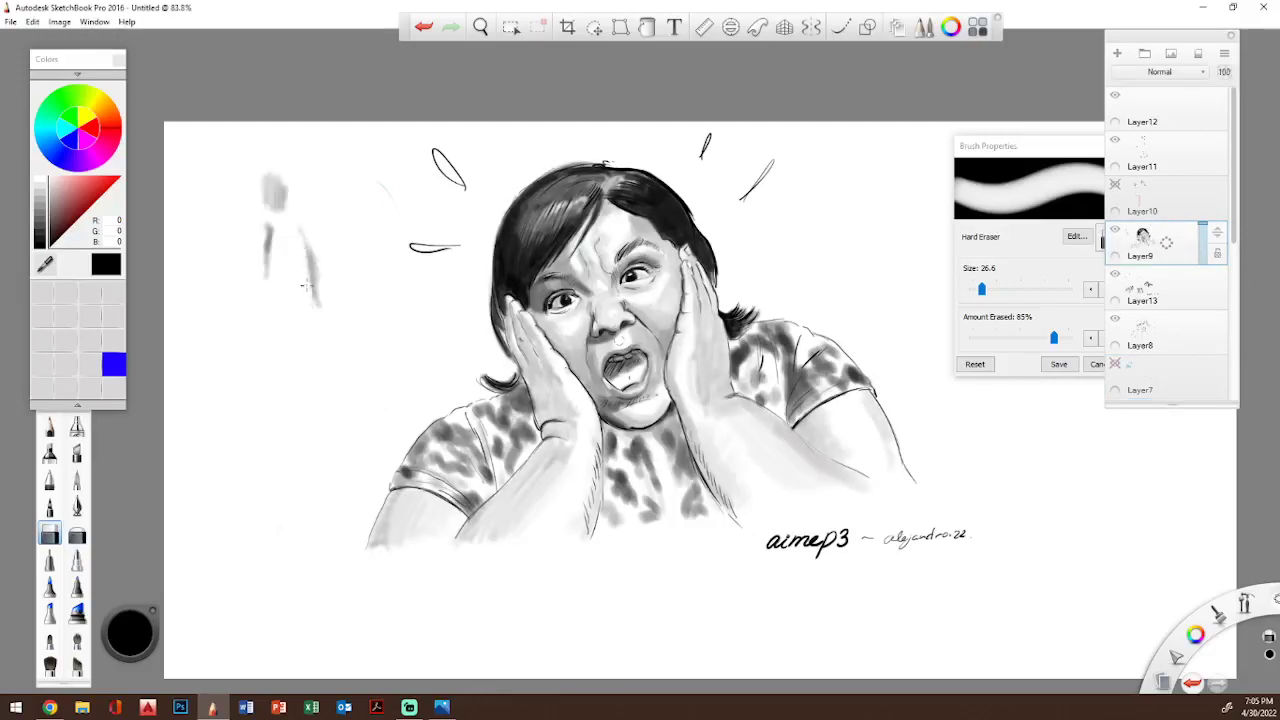
{"action": "mouse_move", "coordinate": [305, 286]}
{"action": "left_mouse_down"}
{"action": "mouse_move", "coordinate": [301, 233]}
{"action": "mouse_move", "coordinate": [283, 274]}
{"action": "mouse_move", "coordinate": [280, 188]}
{"action": "mouse_move", "coordinate": [277, 251]}
{"action": "left_mouse_up"}
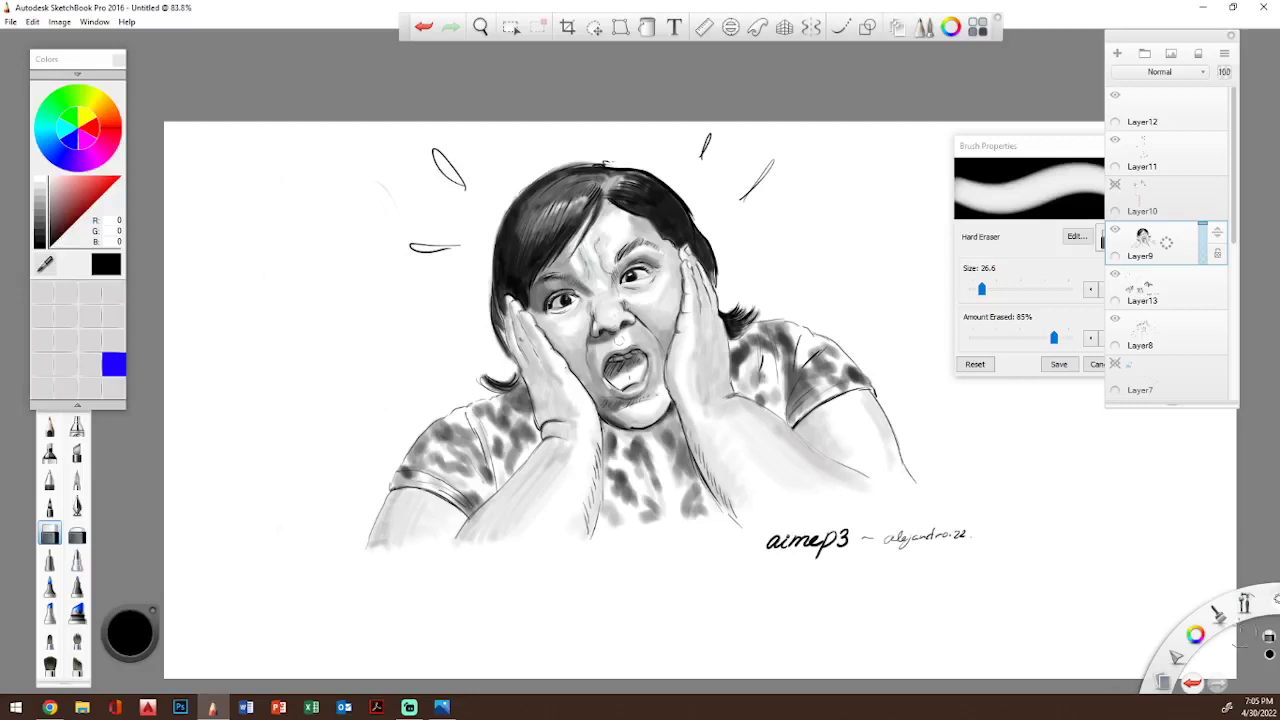
- Touch up the eye on the viewer's right in black and the hair in white (RGB 255, 255, 255) using the Inking Pen
{"action": "key", "text": "space"}
{"action": "mouse_move", "coordinate": [828, 367]}
{"action": "left_mouse_down"}
{"action": "mouse_move", "coordinate": [800, 405]}
{"action": "mouse_move", "coordinate": [623, 457]}
{"action": "mouse_move", "coordinate": [651, 537]}
{"action": "left_mouse_up"}
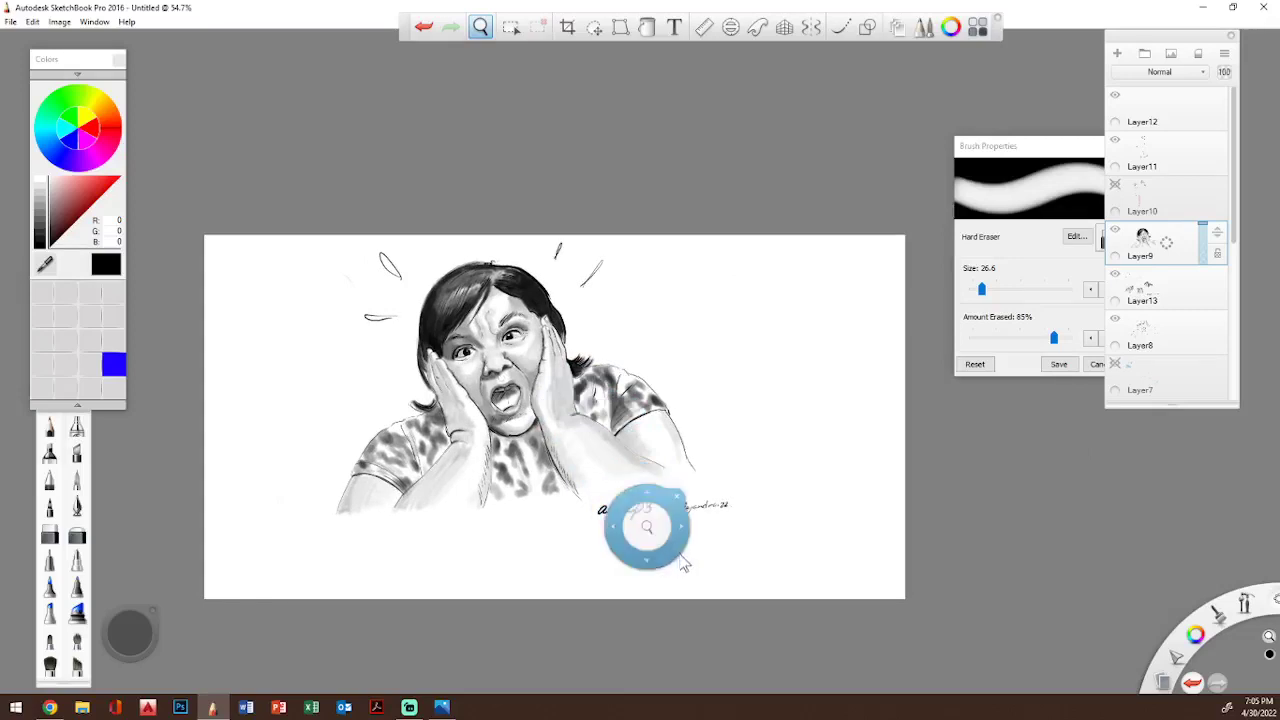
{"action": "left_click_drag", "start_coordinate": [652, 530], "coordinate": [690, 530]}
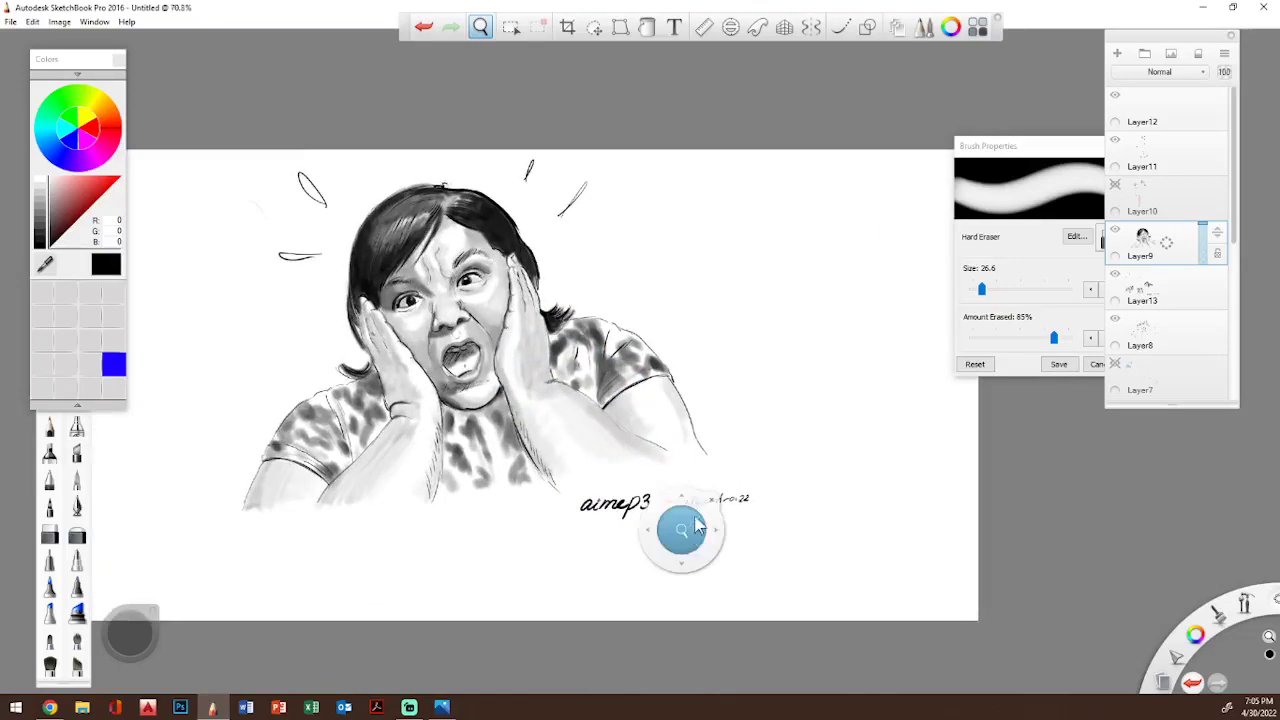
{"action": "key", "text": "e"}
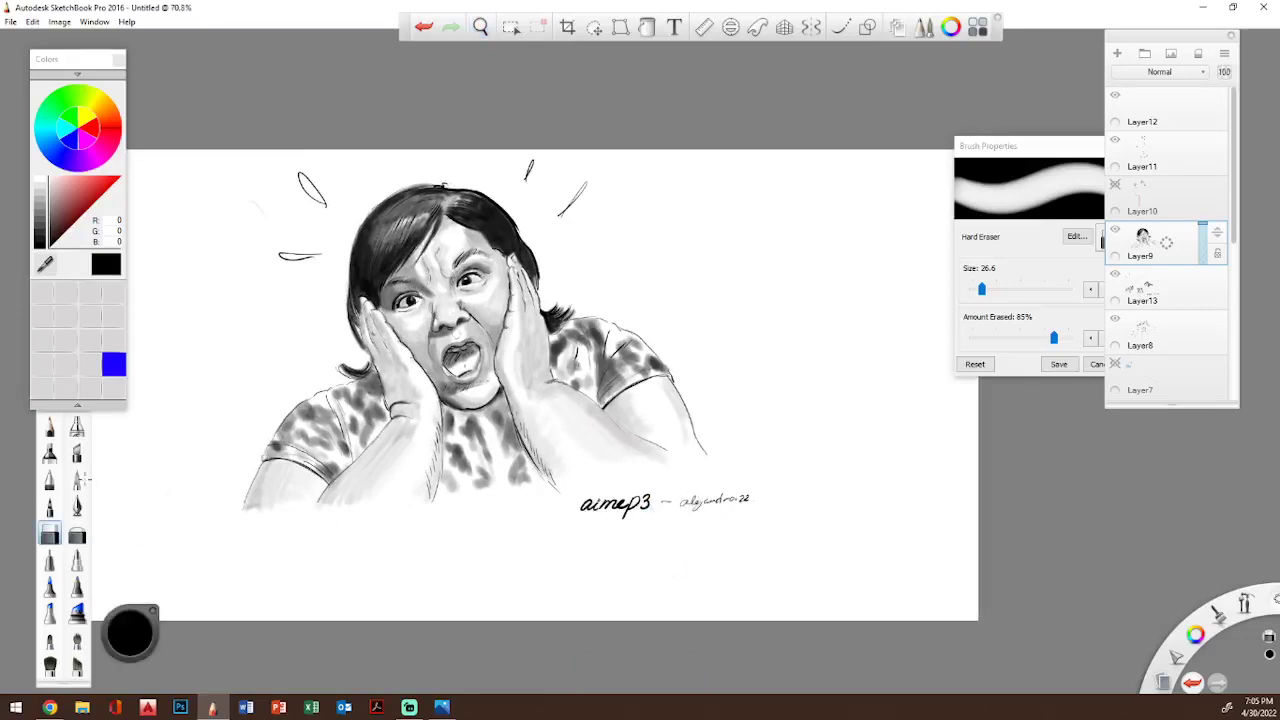
{"action": "left_click", "coordinate": [77, 507]}
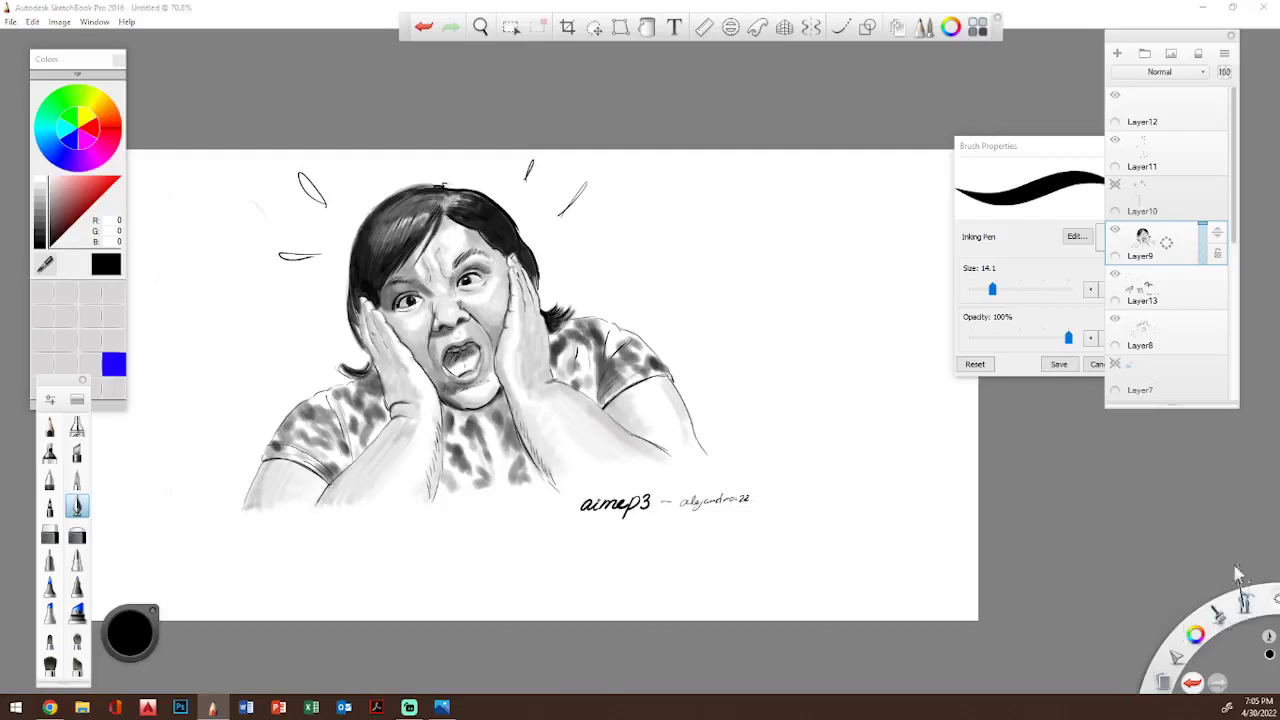
{"action": "left_click_drag", "start_coordinate": [1237, 572], "coordinate": [1233, 555]}
{"action": "left_click_drag", "start_coordinate": [704, 433], "coordinate": [676, 437]}
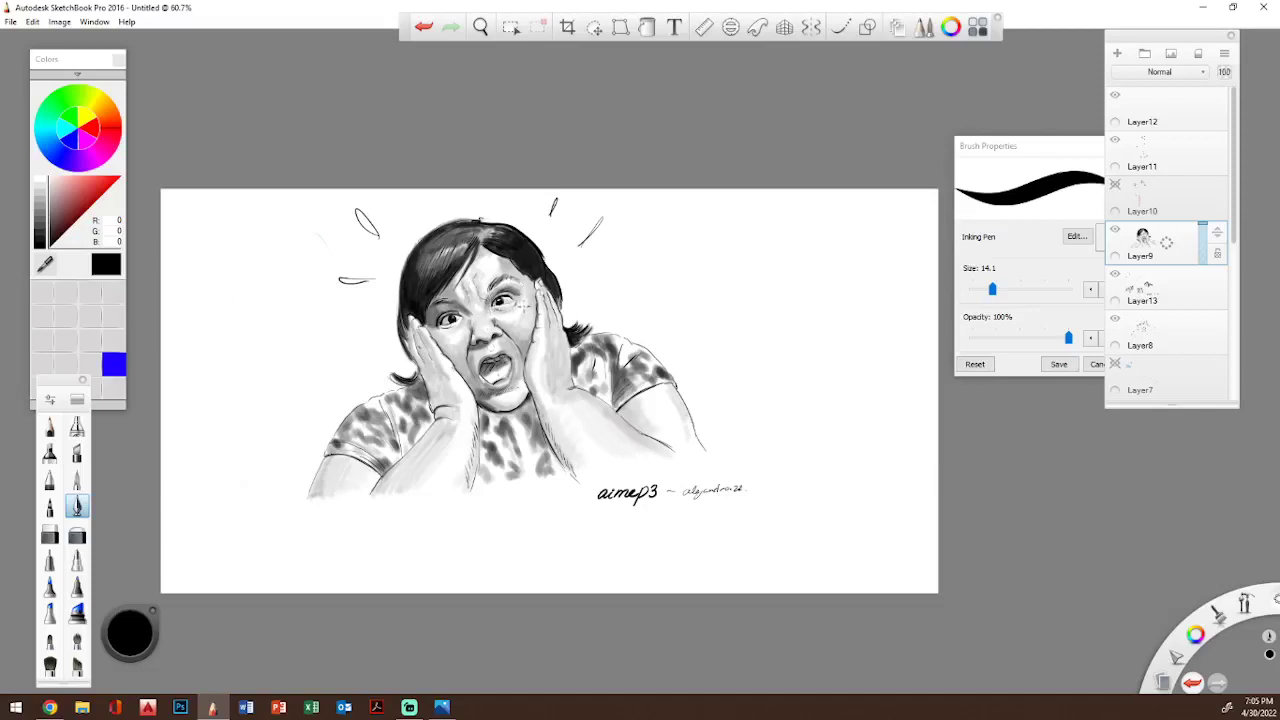
{"action": "left_click_drag", "start_coordinate": [505, 290], "coordinate": [515, 306]}
{"action": "left_click", "coordinate": [41, 180]}
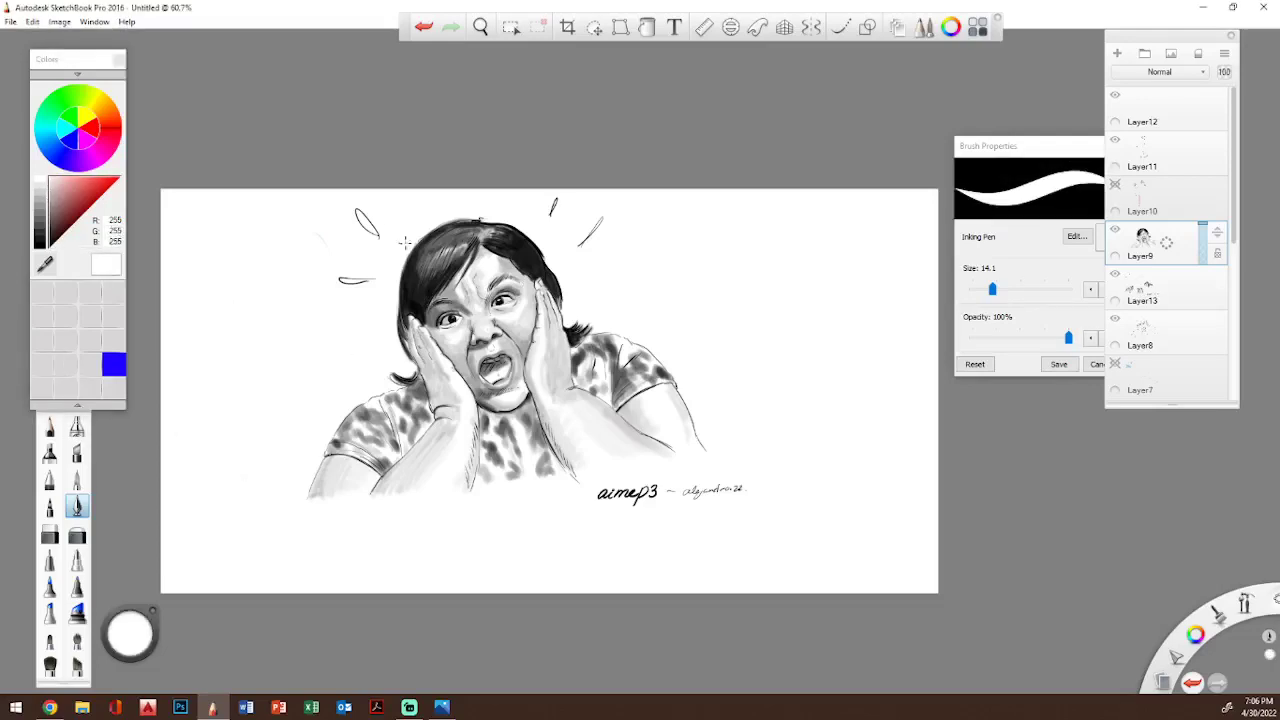
{"action": "left_click_drag", "start_coordinate": [458, 246], "coordinate": [430, 256]}
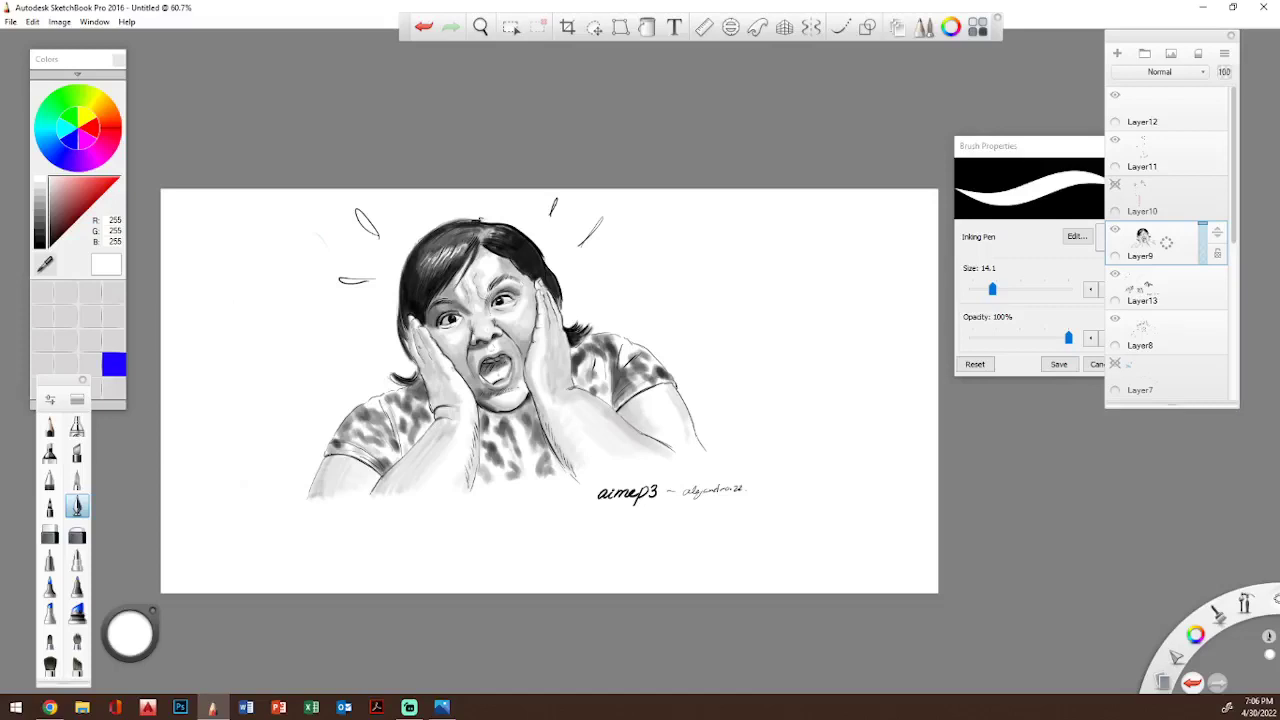
- Ink the forearm edge beside the chest in near-black (RGB 26, 26, 26), and switch to the Paintbrush in gray (RGB 179, 179, 179)
{"action": "left_click", "coordinate": [34, 247]}
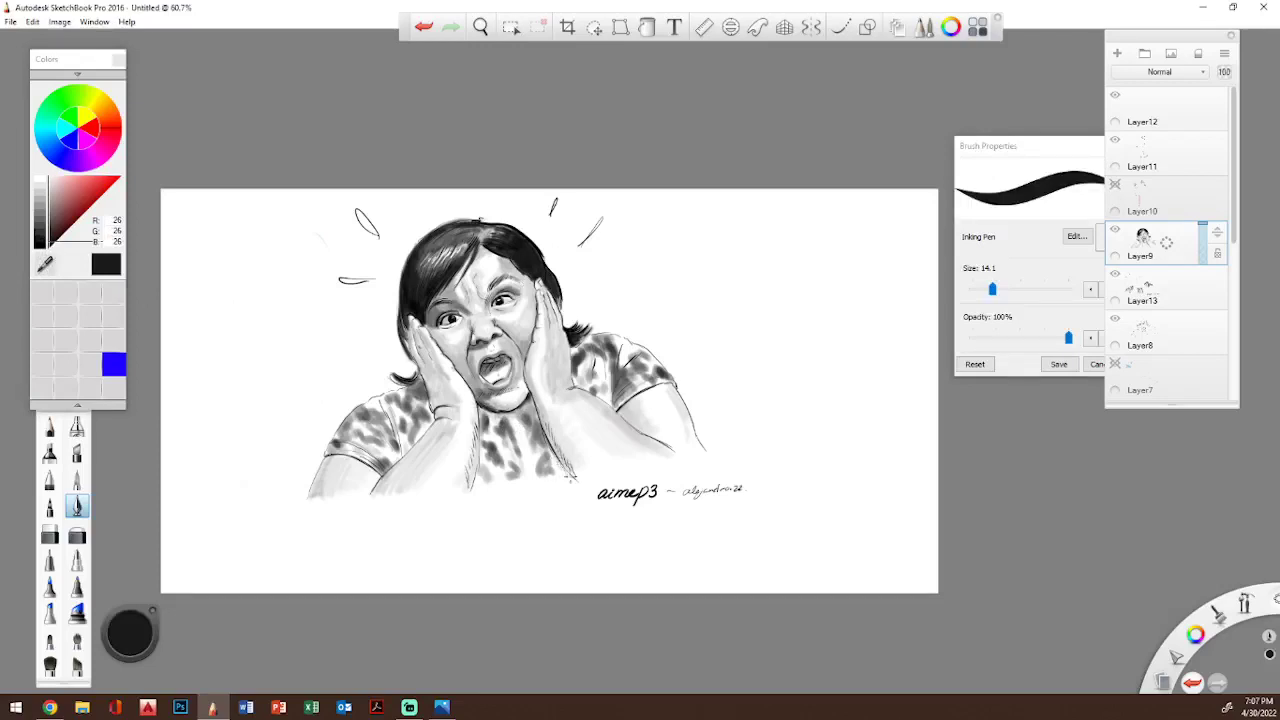
{"action": "mouse_move", "coordinate": [477, 477]}
{"action": "left_mouse_down"}
{"action": "mouse_move", "coordinate": [476, 452]}
{"action": "mouse_move", "coordinate": [474, 484]}
{"action": "left_mouse_up"}
{"action": "left_click_drag", "start_coordinate": [474, 436], "coordinate": [465, 492]}
{"action": "left_click", "coordinate": [42, 204]}
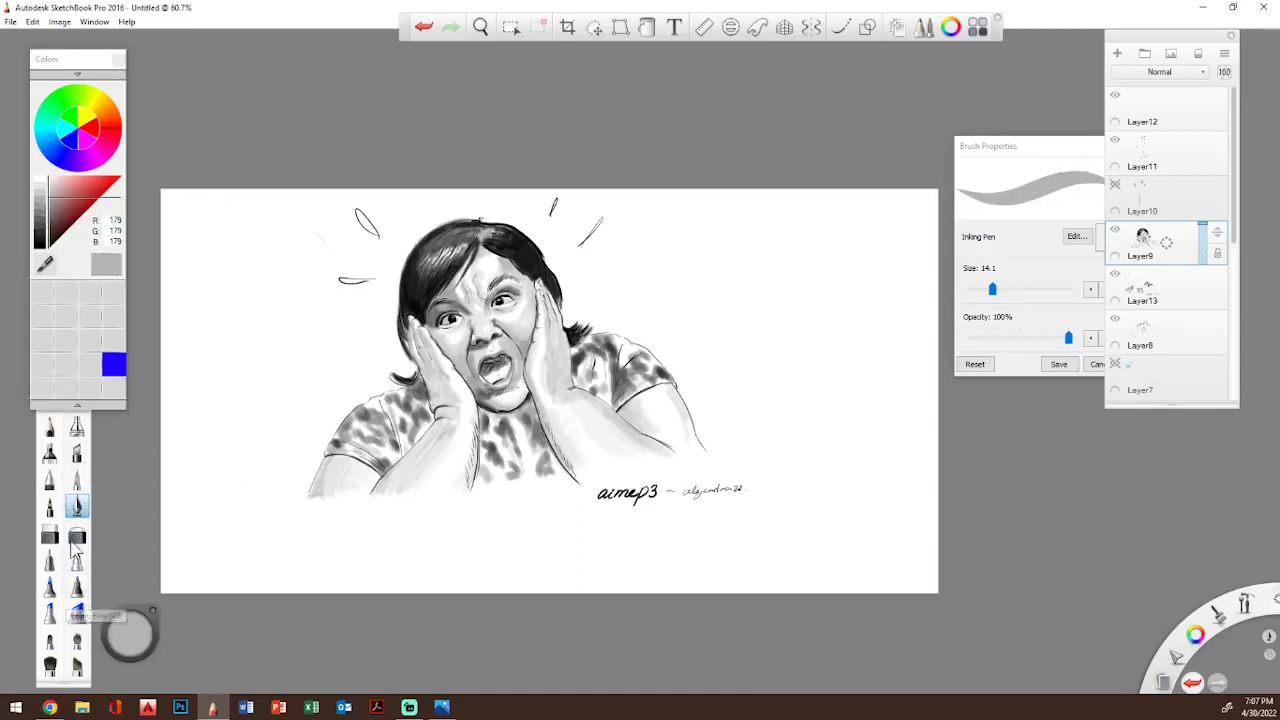
{"action": "left_click", "coordinate": [77, 480]}
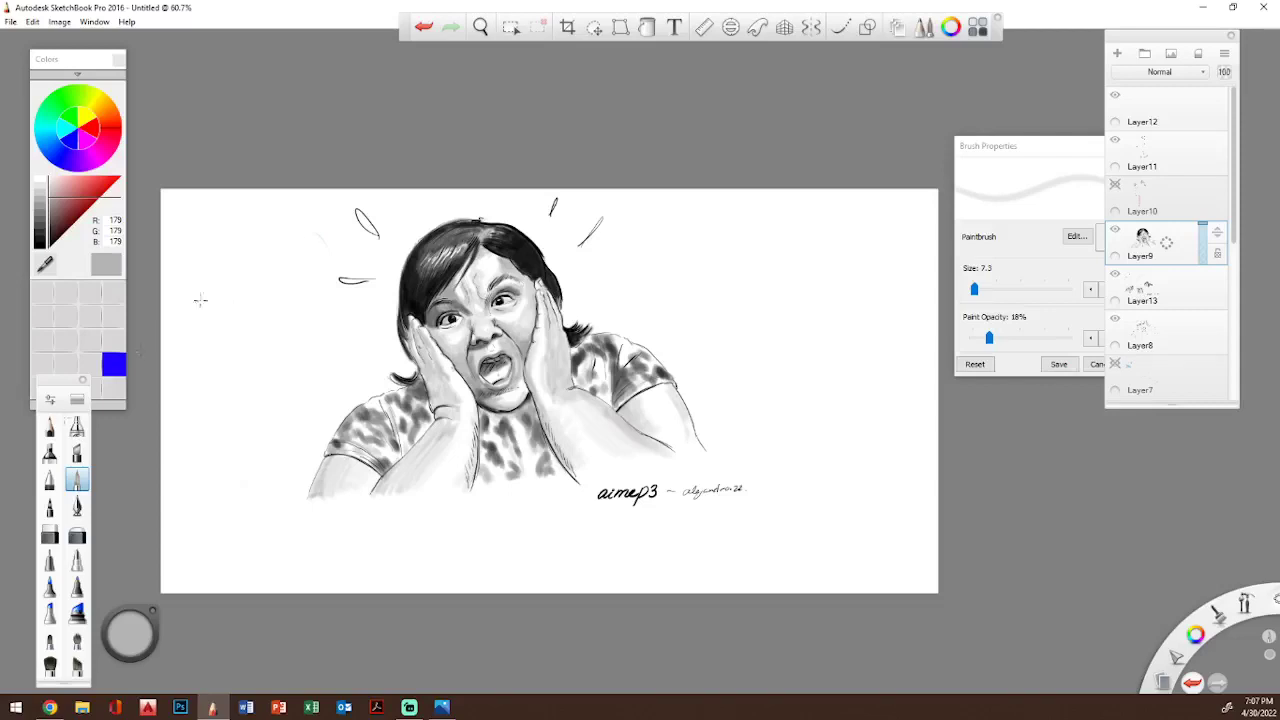
{"action": "left_click", "coordinate": [510, 27]}
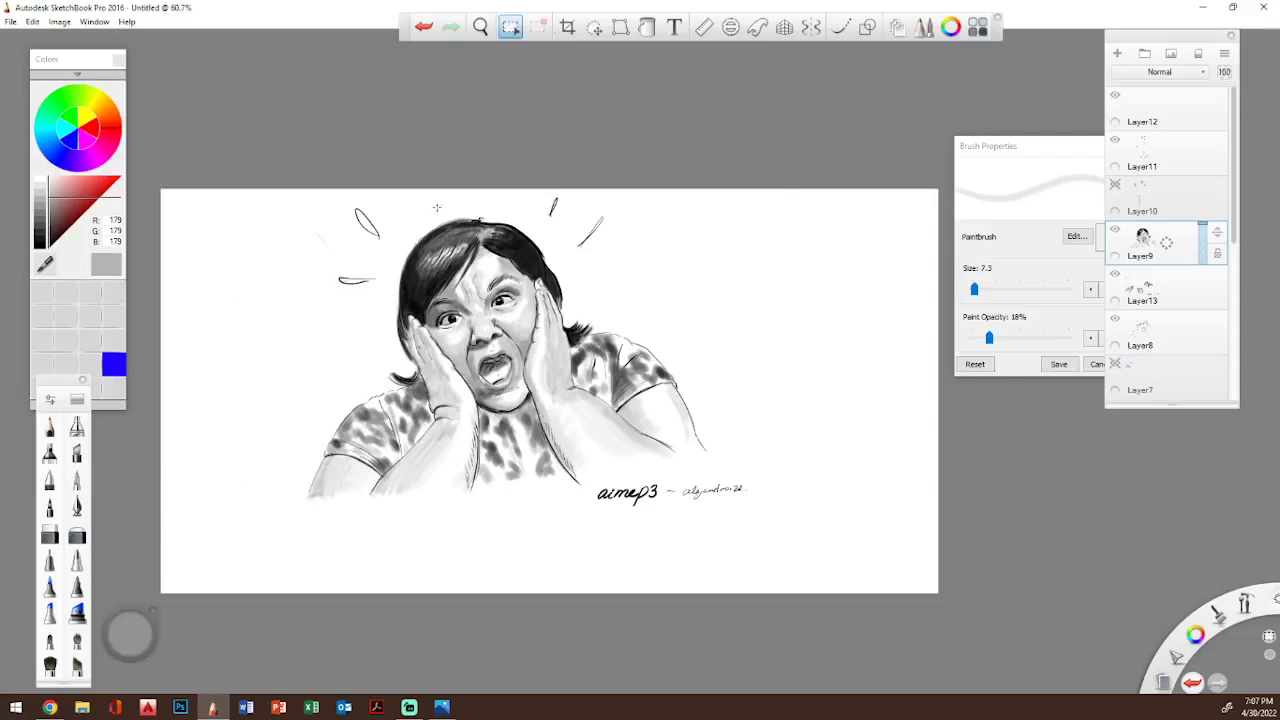
{"action": "mouse_move", "coordinate": [256, 561]}
{"action": "left_mouse_down"}
{"action": "mouse_move", "coordinate": [735, 185]}
{"action": "mouse_move", "coordinate": [771, 187]}
{"action": "left_mouse_up"}
{"action": "left_click", "coordinate": [567, 27]}
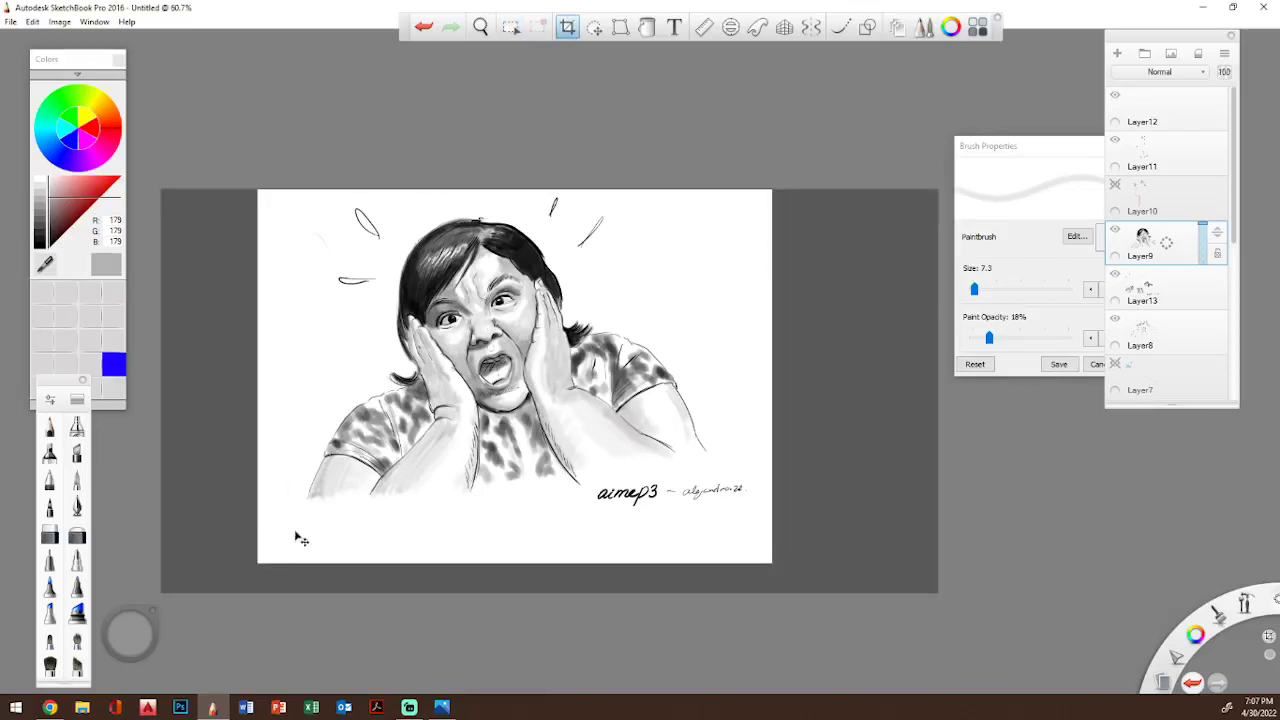
{"action": "left_click_drag", "start_coordinate": [320, 555], "coordinate": [337, 557]}
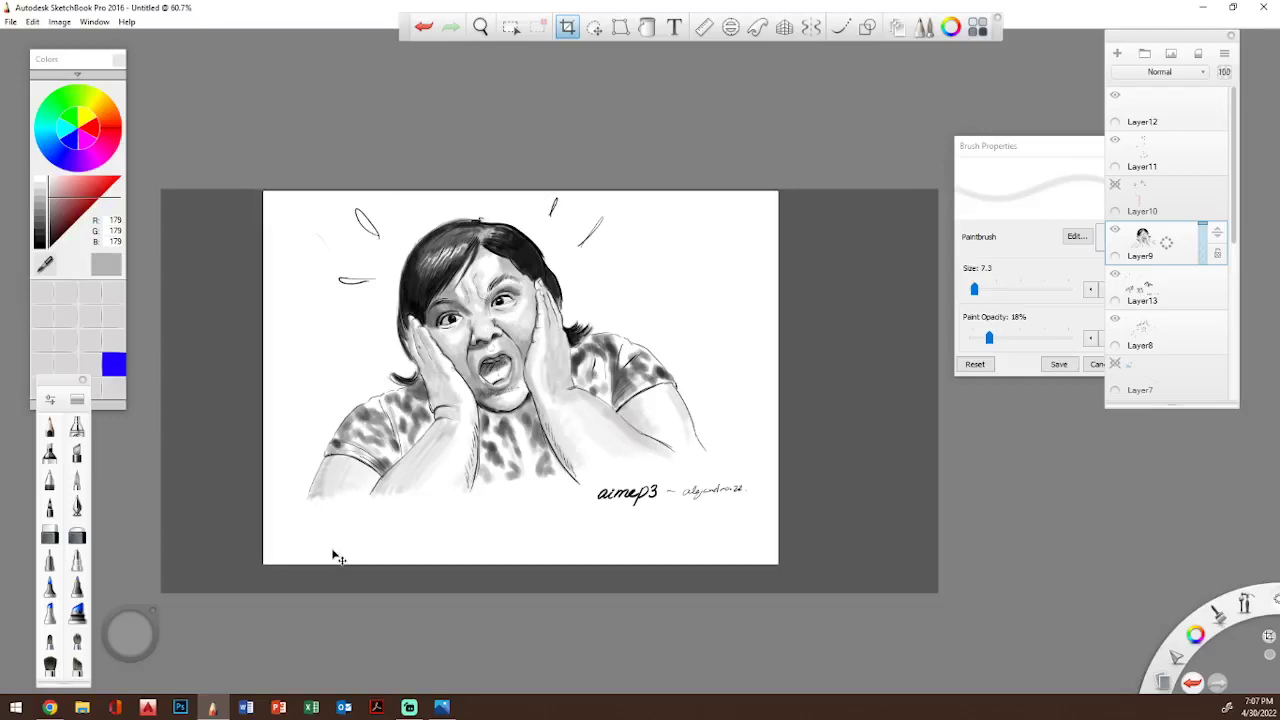
{"action": "left_click", "coordinate": [846, 430]}
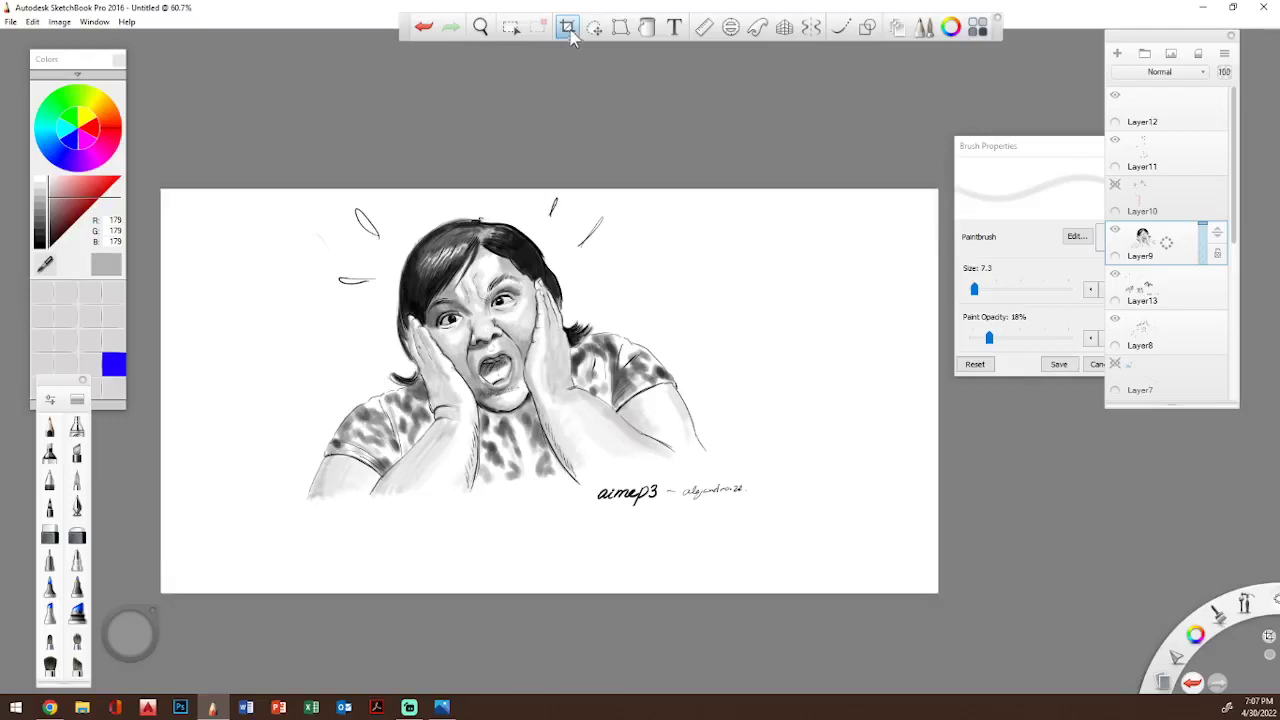
- Crop the canvas to a frame closely around the portrait, its accent marks and the signature, trimming the empty side and lower margins
{"action": "left_click", "coordinate": [77, 480]}
{"action": "left_click", "coordinate": [567, 27]}
{"action": "mouse_move", "coordinate": [295, 522]}
{"action": "left_mouse_down"}
{"action": "mouse_move", "coordinate": [515, 199]}
{"action": "mouse_move", "coordinate": [760, 209]}
{"action": "mouse_move", "coordinate": [771, 197]}
{"action": "mouse_move", "coordinate": [737, 417]}
{"action": "mouse_move", "coordinate": [240, 553]}
{"action": "left_mouse_up"}
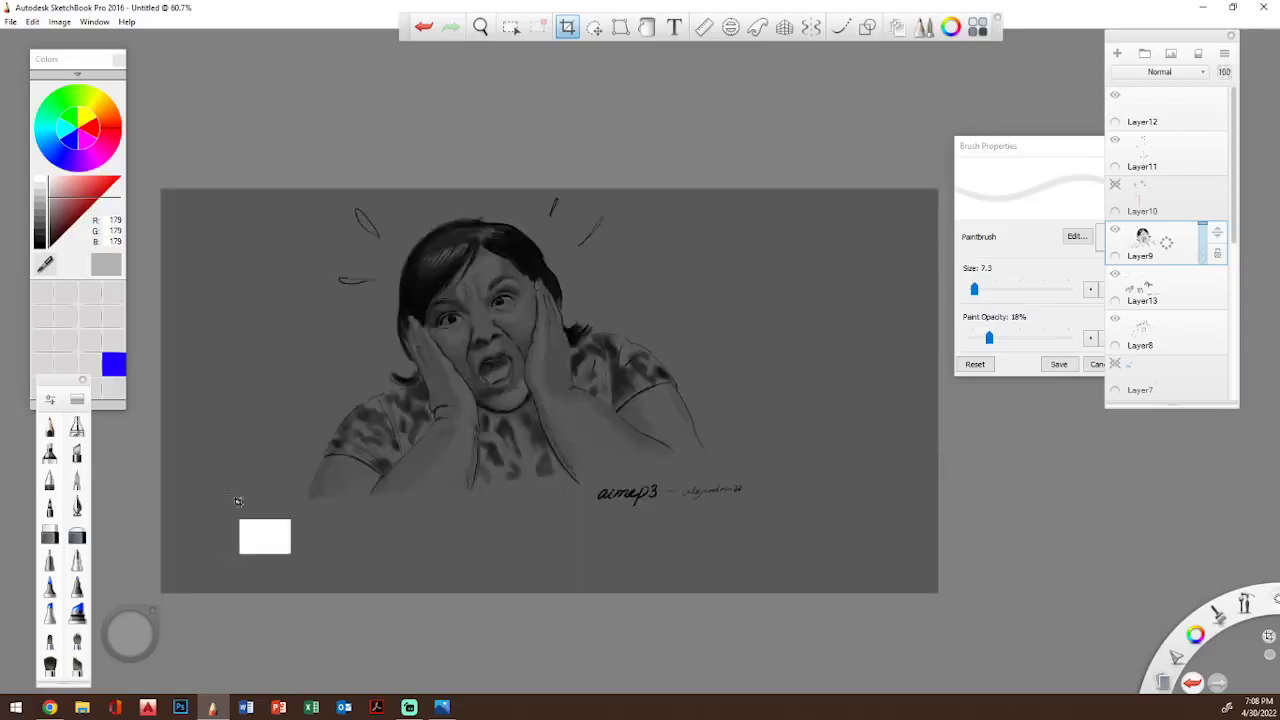
{"action": "left_click", "coordinate": [240, 500]}
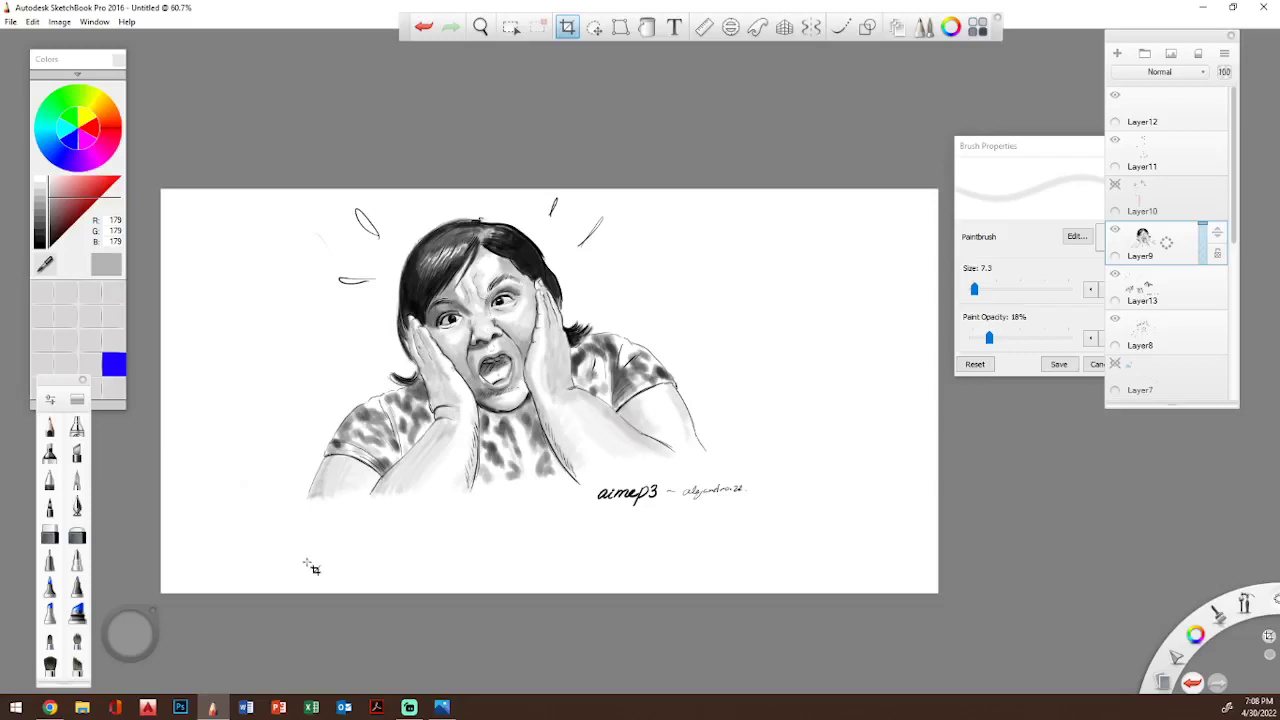
{"action": "left_click_drag", "start_coordinate": [276, 550], "coordinate": [762, 194]}
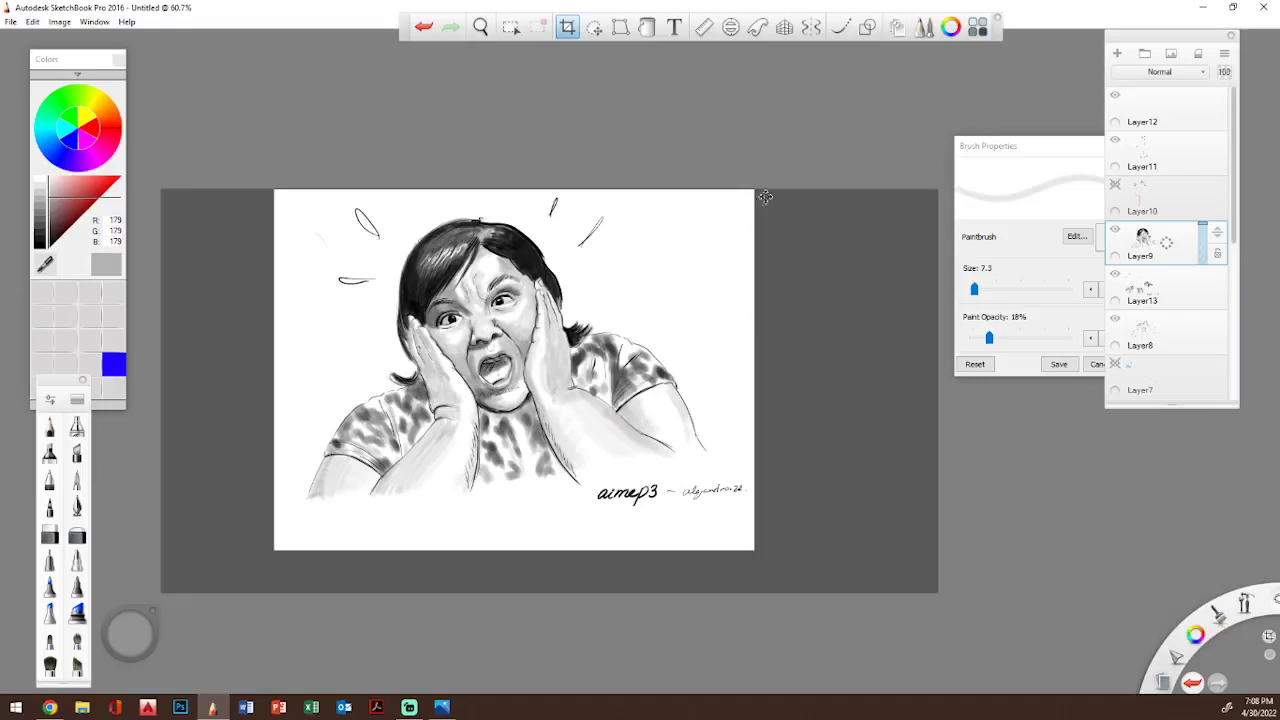
{"action": "left_click", "coordinate": [791, 269]}
{"action": "left_click_drag", "start_coordinate": [291, 533], "coordinate": [764, 188]}
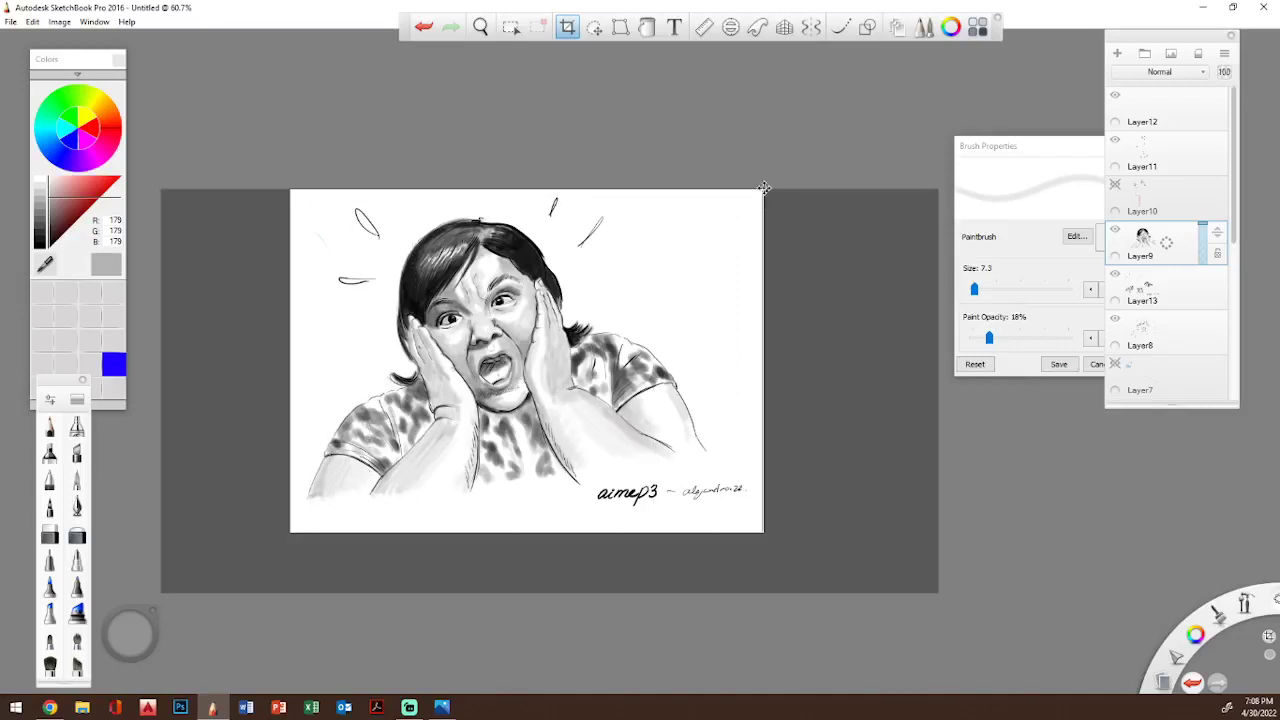
{"action": "key", "text": "Return"}
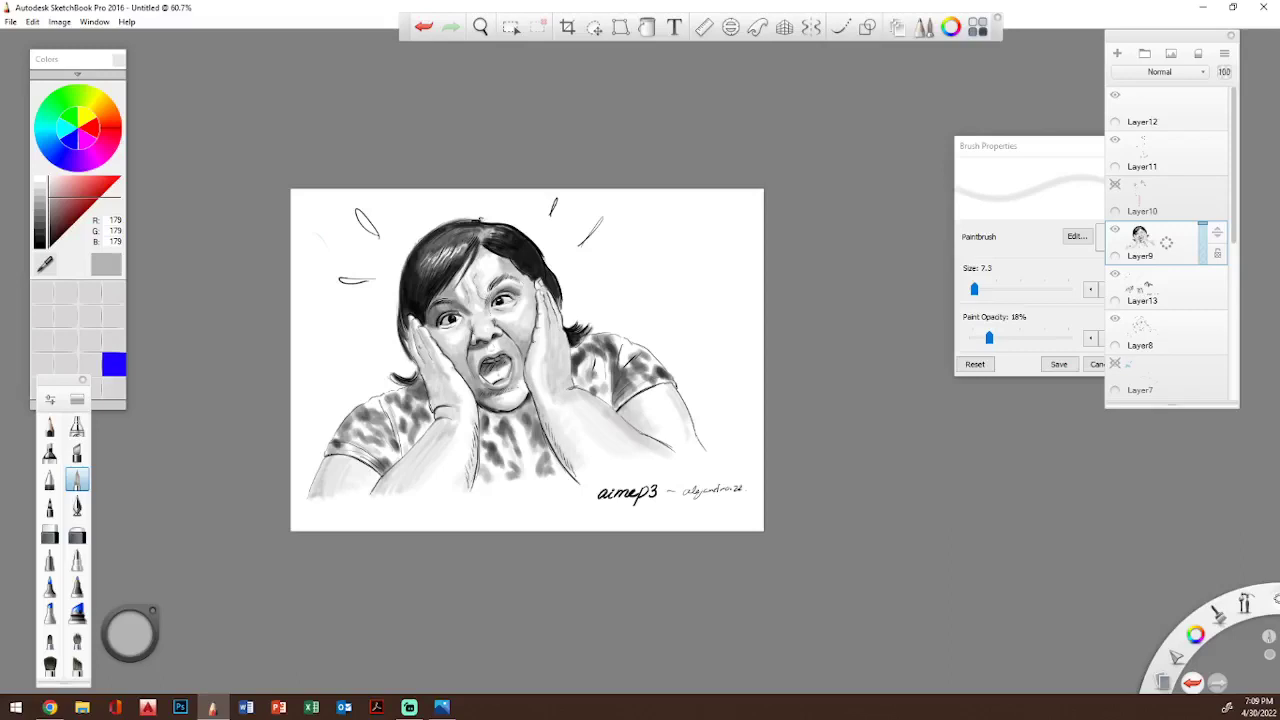
{"action": "key", "text": "super+d"}
{"action": "key", "text": "super+d"}
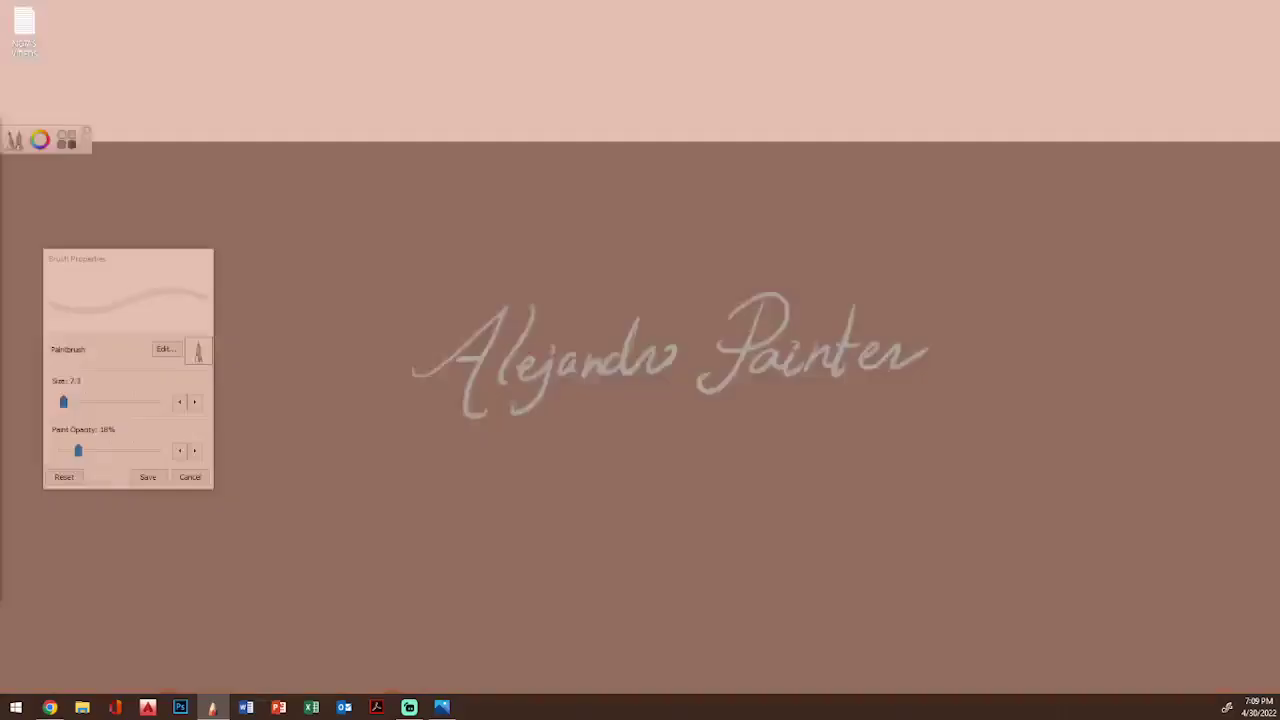